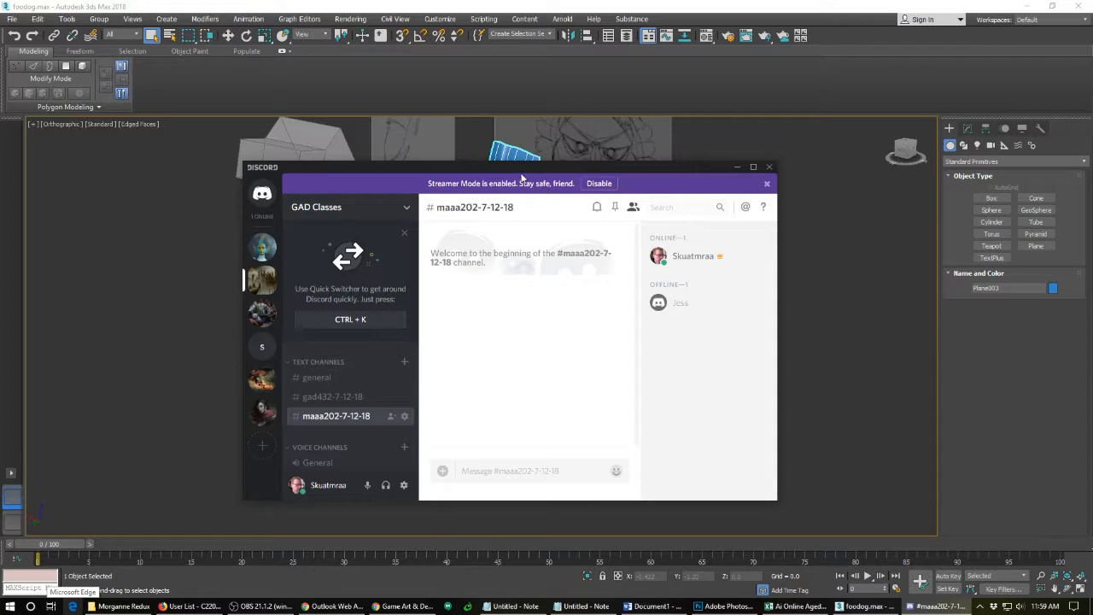
# - Move the Discord window off the modeling screen and select the foo dog's low-poly half-body mesh
pyautogui.moveTo(514, 172); pyautogui.dragTo(1092, 213)
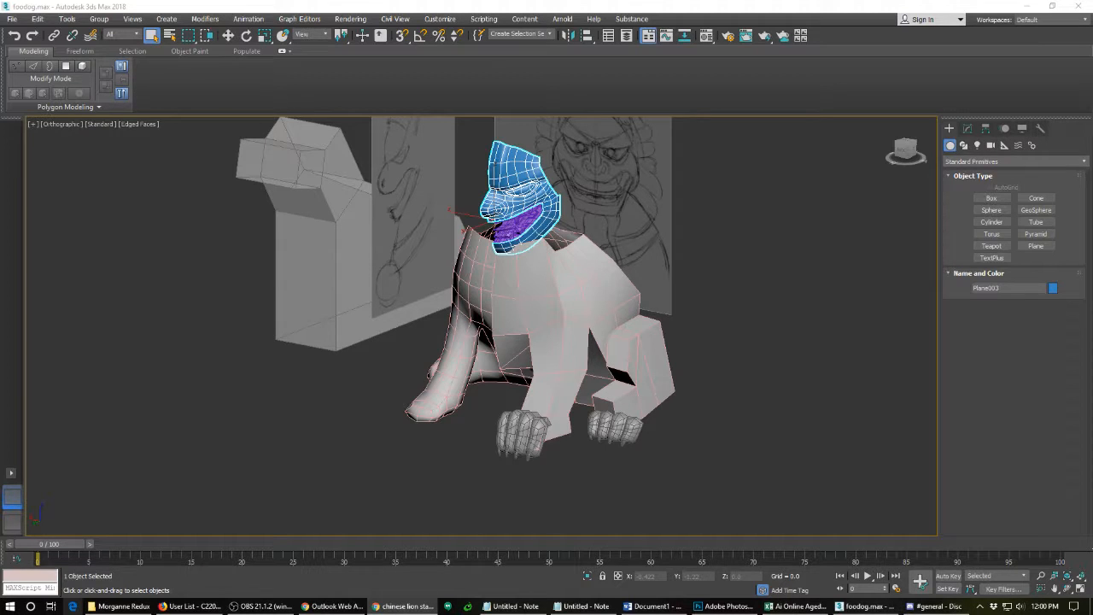
pyautogui.click(575, 333)
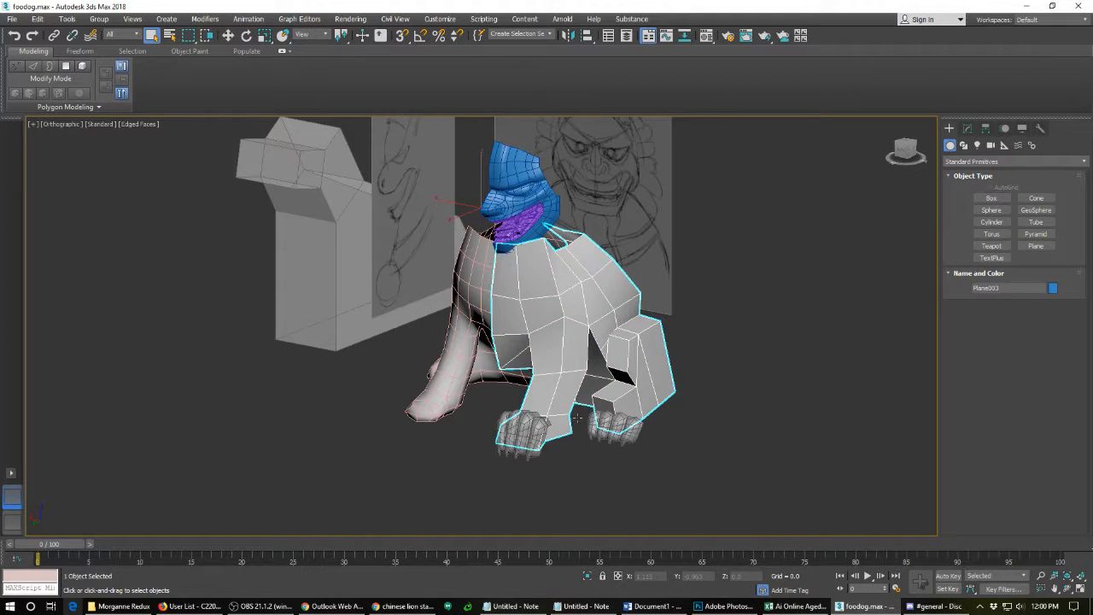
pyautogui.keyDown('alt'); pyautogui.moveTo(552, 380); pyautogui.dragTo(638, 531, button='middle'); pyautogui.keyUp('alt')
pyautogui.scroll(4, 537, 398)
pyautogui.scroll(-3, 616, 373)
pyautogui.moveTo(593, 300)
pyautogui.keyDown('alt'); pyautogui.mouseDown(button='middle')
pyautogui.moveTo(564, 244)
pyautogui.moveTo(556, 378)
pyautogui.moveTo(582, 396)
pyautogui.moveTo(593, 373)
pyautogui.moveTo(556, 381)
pyautogui.moveTo(578, 367)
pyautogui.moveTo(589, 367)
pyautogui.moveTo(560, 385)
pyautogui.moveTo(521, 376)
pyautogui.moveTo(605, 391)
pyautogui.mouseUp(button='middle'); pyautogui.keyUp('alt')
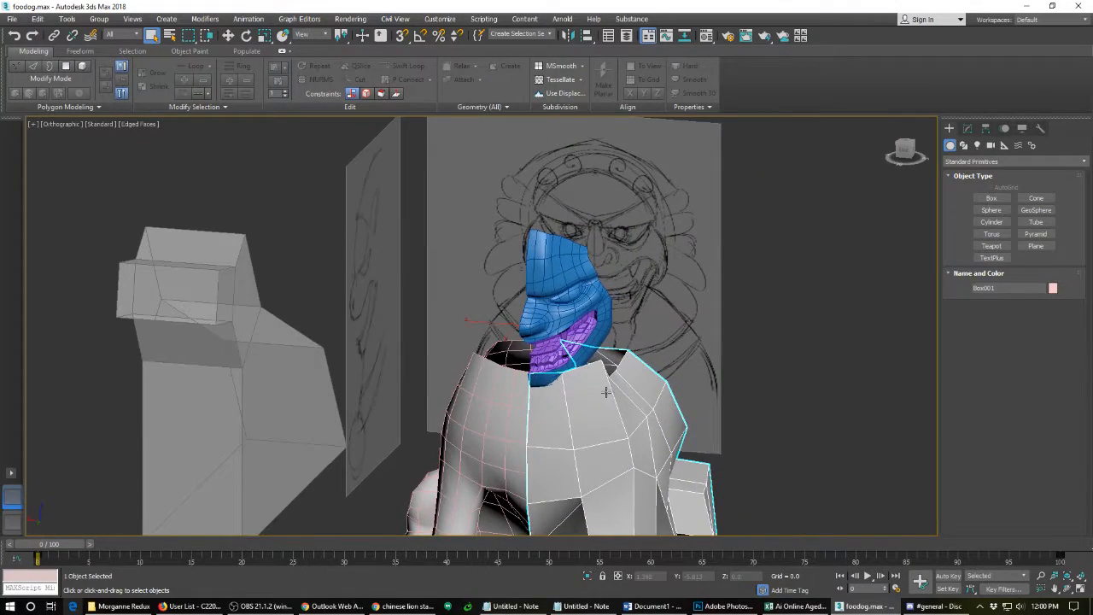
pyautogui.moveTo(610, 448)
pyautogui.keyDown('alt'); pyautogui.mouseDown(button='middle')
pyautogui.moveTo(567, 345)
pyautogui.moveTo(549, 344)
pyautogui.moveTo(590, 408)
pyautogui.mouseUp(button='middle'); pyautogui.keyUp('alt')
pyautogui.rightClick(602, 344)
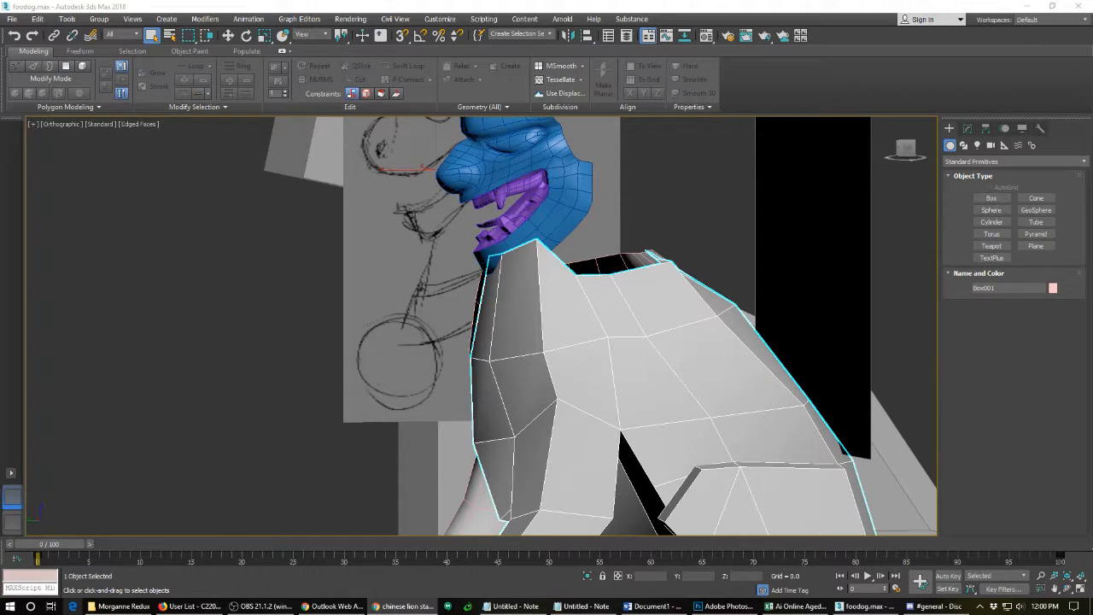
pyautogui.moveTo(1092, 246); pyautogui.dragTo(0, 103)
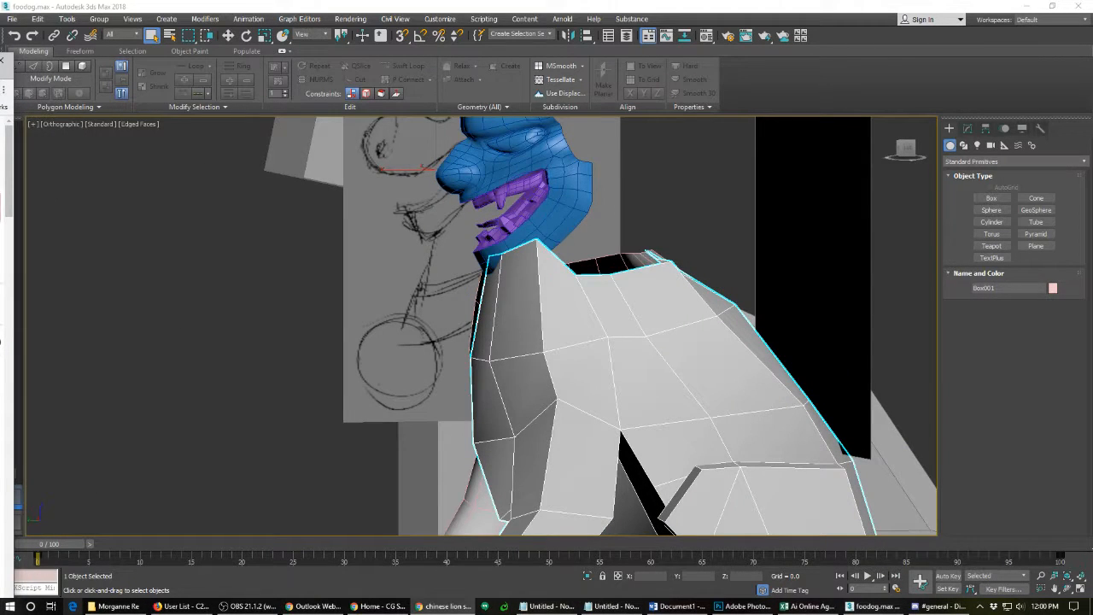
pyautogui.click(0, 61)
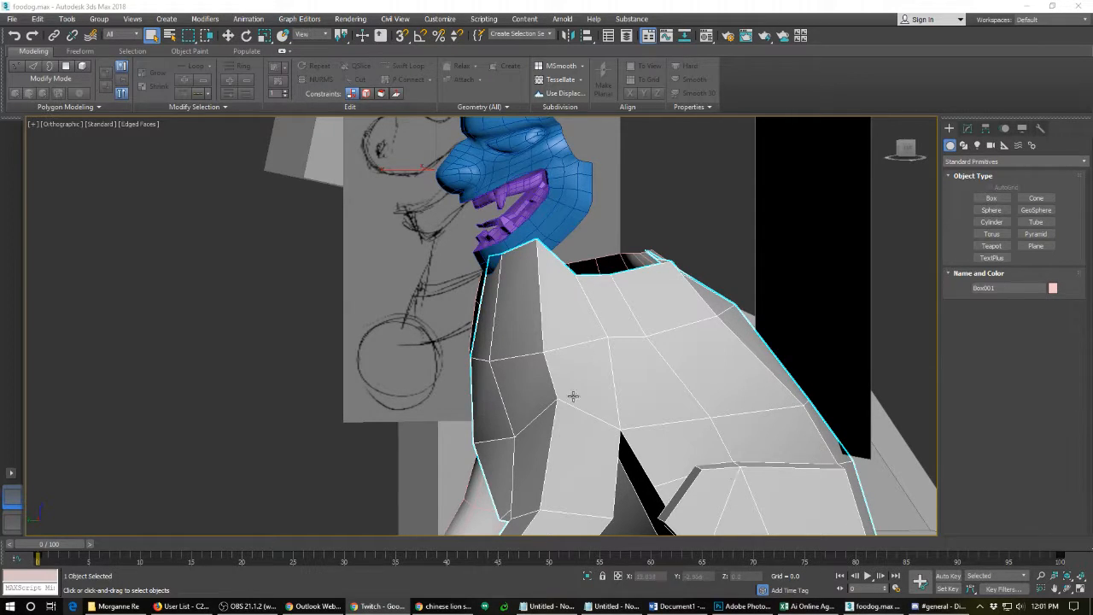
# - Enter Edge level on the body mesh and insert a Swift Loop lengthwise down the front of the front leg
pyautogui.keyDown('alt'); pyautogui.moveTo(513, 410); pyautogui.dragTo(555, 453, button='middle'); pyautogui.keyUp('alt')
pyautogui.scroll(-5, 530, 417)
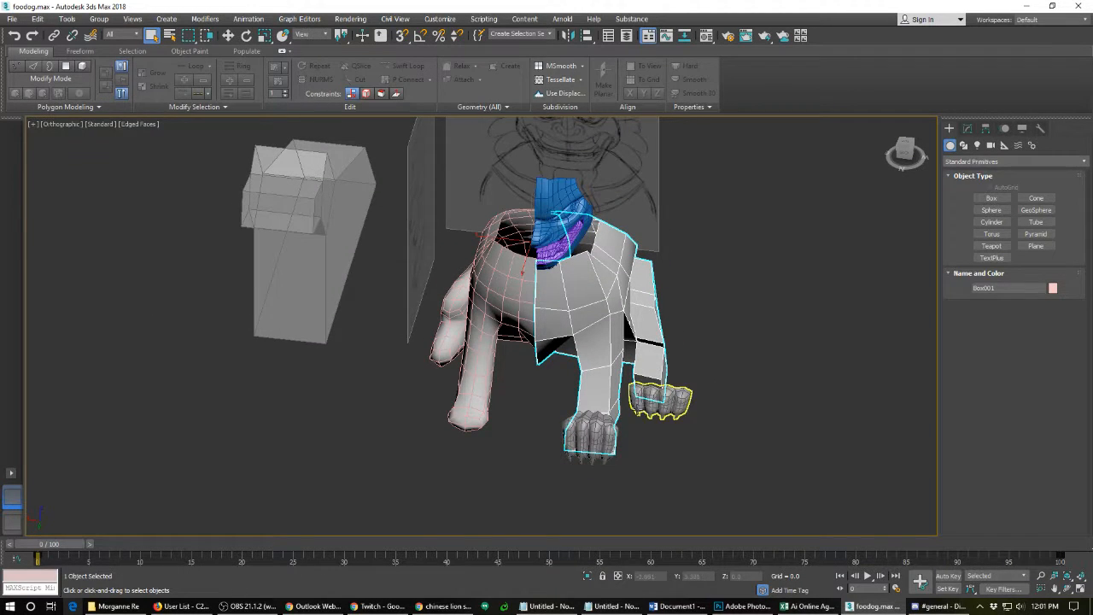
pyautogui.scroll(4, 574, 413)
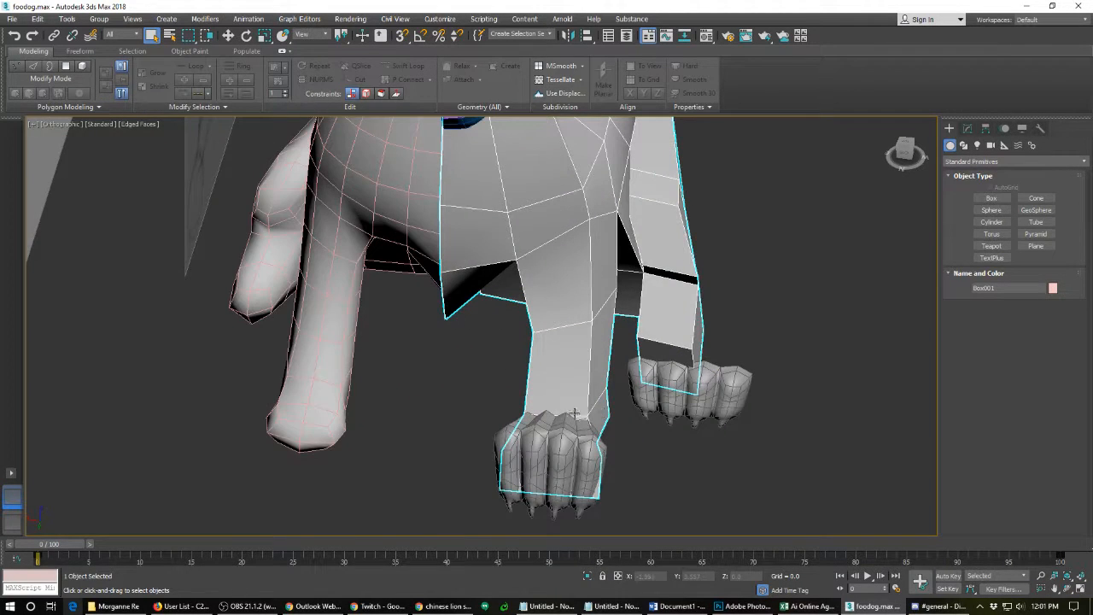
pyautogui.rightClick(564, 327)
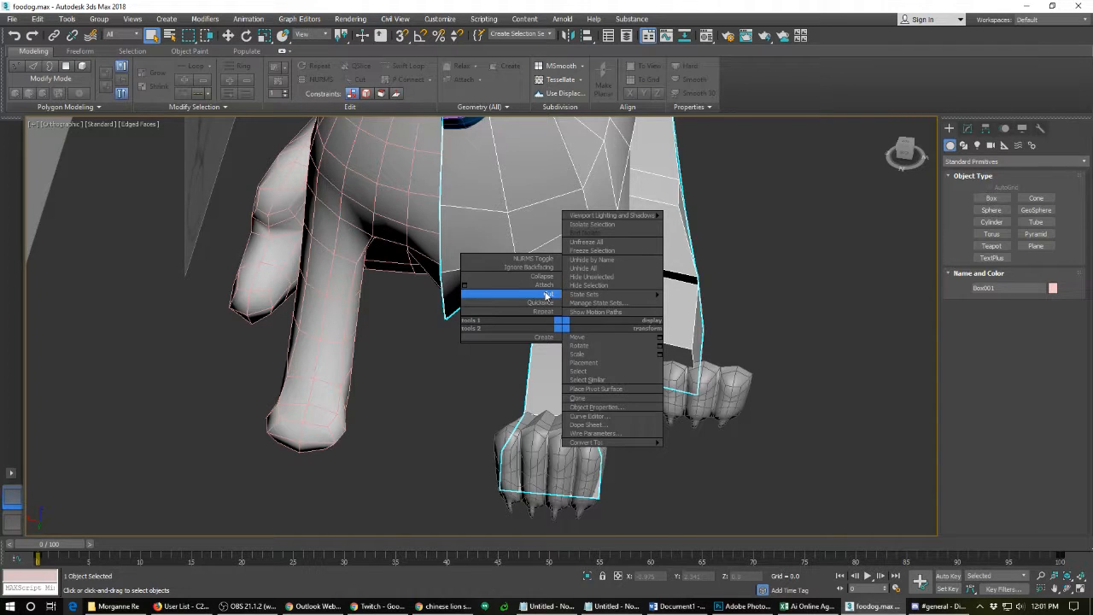
pyautogui.click(1005, 133)
pyautogui.click(968, 130)
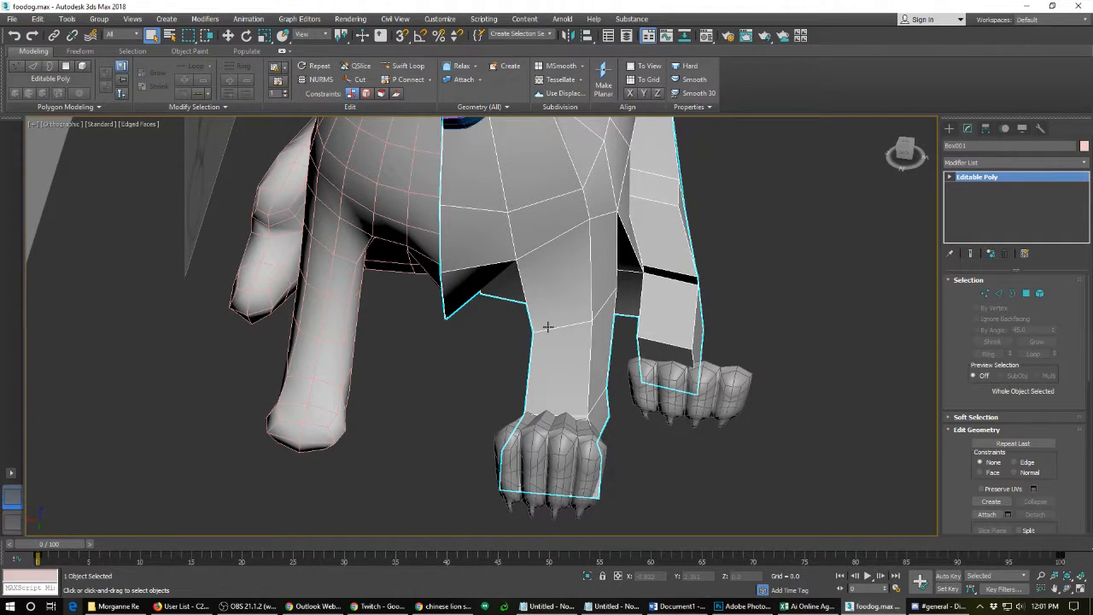
pyautogui.click(949, 177)
pyautogui.press('2')
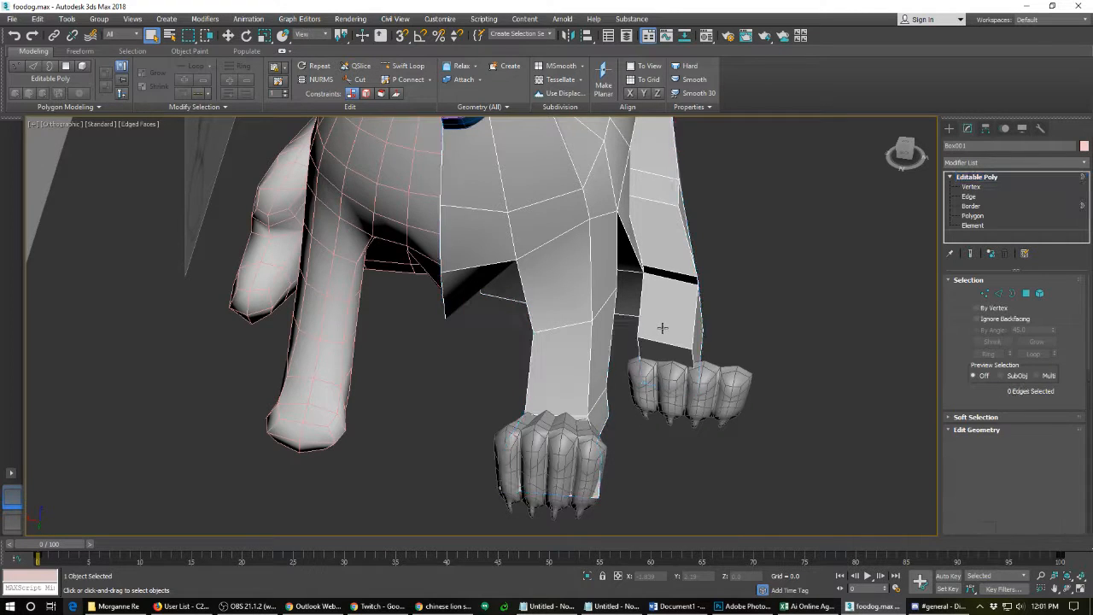
pyautogui.press('3')
pyautogui.press('2')
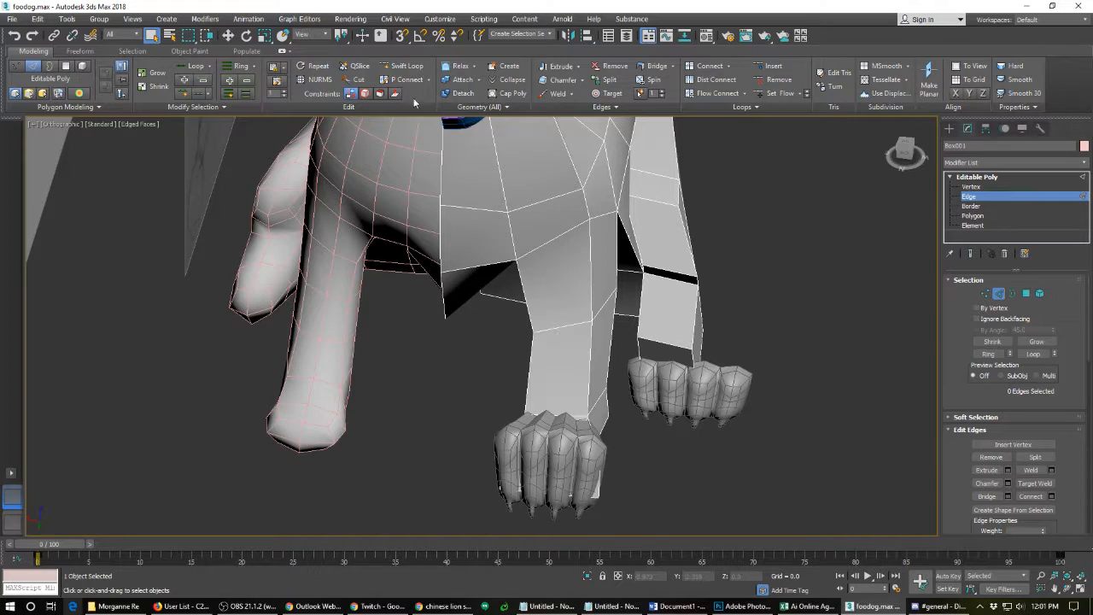
pyautogui.click(407, 66)
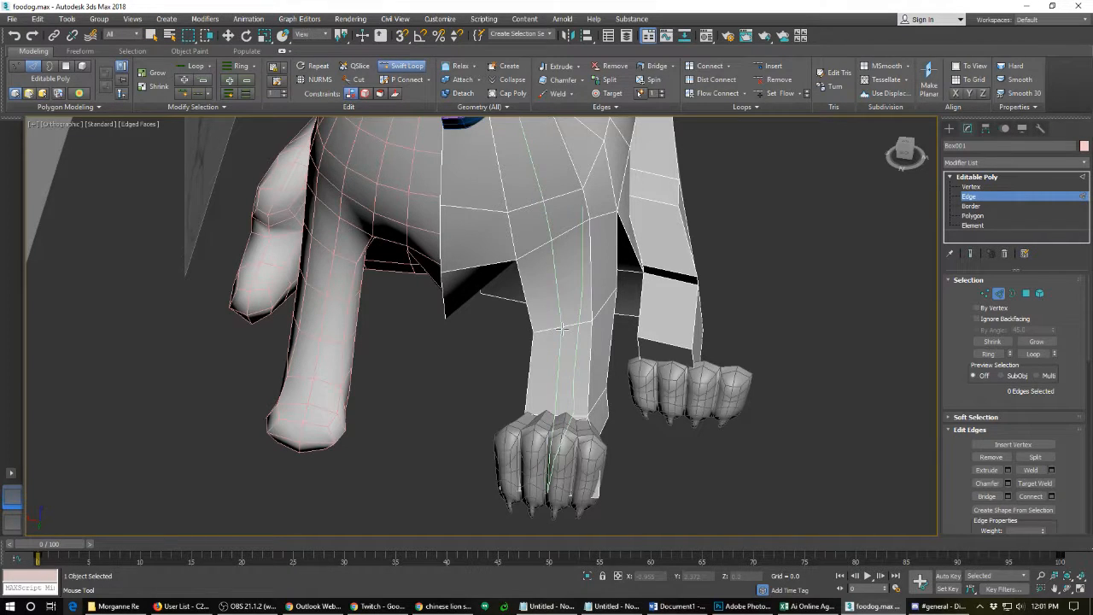
pyautogui.click(562, 327)
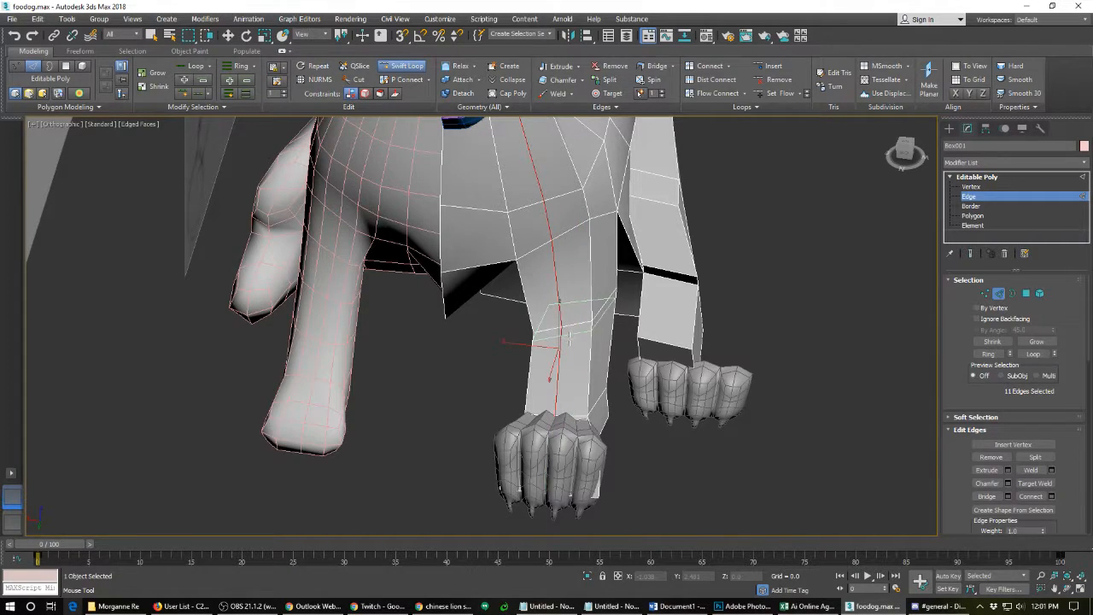
# - Move the new edge on the lower front leg outward to round the shin's front
pyautogui.keyDown('alt'); pyautogui.moveTo(522, 431); pyautogui.dragTo(464, 420, button='middle'); pyautogui.keyUp('alt')
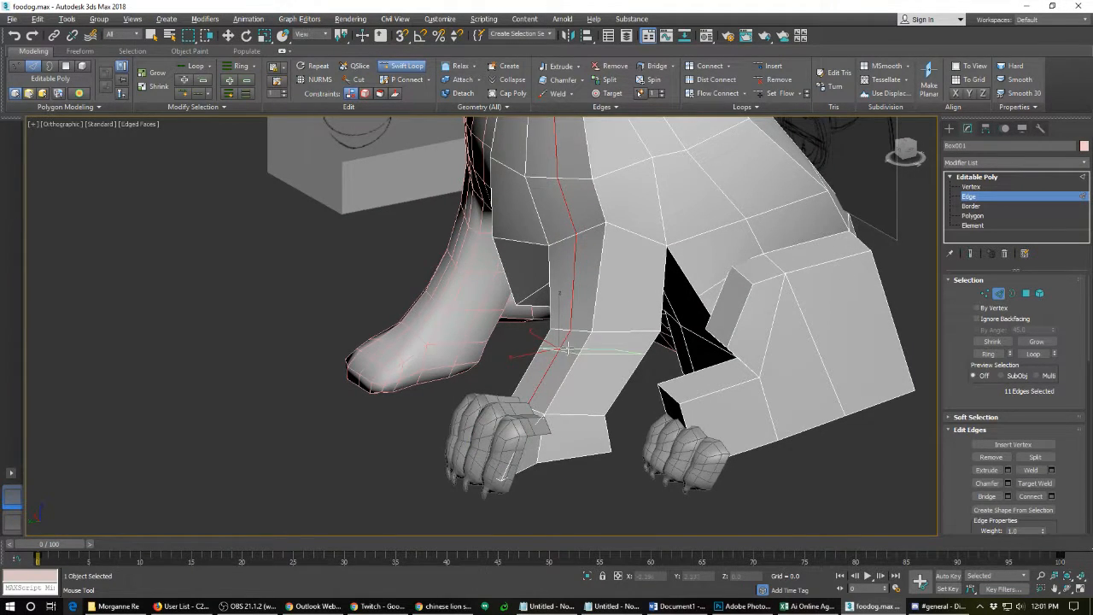
pyautogui.keyDown('alt'); pyautogui.moveTo(563, 348); pyautogui.dragTo(552, 359, button='middle'); pyautogui.keyUp('alt')
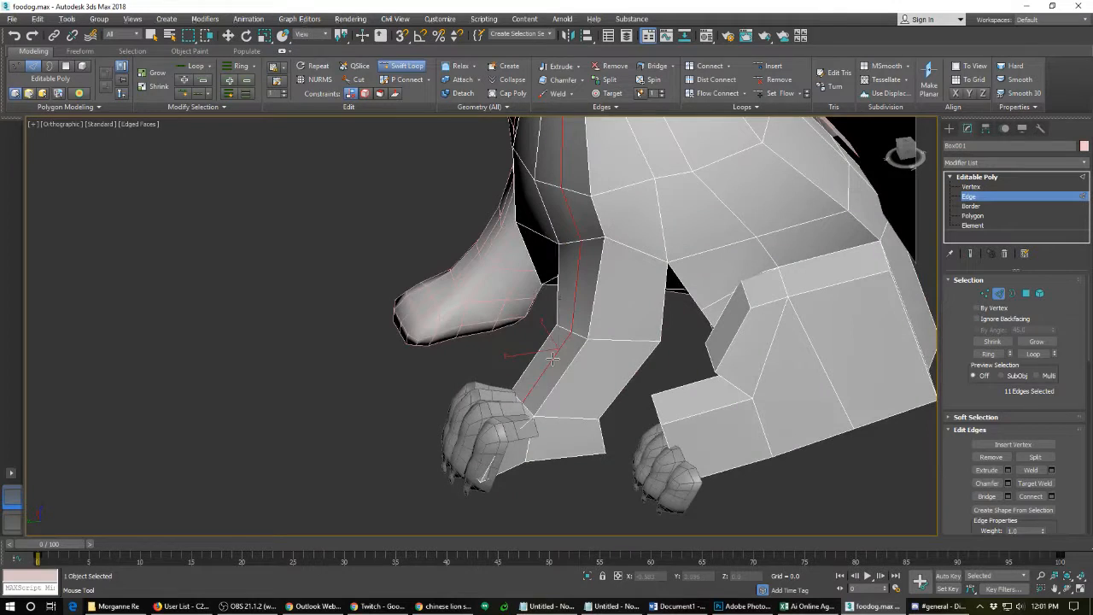
pyautogui.press('w')
pyautogui.click(548, 362)
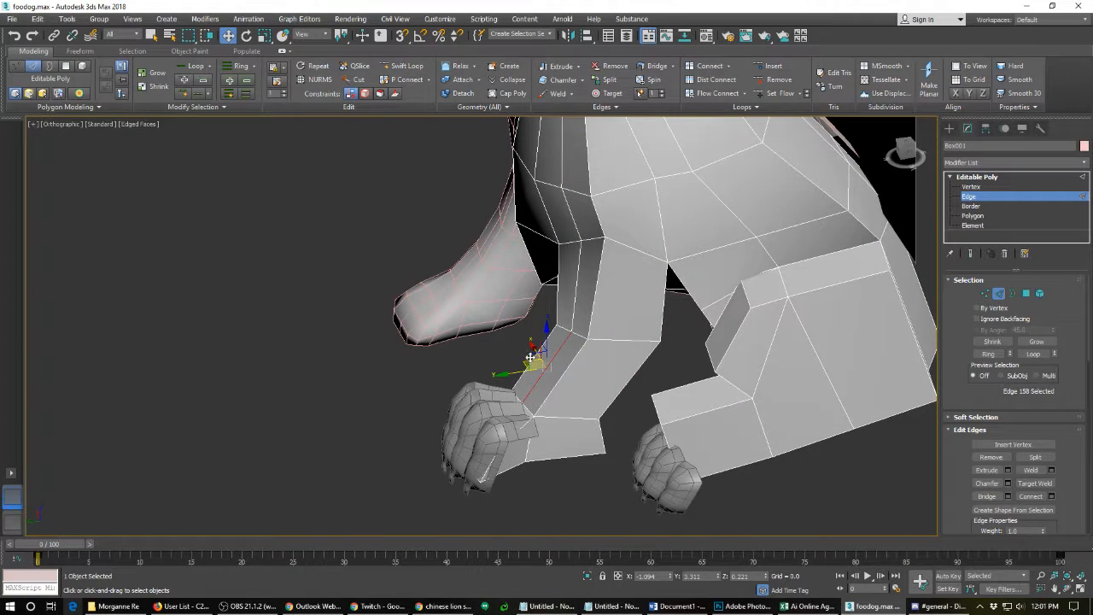
pyautogui.moveTo(531, 354); pyautogui.dragTo(520, 351)
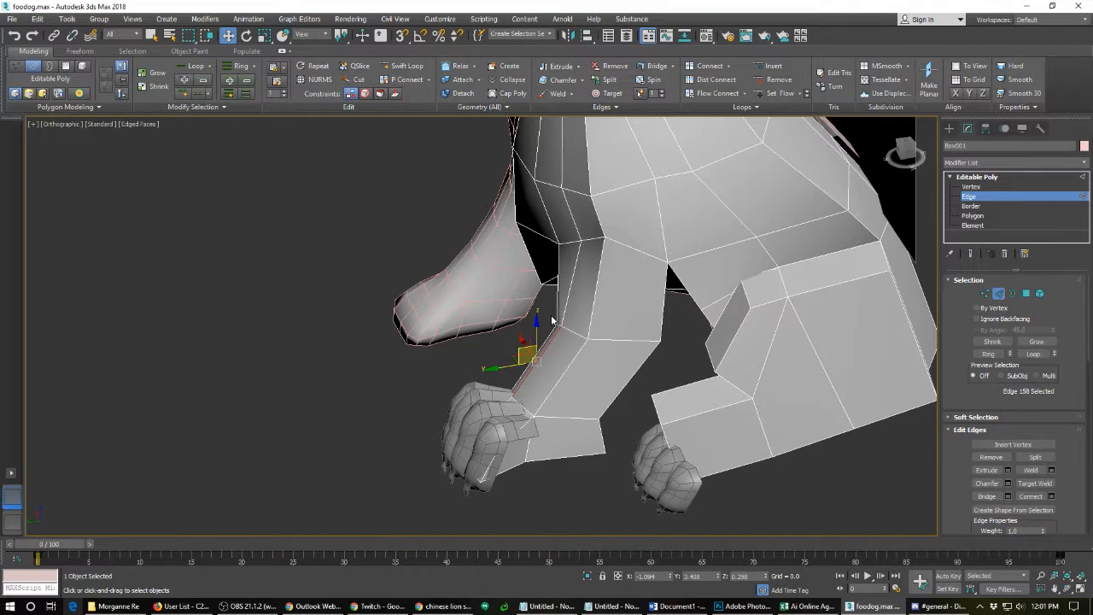
pyautogui.moveTo(504, 385)
pyautogui.keyDown('alt'); pyautogui.mouseDown(button='middle')
pyautogui.moveTo(502, 363)
pyautogui.moveTo(498, 384)
pyautogui.mouseUp(button='middle'); pyautogui.keyUp('alt')
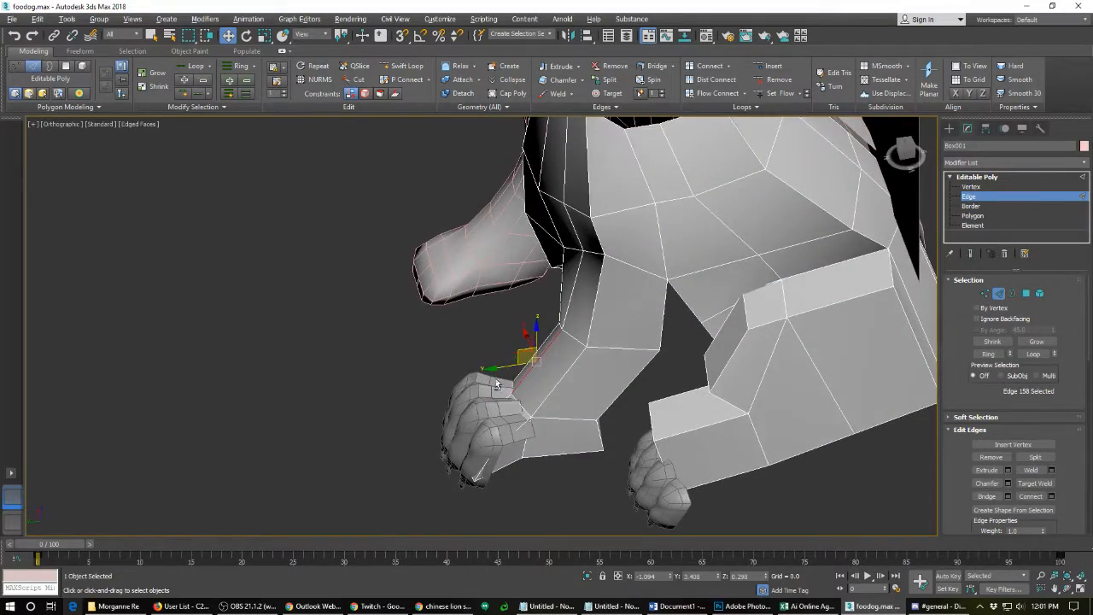
# - Insert a Swift Loop from the belly's rear section around the rump and up the back
pyautogui.keyDown('alt'); pyautogui.moveTo(558, 294); pyautogui.dragTo(718, 584, button='middle'); pyautogui.keyUp('alt')
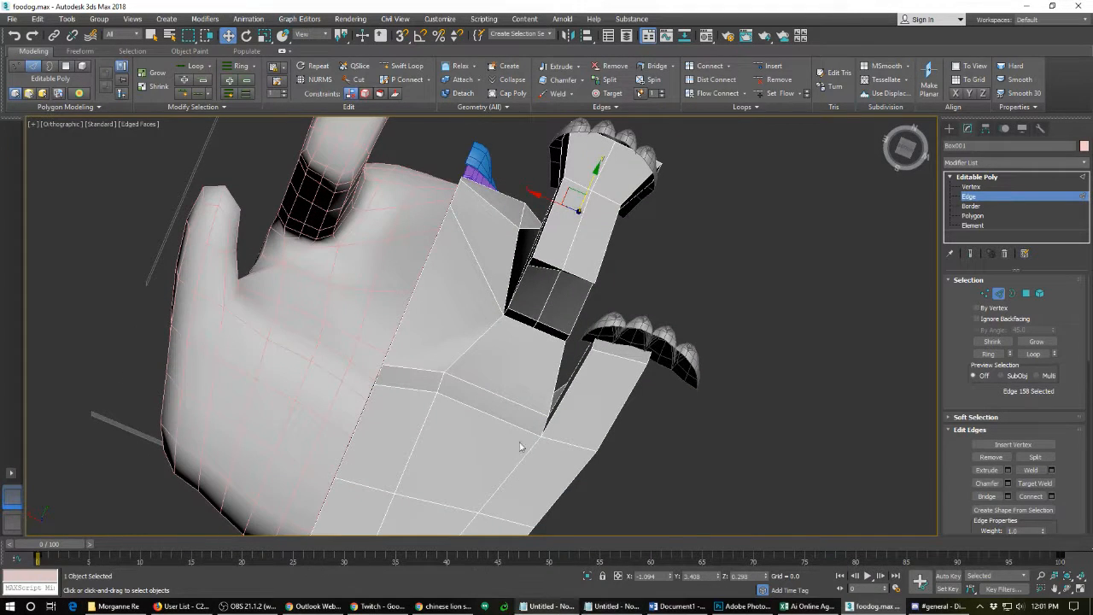
pyautogui.rightClick(539, 341)
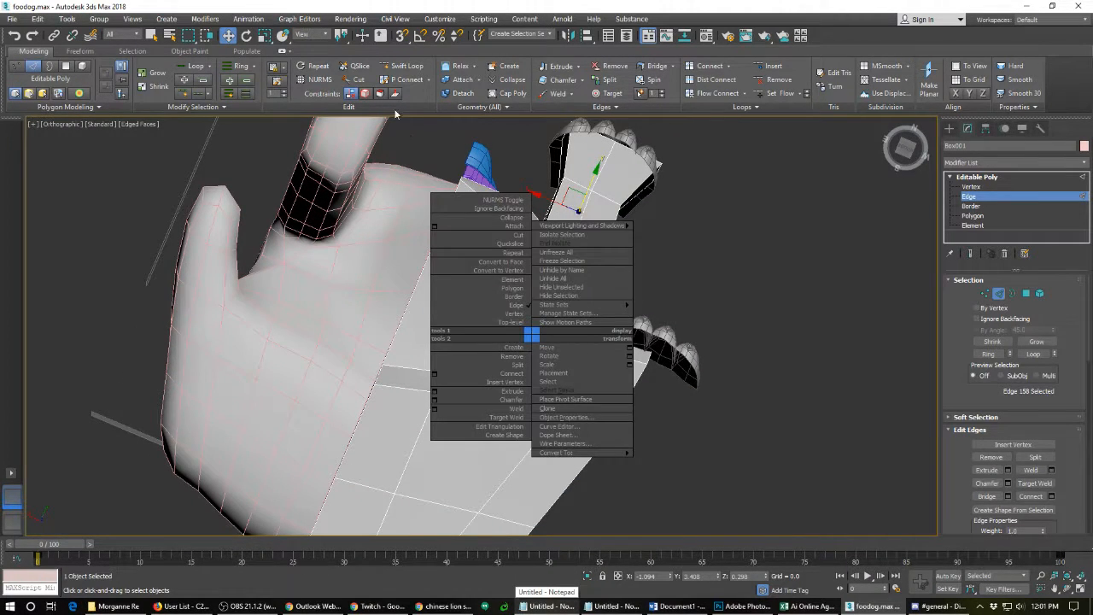
pyautogui.click(399, 65)
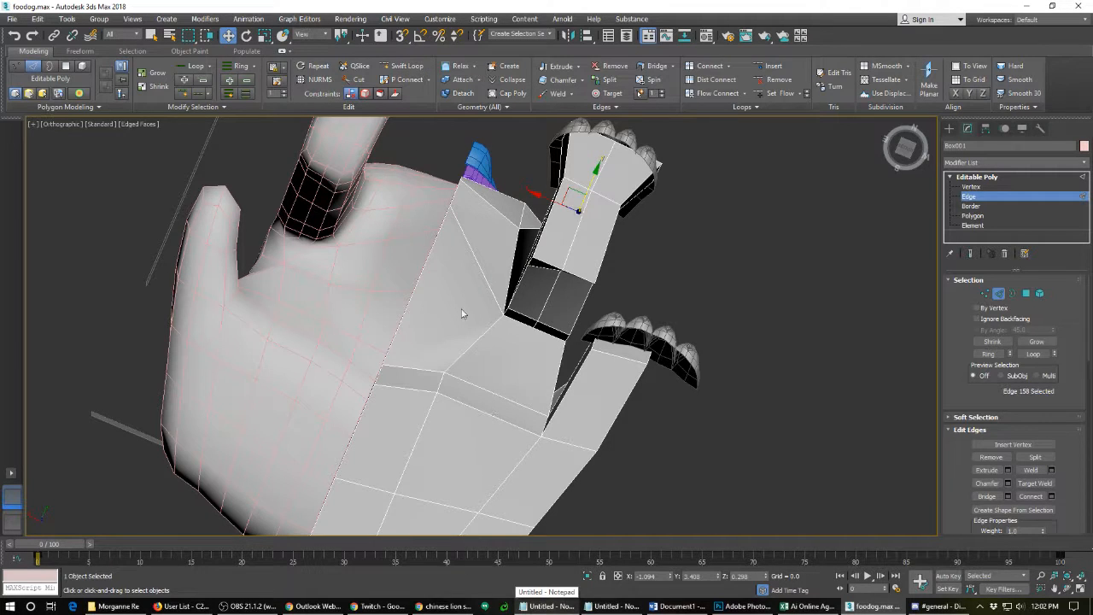
pyautogui.click(398, 65)
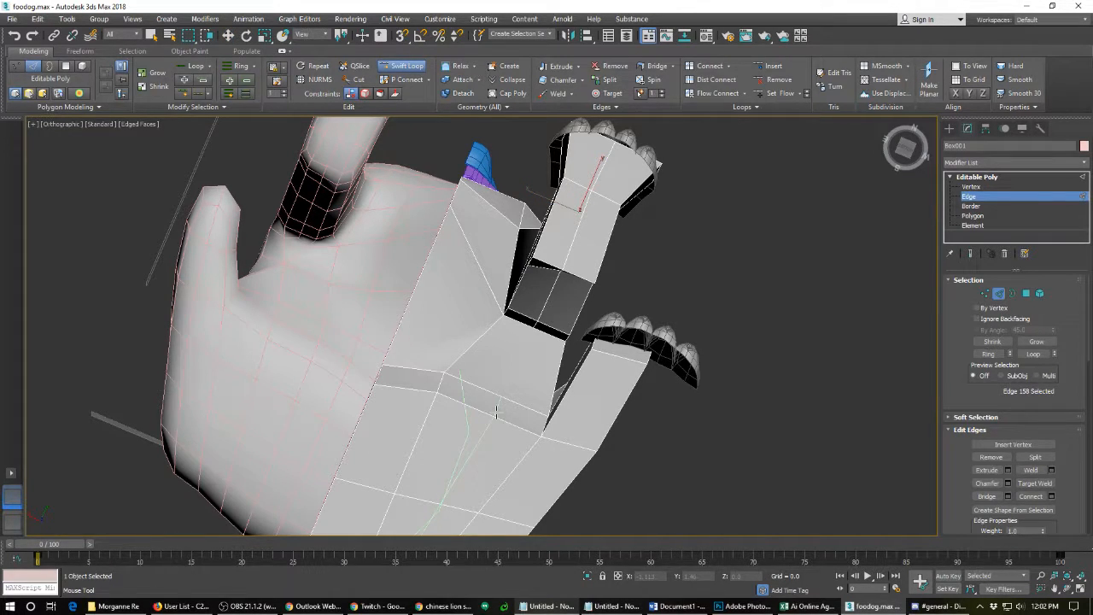
pyautogui.click(496, 413)
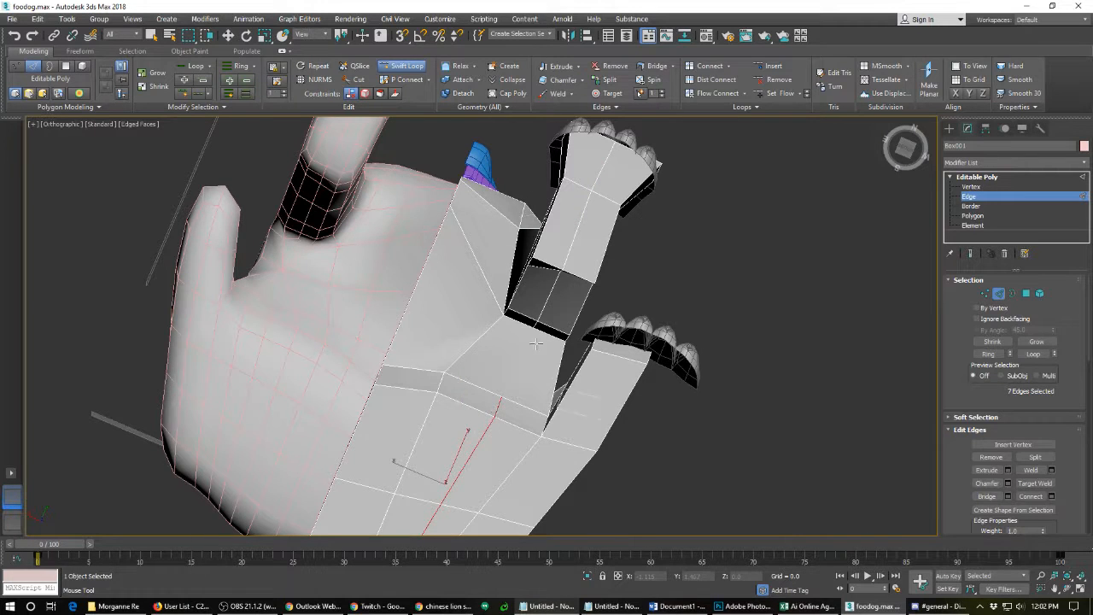
# - Cut a new edge across the belly polygon, connecting the back's edge loop to the front leg's center loop
pyautogui.rightClick(496, 323)
pyautogui.rightClick(488, 348)
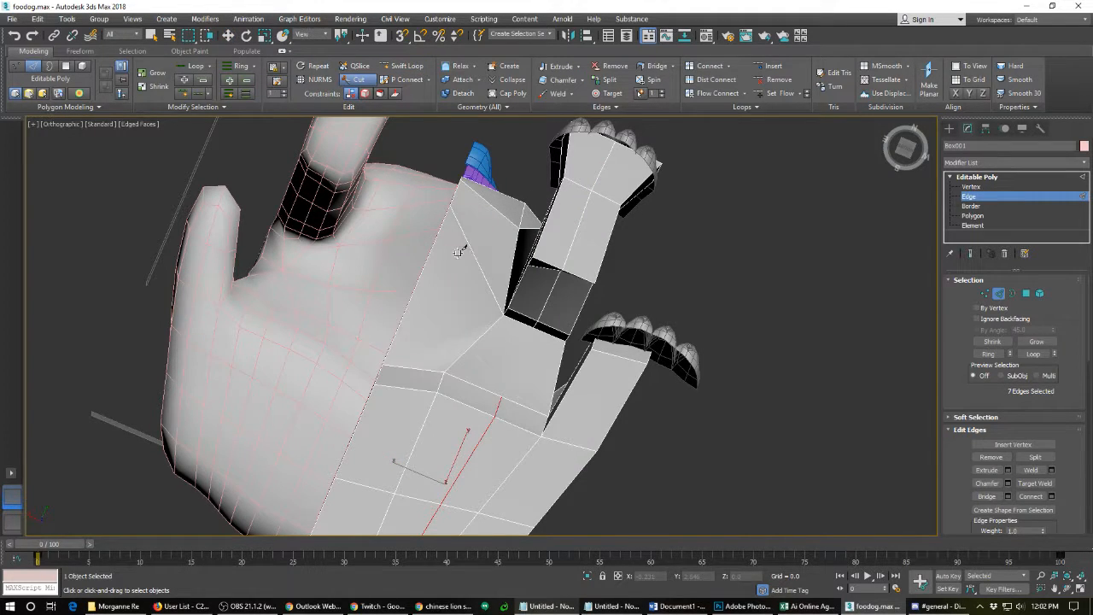
pyautogui.click(461, 249)
pyautogui.click(532, 328)
pyautogui.rightClick(578, 286)
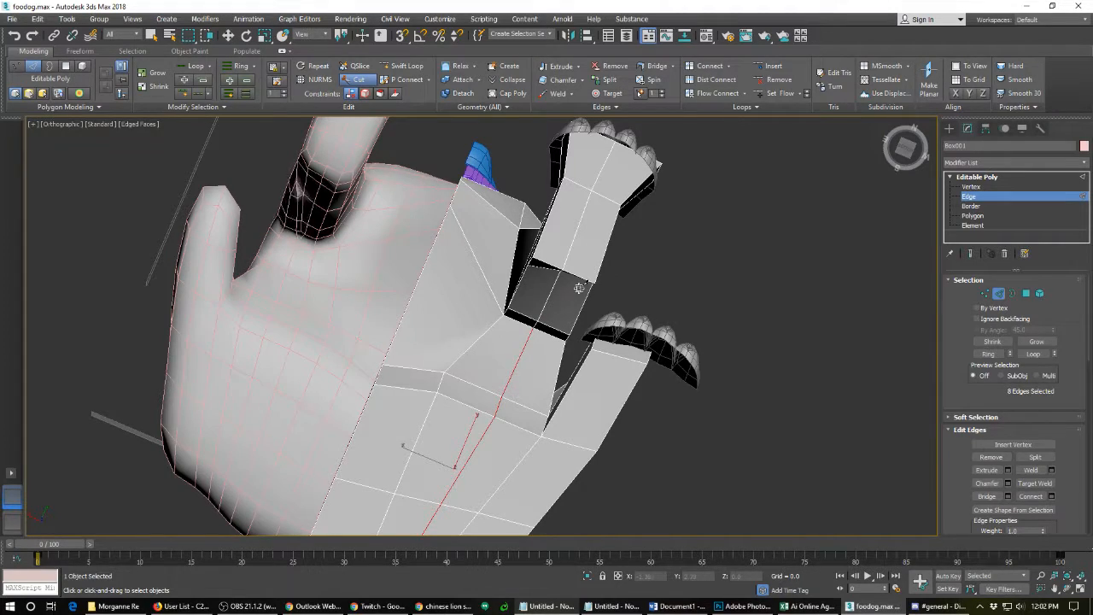
# - Reposition the upper back edges beside the neck opening to space them evenly and round the shoulder contour
pyautogui.keyDown('alt'); pyautogui.moveTo(657, 280); pyautogui.dragTo(456, 439, button='middle'); pyautogui.keyUp('alt')
pyautogui.keyDown('alt'); pyautogui.moveTo(431, 315); pyautogui.dragTo(486, 324, button='middle'); pyautogui.keyUp('alt')
pyautogui.press('w')
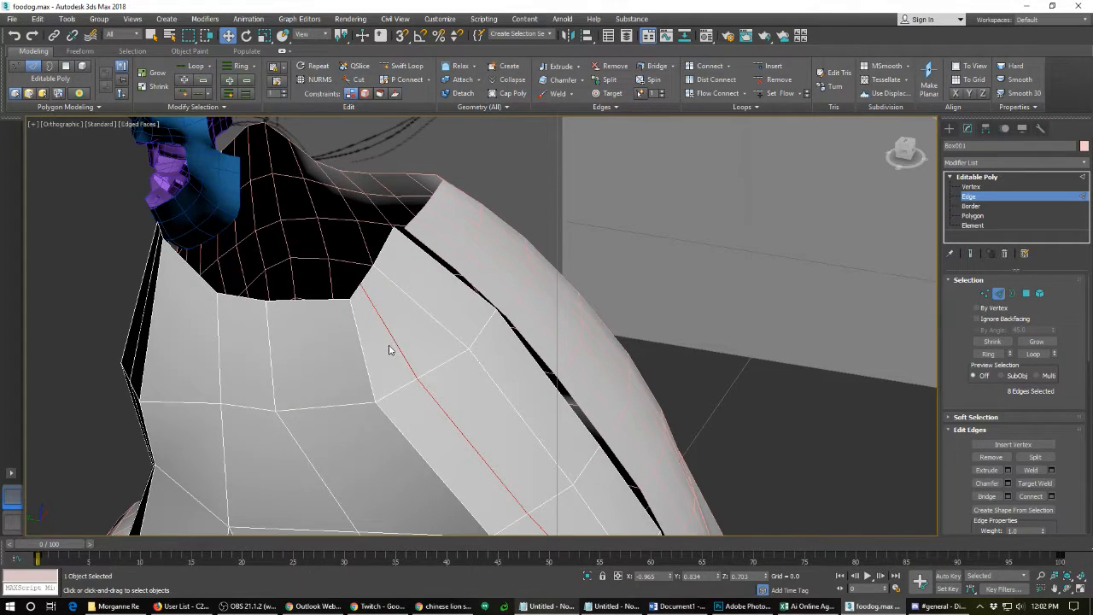
pyautogui.click(397, 344)
pyautogui.click(397, 340)
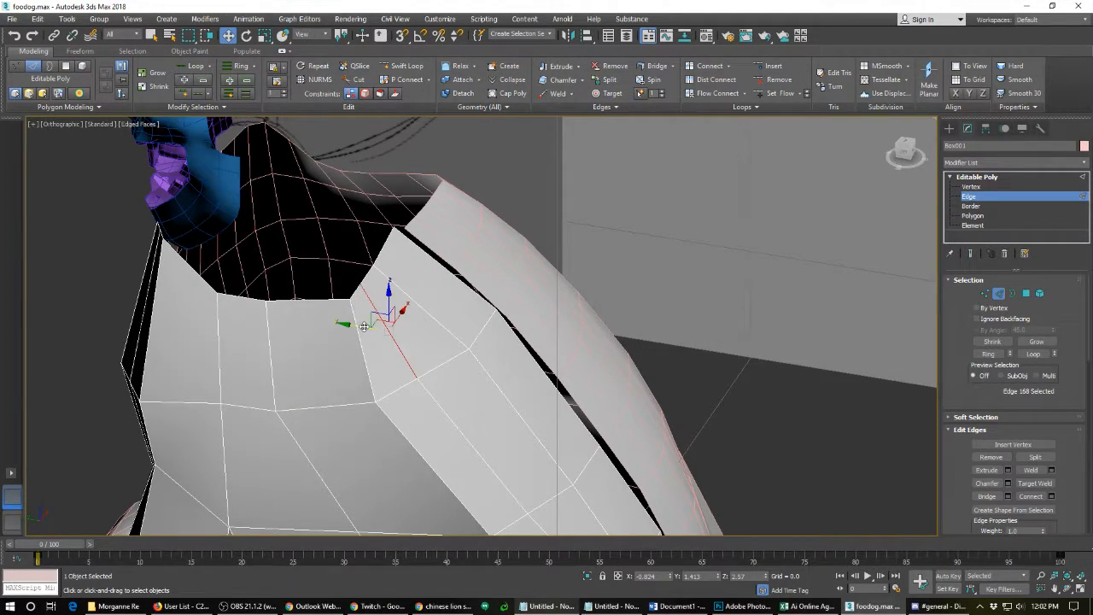
pyautogui.click(423, 310)
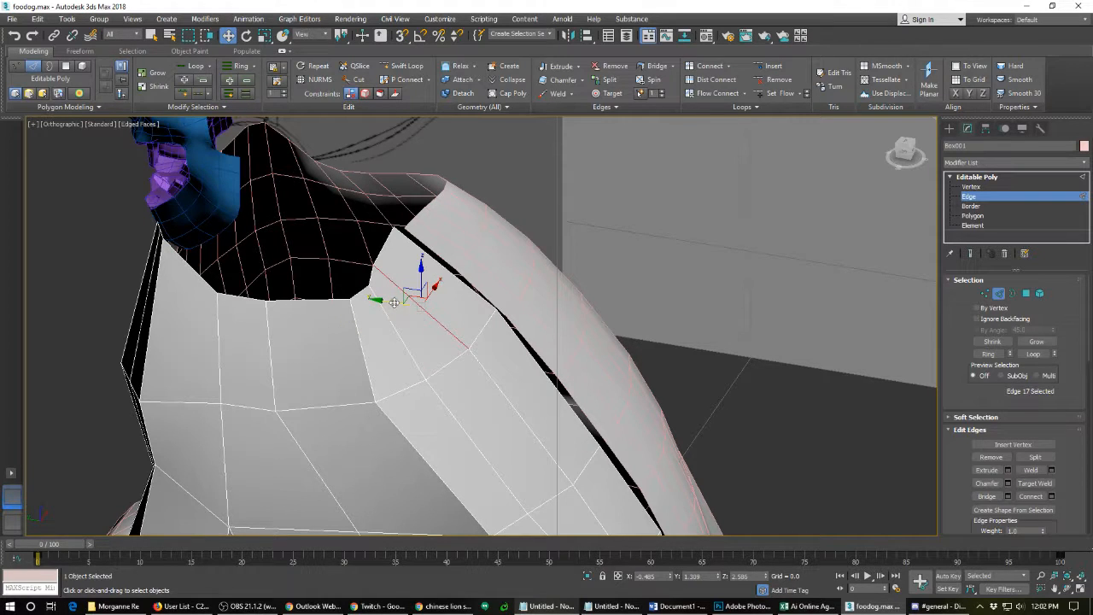
pyautogui.moveTo(394, 303); pyautogui.dragTo(416, 303)
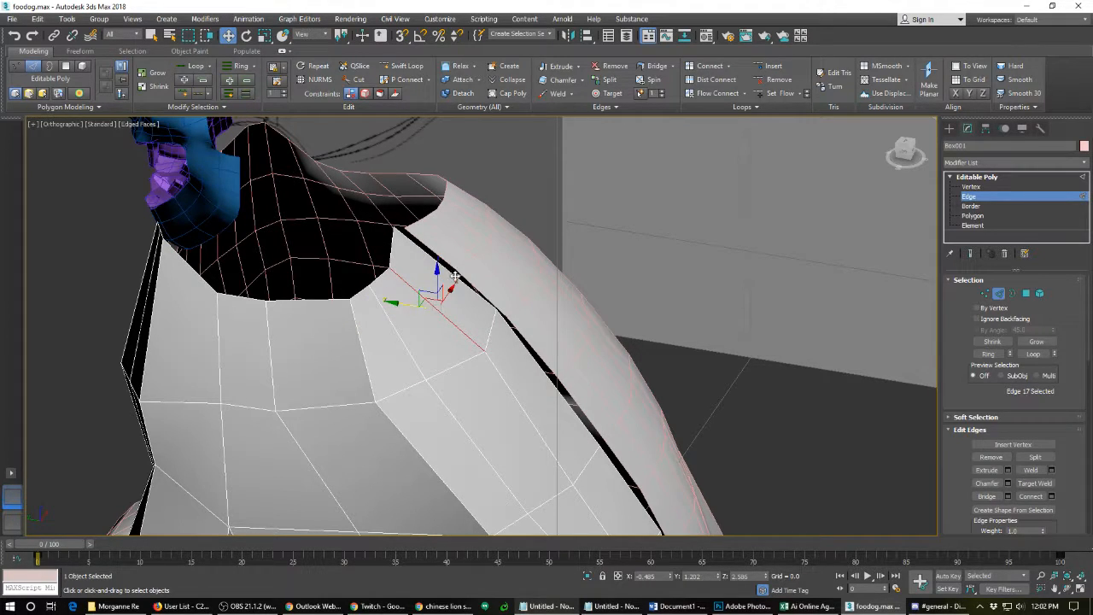
pyautogui.click(443, 255)
pyautogui.moveTo(413, 263); pyautogui.dragTo(419, 293)
# - Move the new loop's edge on the rump slightly toward the hind leg to smooth the curve
pyautogui.keyDown('alt'); pyautogui.moveTo(286, 408); pyautogui.dragTo(387, 355, button='middle'); pyautogui.keyUp('alt')
pyautogui.scroll(-4, 335, 320)
pyautogui.click(453, 380)
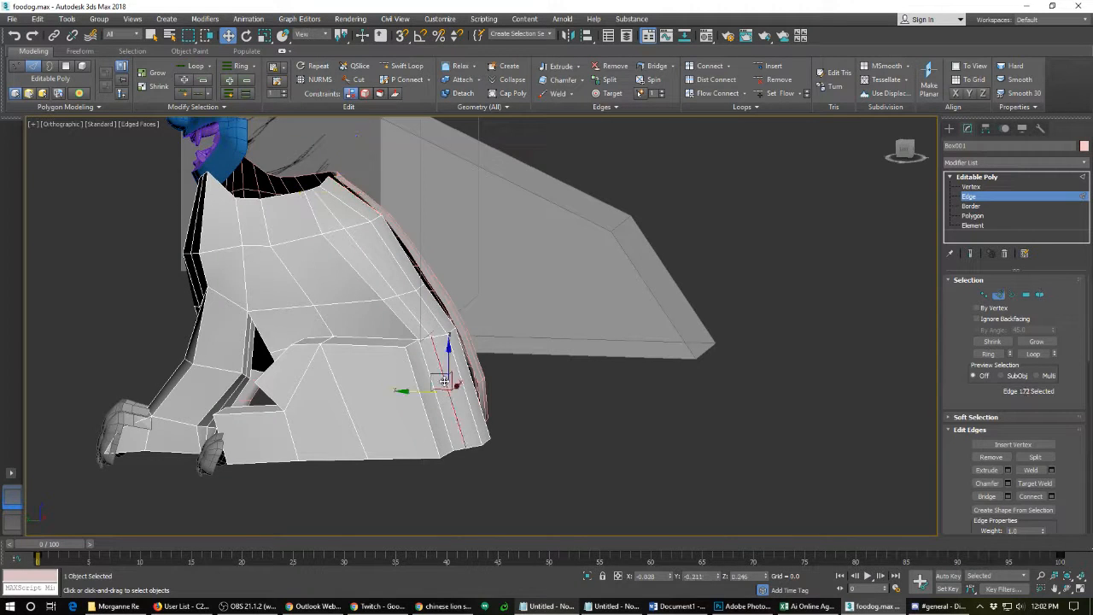
pyautogui.moveTo(414, 392); pyautogui.dragTo(400, 397)
# - Select the blocky foot polygons at the end of the front leg, behind the detailed paw, and delete them
pyautogui.keyDown('alt'); pyautogui.moveTo(275, 359); pyautogui.dragTo(373, 325, button='middle'); pyautogui.keyUp('alt')
pyautogui.keyDown('alt'); pyautogui.moveTo(314, 357); pyautogui.dragTo(351, 351, button='middle'); pyautogui.keyUp('alt')
pyautogui.scroll(2, 486, 350)
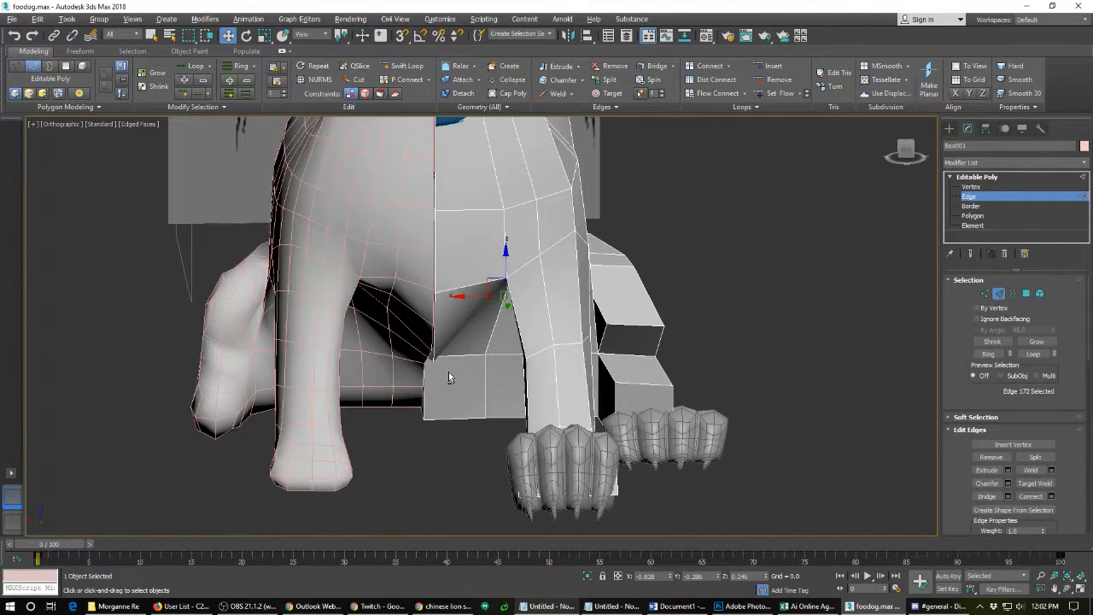
pyautogui.keyDown('alt'); pyautogui.moveTo(450, 378); pyautogui.dragTo(634, 386, button='middle'); pyautogui.keyUp('alt')
pyautogui.rightClick(313, 408)
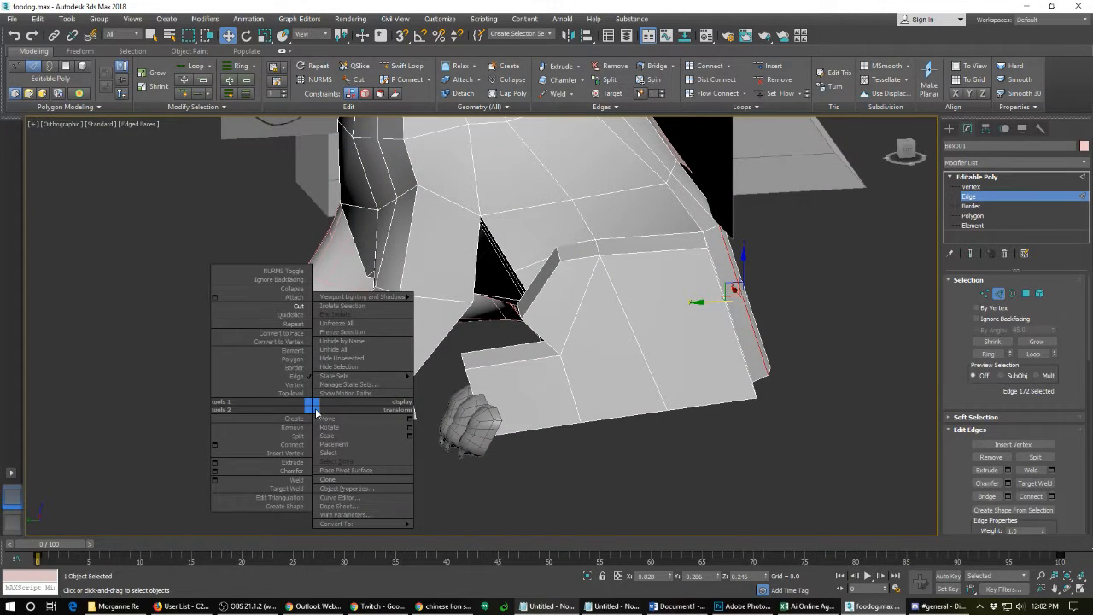
pyautogui.click(292, 358)
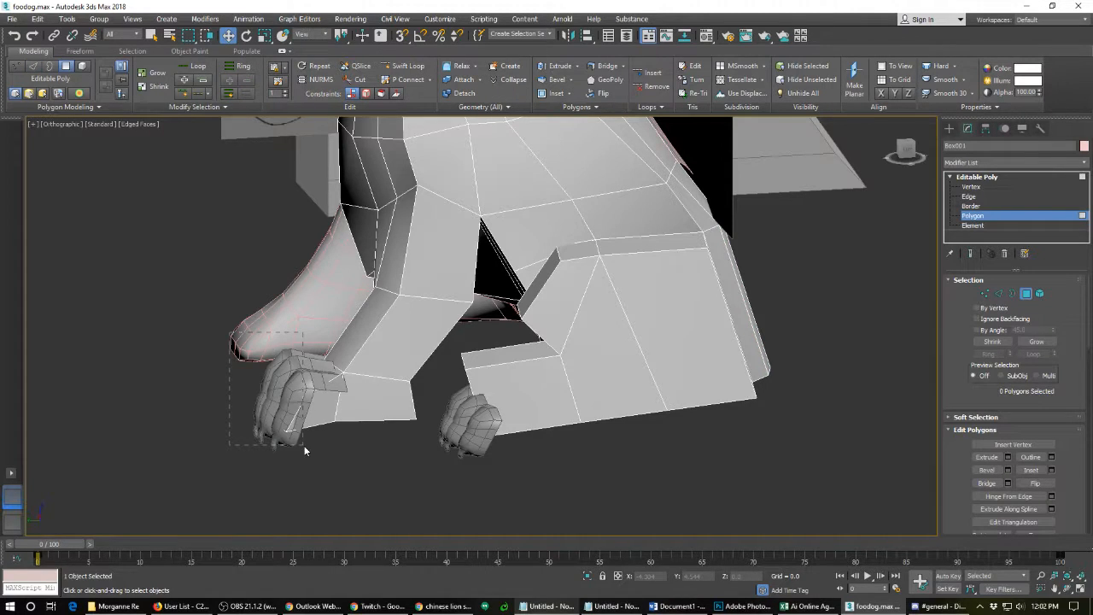
pyautogui.moveTo(314, 462); pyautogui.dragTo(314, 462)
pyautogui.moveTo(375, 412)
pyautogui.keyDown('alt'); pyautogui.mouseDown(button='middle')
pyautogui.moveTo(354, 422)
pyautogui.moveTo(329, 463)
pyautogui.moveTo(329, 337)
pyautogui.moveTo(424, 327)
pyautogui.moveTo(364, 395)
pyautogui.mouseUp(button='middle'); pyautogui.keyUp('alt')
pyautogui.press('Delete')
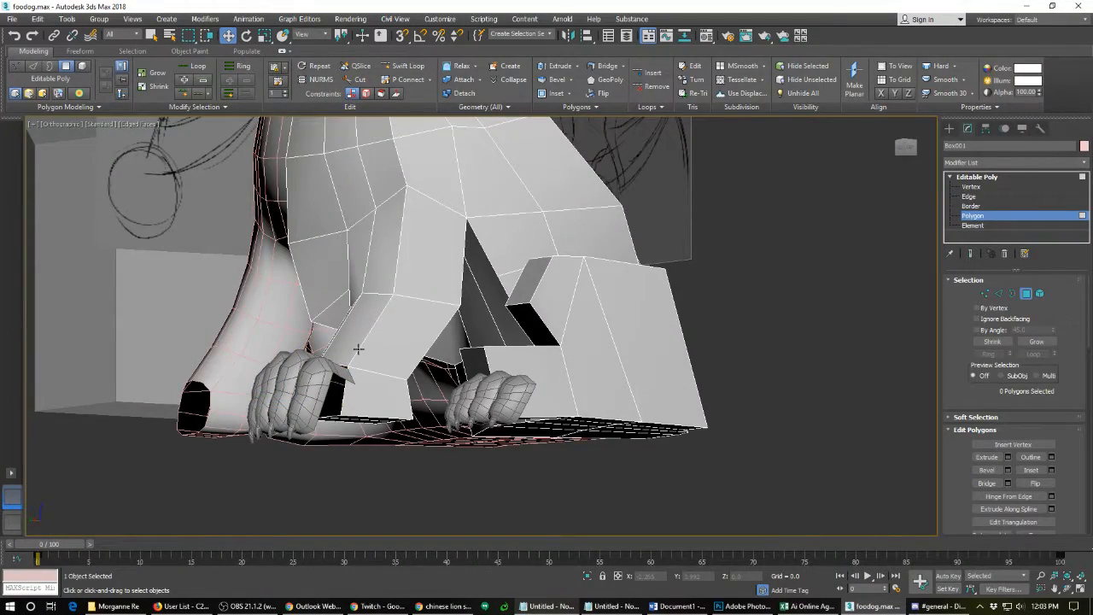
# - Switch to vertex editing and raise the center vertex at the front of the front leg's knee joint
pyautogui.keyDown('alt'); pyautogui.moveTo(313, 358); pyautogui.dragTo(353, 432, button='middle'); pyautogui.keyUp('alt')
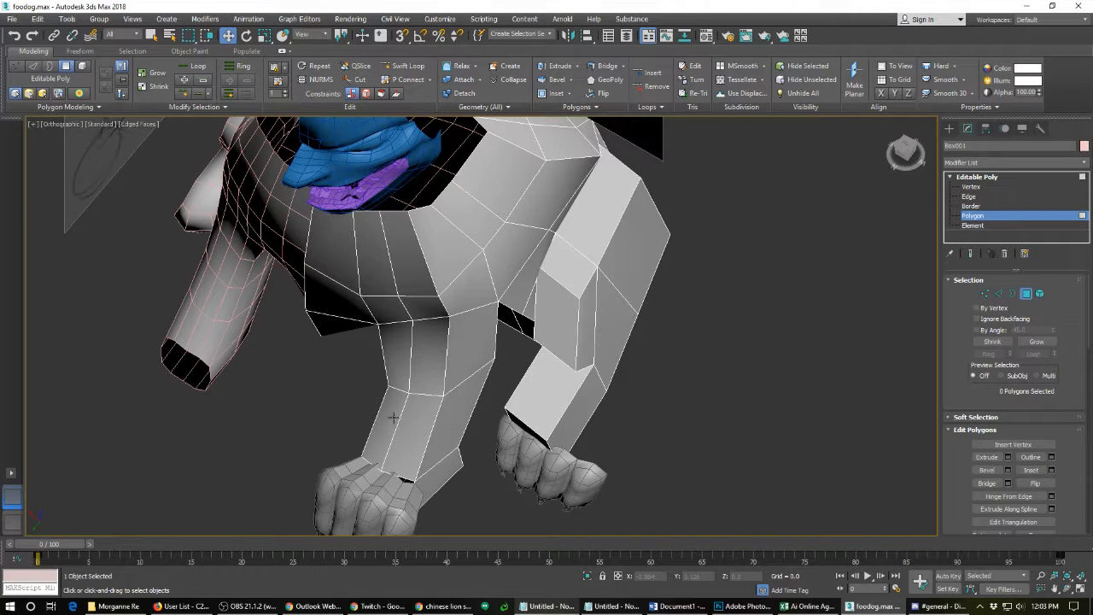
pyautogui.rightClick(408, 395)
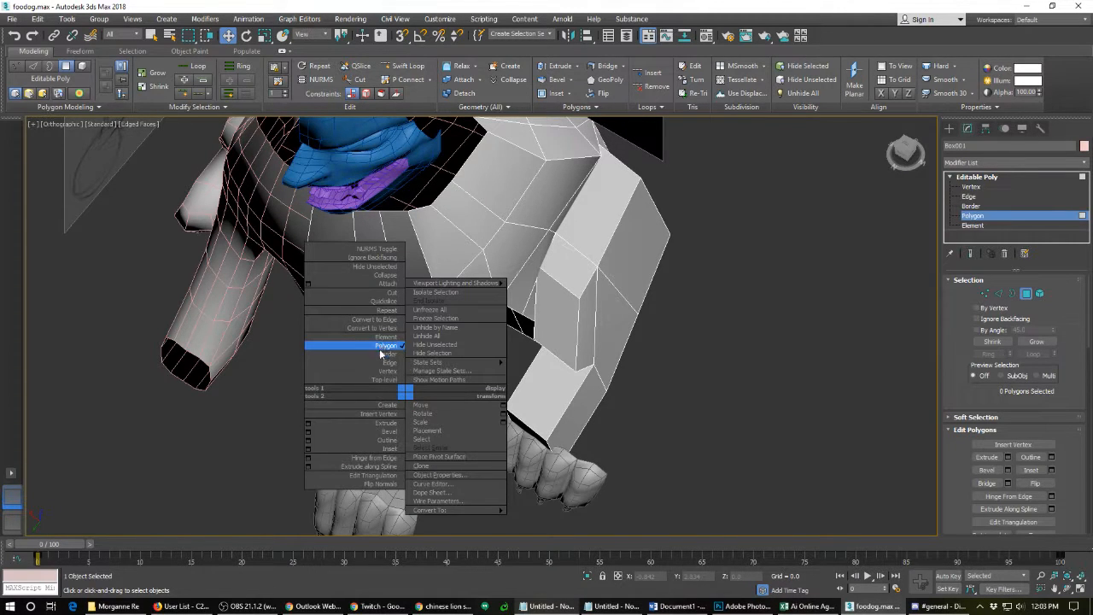
pyautogui.click(386, 370)
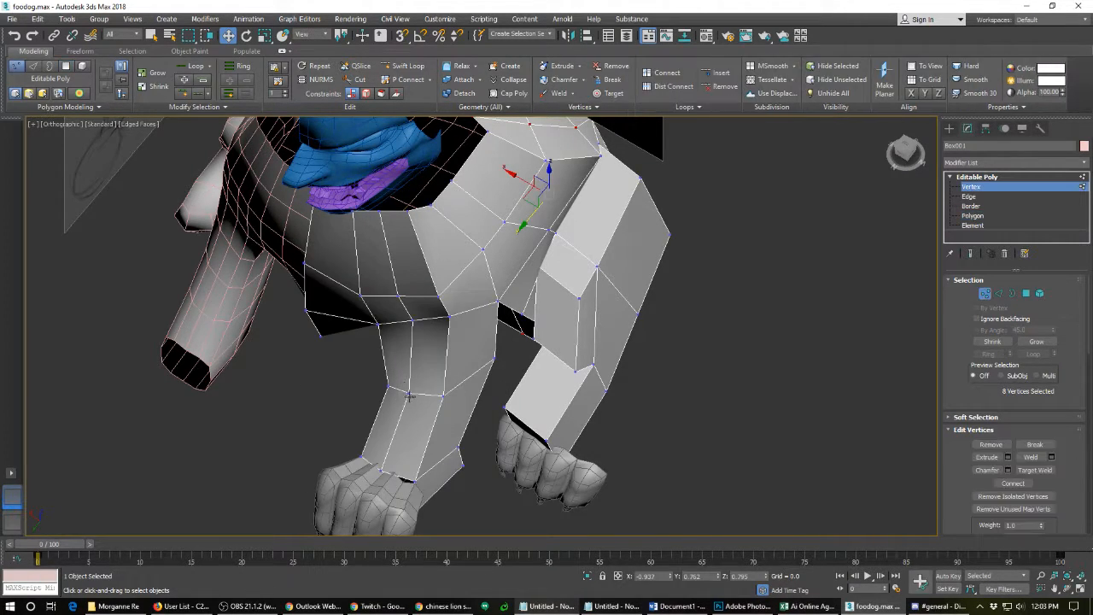
pyautogui.click(409, 395)
pyautogui.moveTo(400, 385); pyautogui.dragTo(398, 363)
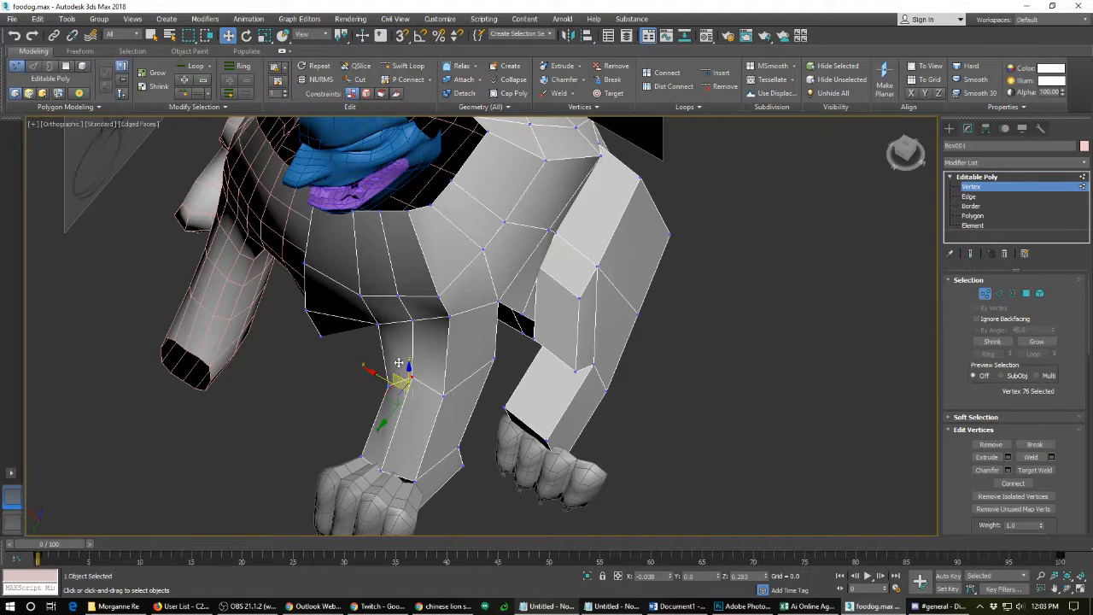
# - Move the rear knee vertex of the front leg forward, and shift the leg's upper rear vertex beside the belly up and forward
pyautogui.scroll(8, 398, 363)
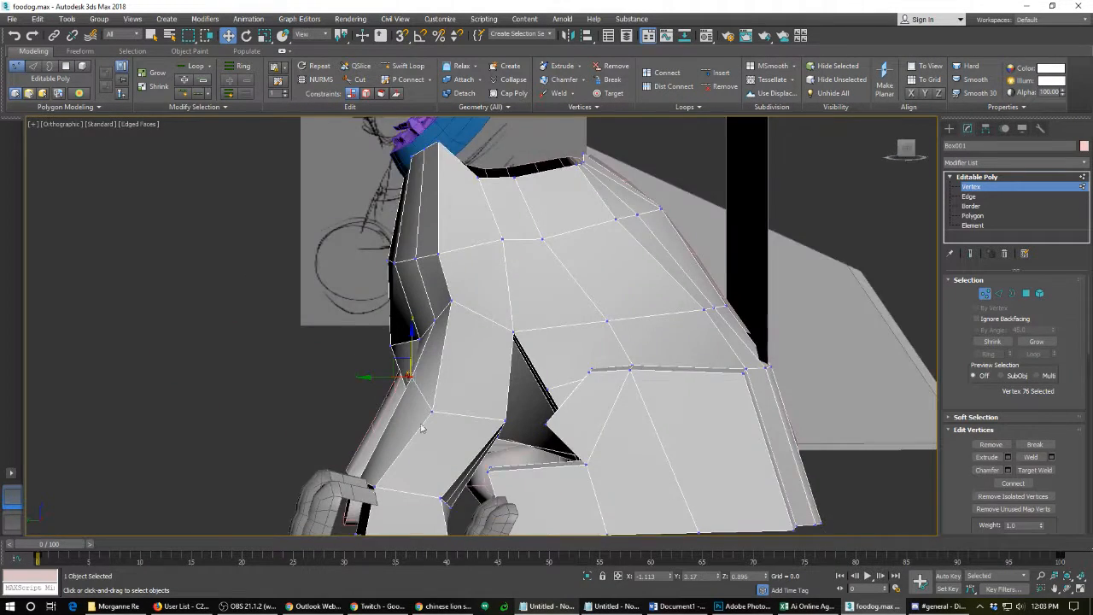
pyautogui.click(542, 420)
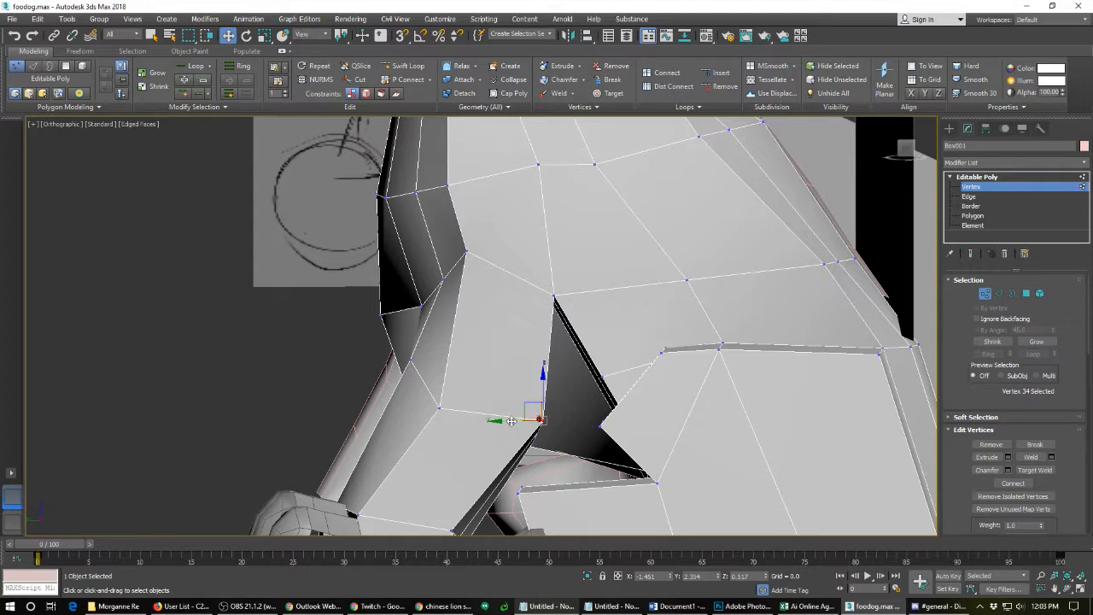
pyautogui.moveTo(510, 420); pyautogui.dragTo(479, 421)
pyautogui.click(553, 295)
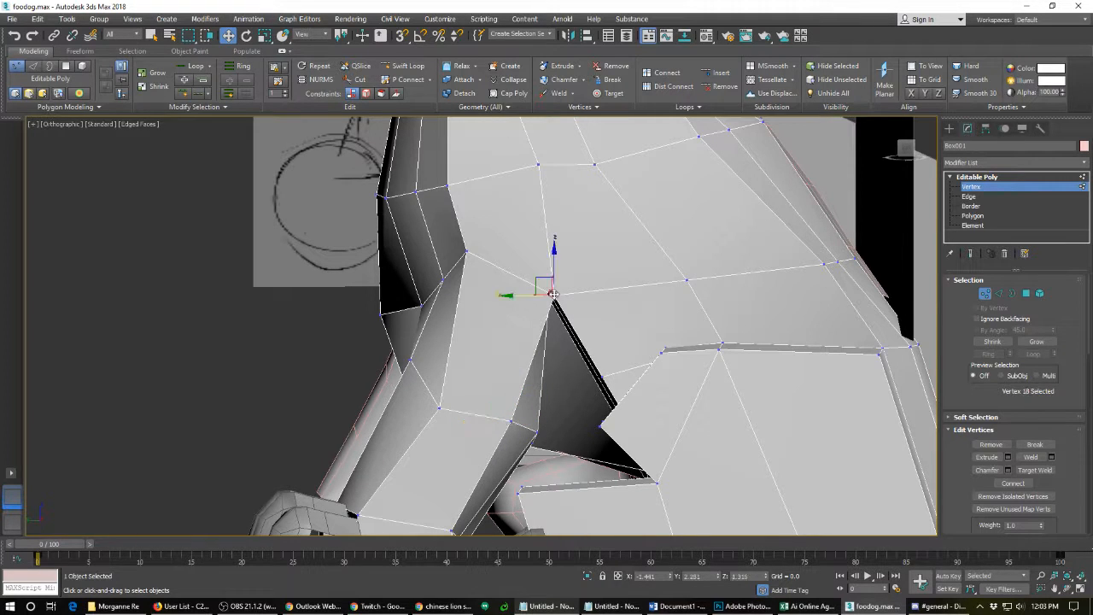
pyautogui.moveTo(546, 271); pyautogui.dragTo(530, 257)
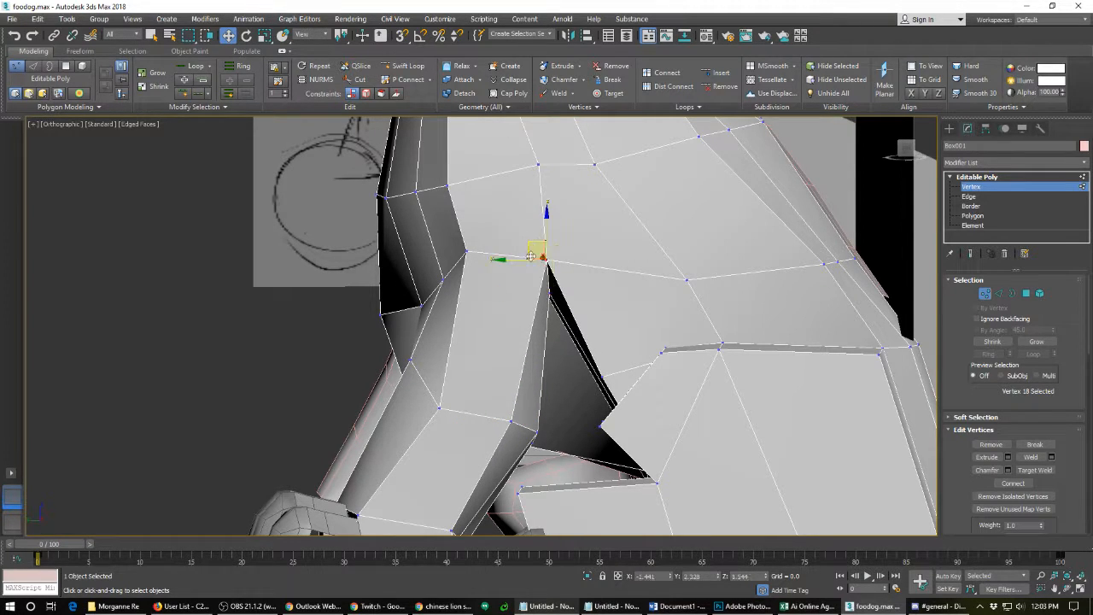
# - Nudge the outer front knee vertex of the front leg slightly outward to round the joint
pyautogui.keyDown('alt'); pyautogui.moveTo(421, 366); pyautogui.dragTo(419, 265, button='middle'); pyautogui.keyUp('alt')
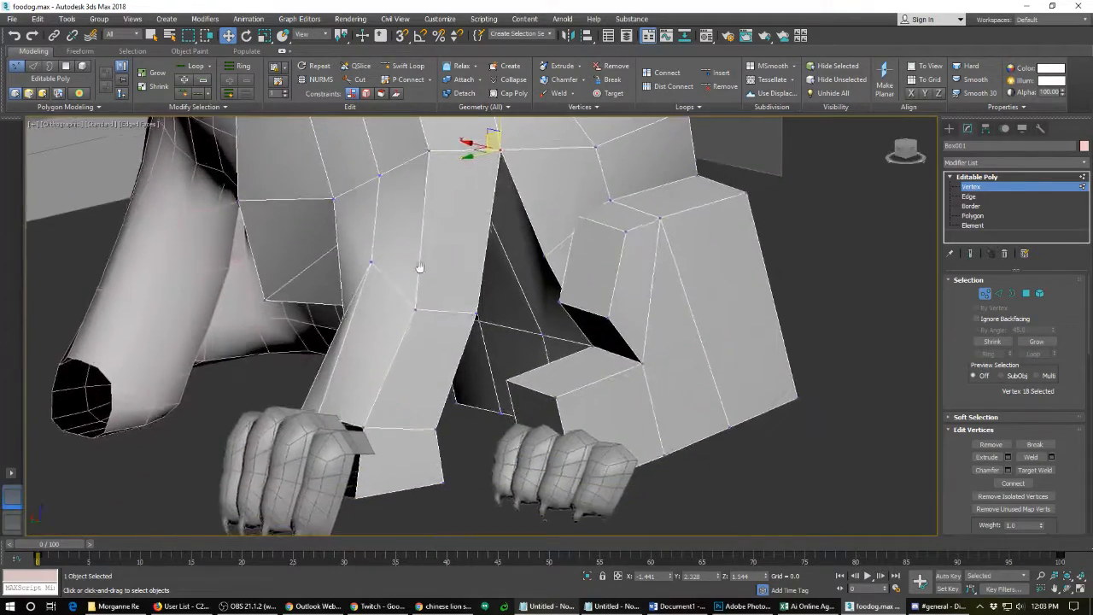
pyautogui.click(415, 310)
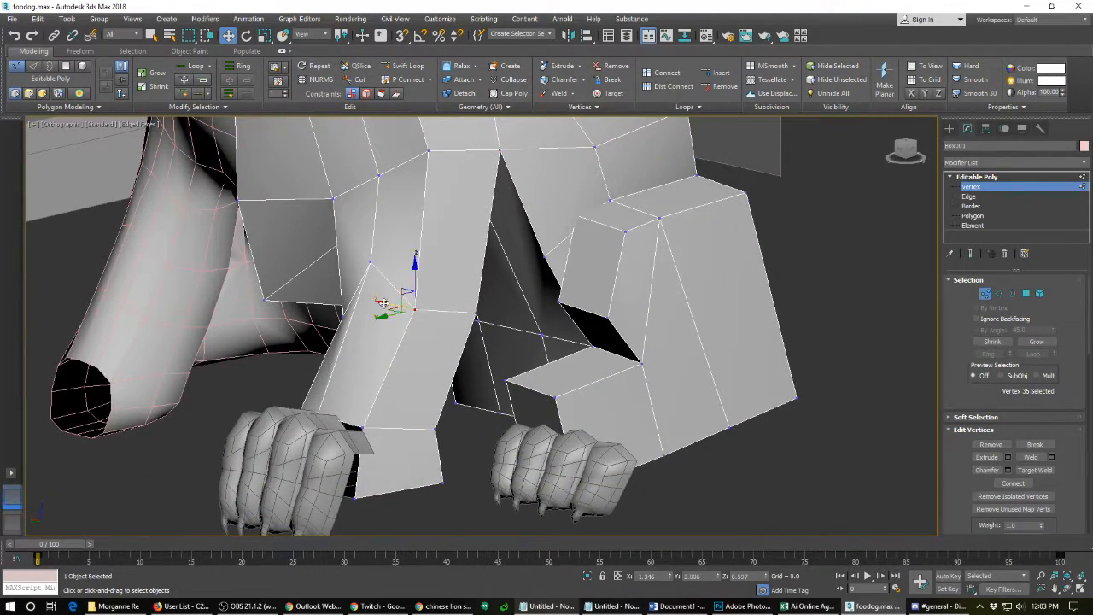
pyautogui.moveTo(384, 302); pyautogui.dragTo(392, 304)
# - Nudge the inner knee vertex of the front leg slightly sideways and raise the vertex where the inner leg meets the chest
pyautogui.keyDown('alt'); pyautogui.moveTo(389, 304); pyautogui.dragTo(380, 350, button='middle'); pyautogui.keyUp('alt')
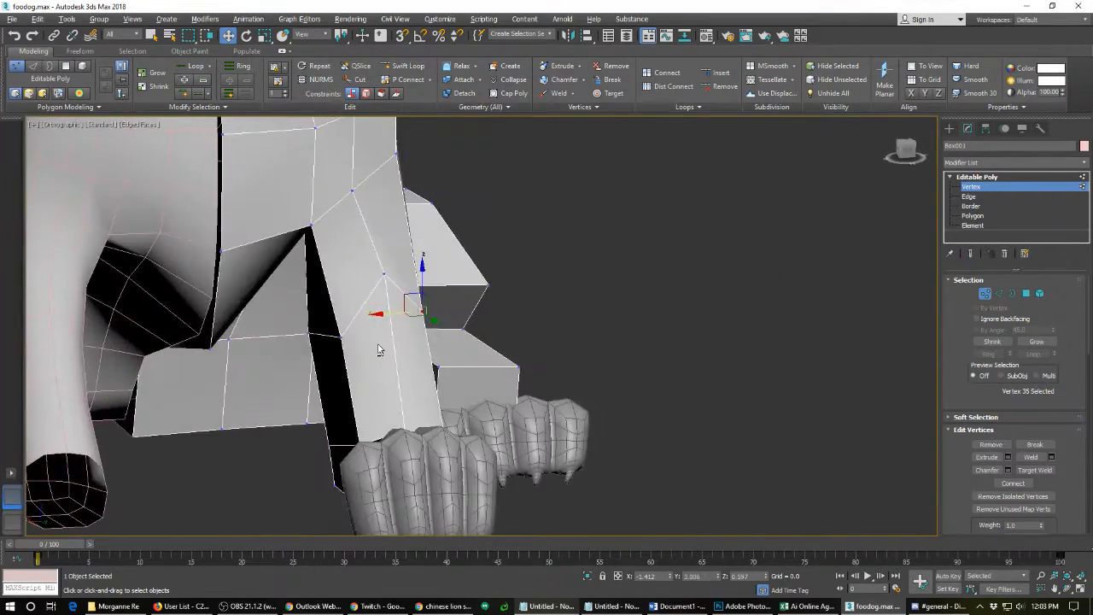
pyautogui.click(342, 339)
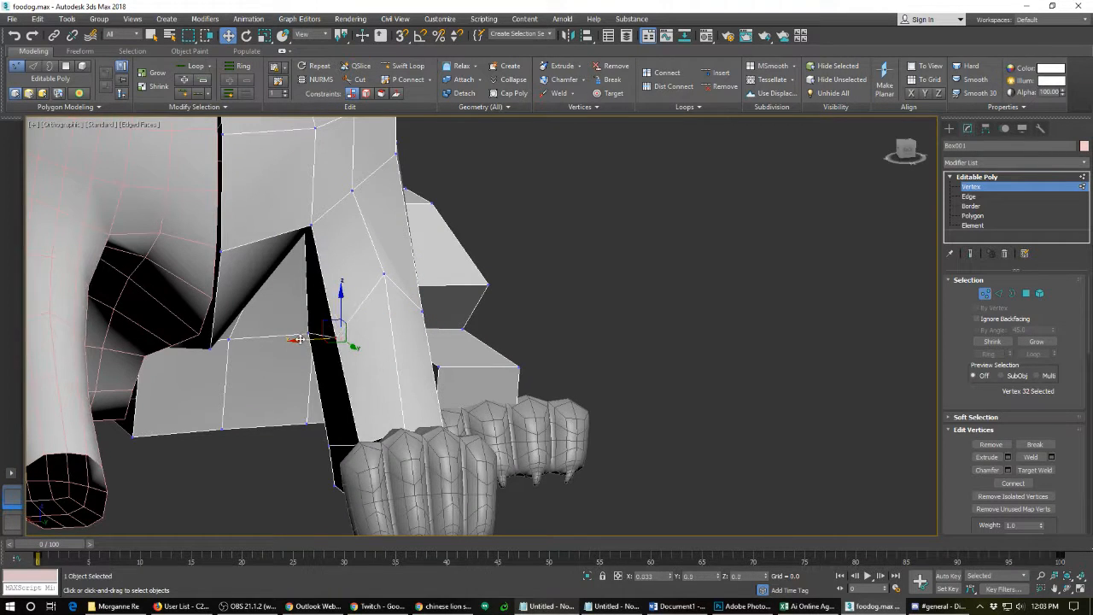
pyautogui.moveTo(302, 339); pyautogui.dragTo(306, 339)
pyautogui.click(312, 224)
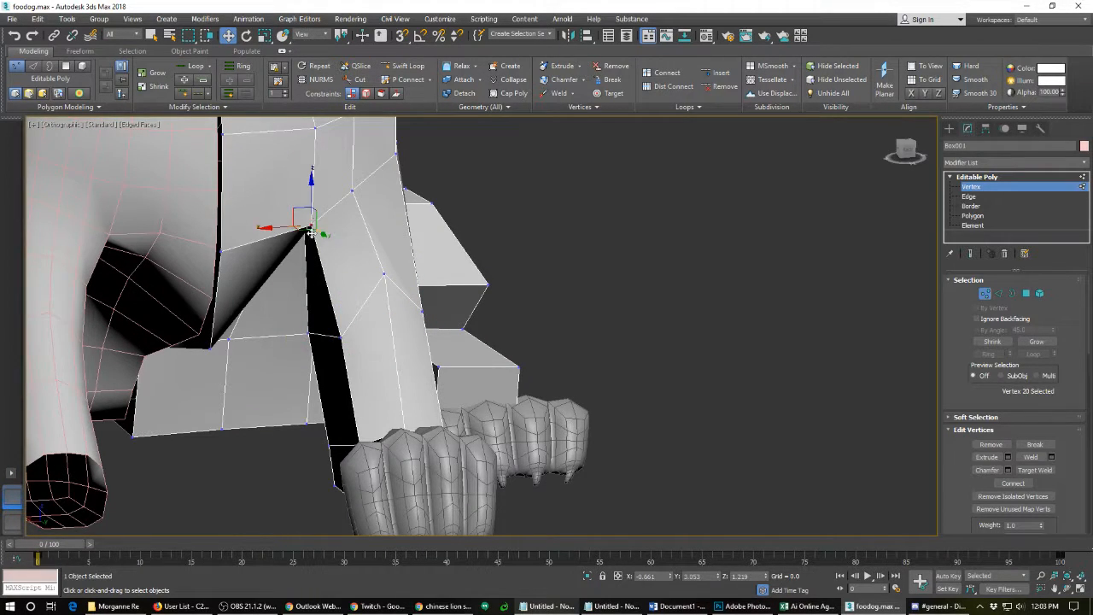
pyautogui.moveTo(295, 215); pyautogui.dragTo(296, 205)
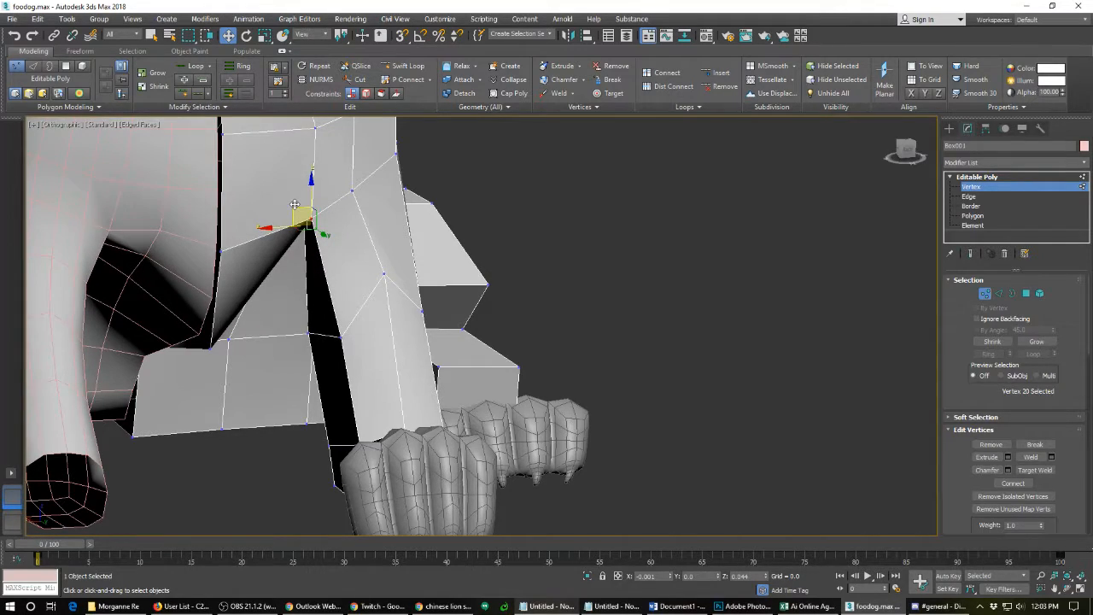
# - Move the bottom rear corner vertex of the front leg's heel slightly forward toward the paw
pyautogui.keyDown('alt'); pyautogui.moveTo(398, 391); pyautogui.dragTo(371, 394, button='middle'); pyautogui.keyUp('alt')
pyautogui.scroll(-4, 371, 394)
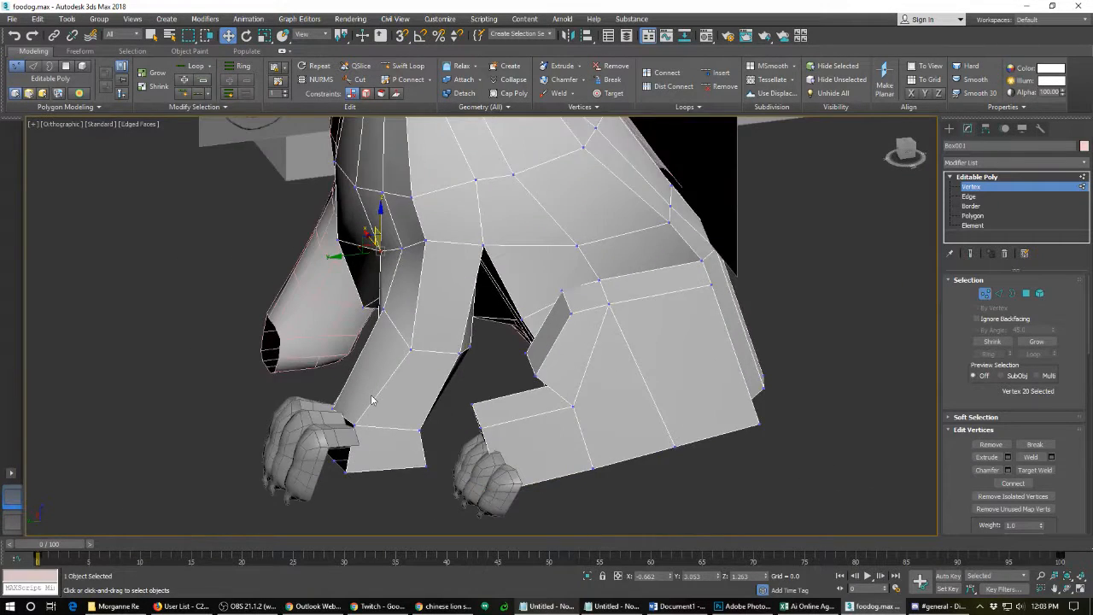
pyautogui.scroll(4, 370, 435)
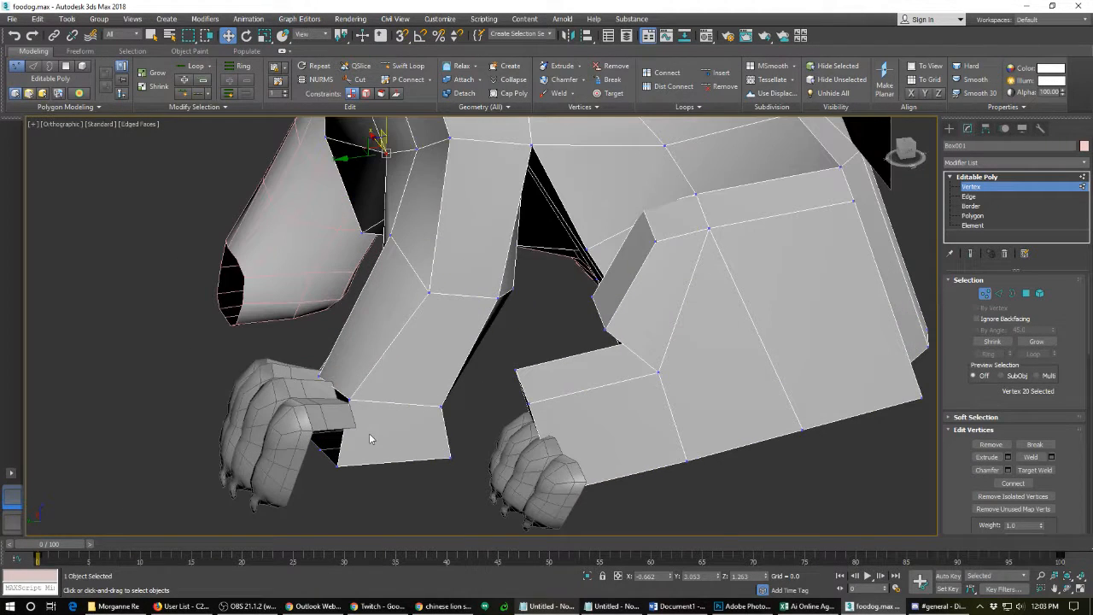
pyautogui.click(451, 458)
pyautogui.moveTo(418, 461); pyautogui.dragTo(401, 462)
pyautogui.keyDown('alt'); pyautogui.moveTo(399, 458); pyautogui.dragTo(293, 393, button='middle'); pyautogui.keyUp('alt')
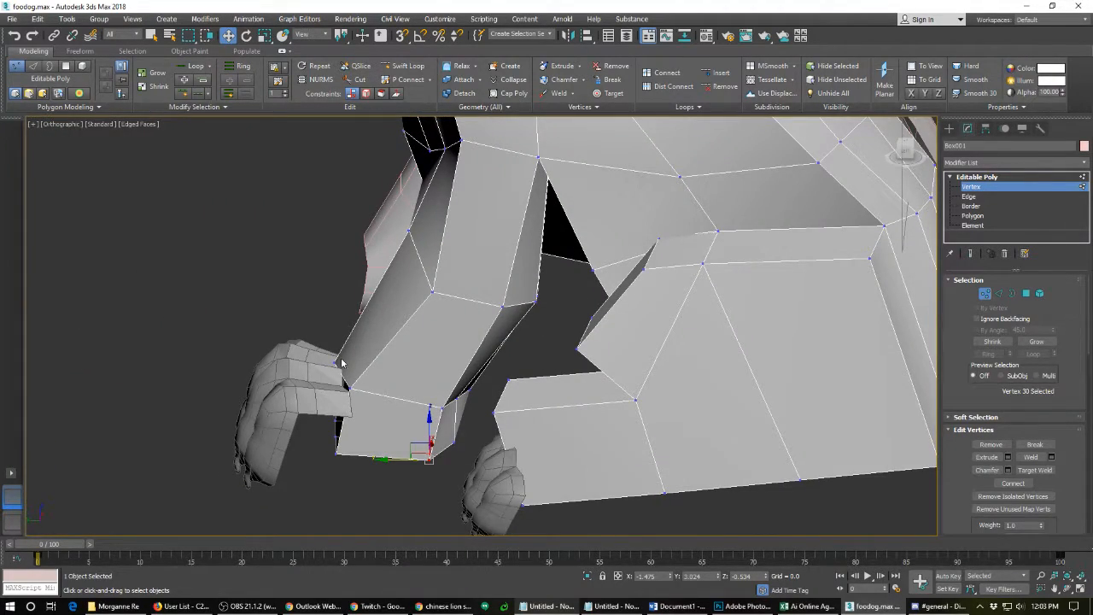
# - Cut an arch of edges into the lower front leg, rising from the wrist opening, crossing the center edge and returning to the opening
pyautogui.keyDown('alt'); pyautogui.moveTo(324, 371); pyautogui.dragTo(373, 384, button='middle'); pyautogui.keyUp('alt')
pyautogui.rightClick(370, 396)
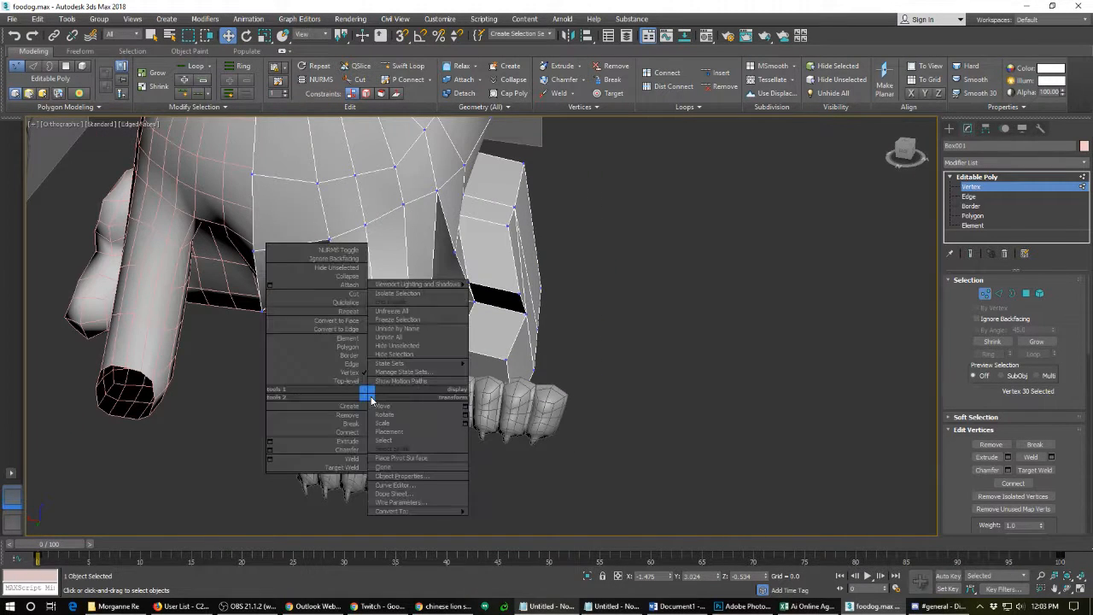
pyautogui.click(328, 293)
pyautogui.scroll(3, 380, 402)
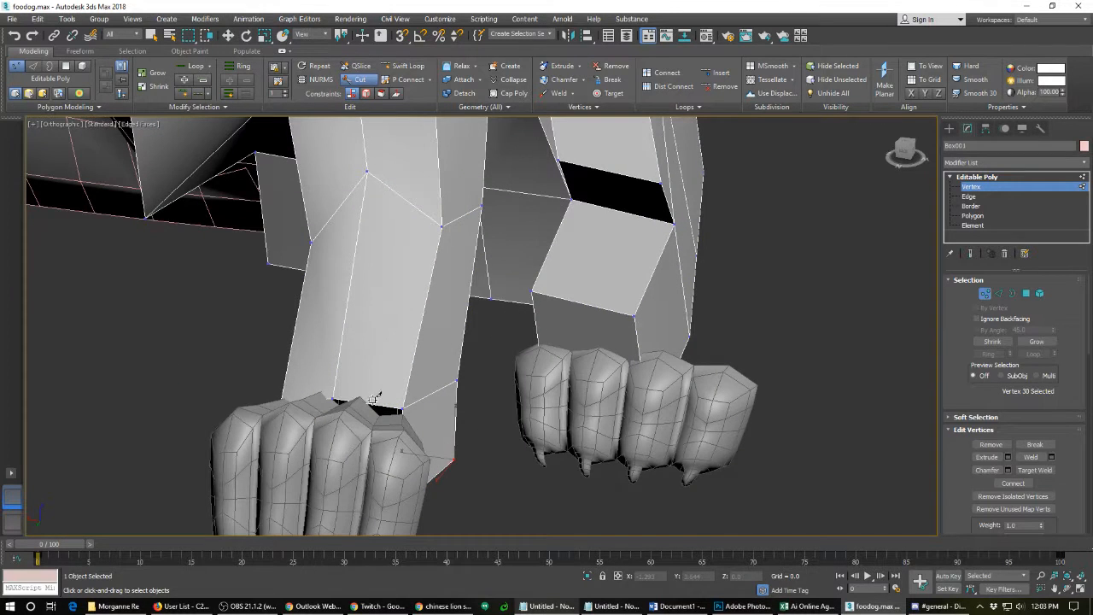
pyautogui.click(375, 403)
pyautogui.click(385, 325)
pyautogui.click(348, 290)
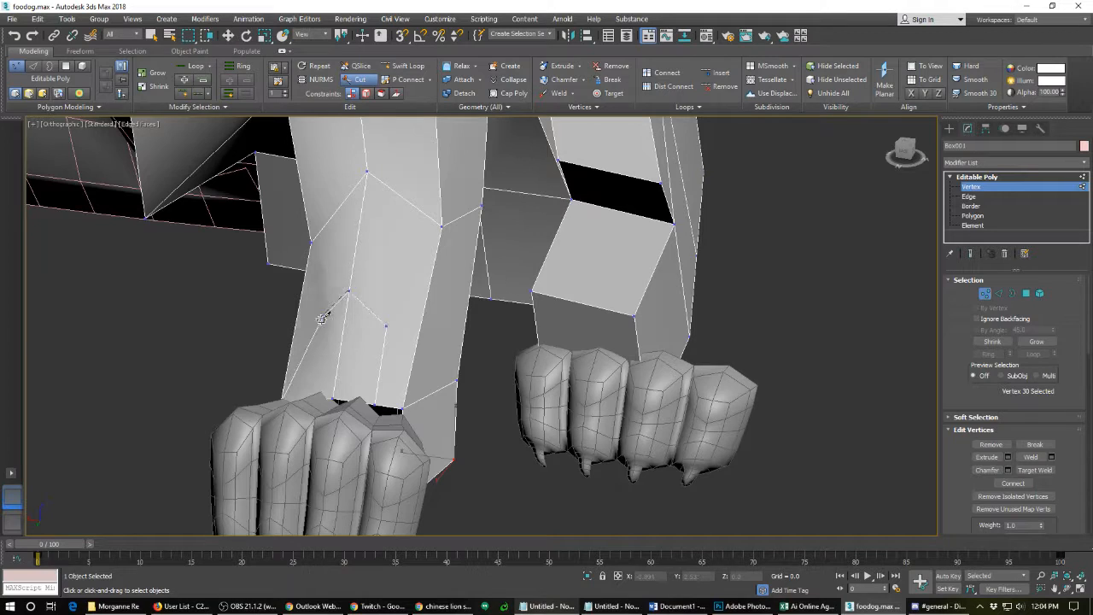
pyautogui.click(317, 318)
pyautogui.click(309, 389)
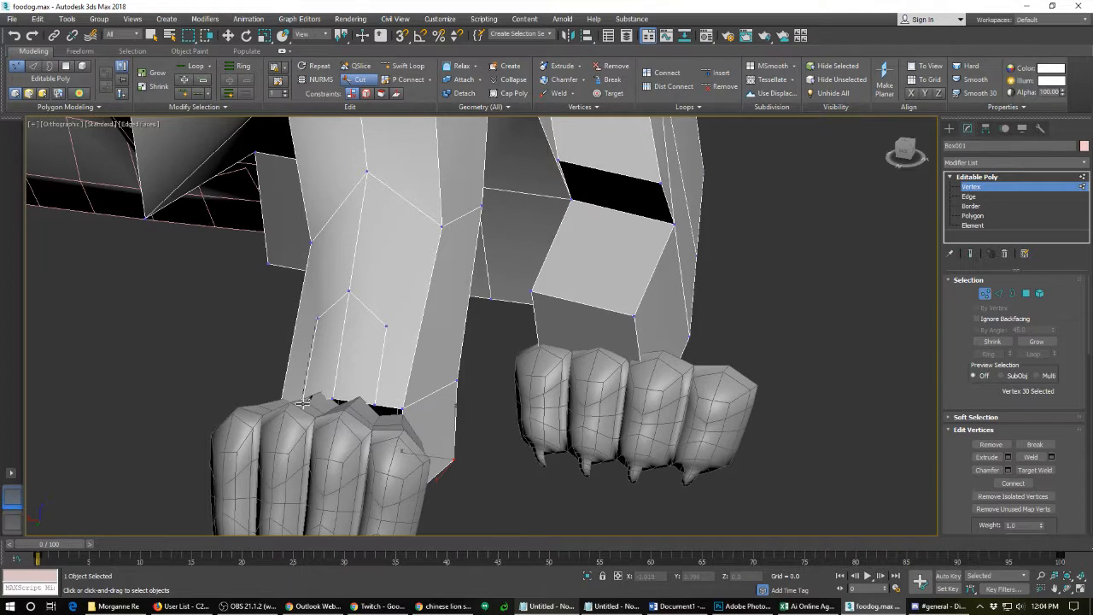
# - Cut edges from both corners of the new arch up to the inner and outer knee vertices
pyautogui.click(317, 318)
pyautogui.click(310, 242)
pyautogui.rightClick(310, 242)
pyautogui.click(387, 326)
pyautogui.click(441, 225)
# - Cut a second, smaller arch inside the first one, running from the wrist opening across the center edge and back
pyautogui.keyDown('alt'); pyautogui.moveTo(389, 342); pyautogui.dragTo(370, 380, button='middle'); pyautogui.keyUp('alt')
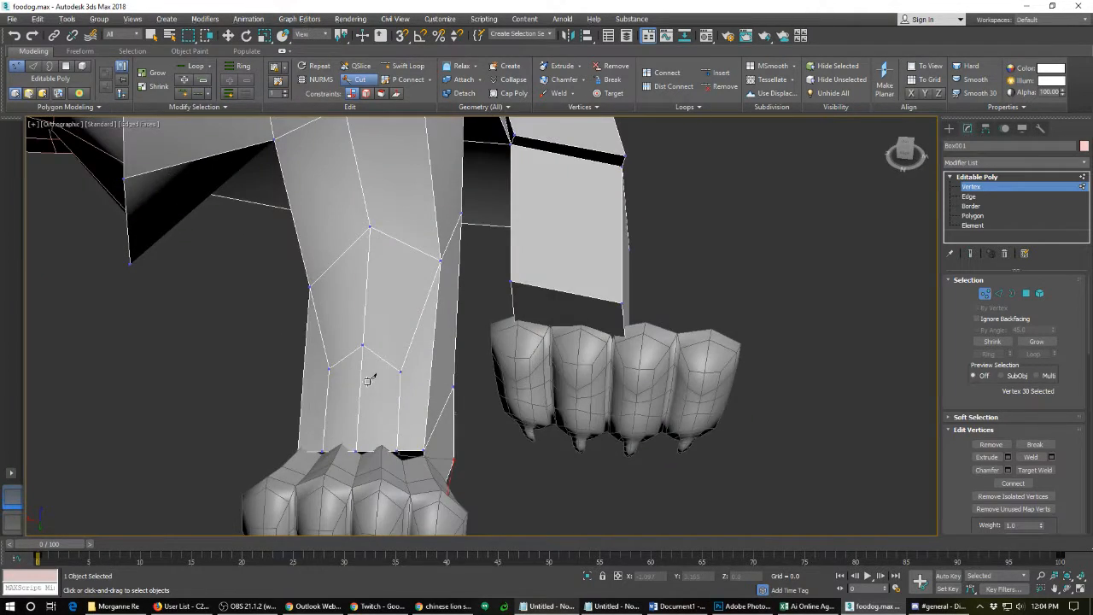
pyautogui.click(378, 450)
pyautogui.click(377, 406)
pyautogui.click(360, 384)
pyautogui.click(340, 403)
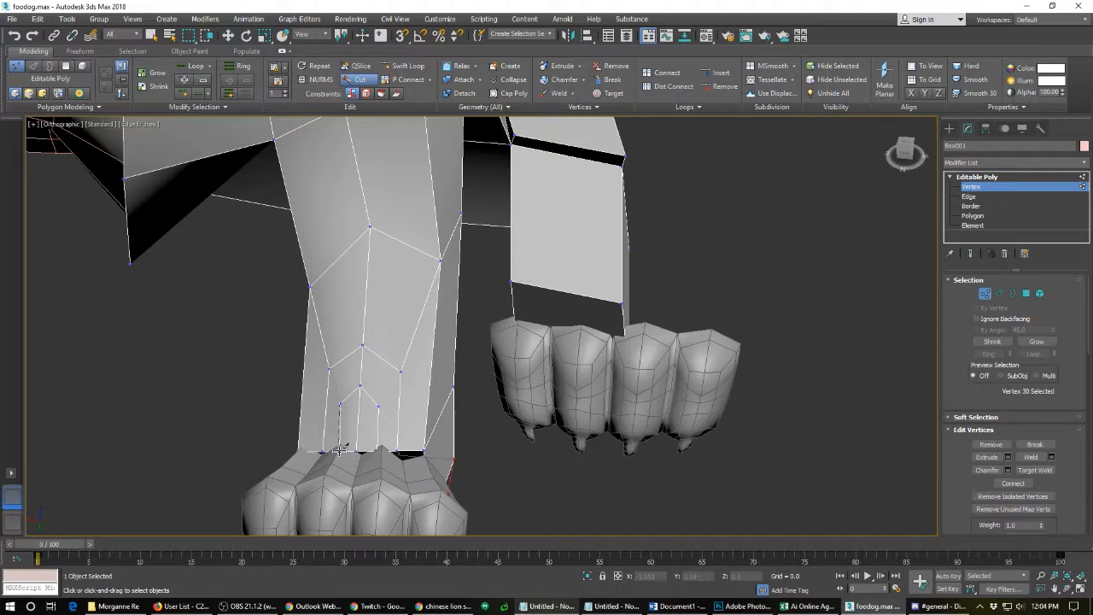
pyautogui.click(339, 449)
# - Connect both corners of the smaller arch to the matching corners of the larger arch with cuts
pyautogui.click(399, 369)
pyautogui.click(377, 406)
pyautogui.click(328, 368)
pyautogui.click(340, 403)
pyautogui.rightClick(413, 375)
pyautogui.keyDown('alt'); pyautogui.moveTo(394, 436); pyautogui.dragTo(322, 447, button='middle'); pyautogui.keyUp('alt')
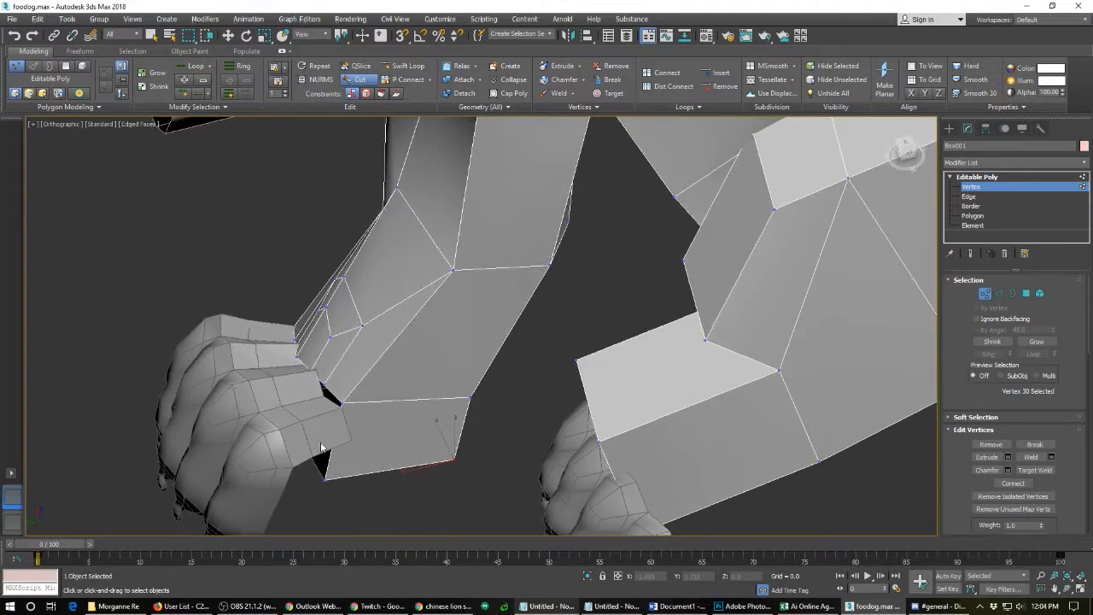
pyautogui.press('w')
# - Cut a third, outer arch around the other two, from the wrist opening over the center edge below the knee and back down
pyautogui.keyDown('alt'); pyautogui.moveTo(273, 385); pyautogui.dragTo(313, 390, button='middle'); pyautogui.keyUp('alt')
pyautogui.rightClick(367, 452)
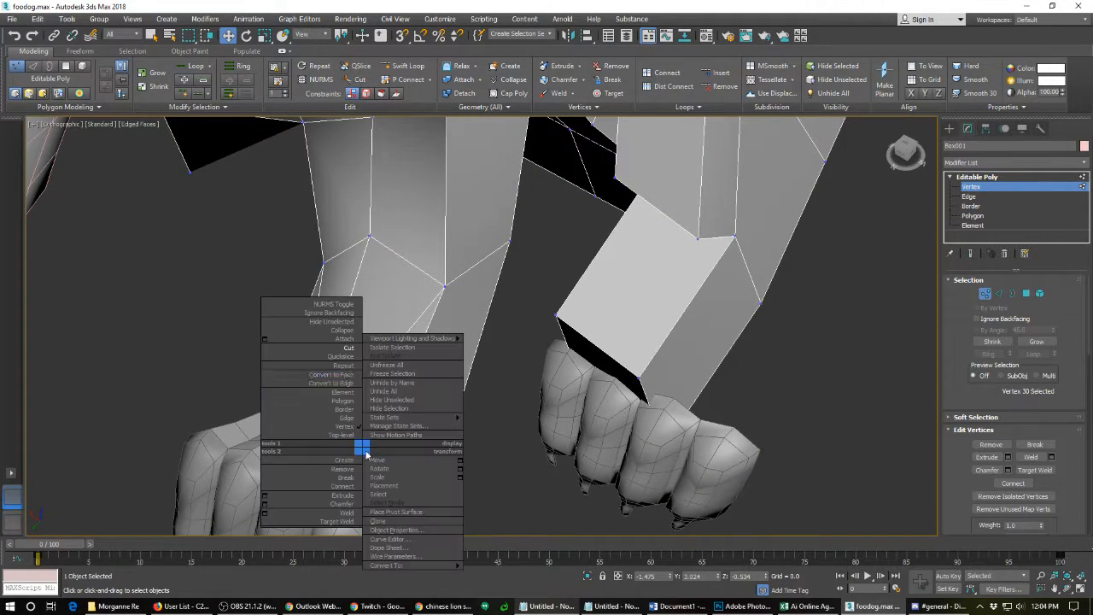
pyautogui.click(354, 351)
pyautogui.click(364, 452)
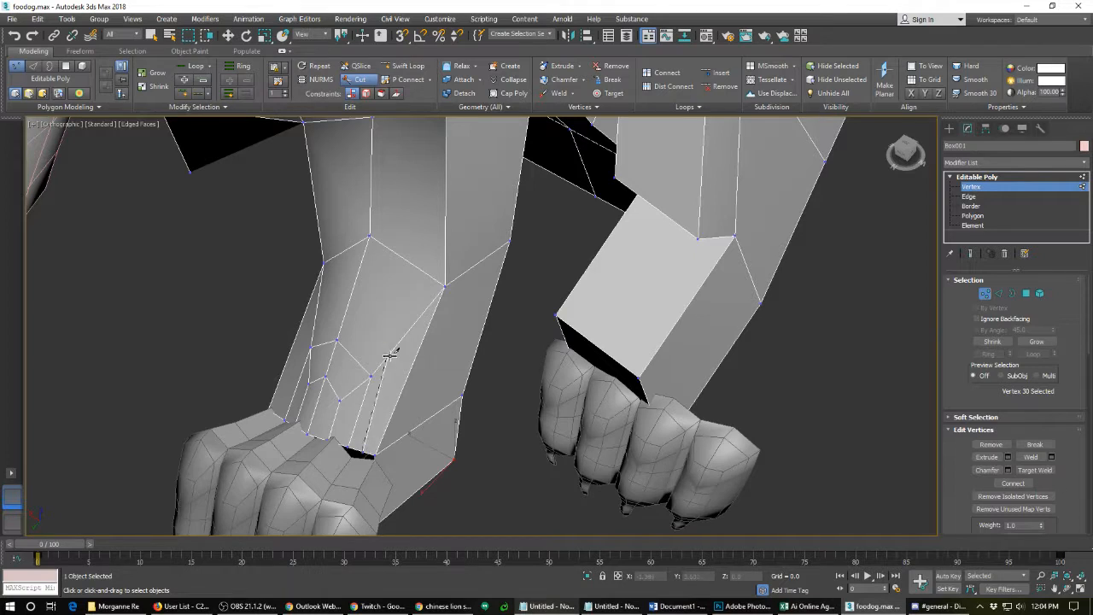
pyautogui.click(401, 340)
pyautogui.click(352, 288)
pyautogui.click(318, 300)
pyautogui.click(275, 416)
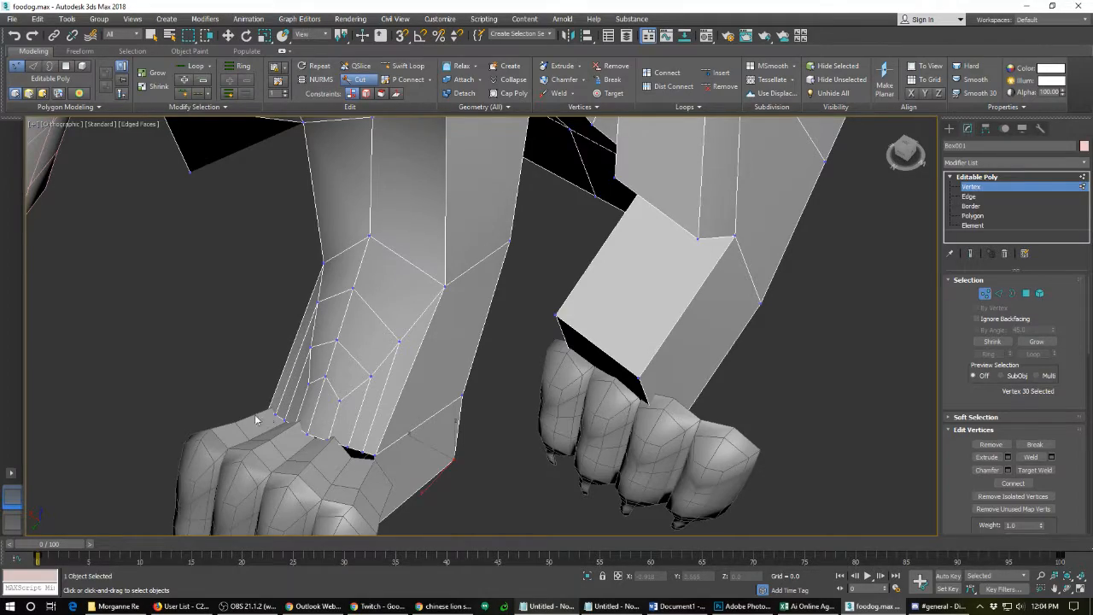
pyautogui.keyDown('alt'); pyautogui.moveTo(326, 390); pyautogui.dragTo(302, 381, button='middle'); pyautogui.keyUp('alt')
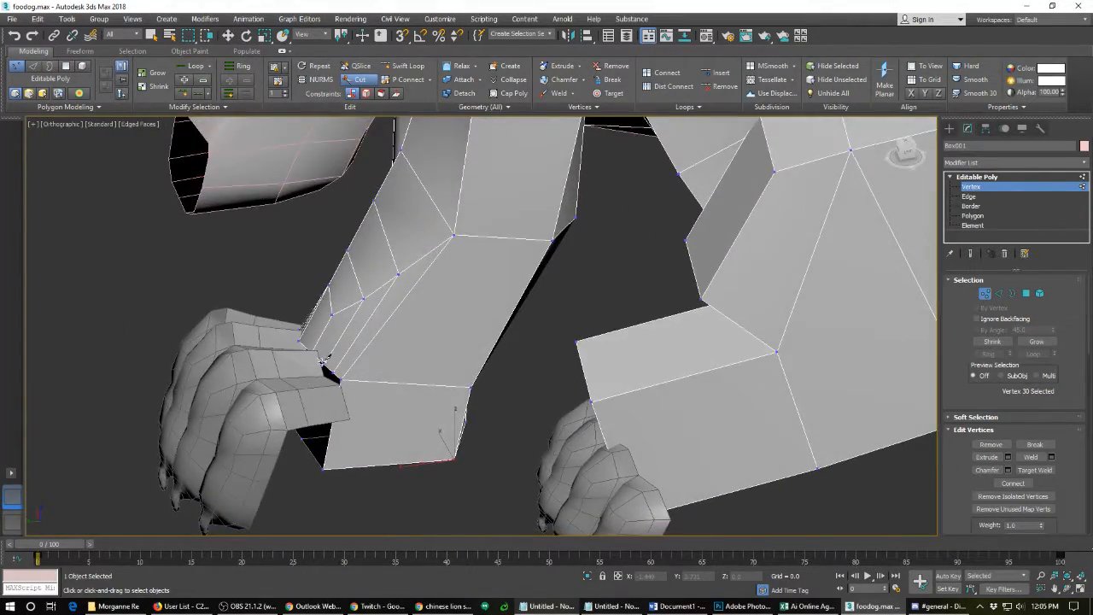
pyautogui.press('w')
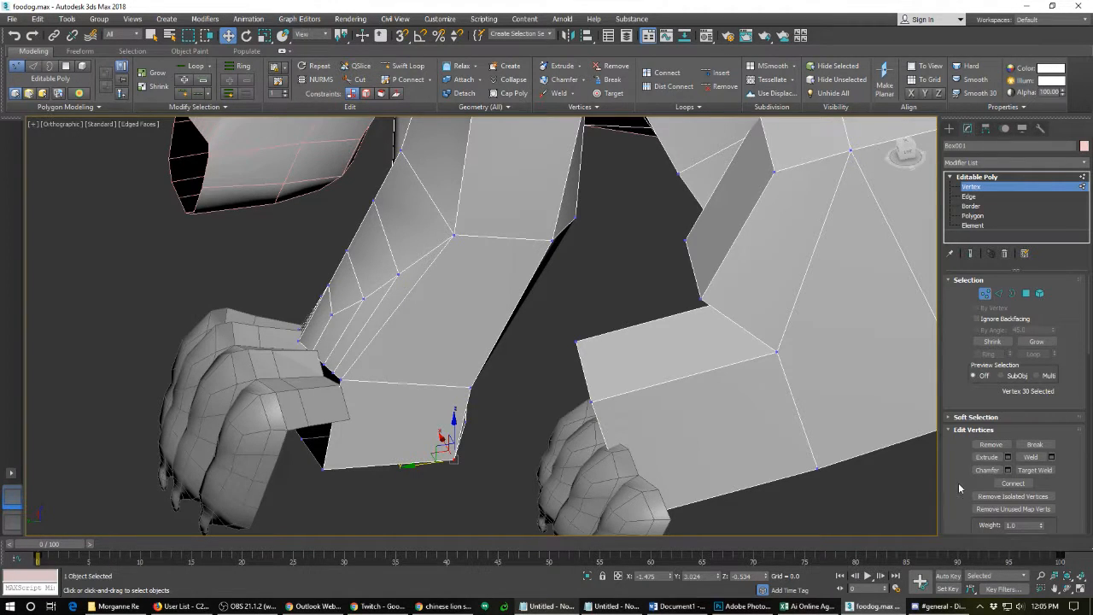
# - Attach the detailed front paw to the body mesh
pyautogui.moveTo(958, 482); pyautogui.dragTo(969, 342)
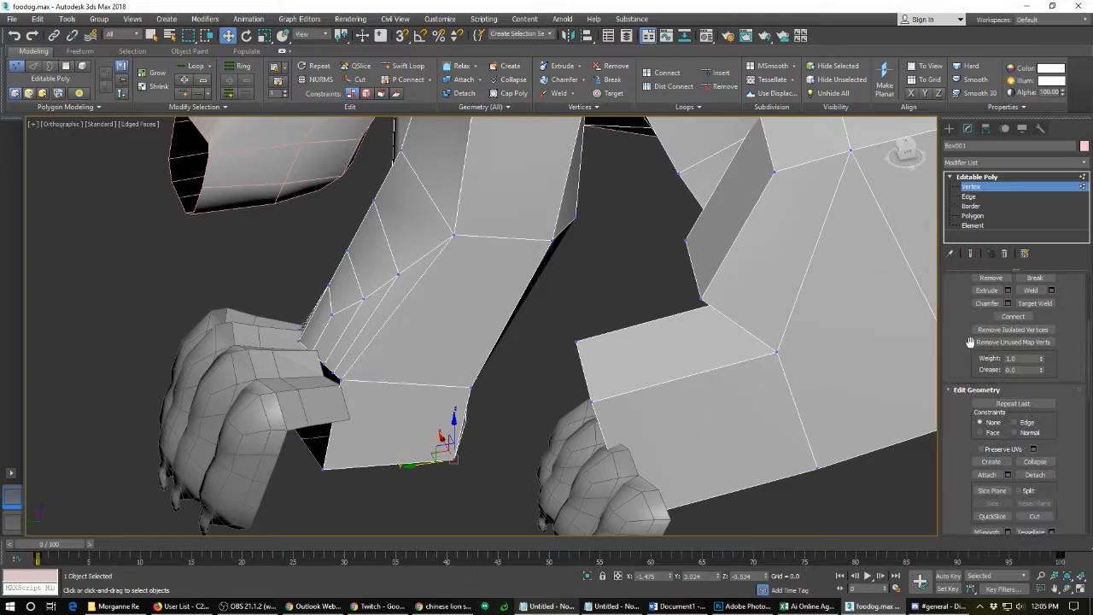
pyautogui.click(986, 473)
pyautogui.click(278, 372)
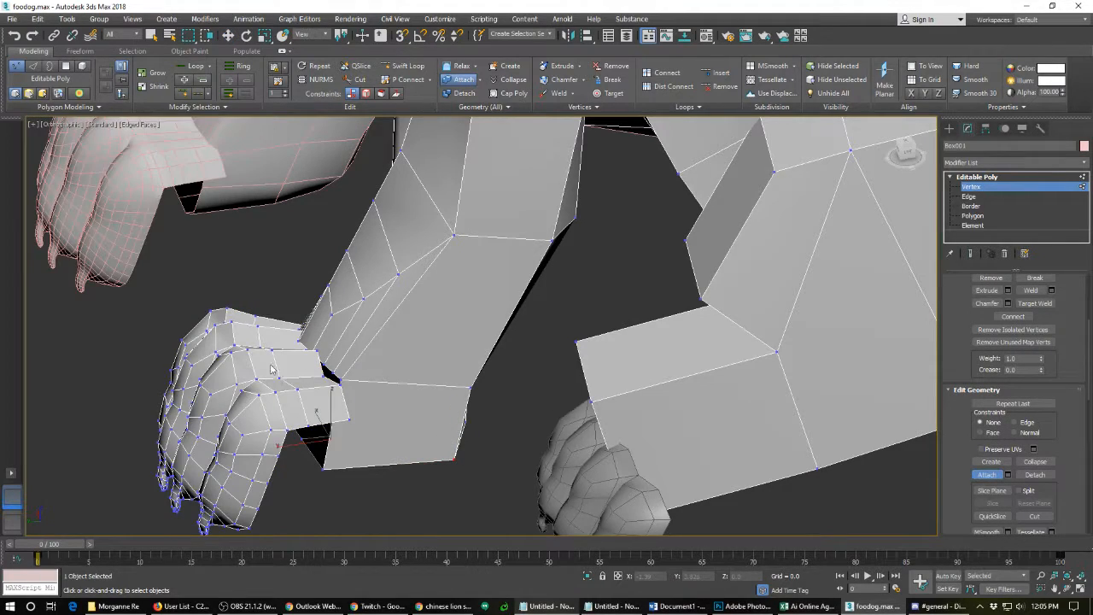
# - Collapse the matching paw and leg vertices into shared points along the top middle of the front wrist
pyautogui.keyDown('alt'); pyautogui.moveTo(217, 384); pyautogui.dragTo(572, 393, button='middle'); pyautogui.keyUp('alt')
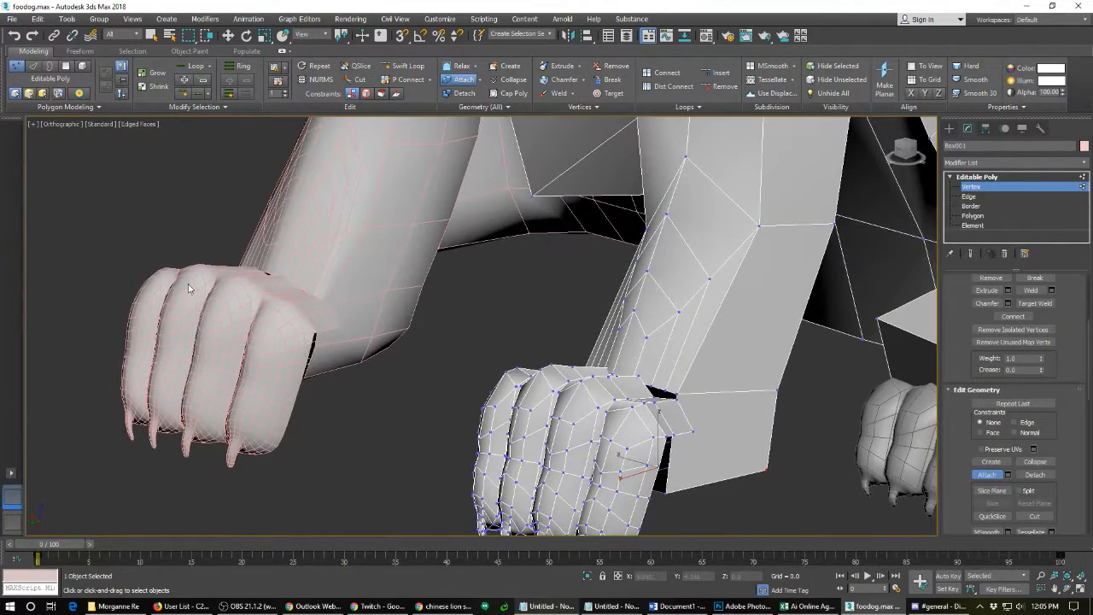
pyautogui.keyDown('alt'); pyautogui.moveTo(297, 272); pyautogui.dragTo(437, 394, button='middle'); pyautogui.keyUp('alt')
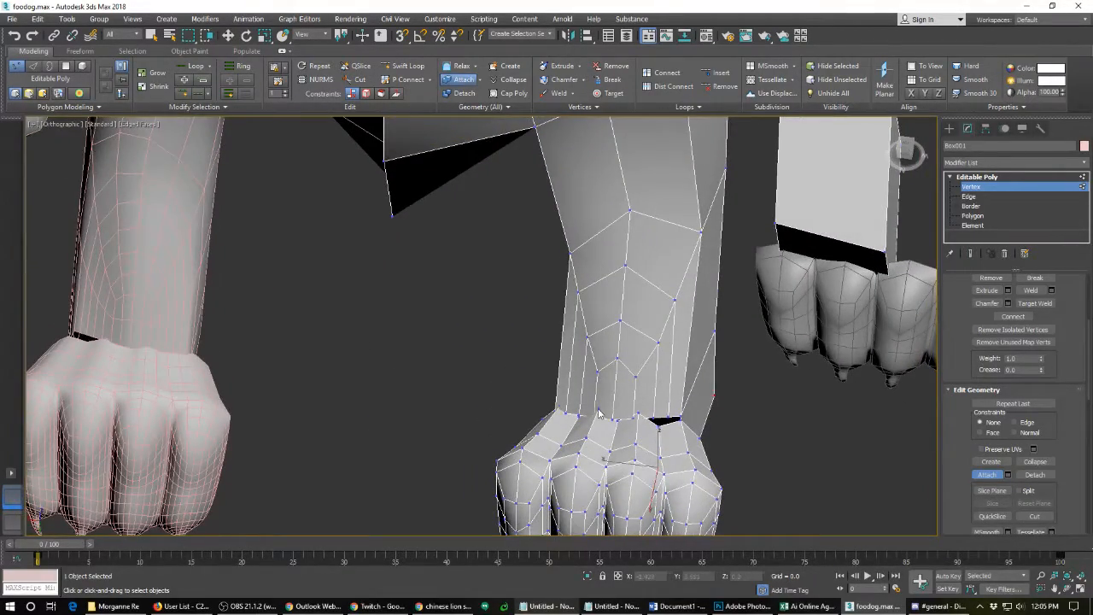
pyautogui.press('w')
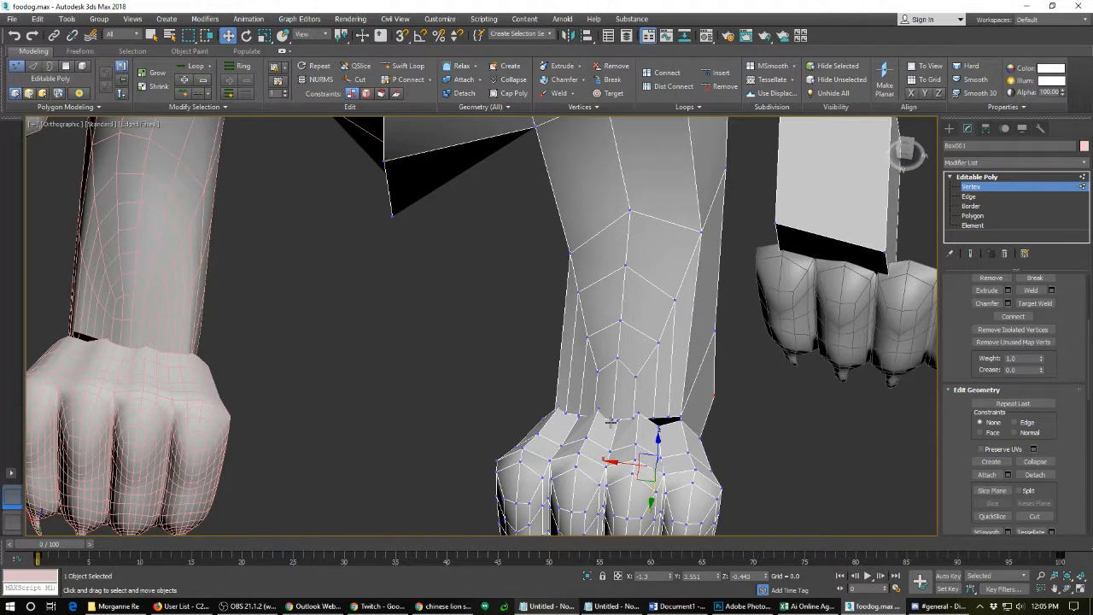
pyautogui.press('1')
pyautogui.press('1')
pyautogui.click(602, 416)
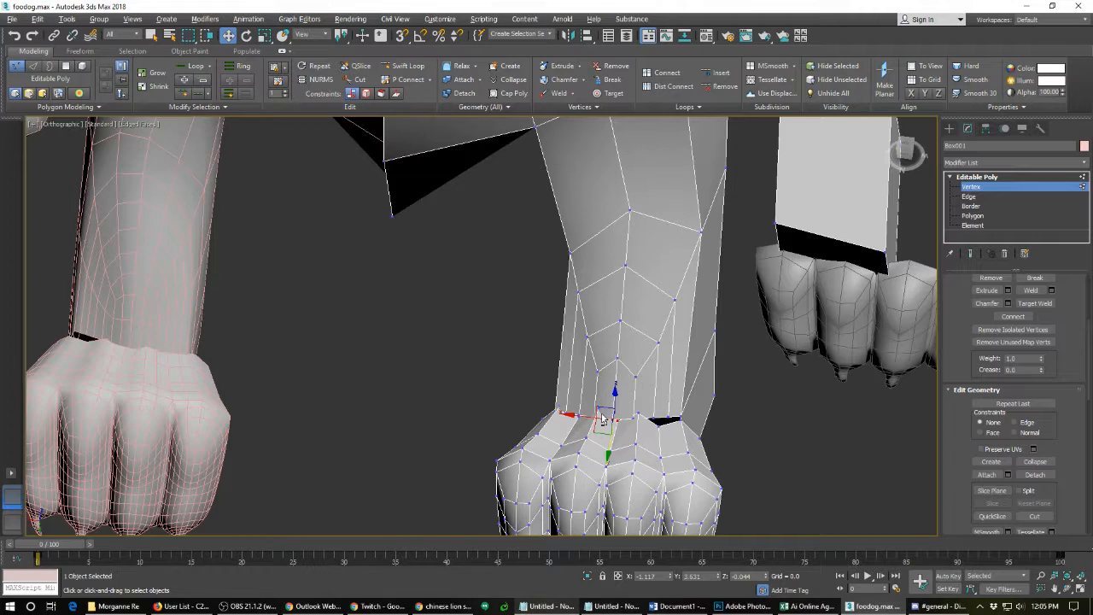
pyautogui.scroll(3, 947, 327)
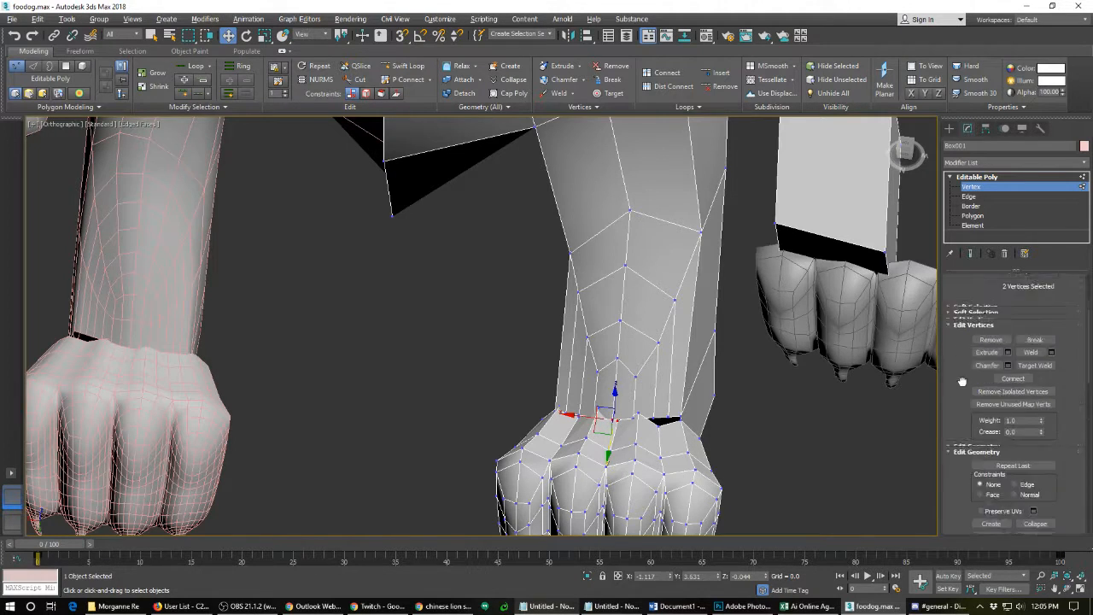
pyautogui.click(642, 431)
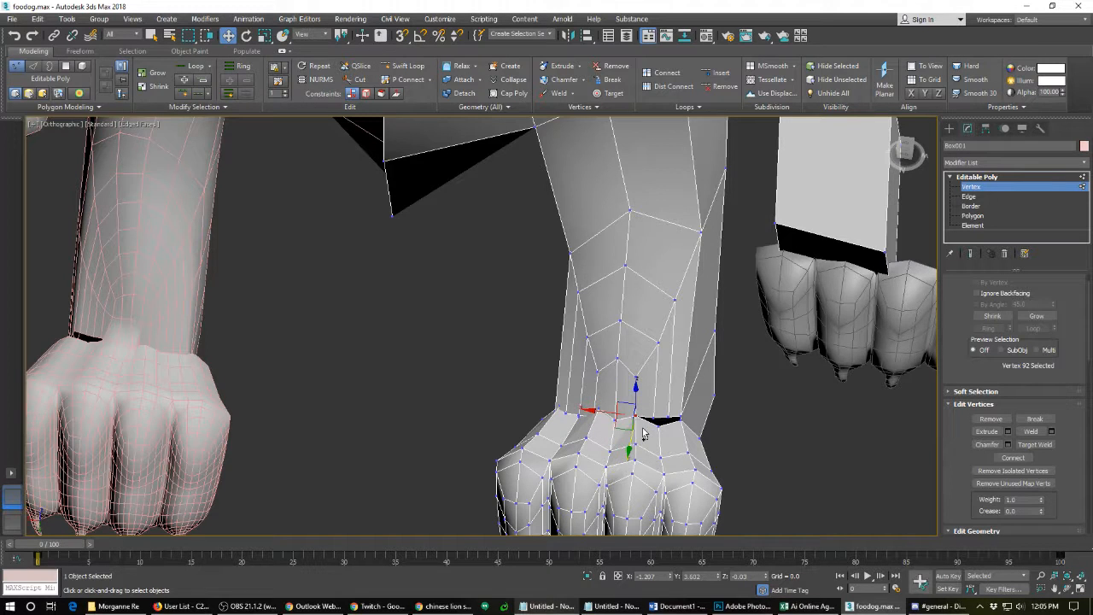
pyautogui.moveTo(651, 408); pyautogui.dragTo(659, 436)
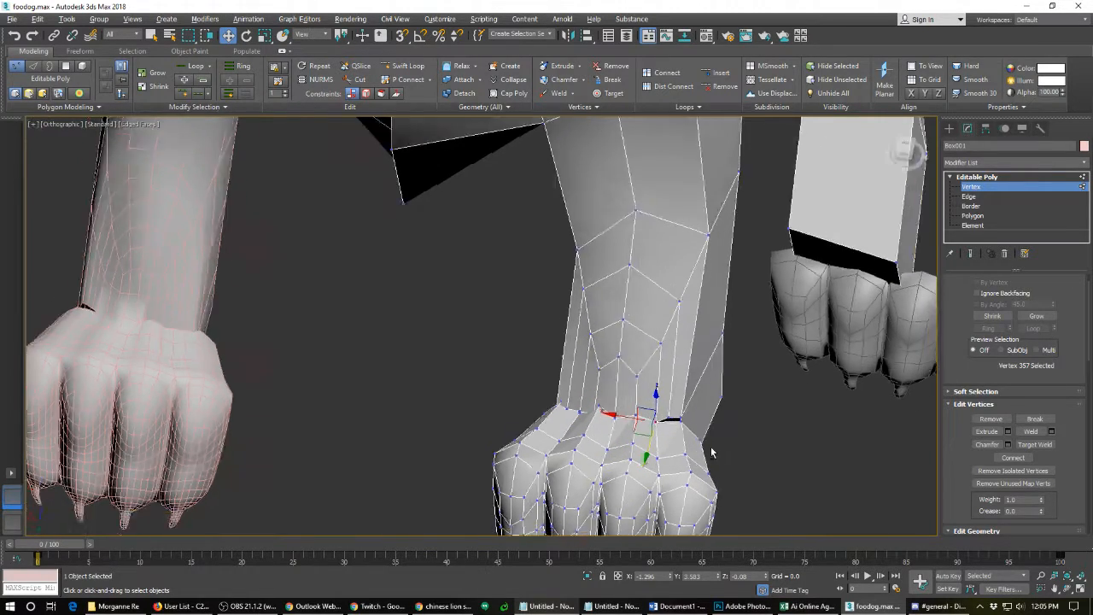
# - Collapse the remaining paw and leg vertex pairs along the outer side of the front wrist, including the outer corner
pyautogui.moveTo(708, 449)
pyautogui.keyDown('alt'); pyautogui.mouseDown(button='middle')
pyautogui.moveTo(647, 433)
pyautogui.moveTo(641, 420)
pyautogui.moveTo(657, 441)
pyautogui.moveTo(688, 445)
pyautogui.mouseUp(button='middle'); pyautogui.keyUp('alt')
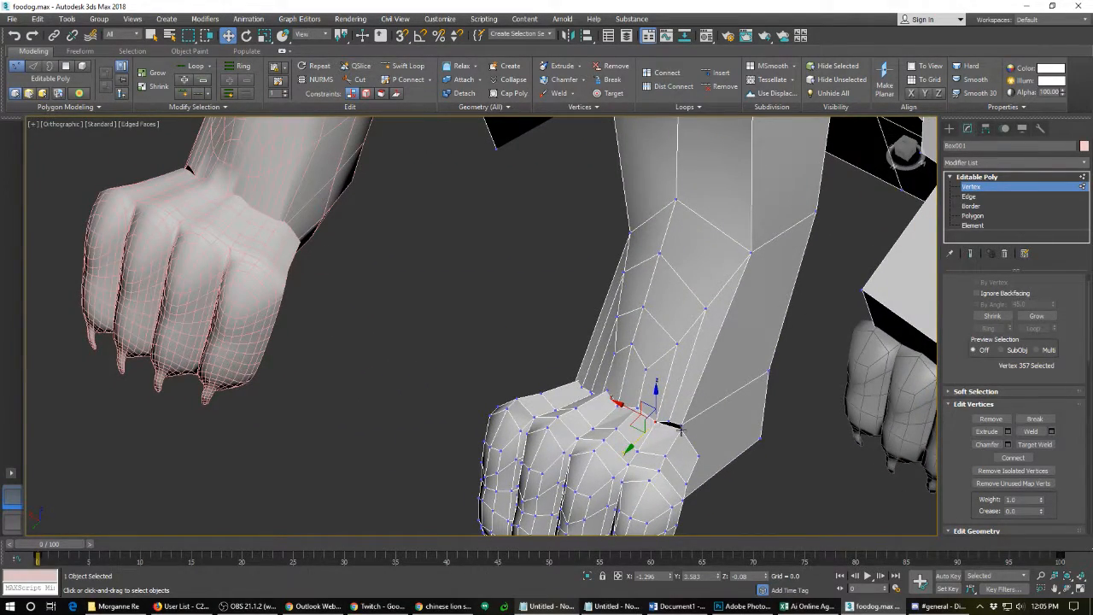
pyautogui.moveTo(682, 426); pyautogui.dragTo(658, 418)
pyautogui.click(667, 423)
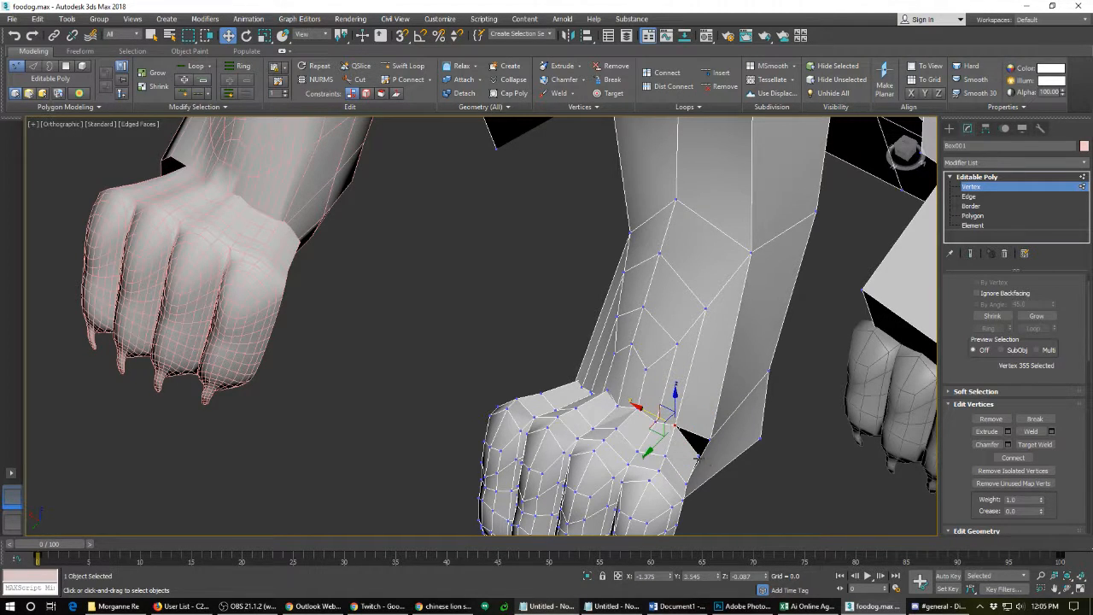
pyautogui.click(699, 458)
pyautogui.keyDown('ctrl'); pyautogui.click(710, 441); pyautogui.keyUp('ctrl')
pyautogui.hotkey('ctrl', 'alt', 'c')
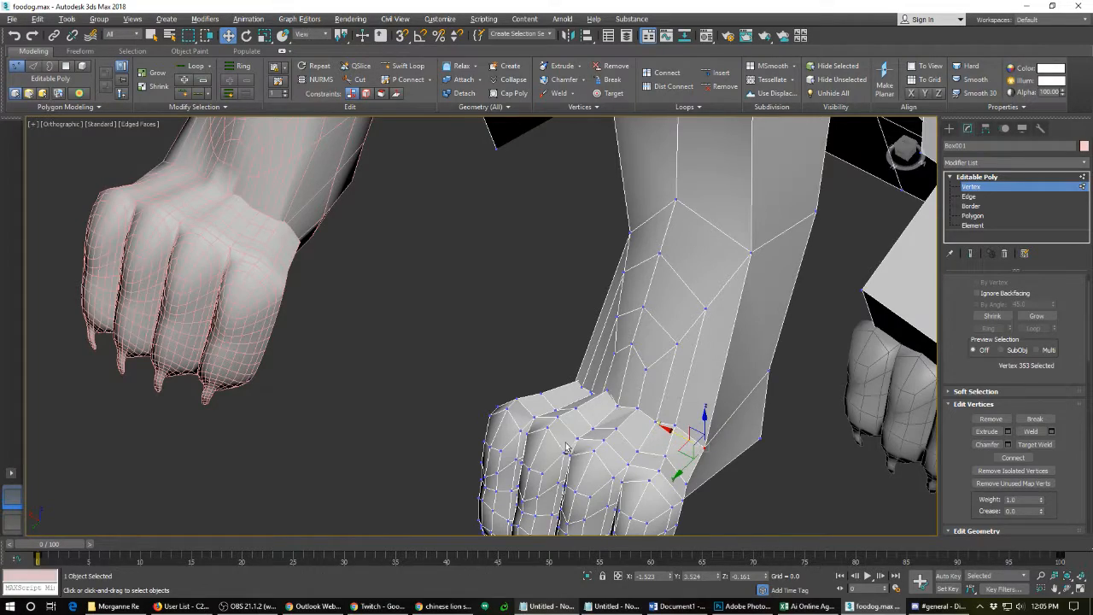
# - Collapse the open paw and leg vertex pairs along the inner half of the front wrist
pyautogui.keyDown('alt'); pyautogui.moveTo(566, 448); pyautogui.dragTo(657, 456, button='middle'); pyautogui.keyUp('alt')
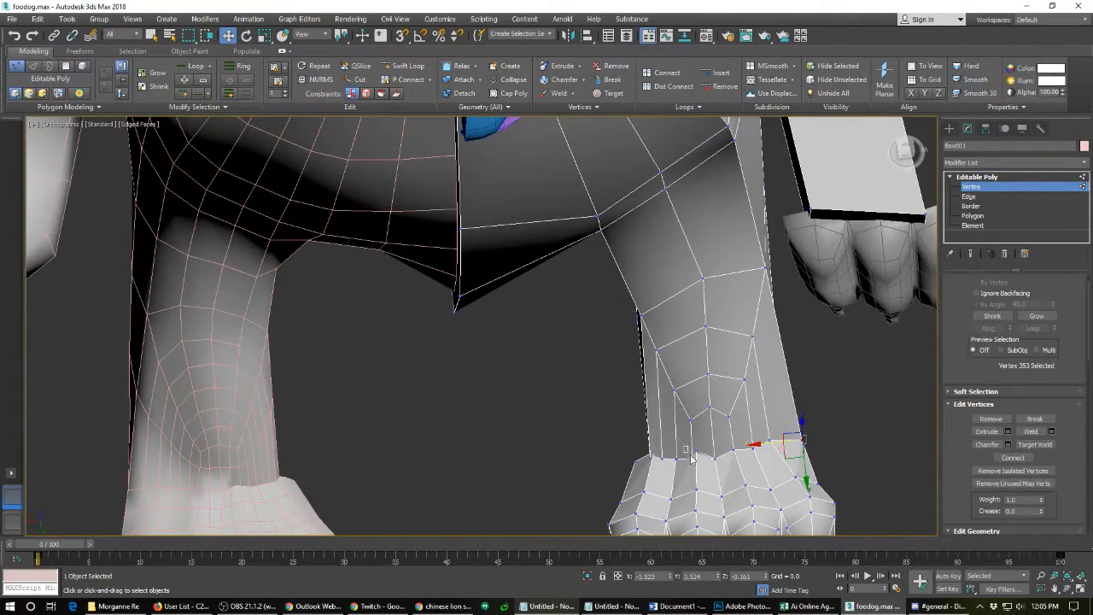
pyautogui.moveTo(687, 450); pyautogui.dragTo(701, 474)
pyautogui.hotkey('ctrl', 'alt', 'c')
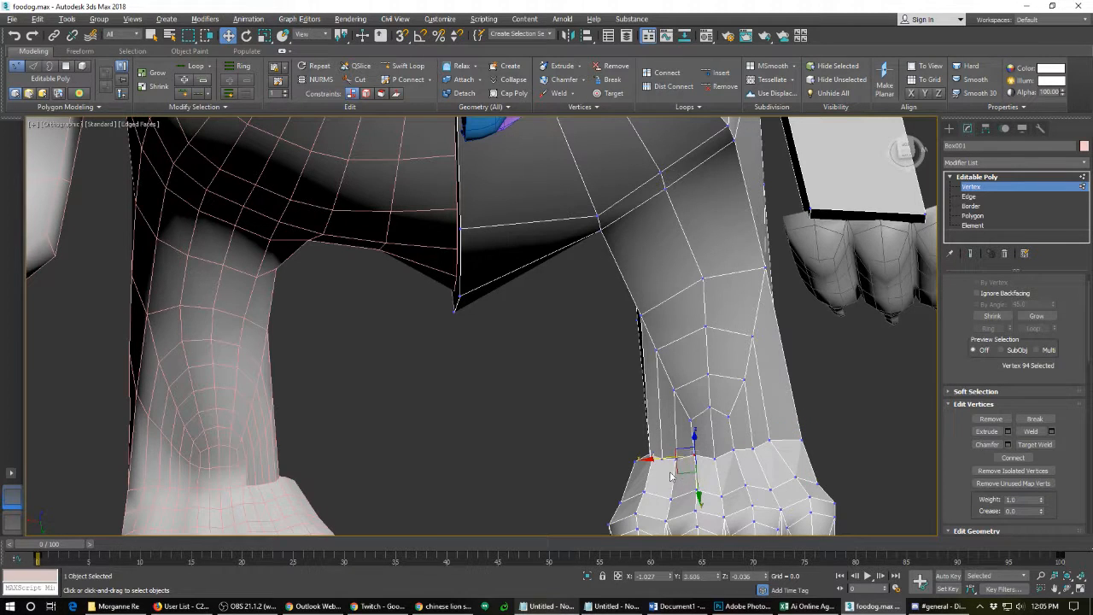
pyautogui.moveTo(680, 461); pyautogui.dragTo(683, 466)
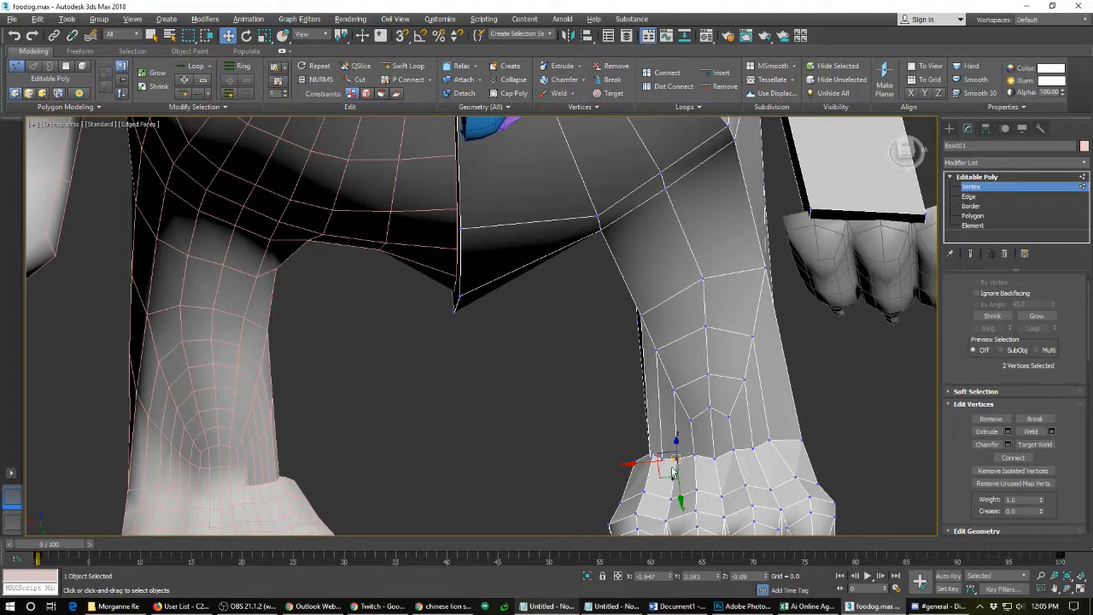
pyautogui.hotkey('ctrl', 'alt', 'c')
# - Move the leg's inner wrist corner to the paw's corner, collapse the two vertices, and adjust the neighboring wrist vertex
pyautogui.keyDown('alt'); pyautogui.moveTo(618, 484); pyautogui.dragTo(674, 458, button='middle'); pyautogui.keyUp('alt')
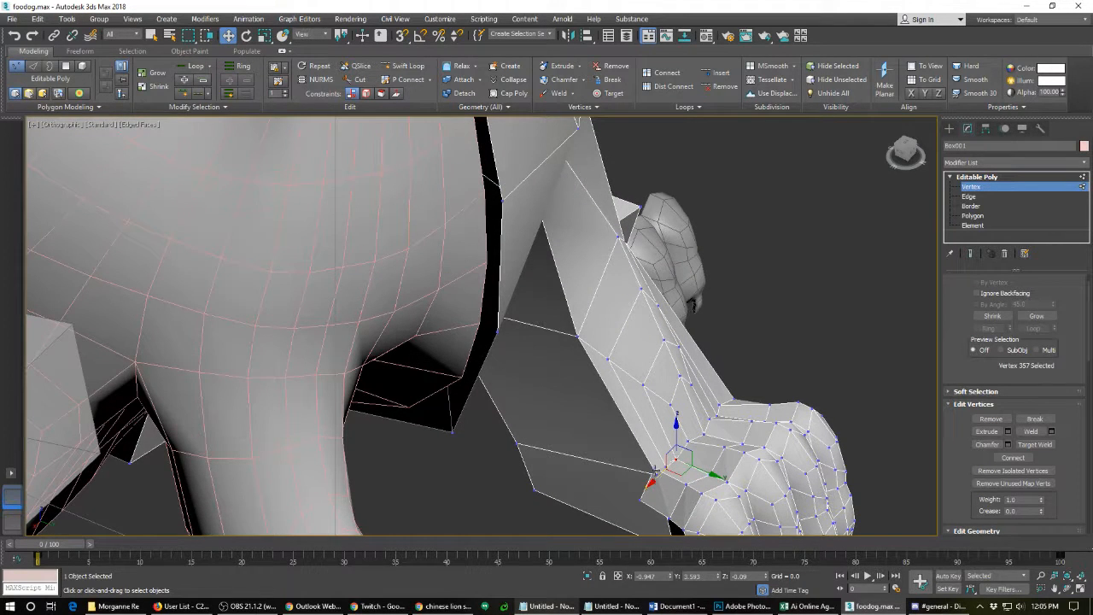
pyautogui.click(655, 473)
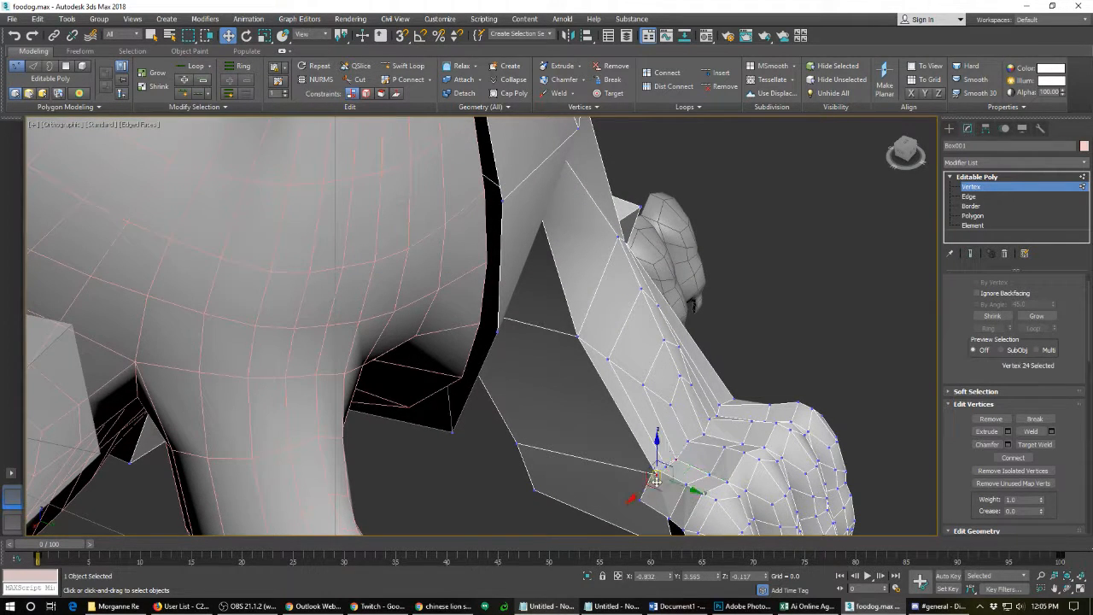
pyautogui.moveTo(636, 496)
pyautogui.mouseDown()
pyautogui.moveTo(627, 501)
pyautogui.moveTo(642, 501)
pyautogui.mouseUp()
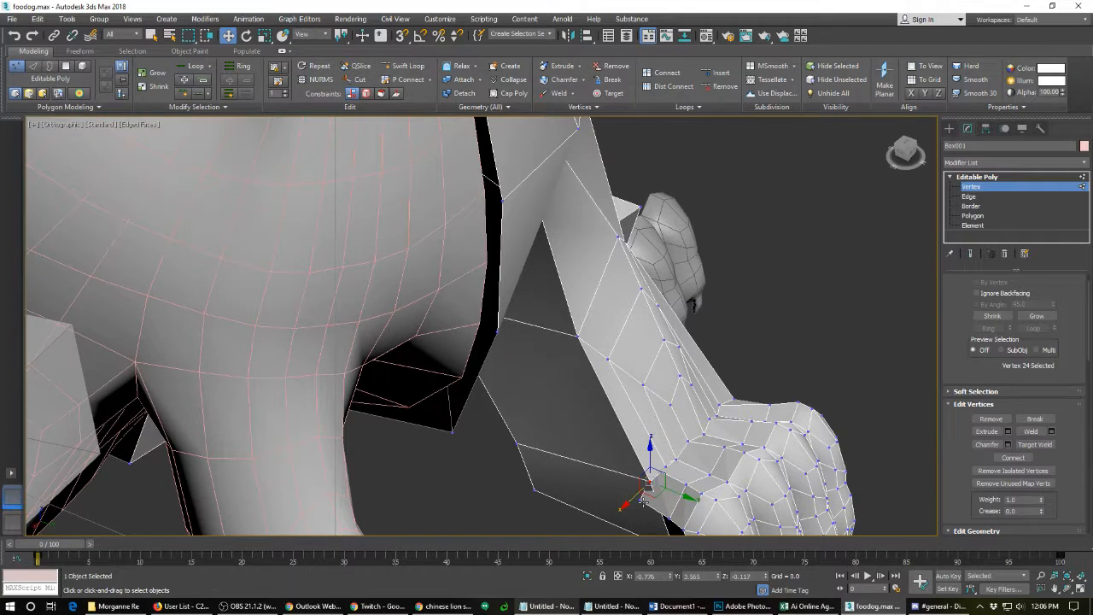
pyautogui.click(643, 489)
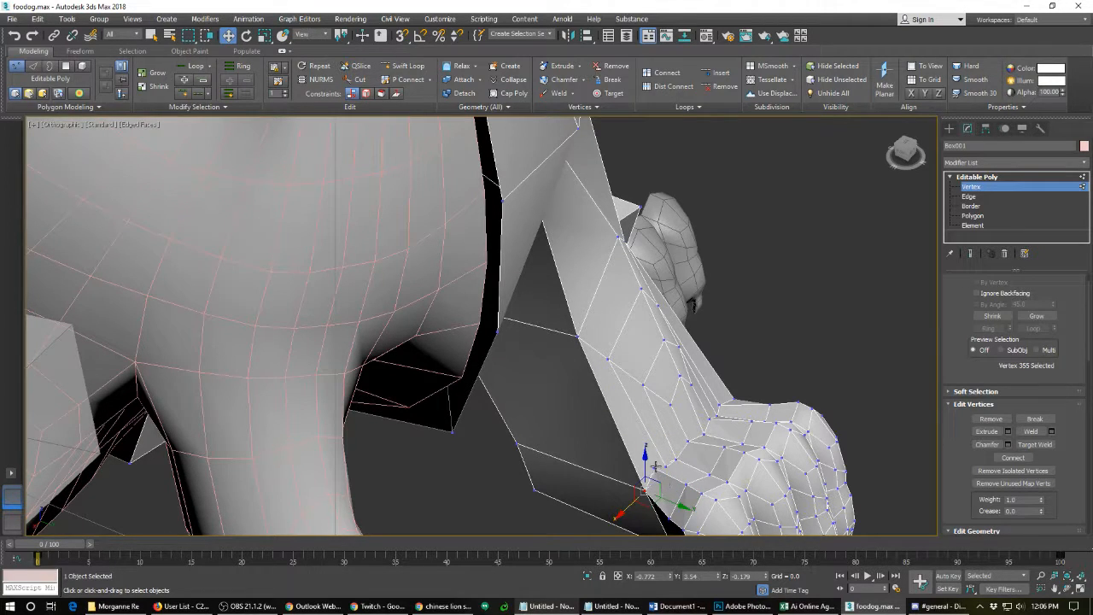
pyautogui.click(656, 468)
pyautogui.click(663, 469)
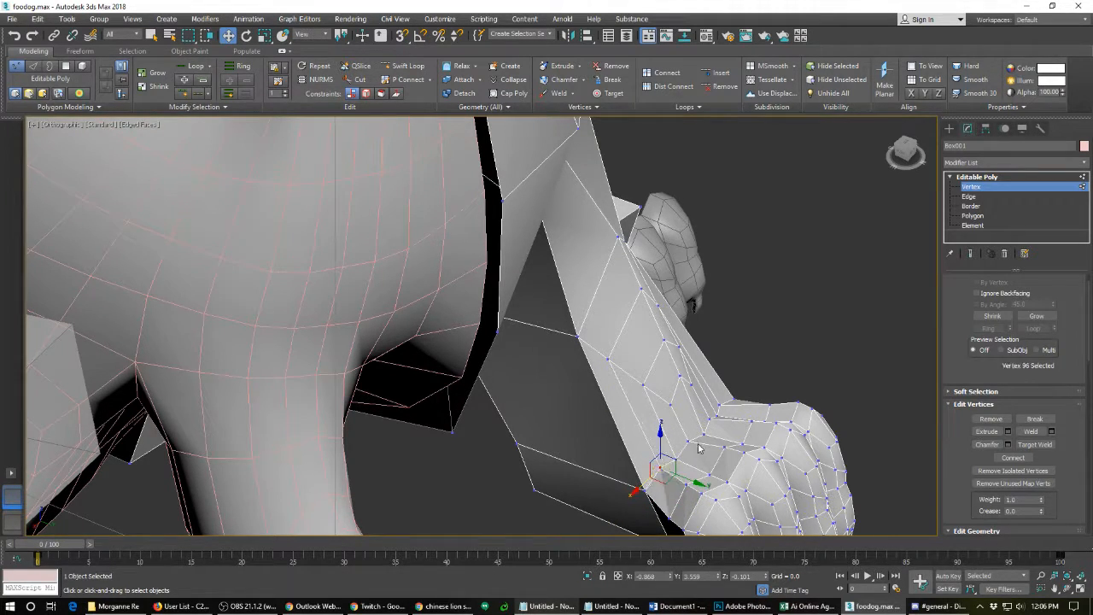
# - Examine the gap between the leg's lower opening and the paw from below, the side and the front
pyautogui.keyDown('alt'); pyautogui.moveTo(701, 447); pyautogui.dragTo(634, 417, button='middle'); pyautogui.keyUp('alt')
pyautogui.moveTo(634, 417); pyautogui.dragTo(580, 367, button='middle')
pyautogui.scroll(-3, 626, 349)
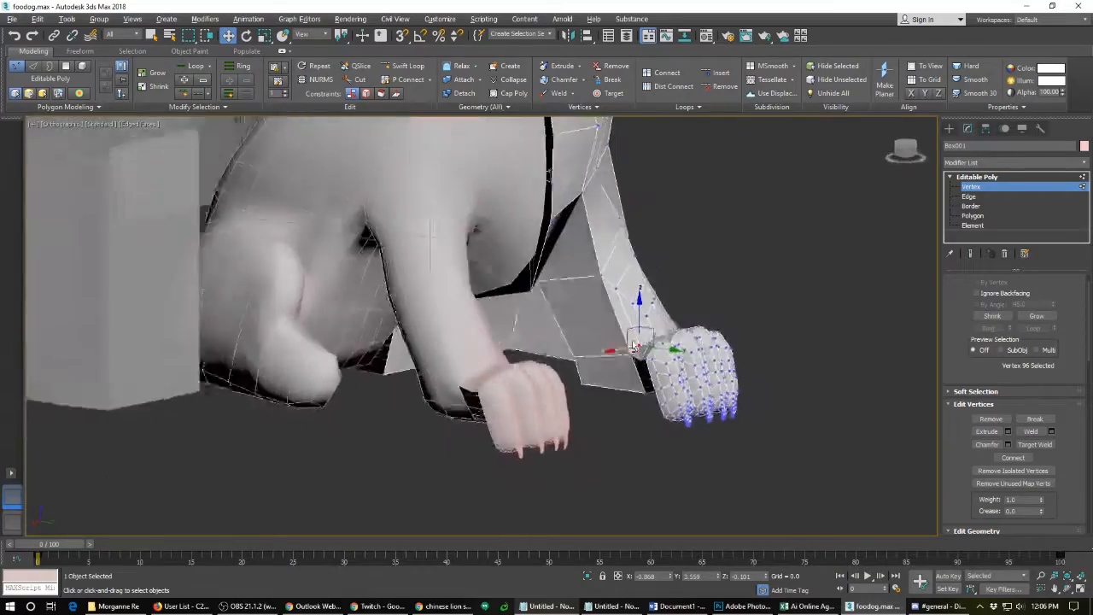
pyautogui.keyDown('alt'); pyautogui.moveTo(634, 346); pyautogui.dragTo(692, 316, button='middle'); pyautogui.keyUp('alt')
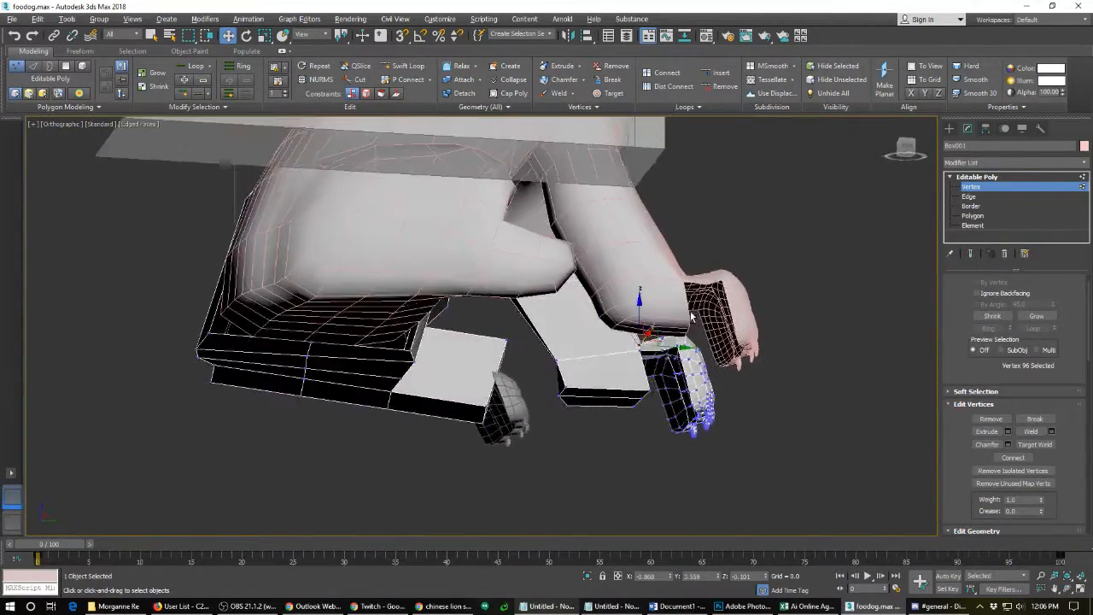
pyautogui.scroll(4, 661, 374)
pyautogui.keyDown('alt'); pyautogui.moveTo(629, 422); pyautogui.dragTo(606, 373, button='middle'); pyautogui.keyUp('alt')
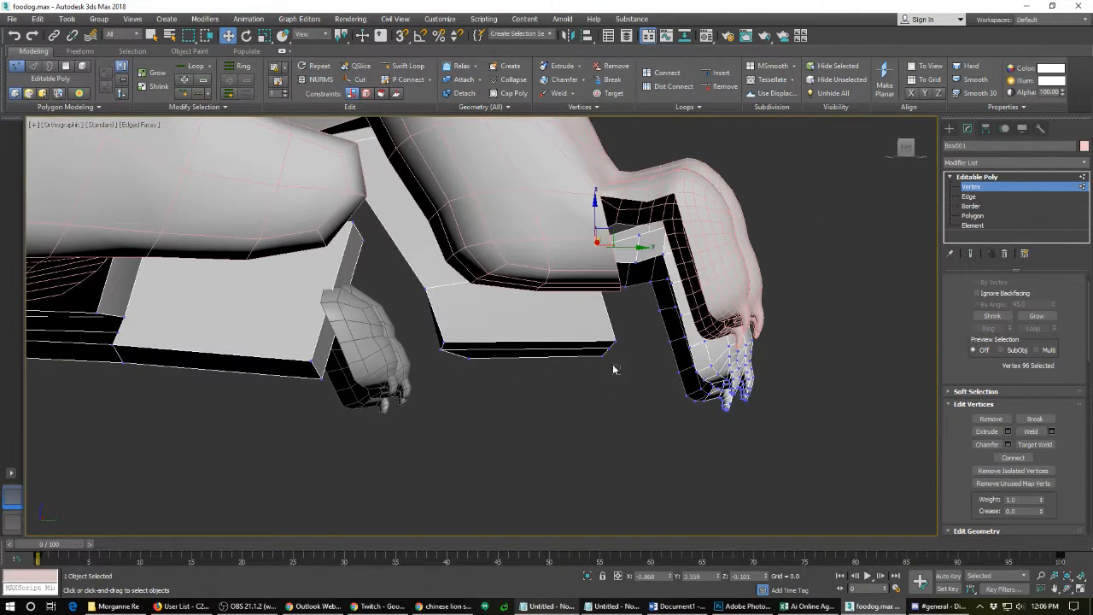
pyautogui.moveTo(612, 369)
pyautogui.mouseDown()
pyautogui.moveTo(586, 337)
pyautogui.moveTo(622, 362)
pyautogui.mouseUp()
pyautogui.keyDown('alt'); pyautogui.moveTo(622, 362); pyautogui.dragTo(607, 287, button='middle'); pyautogui.keyUp('alt')
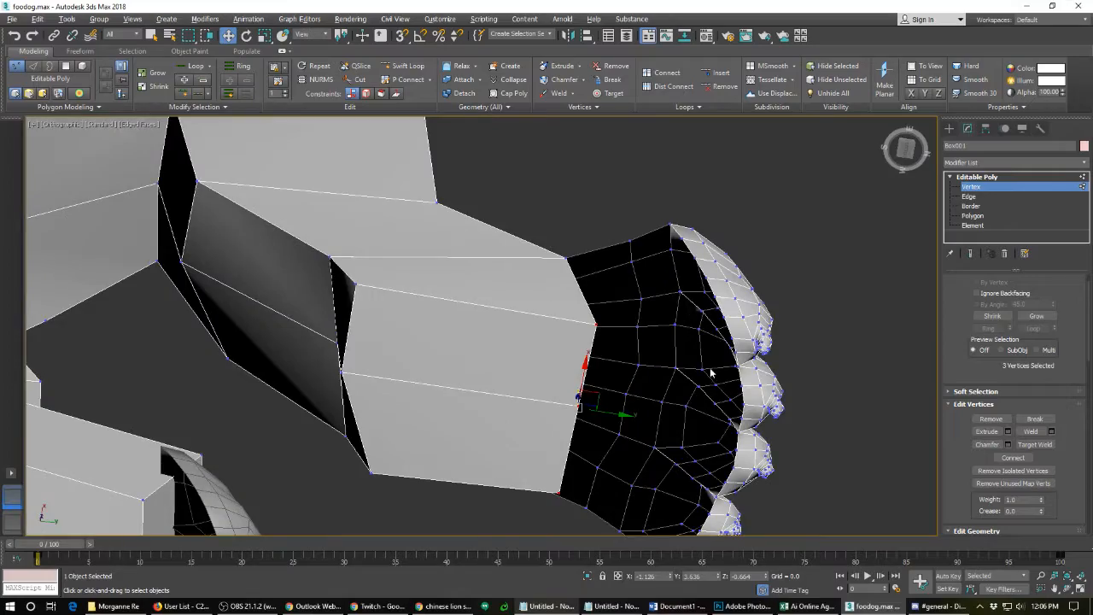
pyautogui.keyDown('alt'); pyautogui.moveTo(711, 374); pyautogui.dragTo(717, 451, button='middle'); pyautogui.keyUp('alt')
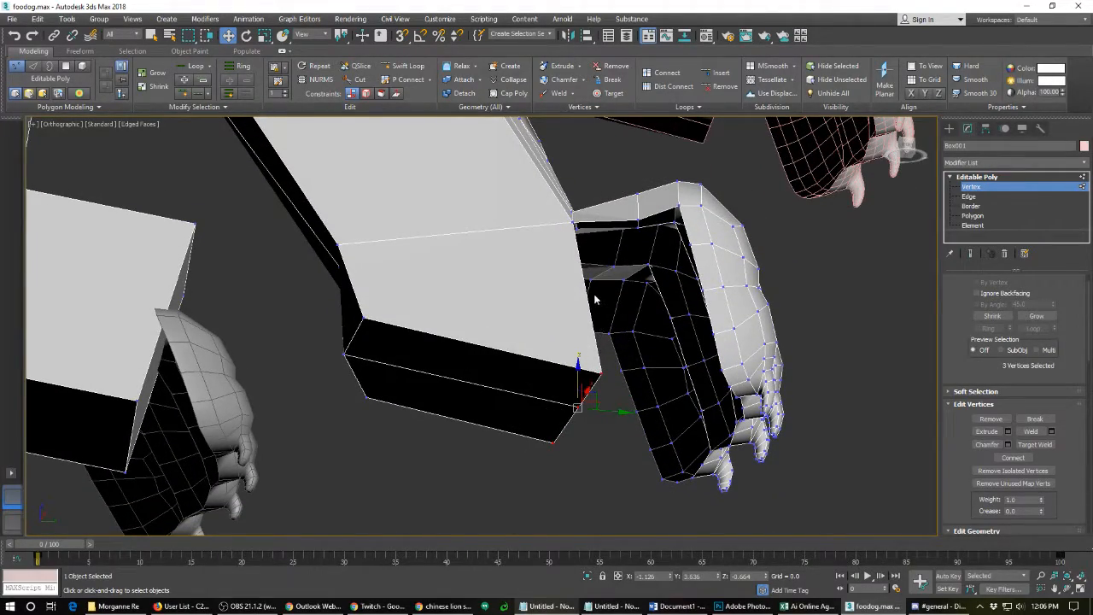
pyautogui.keyDown('alt'); pyautogui.moveTo(568, 378); pyautogui.dragTo(408, 386, button='middle'); pyautogui.keyUp('alt')
pyautogui.scroll(-6, 407, 383)
pyautogui.keyDown('alt'); pyautogui.moveTo(343, 315); pyautogui.dragTo(335, 353, button='middle'); pyautogui.keyUp('alt')
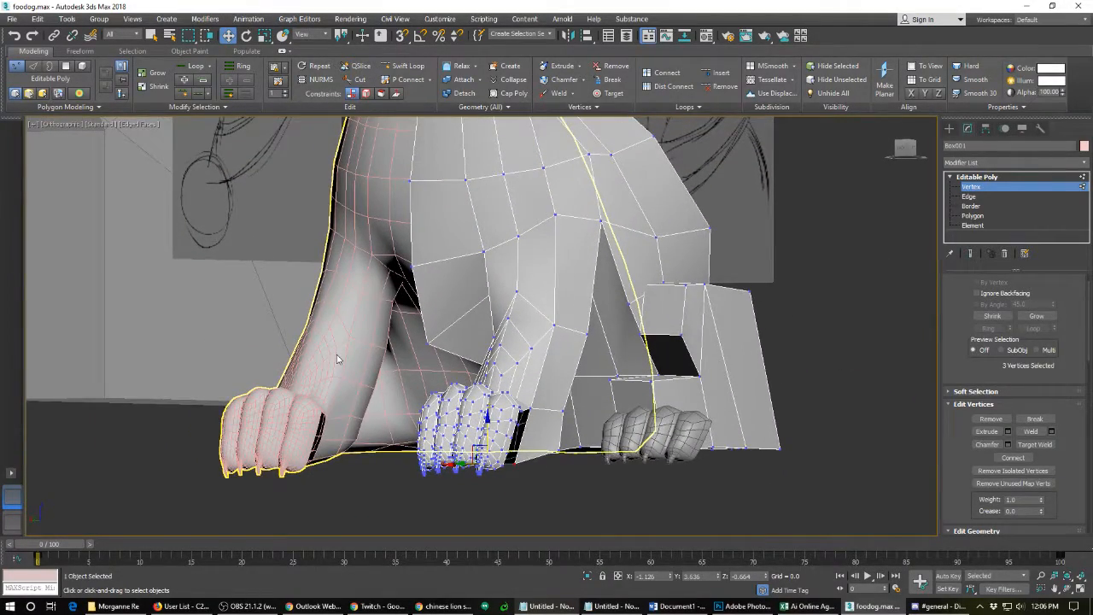
pyautogui.scroll(3, 336, 354)
pyautogui.keyDown('alt'); pyautogui.moveTo(559, 374); pyautogui.dragTo(570, 413, button='middle'); pyautogui.keyUp('alt')
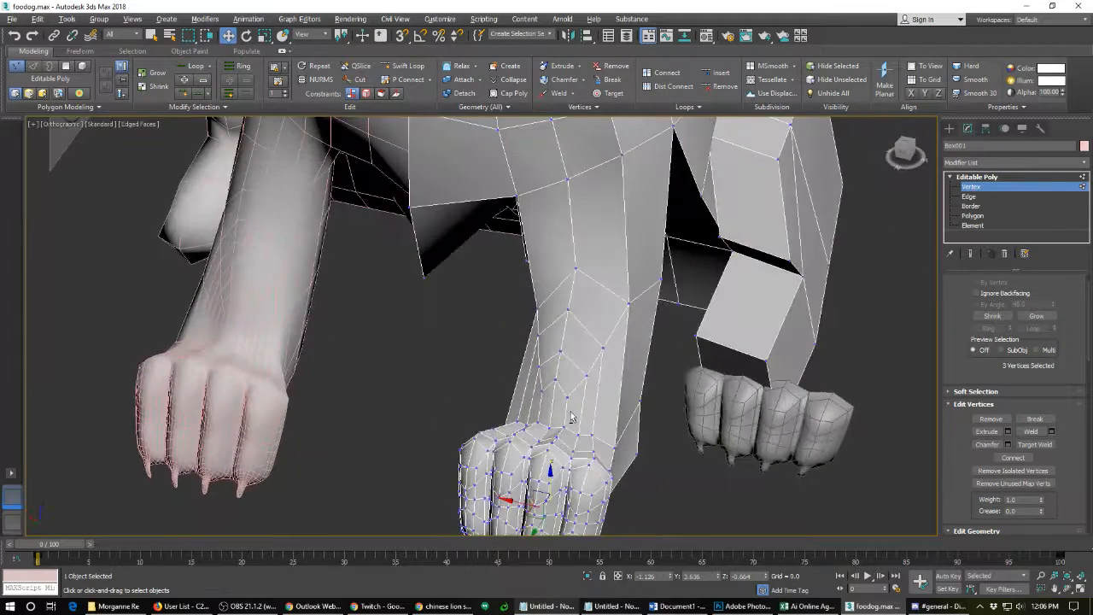
# - Reposition the joined vertices along the top and outer side of the front wrist to smooth its transition into the leg
pyautogui.click(541, 411)
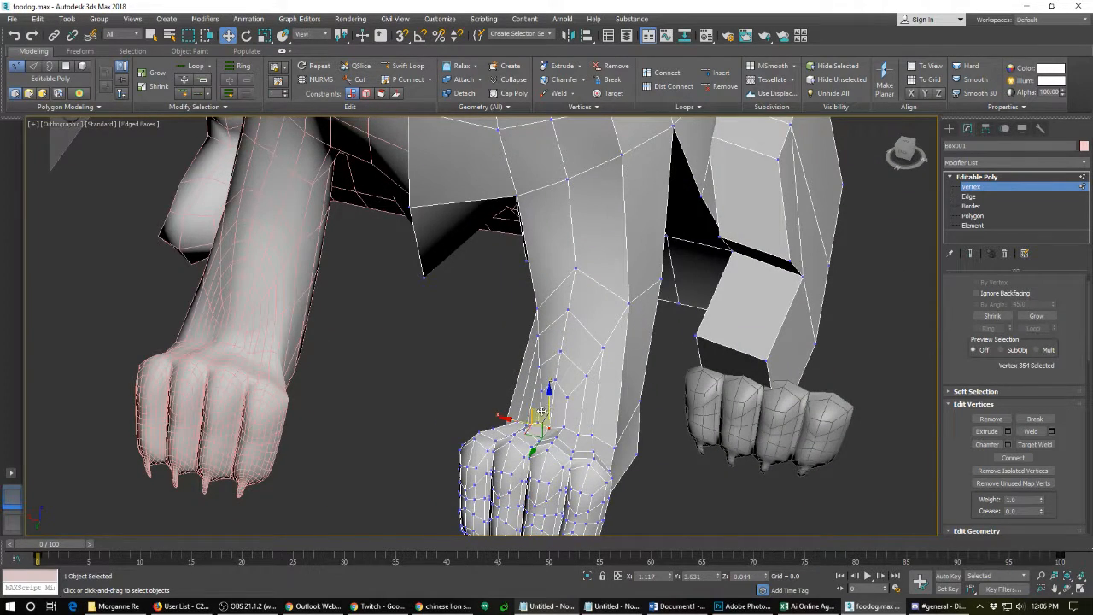
pyautogui.keyDown('alt'); pyautogui.moveTo(563, 439); pyautogui.dragTo(510, 425, button='middle'); pyautogui.keyUp('alt')
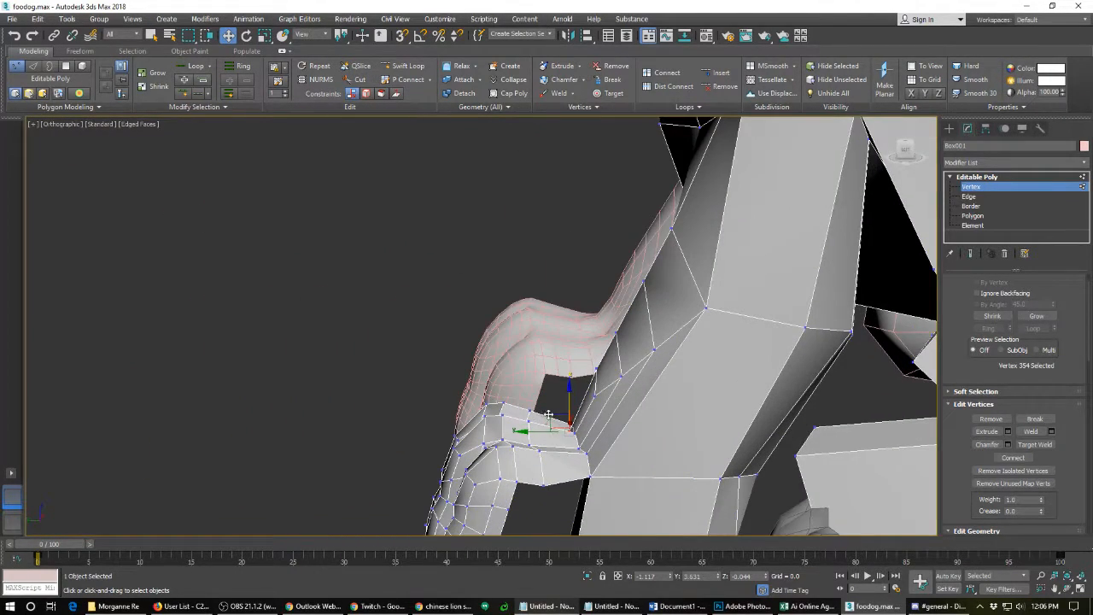
pyautogui.moveTo(555, 417)
pyautogui.mouseDown()
pyautogui.moveTo(559, 402)
pyautogui.moveTo(564, 414)
pyautogui.mouseUp()
pyautogui.click(574, 433)
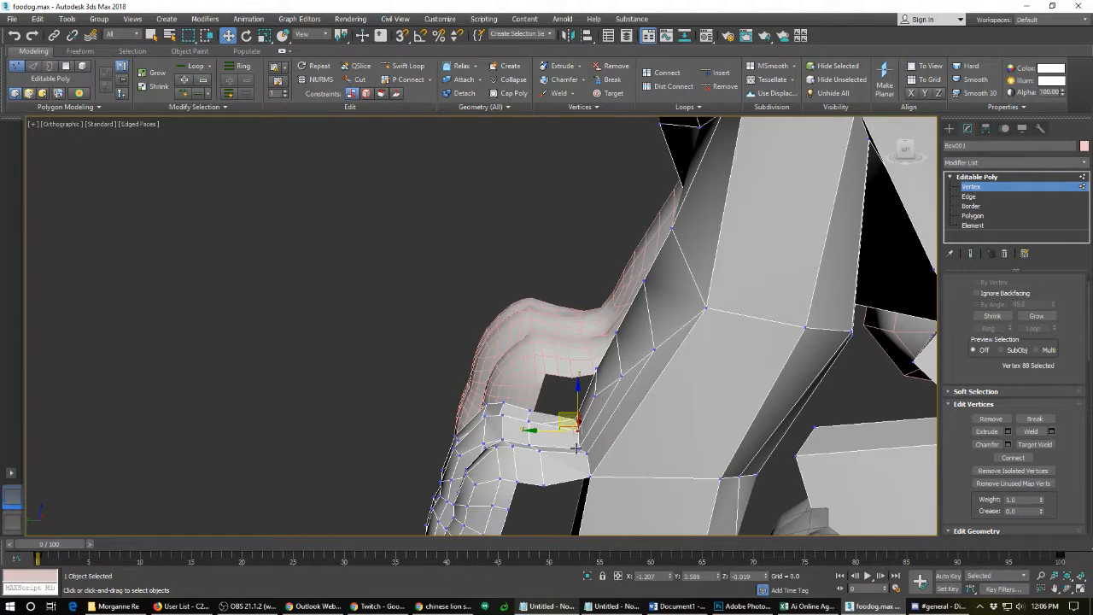
pyautogui.click(578, 448)
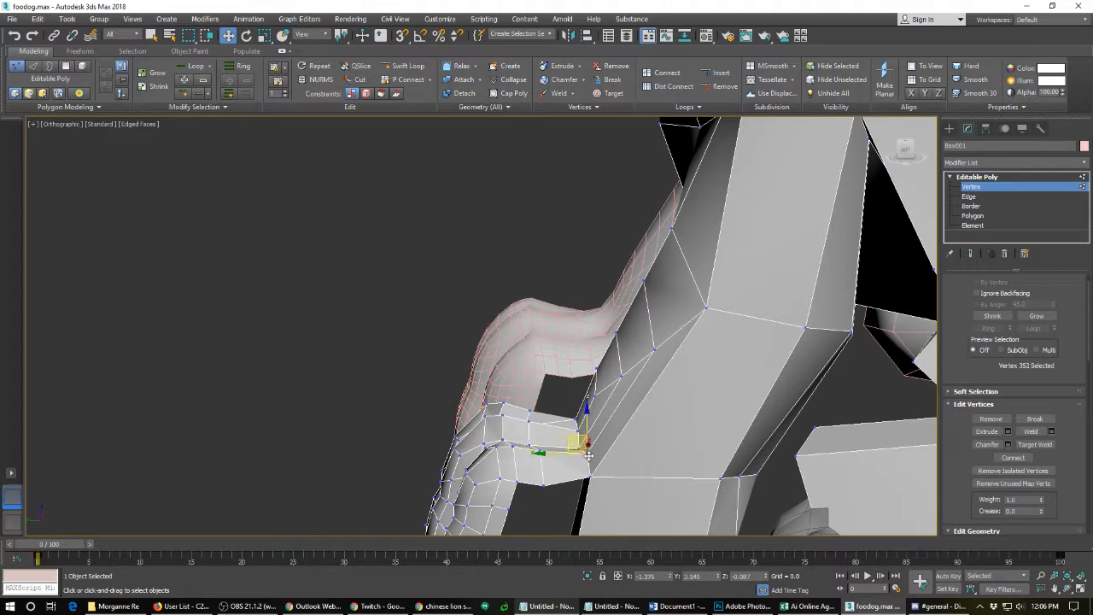
pyautogui.keyDown('ctrl'); pyautogui.click(589, 477); pyautogui.keyUp('ctrl')
pyautogui.moveTo(571, 452); pyautogui.dragTo(568, 461)
pyautogui.keyDown('alt'); pyautogui.moveTo(489, 405); pyautogui.dragTo(512, 377, button='middle'); pyautogui.keyUp('alt')
pyautogui.scroll(-5, 511, 377)
pyautogui.keyDown('alt'); pyautogui.moveTo(538, 328); pyautogui.dragTo(465, 277, button='middle'); pyautogui.keyUp('alt')
pyautogui.scroll(3, 461, 275)
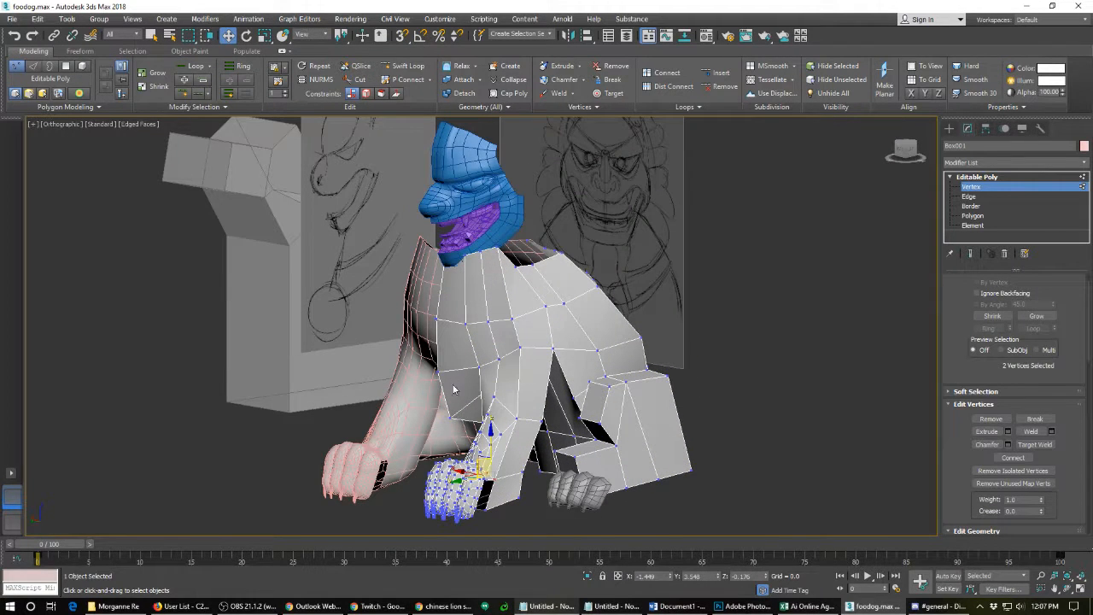
pyautogui.click(935, 606)
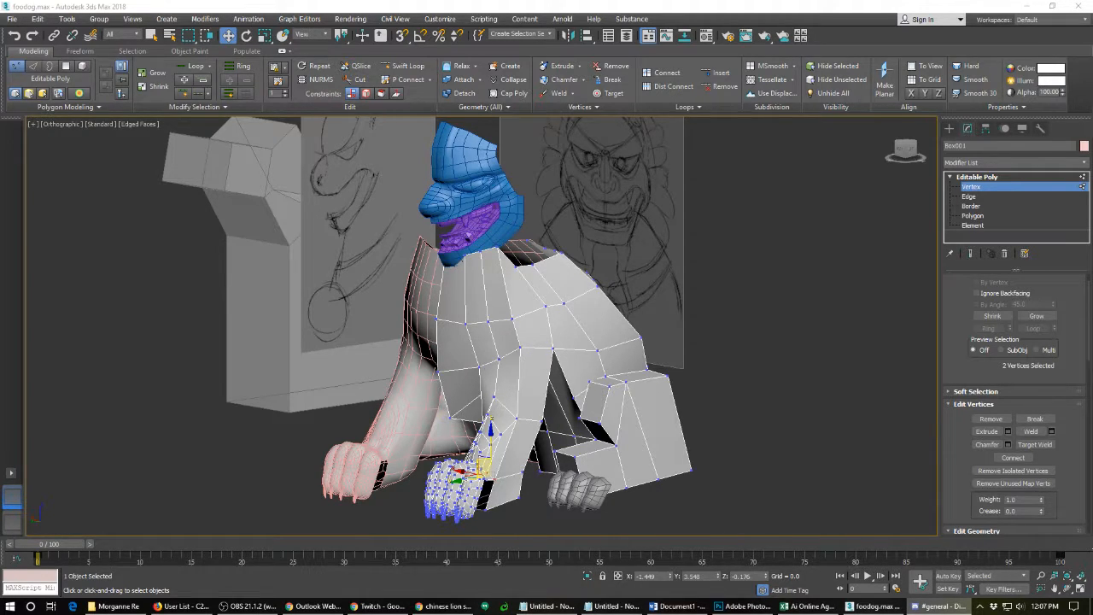
pyautogui.hotkey('alt', 'Tab')
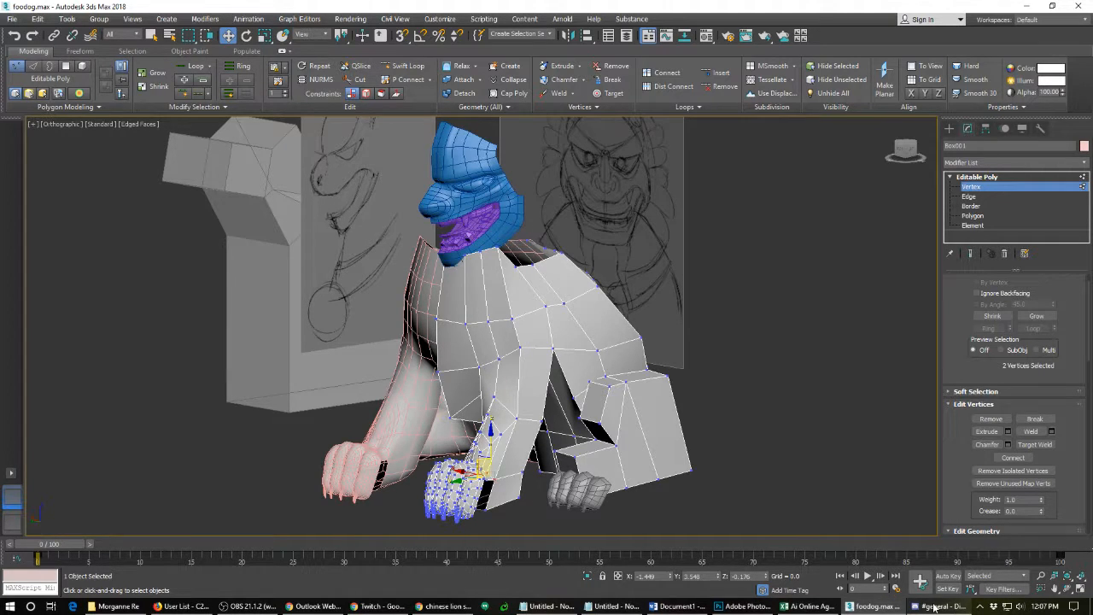
pyautogui.hotkey('alt', 'Tab')
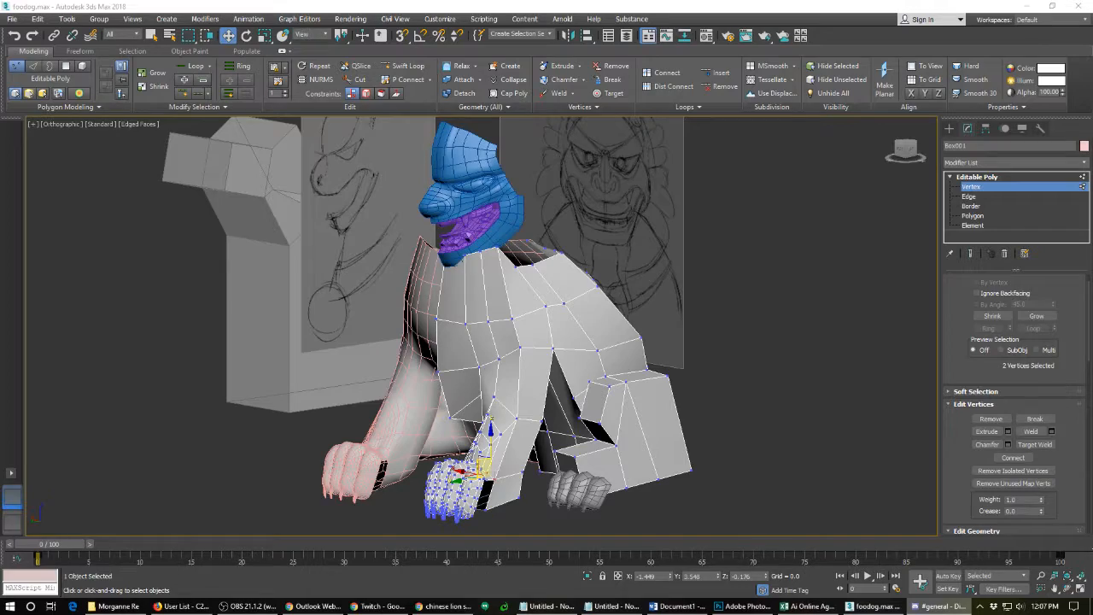
# - Collapse the two paw vertices under the outer wrist, and shift the merged vertex and the paw-rim vertex below it toward the leg
pyautogui.keyDown('alt'); pyautogui.moveTo(481, 454); pyautogui.dragTo(443, 408, button='middle'); pyautogui.keyUp('alt')
pyautogui.scroll(5, 482, 418)
pyautogui.scroll(3, 443, 408)
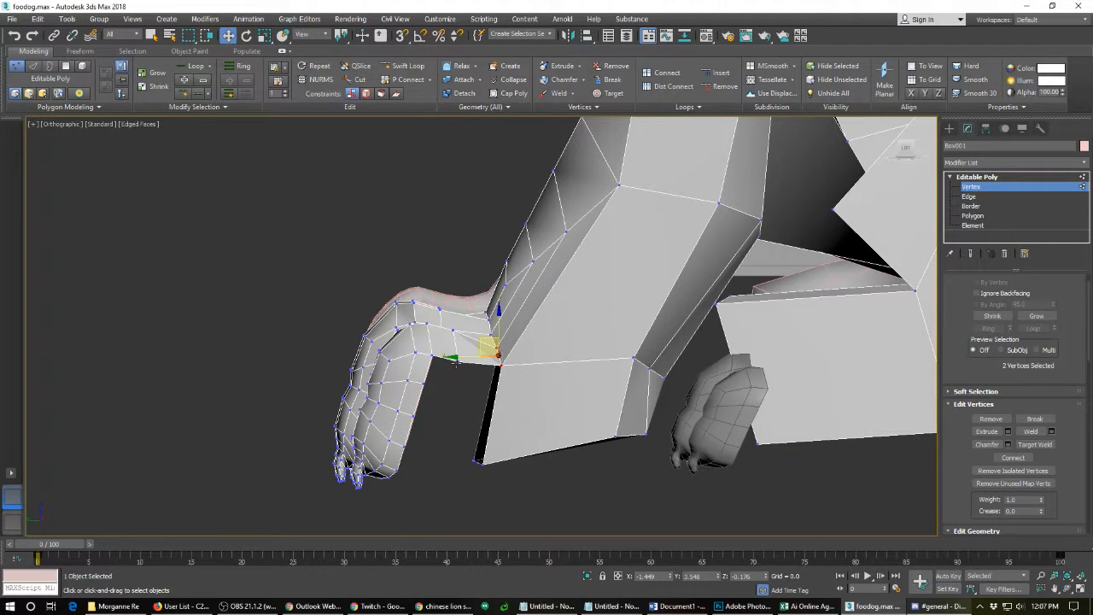
pyautogui.moveTo(455, 362); pyautogui.dragTo(426, 384)
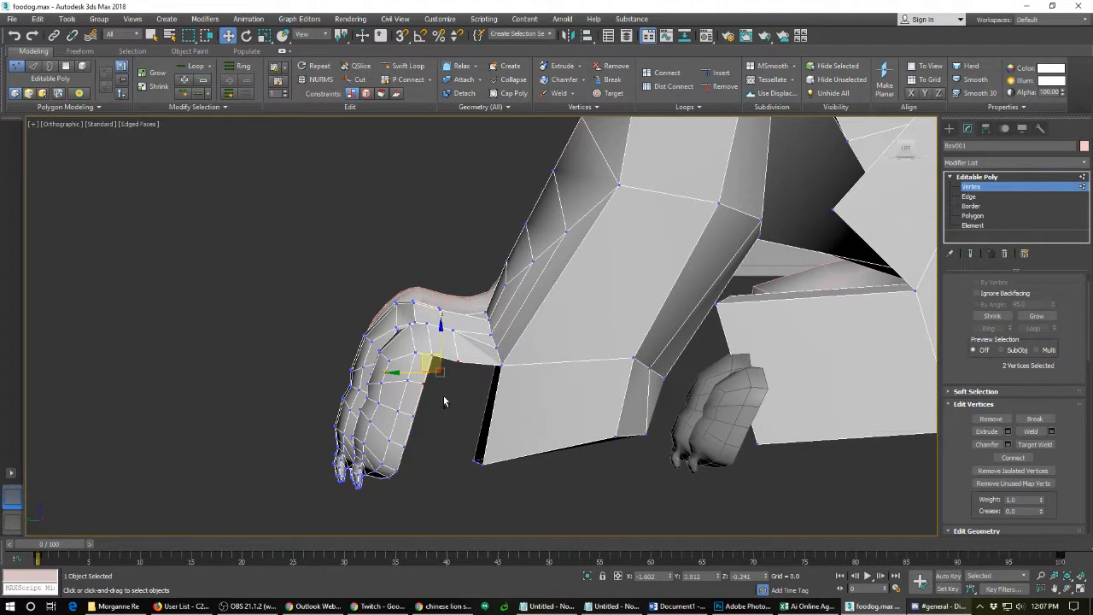
pyautogui.click(453, 376)
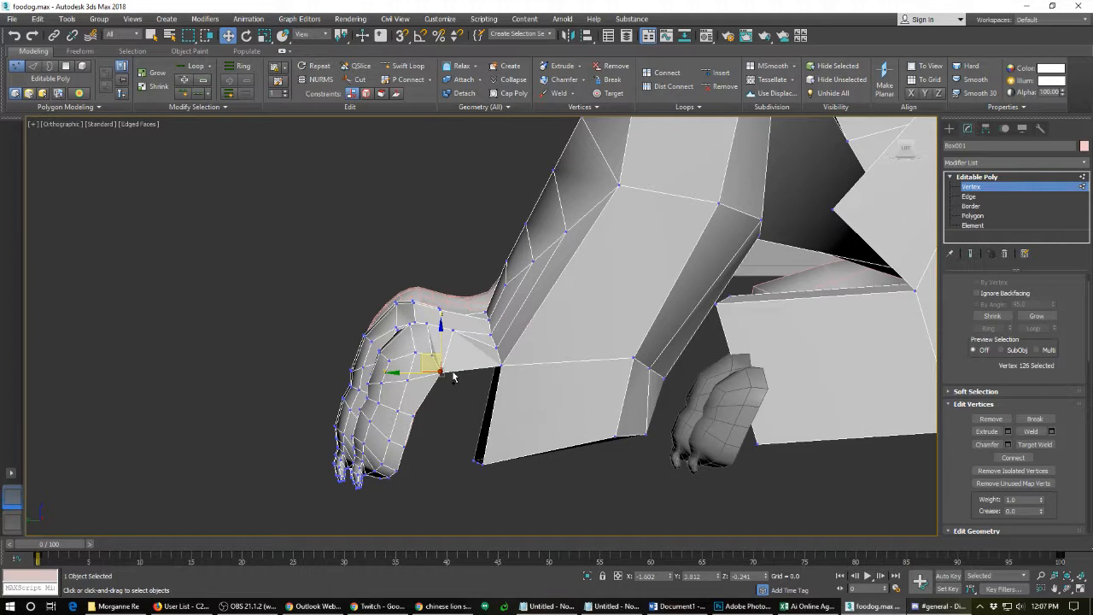
pyautogui.moveTo(424, 356); pyautogui.dragTo(438, 357)
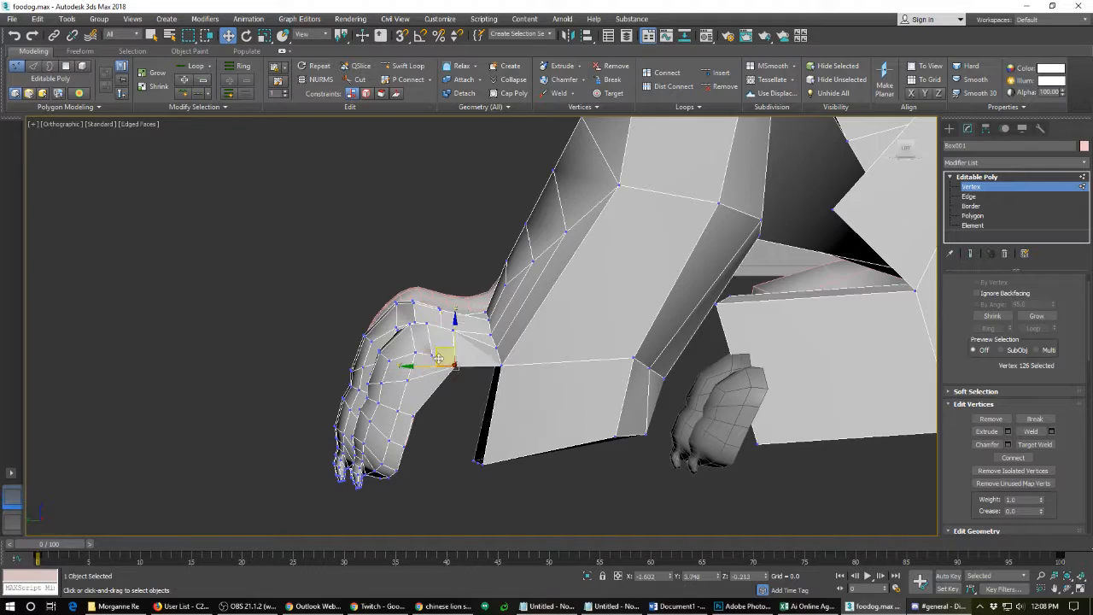
pyautogui.click(412, 414)
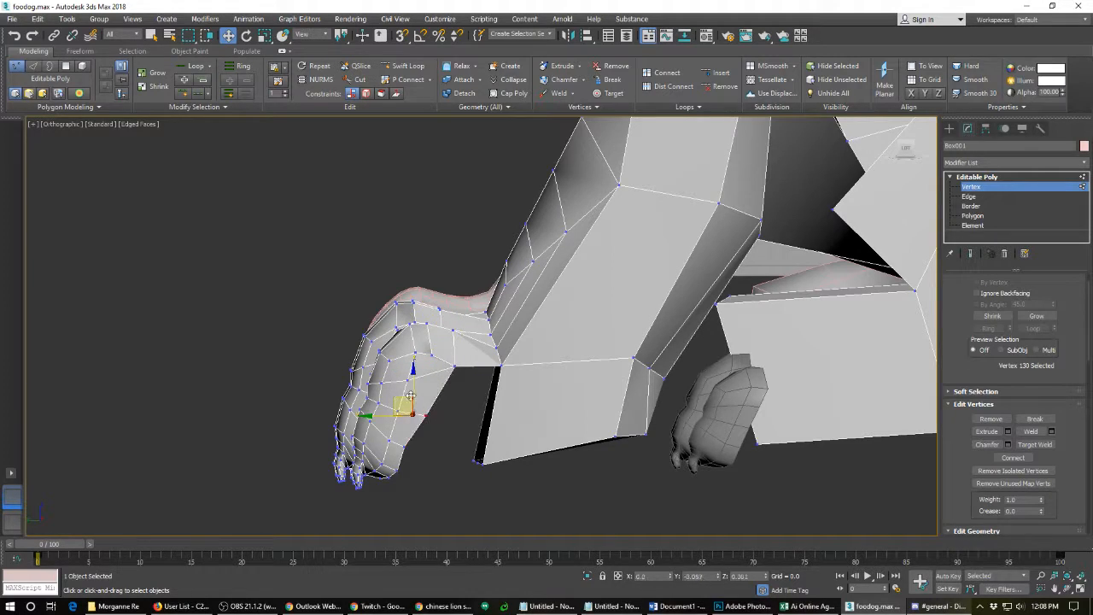
pyautogui.moveTo(411, 395); pyautogui.dragTo(420, 389)
# - Collapse the matching two vertices under the inner wrist and move the merged vertex closer to the leg
pyautogui.moveTo(408, 453)
pyautogui.keyDown('alt'); pyautogui.mouseDown(button='middle')
pyautogui.moveTo(451, 440)
pyautogui.moveTo(422, 454)
pyautogui.moveTo(402, 438)
pyautogui.moveTo(394, 408)
pyautogui.moveTo(447, 349)
pyautogui.moveTo(455, 361)
pyautogui.moveTo(422, 412)
pyautogui.moveTo(483, 442)
pyautogui.moveTo(552, 441)
pyautogui.moveTo(357, 423)
pyautogui.mouseUp(button='middle'); pyautogui.keyUp('alt')
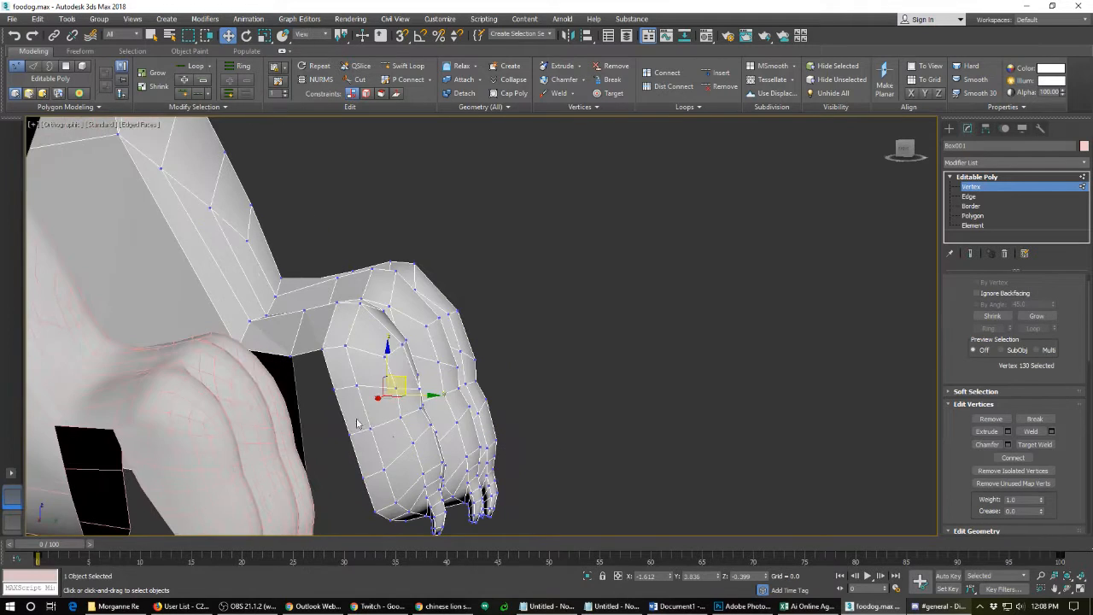
pyautogui.click(292, 353)
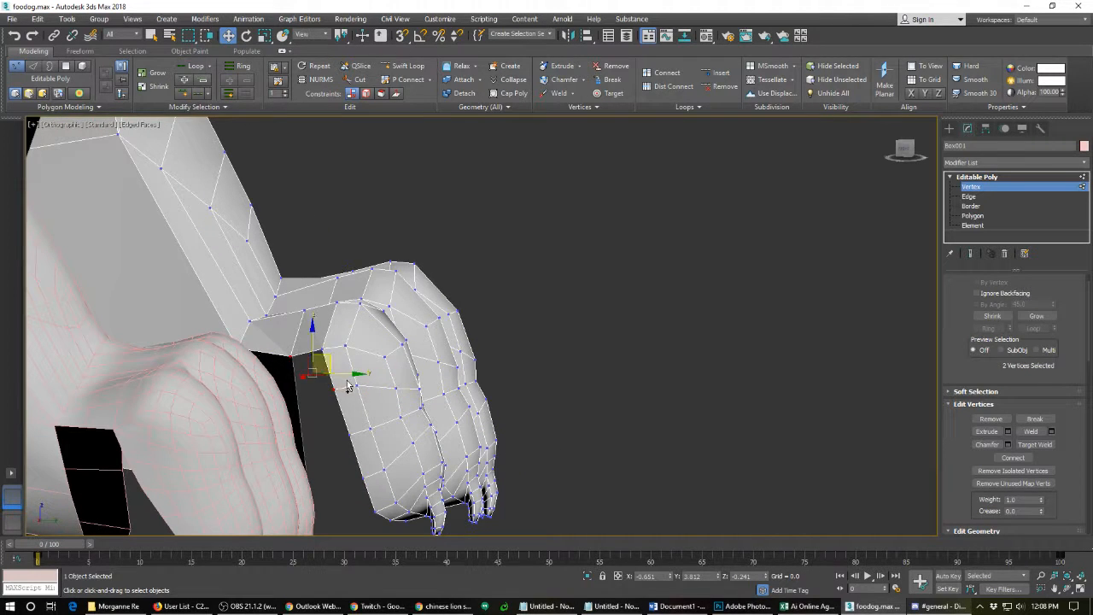
pyautogui.hotkey('ctrl', 'alt', 'c')
pyautogui.moveTo(329, 357); pyautogui.dragTo(304, 359)
# - Select the open border edges along the underside of the front paw, from the inner toe across to the outer toe
pyautogui.keyDown('alt'); pyautogui.moveTo(431, 421); pyautogui.dragTo(373, 439, button='middle'); pyautogui.keyUp('alt')
pyautogui.scroll(-5, 373, 437)
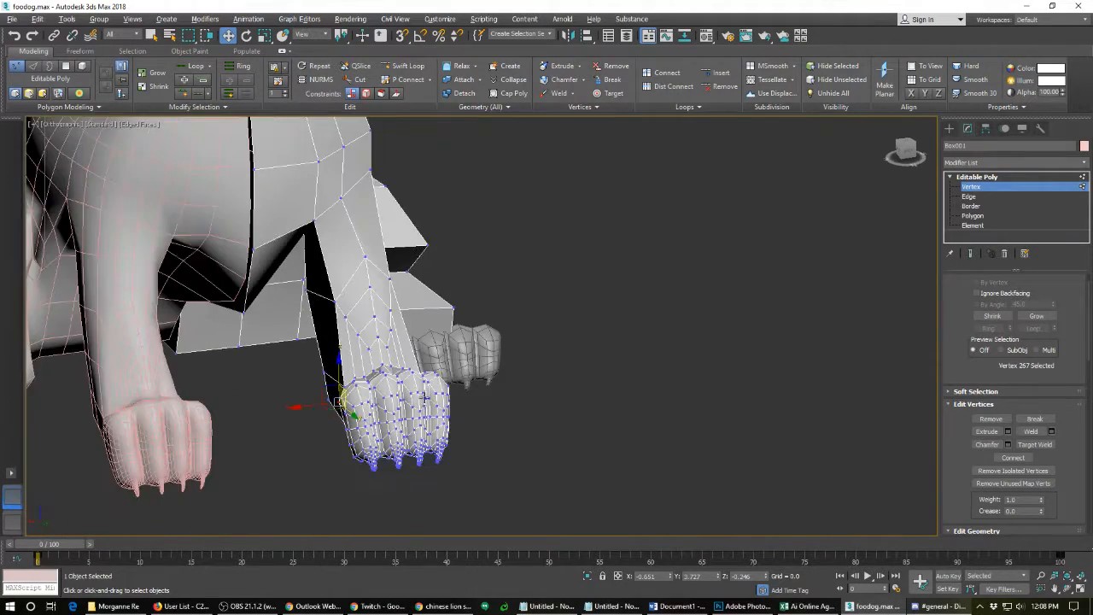
pyautogui.keyDown('alt'); pyautogui.moveTo(428, 412); pyautogui.dragTo(487, 358, button='middle'); pyautogui.keyUp('alt')
pyautogui.scroll(3, 365, 428)
pyautogui.scroll(2, 365, 428)
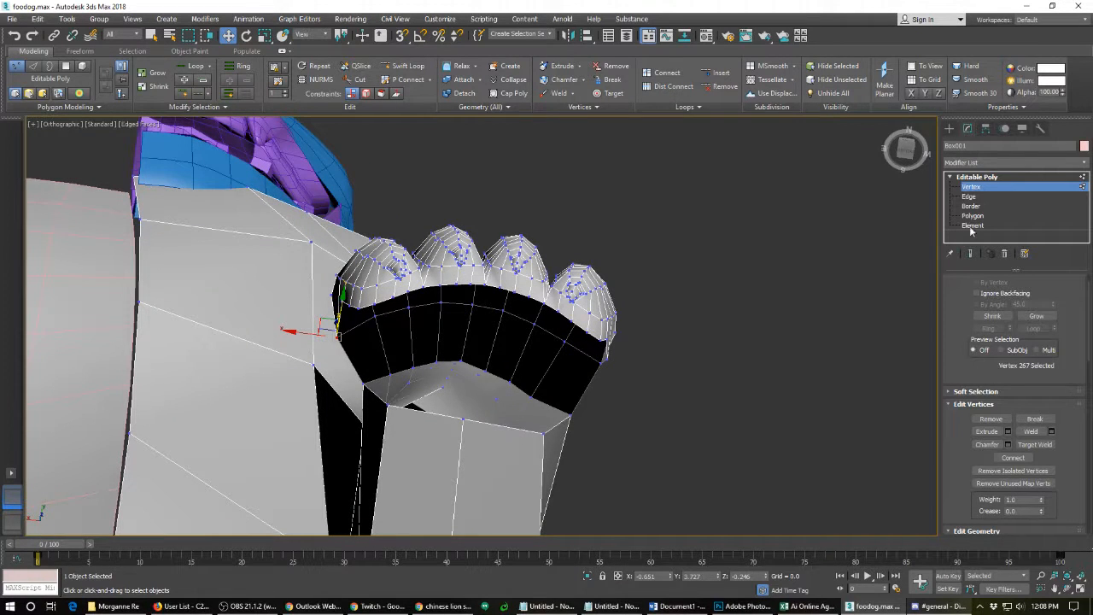
pyautogui.click(969, 197)
pyautogui.click(583, 333)
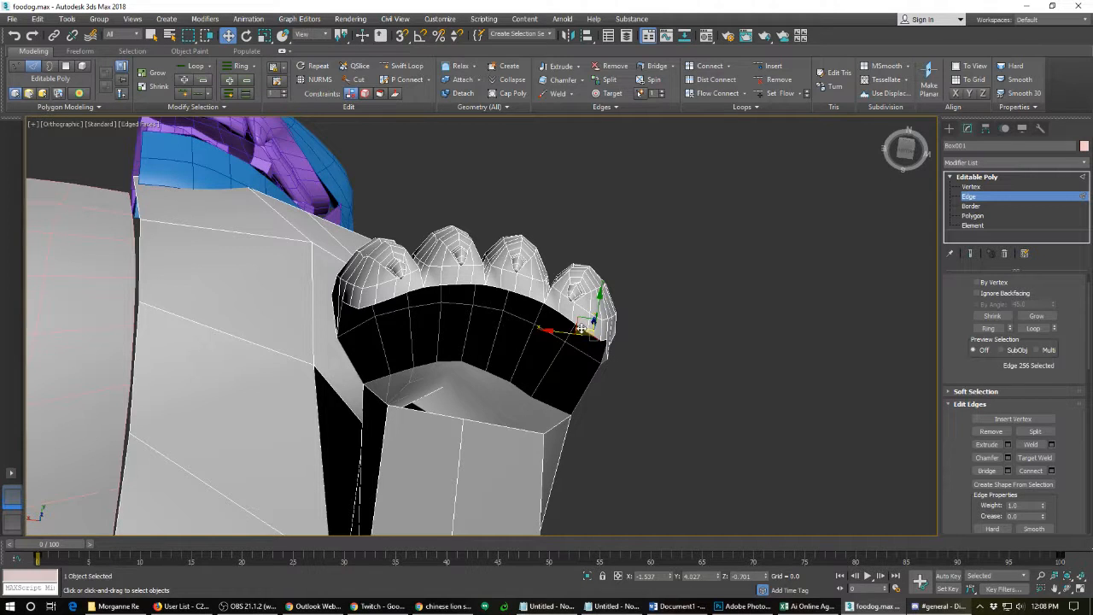
pyautogui.hotkey('ctrl', 'q')
pyautogui.press('w')
pyautogui.keyDown('ctrl'); pyautogui.click(578, 325); pyautogui.keyUp('ctrl')
pyautogui.keyDown('ctrl'); pyautogui.doubleClick(578, 326); pyautogui.keyUp('ctrl')
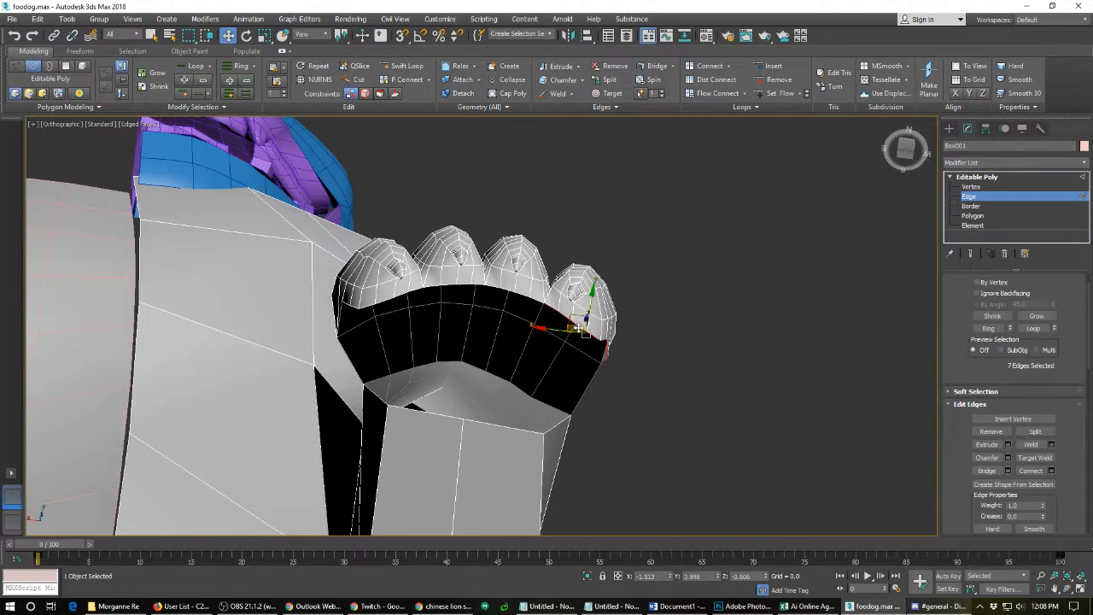
pyautogui.doubleClick(536, 301)
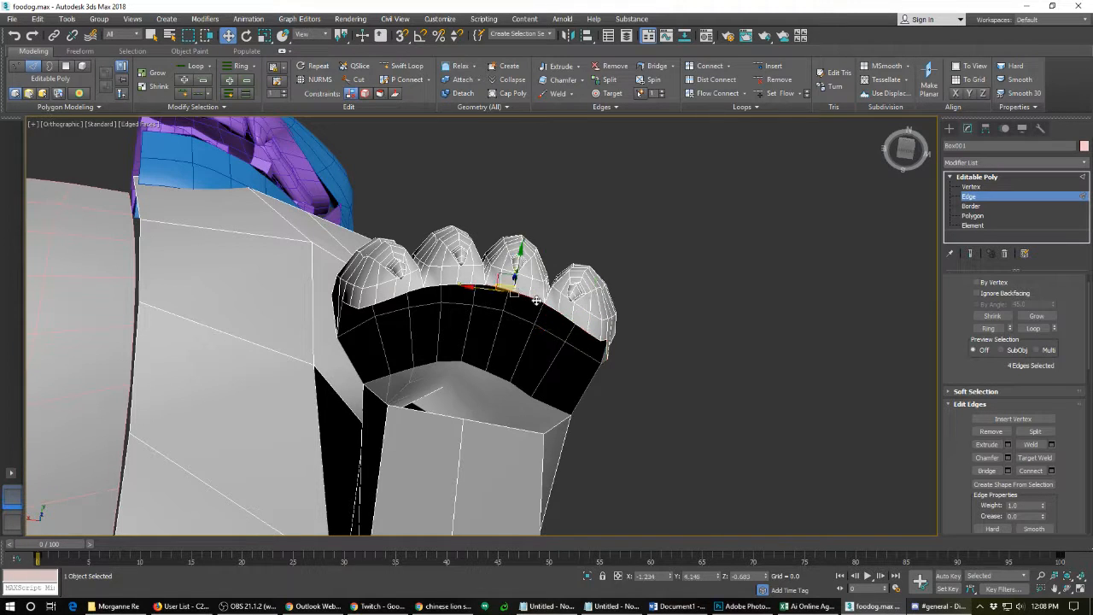
pyautogui.keyDown('ctrl'); pyautogui.doubleClick(449, 285); pyautogui.keyUp('ctrl')
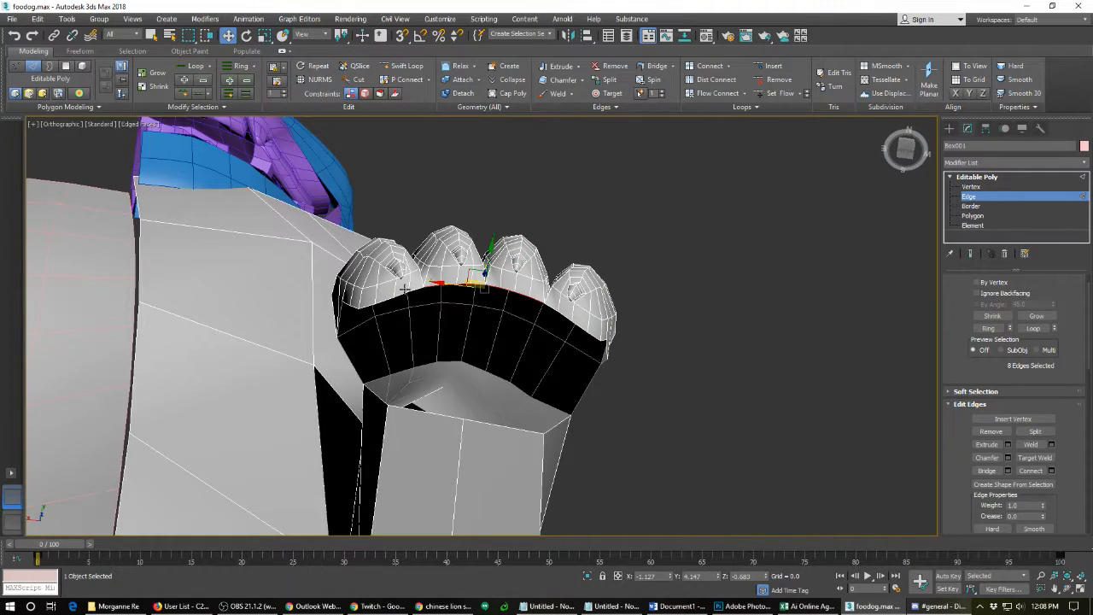
pyautogui.keyDown('ctrl'); pyautogui.doubleClick(371, 305); pyautogui.keyUp('ctrl')
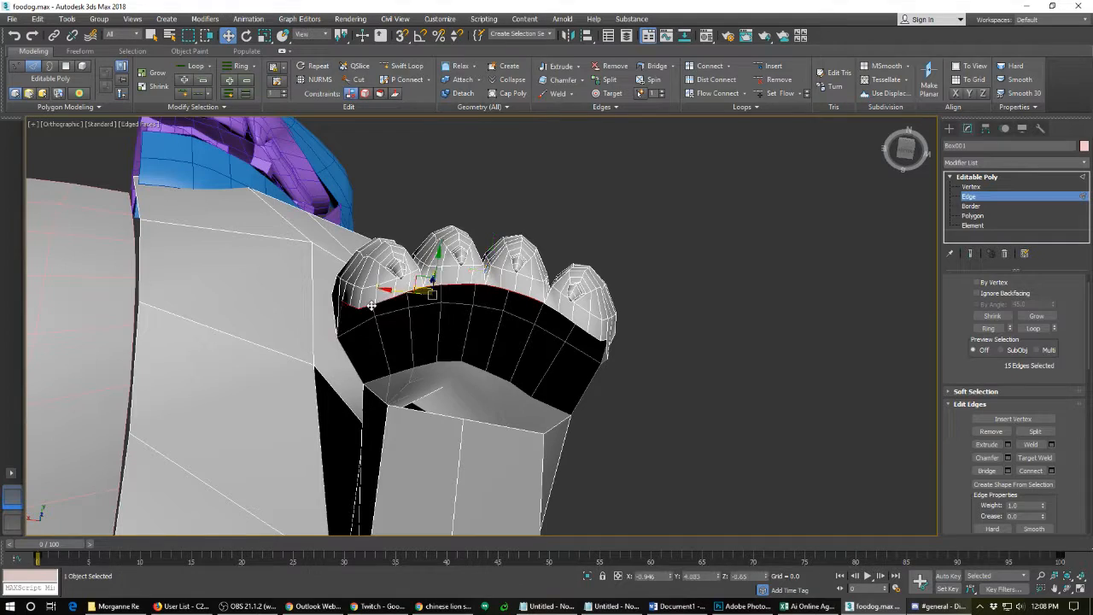
pyautogui.keyDown('ctrl'); pyautogui.doubleClick(592, 338); pyautogui.keyUp('ctrl')
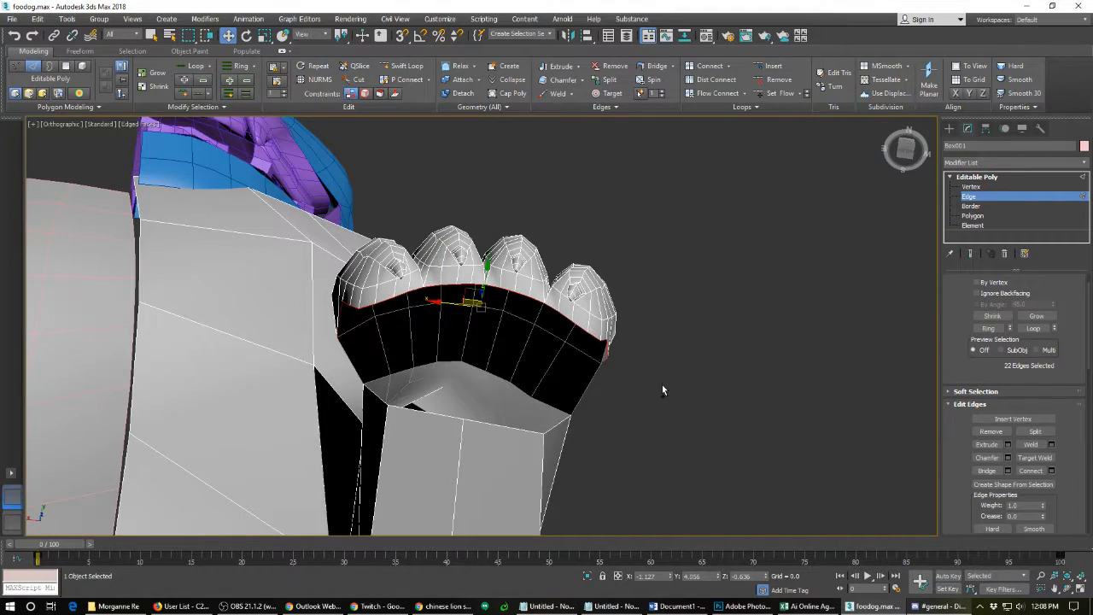
# - Deselect the border edges on both sides of the paw, keeping only those running beneath the toes
pyautogui.keyDown('alt'); pyautogui.moveTo(662, 385); pyautogui.dragTo(560, 430, button='middle'); pyautogui.keyUp('alt')
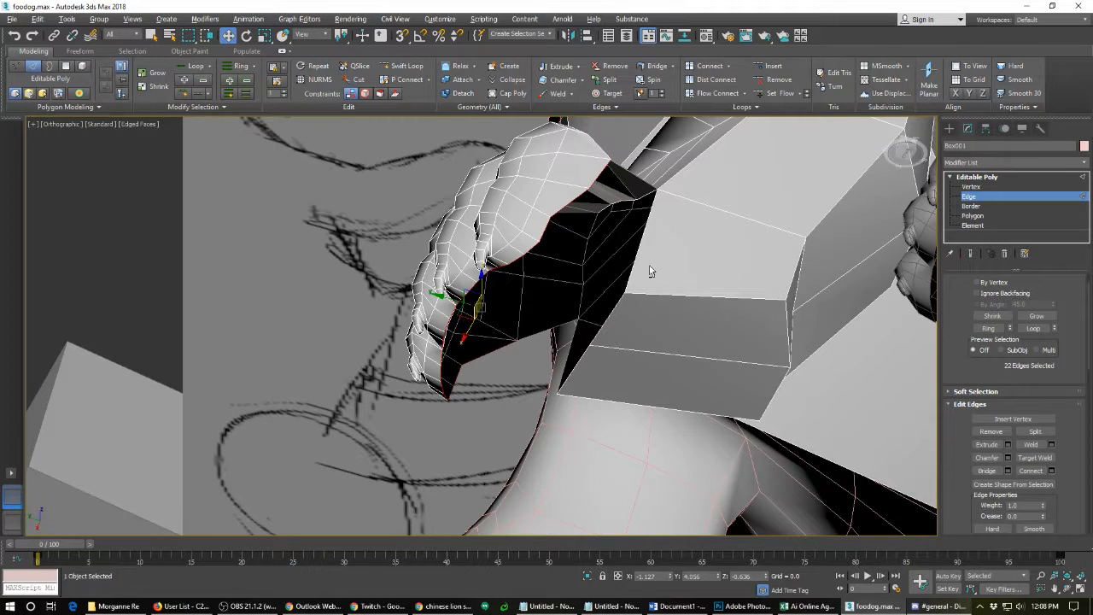
pyautogui.moveTo(649, 273); pyautogui.dragTo(547, 151)
pyautogui.keyDown('alt'); pyautogui.moveTo(555, 256); pyautogui.dragTo(575, 327, button='middle'); pyautogui.keyUp('alt')
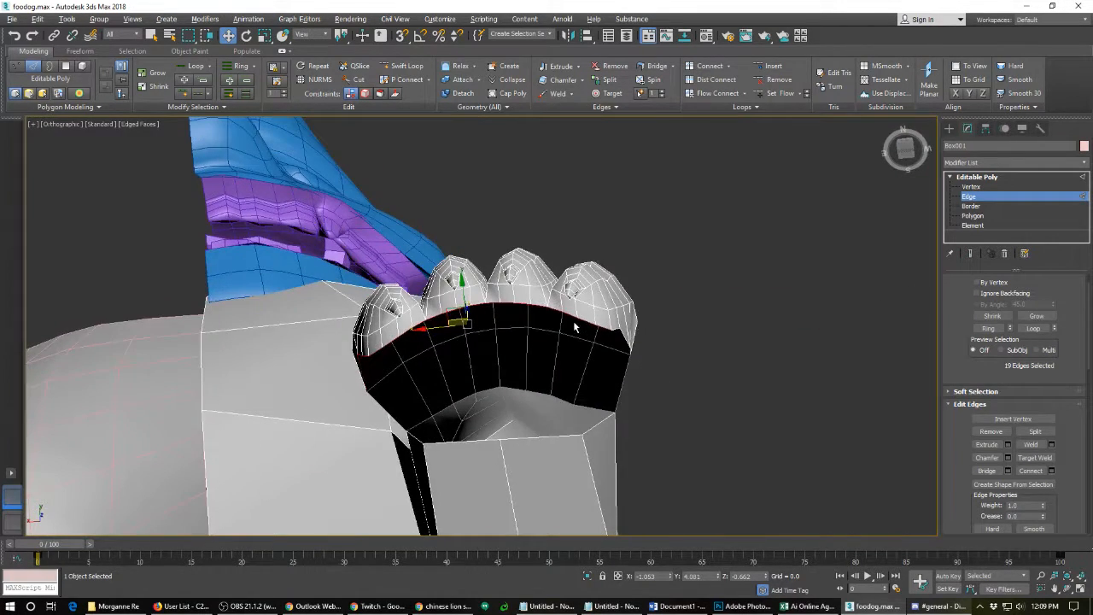
pyautogui.keyDown('alt'); pyautogui.moveTo(429, 357); pyautogui.dragTo(511, 400, button='middle'); pyautogui.keyUp('alt')
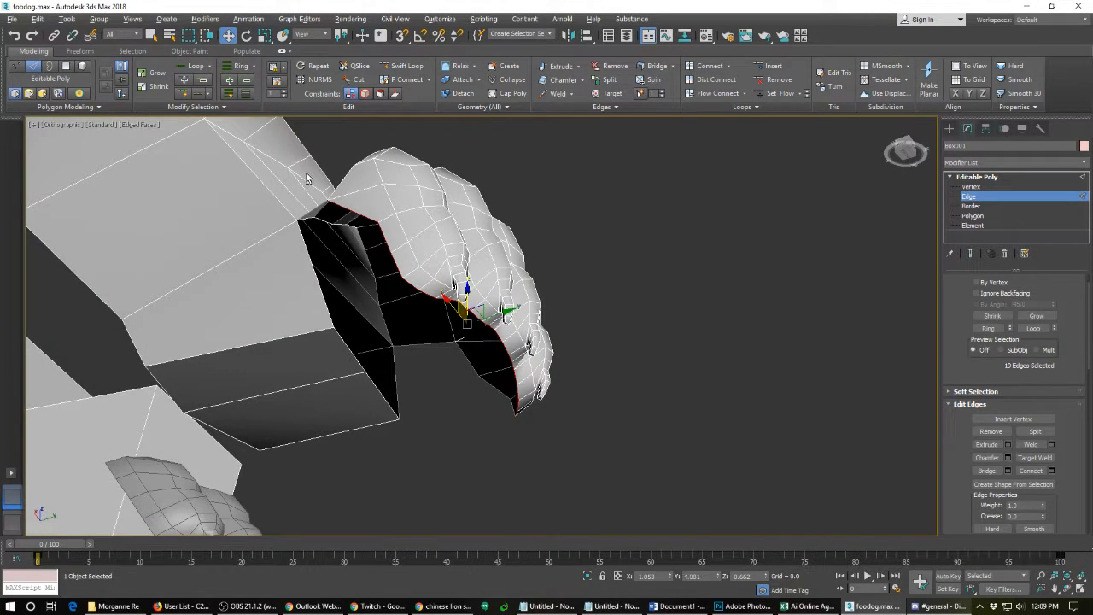
pyautogui.moveTo(305, 174); pyautogui.dragTo(405, 279)
pyautogui.keyDown('alt'); pyautogui.moveTo(405, 279); pyautogui.dragTo(509, 338, button='middle'); pyautogui.keyUp('alt')
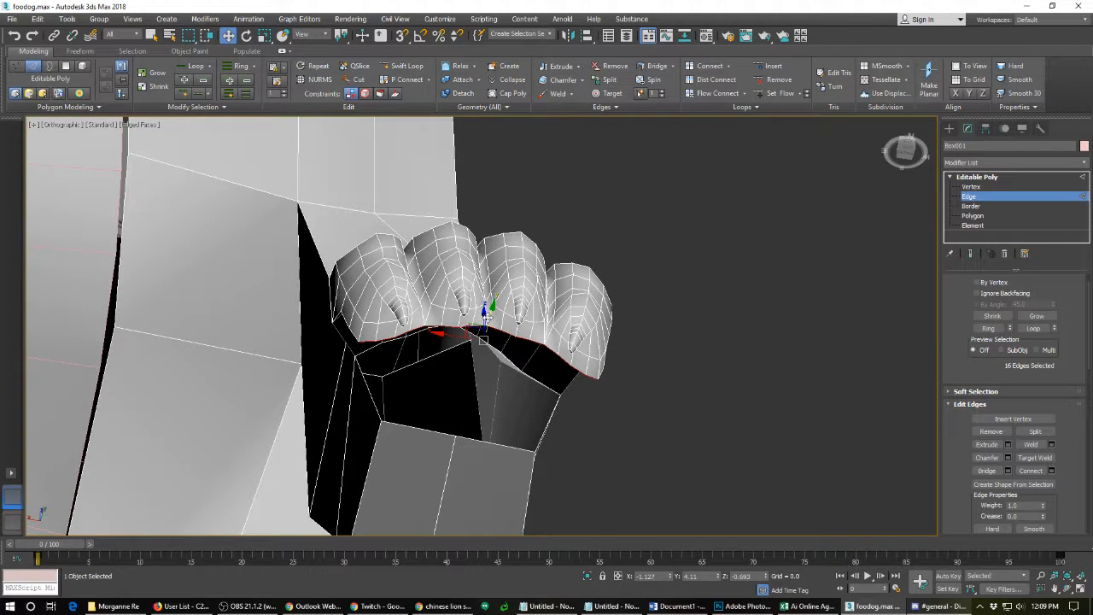
# - Extrude the selected border edges back toward the wrist to form a strip of polygons under the toes
pyautogui.keyDown('shift'); pyautogui.moveTo(486, 318); pyautogui.dragTo(479, 349); pyautogui.keyUp('shift')
pyautogui.moveTo(479, 349)
pyautogui.keyDown('alt'); pyautogui.mouseDown(button='middle')
pyautogui.moveTo(558, 429)
pyautogui.moveTo(503, 429)
pyautogui.moveTo(493, 345)
pyautogui.mouseUp(button='middle'); pyautogui.keyUp('alt')
pyautogui.scroll(2, 493, 341)
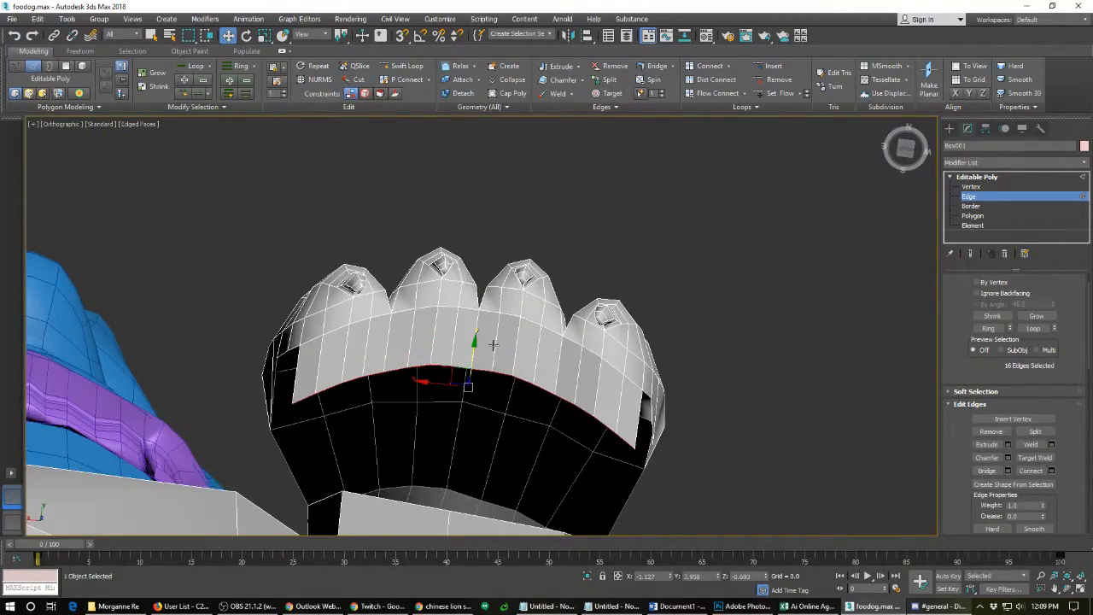
# - Collapse adjacent edge pairs at four places along the strip's free border, one below each toe
pyautogui.click(500, 374)
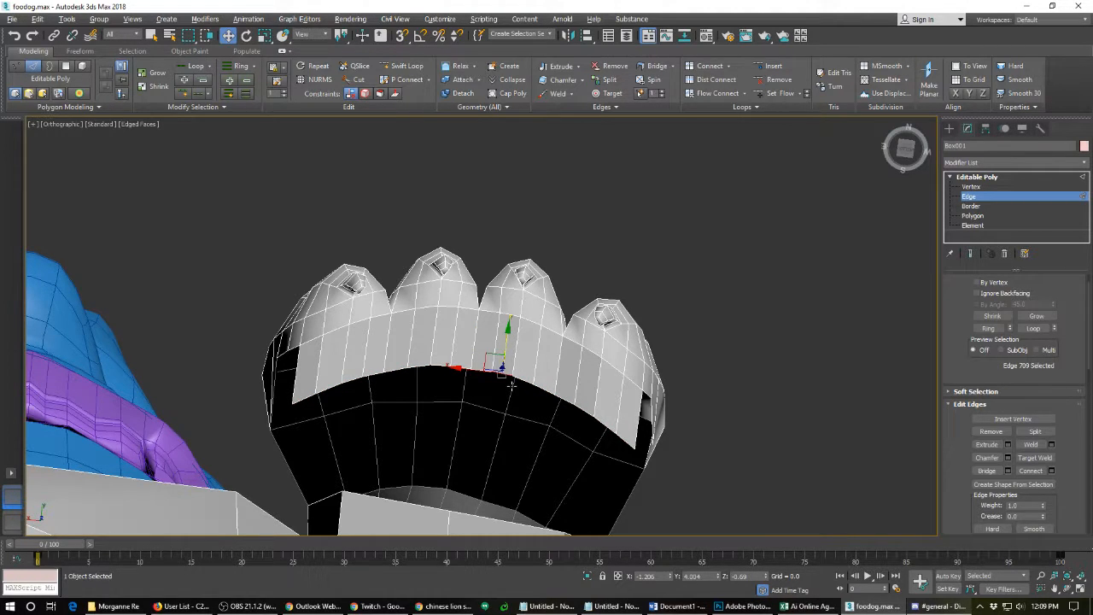
pyautogui.keyDown('ctrl'); pyautogui.click(519, 379); pyautogui.keyUp('ctrl')
pyautogui.hotkey('ctrl', 'alt', 'c')
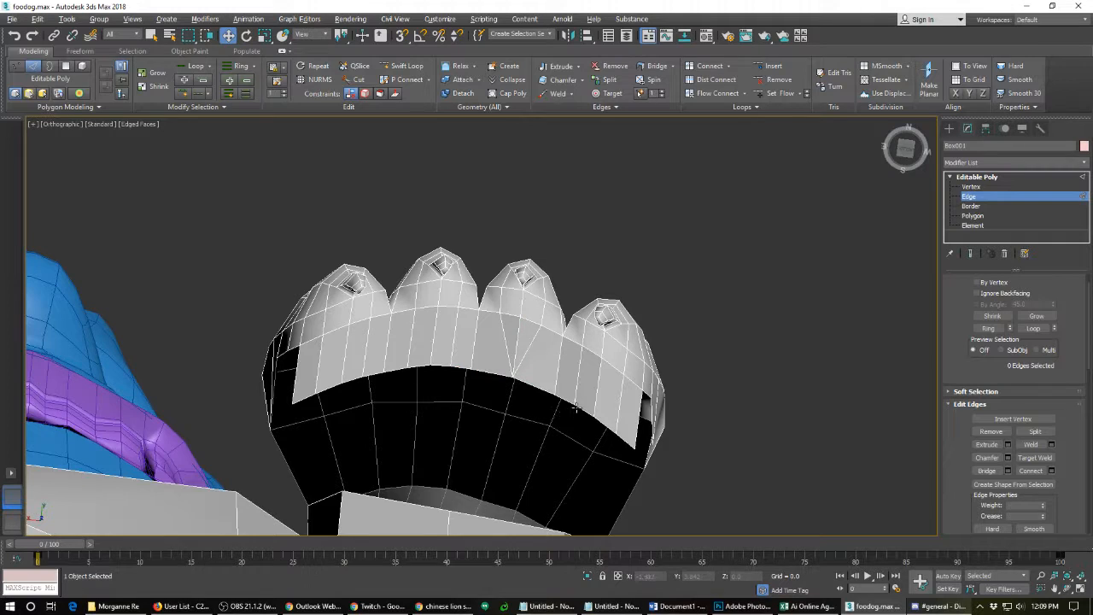
pyautogui.click(575, 407)
pyautogui.hotkey('ctrl', 'alt', 'c')
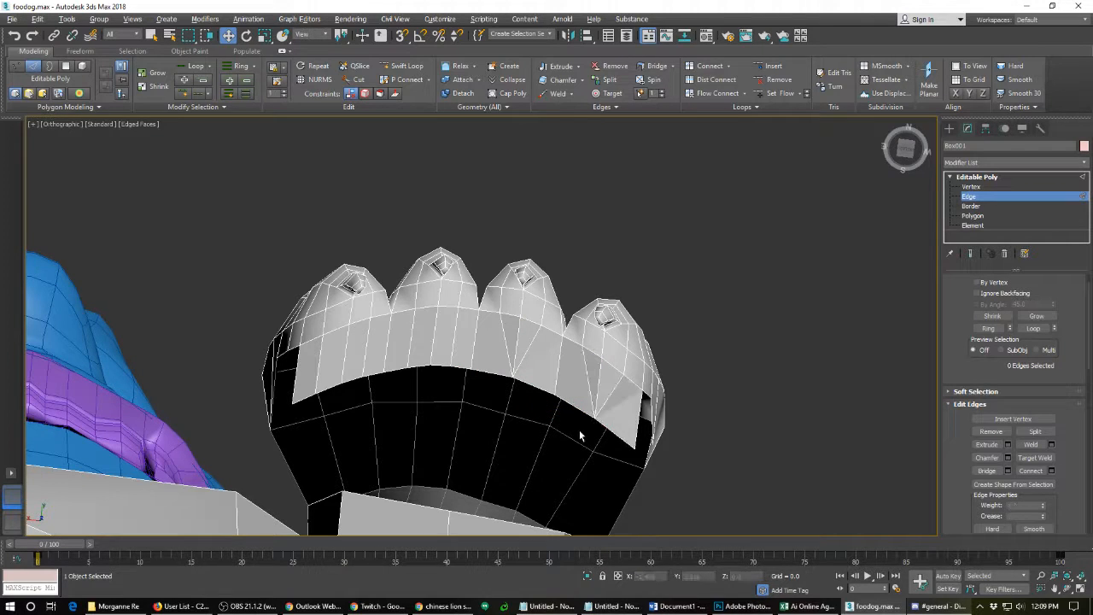
pyautogui.click(438, 363)
pyautogui.keyDown('ctrl'); pyautogui.click(373, 384); pyautogui.keyUp('ctrl')
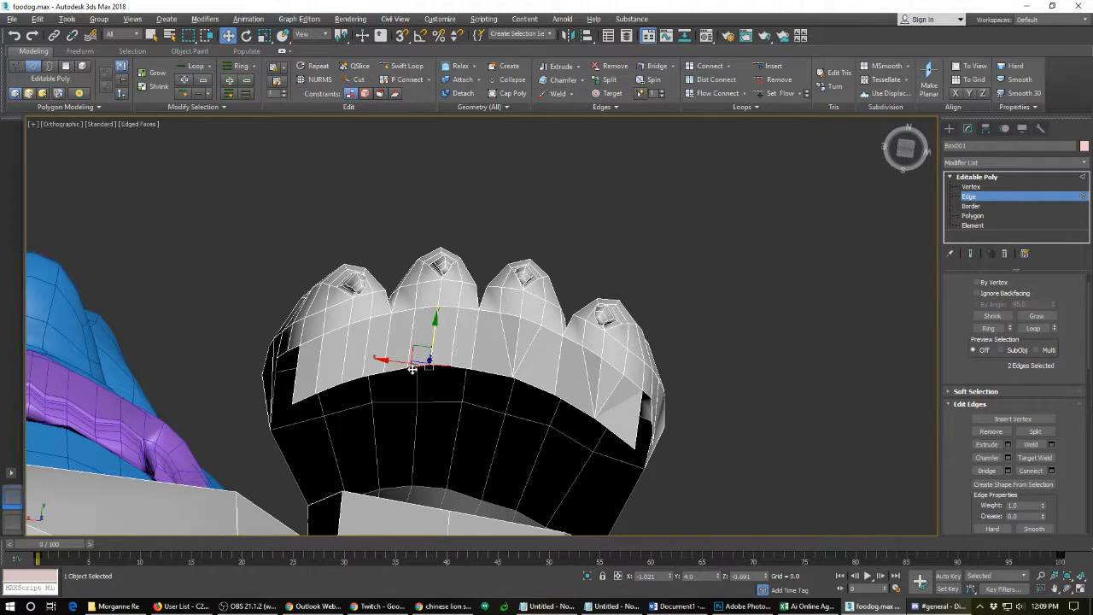
pyautogui.hotkey('ctrl', 'alt', 'c')
pyautogui.click(347, 384)
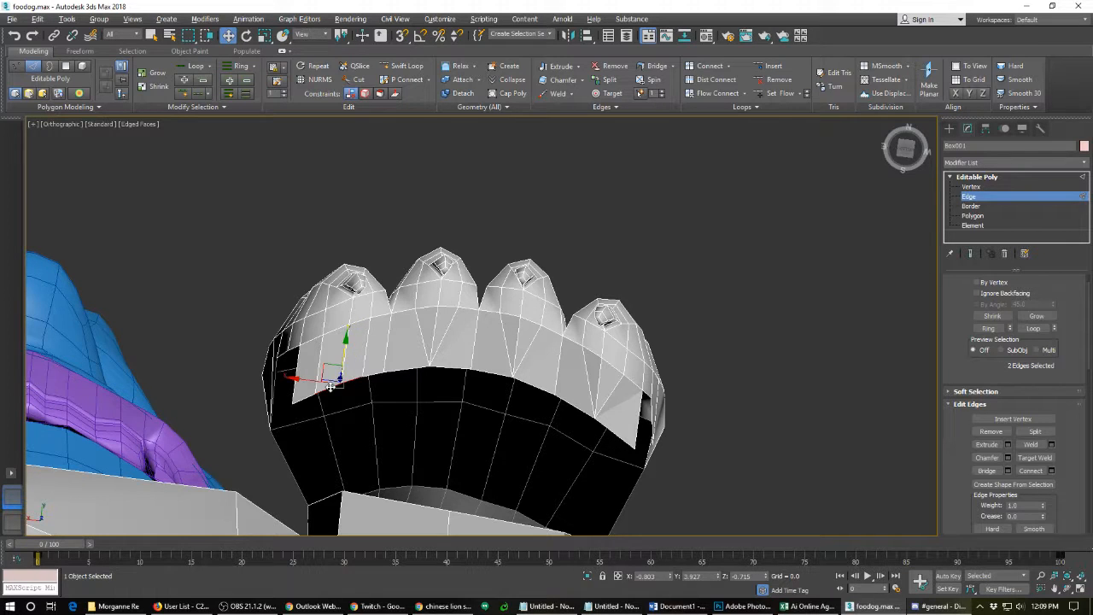
pyautogui.hotkey('ctrl', 'alt', 'c')
# - Remove the middle edge of each of the four triangle fans in the strip under the toes
pyautogui.click(347, 339)
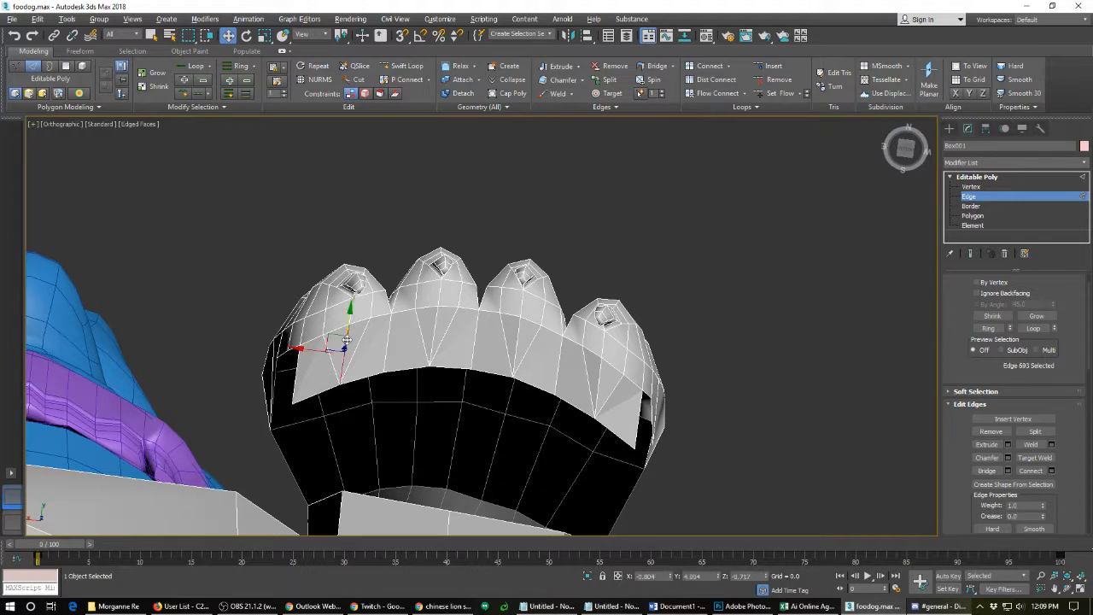
pyautogui.keyDown('ctrl'); pyautogui.click(435, 327); pyautogui.keyUp('ctrl')
pyautogui.keyDown('ctrl'); pyautogui.click(512, 334); pyautogui.keyUp('ctrl')
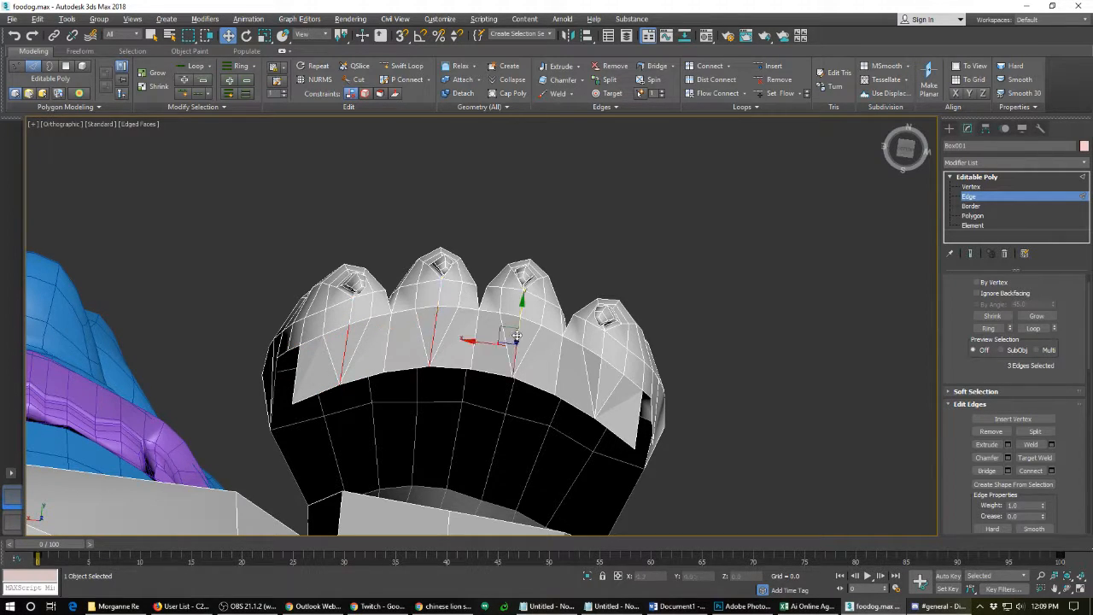
pyautogui.keyDown('ctrl'); pyautogui.click(596, 377); pyautogui.keyUp('ctrl')
pyautogui.hotkey('ctrl', 'd')
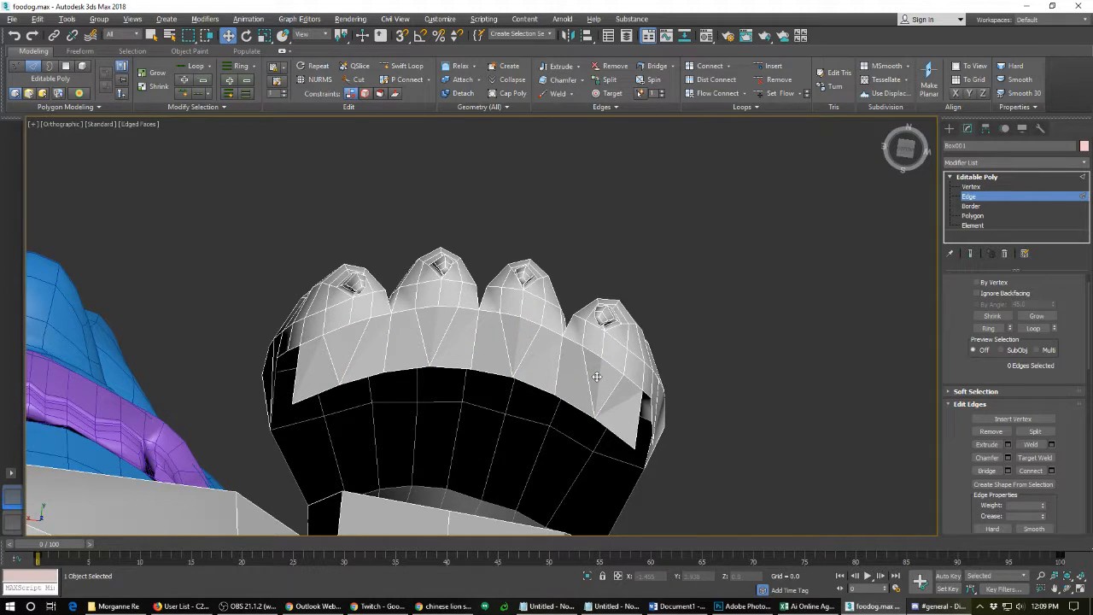
# - Select the three open border edges along the side of the paw and extrude them back toward the wrist
pyautogui.scroll(-5, 524, 337)
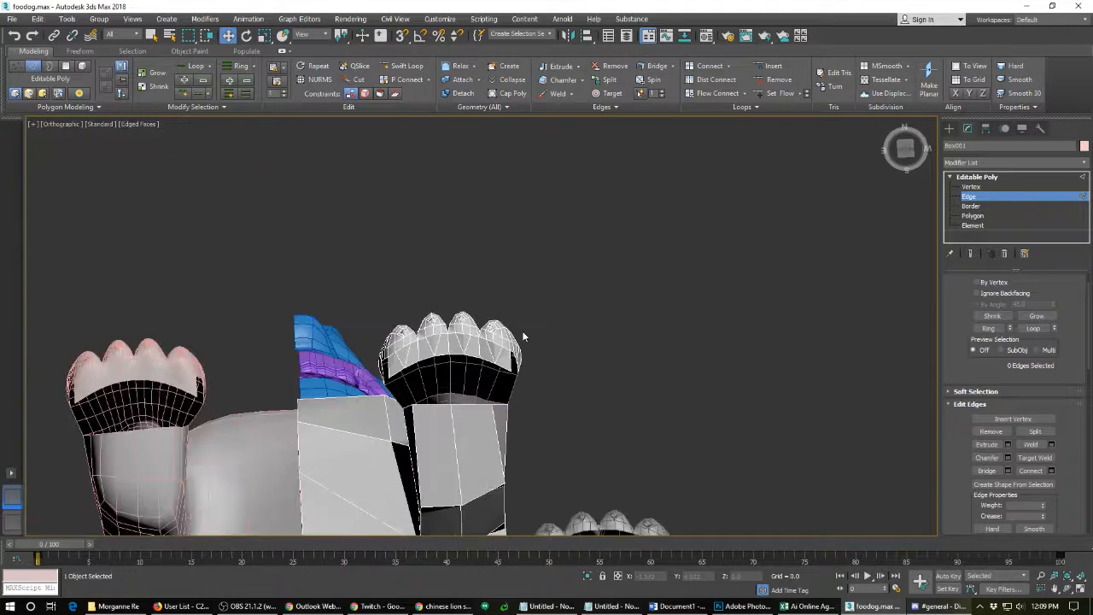
pyautogui.keyDown('alt'); pyautogui.moveTo(416, 381); pyautogui.dragTo(416, 380, button='middle'); pyautogui.keyUp('alt')
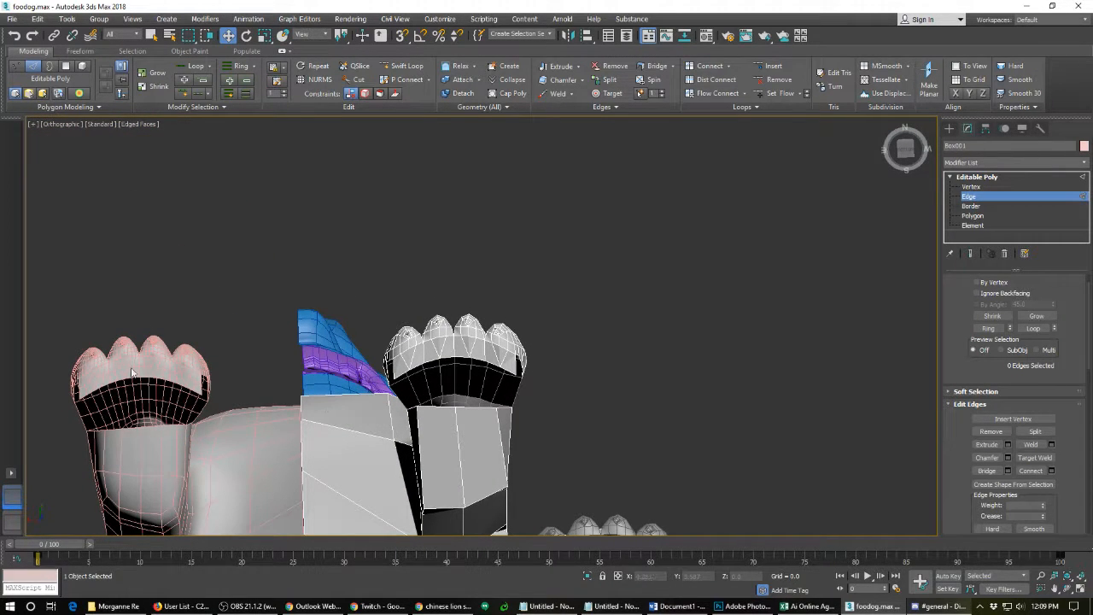
pyautogui.scroll(5, 420, 366)
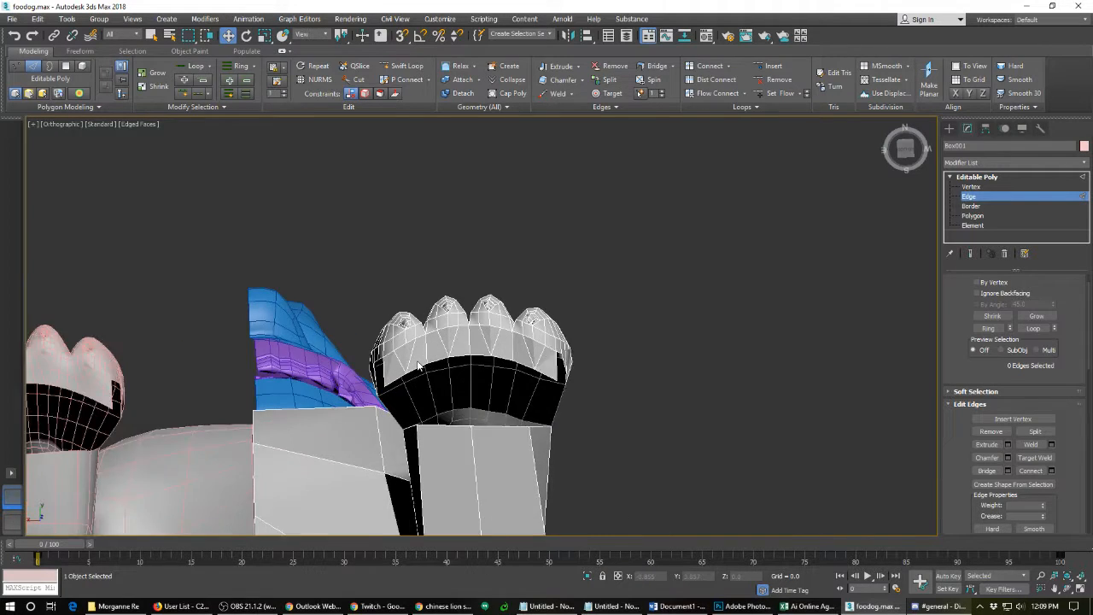
pyautogui.keyDown('alt'); pyautogui.moveTo(581, 387); pyautogui.dragTo(484, 264, button='middle'); pyautogui.keyUp('alt')
pyautogui.keyDown('alt'); pyautogui.moveTo(405, 425); pyautogui.dragTo(367, 479, button='middle'); pyautogui.keyUp('alt')
pyautogui.keyDown('alt'); pyautogui.moveTo(428, 325); pyautogui.dragTo(418, 348, button='middle'); pyautogui.keyUp('alt')
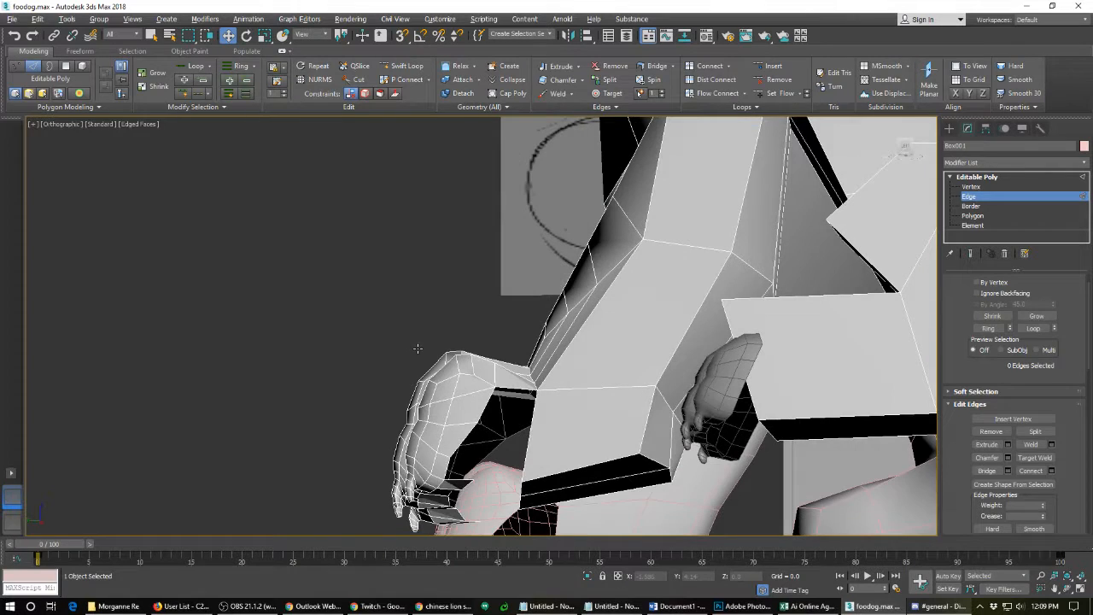
pyautogui.scroll(2, 418, 350)
pyautogui.scroll(-2, 509, 419)
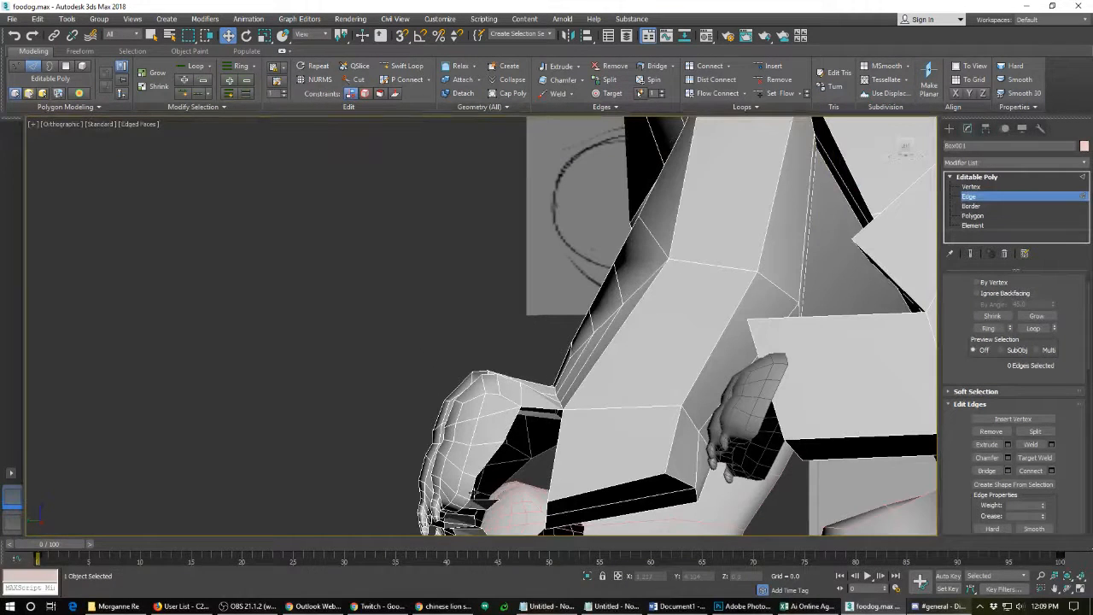
pyautogui.click(474, 490)
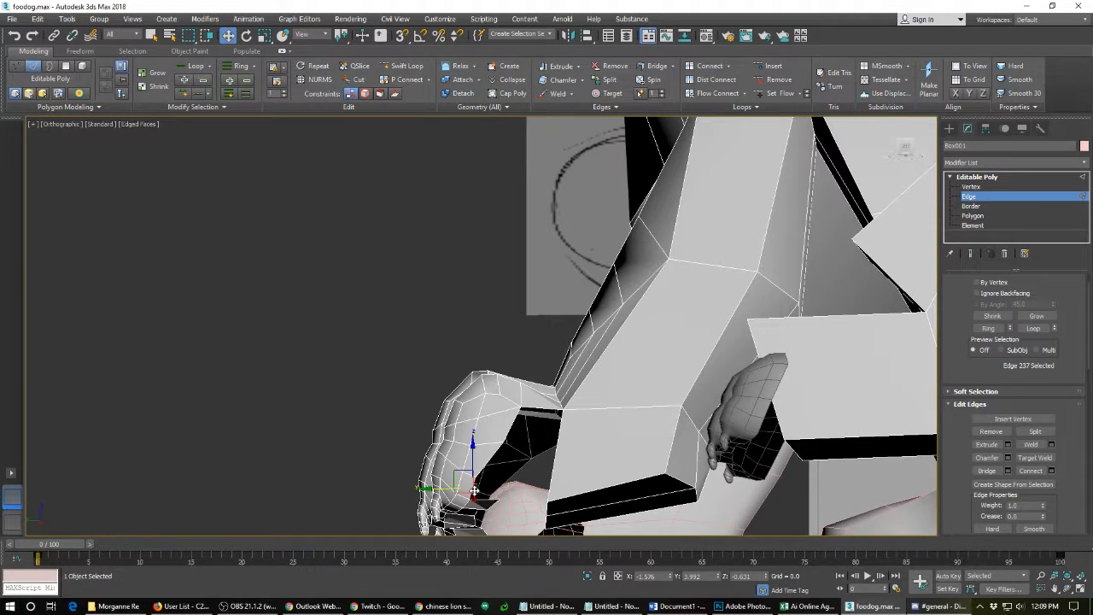
pyautogui.doubleClick(506, 436)
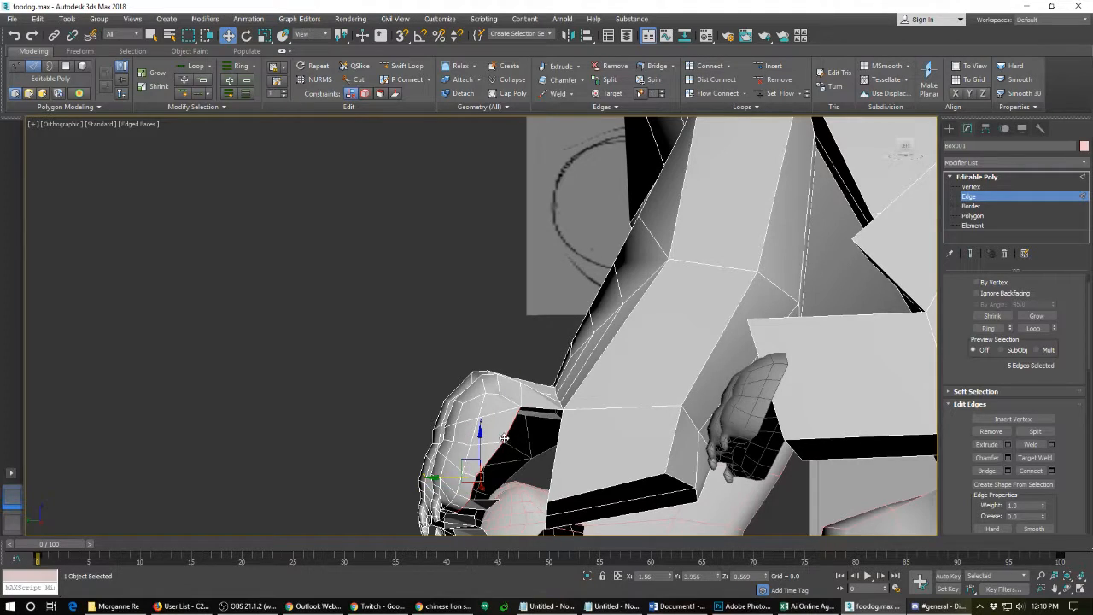
pyautogui.keyDown('alt'); pyautogui.moveTo(474, 452); pyautogui.dragTo(461, 483, button='middle'); pyautogui.keyUp('alt')
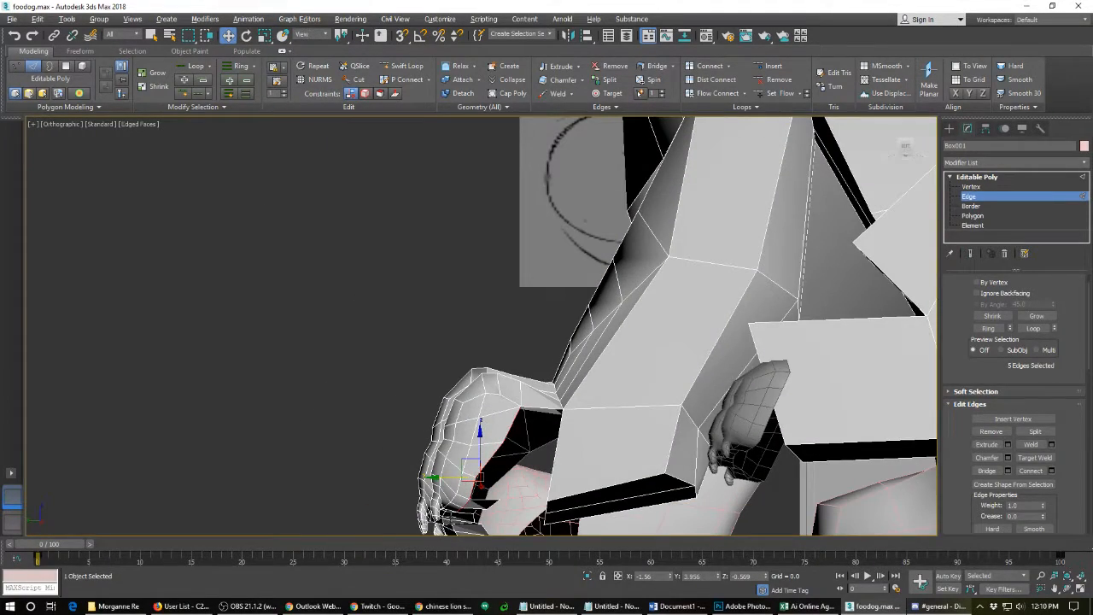
pyautogui.keyDown('alt'); pyautogui.moveTo(463, 506); pyautogui.dragTo(472, 511); pyautogui.keyUp('alt')
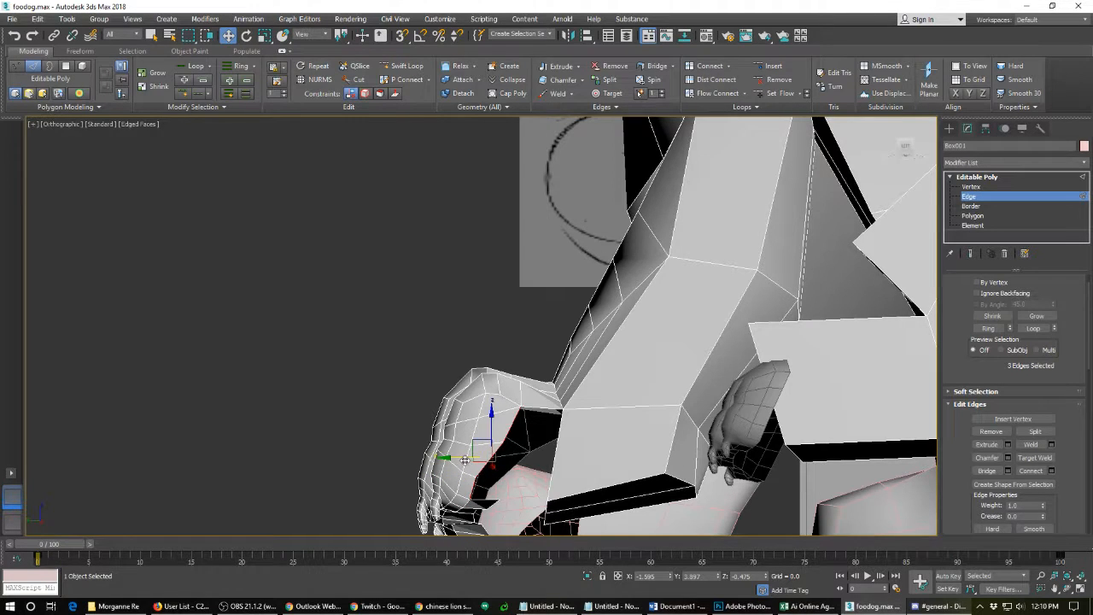
pyautogui.moveTo(464, 457); pyautogui.dragTo(514, 485)
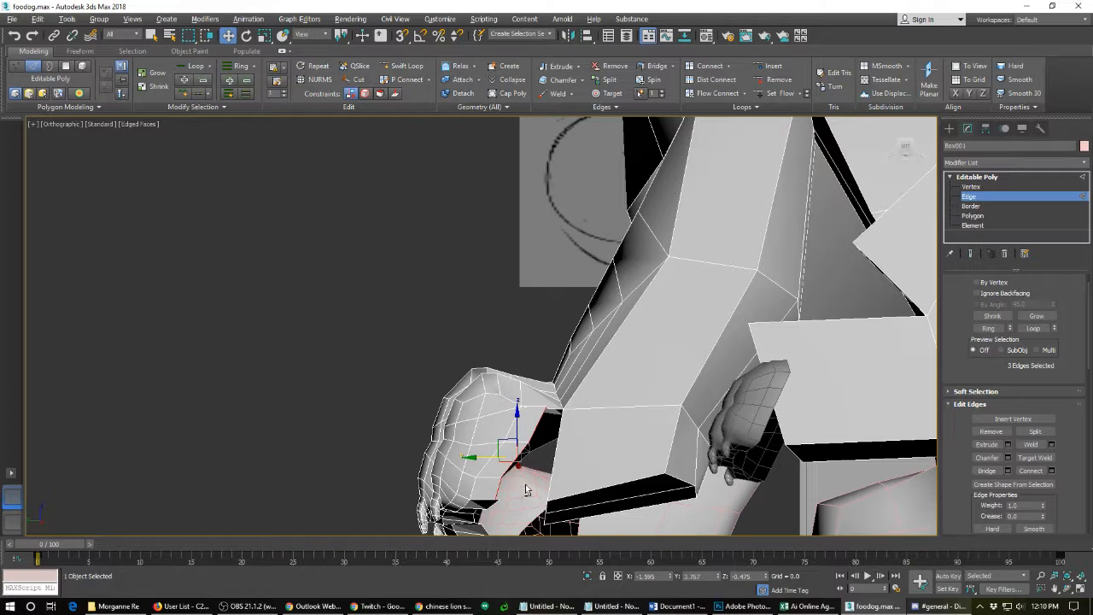
# - Examine how the new side strip's edges line up with the paw and the wrist border
pyautogui.click(511, 482)
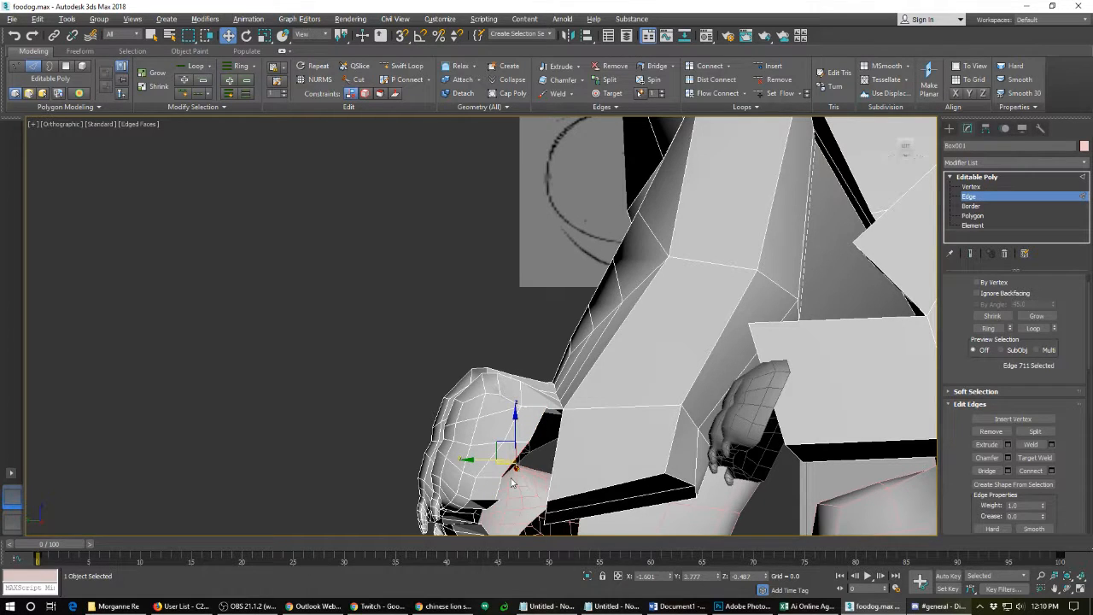
pyautogui.click(511, 483)
pyautogui.keyDown('alt'); pyautogui.moveTo(511, 483); pyautogui.dragTo(490, 494, button='middle'); pyautogui.keyUp('alt')
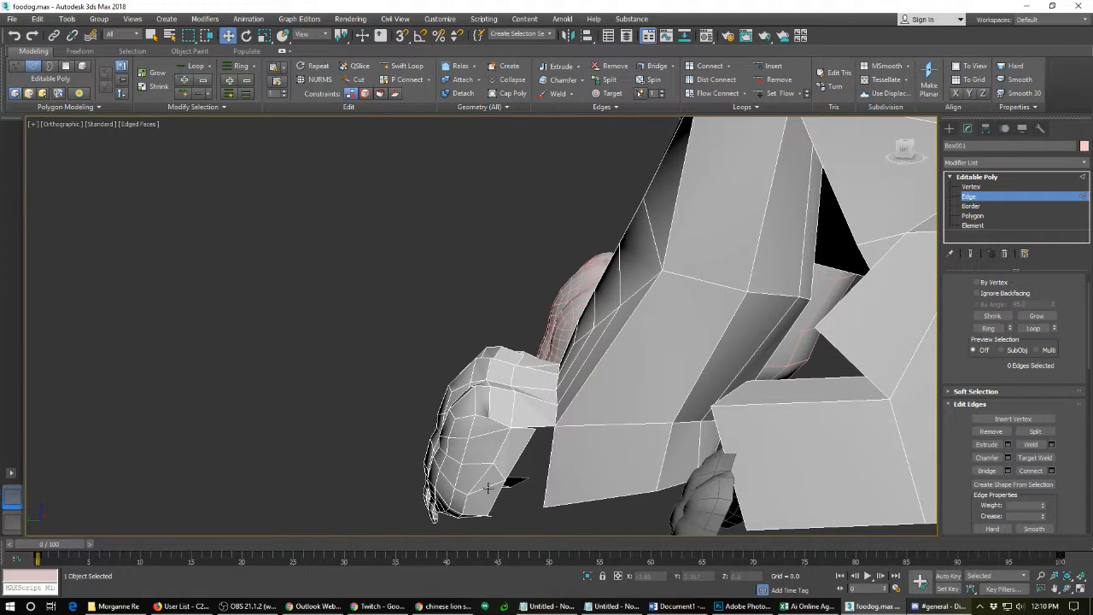
pyautogui.click(485, 478)
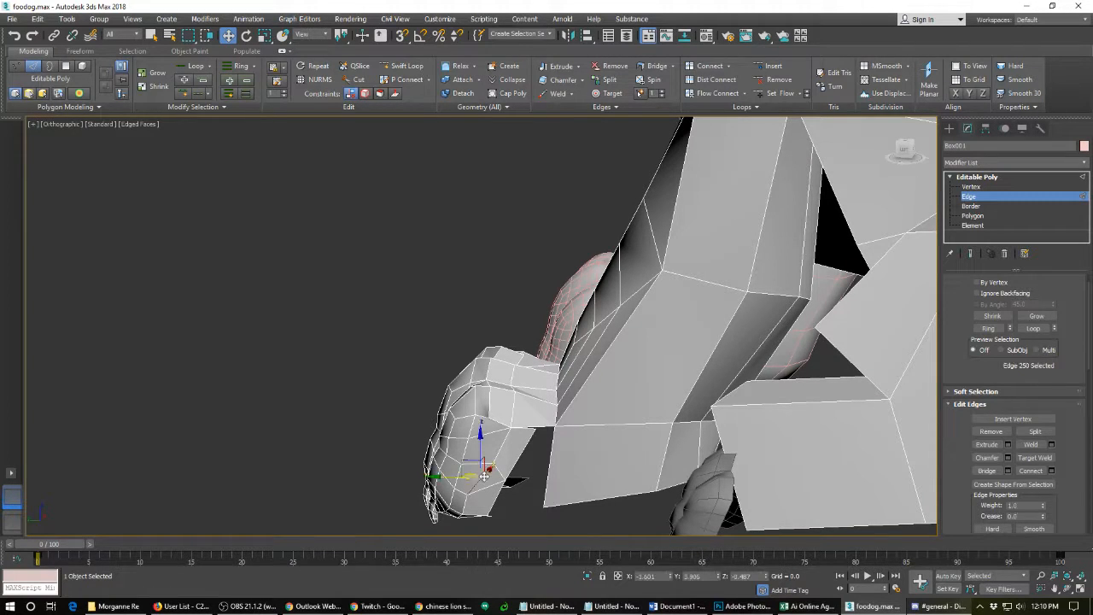
pyautogui.click(484, 480)
pyautogui.click(504, 481)
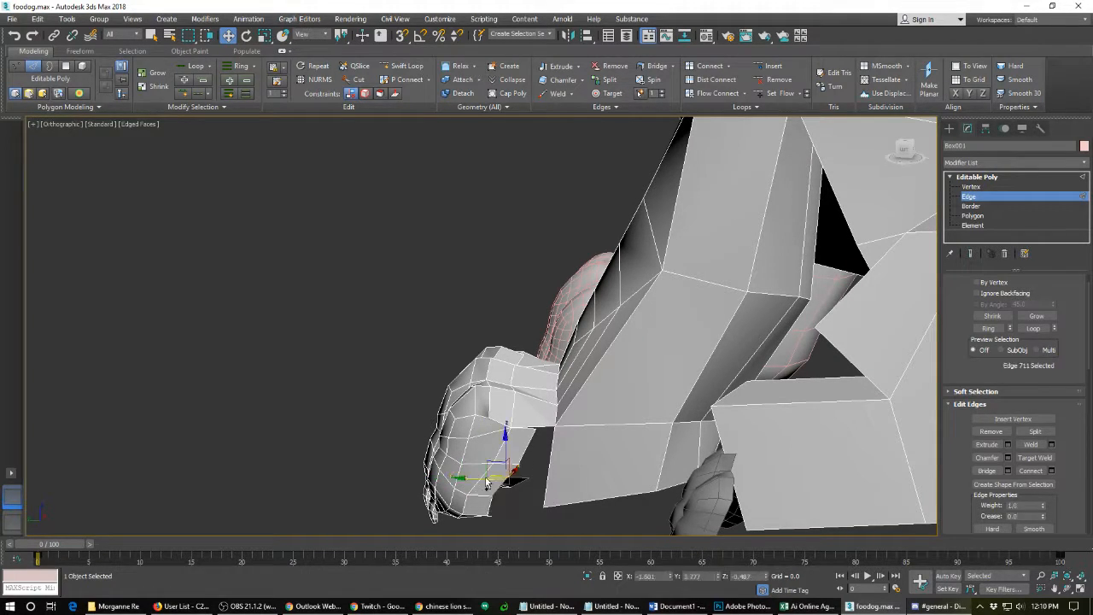
pyautogui.keyDown('alt'); pyautogui.moveTo(493, 483); pyautogui.dragTo(472, 440, button='middle'); pyautogui.keyUp('alt')
pyautogui.scroll(2, 498, 415)
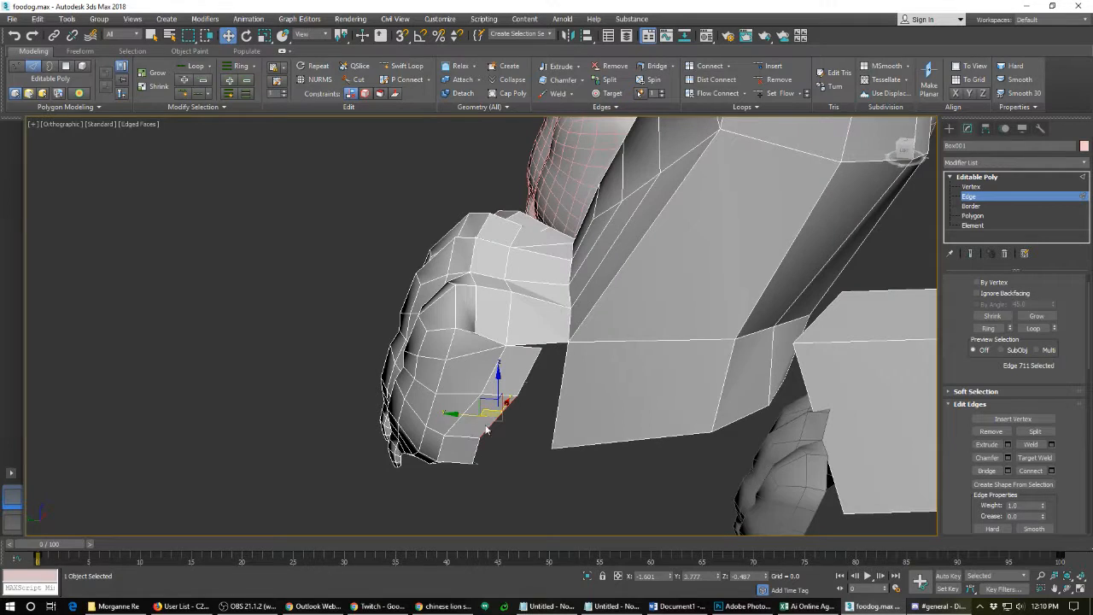
# - Insert an edge loop around the wrist with Swift Loop, level with the side strip's upper corner
pyautogui.click(407, 66)
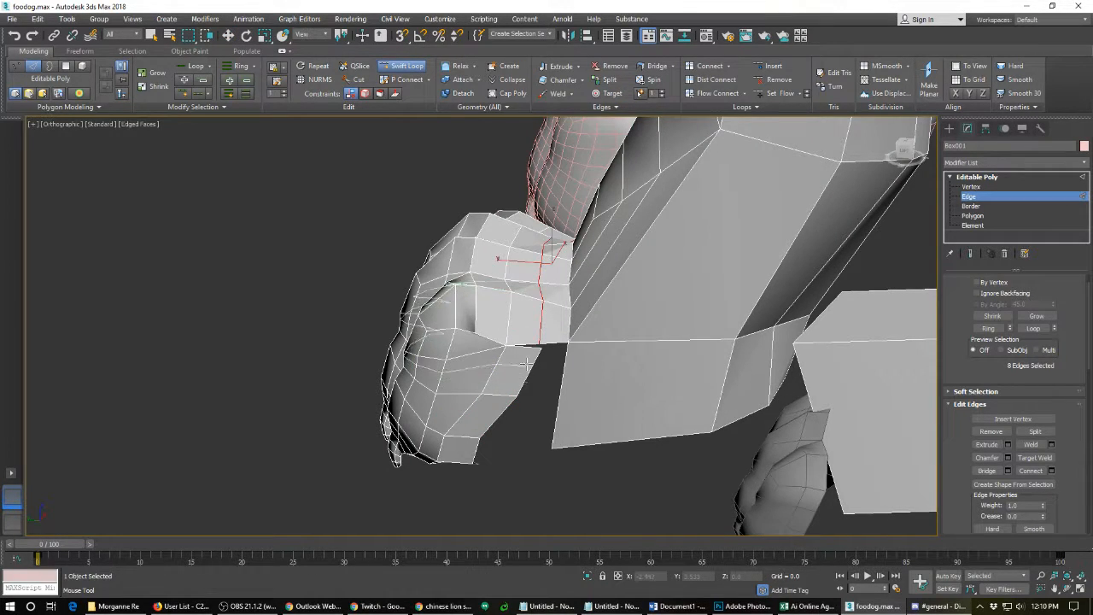
pyautogui.click(537, 344)
pyautogui.rightClick(536, 354)
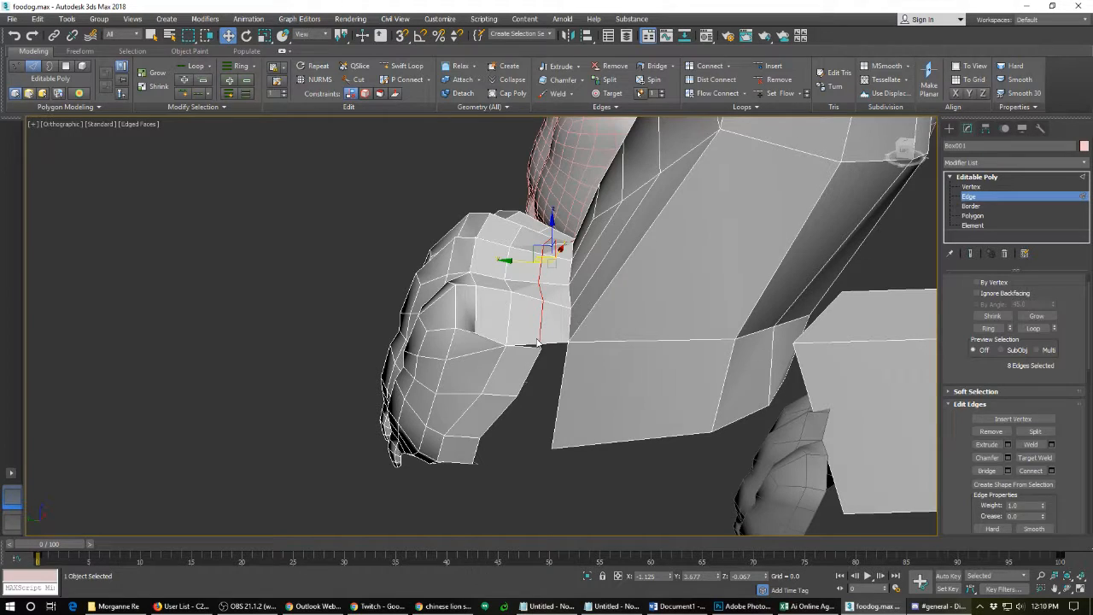
# - Collapse the side strip's end vertices onto the neighbouring ones, at the wrist loop and at the strip under the toes
pyautogui.press('1')
pyautogui.click(538, 344)
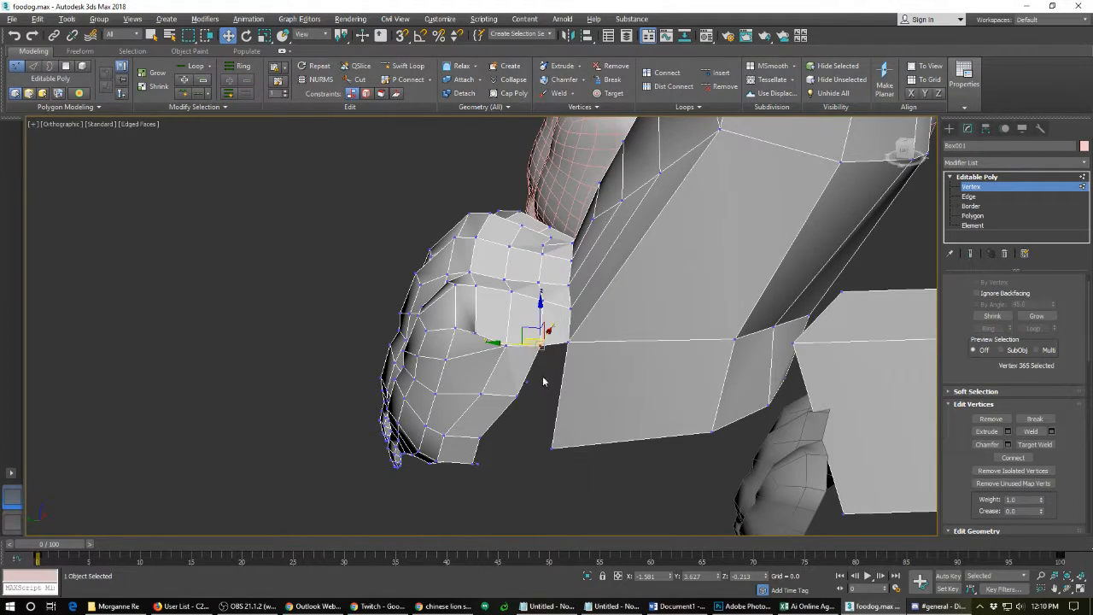
pyautogui.keyDown('alt'); pyautogui.moveTo(529, 399); pyautogui.dragTo(530, 314, button='middle'); pyautogui.keyUp('alt')
pyautogui.keyDown('ctrl'); pyautogui.click(484, 483); pyautogui.keyUp('ctrl')
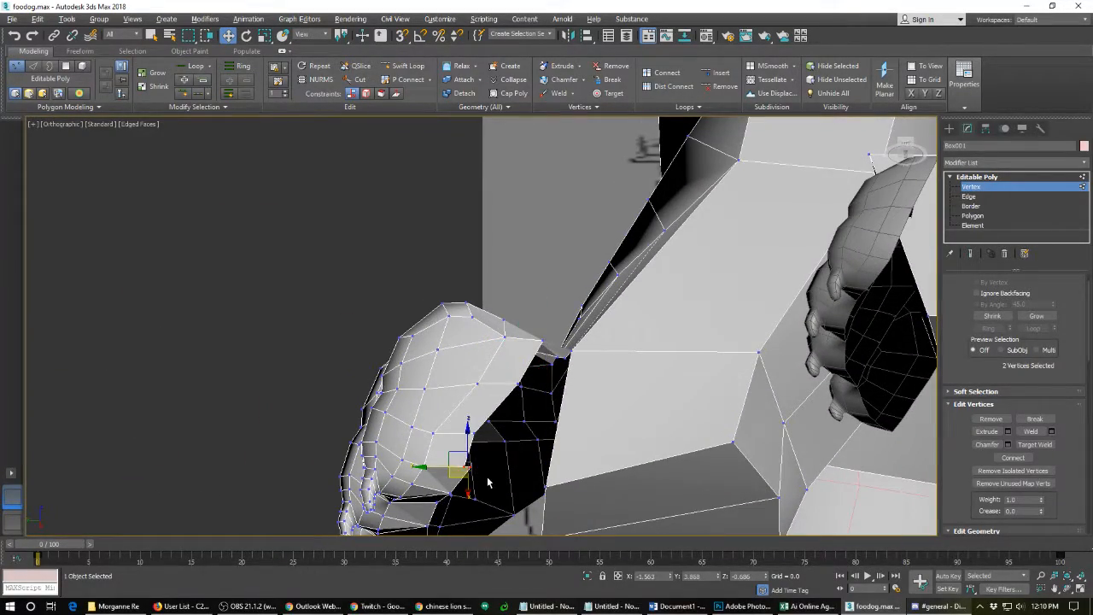
pyautogui.hotkey('ctrl', 'alt', 'c')
pyautogui.keyDown('alt'); pyautogui.moveTo(502, 412); pyautogui.dragTo(505, 445, button='middle'); pyautogui.keyUp('alt')
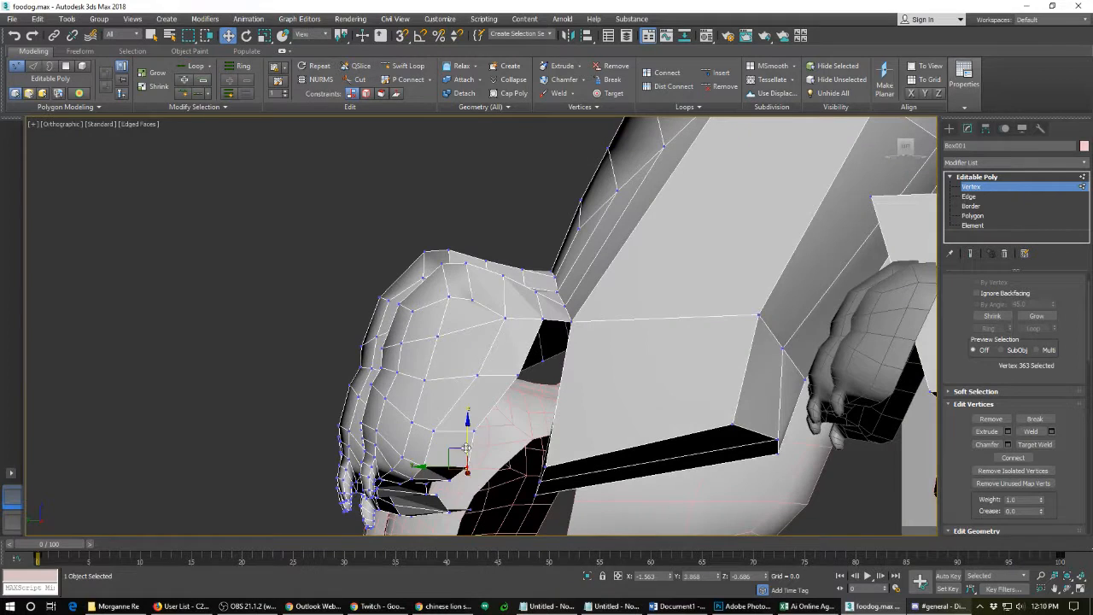
# - Collapse the two lower border edges of the side strip and remove the leftover inner edge beside them
pyautogui.press('2')
pyautogui.click(472, 445)
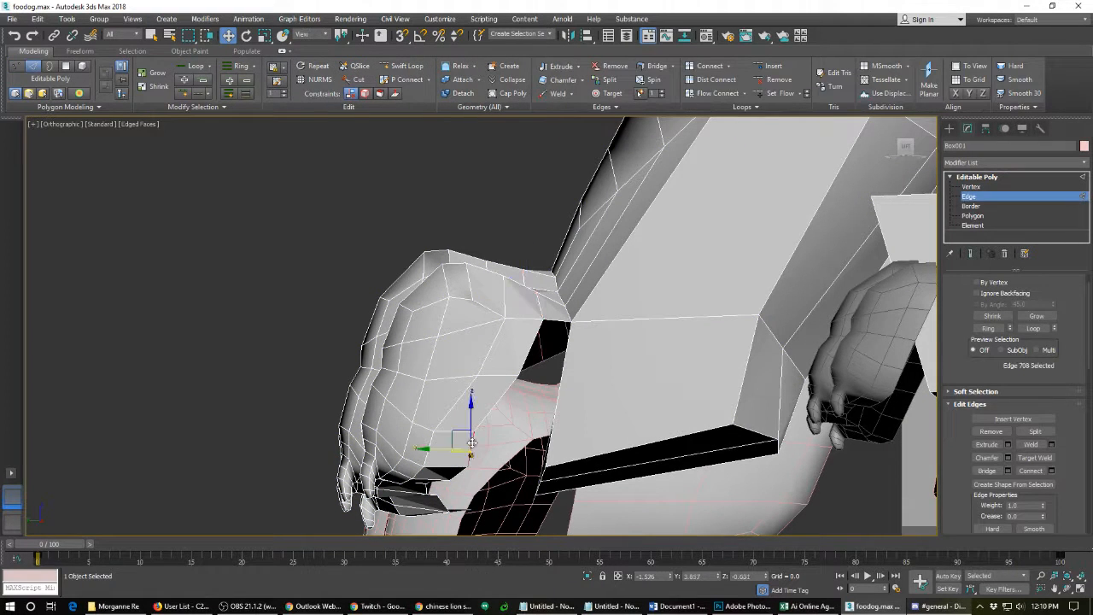
pyautogui.keyDown('ctrl'); pyautogui.click(505, 394); pyautogui.keyUp('ctrl')
pyautogui.hotkey('ctrl', 'alt', 'c')
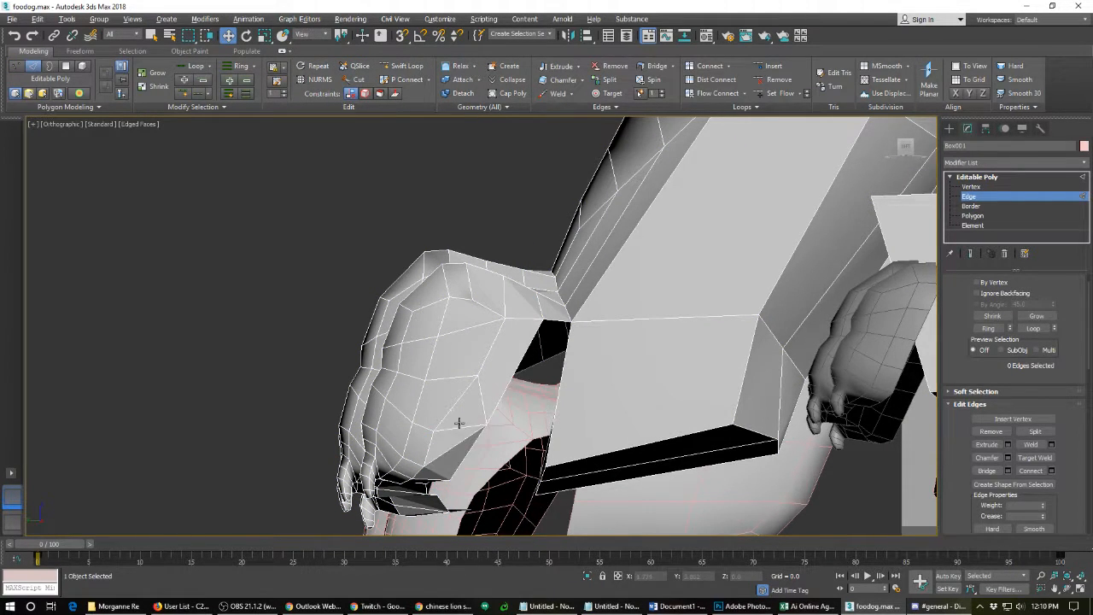
pyautogui.keyDown('alt'); pyautogui.moveTo(461, 423); pyautogui.dragTo(476, 431, button='middle'); pyautogui.keyUp('alt')
pyautogui.click(511, 445)
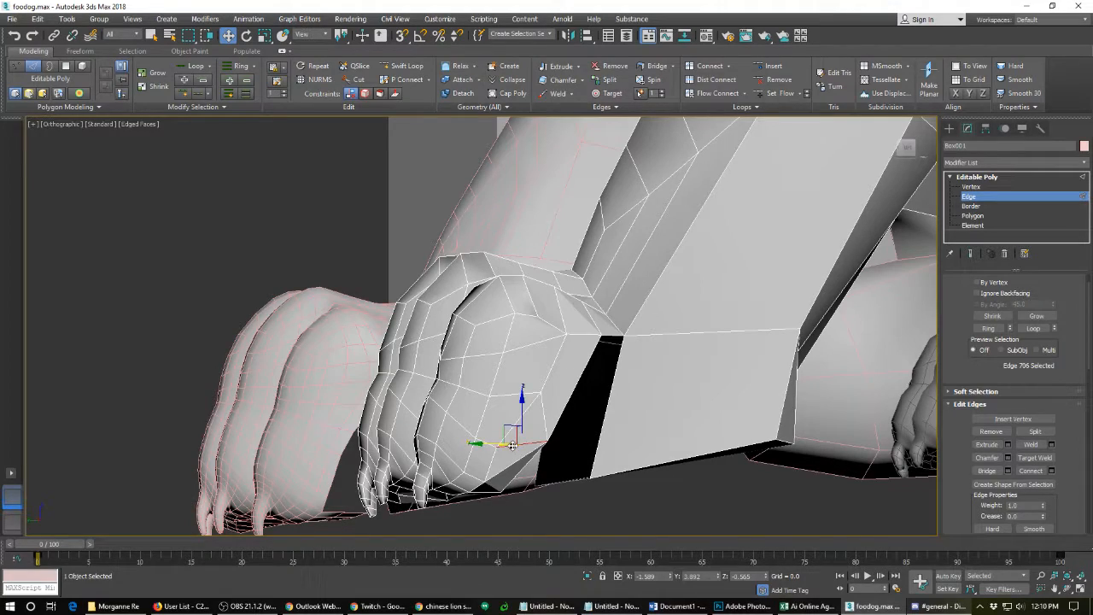
pyautogui.hotkey('ctrl', 'alt', 'c')
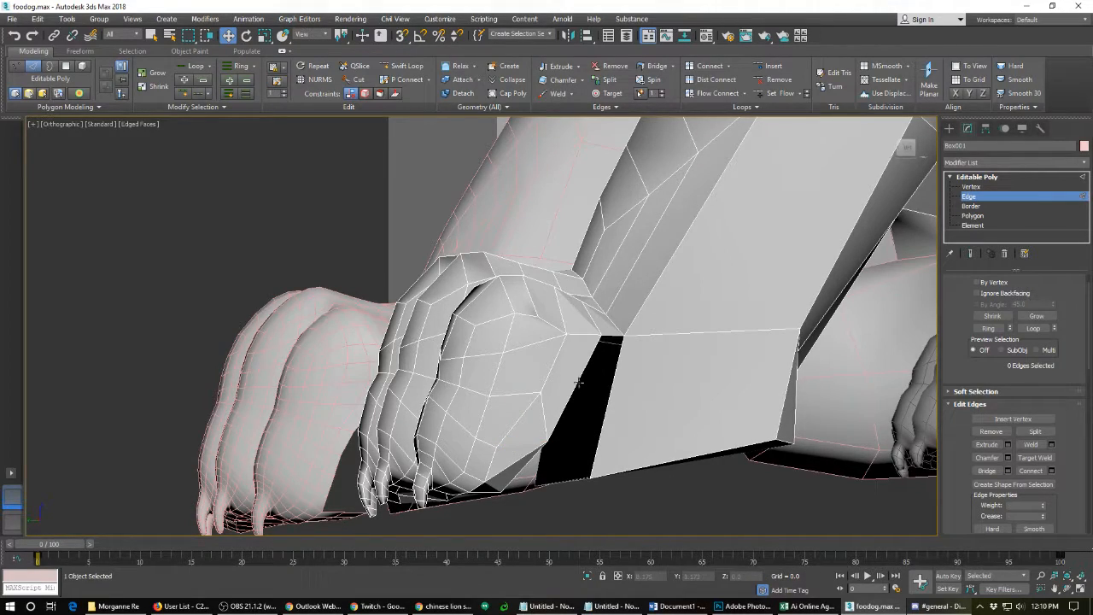
# - Select the eight free border edges of the strip under the toes and extrude them further toward the wrist
pyautogui.keyDown('alt'); pyautogui.moveTo(469, 358); pyautogui.dragTo(495, 475, button='middle'); pyautogui.keyUp('alt')
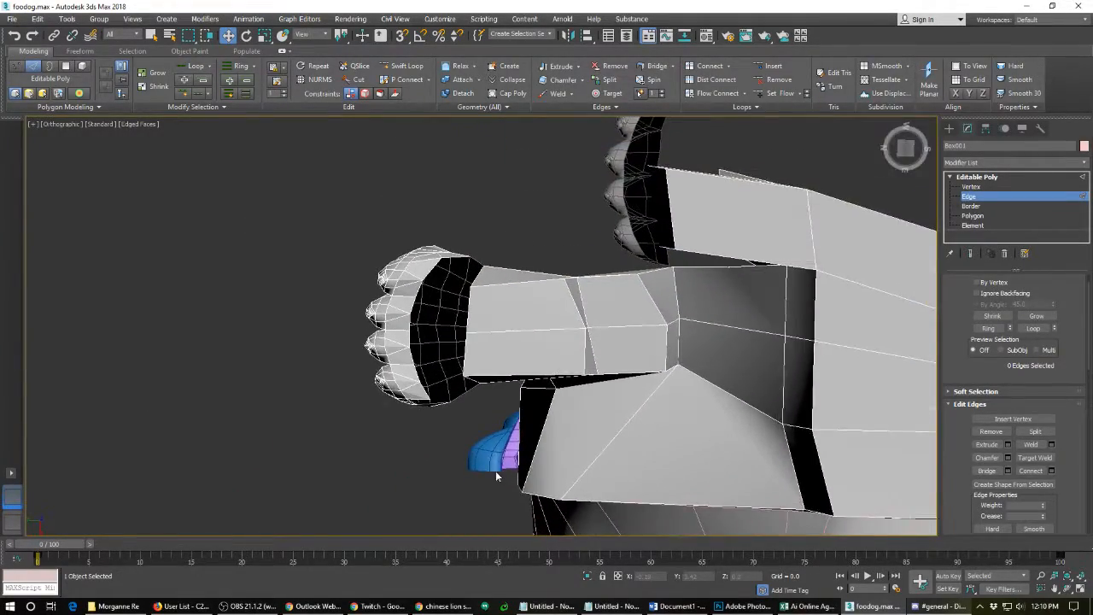
pyautogui.scroll(3, 453, 410)
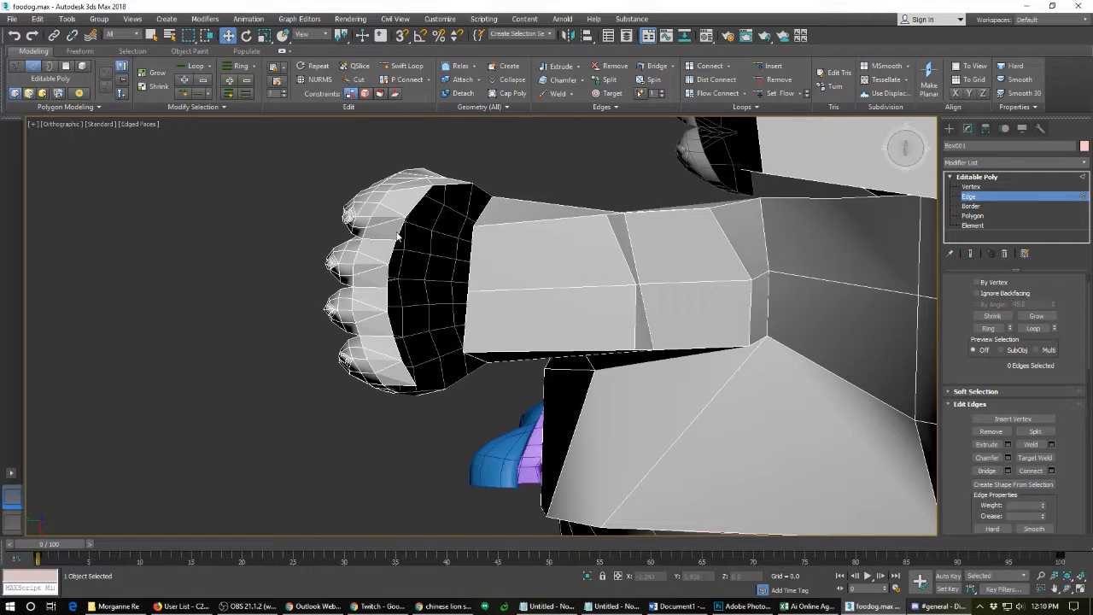
pyautogui.click(399, 227)
pyautogui.keyDown('ctrl'); pyautogui.click(416, 207); pyautogui.keyUp('ctrl')
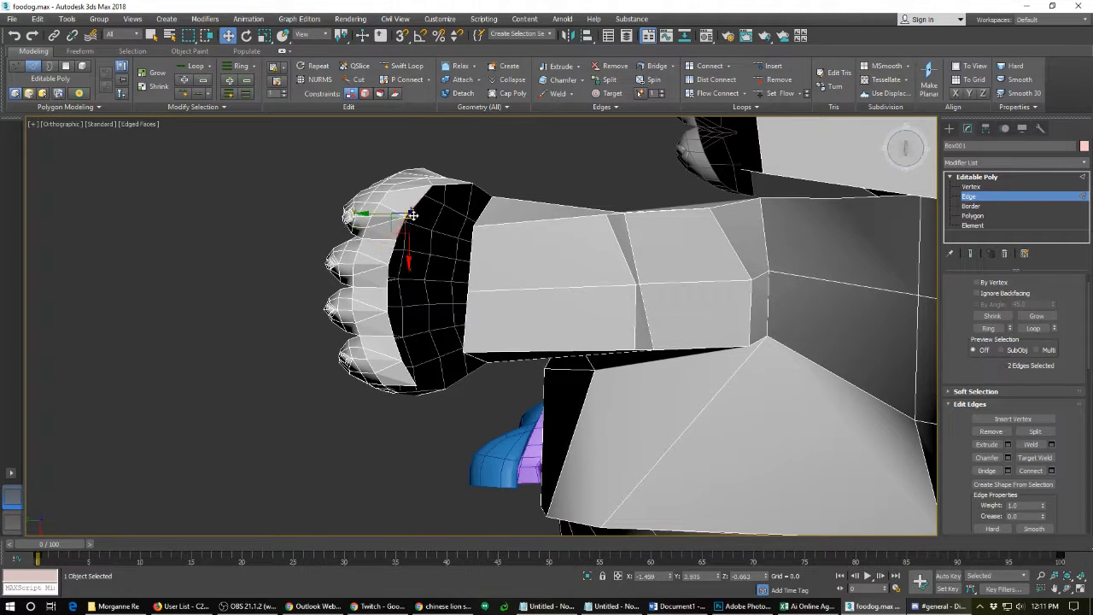
pyautogui.keyDown('ctrl'); pyautogui.click(394, 270); pyautogui.keyUp('ctrl')
pyautogui.keyDown('ctrl'); pyautogui.click(390, 286); pyautogui.keyUp('ctrl')
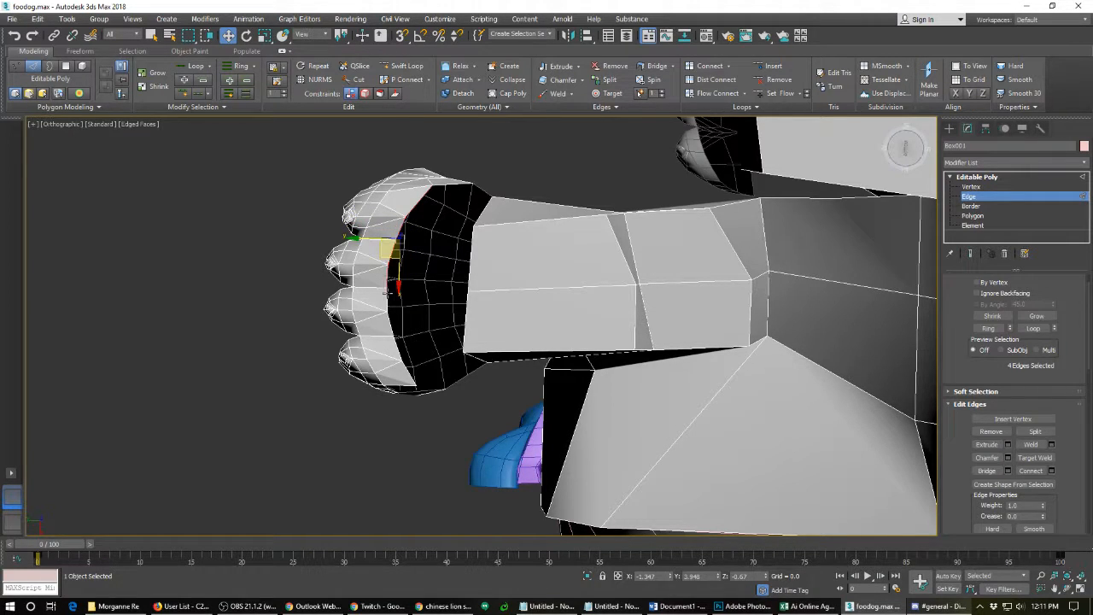
pyautogui.keyDown('ctrl'); pyautogui.click(392, 298); pyautogui.keyUp('ctrl')
pyautogui.keyDown('ctrl'); pyautogui.click(393, 345); pyautogui.keyUp('ctrl')
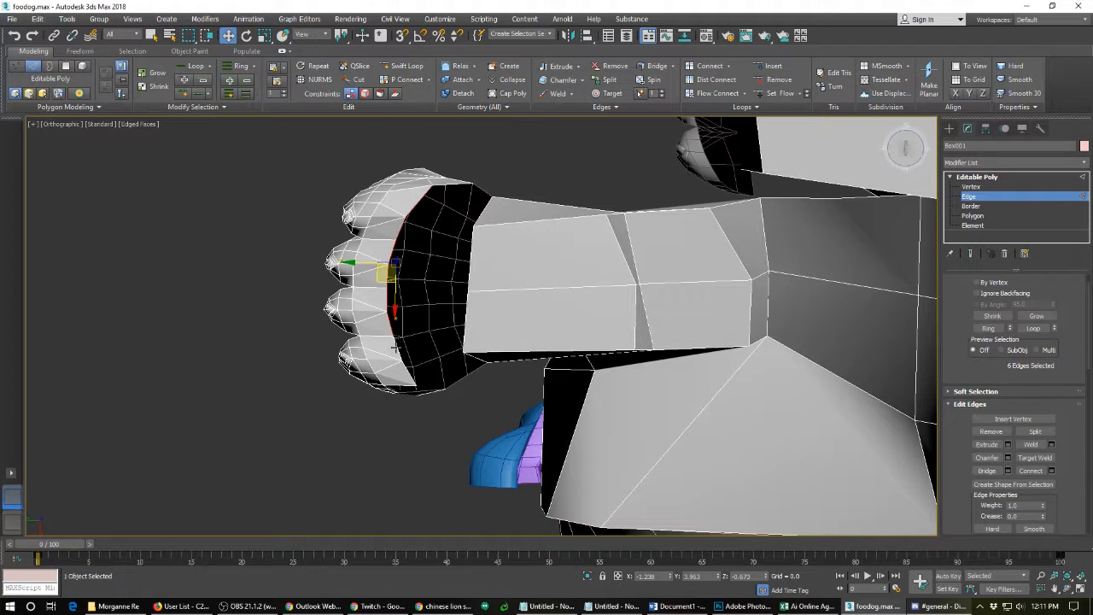
pyautogui.keyDown('ctrl'); pyautogui.click(399, 354); pyautogui.keyUp('ctrl')
pyautogui.keyDown('ctrl'); pyautogui.click(408, 373); pyautogui.keyUp('ctrl')
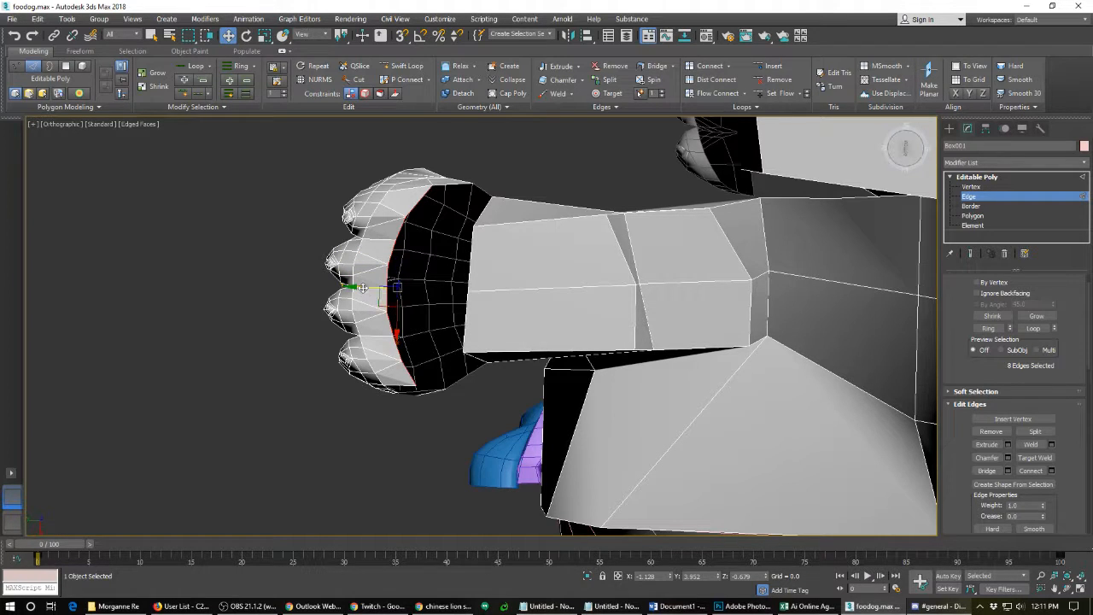
pyautogui.moveTo(362, 289); pyautogui.dragTo(401, 289)
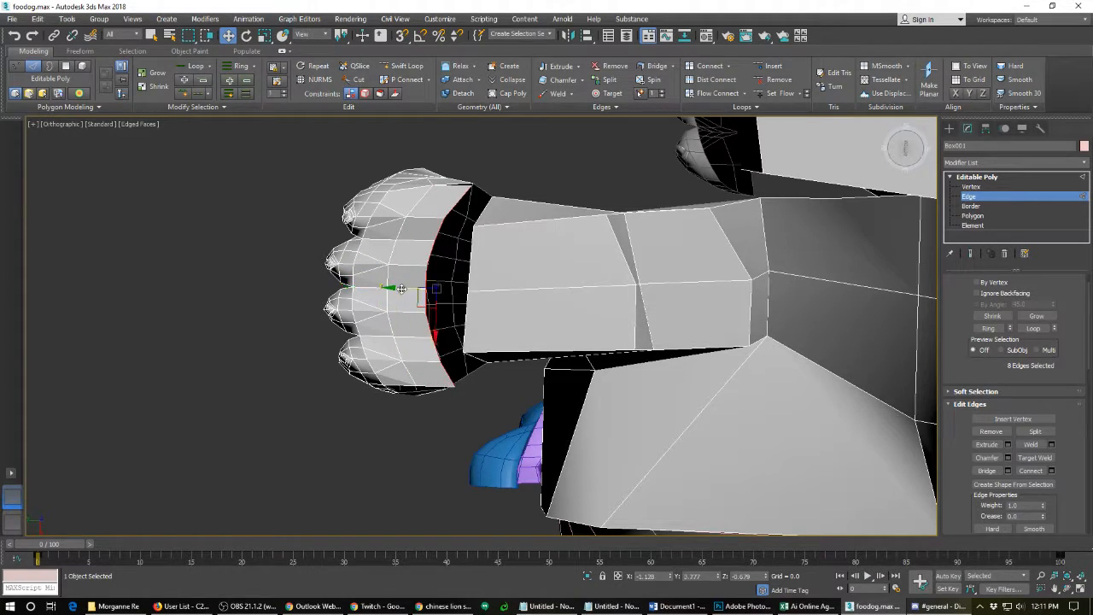
# - Collapse alternate border edges of the extruded strip under the toes to reduce its edge count
pyautogui.click(425, 301)
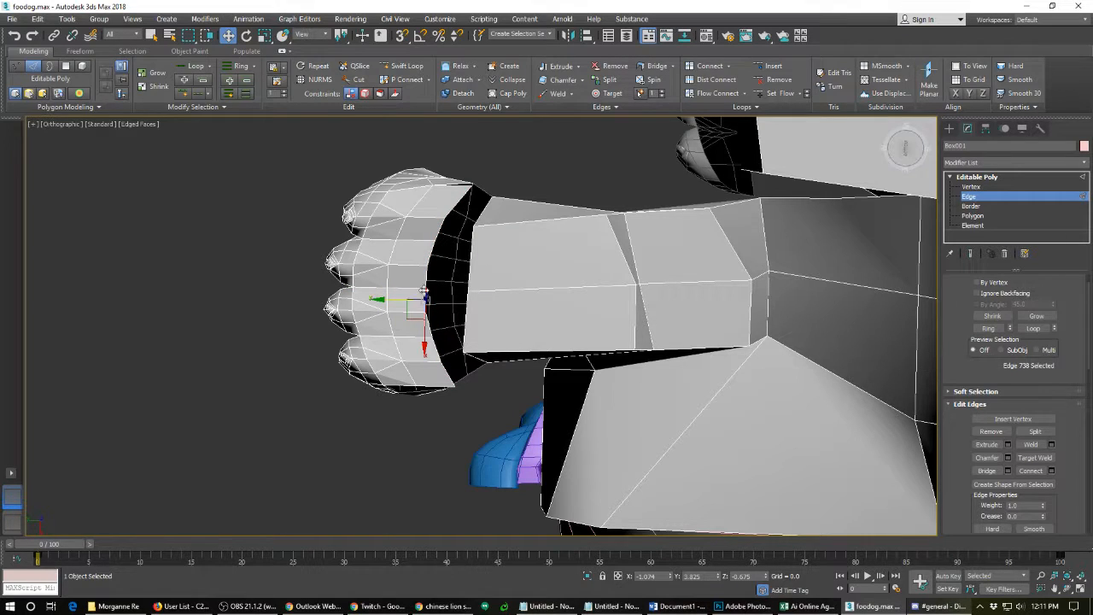
pyautogui.keyDown('ctrl'); pyautogui.click(425, 279); pyautogui.keyUp('ctrl')
pyautogui.click(443, 297)
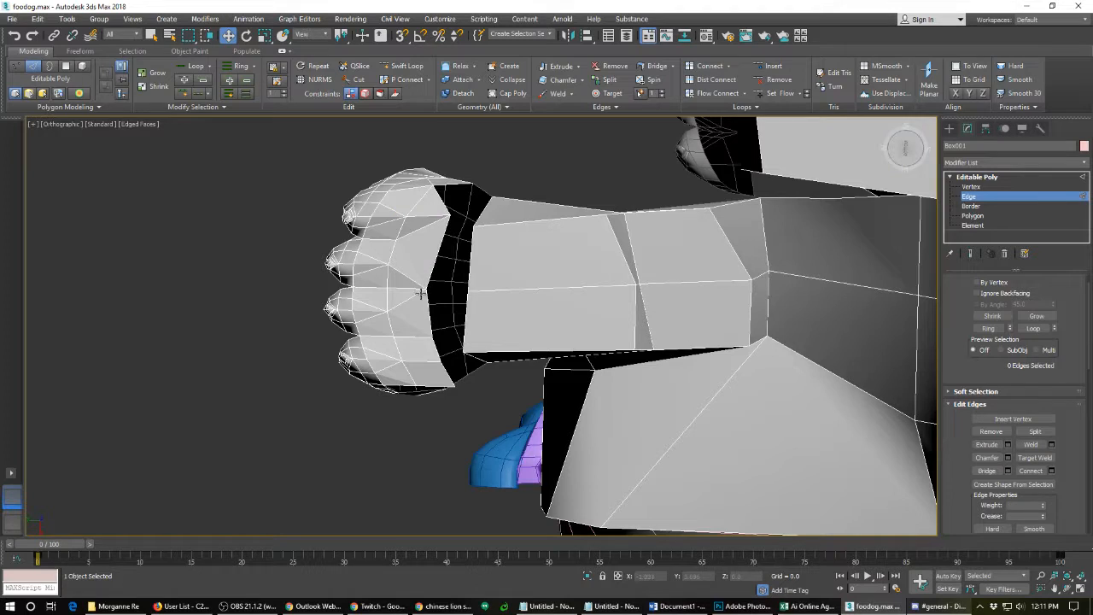
pyautogui.click(437, 353)
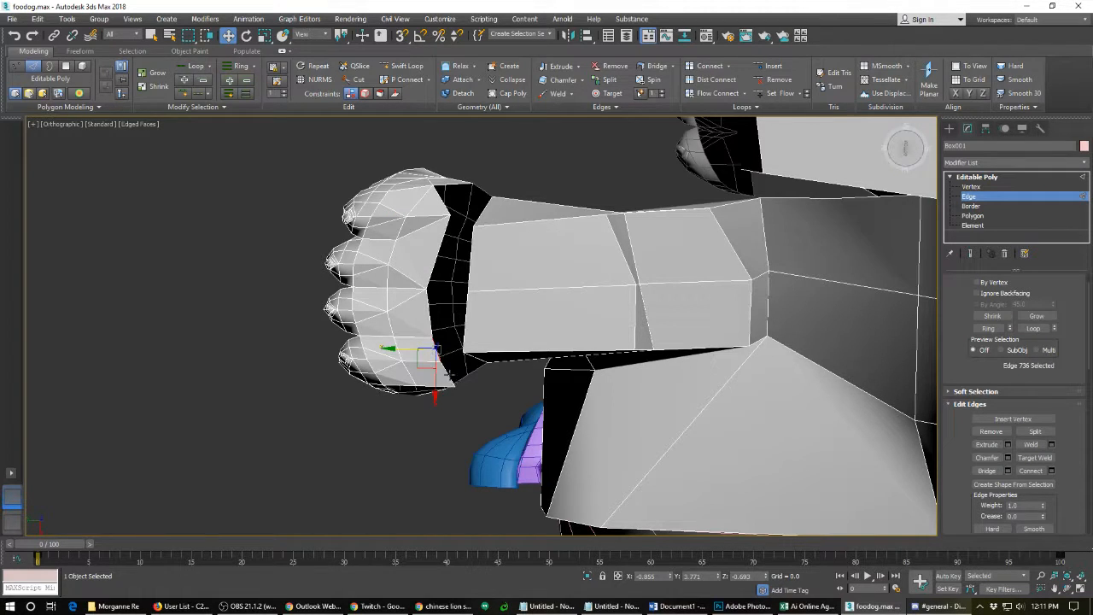
pyautogui.click(461, 373)
# - Remove the three leftover inner edges running from the toes to the strip's border under the paw
pyautogui.click(420, 361)
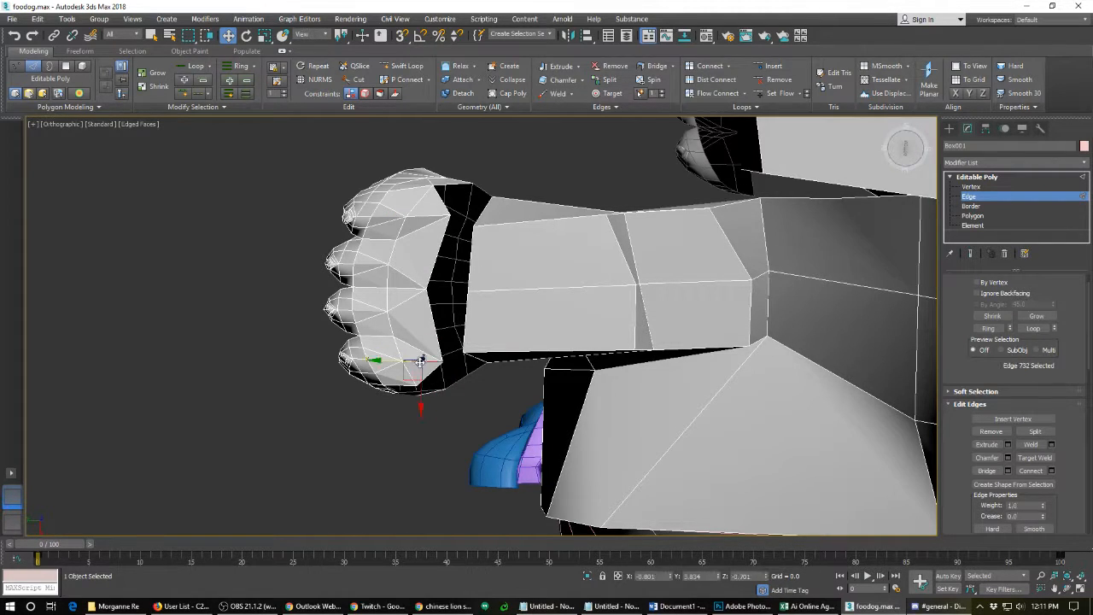
pyautogui.keyDown('ctrl'); pyautogui.click(409, 287); pyautogui.keyUp('ctrl')
pyautogui.keyDown('ctrl'); pyautogui.click(422, 219); pyautogui.keyUp('ctrl')
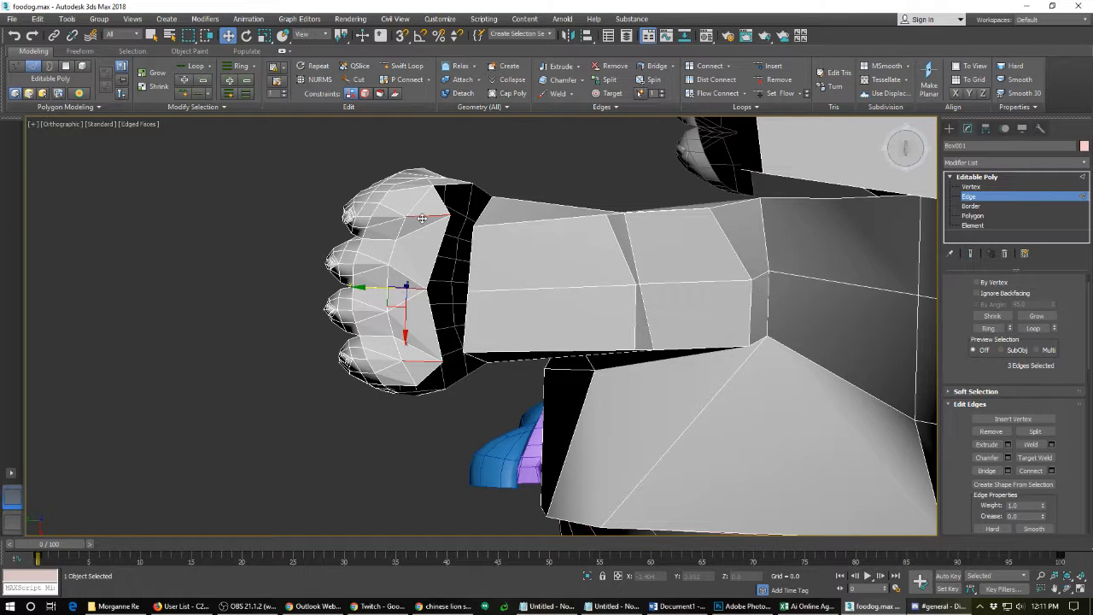
pyautogui.hotkey('ctrl', 'd')
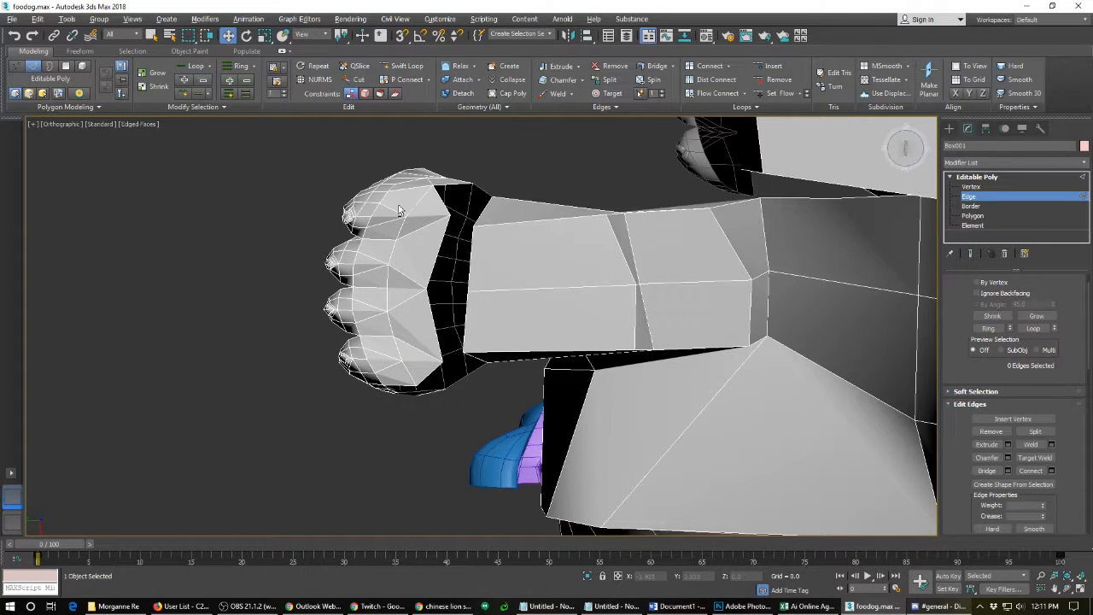
# - Collapse three border vertices under the paw with the matching vertices on the leg's lower end to close the underside gap
pyautogui.keyDown('alt'); pyautogui.moveTo(401, 305); pyautogui.dragTo(415, 344, button='middle'); pyautogui.keyUp('alt')
pyautogui.scroll(3, 416, 345)
pyautogui.keyDown('alt'); pyautogui.moveTo(525, 244); pyautogui.dragTo(418, 396, button='middle'); pyautogui.keyUp('alt')
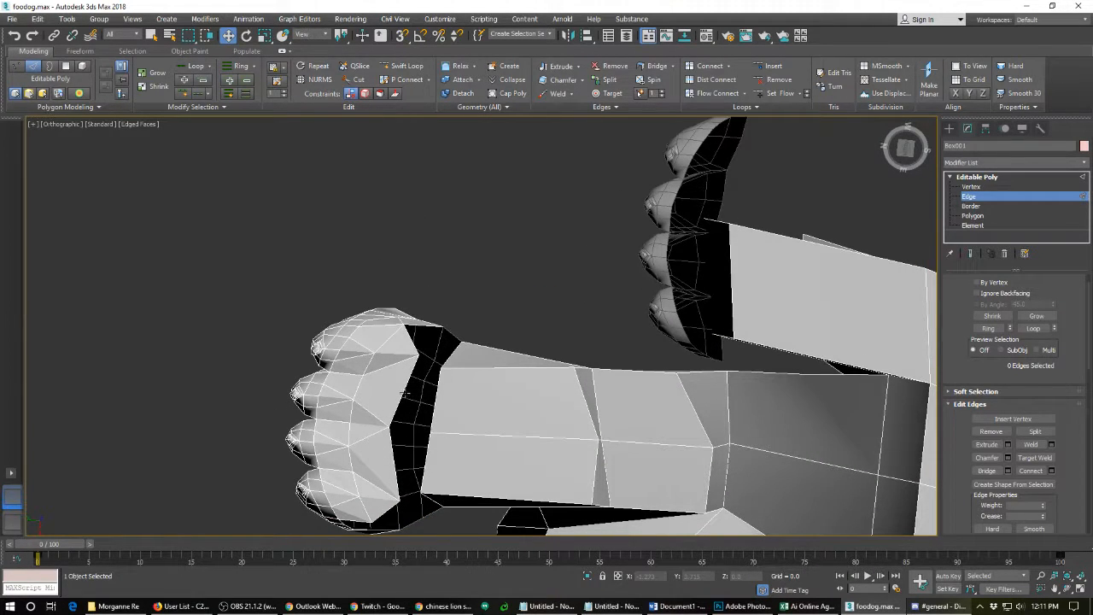
pyautogui.press('1')
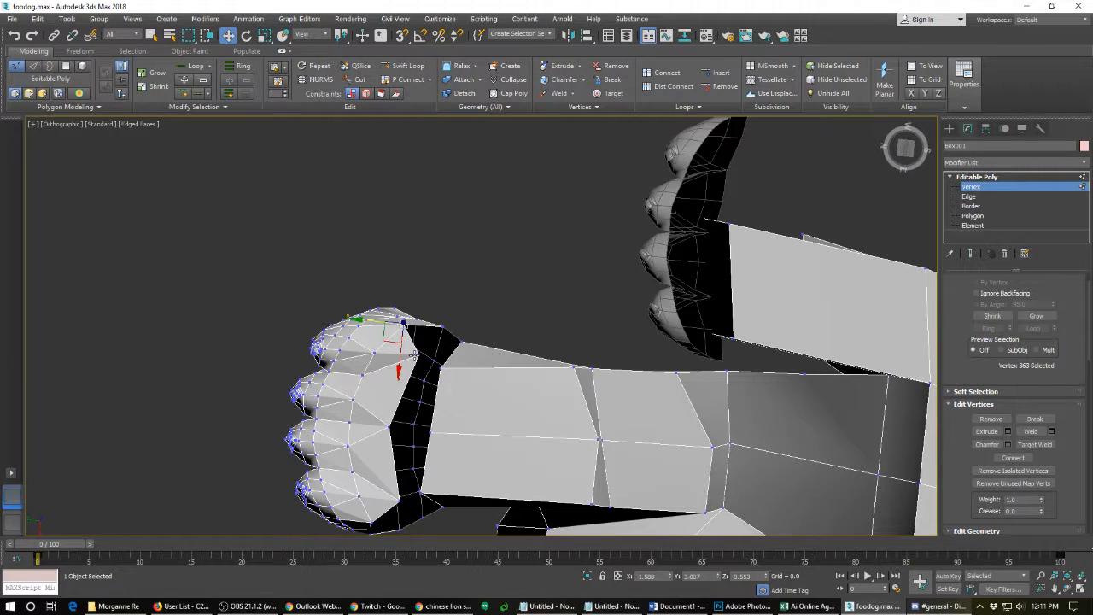
pyautogui.click(418, 353)
pyautogui.keyDown('ctrl'); pyautogui.click(442, 370); pyautogui.keyUp('ctrl')
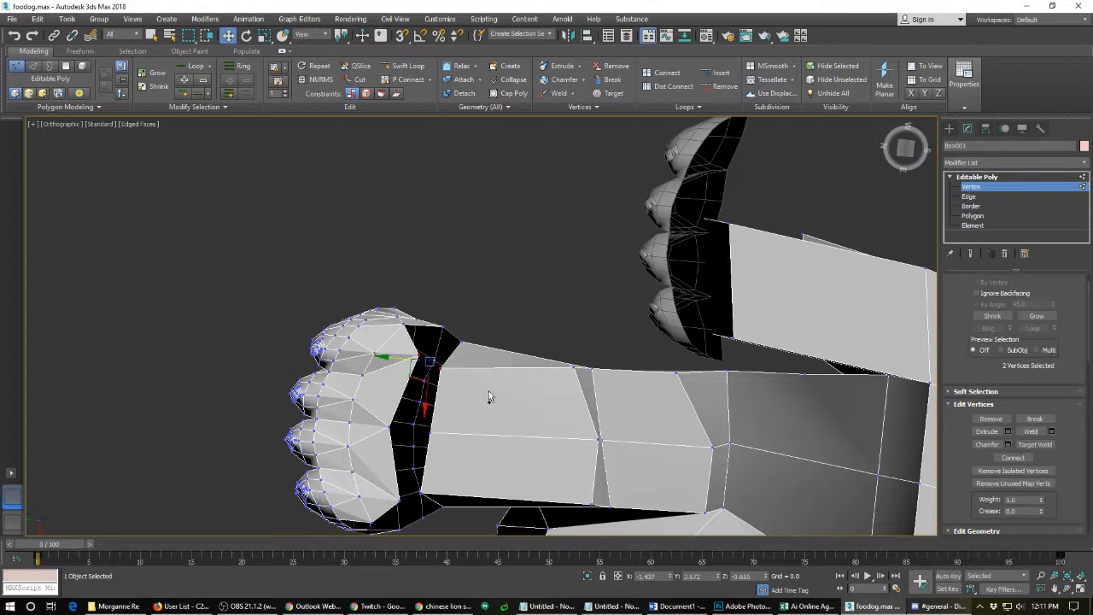
pyautogui.hotkey('ctrl', 'alt', 'c')
pyautogui.click(390, 427)
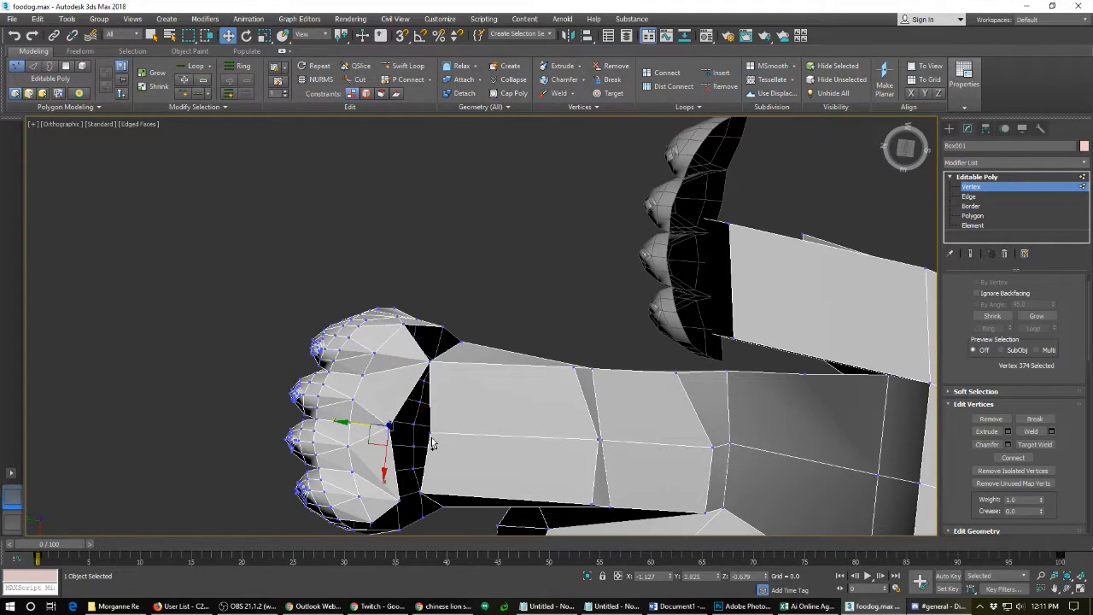
pyautogui.keyDown('ctrl'); pyautogui.click(430, 433); pyautogui.keyUp('ctrl')
pyautogui.hotkey('ctrl', 'alt', 'c')
pyautogui.click(406, 510)
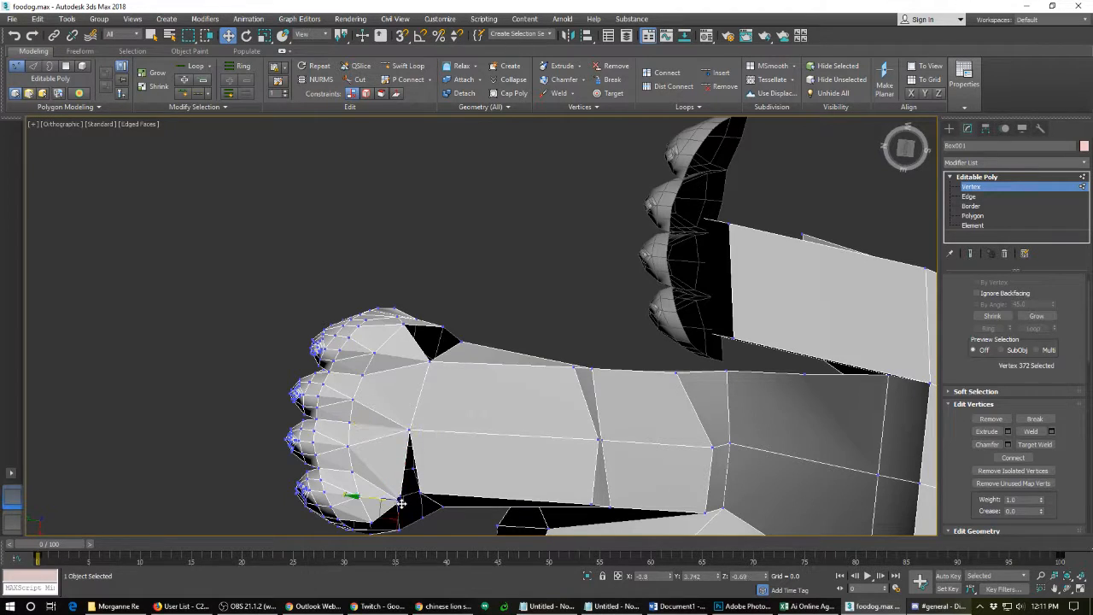
pyautogui.keyDown('ctrl'); pyautogui.click(420, 495); pyautogui.keyUp('ctrl')
pyautogui.hotkey('ctrl', 'alt', 'c')
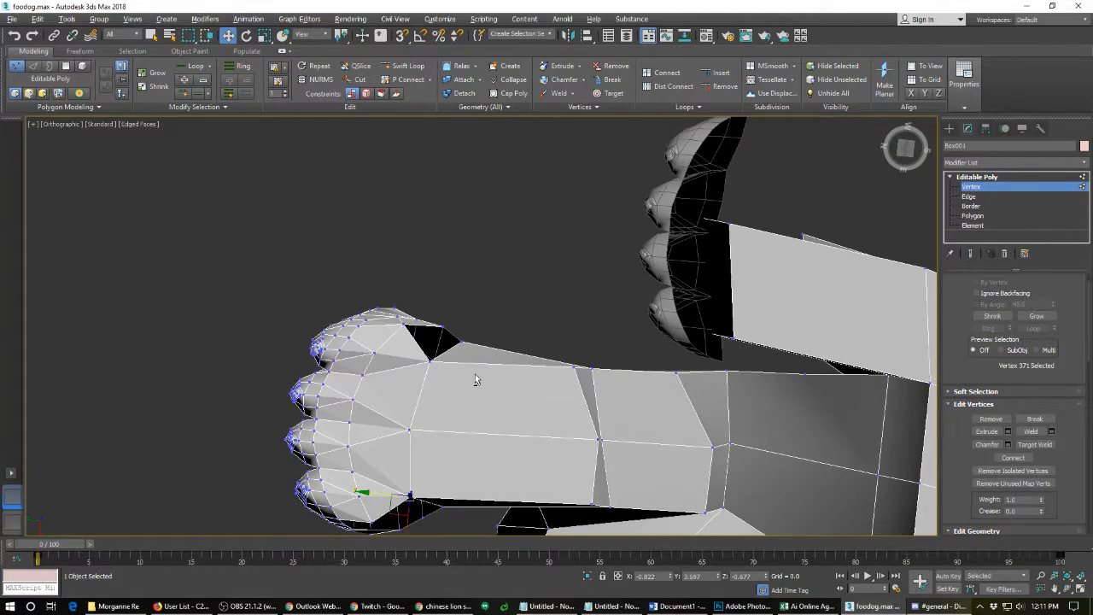
# - Bridge the open edges between the side of the paw and the lower leg
pyautogui.keyDown('alt'); pyautogui.moveTo(476, 379); pyautogui.dragTo(464, 471, button='middle'); pyautogui.keyUp('alt')
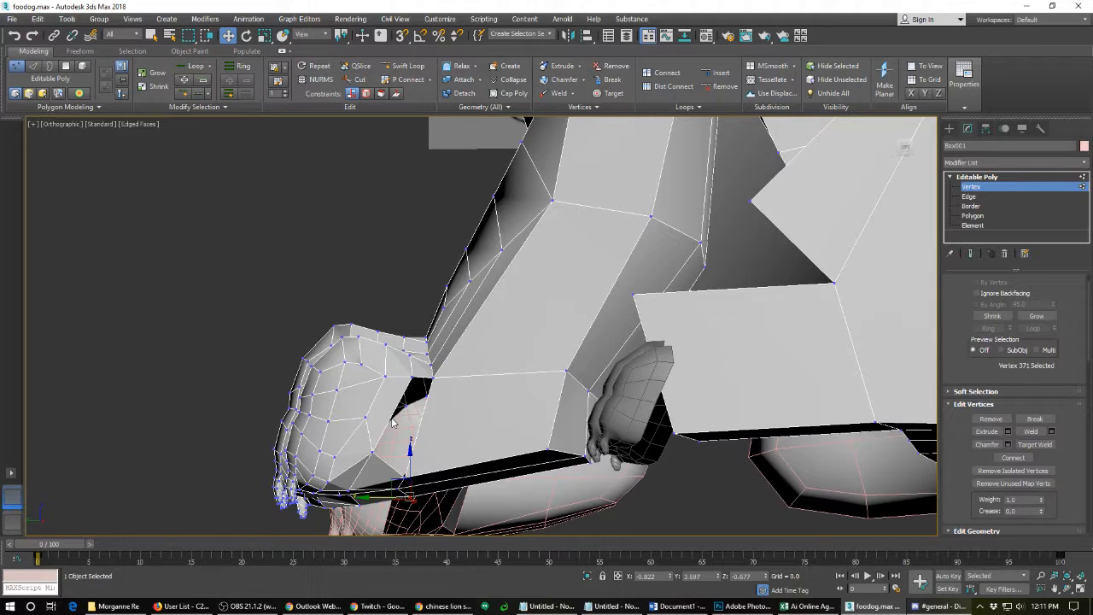
pyautogui.press('2')
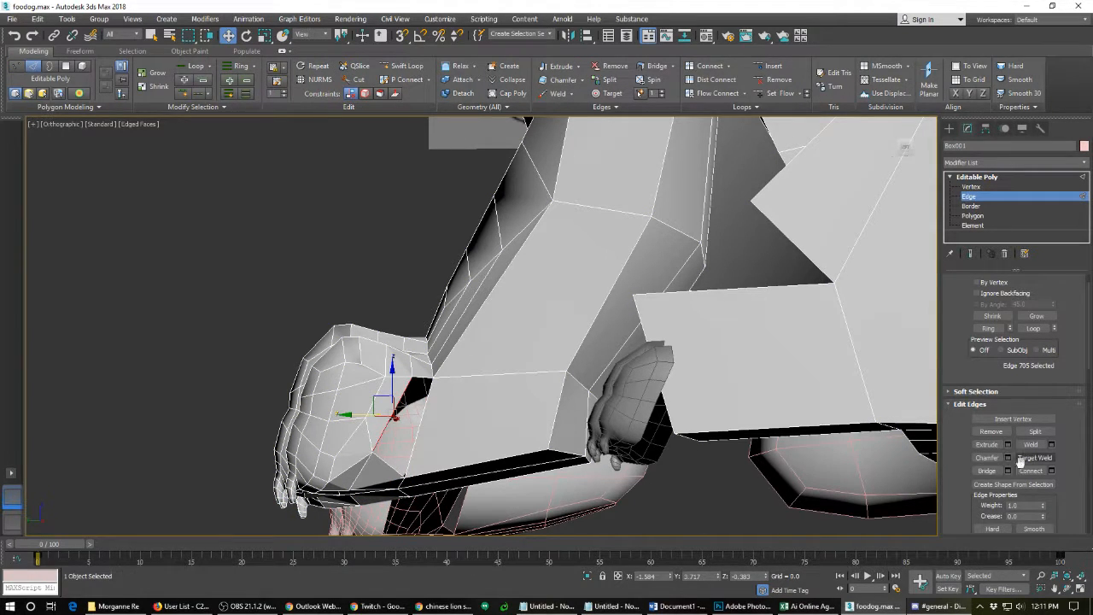
pyautogui.click(995, 471)
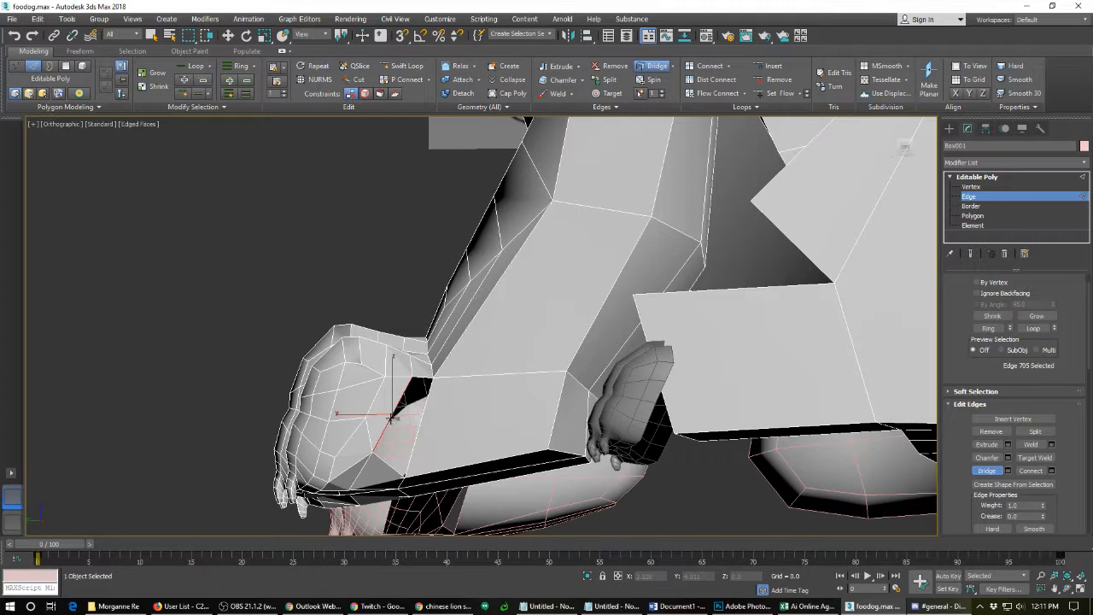
pyautogui.click(418, 429)
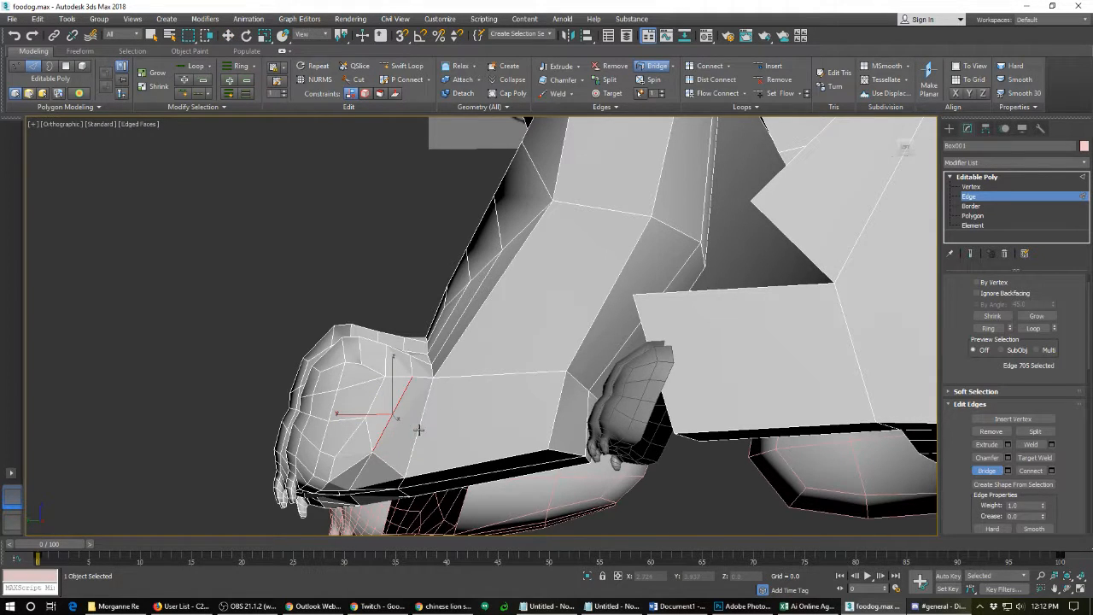
# - Select the two lower border edges on the paw's opposite side and extrude them toward the leg
pyautogui.keyDown('alt'); pyautogui.moveTo(521, 399); pyautogui.dragTo(502, 457, button='middle'); pyautogui.keyUp('alt')
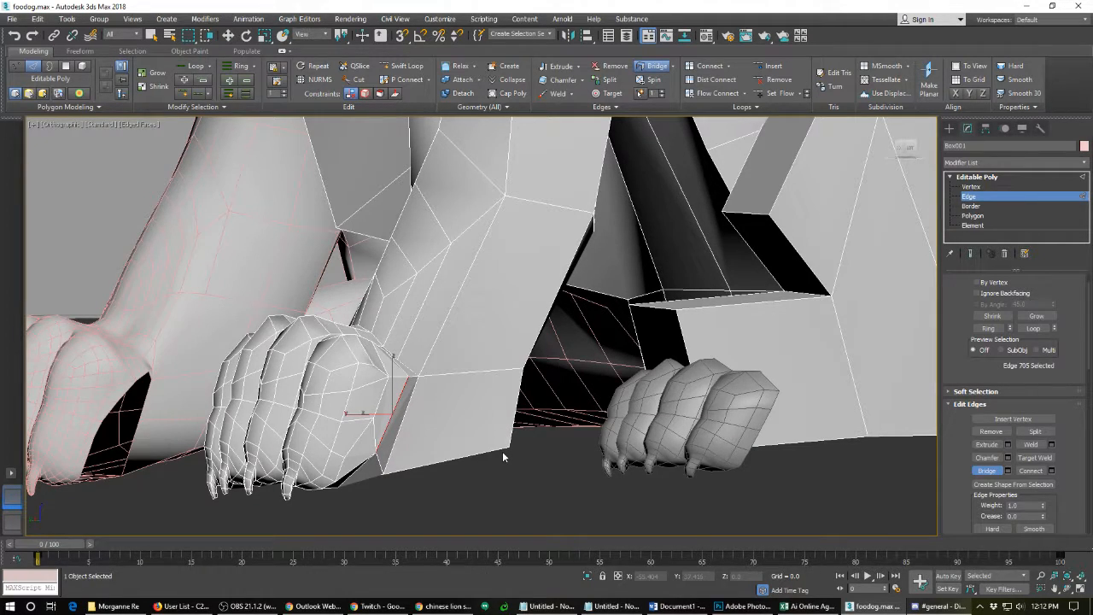
pyautogui.keyDown('alt'); pyautogui.moveTo(361, 339); pyautogui.dragTo(612, 334, button='middle'); pyautogui.keyUp('alt')
pyautogui.keyDown('alt'); pyautogui.moveTo(401, 372); pyautogui.dragTo(518, 341, button='middle'); pyautogui.keyUp('alt')
pyautogui.scroll(2, 548, 363)
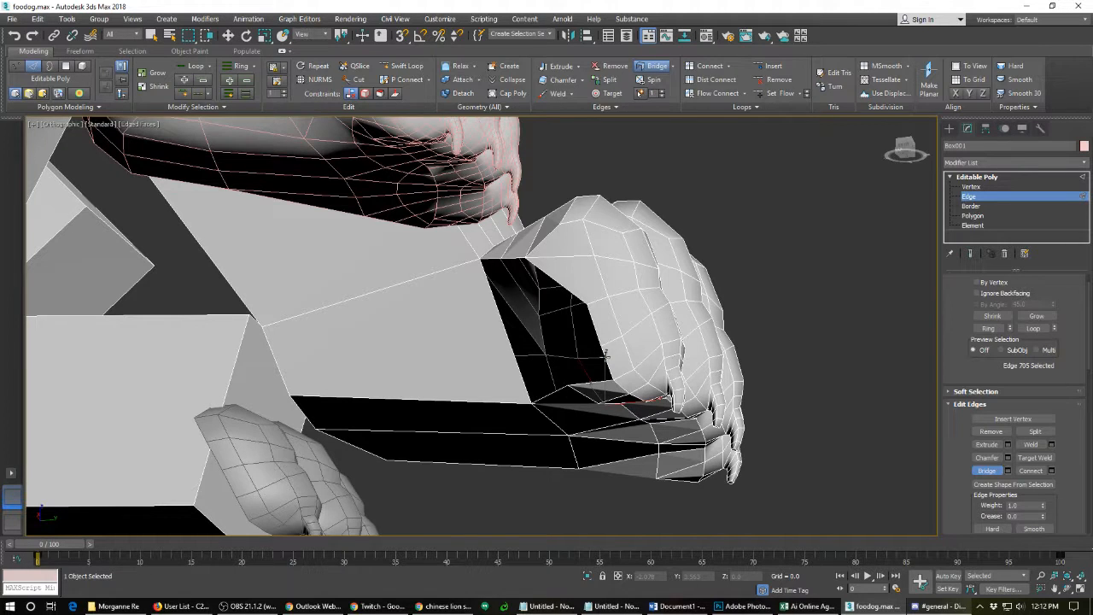
pyautogui.press('w')
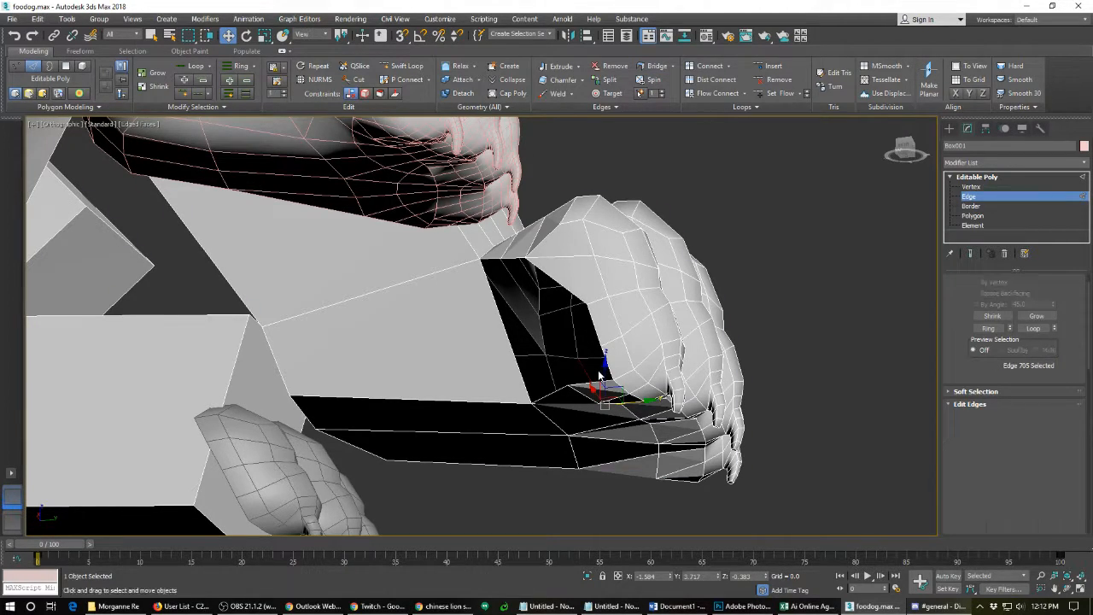
pyautogui.press('2')
pyautogui.press('2')
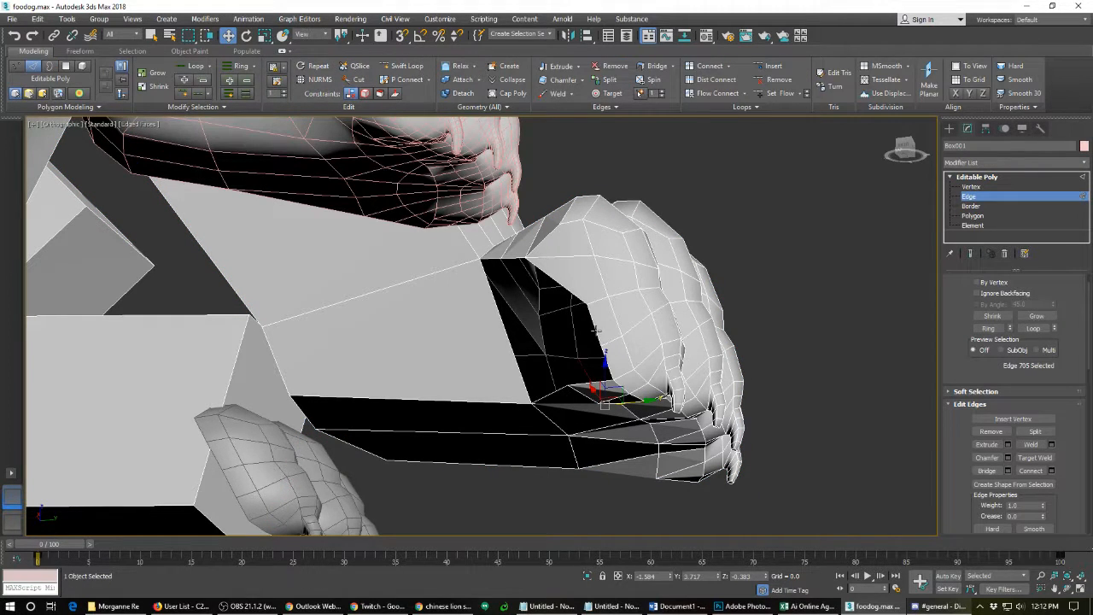
pyautogui.click(596, 330)
pyautogui.keyDown('shift'); pyautogui.click(610, 366); pyautogui.keyUp('shift')
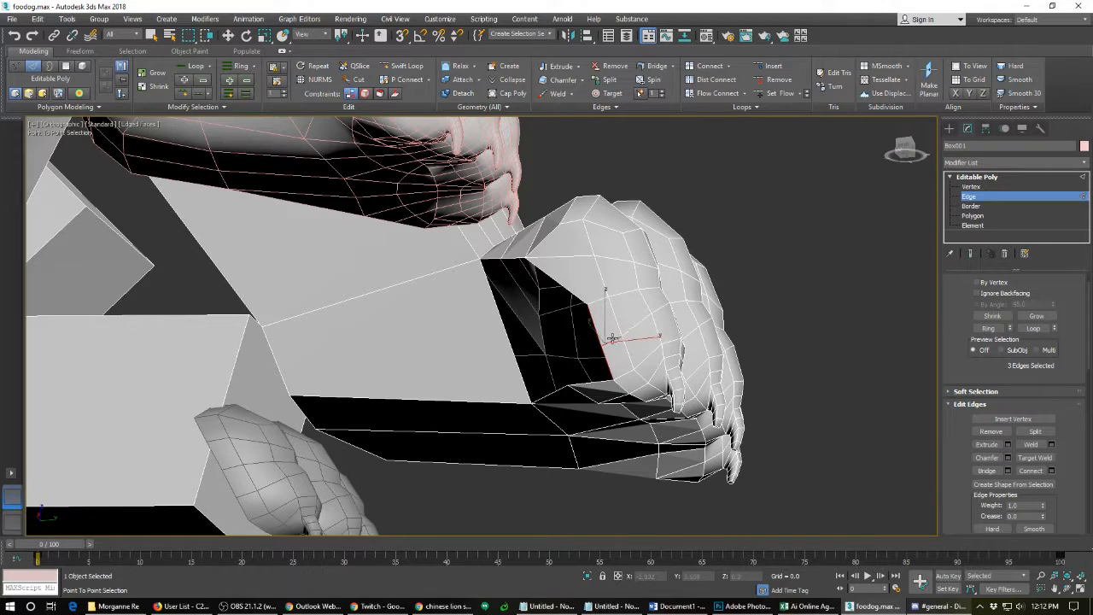
pyautogui.rightClick(612, 338)
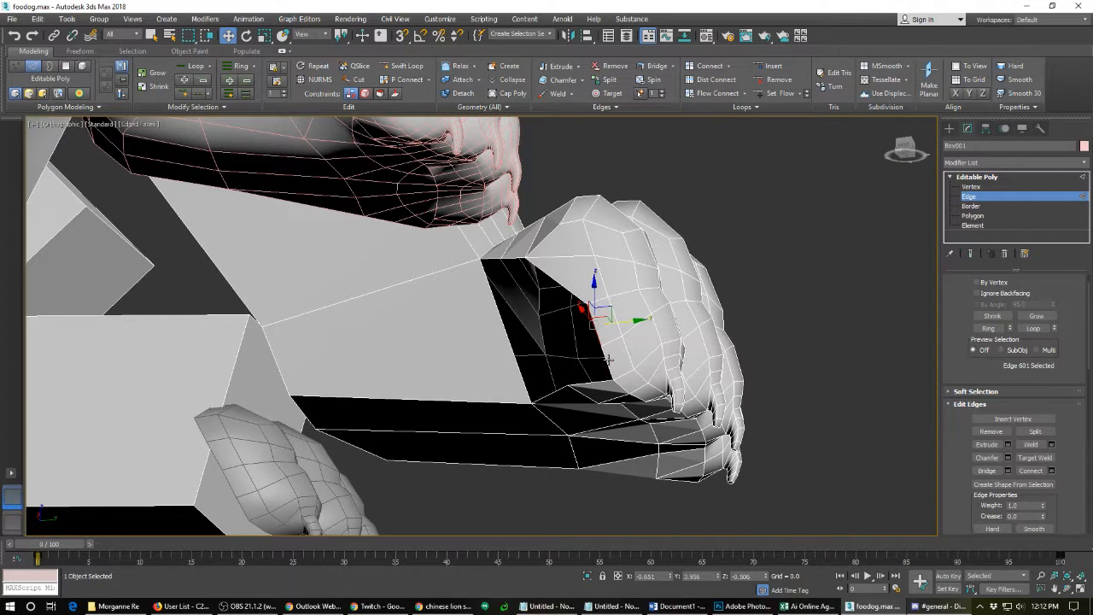
pyautogui.keyDown('ctrl'); pyautogui.click(608, 359); pyautogui.keyUp('ctrl')
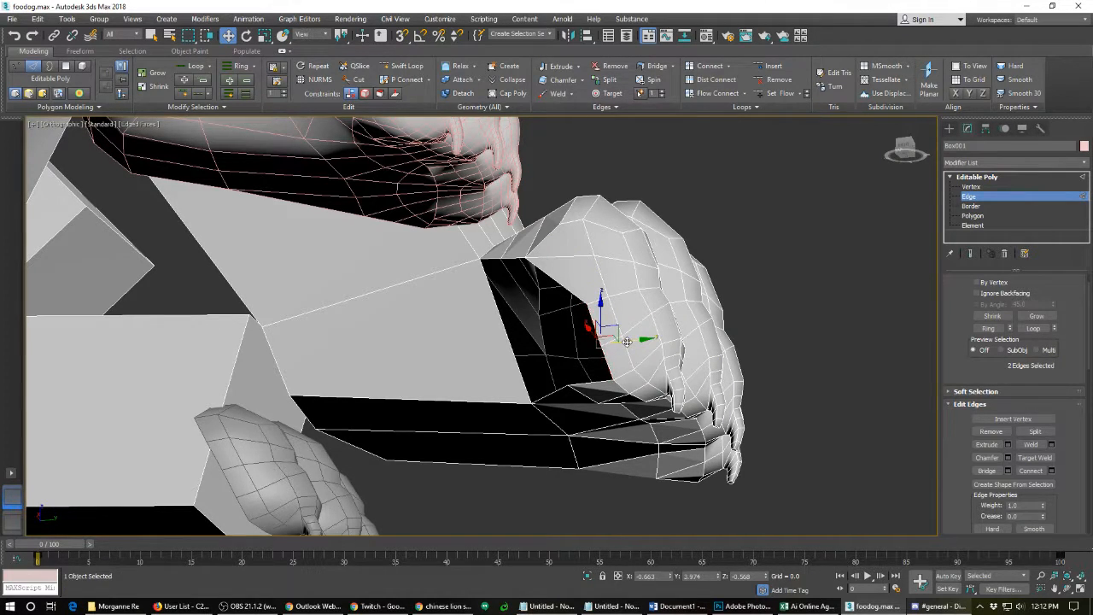
pyautogui.keyDown('shift'); pyautogui.moveTo(627, 342); pyautogui.dragTo(582, 345); pyautogui.keyUp('shift')
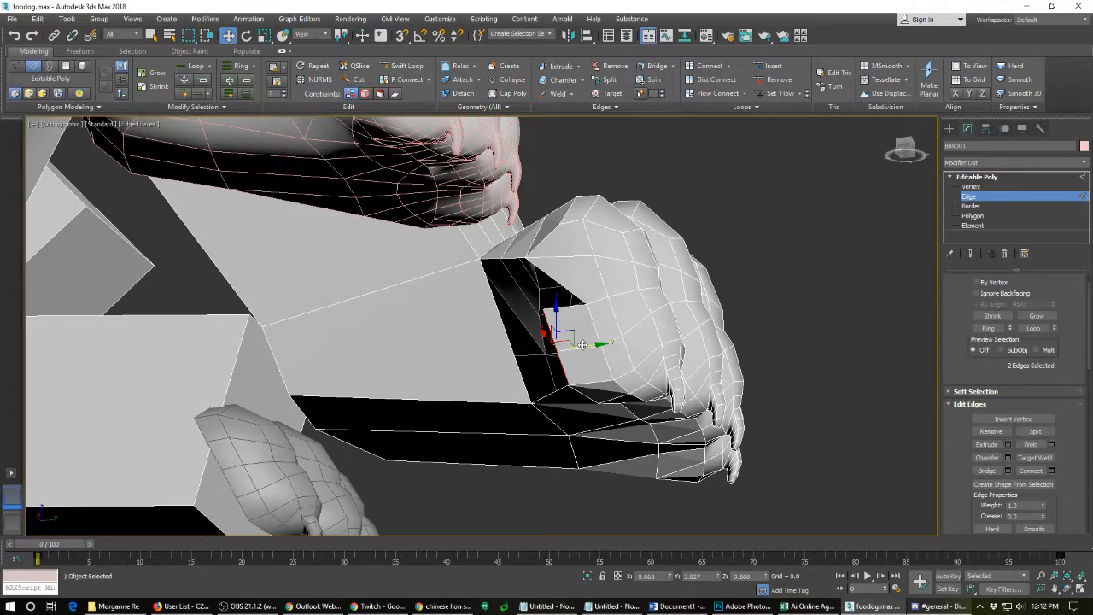
# - Collapse the new side strip's lower corner vertex with the middle vertex of its free border
pyautogui.moveTo(680, 335)
pyautogui.keyDown('alt'); pyautogui.mouseDown(button='middle')
pyautogui.moveTo(715, 329)
pyautogui.moveTo(707, 359)
pyautogui.moveTo(683, 351)
pyautogui.mouseUp(button='middle'); pyautogui.keyUp('alt')
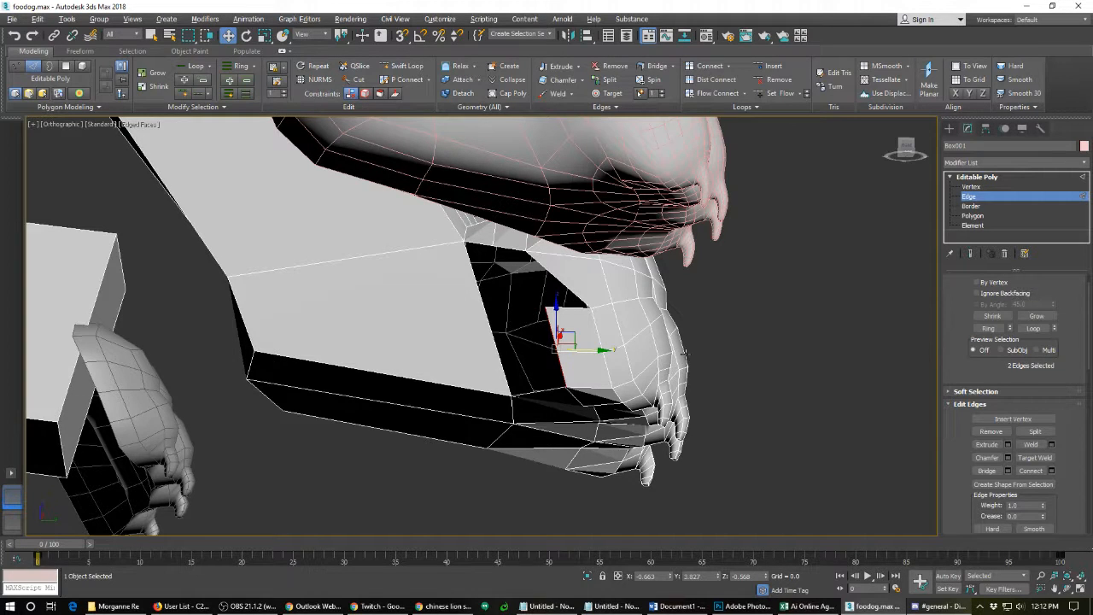
pyautogui.keyDown('alt'); pyautogui.moveTo(549, 363); pyautogui.dragTo(569, 352, button='middle'); pyautogui.keyUp('alt')
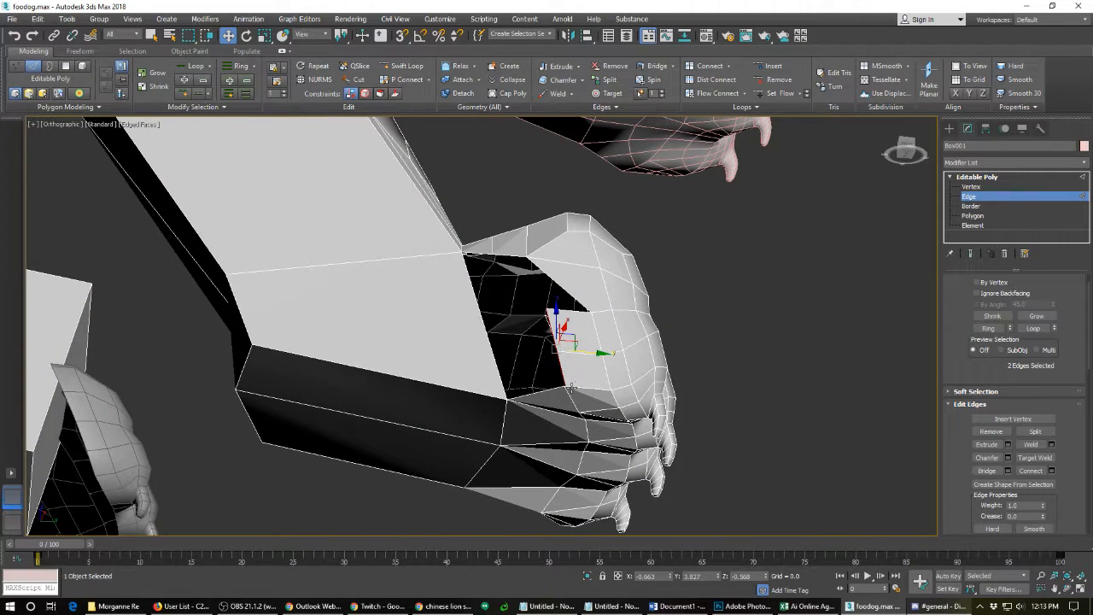
pyautogui.press('1')
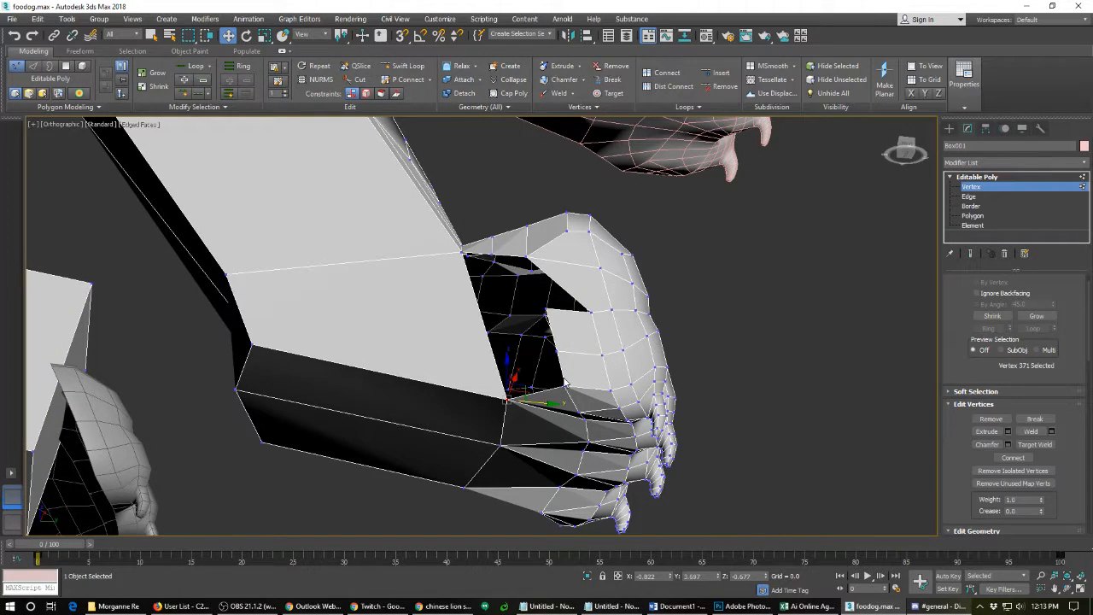
pyautogui.click(563, 386)
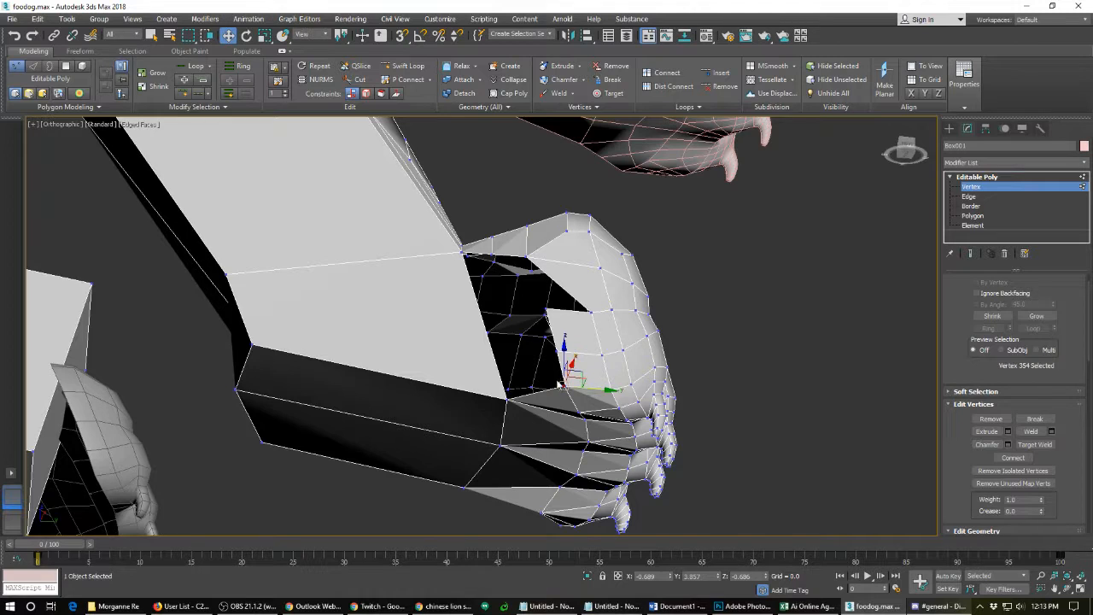
pyautogui.click(570, 391)
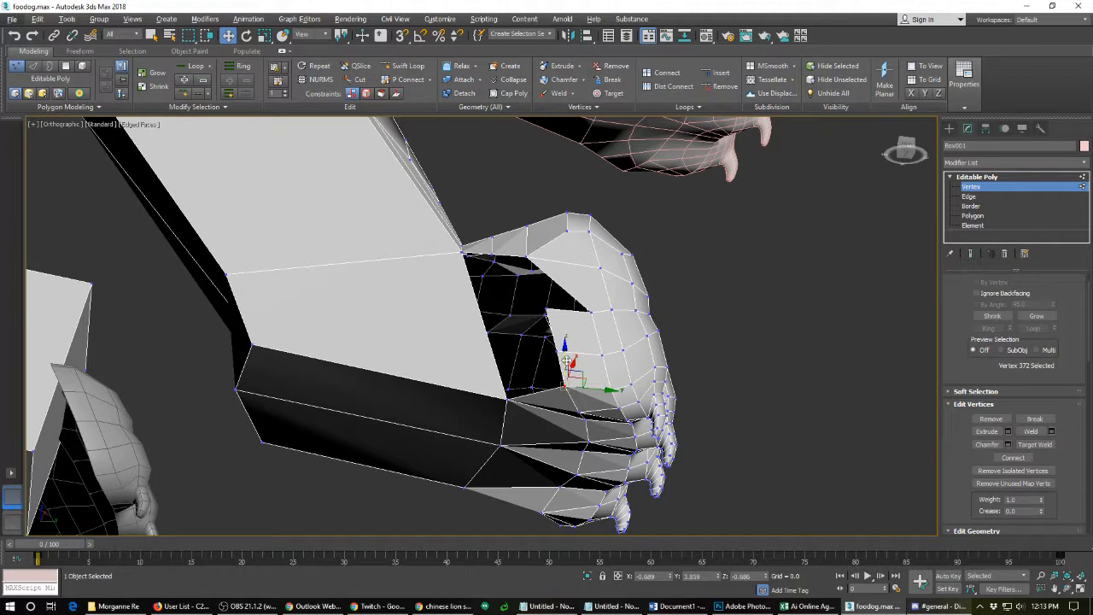
pyautogui.keyDown('ctrl'); pyautogui.click(561, 350); pyautogui.keyUp('ctrl')
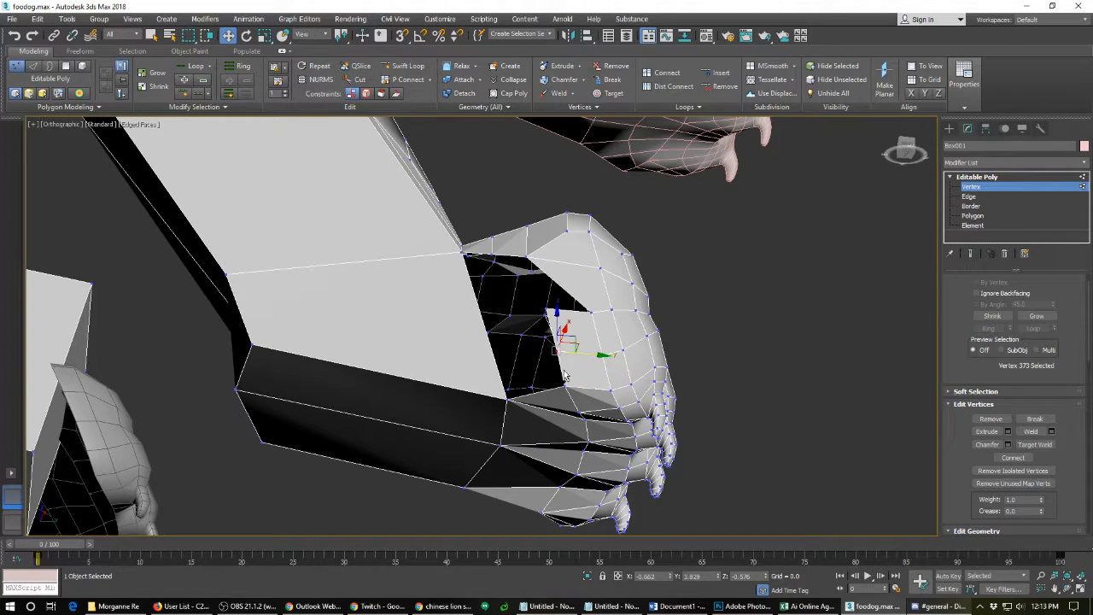
pyautogui.hotkey('ctrl', 'alt', 'c')
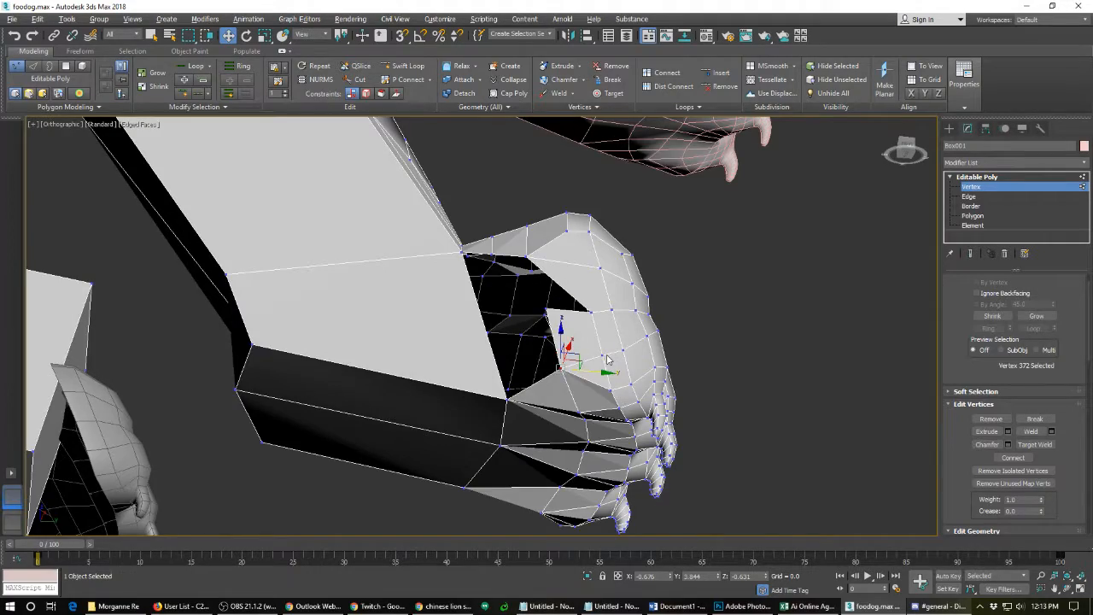
# - Collapse the side strip's upper corner vertex with the paw border vertex above it and raise the merged vertex along Z
pyautogui.moveTo(609, 359)
pyautogui.keyDown('alt'); pyautogui.mouseDown(button='middle')
pyautogui.moveTo(562, 370)
pyautogui.moveTo(576, 379)
pyautogui.moveTo(607, 367)
pyautogui.mouseUp(button='middle'); pyautogui.keyUp('alt')
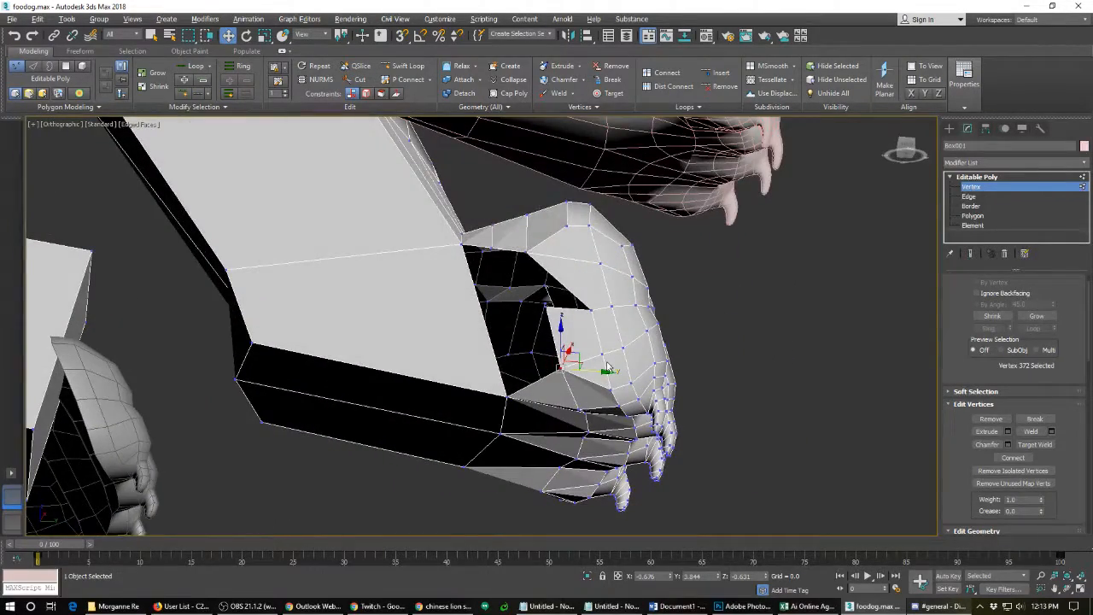
pyautogui.click(544, 304)
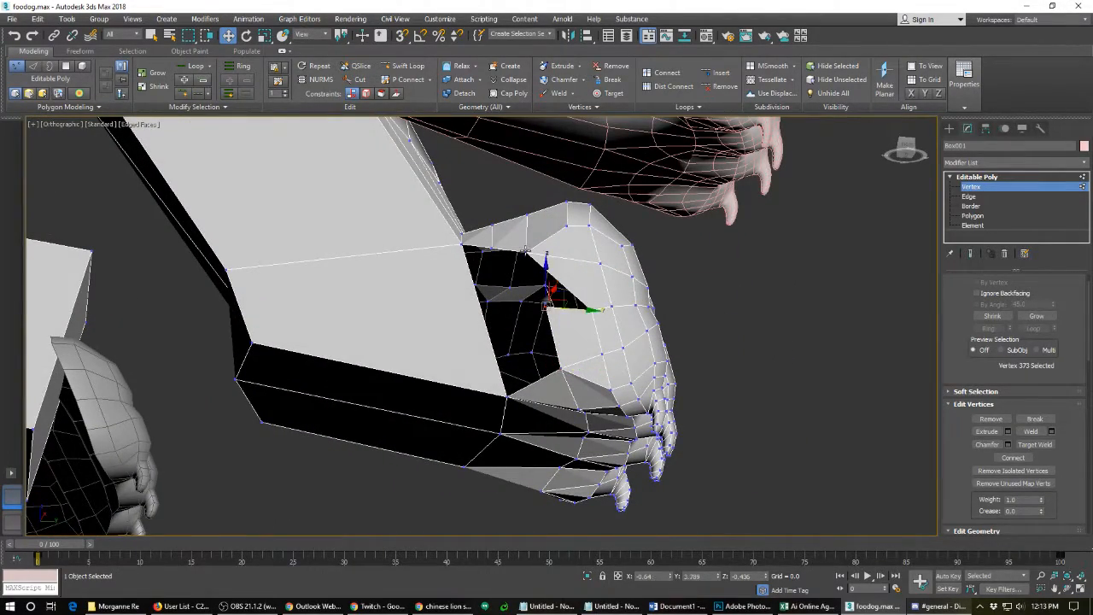
pyautogui.keyDown('ctrl'); pyautogui.click(526, 251); pyautogui.keyUp('ctrl')
pyautogui.hotkey('ctrl', 'alt', 'c')
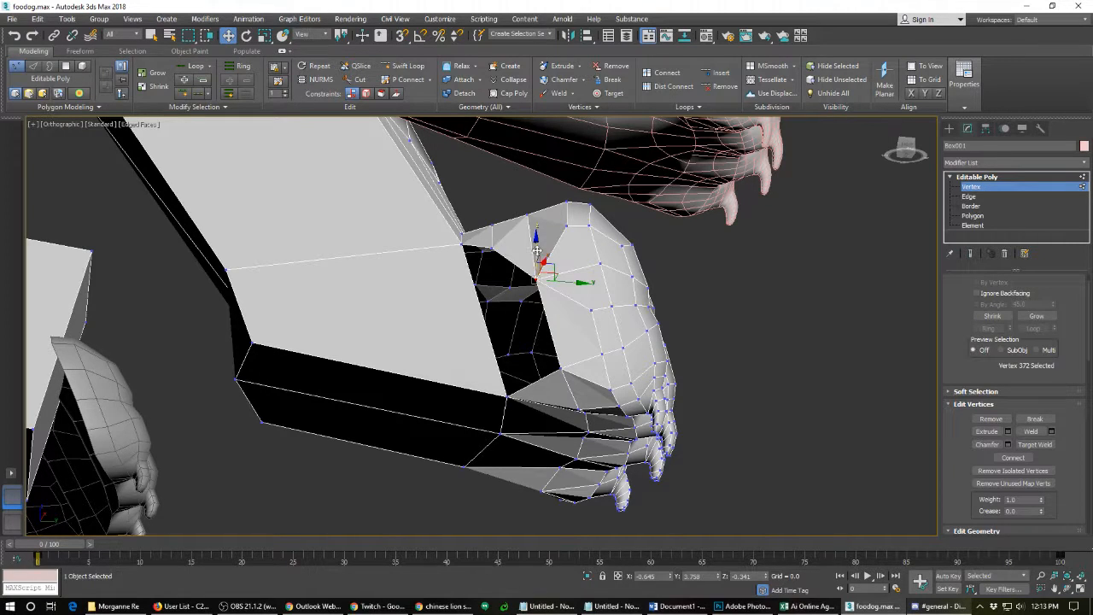
pyautogui.moveTo(536, 250); pyautogui.dragTo(536, 225)
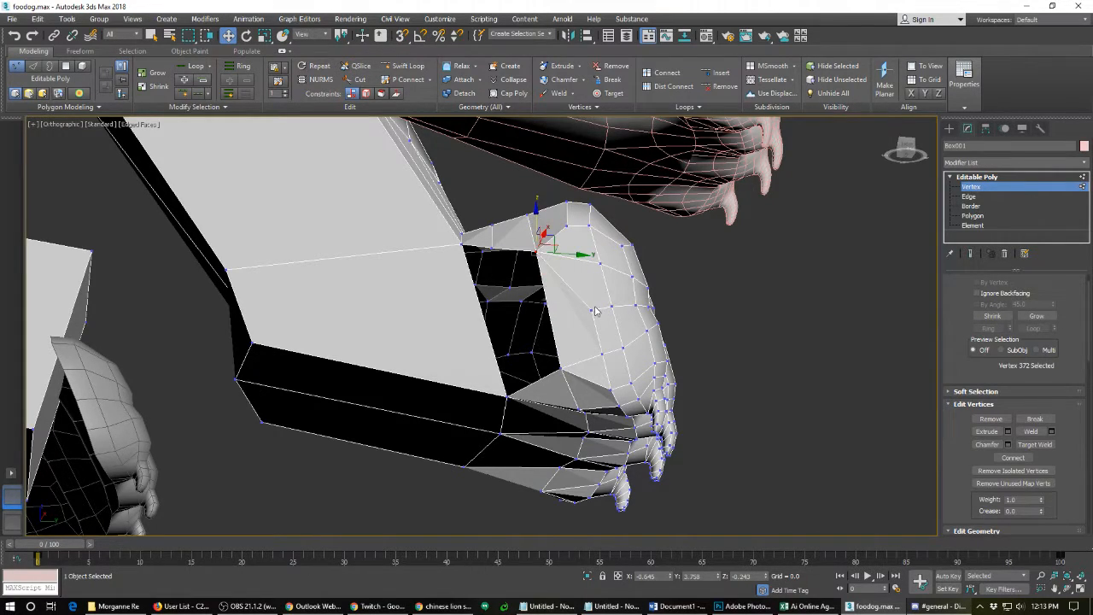
# - Cut an edge from the side strip's raised upper corner vertex across the adjoining paw face to the neighbouring edge
pyautogui.keyDown('alt'); pyautogui.moveTo(595, 311); pyautogui.dragTo(549, 326, button='middle'); pyautogui.keyUp('alt')
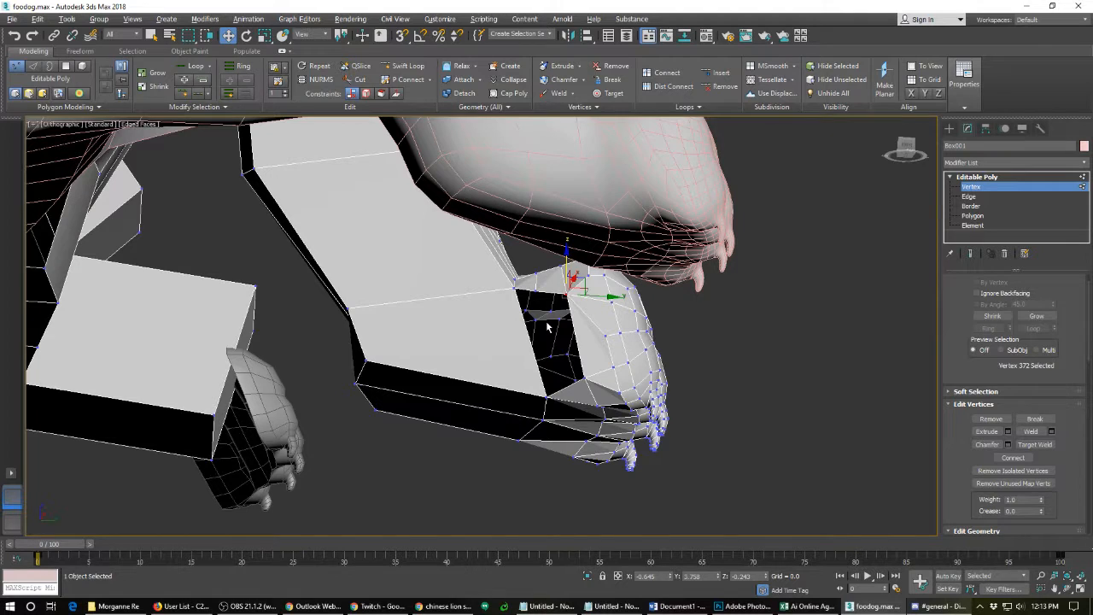
pyautogui.rightClick(564, 329)
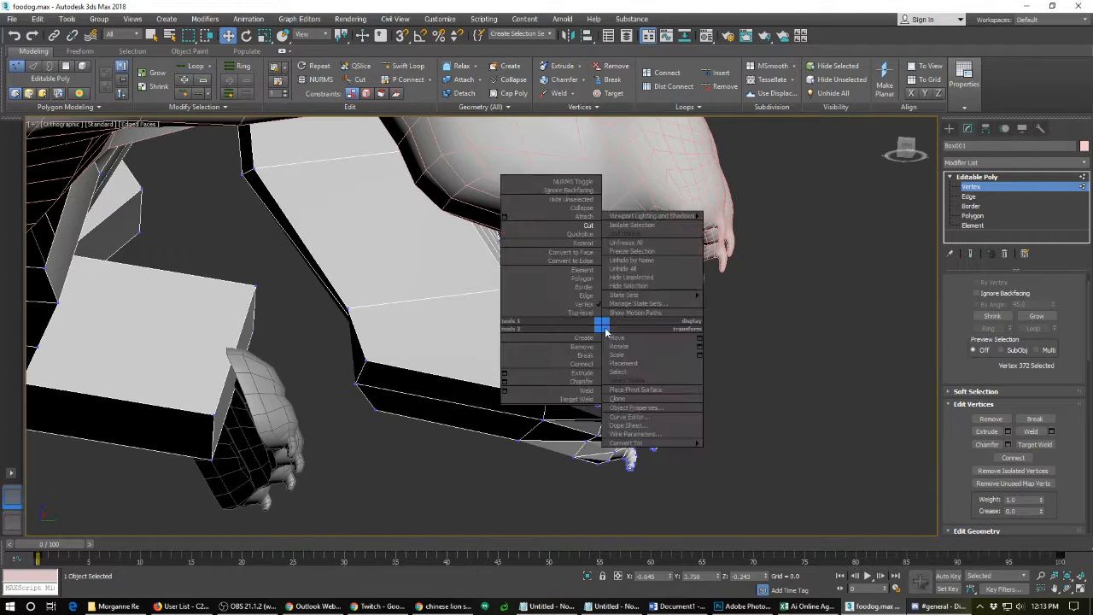
pyautogui.click(589, 236)
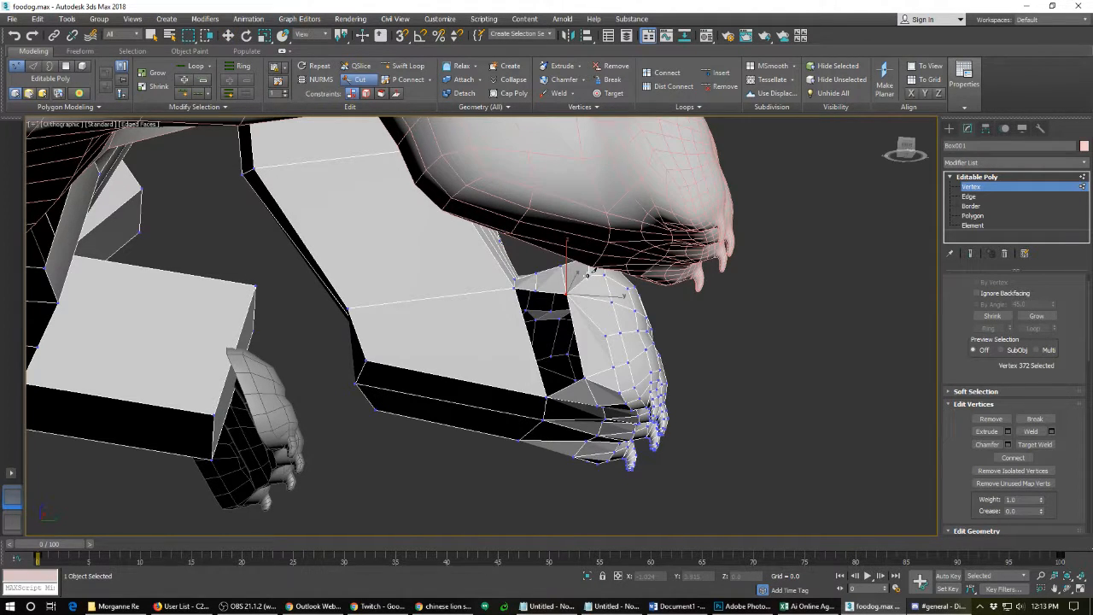
pyautogui.click(595, 300)
pyautogui.click(607, 335)
pyautogui.rightClick(573, 358)
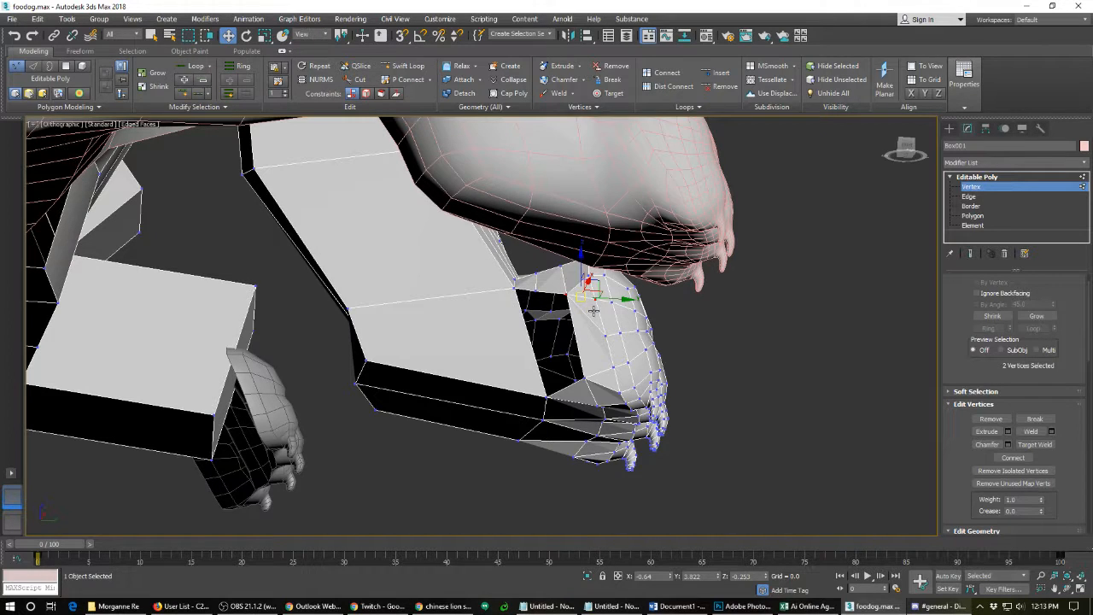
pyautogui.rightClick(580, 296)
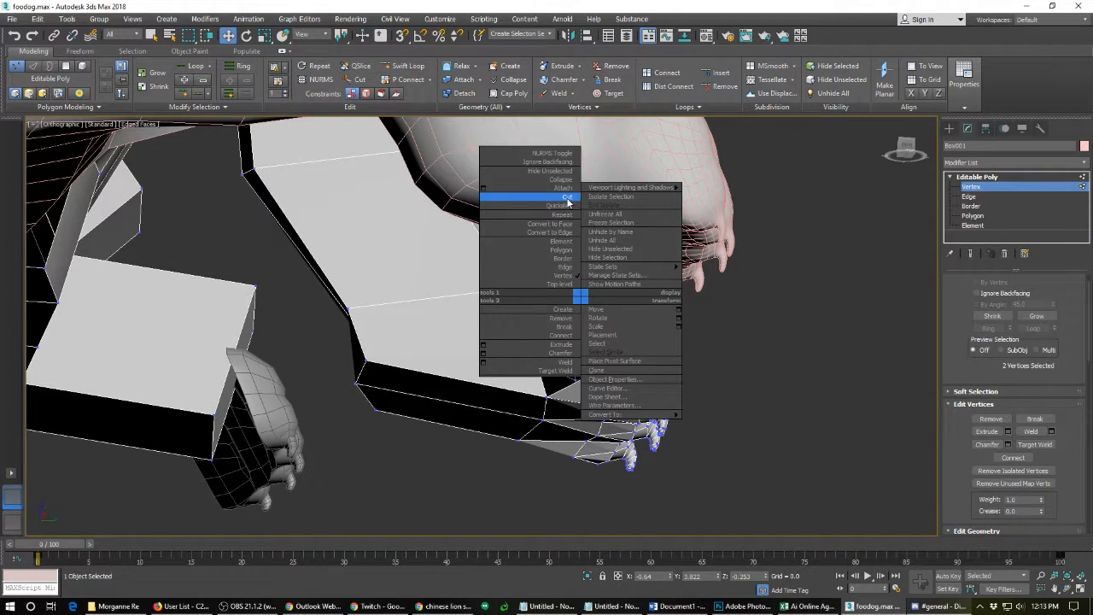
pyautogui.click(563, 266)
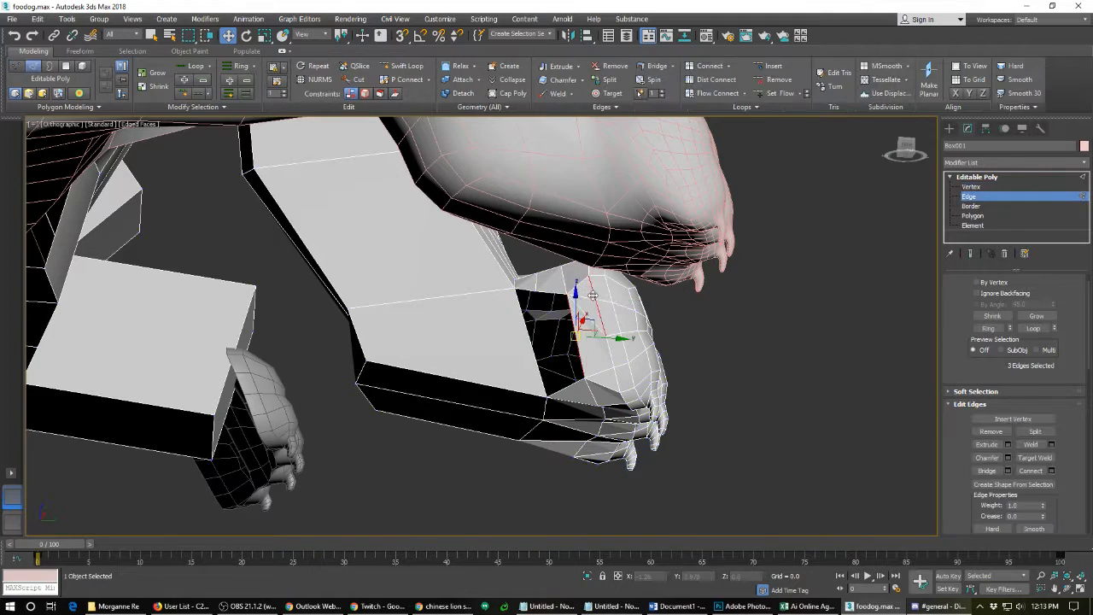
pyautogui.click(591, 290)
pyautogui.click(671, 341)
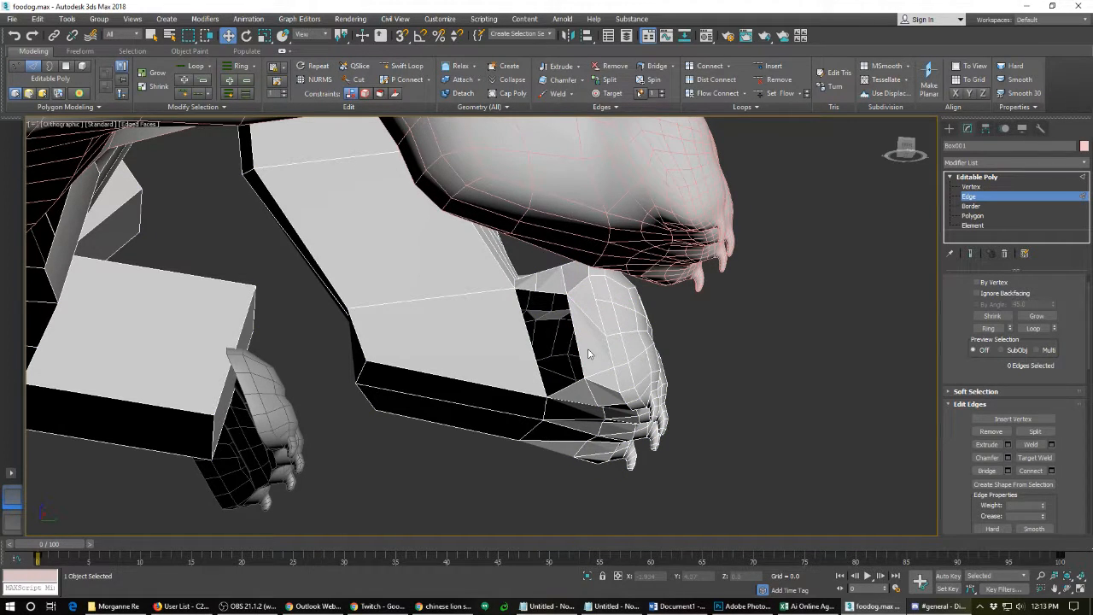
# - Cut an edge from the side strip's lower corner up to the paw's next vertex and remove the old diagonal edge beside it
pyautogui.keyDown('alt'); pyautogui.moveTo(588, 353); pyautogui.dragTo(583, 367, button='middle'); pyautogui.keyUp('alt')
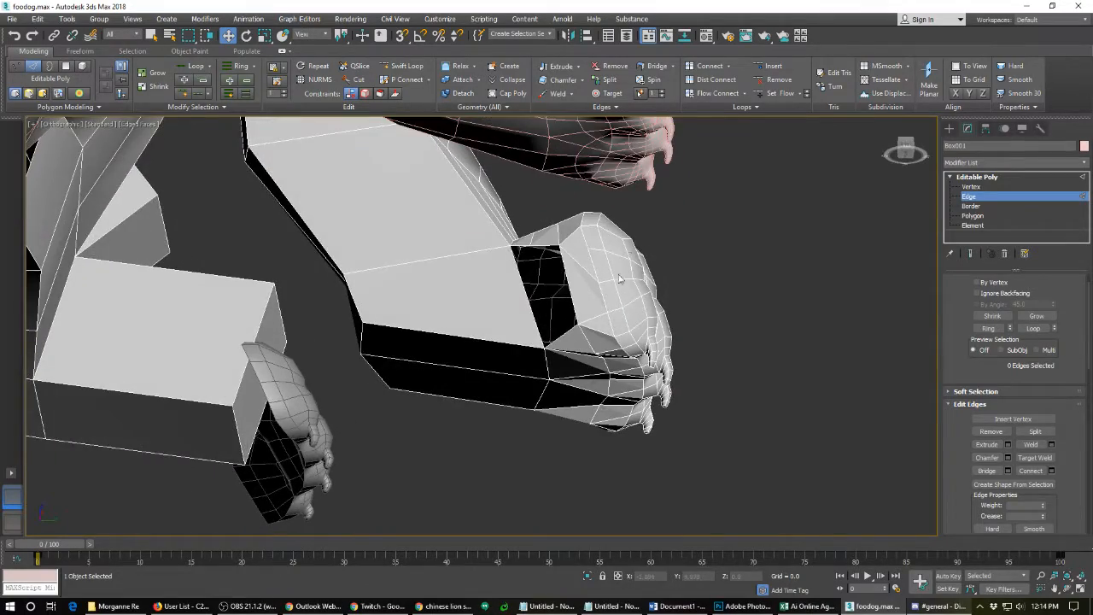
pyautogui.keyDown('alt'); pyautogui.moveTo(620, 279); pyautogui.dragTo(618, 335, button='middle'); pyautogui.keyUp('alt')
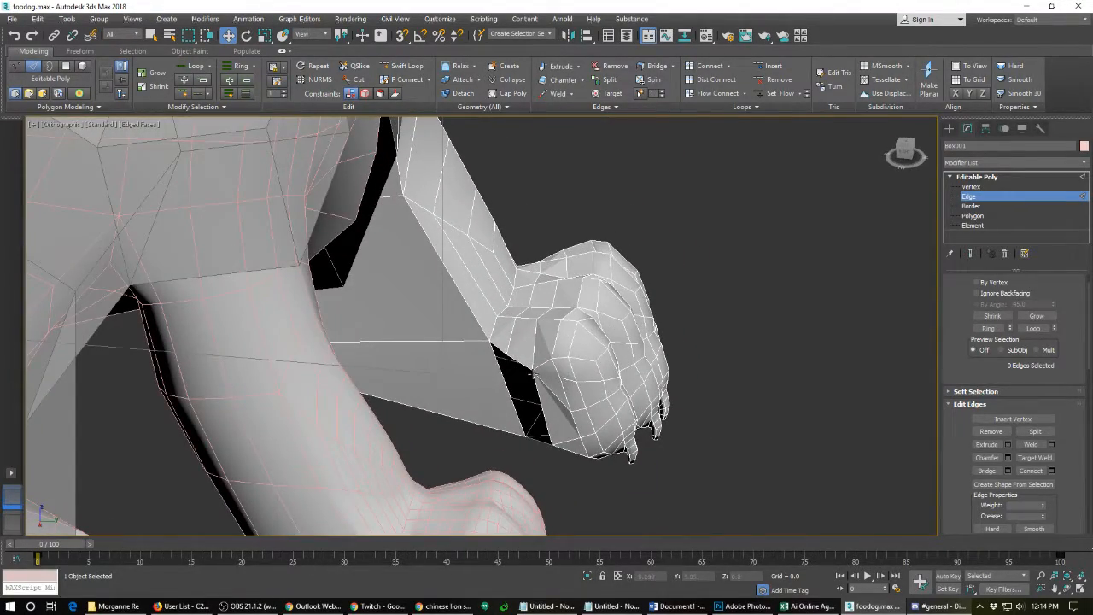
pyautogui.keyDown('alt'); pyautogui.moveTo(548, 409); pyautogui.dragTo(578, 350, button='middle'); pyautogui.keyUp('alt')
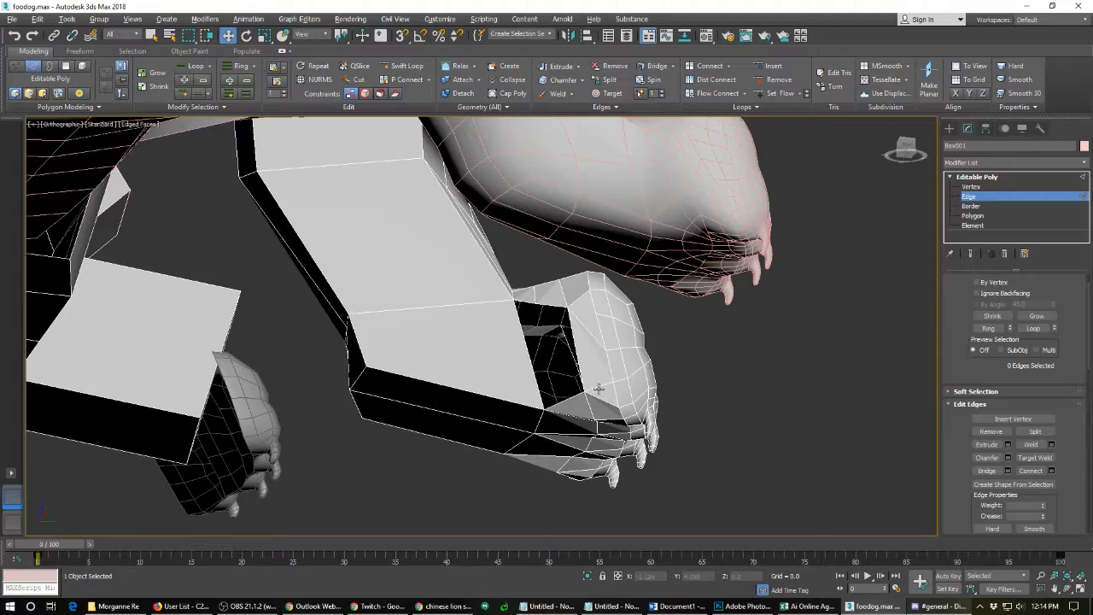
pyautogui.keyDown('alt'); pyautogui.moveTo(597, 389); pyautogui.dragTo(554, 323, button='middle'); pyautogui.keyUp('alt')
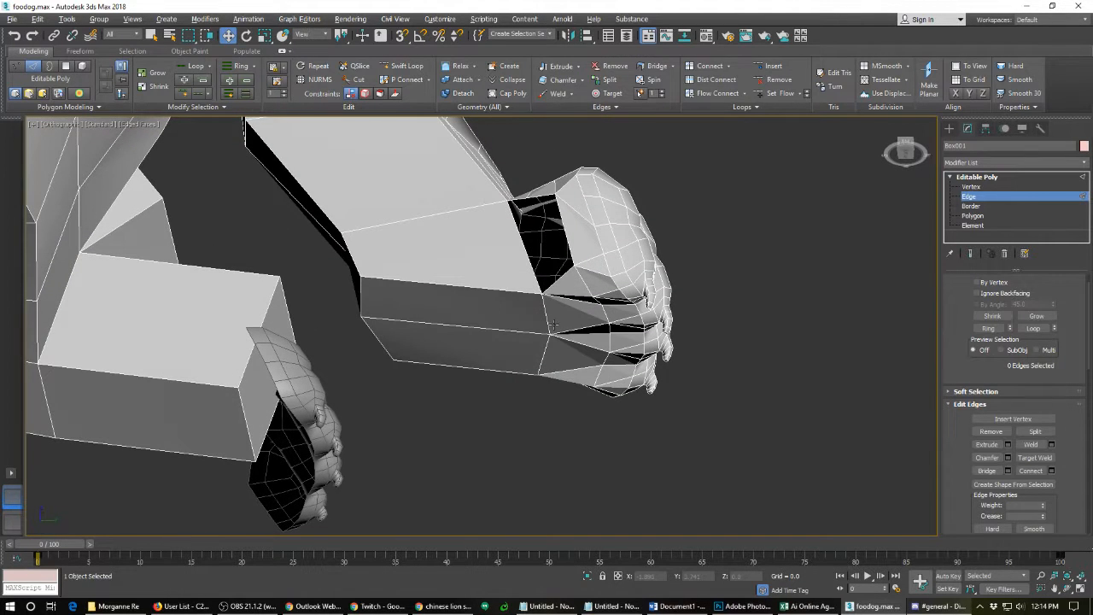
pyautogui.click(599, 254)
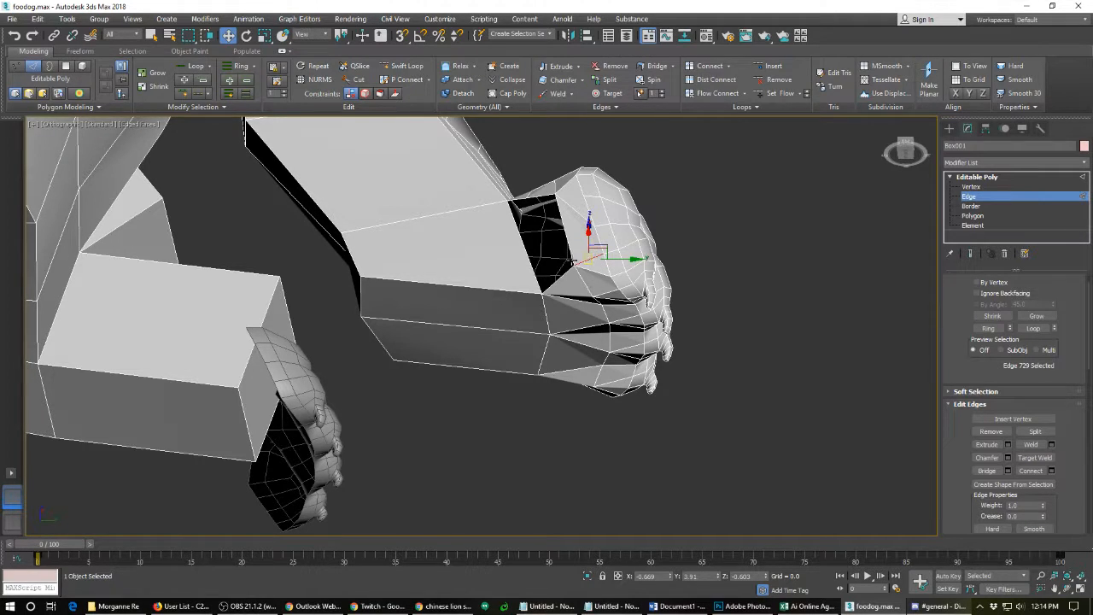
pyautogui.rightClick(574, 260)
pyautogui.click(551, 156)
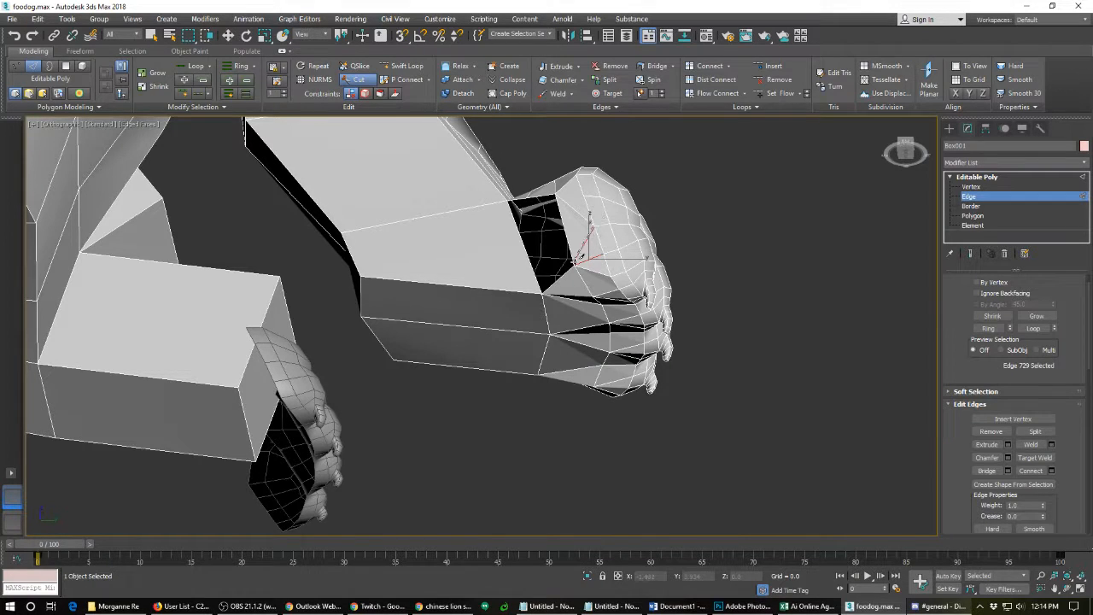
pyautogui.click(571, 264)
pyautogui.rightClick(576, 262)
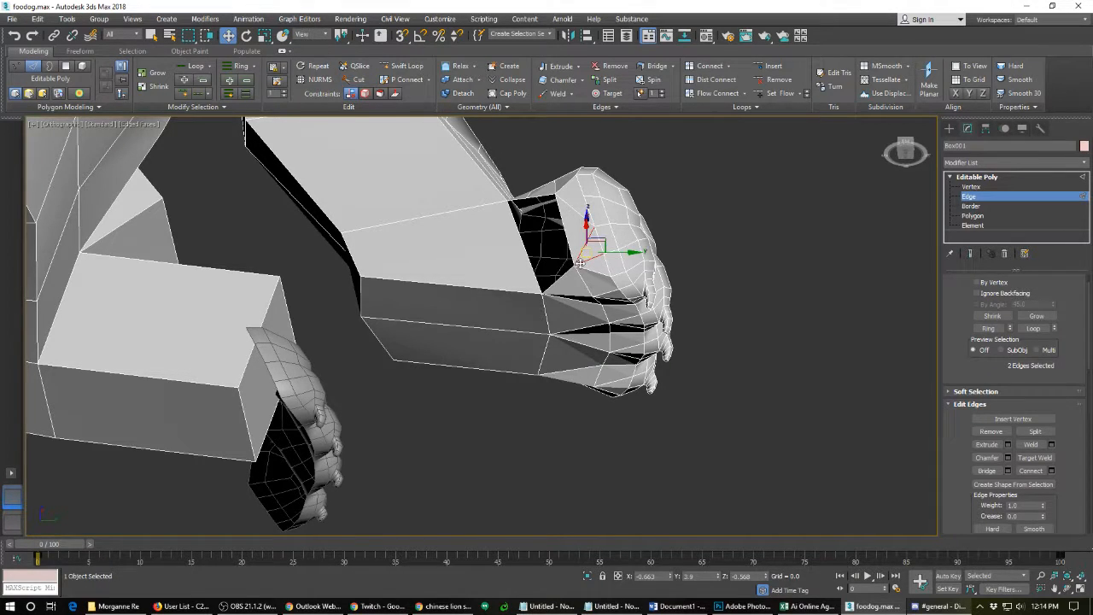
pyautogui.click(606, 262)
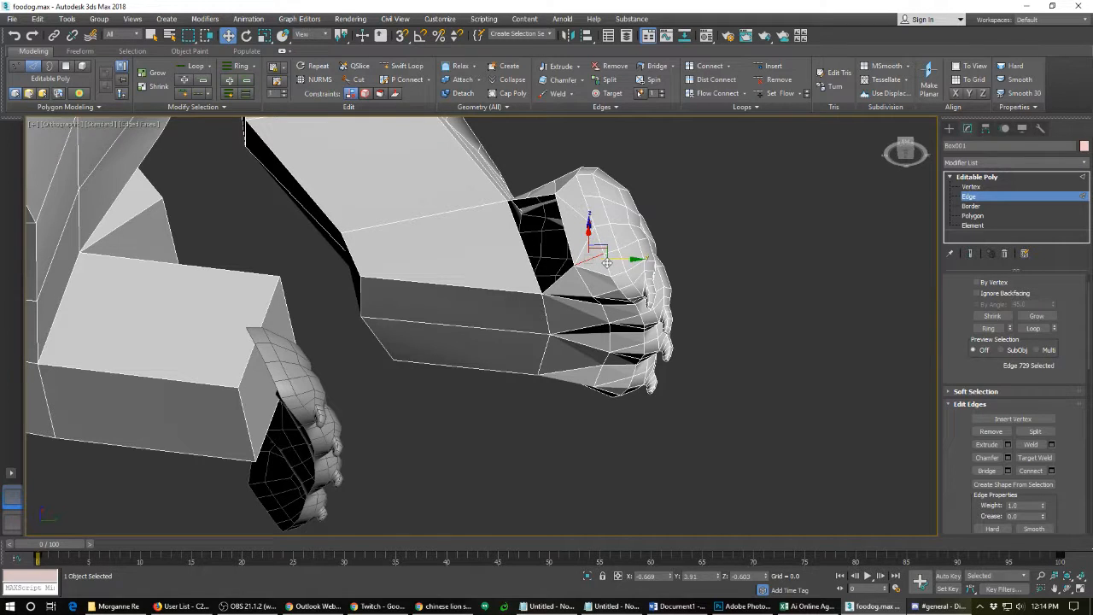
pyautogui.press('BackSpace')
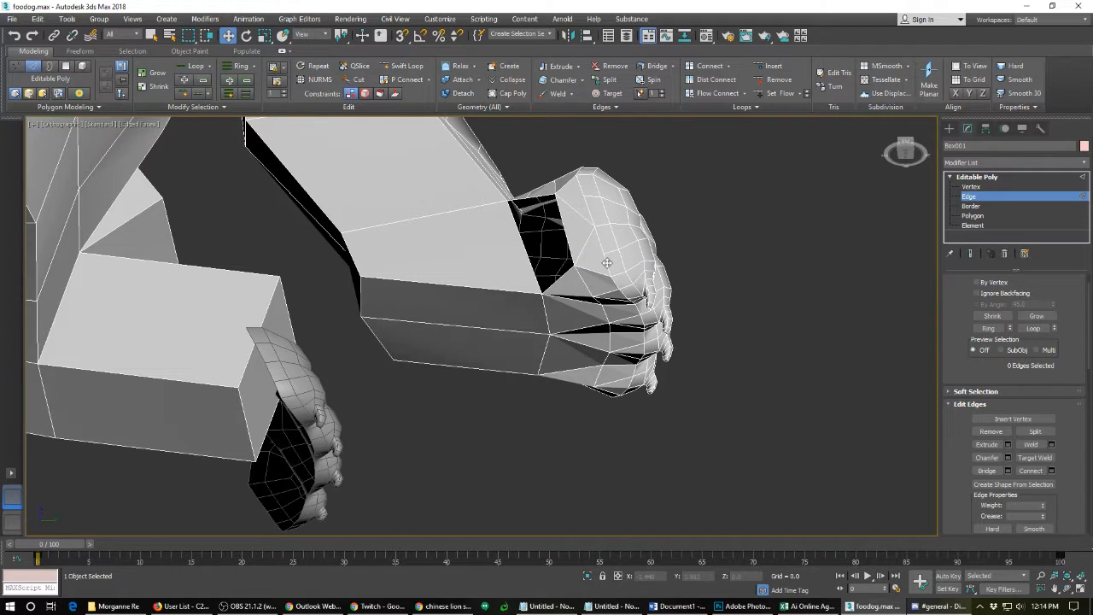
# - Collapse the short border edge at the upper paw-side corner of the remaining hole between the paw and leg
pyautogui.click(566, 242)
pyautogui.keyDown('alt'); pyautogui.moveTo(566, 241); pyautogui.dragTo(627, 301, button='middle'); pyautogui.keyUp('alt')
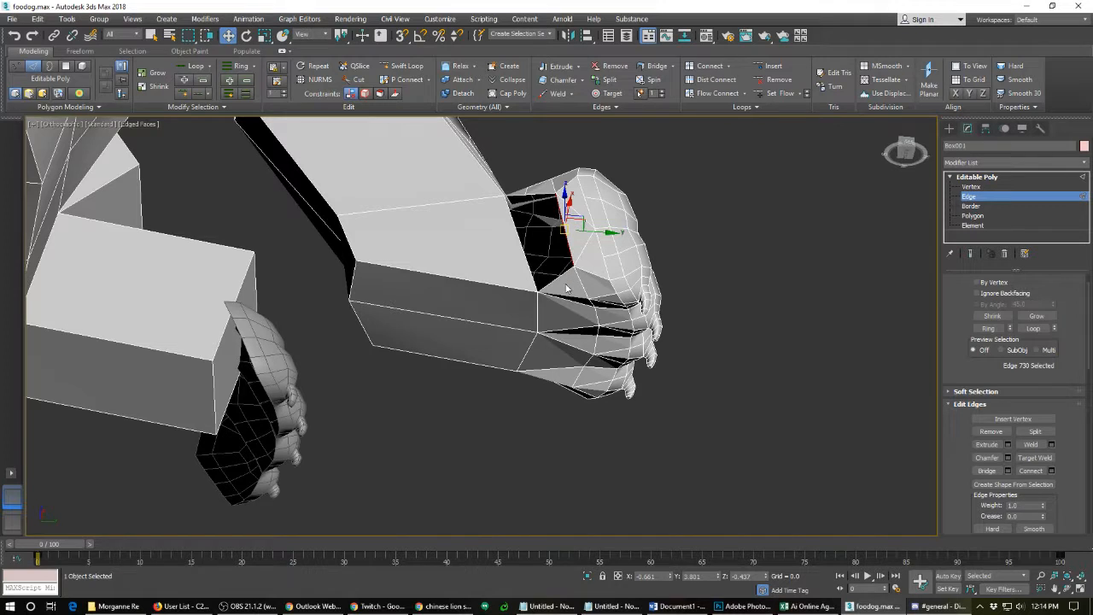
pyautogui.keyDown('alt'); pyautogui.moveTo(541, 273); pyautogui.dragTo(555, 288, button='middle'); pyautogui.keyUp('alt')
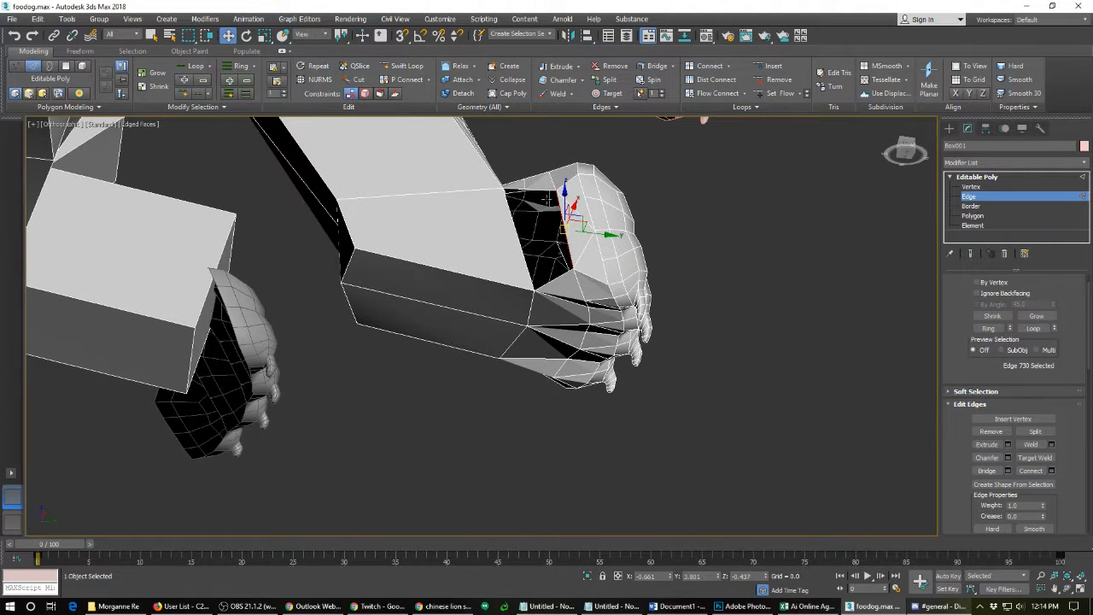
pyautogui.keyDown('alt'); pyautogui.moveTo(577, 254); pyautogui.dragTo(583, 268, button='middle'); pyautogui.keyUp('alt')
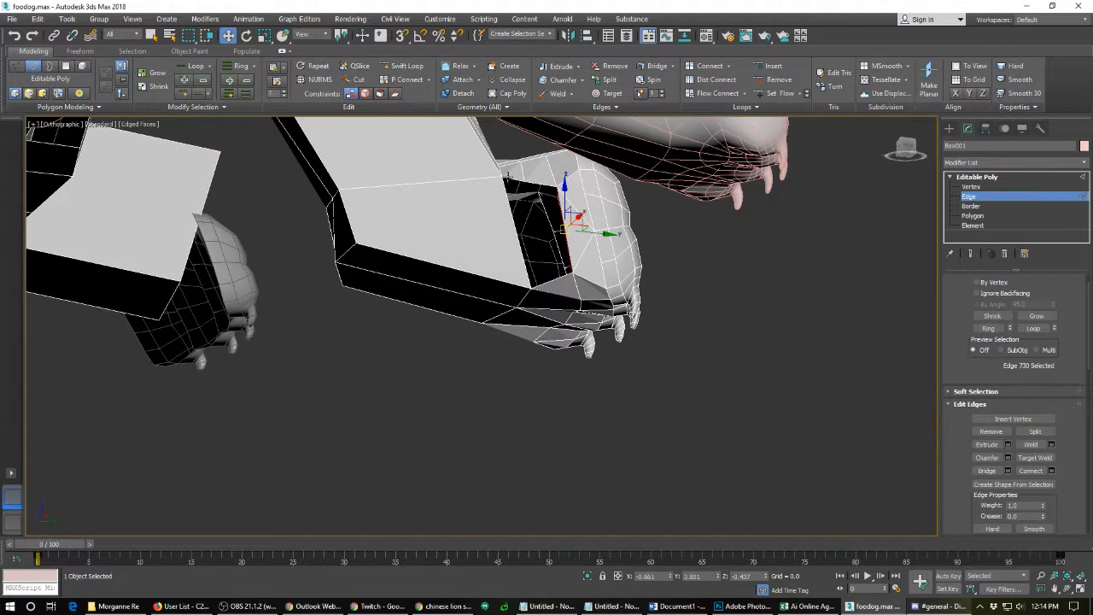
pyautogui.click(532, 176)
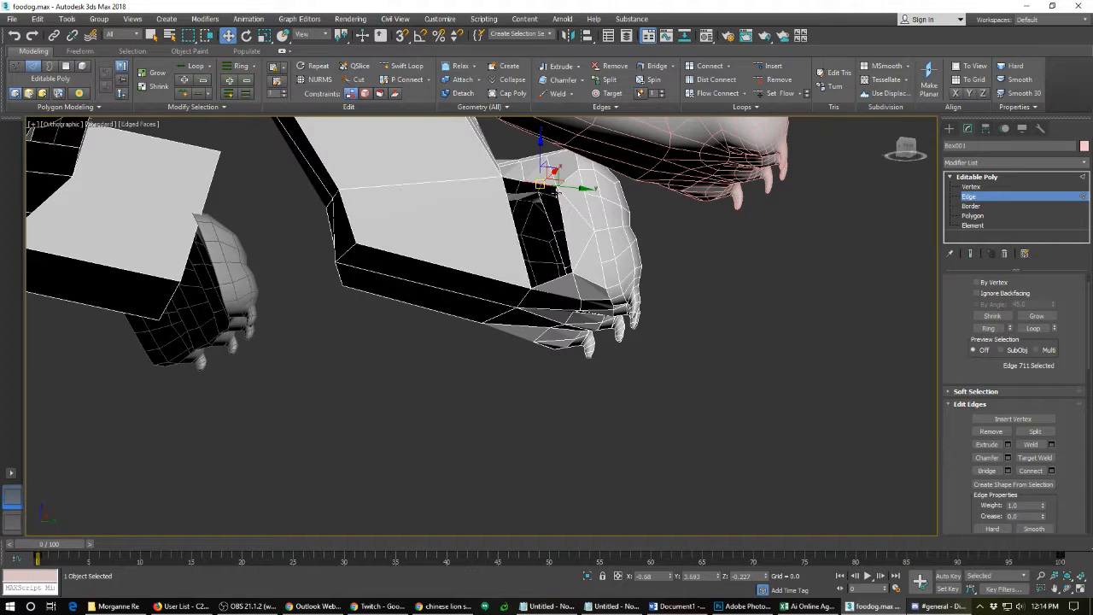
pyautogui.click(556, 193)
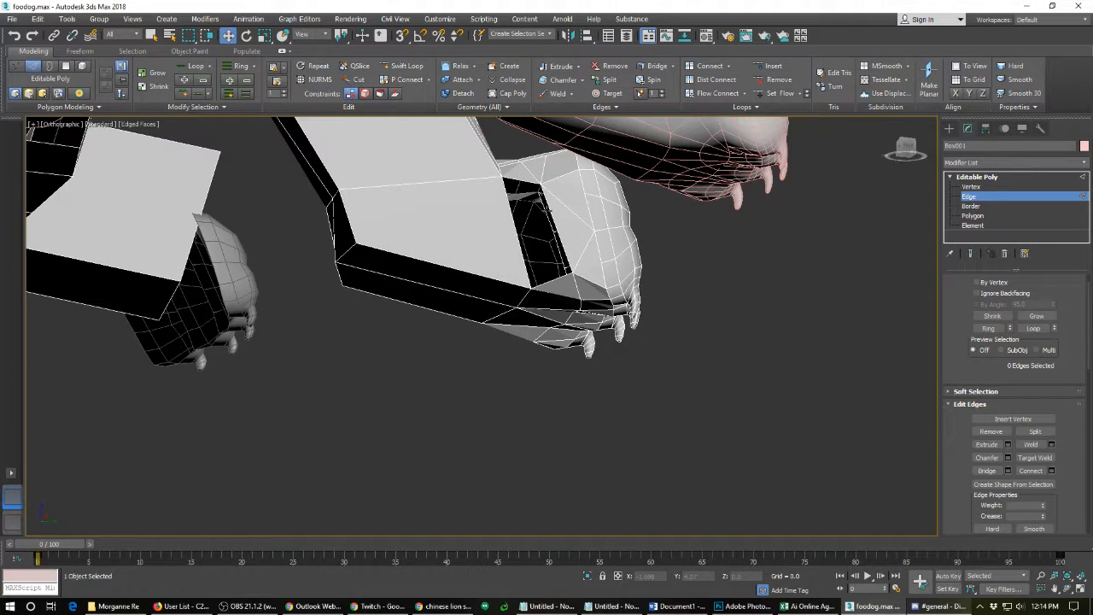
# - Bridge the lower border edge of the hole between the paw and leg with the opposite edge at the hole's upper end
pyautogui.moveTo(549, 225)
pyautogui.keyDown('alt'); pyautogui.mouseDown(button='middle')
pyautogui.moveTo(523, 287)
pyautogui.moveTo(516, 274)
pyautogui.moveTo(541, 219)
pyautogui.mouseUp(button='middle'); pyautogui.keyUp('alt')
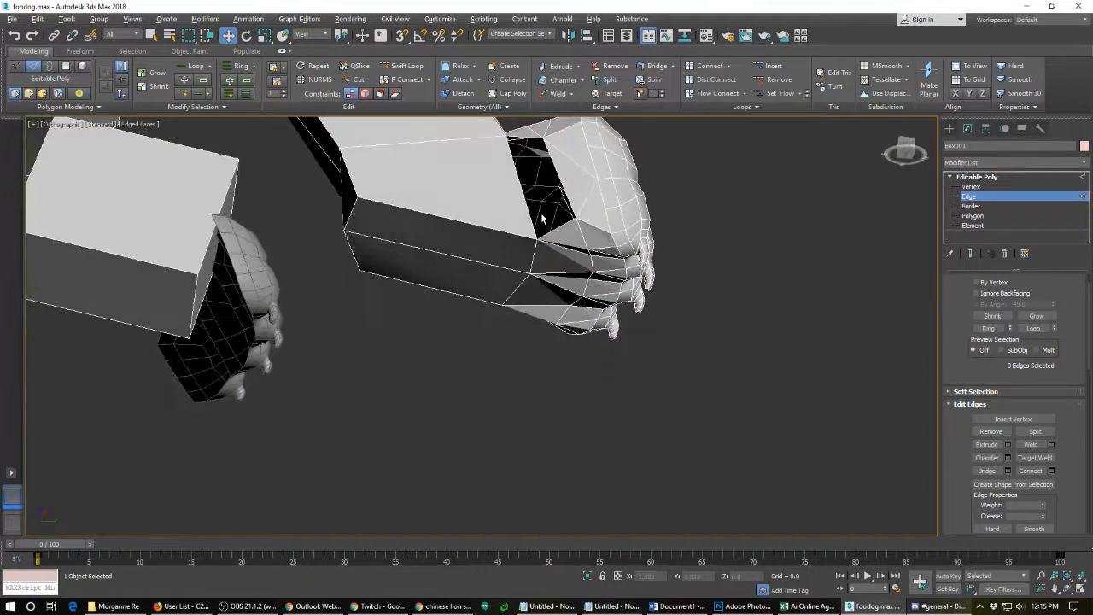
pyautogui.rightClick(554, 220)
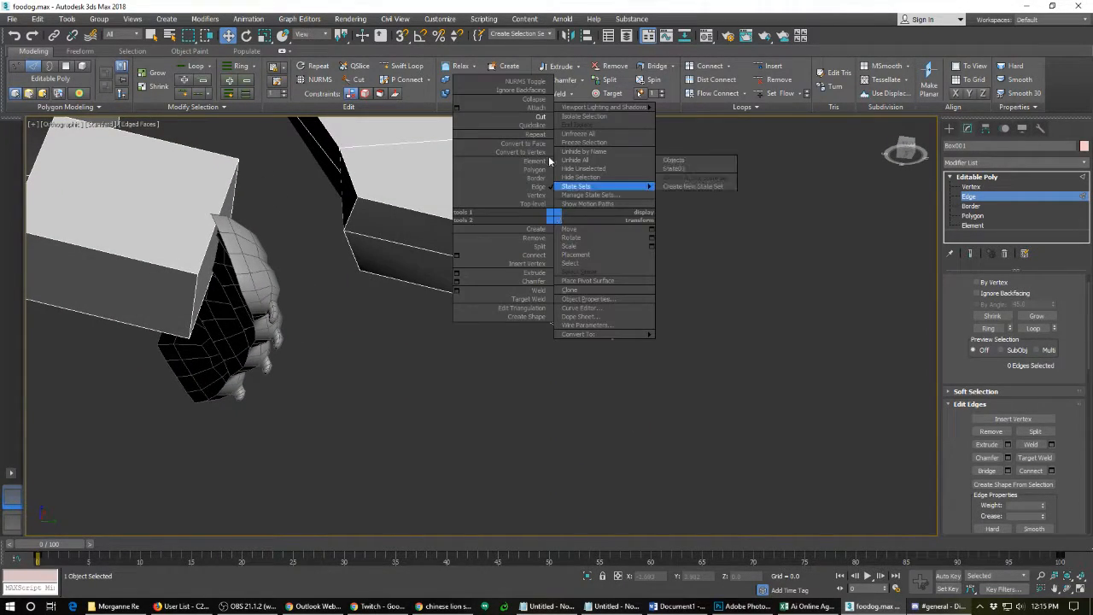
pyautogui.click(771, 327)
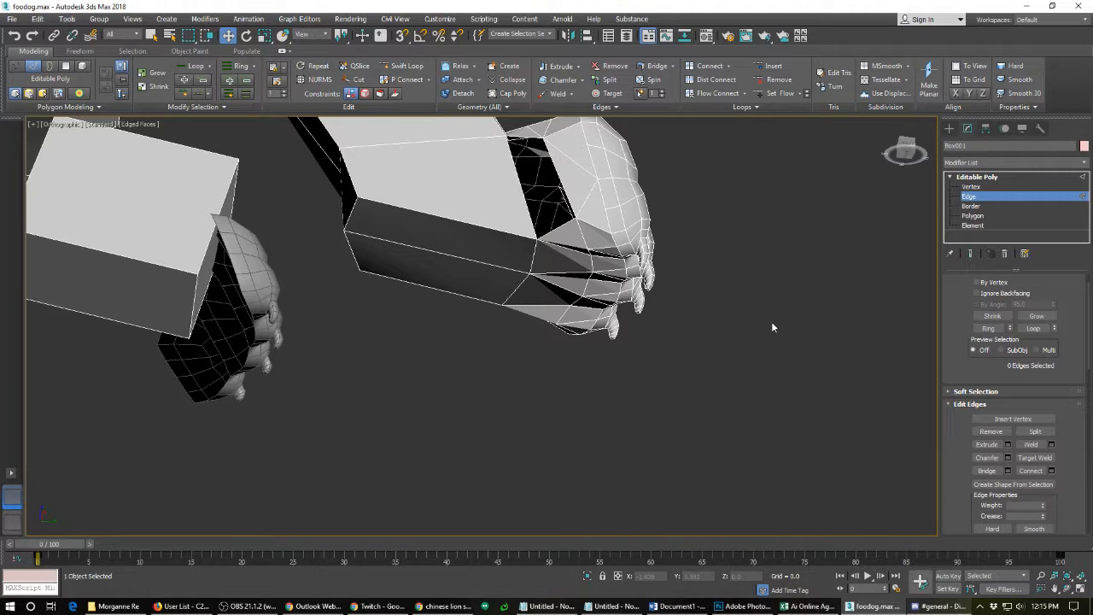
pyautogui.click(560, 229)
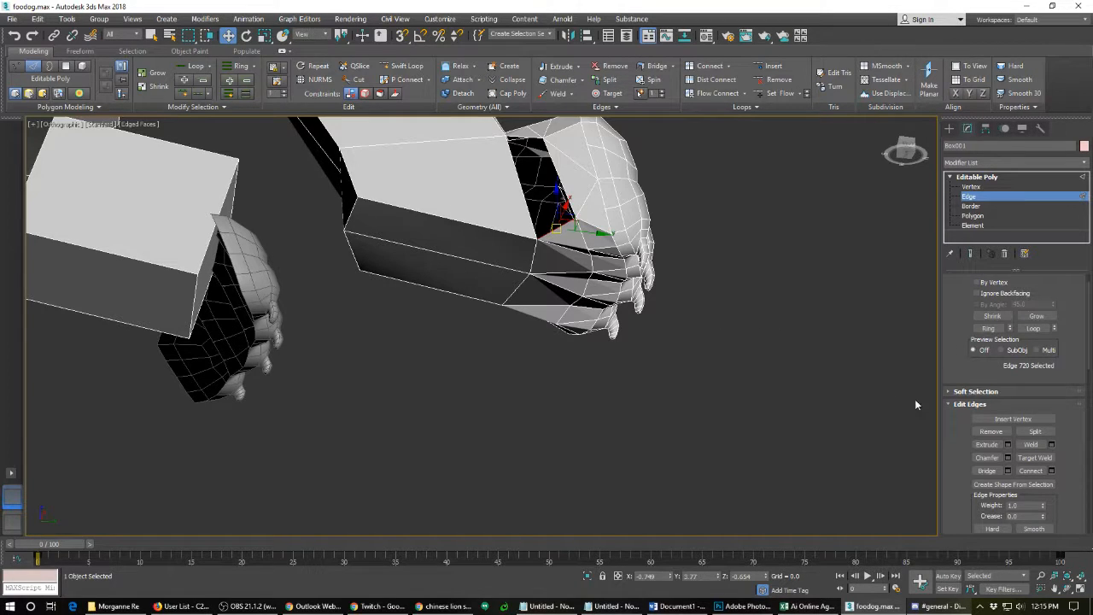
pyautogui.click(986, 471)
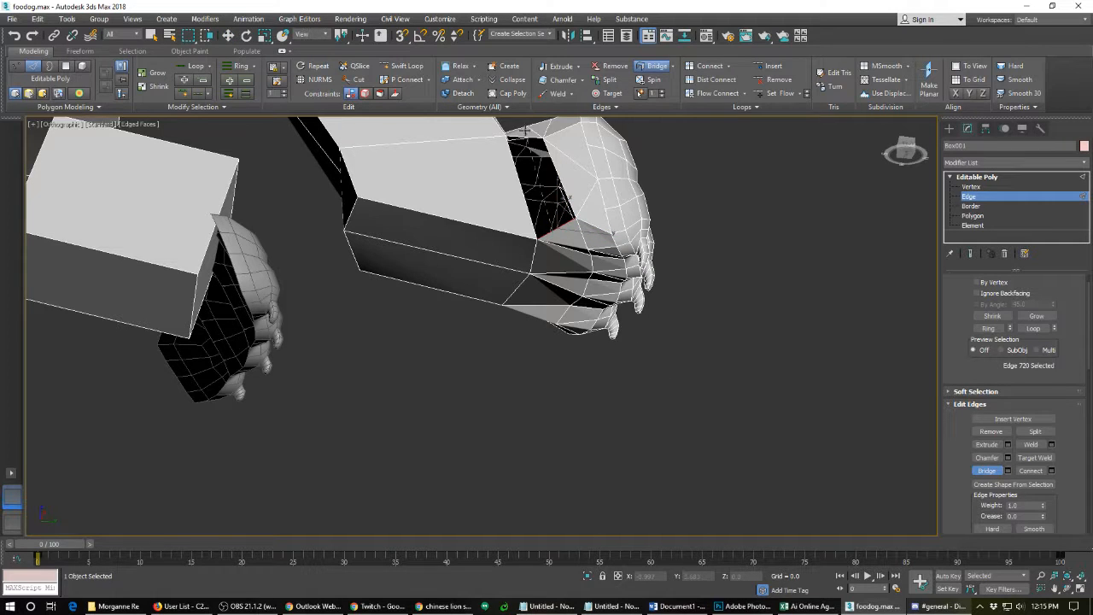
pyautogui.keyDown('alt'); pyautogui.moveTo(609, 211); pyautogui.dragTo(572, 265, button='middle'); pyautogui.keyUp('alt')
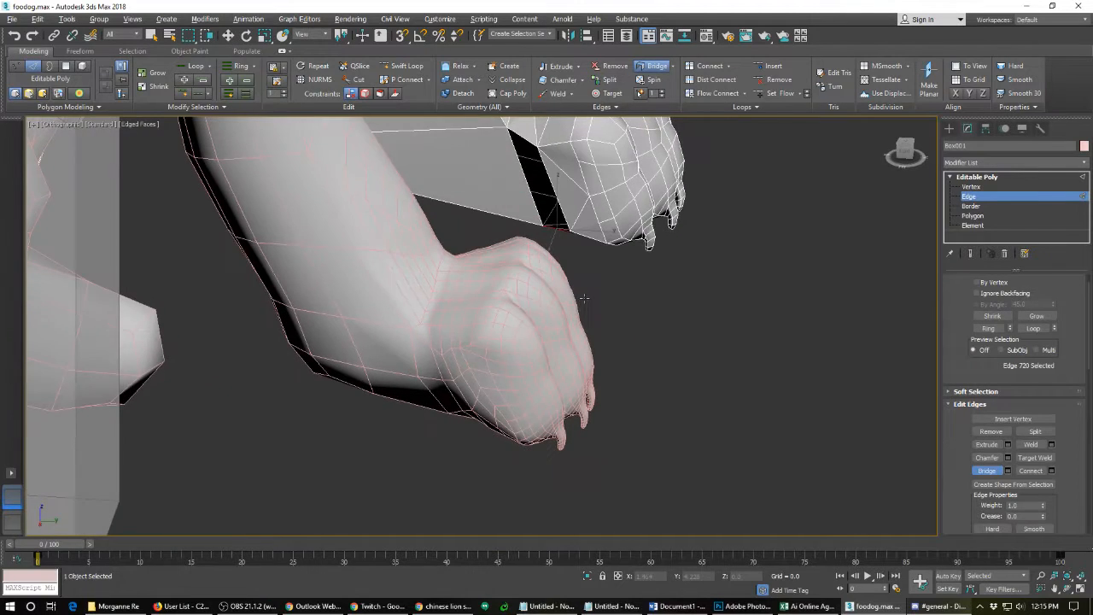
pyautogui.scroll(3, 564, 249)
pyautogui.moveTo(563, 219); pyautogui.dragTo(568, 293, button='middle')
pyautogui.click(559, 267)
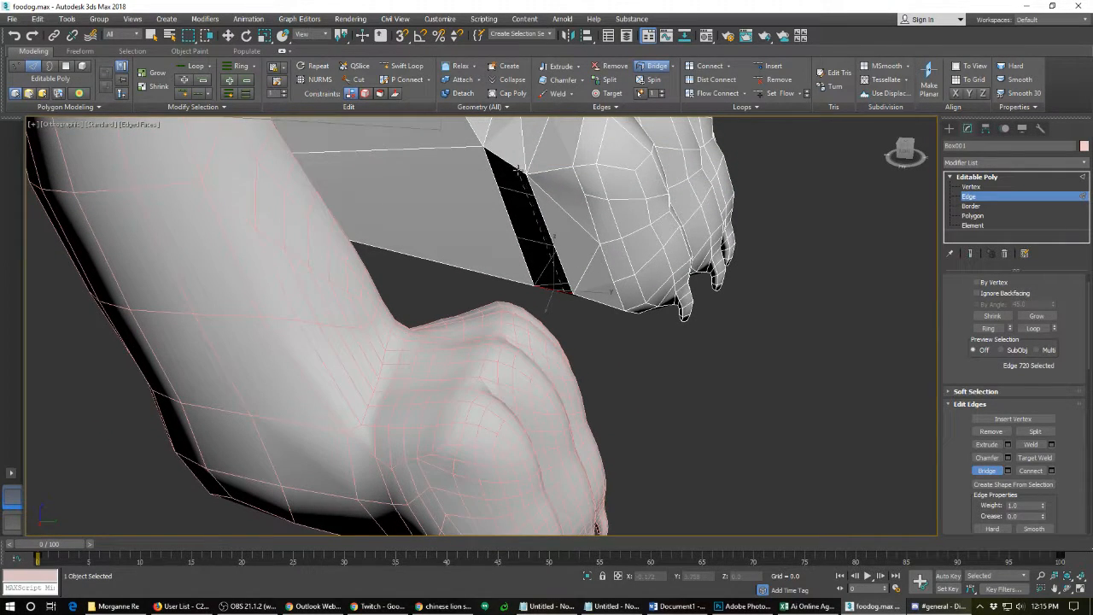
pyautogui.click(515, 166)
# - Examine the closed gap between the paw and the front leg from the side, front and inner side
pyautogui.keyDown('alt'); pyautogui.moveTo(540, 297); pyautogui.dragTo(480, 395, button='middle'); pyautogui.keyUp('alt')
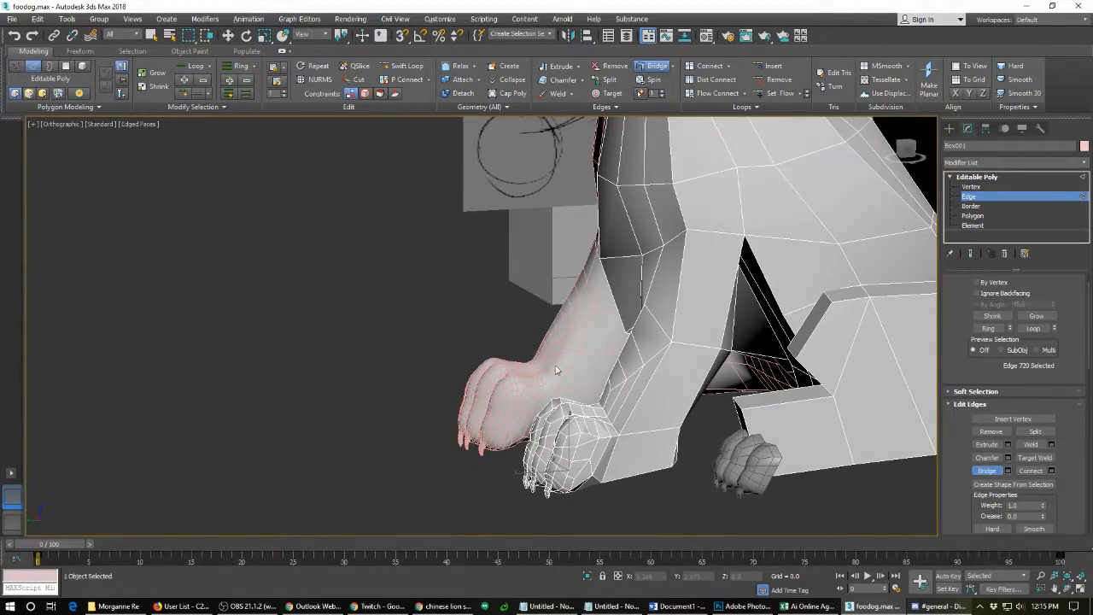
pyautogui.moveTo(555, 370)
pyautogui.keyDown('alt'); pyautogui.mouseDown(button='middle')
pyautogui.moveTo(722, 365)
pyautogui.moveTo(729, 324)
pyautogui.moveTo(690, 383)
pyautogui.moveTo(709, 358)
pyautogui.moveTo(529, 372)
pyautogui.moveTo(717, 363)
pyautogui.moveTo(577, 365)
pyautogui.mouseUp(button='middle'); pyautogui.keyUp('alt')
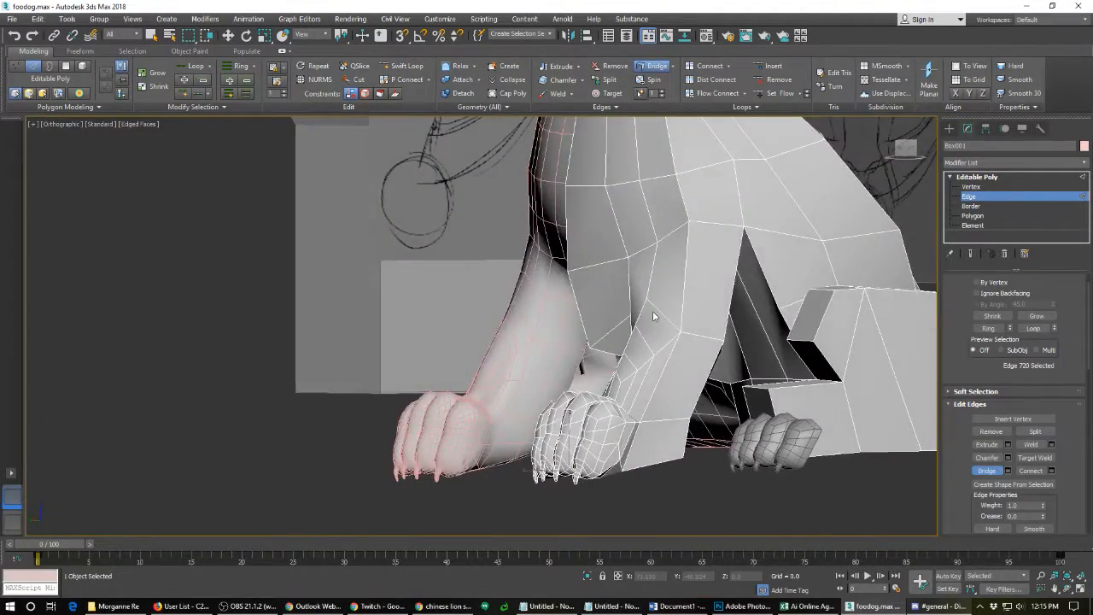
pyautogui.scroll(-4, 653, 316)
pyautogui.keyDown('alt'); pyautogui.moveTo(653, 316); pyautogui.dragTo(630, 316, button='middle'); pyautogui.keyUp('alt')
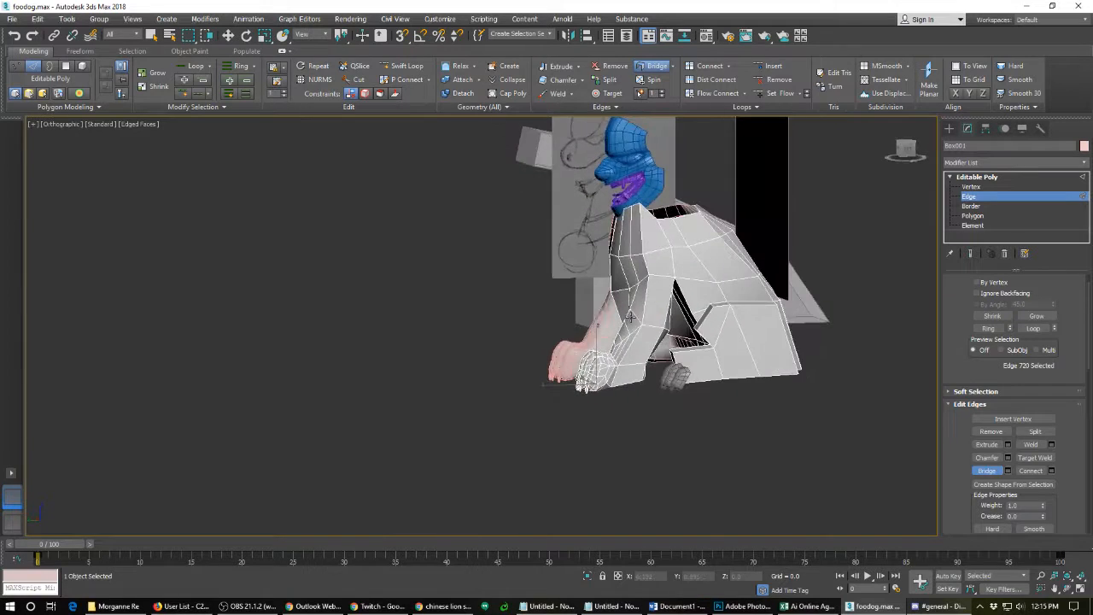
pyautogui.scroll(4, 630, 317)
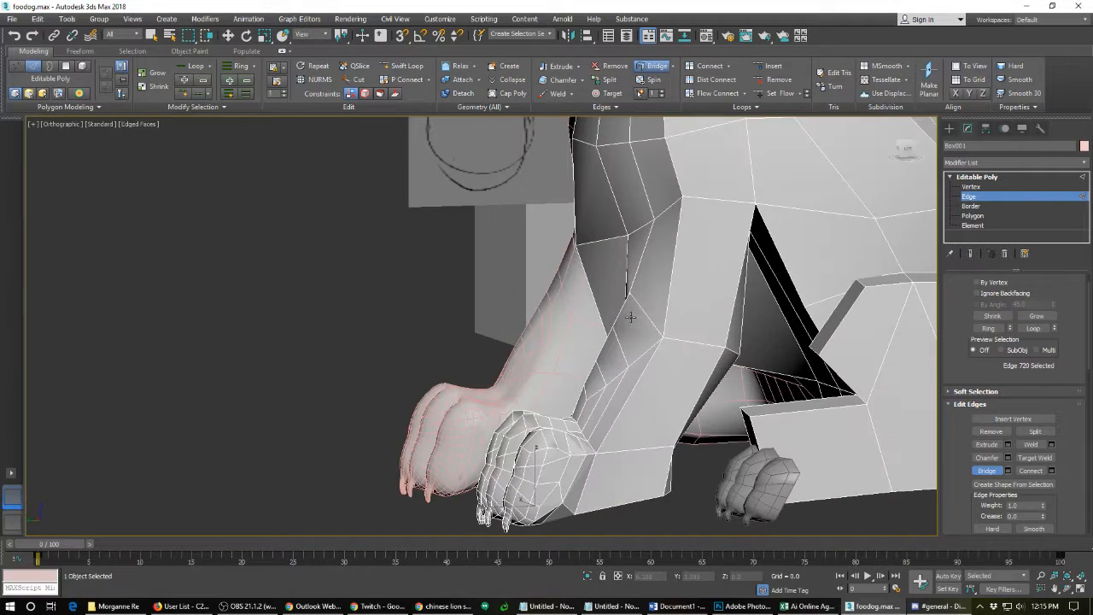
pyautogui.press('w')
pyautogui.click(602, 415)
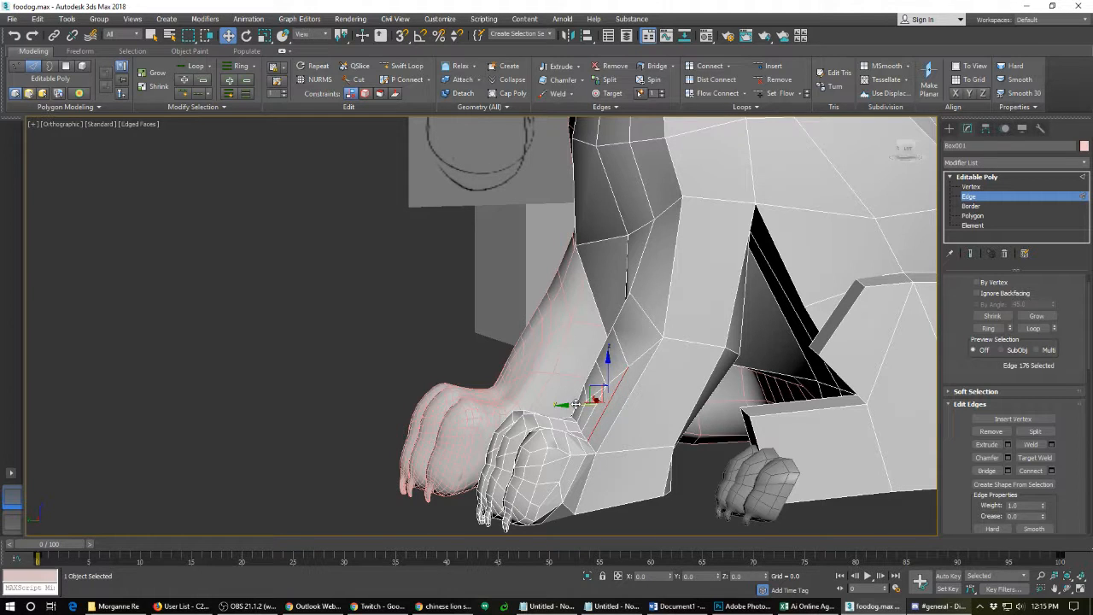
pyautogui.click(565, 413)
pyautogui.moveTo(567, 414); pyautogui.dragTo(564, 411)
pyautogui.keyDown('alt'); pyautogui.moveTo(560, 390); pyautogui.dragTo(691, 391, button='middle'); pyautogui.keyUp('alt')
pyautogui.scroll(2, 691, 390)
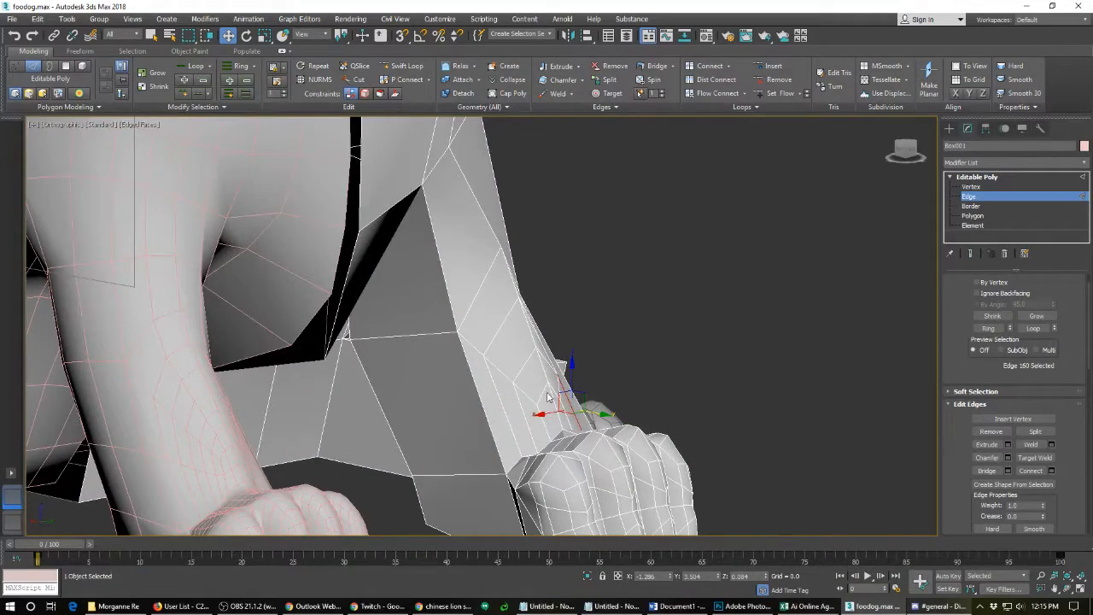
pyautogui.keyDown('alt'); pyautogui.moveTo(546, 386); pyautogui.dragTo(455, 388, button='middle'); pyautogui.keyUp('alt')
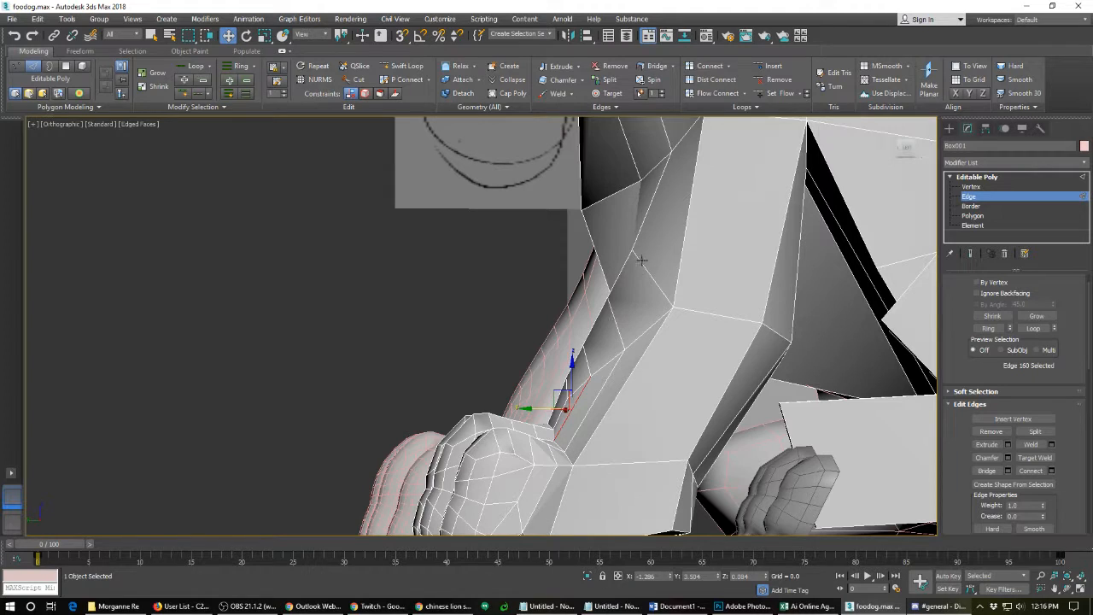
# - Reposition four vertices along the front of the lower leg to smooth its profile down into the paw
pyautogui.press('1')
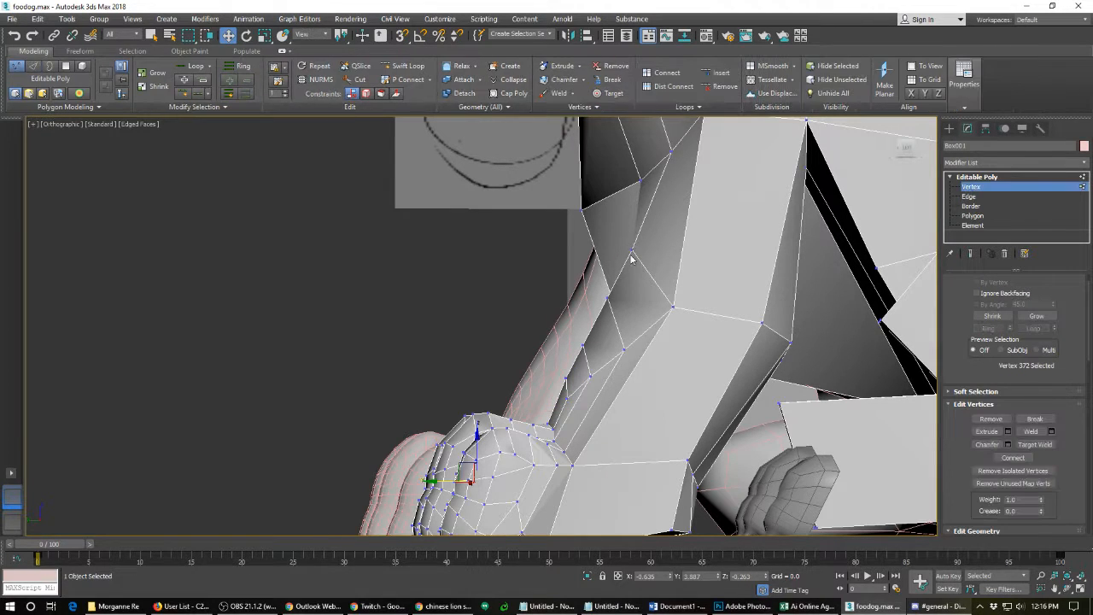
pyautogui.click(628, 249)
pyautogui.moveTo(614, 237); pyautogui.dragTo(623, 294)
pyautogui.click(579, 345)
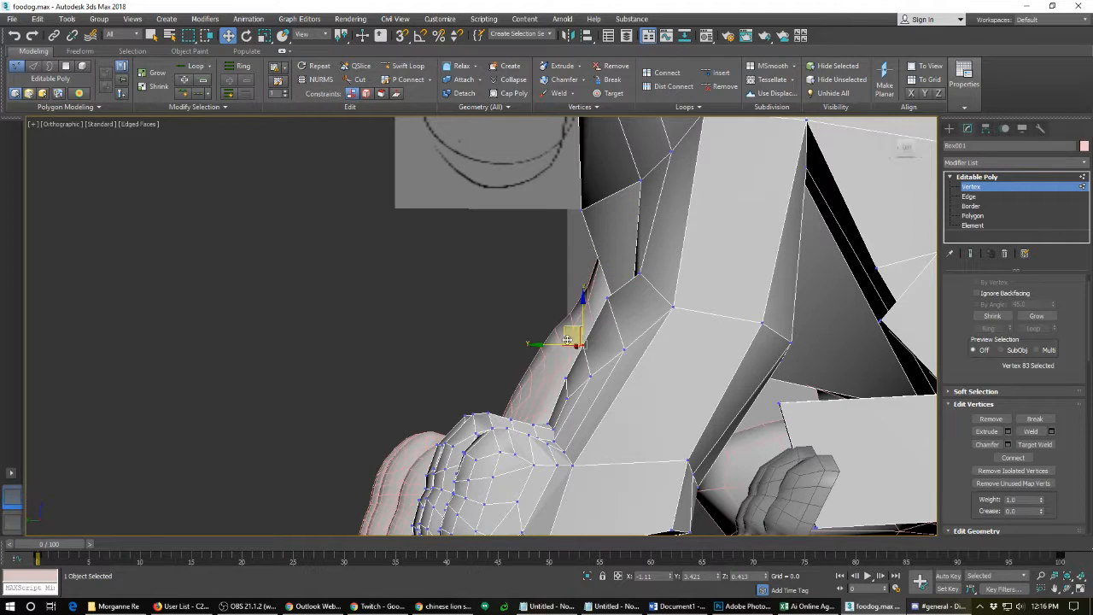
pyautogui.moveTo(560, 337)
pyautogui.mouseDown()
pyautogui.moveTo(555, 320)
pyautogui.moveTo(562, 330)
pyautogui.mouseUp()
pyautogui.click(564, 381)
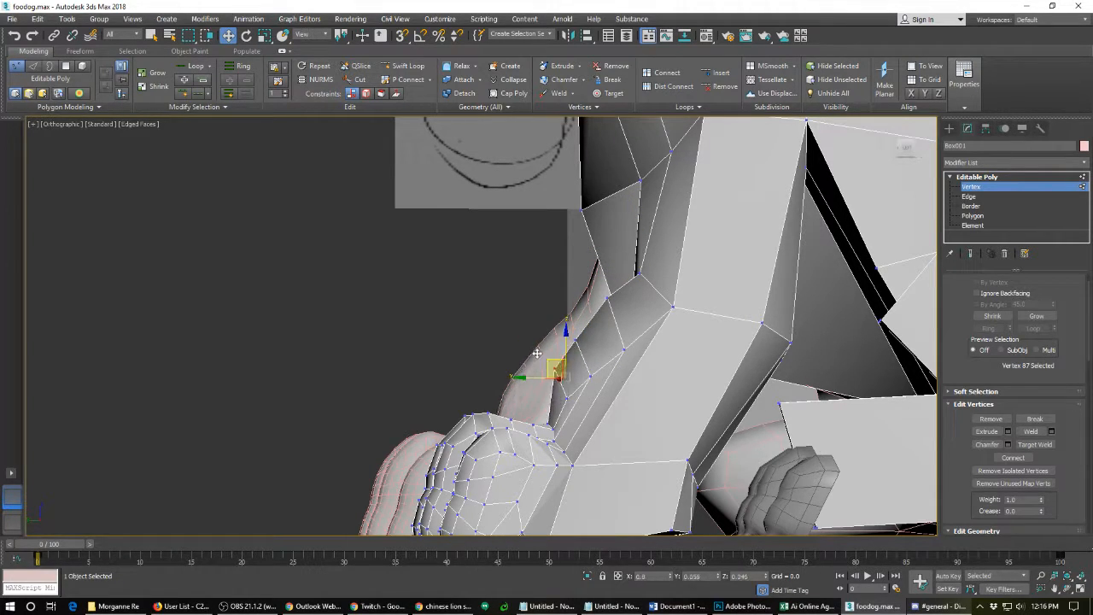
pyautogui.click(556, 393)
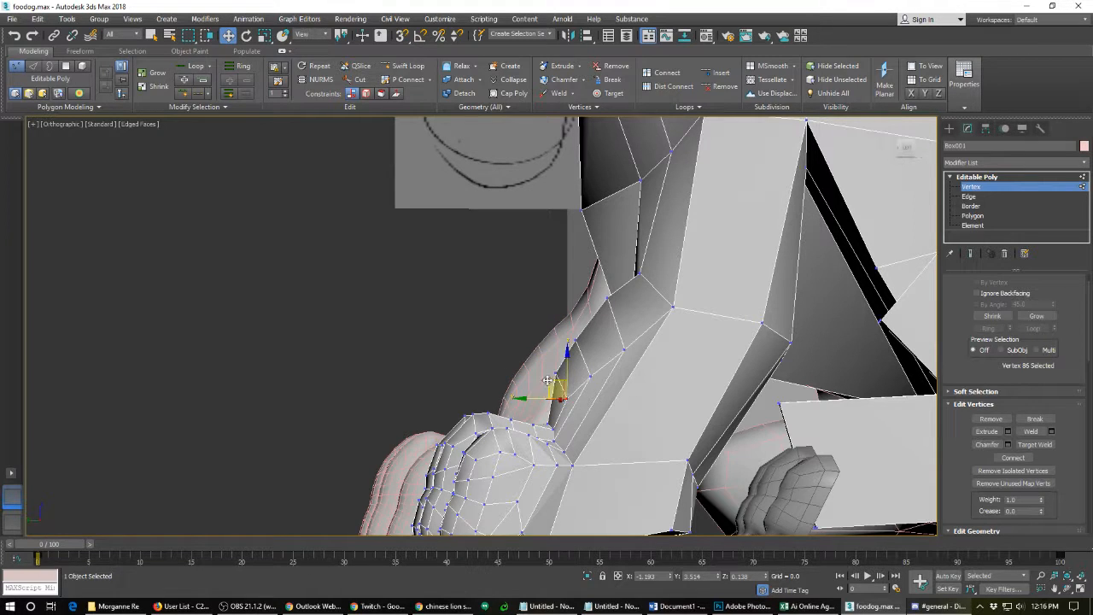
pyautogui.moveTo(547, 380); pyautogui.dragTo(540, 376)
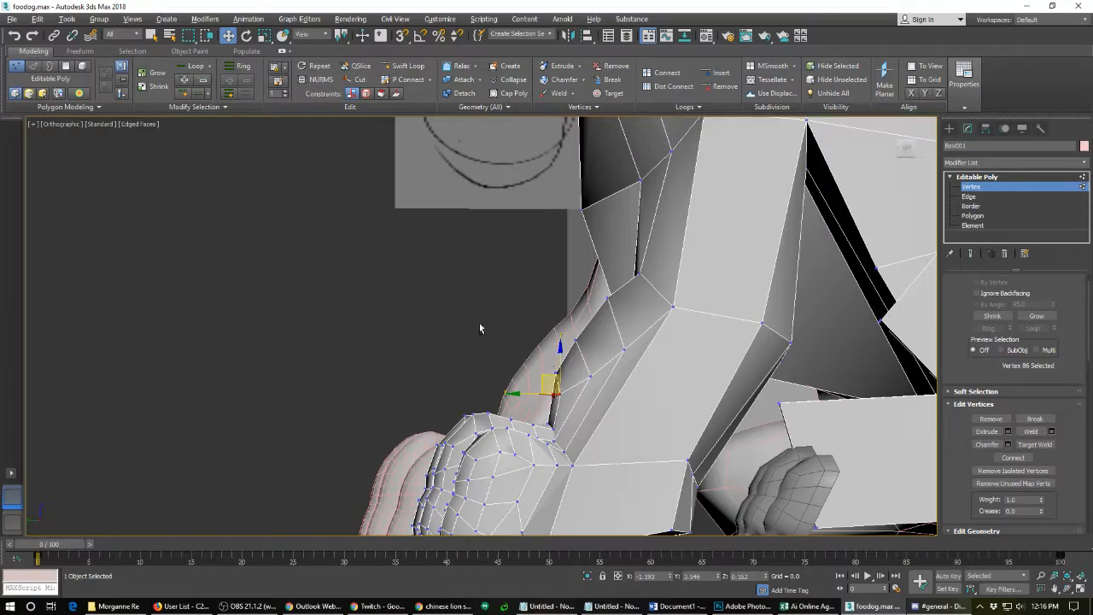
# - Collapse the paw's two top centre edges into one vertex and the short cross edges just above them into another
pyautogui.keyDown('alt'); pyautogui.moveTo(479, 328); pyautogui.dragTo(555, 405, button='middle'); pyautogui.keyUp('alt')
pyautogui.scroll(2, 556, 404)
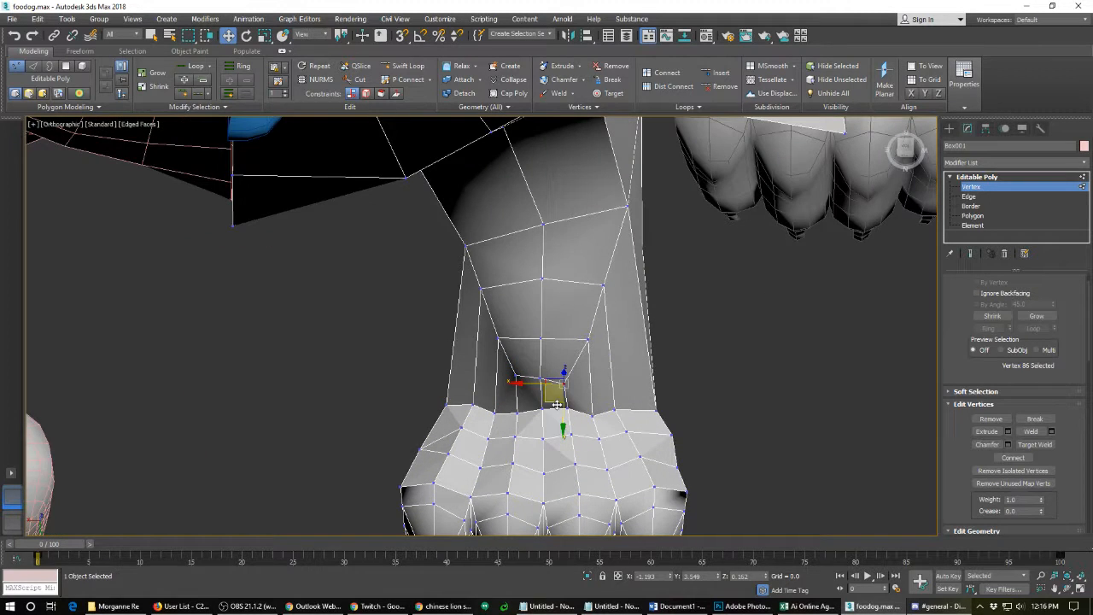
pyautogui.keyDown('alt'); pyautogui.moveTo(555, 406); pyautogui.dragTo(553, 420, button='middle'); pyautogui.keyUp('alt')
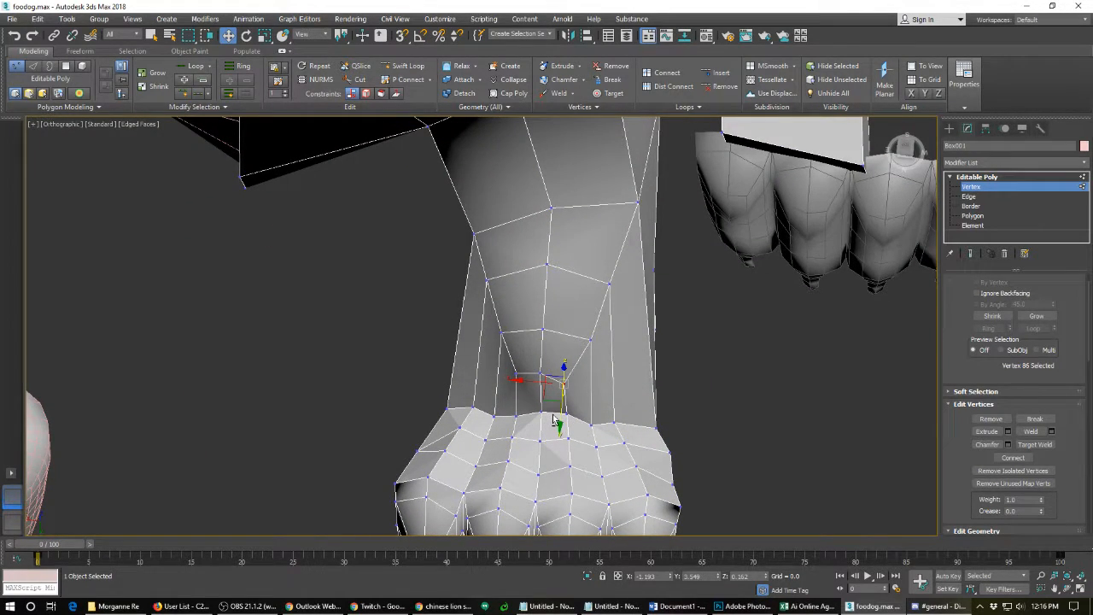
pyautogui.press('2')
pyautogui.click(554, 411)
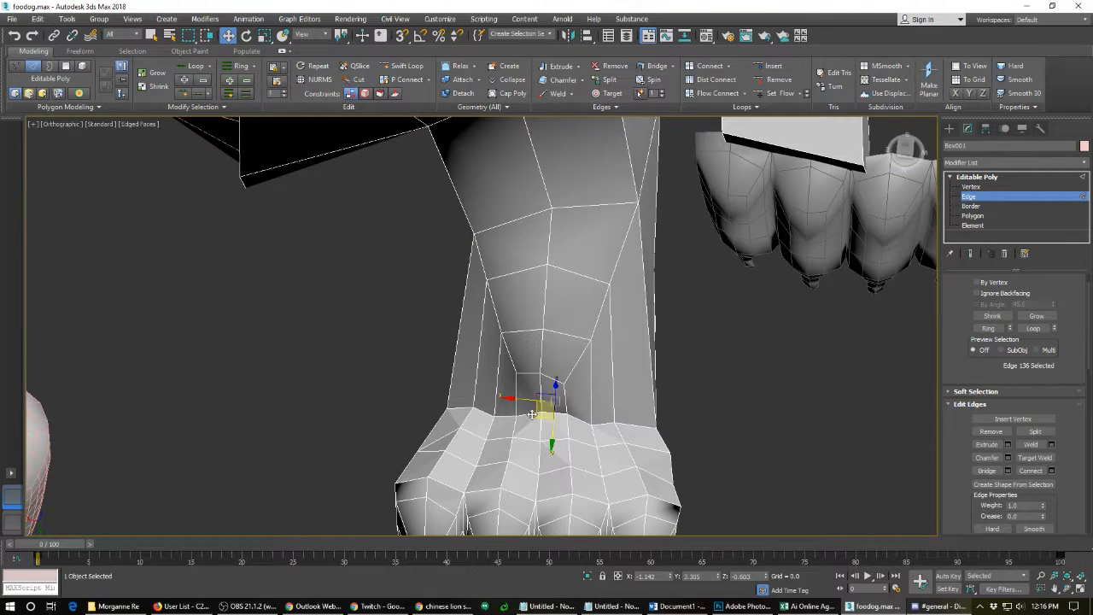
pyautogui.click(565, 419)
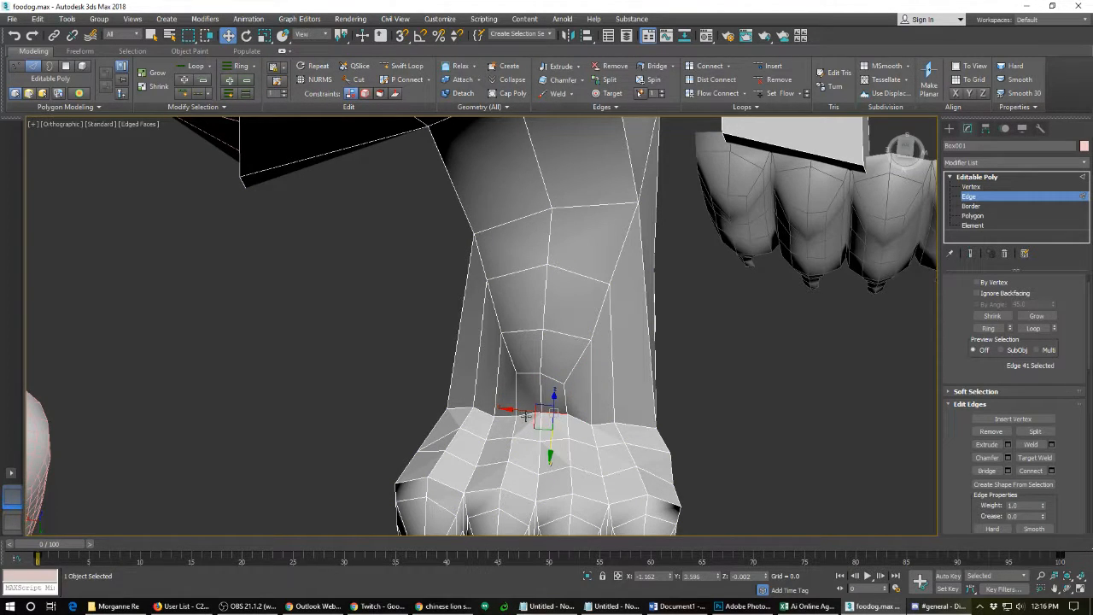
pyautogui.click(540, 394)
pyautogui.click(555, 378)
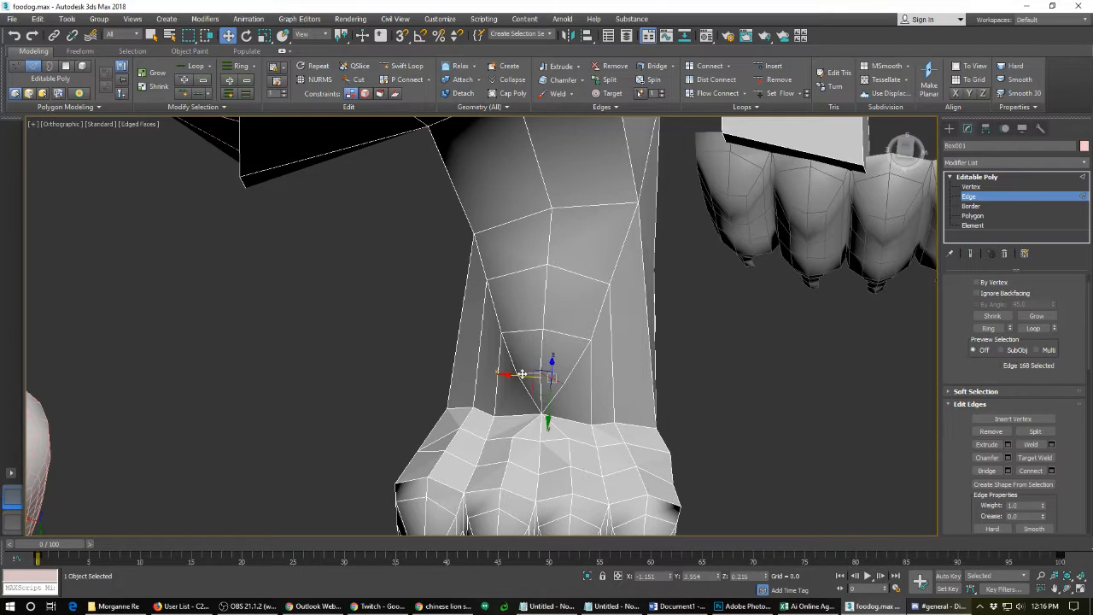
pyautogui.click(540, 398)
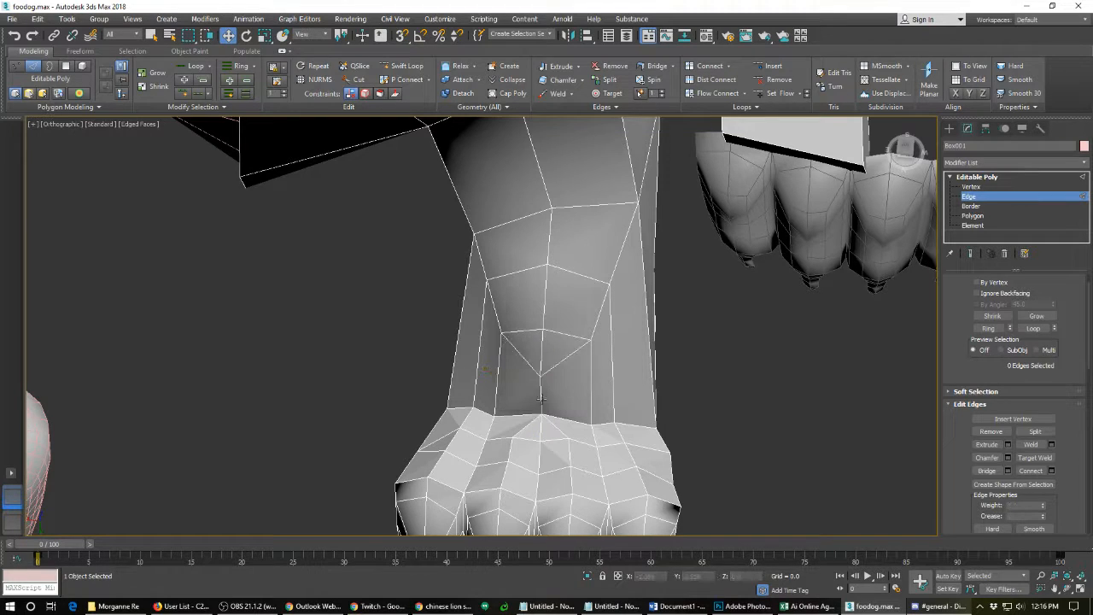
# - Remove the centre edge above the upper collapsed vertex and the paw's centre edge below the lower one
pyautogui.click(541, 357)
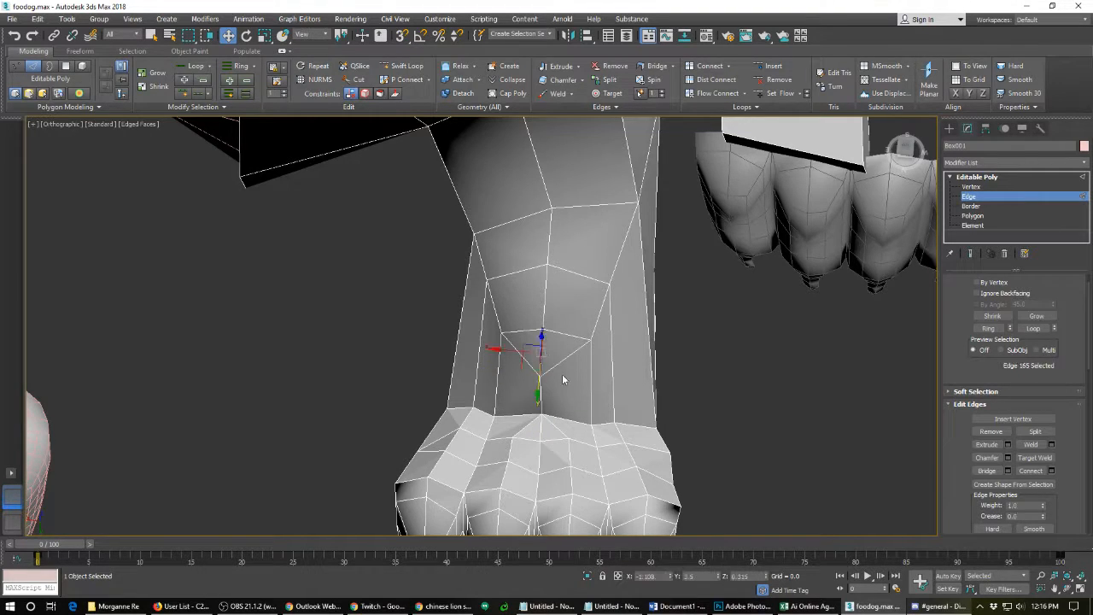
pyautogui.keyDown('ctrl'); pyautogui.click(543, 428); pyautogui.keyUp('ctrl')
pyautogui.press('BackSpace')
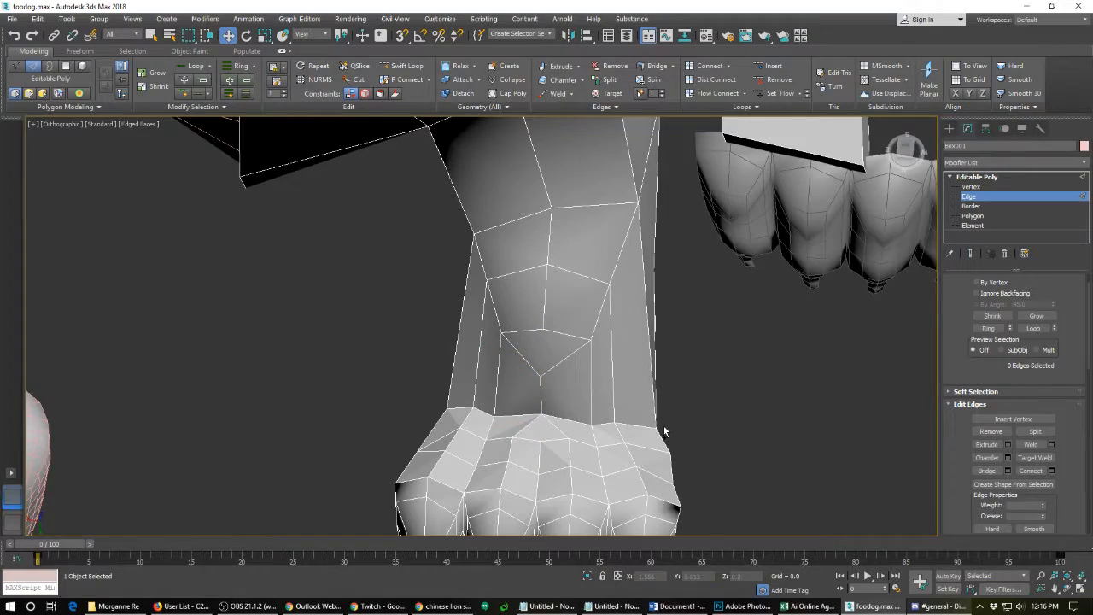
# - Move the vertex at the lower end of the front leg's inner crease to refine the leg's shape above the wrist
pyautogui.scroll(-5, 605, 397)
pyautogui.keyDown('alt'); pyautogui.moveTo(607, 435); pyautogui.dragTo(585, 464, button='middle'); pyautogui.keyUp('alt')
pyautogui.scroll(2, 516, 434)
pyautogui.press('1')
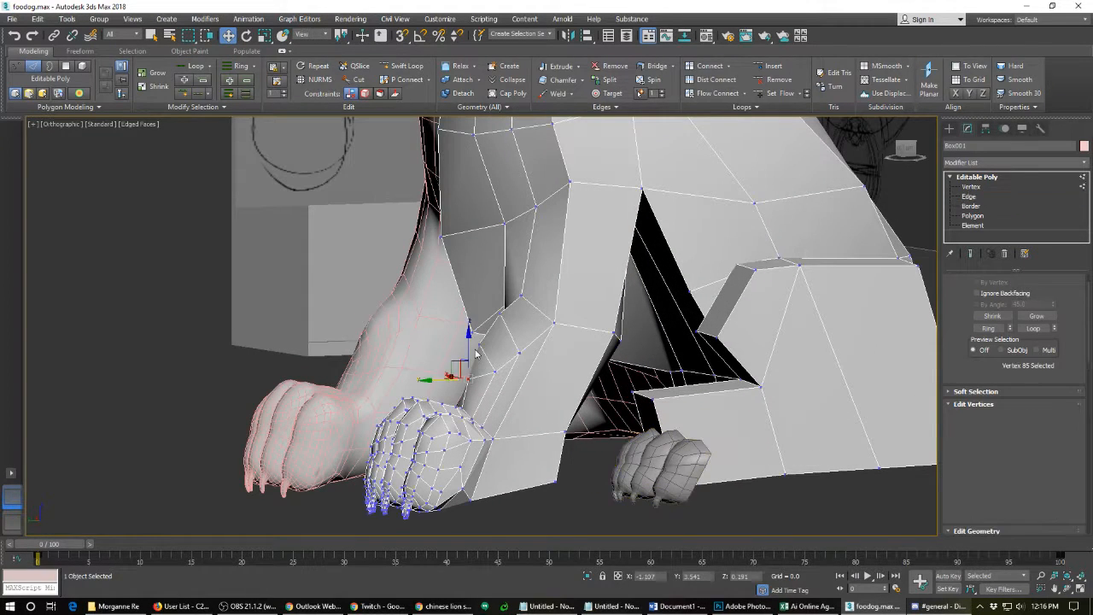
pyautogui.moveTo(463, 331); pyautogui.dragTo(493, 288)
pyautogui.moveTo(490, 407)
pyautogui.keyDown('alt'); pyautogui.mouseDown(button='middle')
pyautogui.moveTo(567, 420)
pyautogui.moveTo(453, 406)
pyautogui.moveTo(657, 399)
pyautogui.moveTo(508, 399)
pyautogui.mouseUp(button='middle'); pyautogui.keyUp('alt')
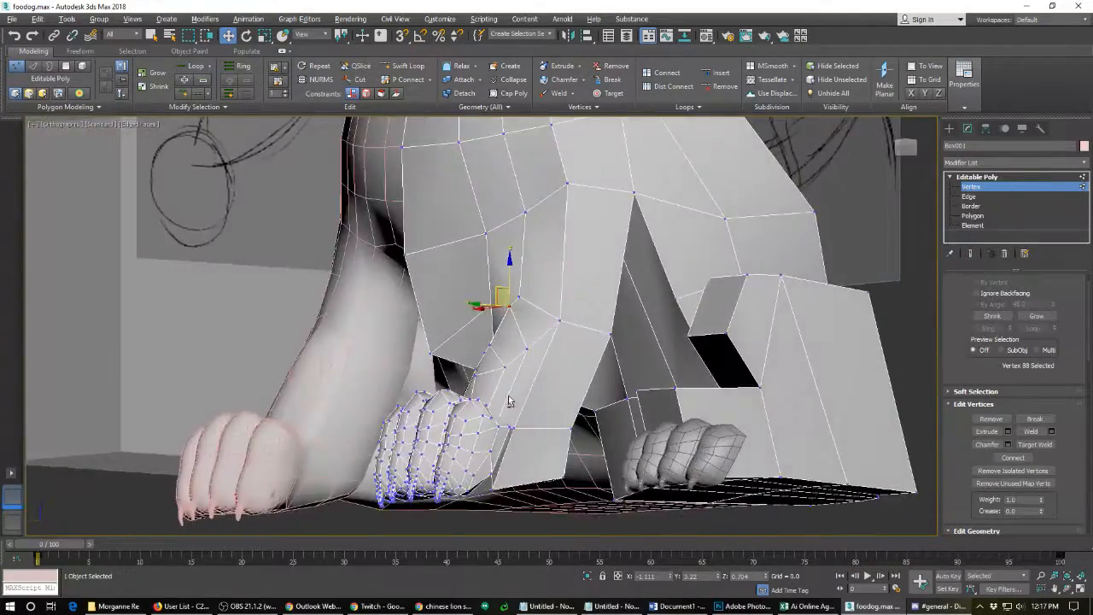
pyautogui.scroll(3, 556, 384)
pyautogui.scroll(-4, 564, 253)
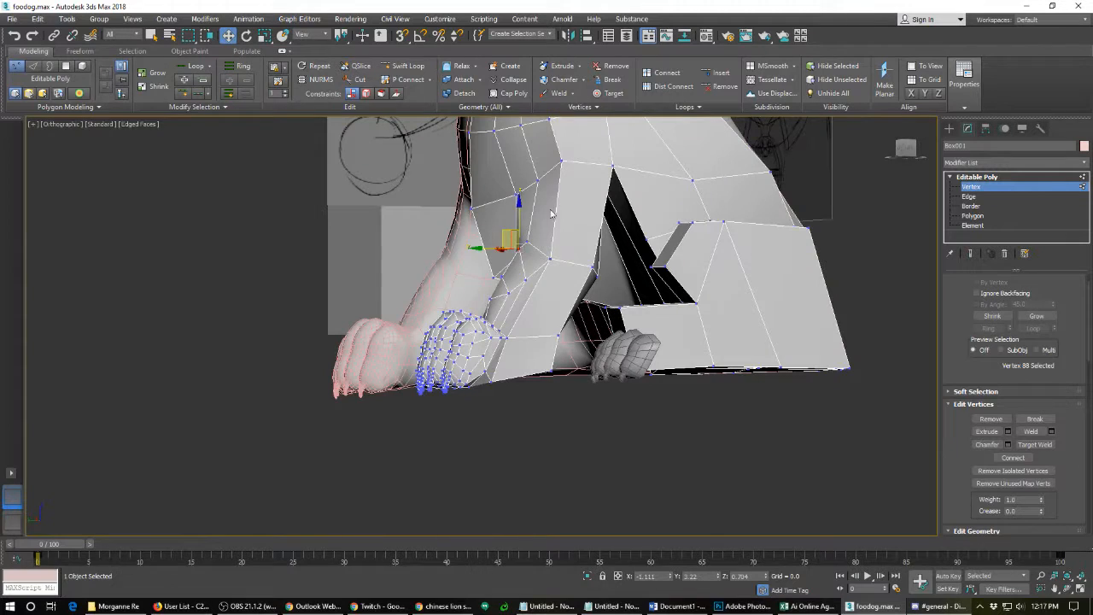
# - Add two edge loops around the upper front leg with Swift Loop, one above the elbow and one near the shoulder
pyautogui.hotkey('alt', 'shift', 'w')
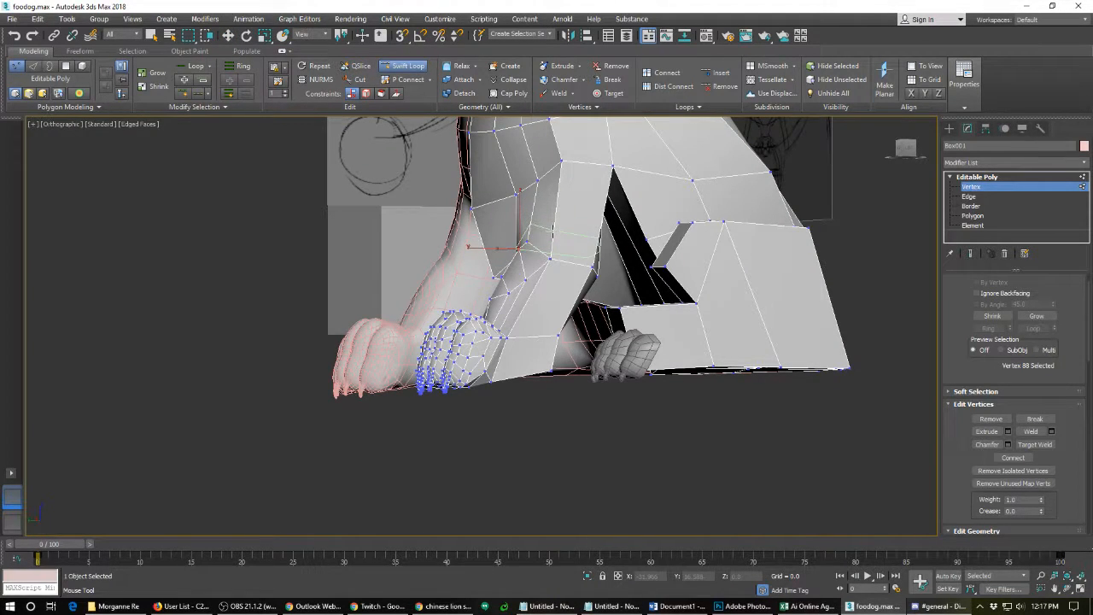
pyautogui.click(552, 232)
pyautogui.click(563, 183)
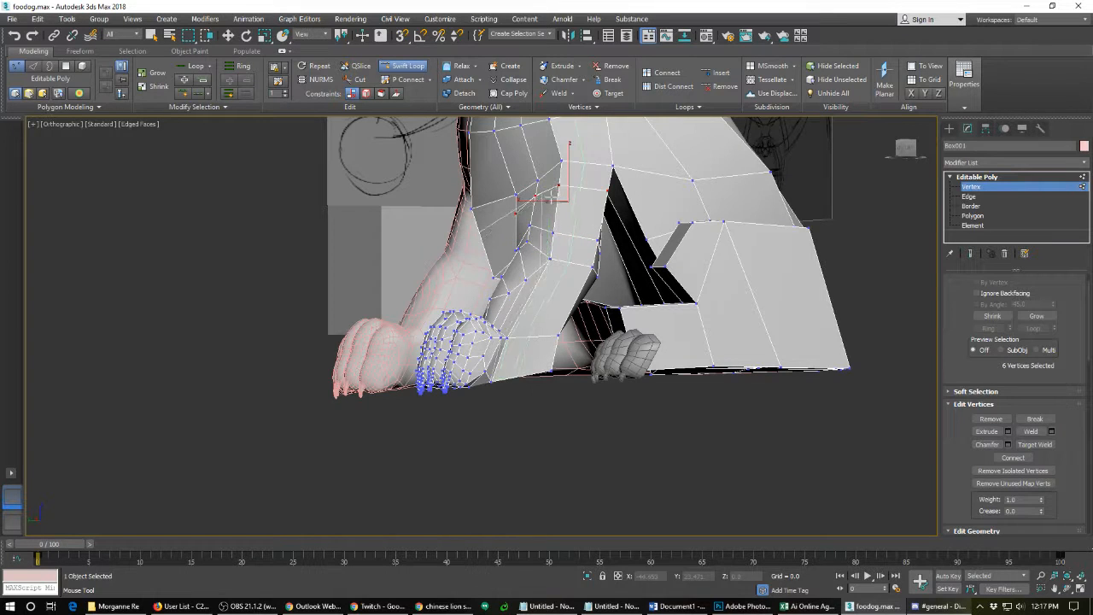
pyautogui.press('w')
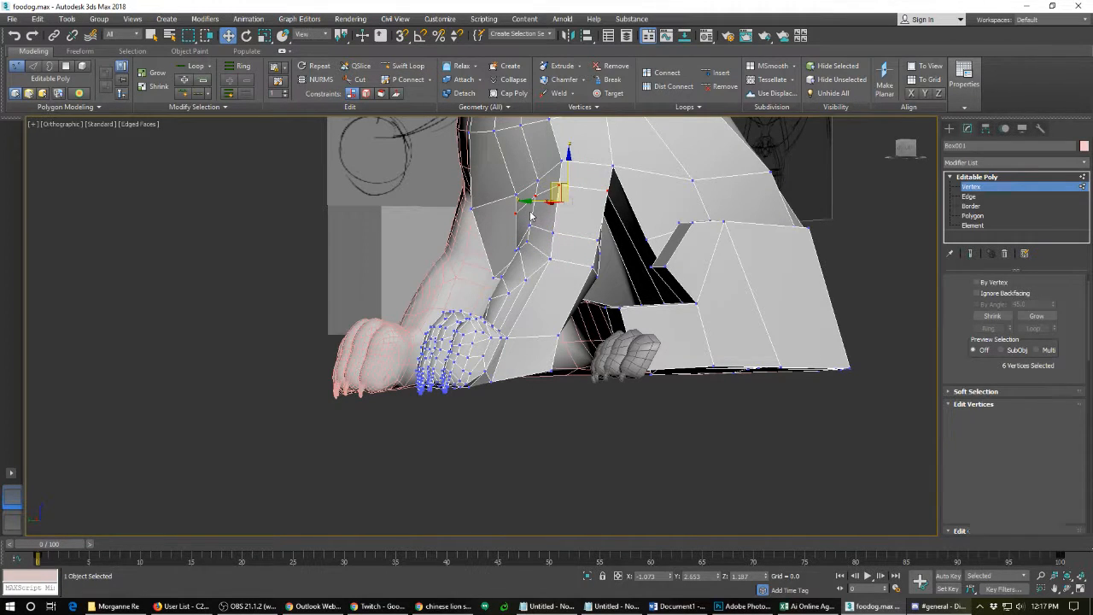
# - Move the edge on the upper front leg's inner side slightly forward
pyautogui.press('2')
pyautogui.click(504, 210)
pyautogui.moveTo(504, 210); pyautogui.dragTo(489, 210)
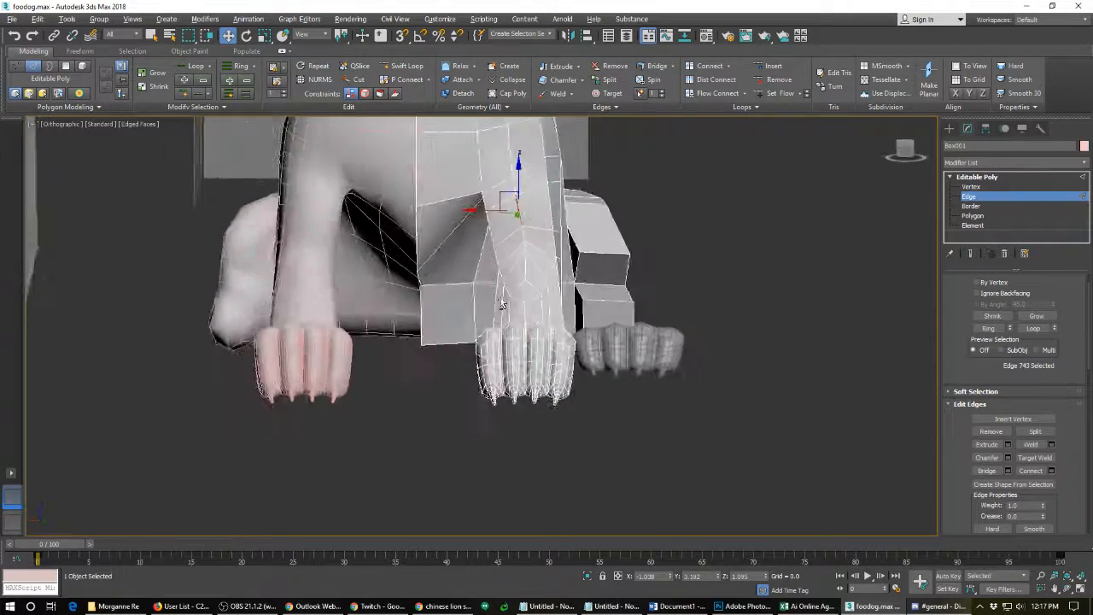
# - Delete the end polygon of the hind leg that faces the rear paw
pyautogui.keyDown('alt'); pyautogui.moveTo(435, 273); pyautogui.dragTo(491, 322, button='middle'); pyautogui.keyUp('alt')
pyautogui.keyDown('alt'); pyautogui.moveTo(538, 286); pyautogui.dragTo(579, 302, button='middle'); pyautogui.keyUp('alt')
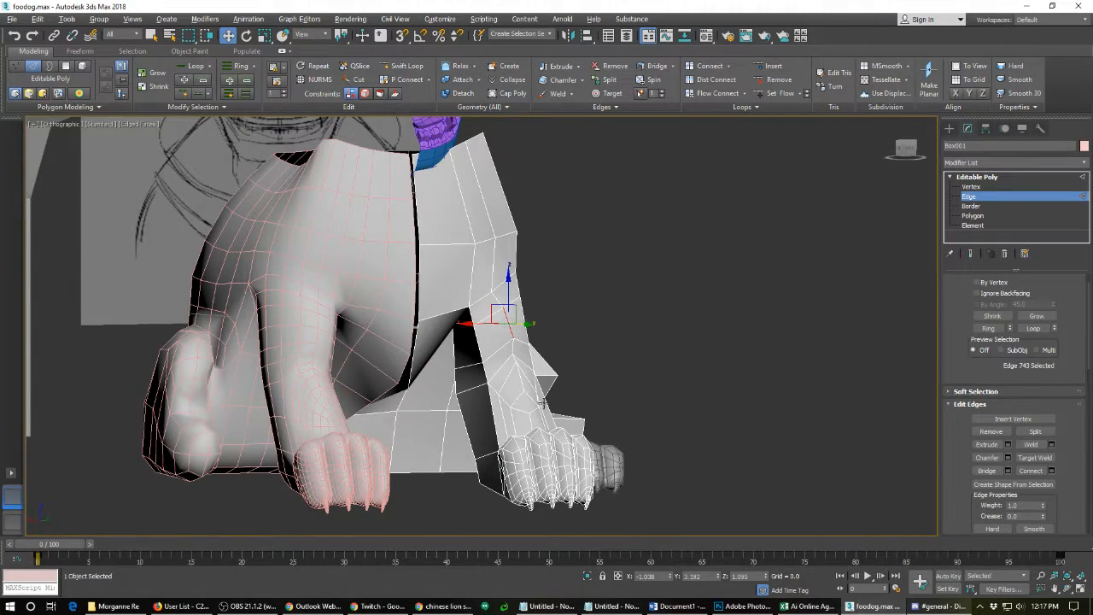
pyautogui.keyDown('alt'); pyautogui.moveTo(541, 402); pyautogui.dragTo(452, 335, button='middle'); pyautogui.keyUp('alt')
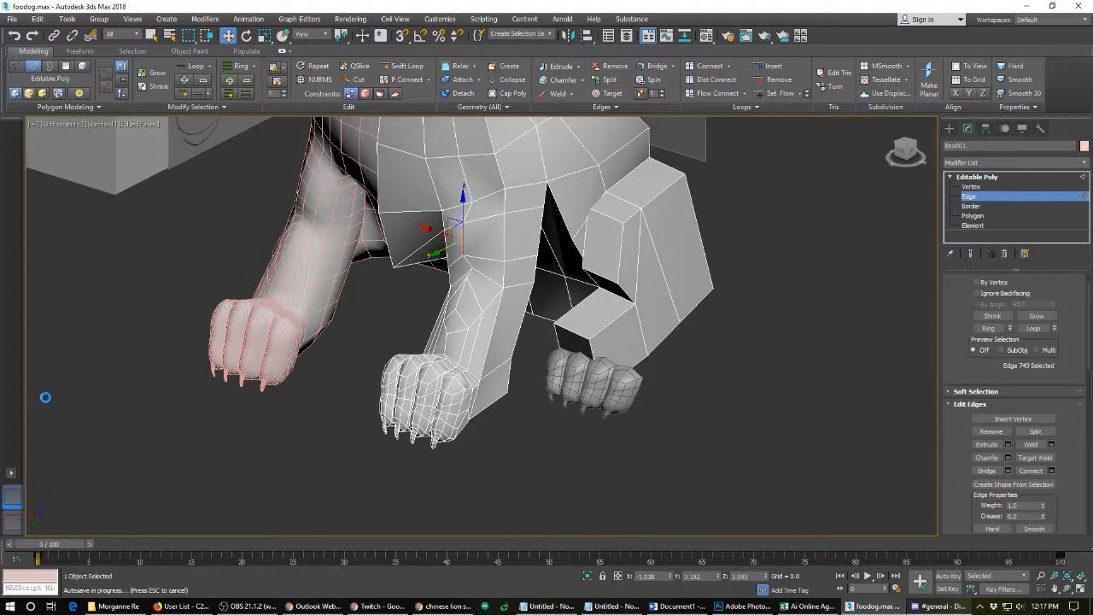
pyautogui.keyDown('alt'); pyautogui.moveTo(559, 293); pyautogui.dragTo(498, 240, button='middle'); pyautogui.keyUp('alt')
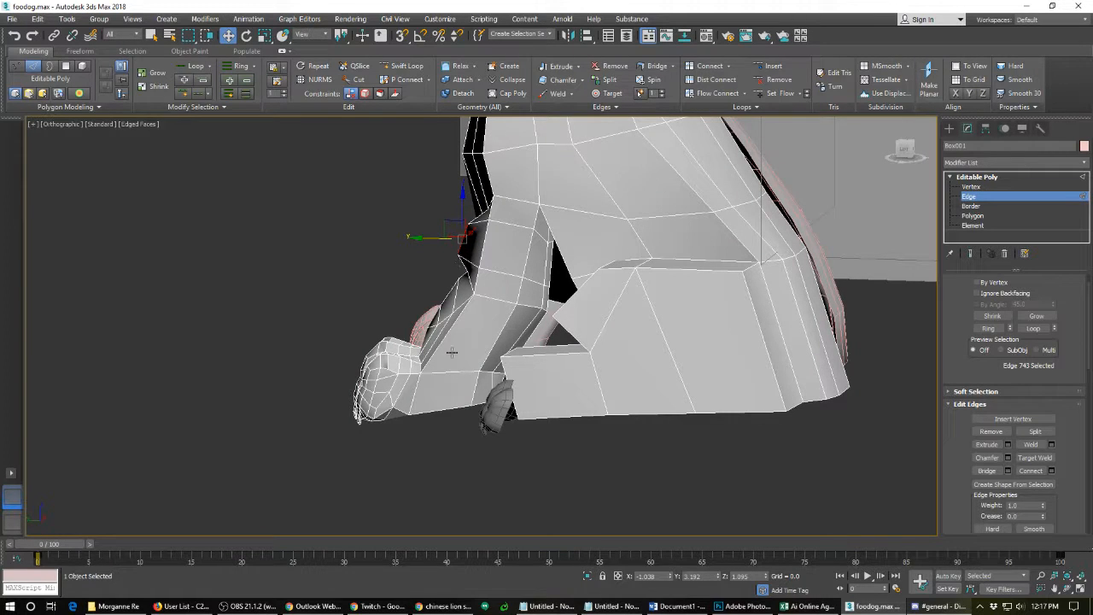
pyautogui.keyDown('alt'); pyautogui.moveTo(542, 387); pyautogui.dragTo(589, 384, button='middle'); pyautogui.keyUp('alt')
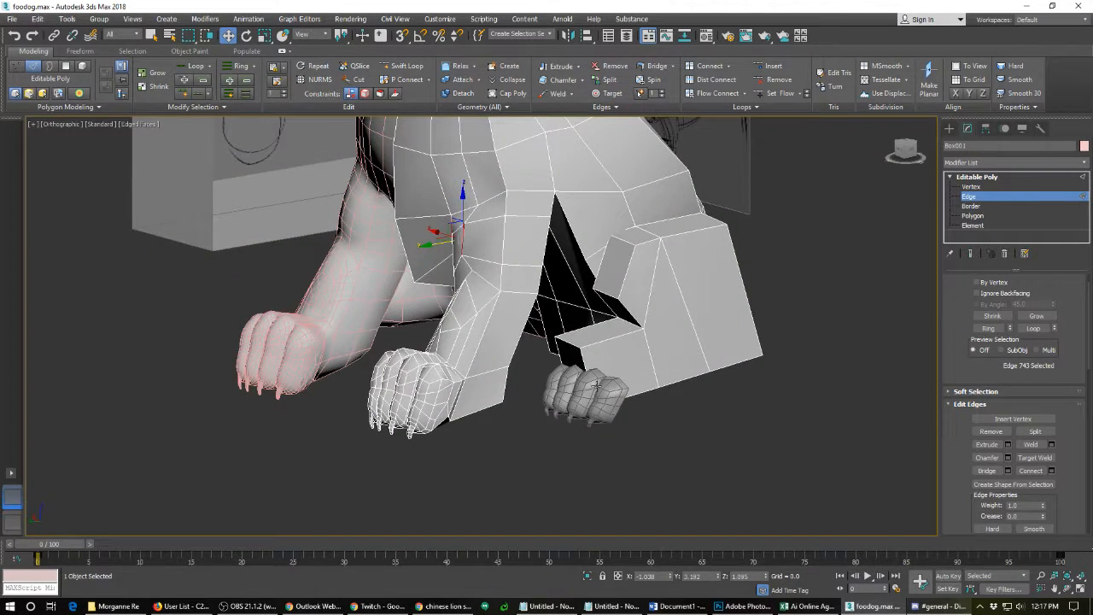
pyautogui.press('4')
pyautogui.click(575, 357)
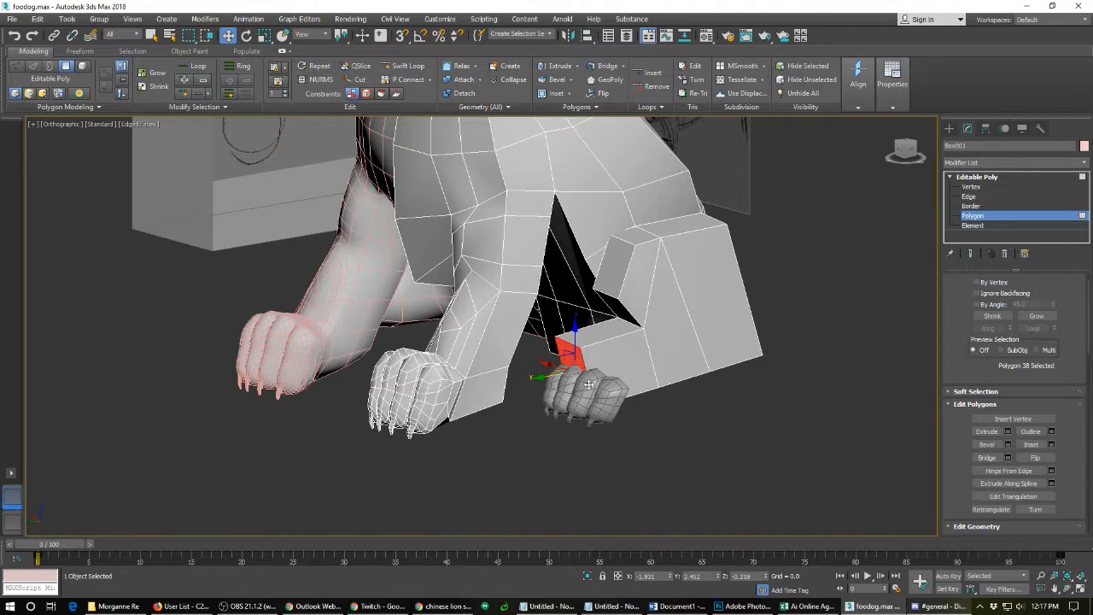
pyautogui.press('Delete')
# - Move the outer upright edge of the hind leg's open end outward to match the rear paw's width
pyautogui.keyDown('alt'); pyautogui.moveTo(609, 339); pyautogui.dragTo(658, 357, button='middle'); pyautogui.keyUp('alt')
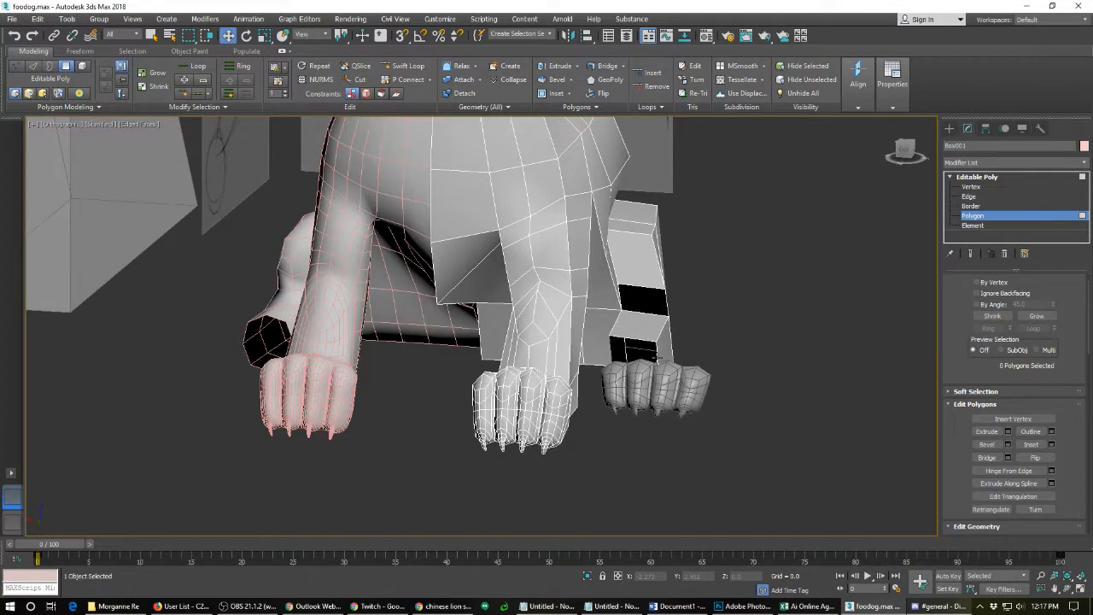
pyautogui.click(656, 357)
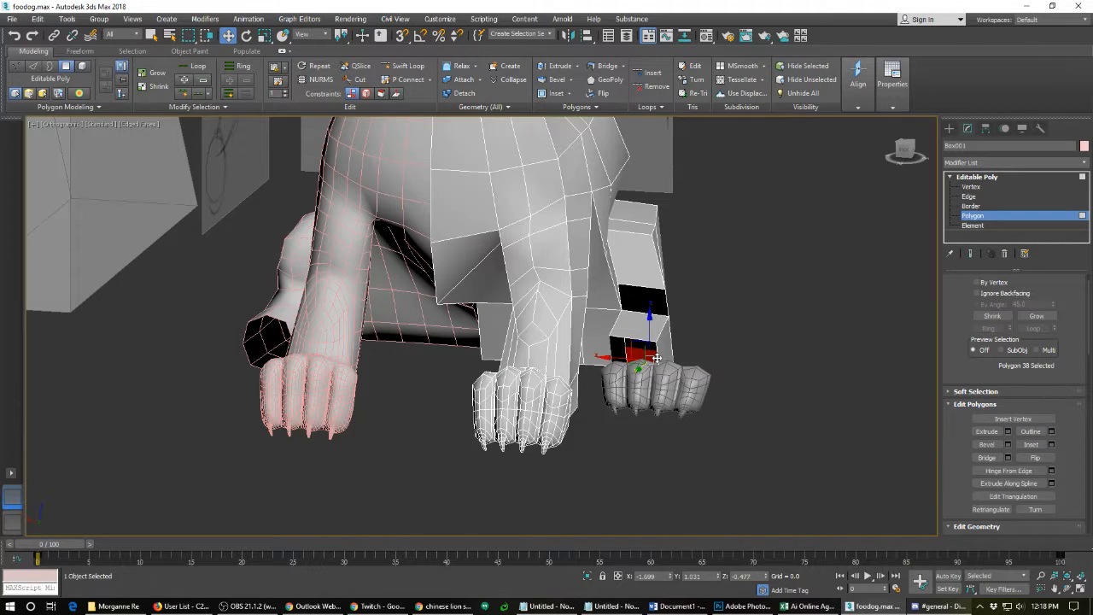
pyautogui.press('2')
pyautogui.click(653, 360)
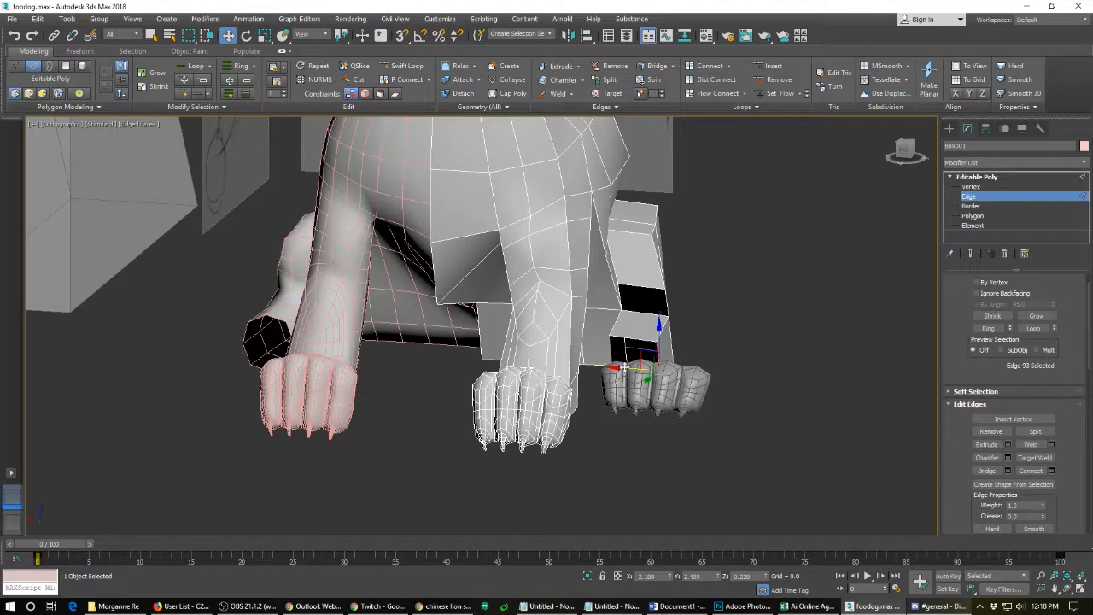
pyautogui.moveTo(624, 367); pyautogui.dragTo(674, 369)
# - Shift the upright edges on the rear side of the hind leg sideways to reshape its contour
pyautogui.keyDown('alt'); pyautogui.moveTo(757, 367); pyautogui.dragTo(363, 388, button='middle'); pyautogui.keyUp('alt')
pyautogui.click(813, 366)
pyautogui.moveTo(491, 379); pyautogui.dragTo(447, 382)
pyautogui.click(579, 383)
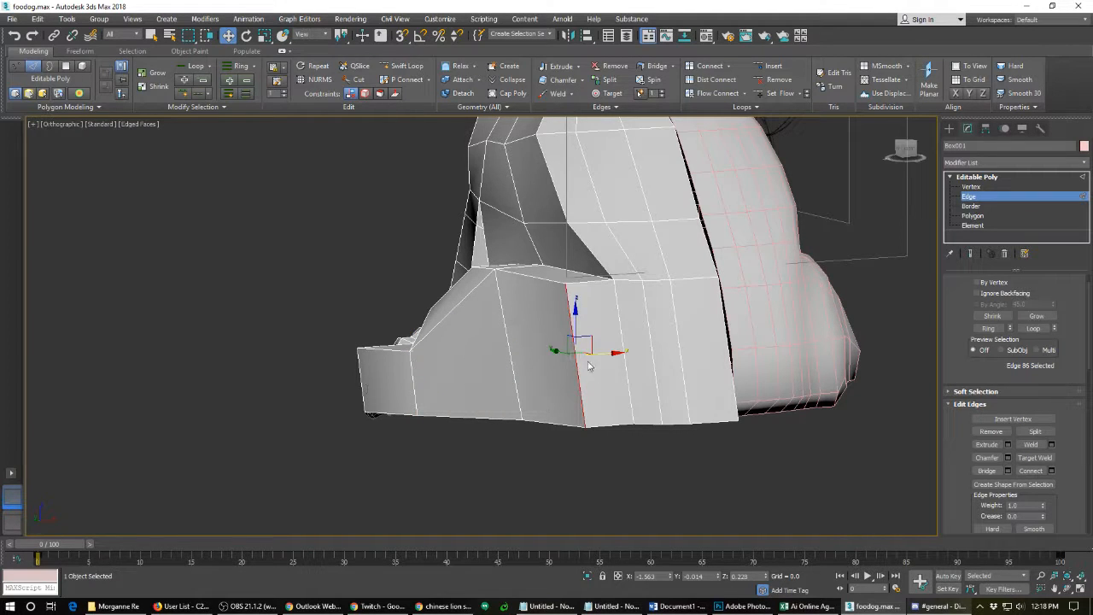
pyautogui.moveTo(597, 352); pyautogui.dragTo(616, 354)
# - Move the hind leg's outer thigh edge outward and reposition the edges at the front of the knee
pyautogui.keyDown('alt'); pyautogui.moveTo(451, 386); pyautogui.dragTo(576, 422, button='middle'); pyautogui.keyUp('alt')
pyautogui.click(537, 392)
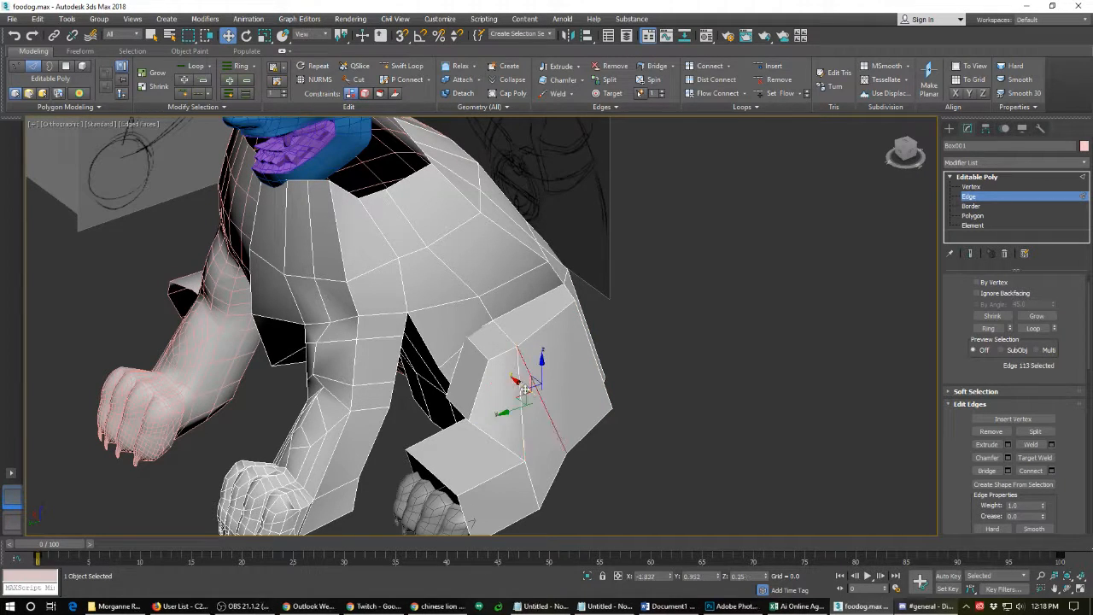
pyautogui.moveTo(516, 378); pyautogui.dragTo(530, 391)
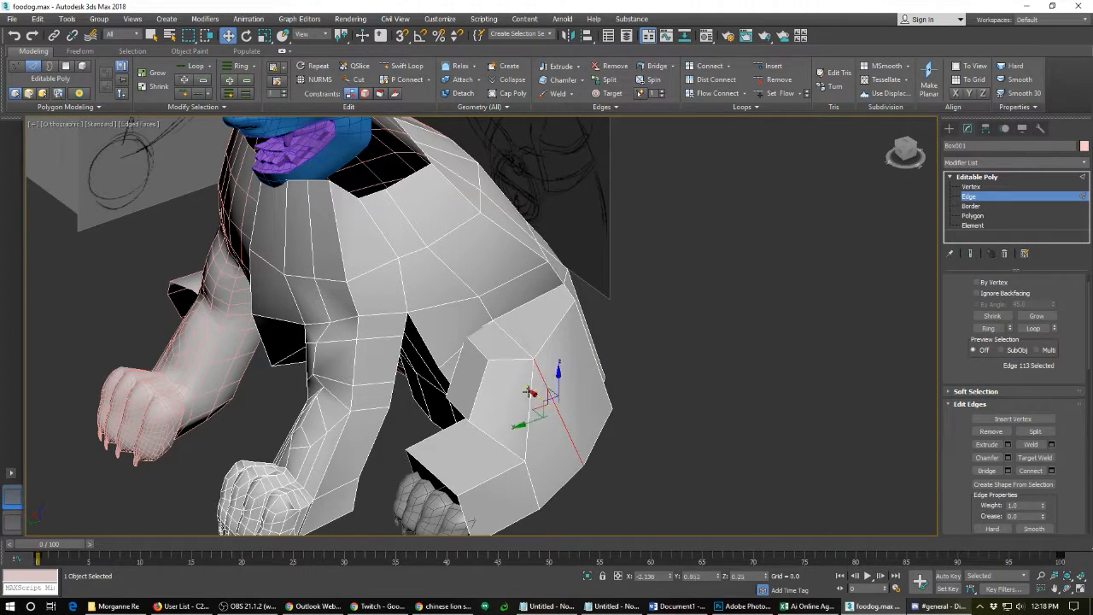
pyautogui.click(477, 353)
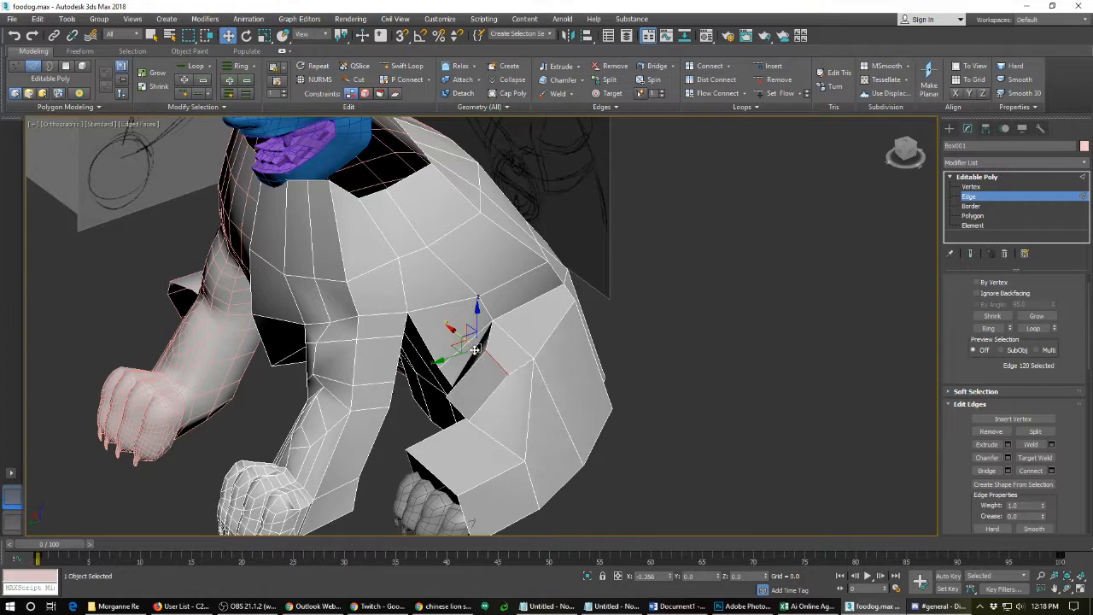
pyautogui.moveTo(467, 343); pyautogui.dragTo(446, 403)
pyautogui.click(460, 415)
# - Examine the body's overall shape and the hind leg's fit to the rear paw from the side and front
pyautogui.keyDown('alt'); pyautogui.moveTo(487, 420); pyautogui.dragTo(531, 331, button='middle'); pyautogui.keyUp('alt')
pyautogui.scroll(-4, 532, 331)
pyautogui.keyDown('alt'); pyautogui.moveTo(496, 400); pyautogui.dragTo(425, 389, button='middle'); pyautogui.keyUp('alt')
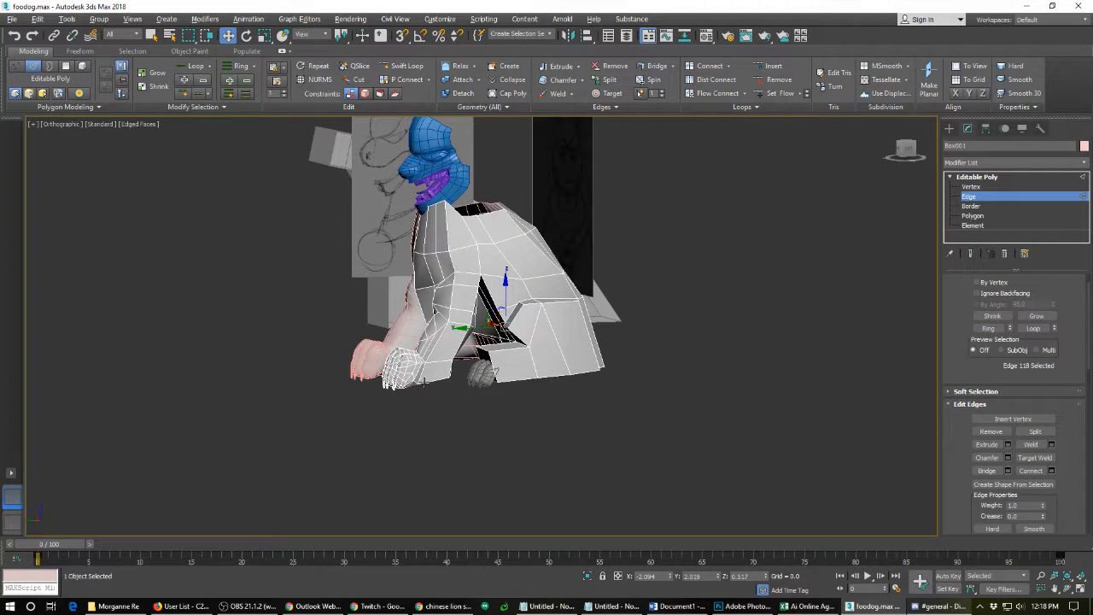
pyautogui.scroll(2, 423, 382)
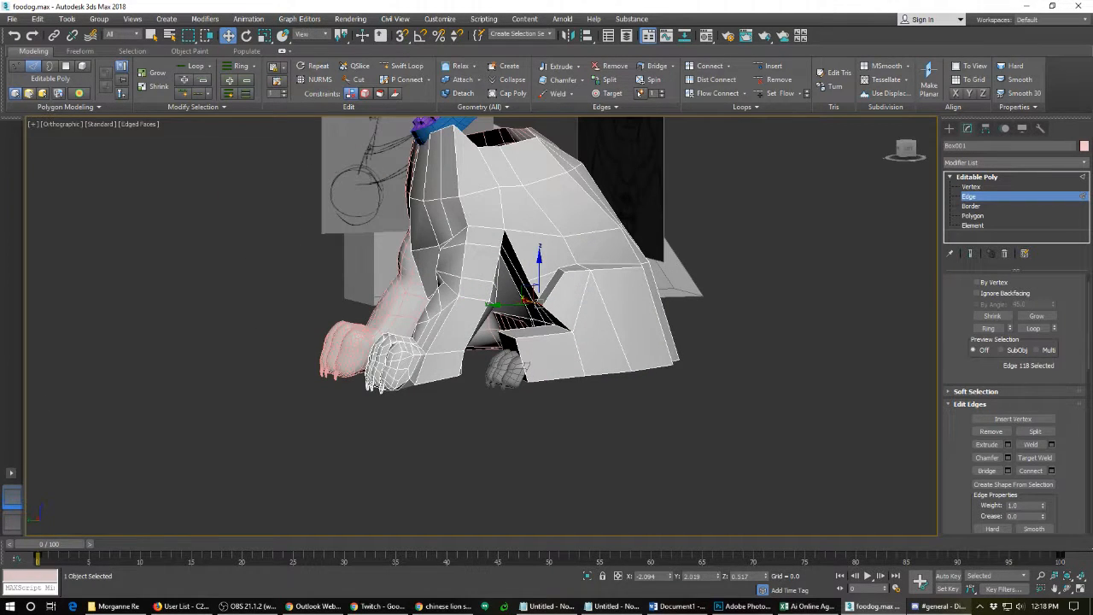
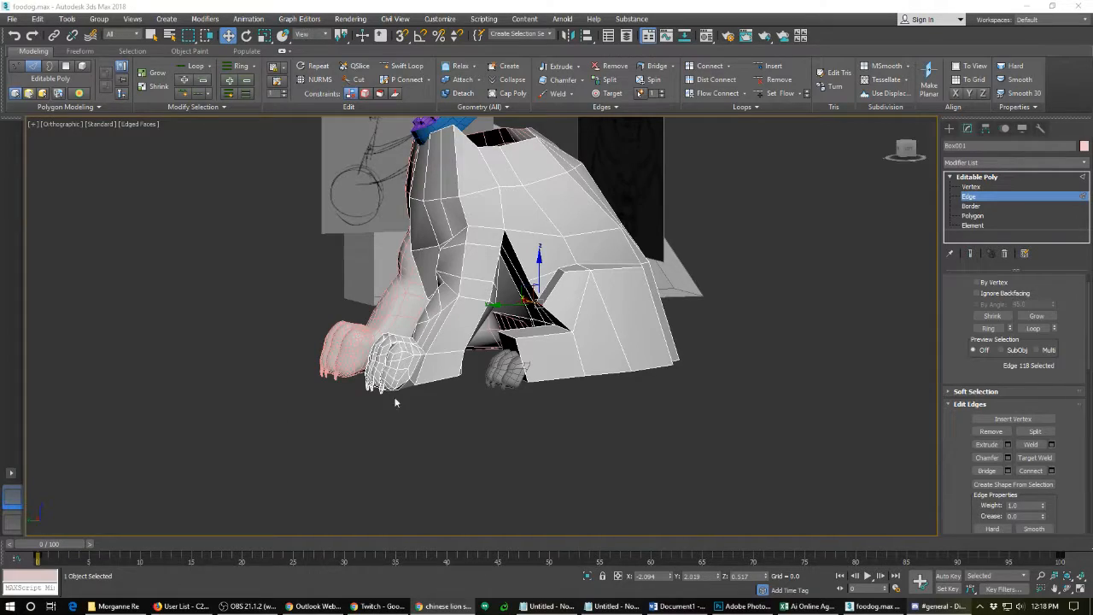
pyautogui.keyDown('alt'); pyautogui.moveTo(500, 367); pyautogui.dragTo(457, 393, button='middle'); pyautogui.keyUp('alt')
pyautogui.click(421, 369)
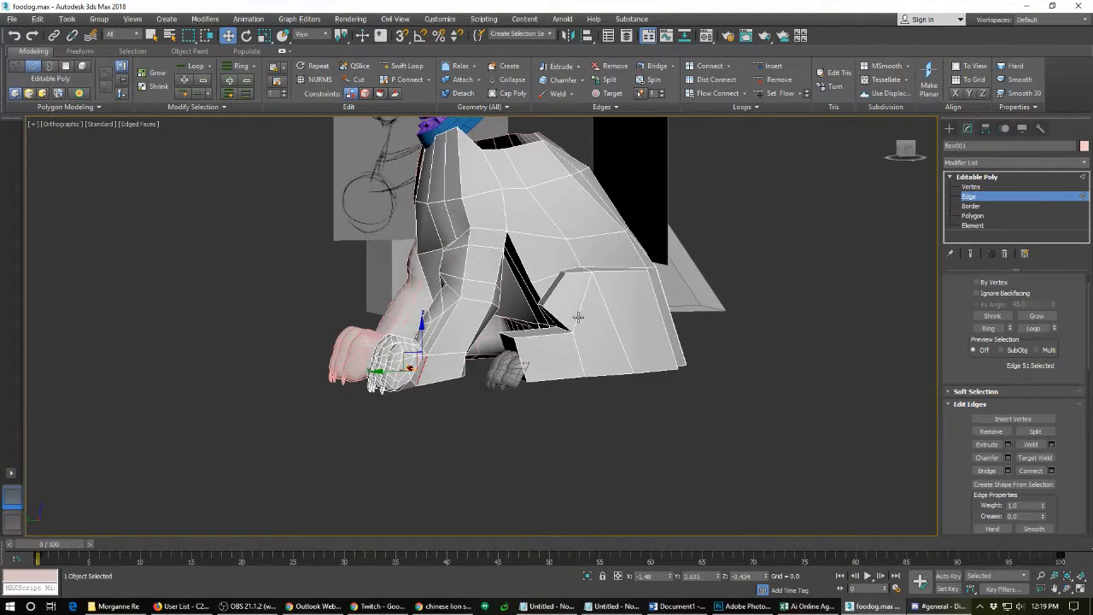
pyautogui.moveTo(555, 339); pyautogui.dragTo(540, 425, button='middle')
pyautogui.scroll(5, 497, 402)
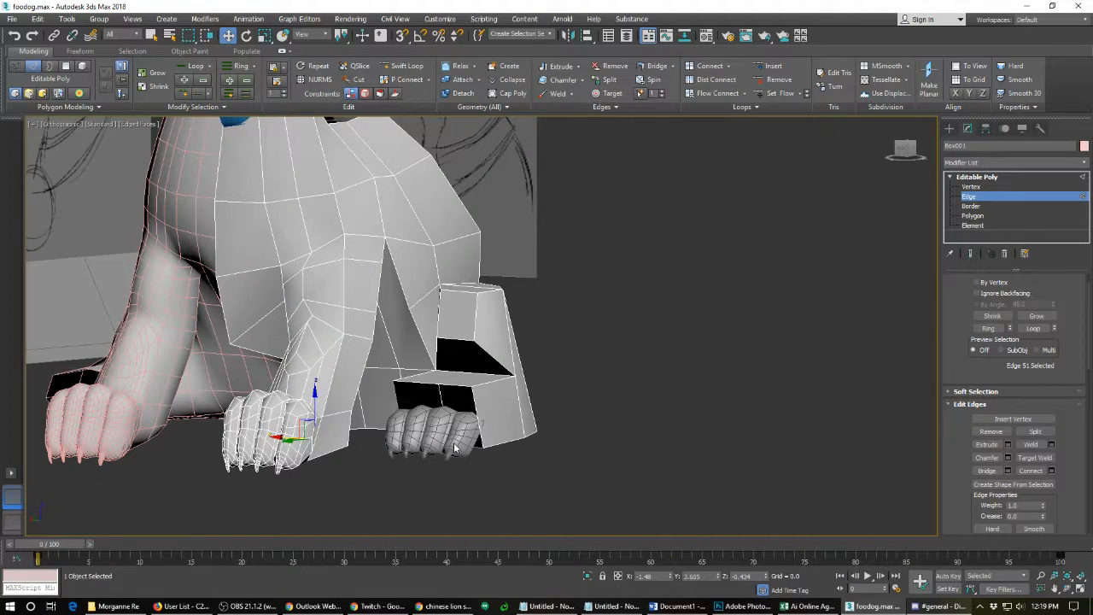
# - Add three lengthwise edge loops along the hind foot and thigh with Swift Loop, spaced across the foot's width
pyautogui.keyDown('alt'); pyautogui.moveTo(469, 400); pyautogui.dragTo(478, 423, button='middle'); pyautogui.keyUp('alt')
pyautogui.click(406, 65)
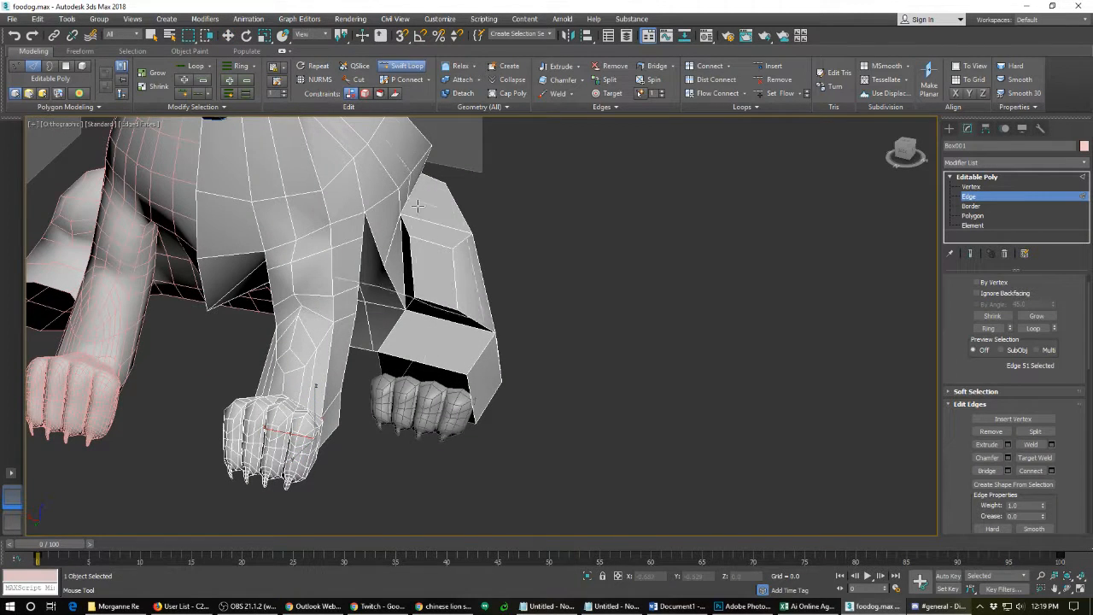
pyautogui.click(424, 360)
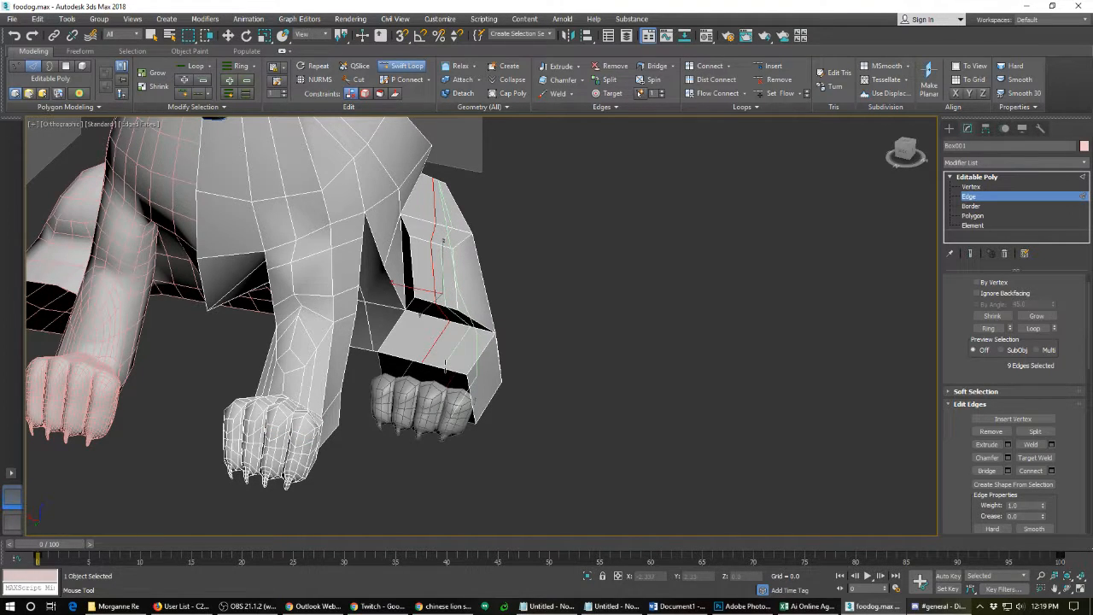
pyautogui.click(446, 366)
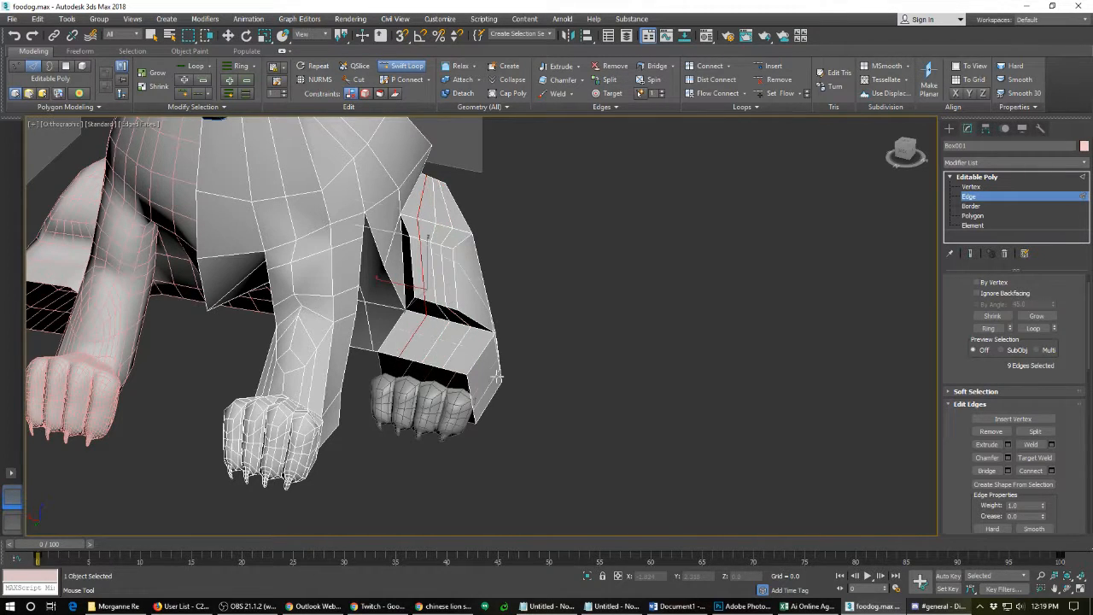
pyautogui.keyDown('alt'); pyautogui.moveTo(399, 356); pyautogui.dragTo(445, 342, button='middle'); pyautogui.keyUp('alt')
pyautogui.press('w')
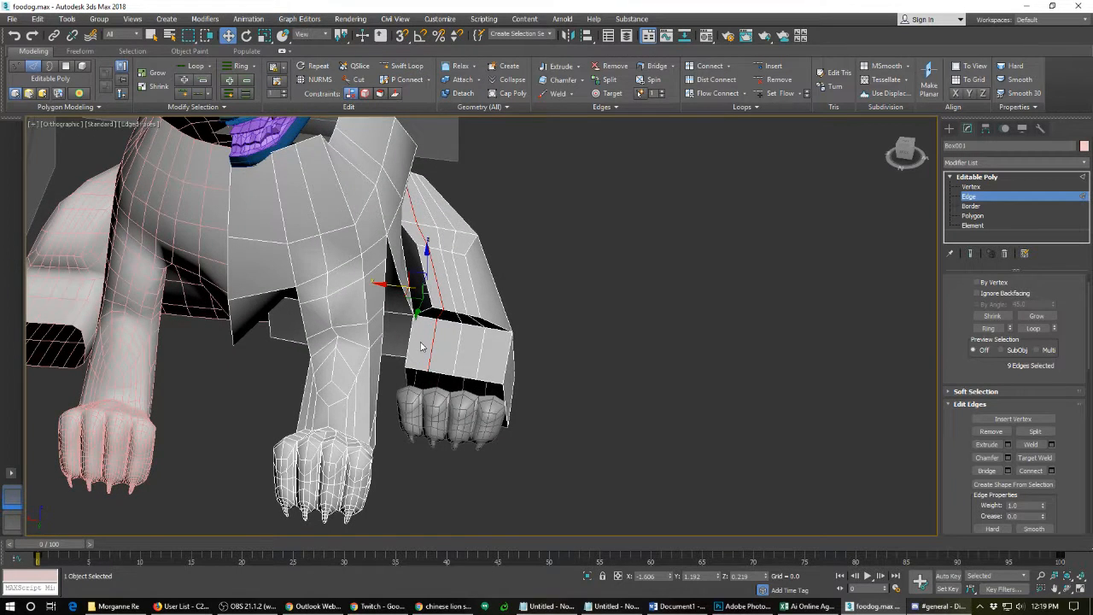
# - Cut a small arch of edges into the top of the hind foot around the middle loop, starting and ending at the opening
pyautogui.scroll(3, 420, 346)
pyautogui.rightClick(419, 391)
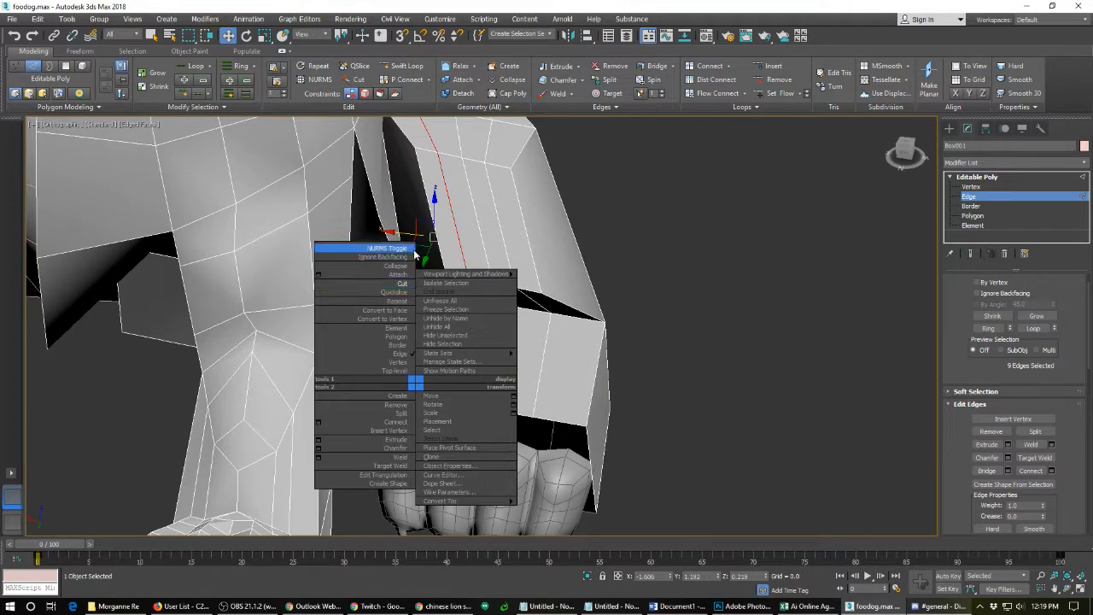
pyautogui.click(386, 285)
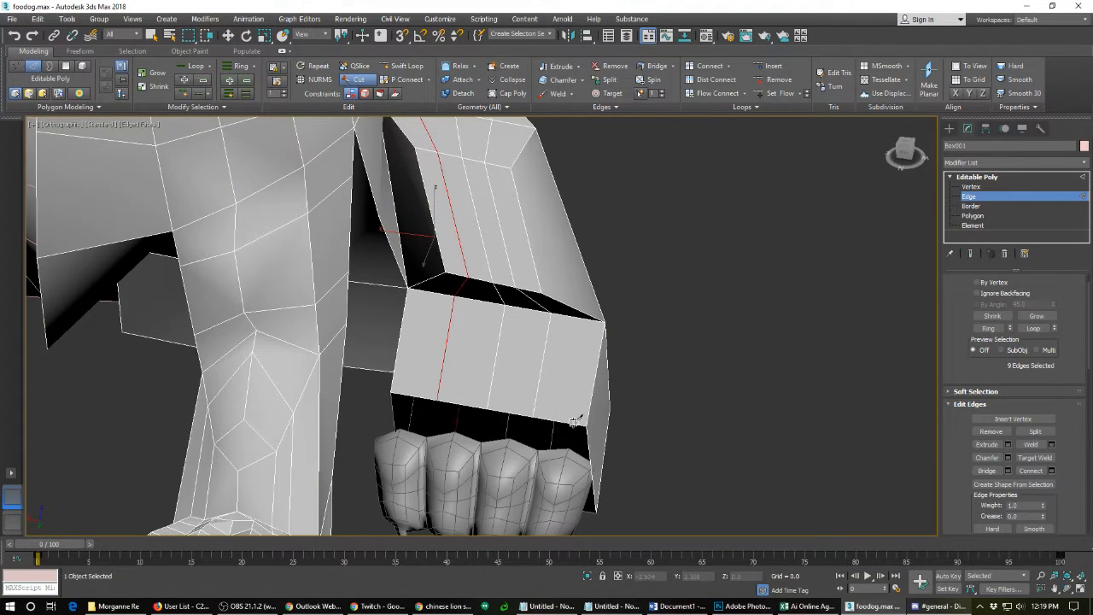
pyautogui.click(511, 413)
pyautogui.click(496, 351)
pyautogui.click(470, 359)
pyautogui.click(458, 402)
# - Cut a larger arch of edges around the small one across the top of the hind foot, ending at the opening
pyautogui.click(410, 395)
pyautogui.click(446, 321)
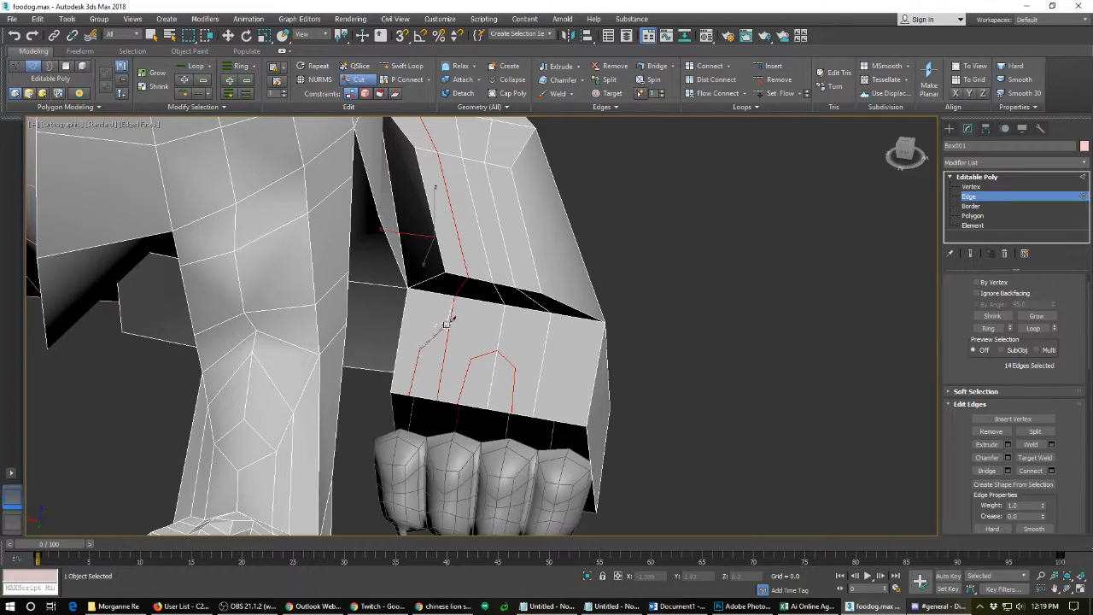
pyautogui.click(498, 319)
pyautogui.click(501, 320)
pyautogui.click(548, 345)
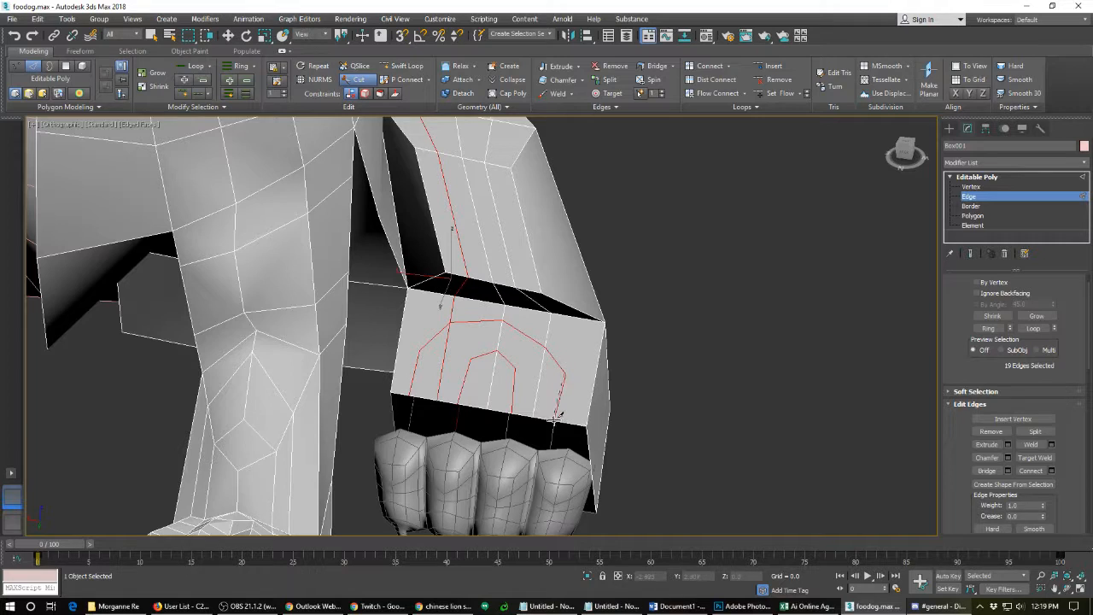
pyautogui.click(564, 419)
# - Cut edges linking the large arch to the small arch on both sides and to the foot's two rear corners
pyautogui.click(605, 319)
pyautogui.click(564, 373)
pyautogui.click(539, 376)
pyautogui.click(516, 357)
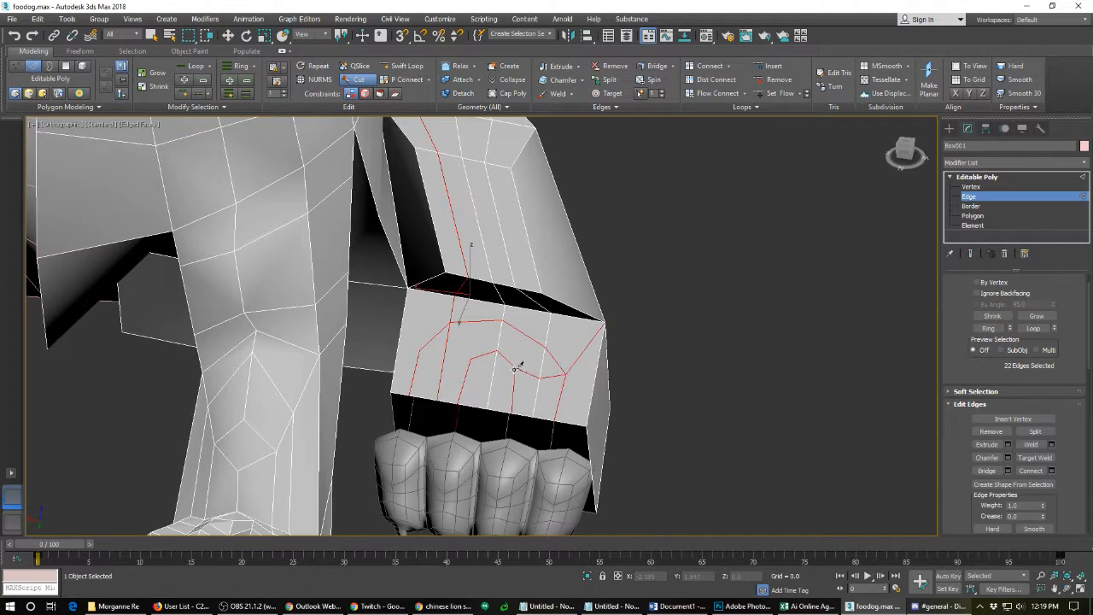
pyautogui.click(470, 359)
pyautogui.click(444, 353)
pyautogui.click(420, 350)
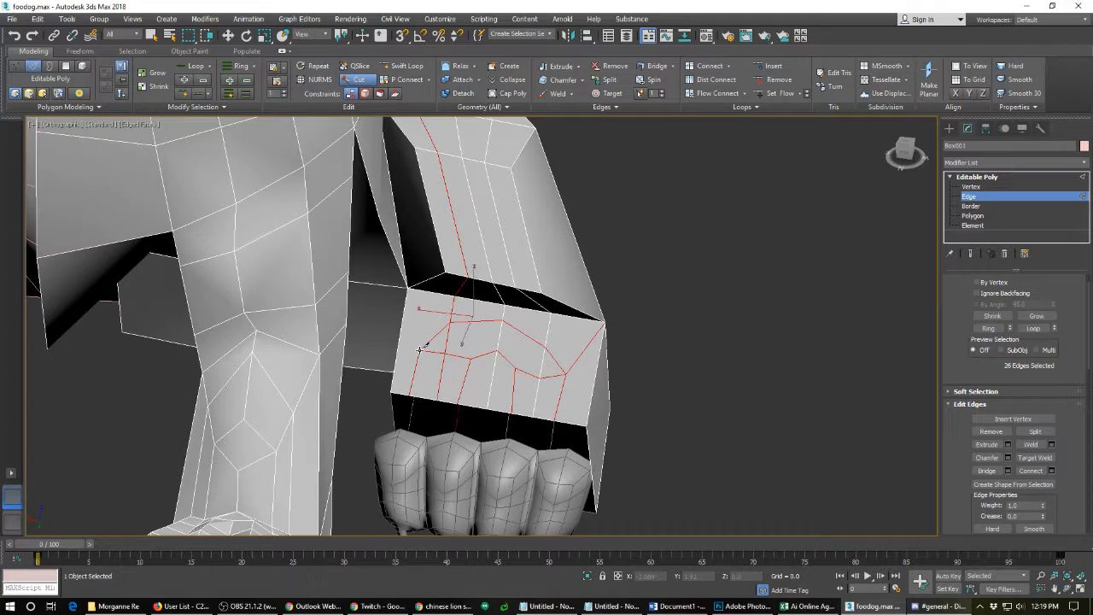
pyautogui.click(408, 285)
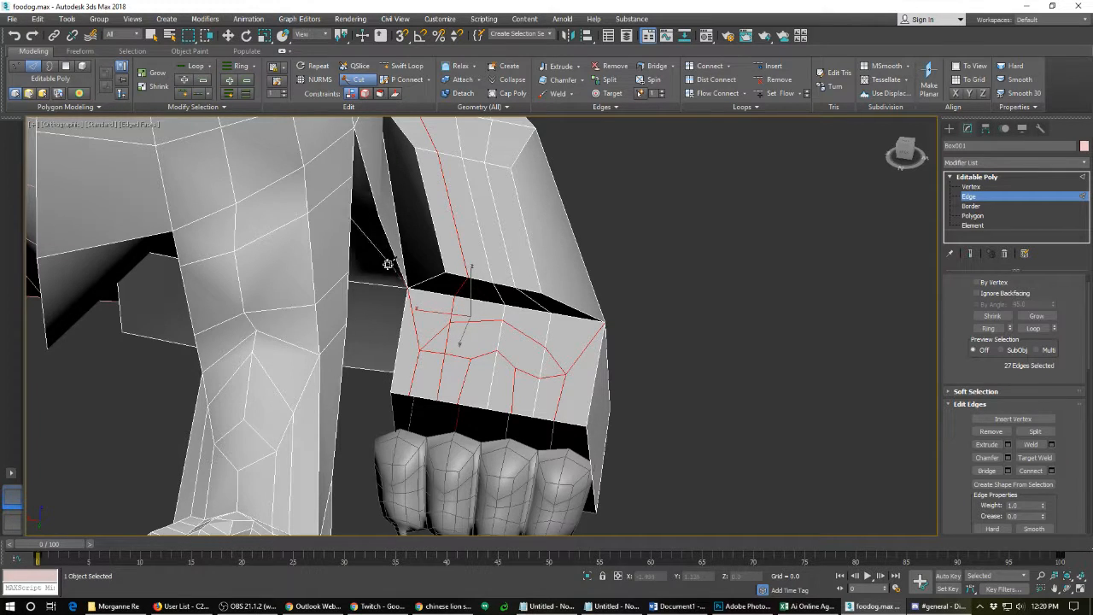
pyautogui.press('w')
# - Collapse the short slanted edges on both sides of the large arch on top of the hind foot
pyautogui.click(437, 334)
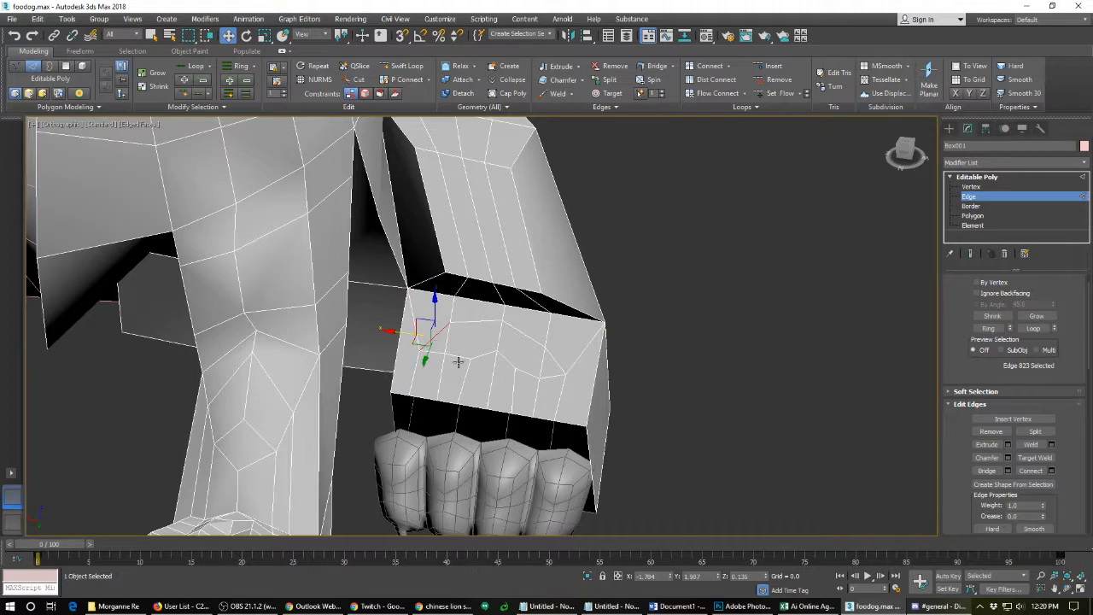
pyautogui.click(553, 374)
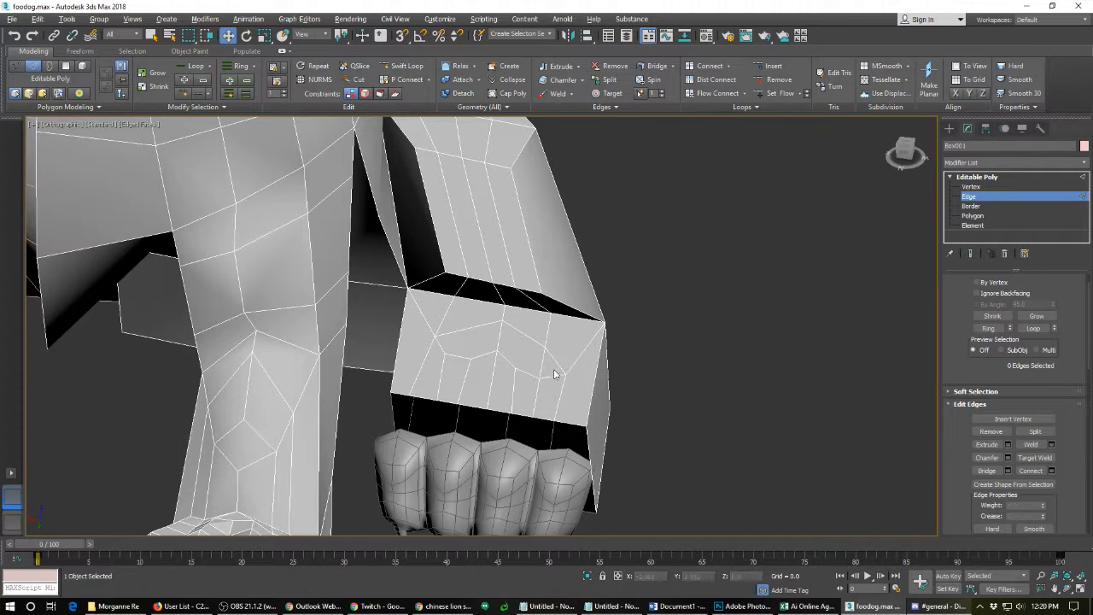
pyautogui.click(557, 364)
pyautogui.click(566, 383)
# - Lower the top vertices at the hind foot's opening to the paw's height, and lower the arch vertices behind them
pyautogui.moveTo(507, 378)
pyautogui.keyDown('alt'); pyautogui.mouseDown(button='middle')
pyautogui.moveTo(515, 374)
pyautogui.moveTo(500, 396)
pyautogui.mouseUp(button='middle'); pyautogui.keyUp('alt')
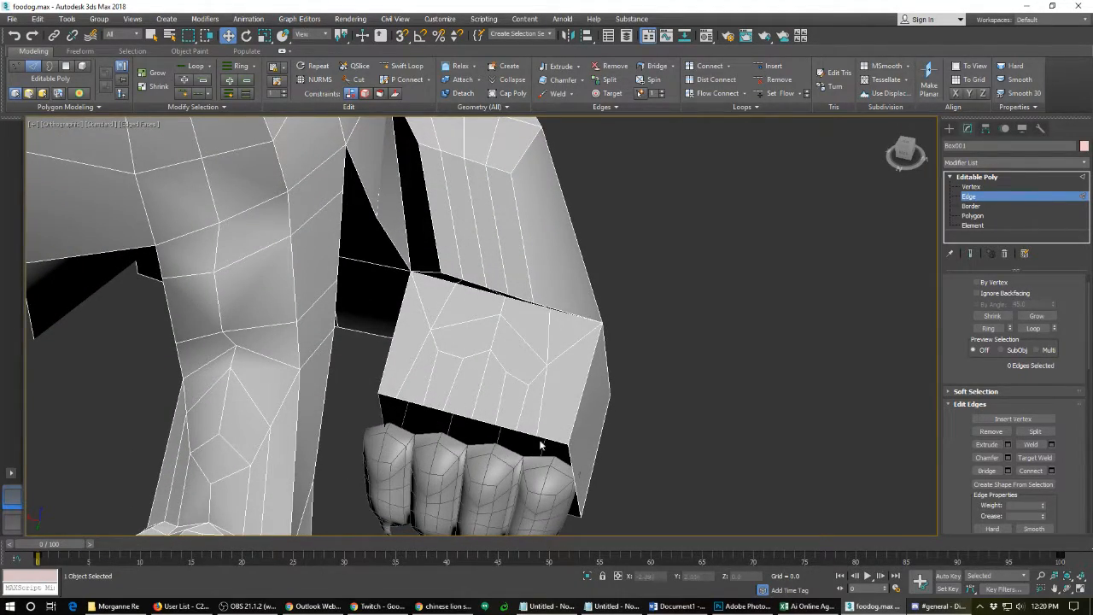
pyautogui.keyDown('alt'); pyautogui.moveTo(513, 461); pyautogui.dragTo(549, 408, button='middle'); pyautogui.keyUp('alt')
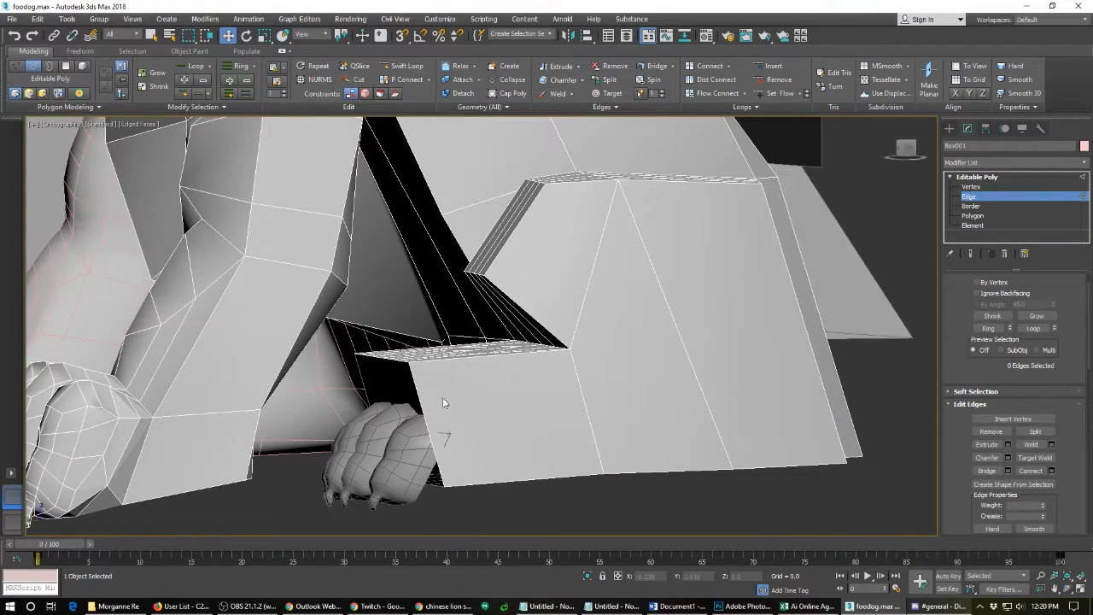
pyautogui.press('1')
pyautogui.keyDown('alt'); pyautogui.moveTo(433, 408); pyautogui.dragTo(407, 406, button='middle'); pyautogui.keyUp('alt')
pyautogui.moveTo(336, 340); pyautogui.dragTo(370, 398)
pyautogui.moveTo(459, 369); pyautogui.dragTo(467, 371)
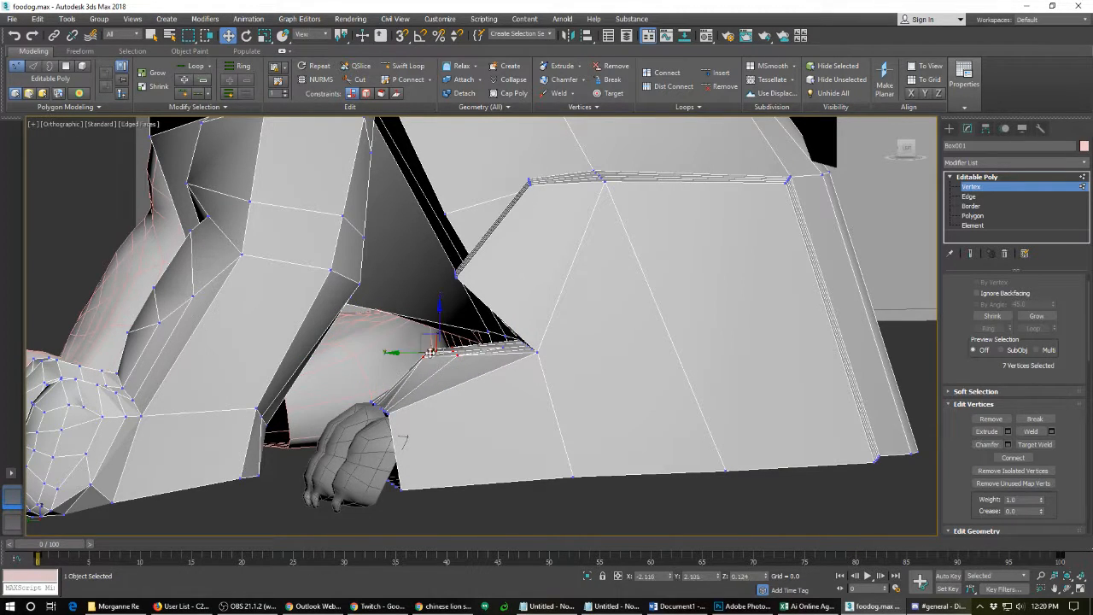
pyautogui.moveTo(422, 336); pyautogui.dragTo(490, 371)
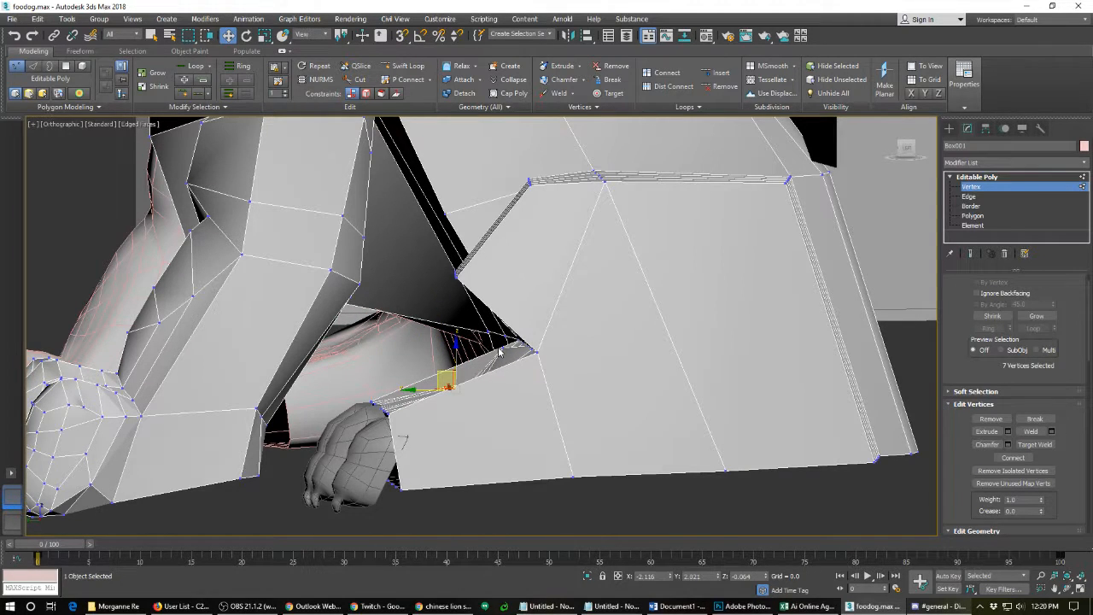
# - Move the outer vertex where the hind foot meets the thigh backward and down
pyautogui.click(500, 345)
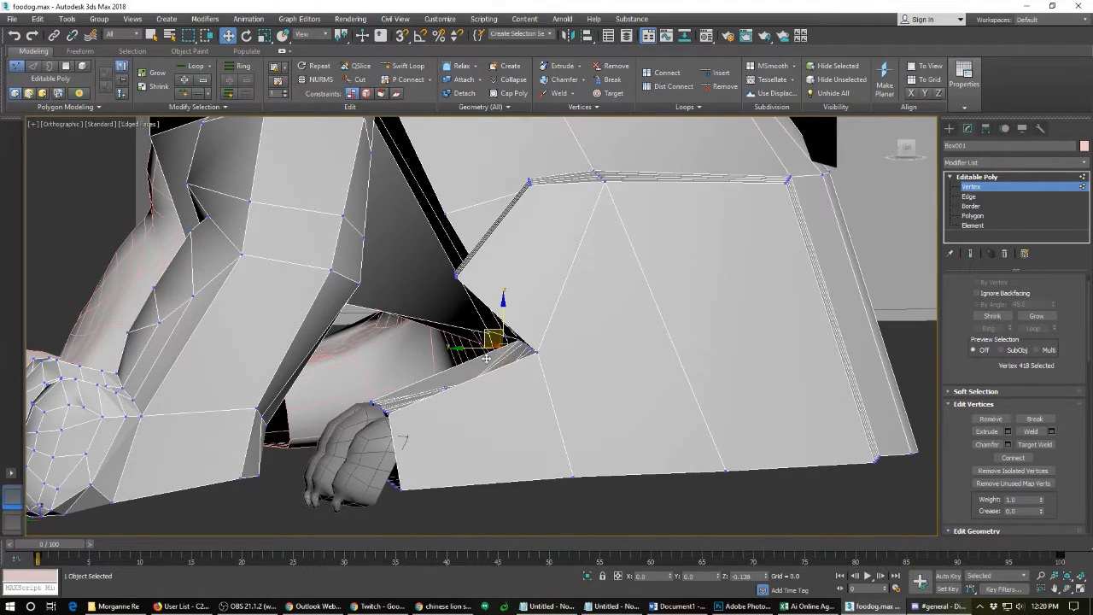
pyautogui.click(522, 344)
pyautogui.moveTo(521, 341); pyautogui.dragTo(584, 365)
# - Adjust the two upper corner vertices of the hind foot's opening, shifting the inner one sideways to the paw's inner side
pyautogui.click(386, 414)
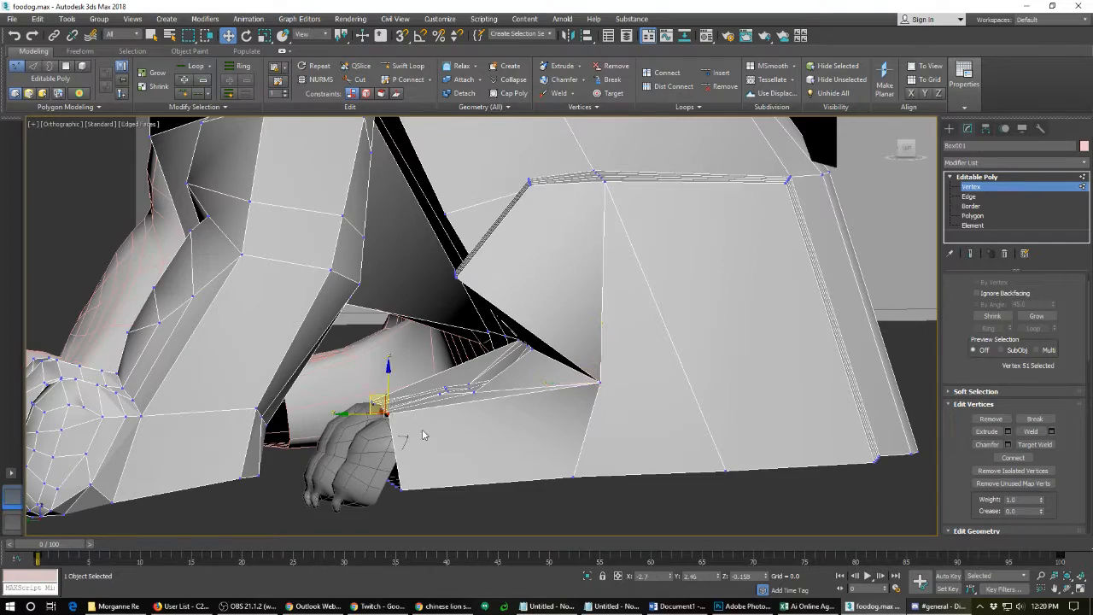
pyautogui.moveTo(374, 398); pyautogui.dragTo(388, 411)
pyautogui.keyDown('alt'); pyautogui.moveTo(327, 433); pyautogui.dragTo(405, 465, button='middle'); pyautogui.keyUp('alt')
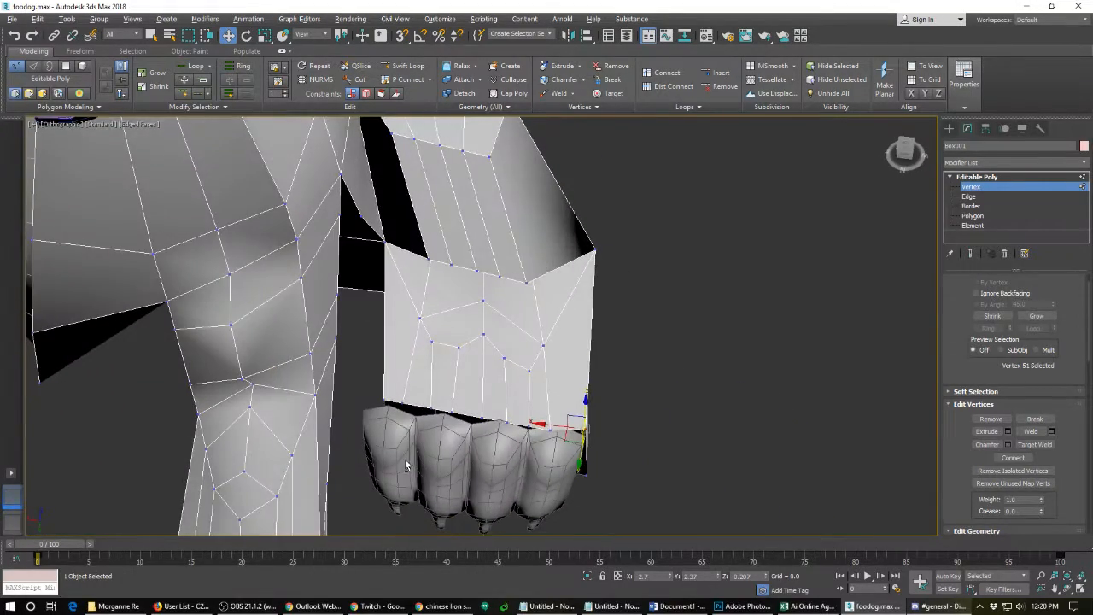
pyautogui.click(383, 400)
pyautogui.moveTo(355, 398); pyautogui.dragTo(334, 396)
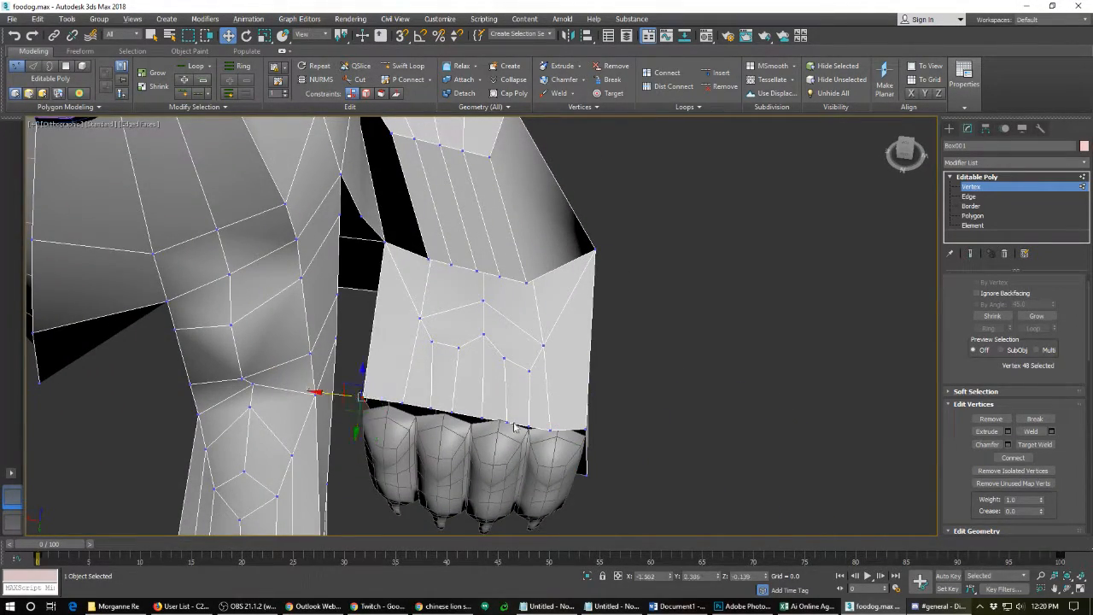
pyautogui.keyDown('alt'); pyautogui.moveTo(515, 427); pyautogui.dragTo(491, 431, button='middle'); pyautogui.keyUp('alt')
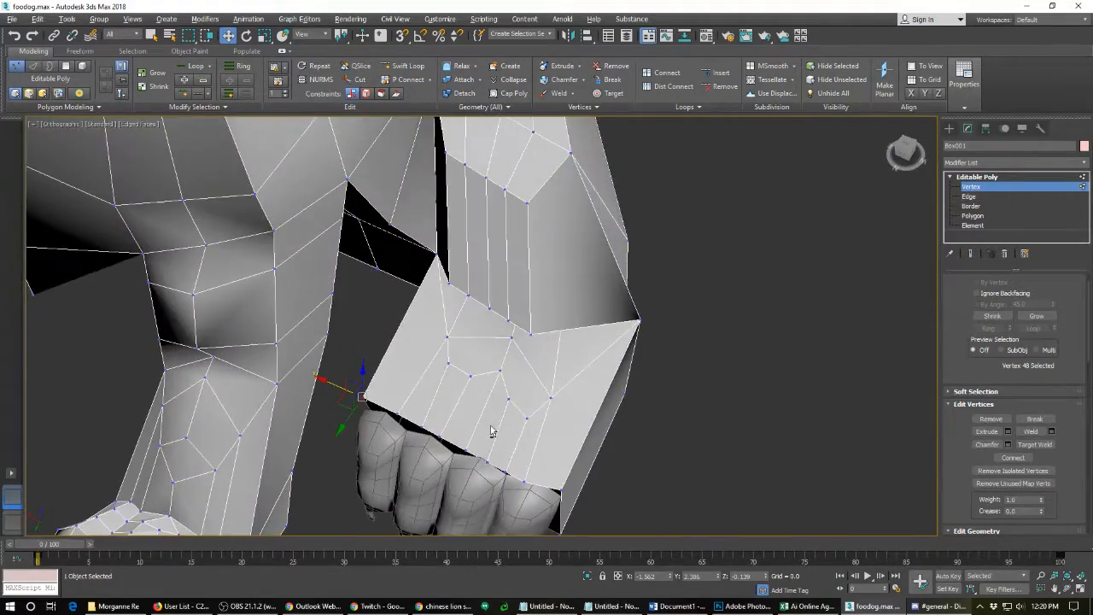
pyautogui.scroll(5, 490, 431)
pyautogui.scroll(-5, 491, 432)
pyautogui.scroll(-5, 559, 419)
pyautogui.keyDown('alt'); pyautogui.moveTo(502, 440); pyautogui.dragTo(533, 309, button='middle'); pyautogui.keyUp('alt')
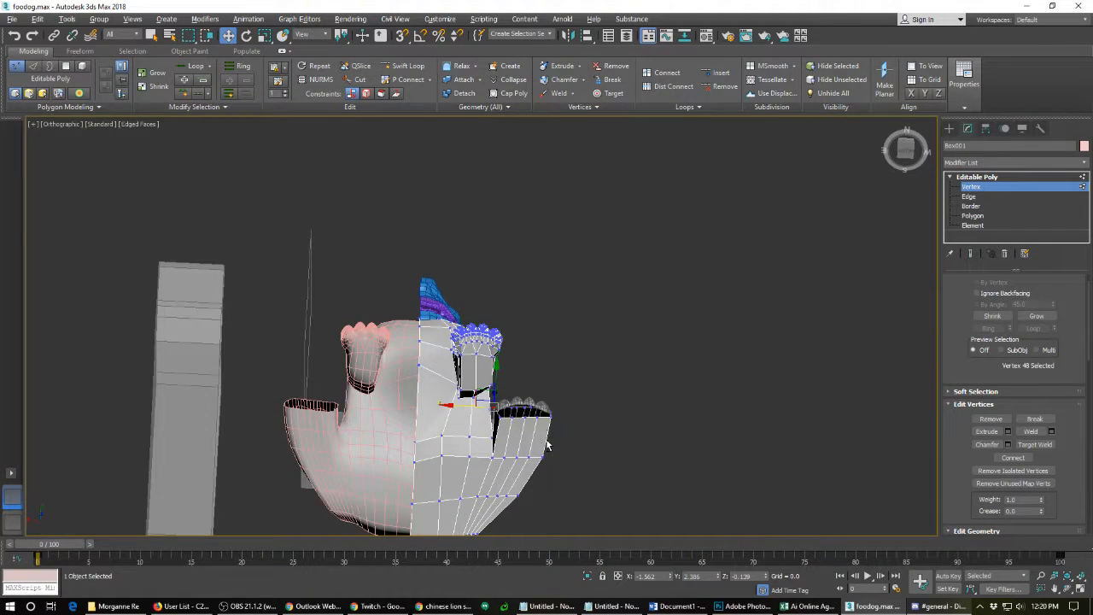
# - Cut a narrow U-shaped edge path from the hind foot's opening into the middle of its top face and back
pyautogui.keyDown('alt'); pyautogui.moveTo(547, 445); pyautogui.dragTo(543, 457, button='middle'); pyautogui.keyUp('alt')
pyautogui.scroll(5, 543, 454)
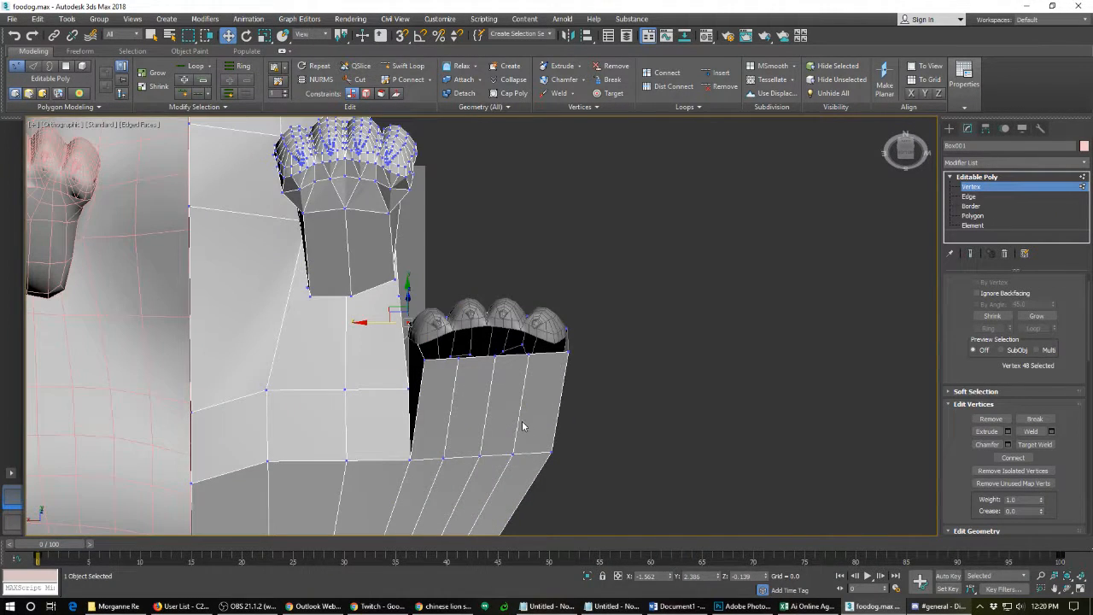
pyautogui.rightClick(535, 385)
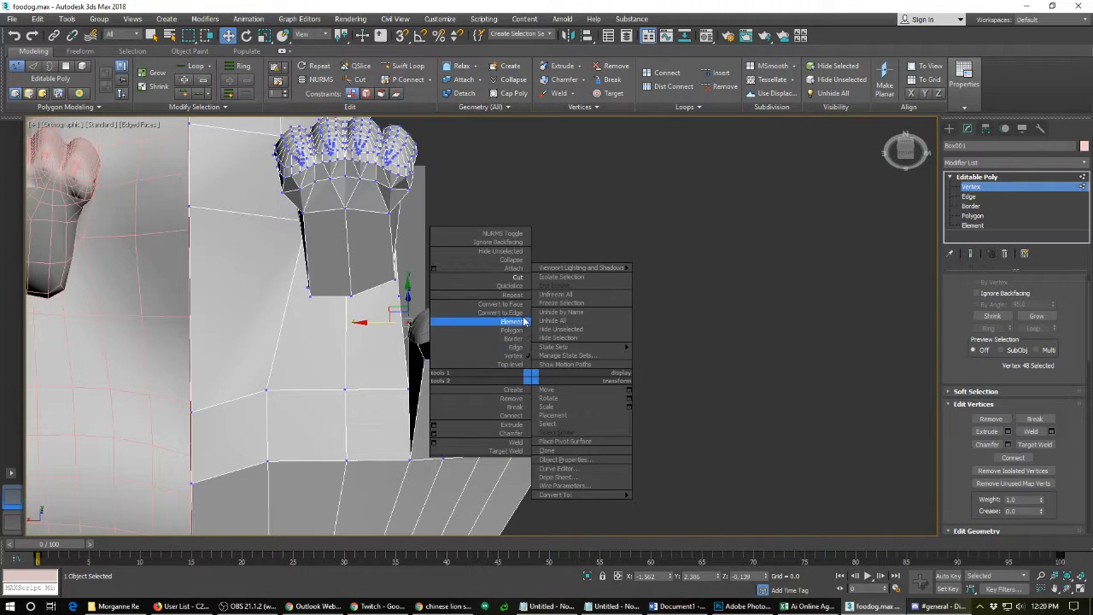
pyautogui.click(514, 282)
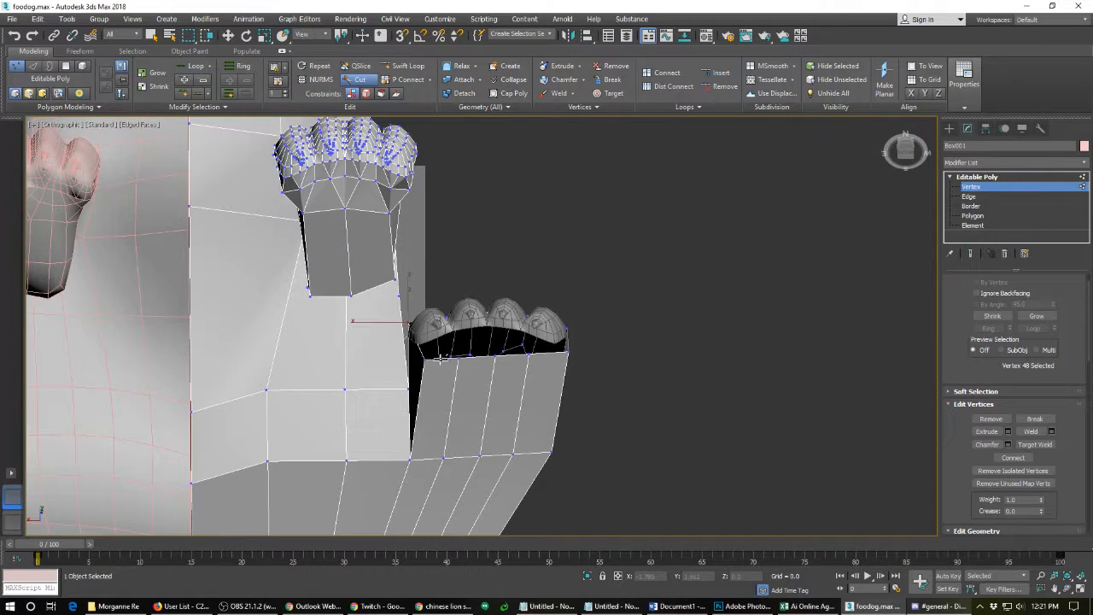
pyautogui.click(487, 410)
pyautogui.click(506, 404)
pyautogui.click(514, 354)
pyautogui.rightClick(547, 352)
# - Cut a wider V-shaped path around the narrow one on the hind foot, and link the two paths with edges on both sides
pyautogui.click(540, 416)
pyautogui.click(482, 437)
pyautogui.click(433, 408)
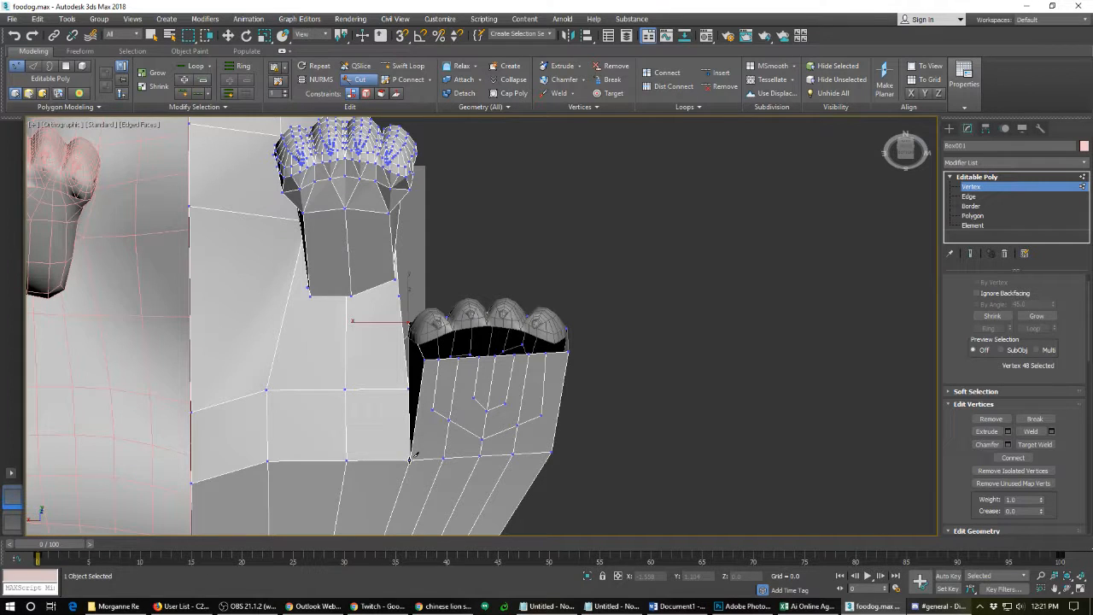
pyautogui.click(474, 397)
pyautogui.click(505, 403)
pyautogui.click(540, 414)
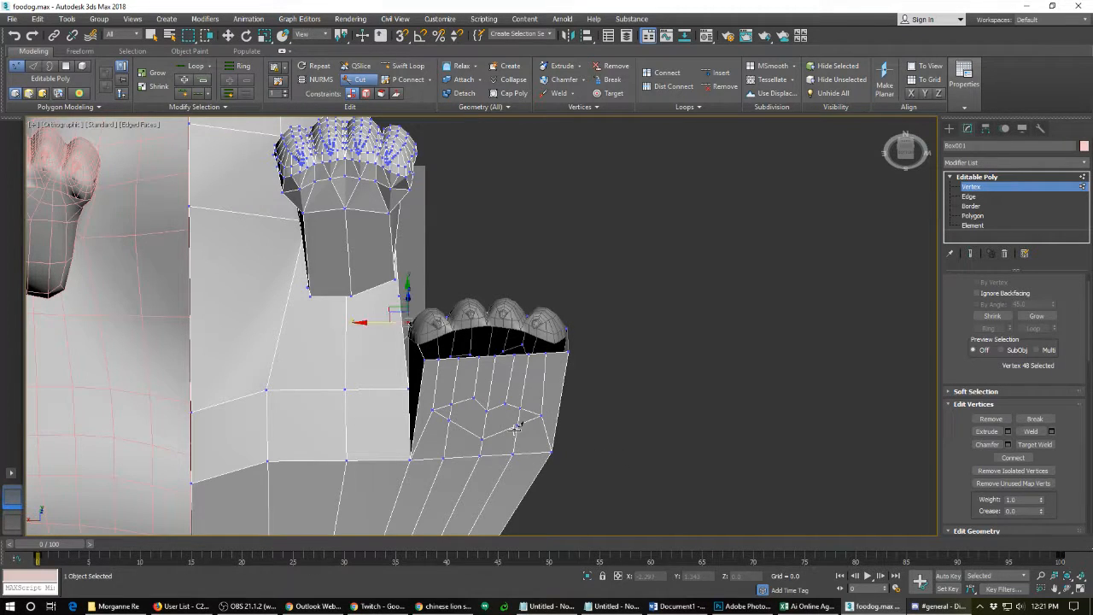
# - Collapse the short leftover edges at the outer and inner ends of the V-shaped cut on the hind foot
pyautogui.rightClick(527, 422)
pyautogui.press('2')
pyautogui.click(526, 420)
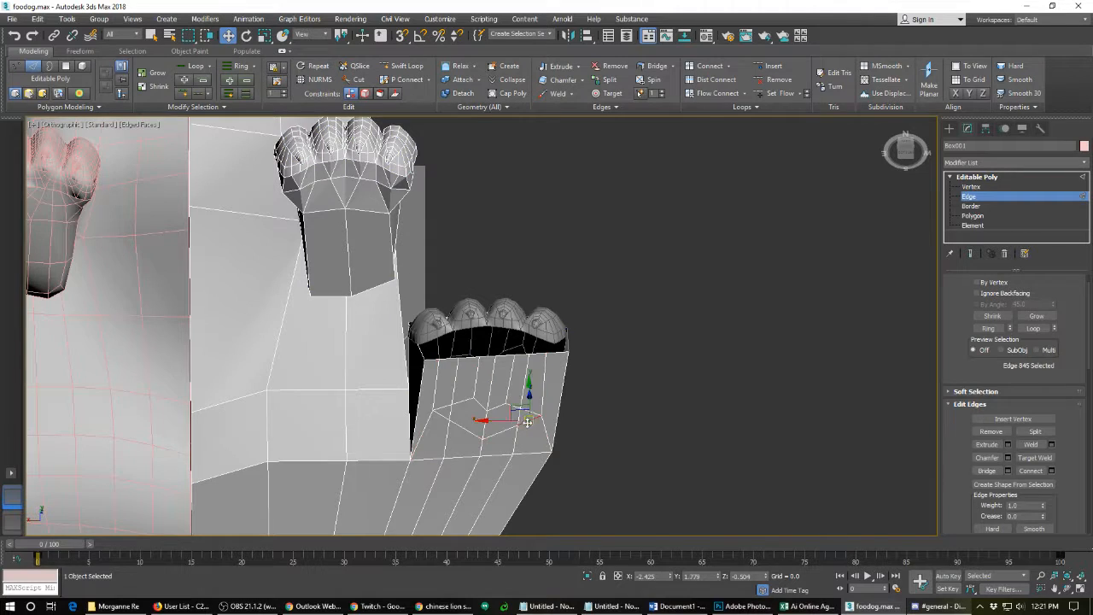
pyautogui.hotkey('ctrl', 'alt', 'c')
pyautogui.click(437, 422)
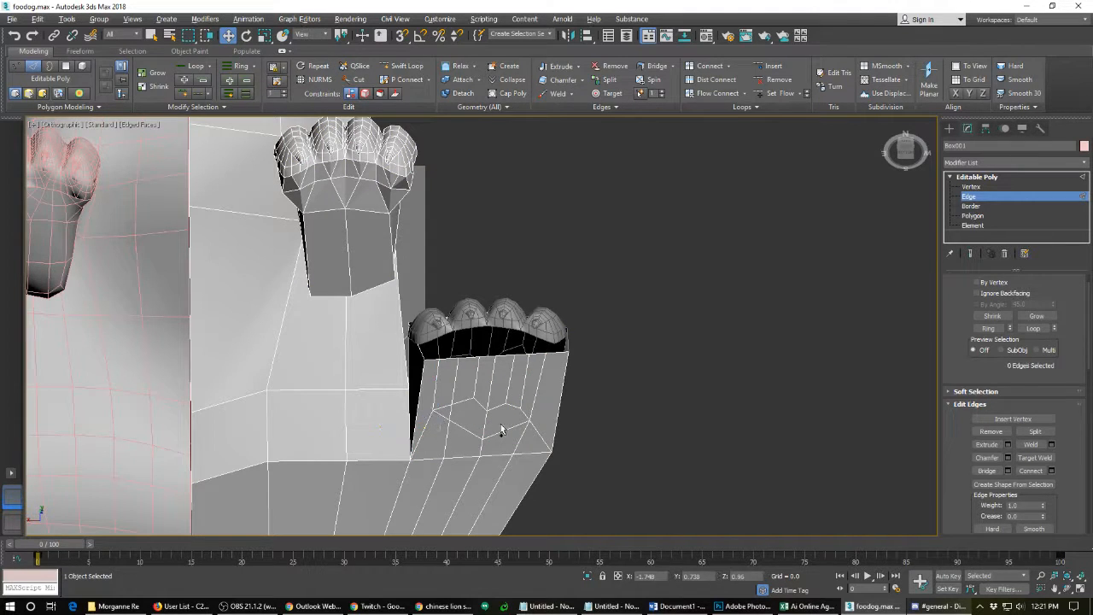
pyautogui.click(441, 415)
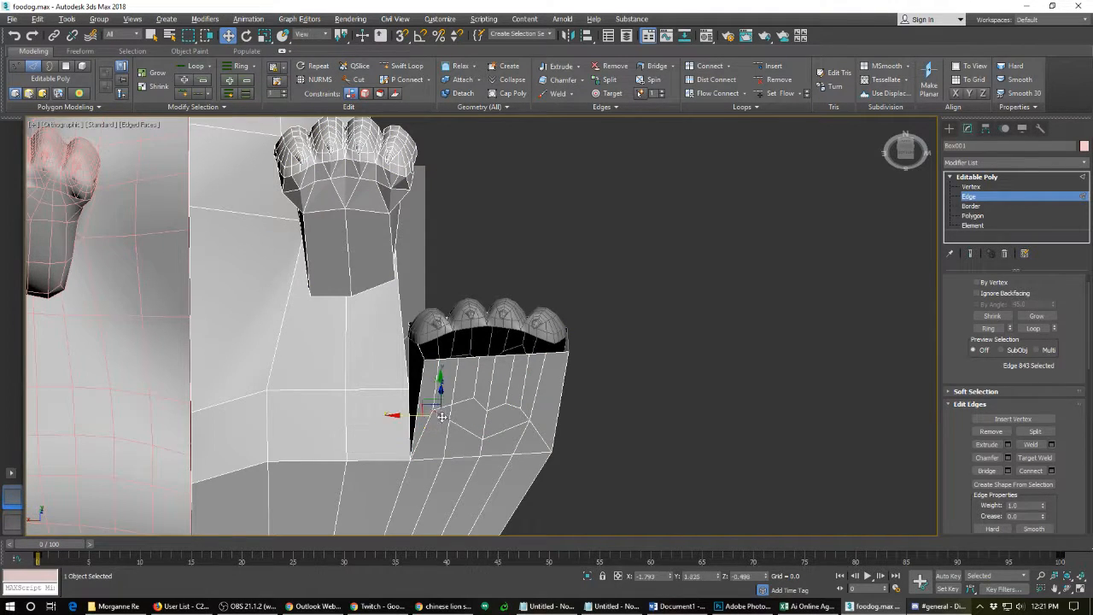
pyautogui.hotkey('ctrl', 'alt', 'c')
# - Attach the detailed rear paw to the foo dog's body mesh
pyautogui.keyDown('alt'); pyautogui.moveTo(540, 375); pyautogui.dragTo(461, 435, button='middle'); pyautogui.keyUp('alt')
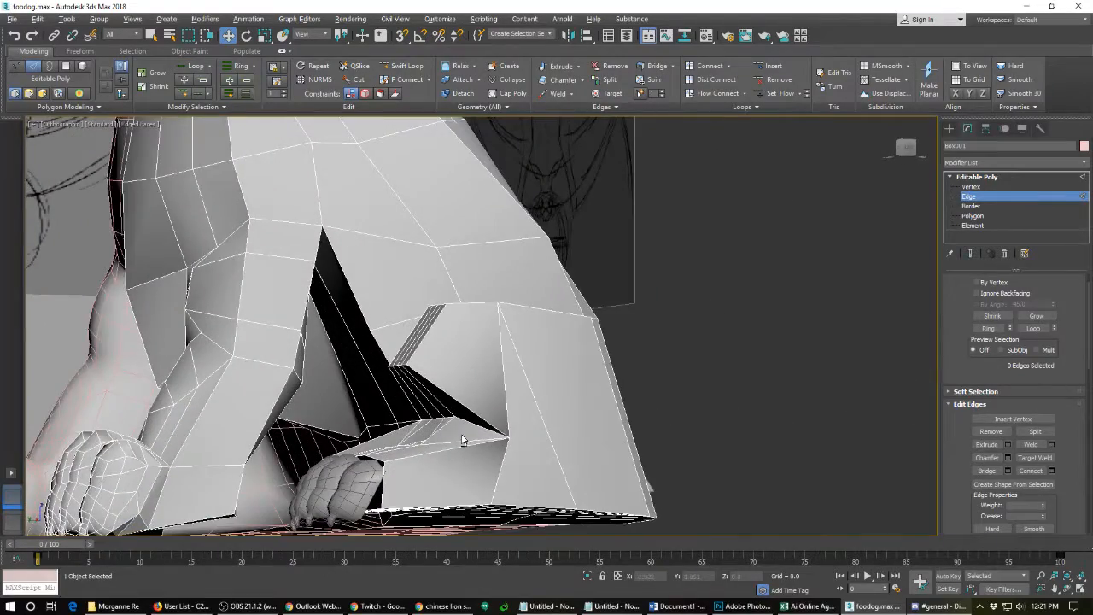
pyautogui.scroll(2, 392, 485)
pyautogui.keyDown('alt'); pyautogui.moveTo(393, 484); pyautogui.dragTo(391, 502, button='middle'); pyautogui.keyUp('alt')
pyautogui.moveTo(391, 502); pyautogui.dragTo(515, 400, button='middle')
pyautogui.keyDown('alt'); pyautogui.moveTo(408, 382); pyautogui.dragTo(430, 395, button='middle'); pyautogui.keyUp('alt')
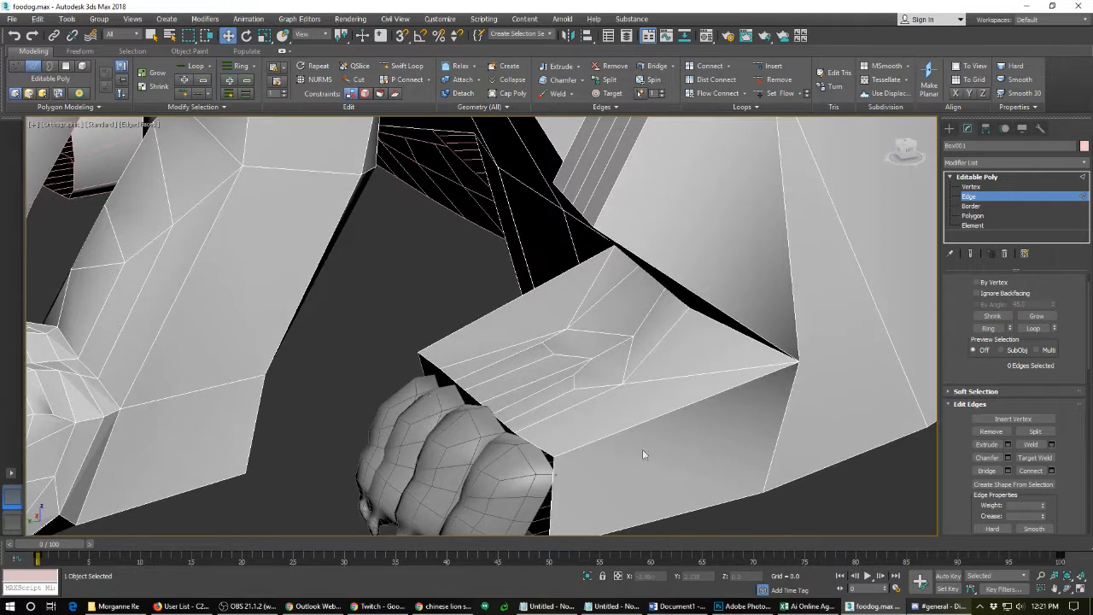
pyautogui.scroll(-5, 964, 475)
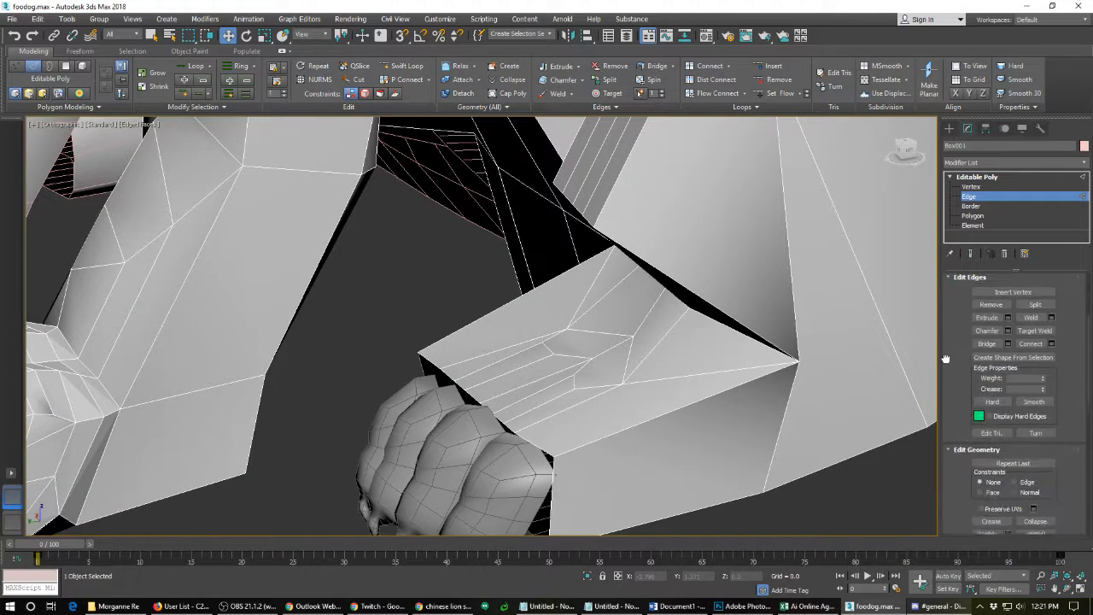
pyautogui.click(986, 508)
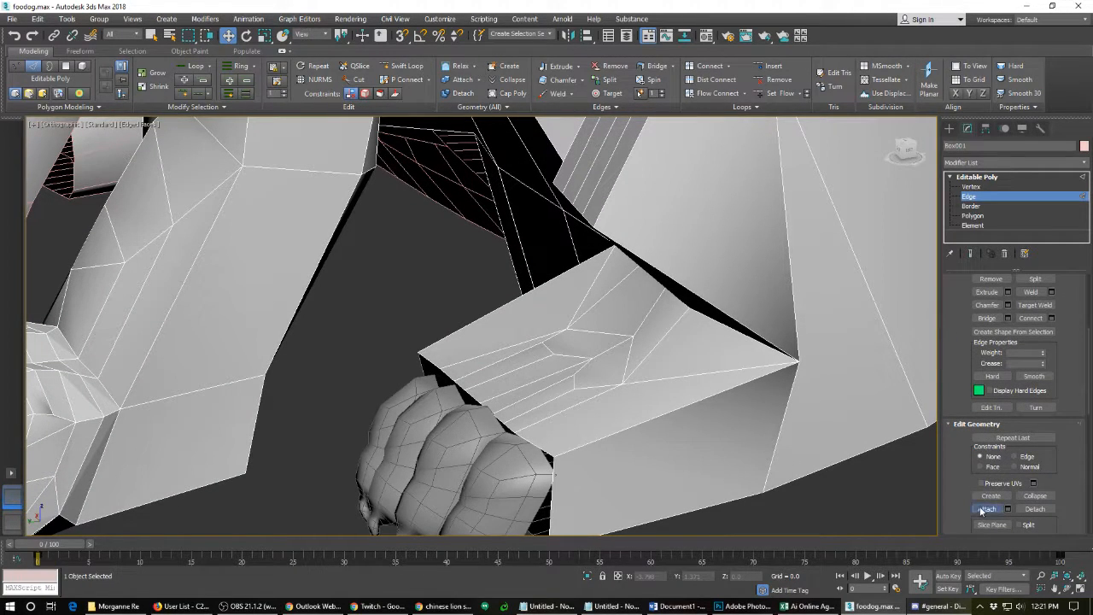
pyautogui.click(516, 478)
pyautogui.rightClick(906, 495)
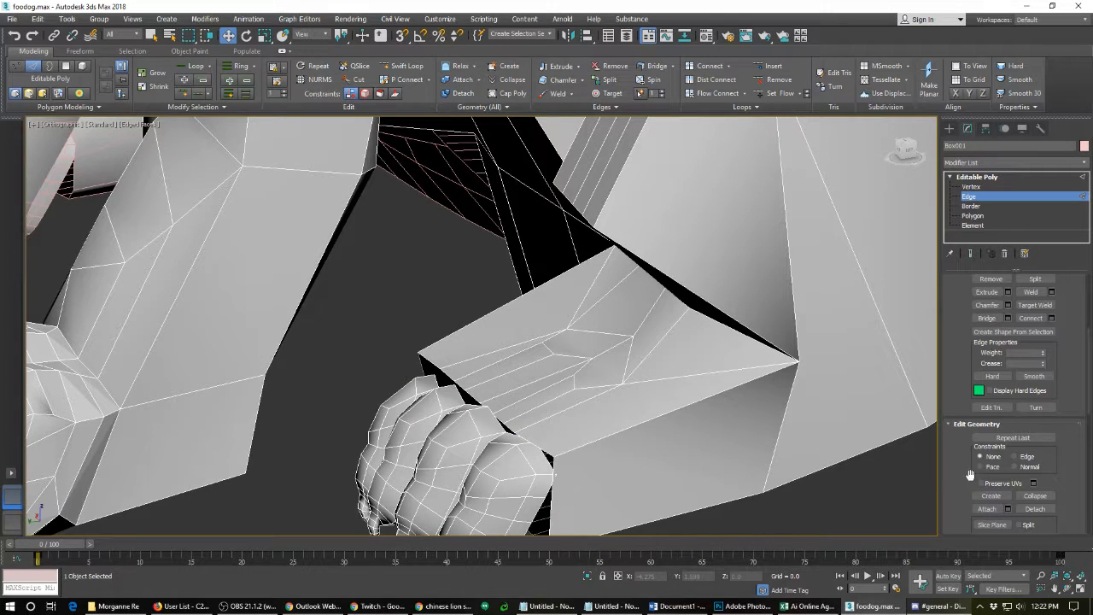
# - Switch to vertex editing at the seam between the hind foot's opening and the attached rear paw
pyautogui.moveTo(960, 339); pyautogui.dragTo(944, 447)
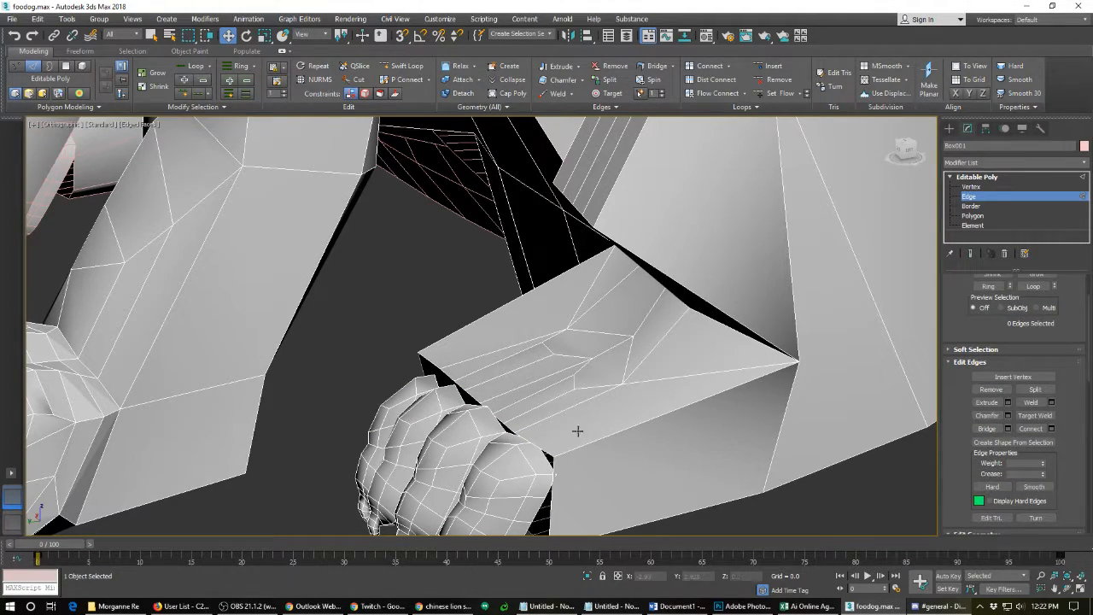
pyautogui.press('1')
pyautogui.keyDown('alt'); pyautogui.moveTo(481, 416); pyautogui.dragTo(514, 474, button='middle'); pyautogui.keyUp('alt')
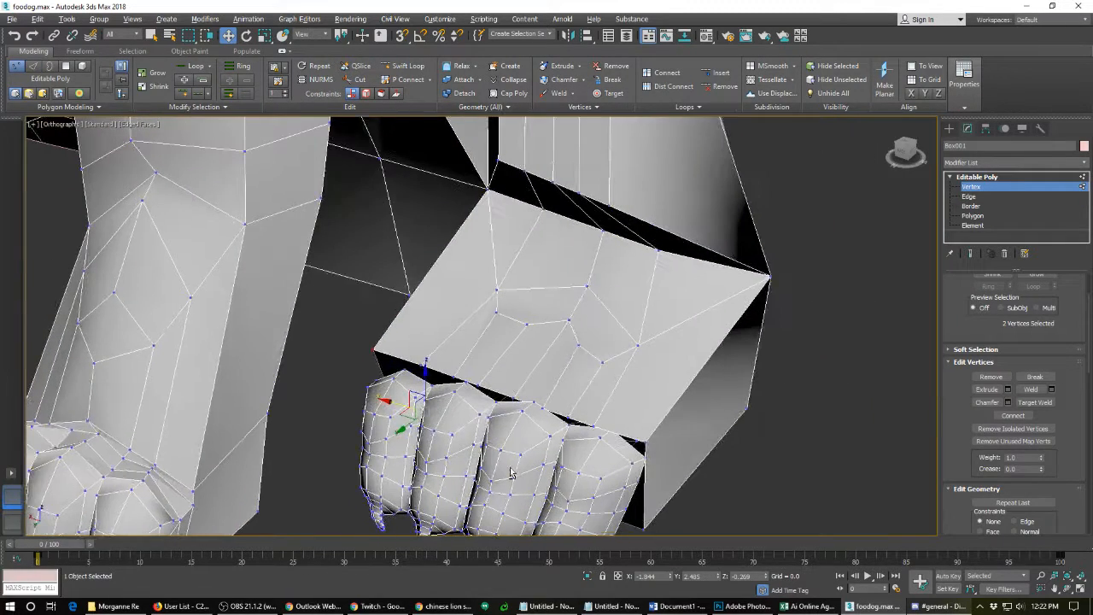
# - Collapse each front corner vertex of the paw's top surface together with the matching corner vertex of the adjoining outermost toe
pyautogui.moveTo(653, 447); pyautogui.dragTo(643, 465)
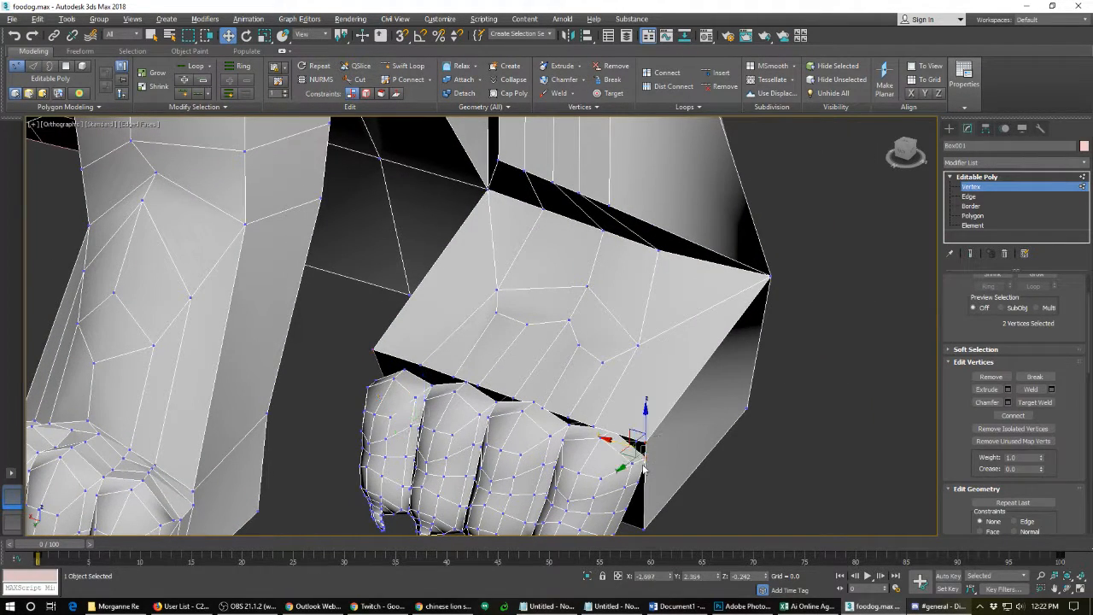
pyautogui.hotkey('ctrl', 'alt', 'c')
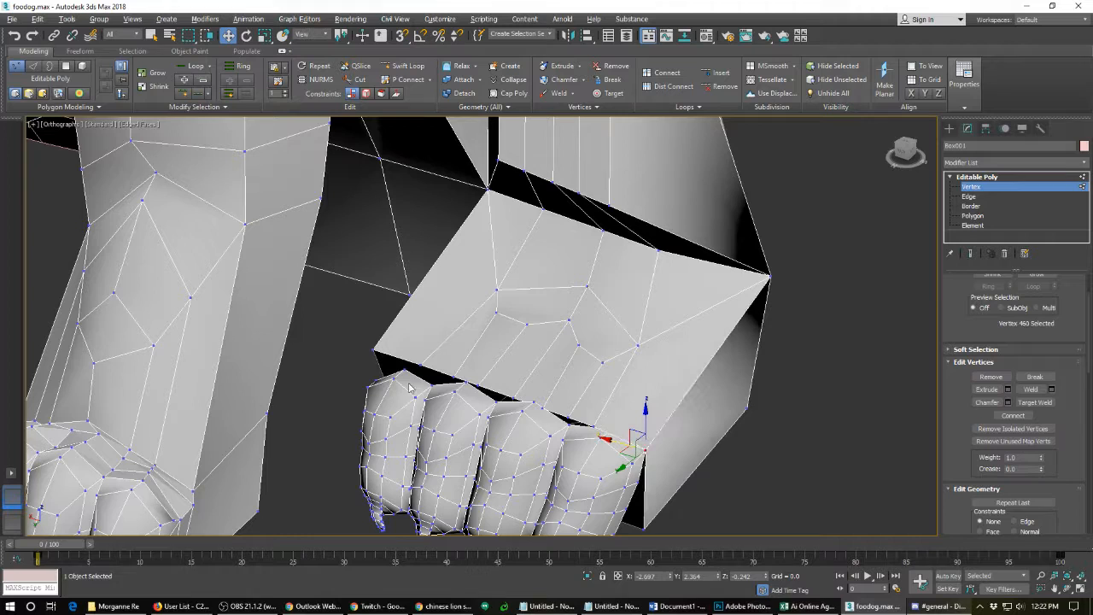
pyautogui.click(371, 348)
pyautogui.keyDown('ctrl'); pyautogui.click(375, 378); pyautogui.keyUp('ctrl')
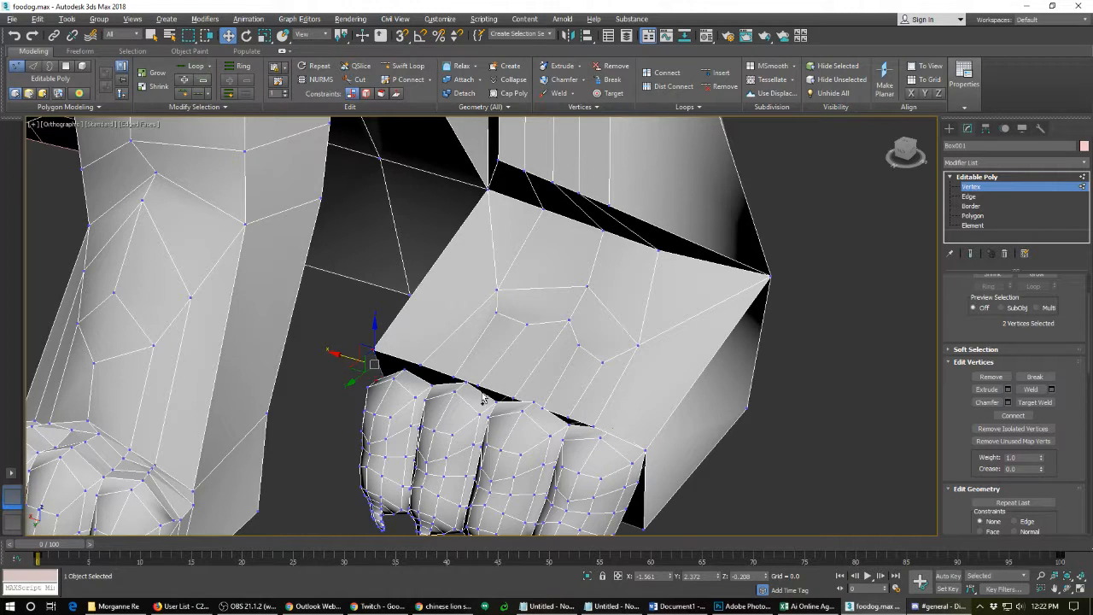
pyautogui.hotkey('ctrl', 'alt', 'c')
# - Collapse the next three vertex pairs along the top seam, from the toe nearest the other leg to the middle of the second toe
pyautogui.click(393, 365)
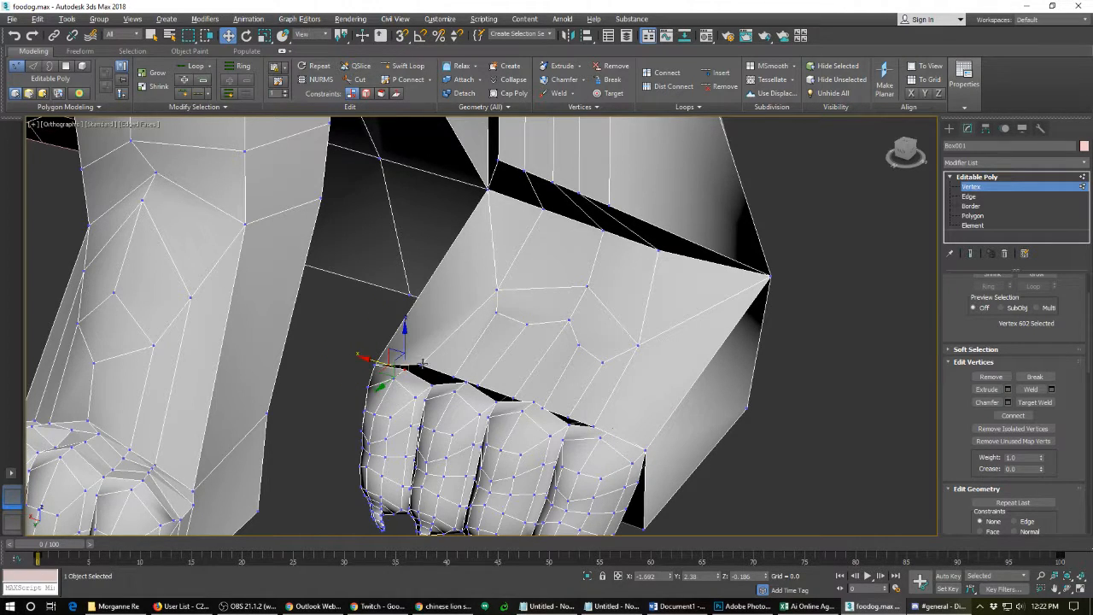
pyautogui.click(415, 366)
pyautogui.click(434, 386)
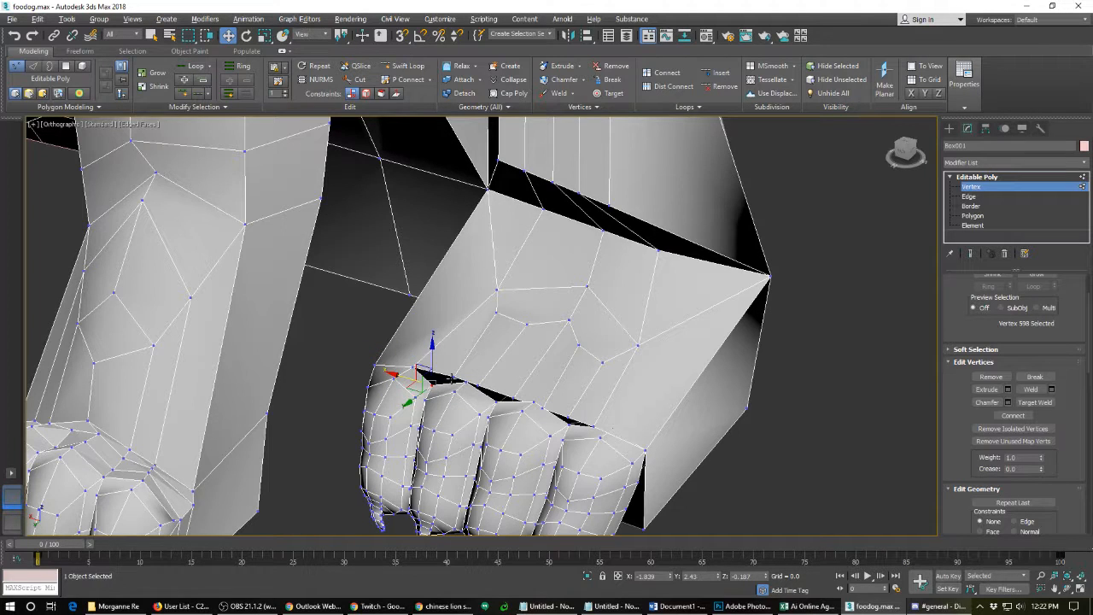
pyautogui.keyDown('ctrl'); pyautogui.click(453, 377); pyautogui.keyUp('ctrl')
pyautogui.hotkey('ctrl', 'alt', 'c')
pyautogui.click(467, 382)
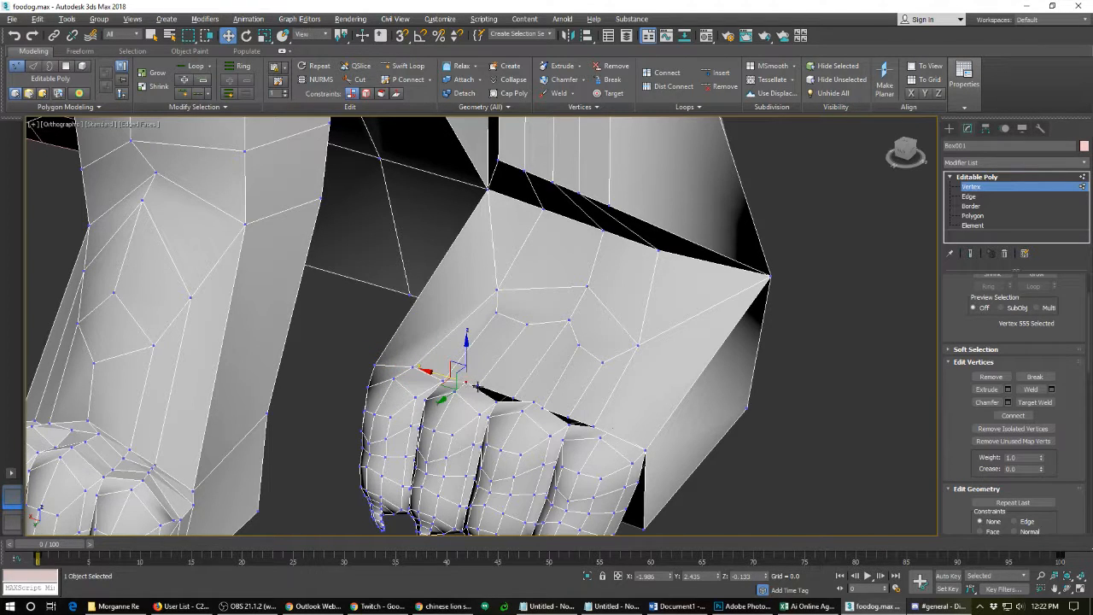
pyautogui.keyDown('ctrl'); pyautogui.click(476, 385); pyautogui.keyUp('ctrl')
pyautogui.hotkey('ctrl', 'alt', 'c')
# - Collapse the top seam's vertex pairs in the gap between the second and third toes and at the middle of the third toe
pyautogui.click(493, 400)
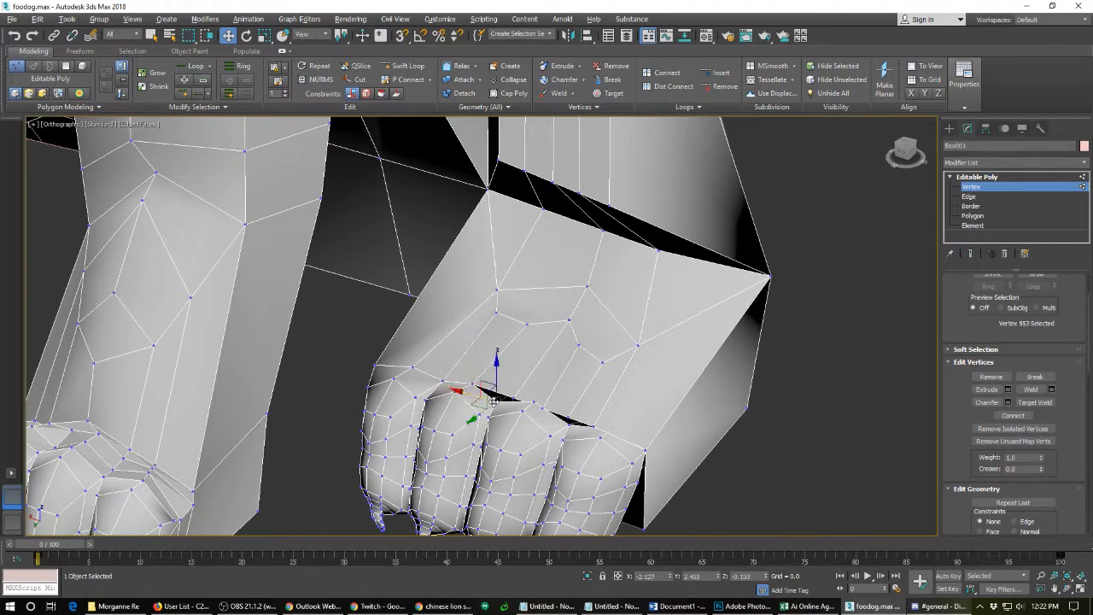
pyautogui.keyDown('ctrl'); pyautogui.click(513, 397); pyautogui.keyUp('ctrl')
pyautogui.hotkey('ctrl', 'alt', 'c')
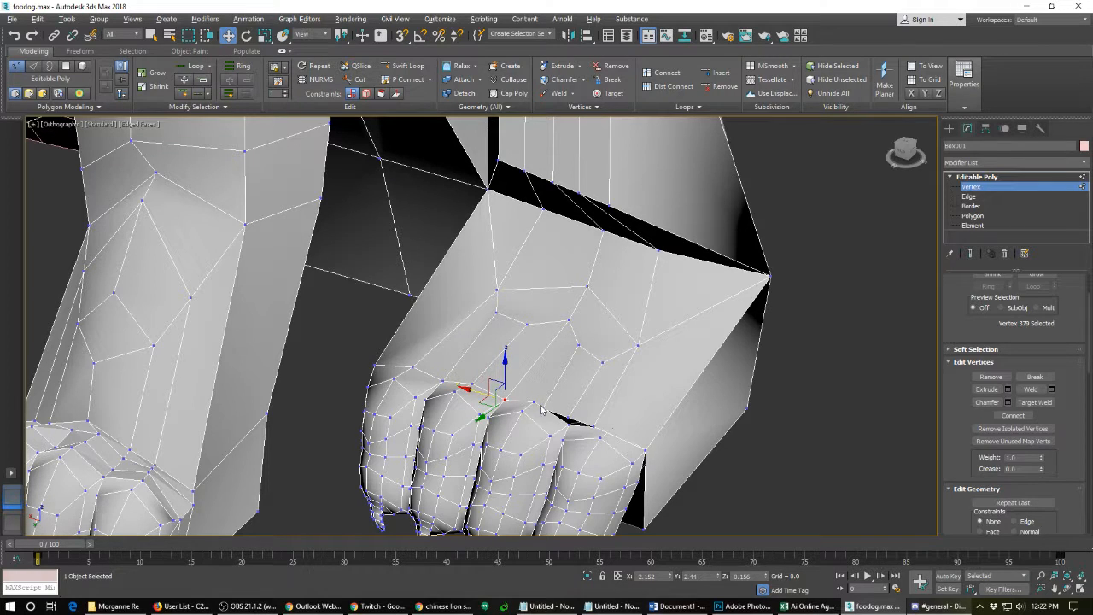
pyautogui.click(534, 403)
pyautogui.keyDown('ctrl'); pyautogui.click(542, 408); pyautogui.keyUp('ctrl')
pyautogui.hotkey('ctrl', 'alt', 'c')
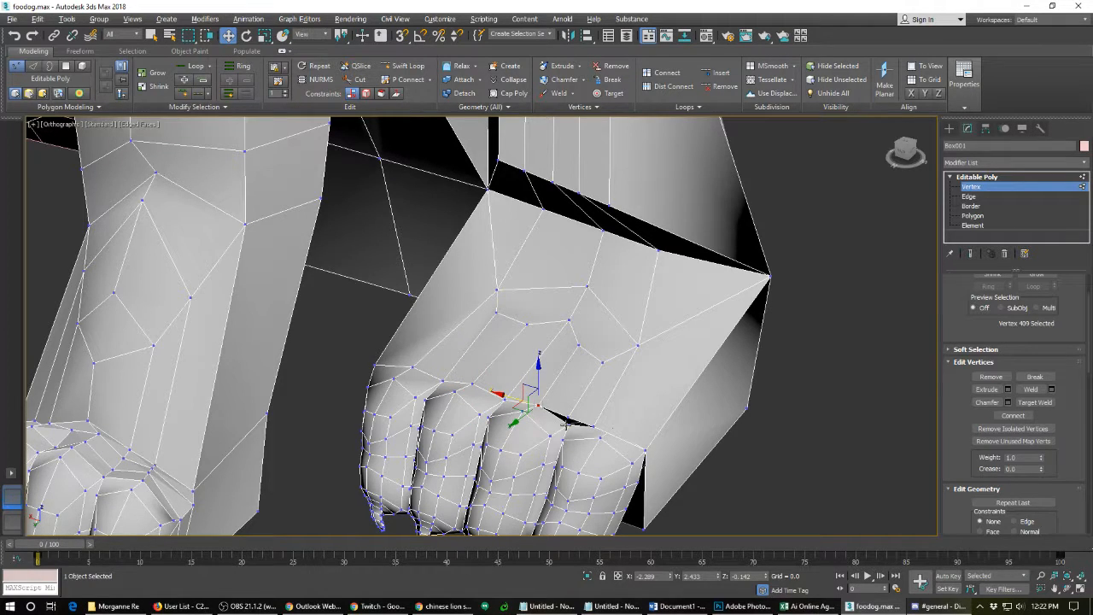
# - Collapse the top seam's remaining vertex pairs between the third and fourth toes and at the middle of the fourth toe
pyautogui.keyDown('ctrl'); pyautogui.click(571, 421); pyautogui.keyUp('ctrl')
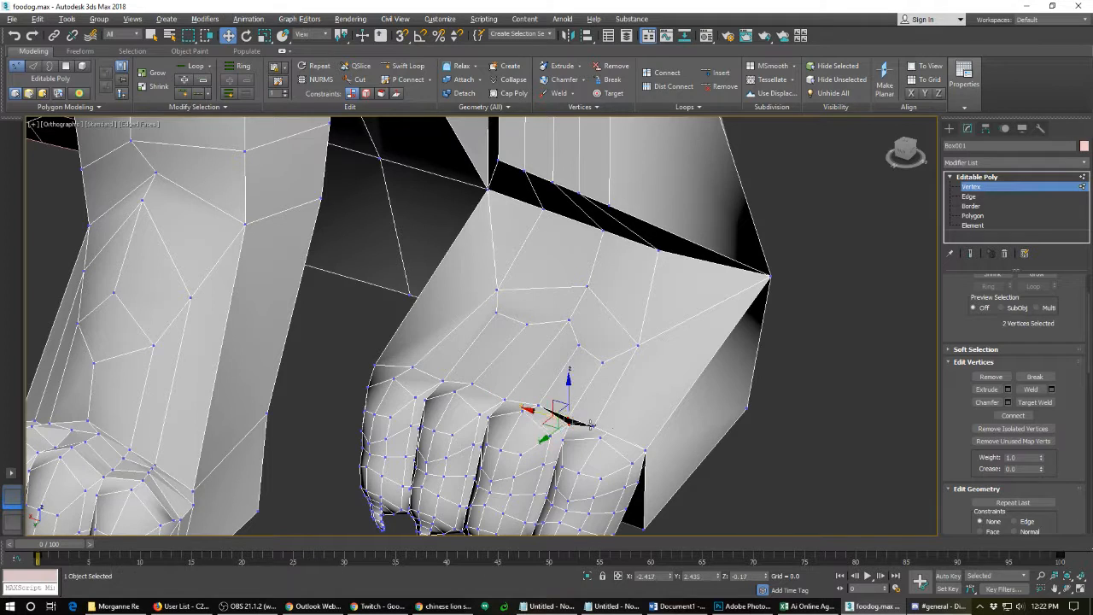
pyautogui.hotkey('ctrl', 'alt', 'c')
pyautogui.click(594, 426)
pyautogui.keyDown('ctrl'); pyautogui.click(611, 431); pyautogui.keyUp('ctrl')
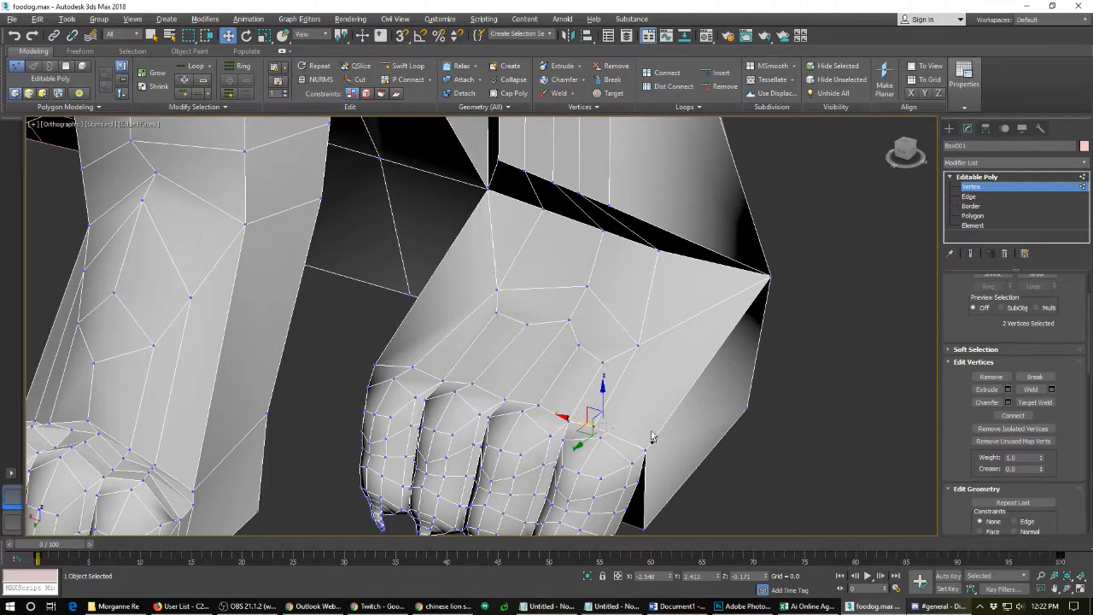
pyautogui.keyDown('alt'); pyautogui.moveTo(628, 461); pyautogui.dragTo(581, 405, button='middle'); pyautogui.keyUp('alt')
pyautogui.hotkey('ctrl', 'alt', 'c')
# - Try to collapse the underside vertex pairs joining the paw to the first toe, starting at the corner nearest the other leg
pyautogui.scroll(-5, 565, 431)
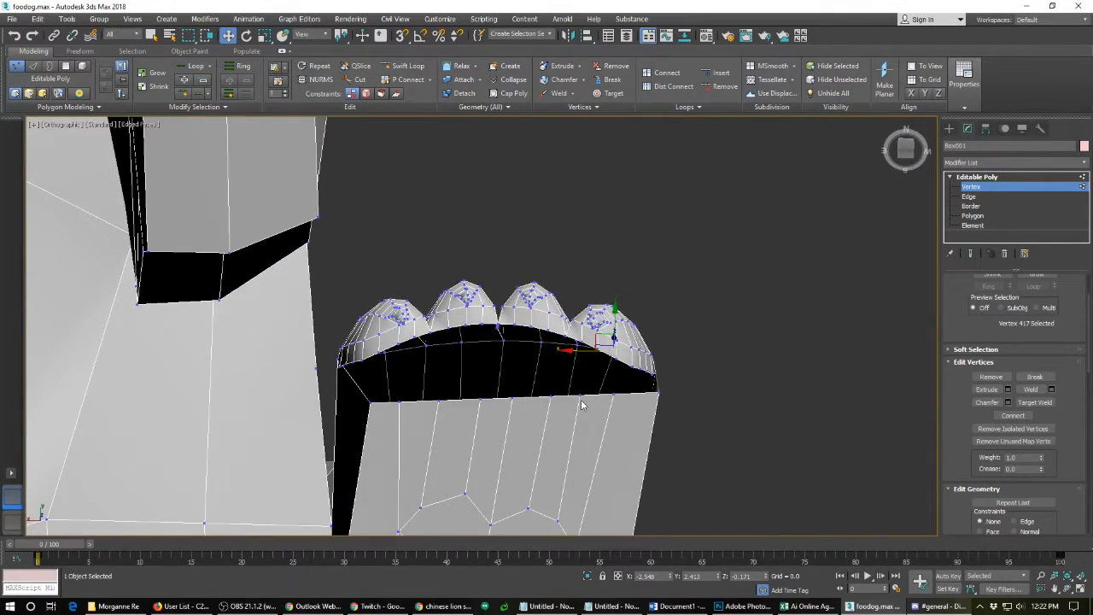
pyautogui.click(361, 359)
pyautogui.keyDown('ctrl'); pyautogui.click(370, 403); pyautogui.keyUp('ctrl')
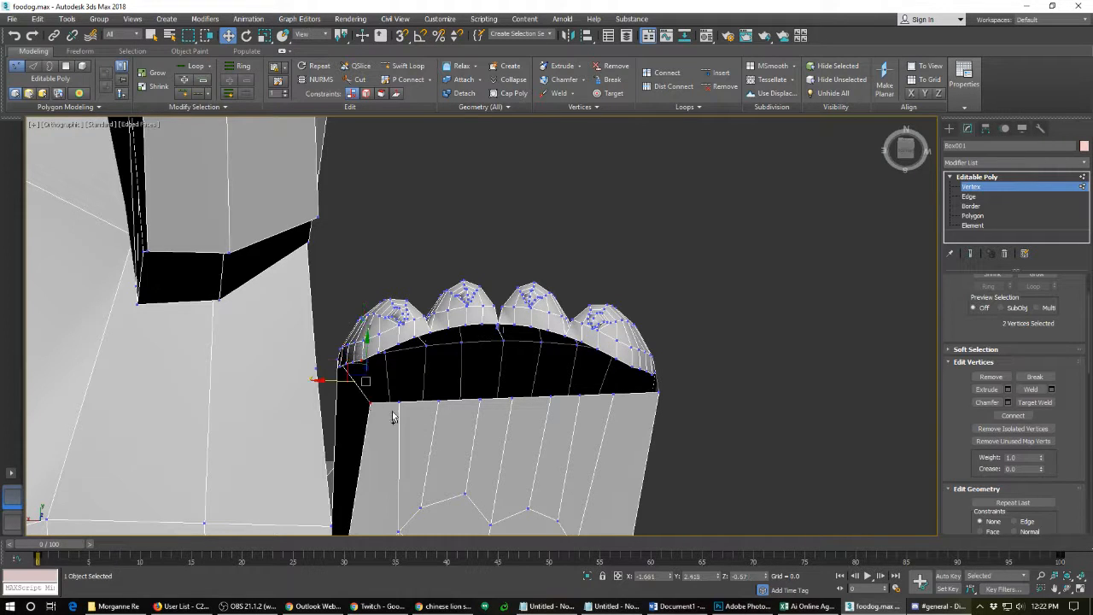
pyautogui.hotkey('ctrl', 'alt', 'c')
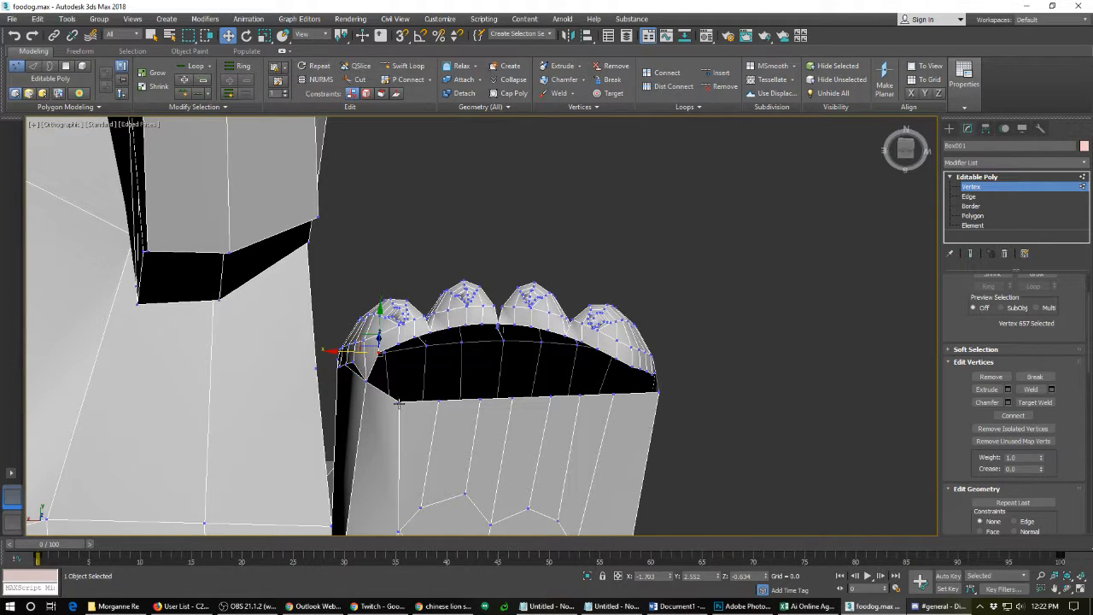
pyautogui.keyDown('ctrl'); pyautogui.click(400, 402); pyautogui.keyUp('ctrl')
pyautogui.hotkey('ctrl', 'alt', 'c')
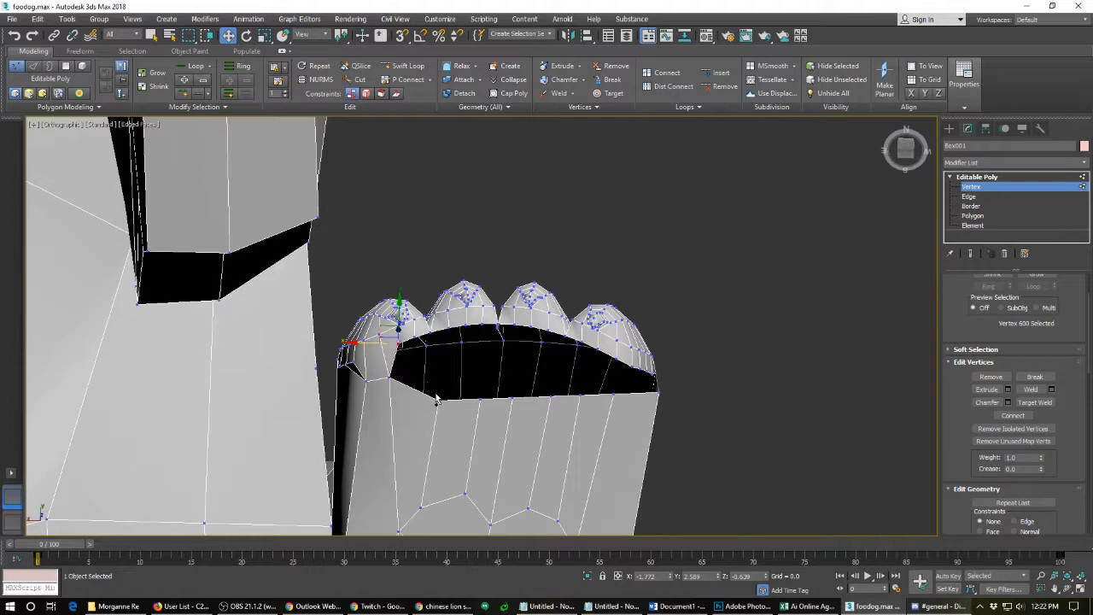
pyautogui.keyDown('ctrl'); pyautogui.click(438, 399); pyautogui.keyUp('ctrl')
pyautogui.hotkey('ctrl', 'alt', 'c')
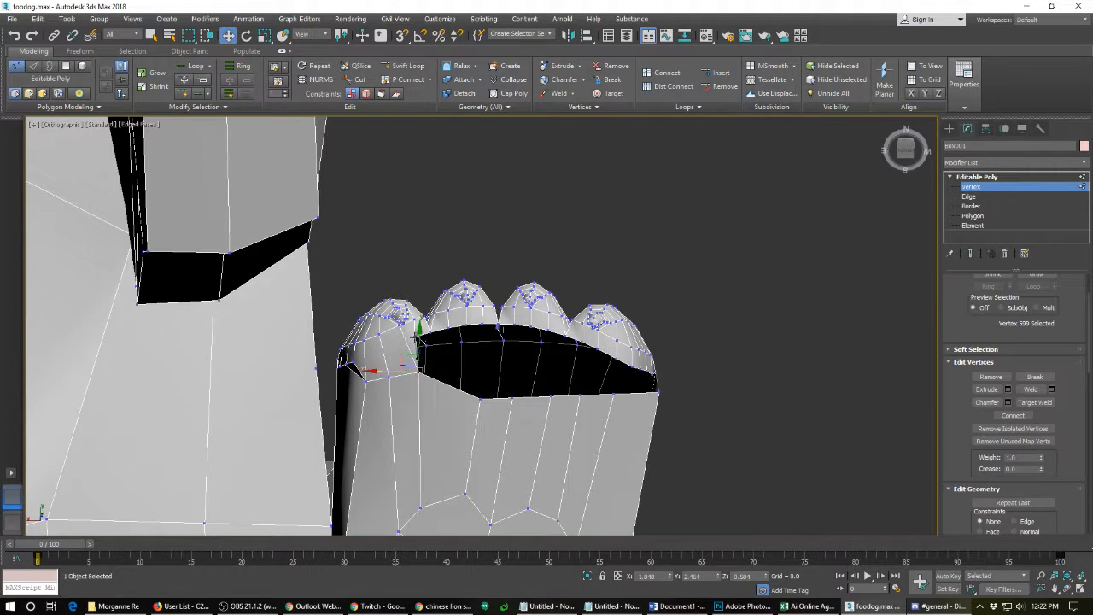
pyautogui.keyDown('ctrl'); pyautogui.click(479, 399); pyautogui.keyUp('ctrl')
pyautogui.hotkey('ctrl', 'alt', 'c')
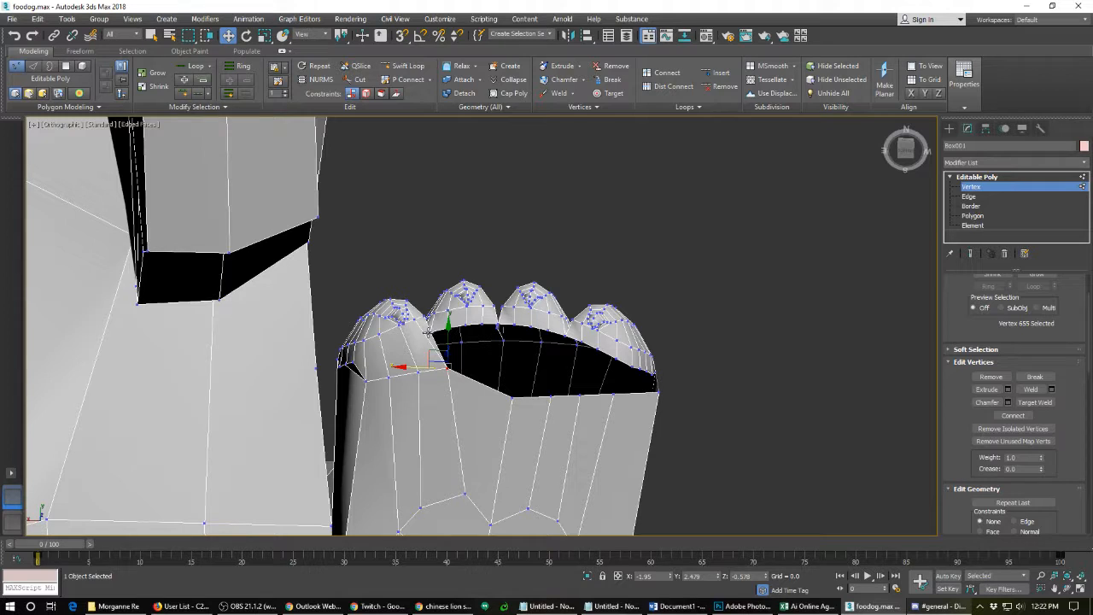
# - Undo the vertex collapses made along the underside of the first toe
pyautogui.hotkey('ctrl', 'z')
pyautogui.hotkey('ctrl', 'z')
pyautogui.hotkey('ctrl', 'z')
pyautogui.hotkey('ctrl', 'z')
pyautogui.hotkey('ctrl', 'z')
pyautogui.hotkey('ctrl', 'z')
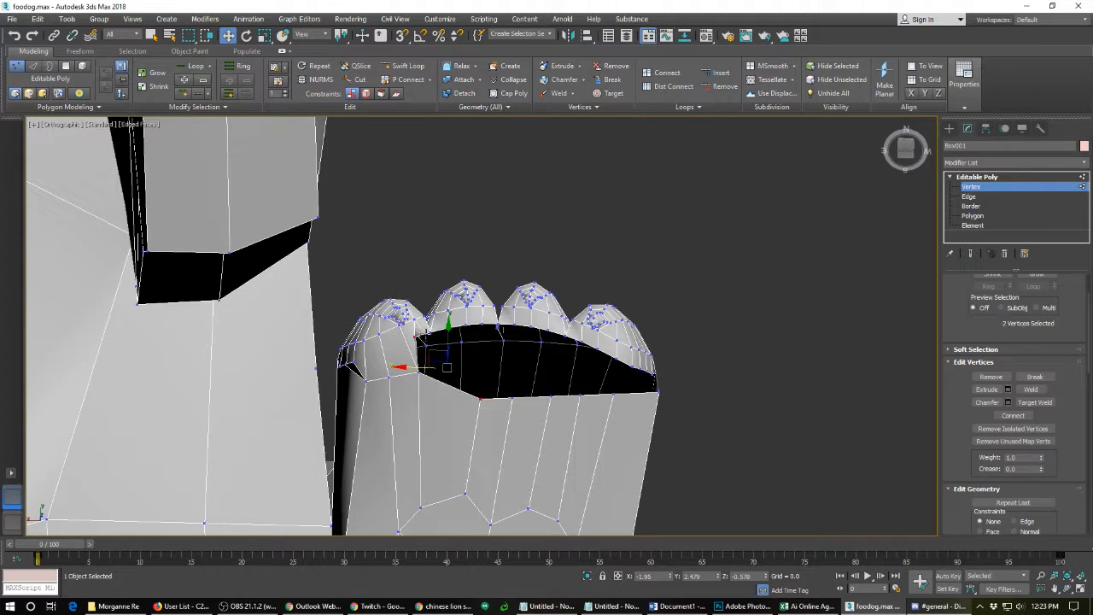
pyautogui.hotkey('ctrl', 'z')
pyautogui.hotkey('ctrl', 'z')
pyautogui.hotkey('ctrl', 'z')
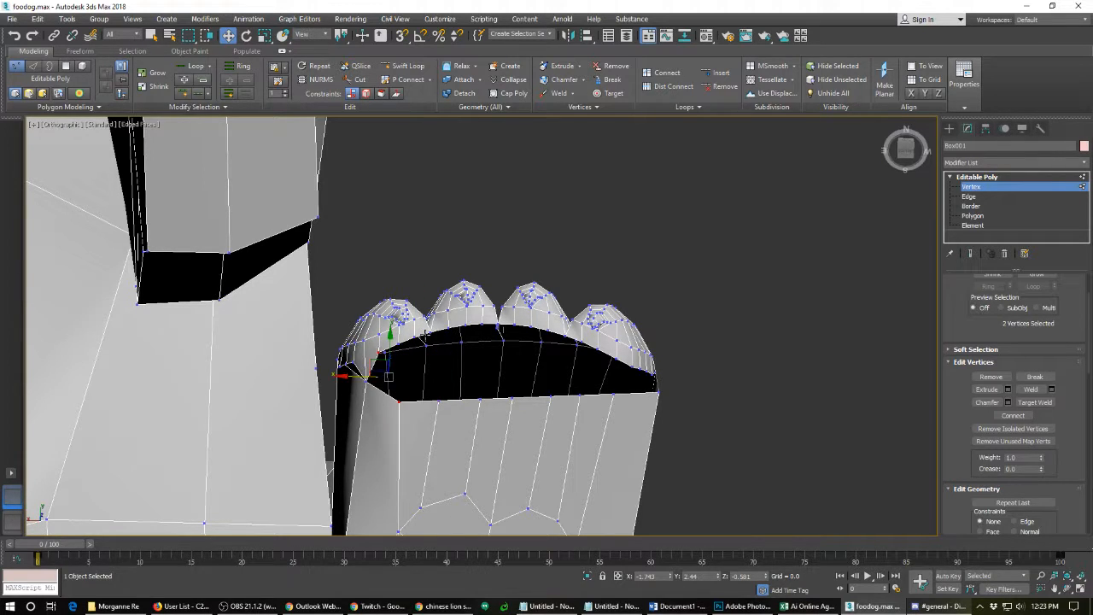
# - Remove the arched edge loop around the claw on the underside of each of the four toes, including its vertices
pyautogui.keyDown('alt'); pyautogui.moveTo(560, 327); pyautogui.dragTo(521, 464, button='middle'); pyautogui.keyUp('alt')
pyautogui.keyDown('alt'); pyautogui.moveTo(550, 414); pyautogui.dragTo(561, 367, button='middle'); pyautogui.keyUp('alt')
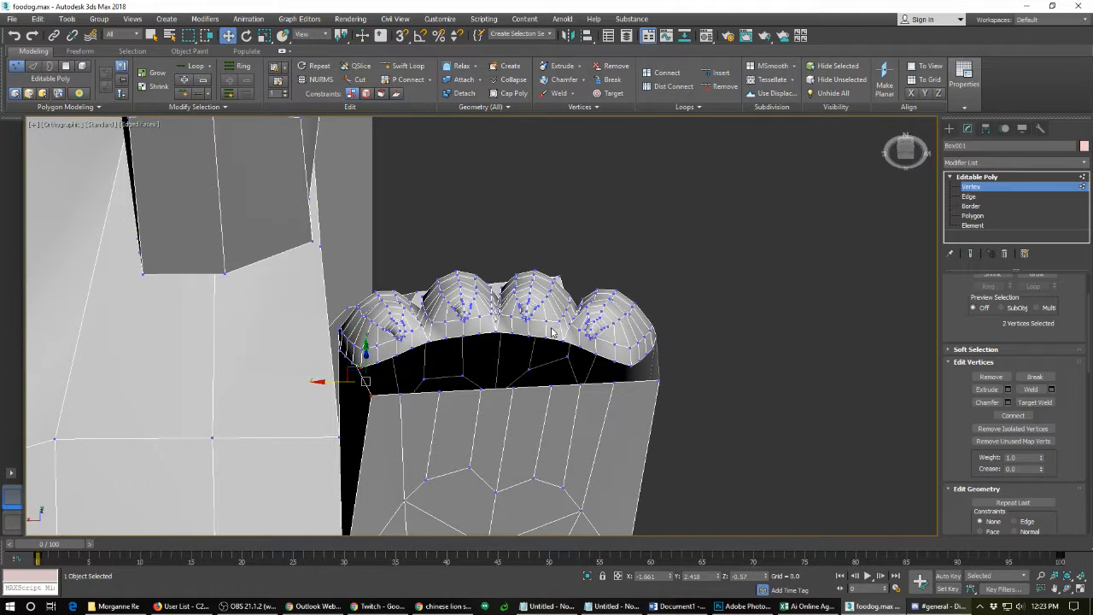
pyautogui.press('2')
pyautogui.doubleClick(544, 333)
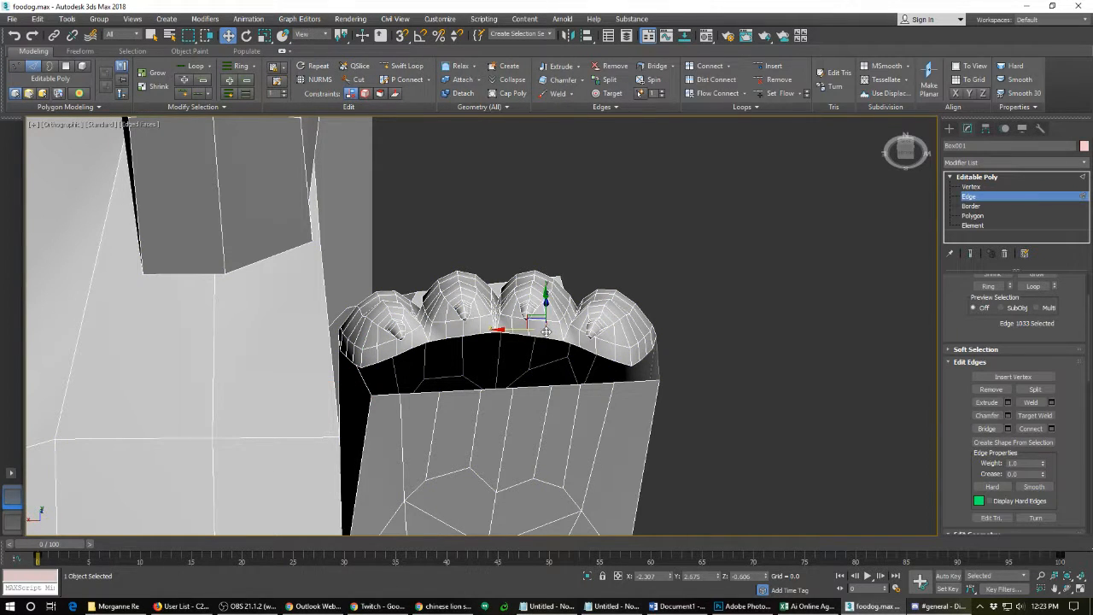
pyautogui.keyDown('ctrl'); pyautogui.doubleClick(479, 327); pyautogui.keyUp('ctrl')
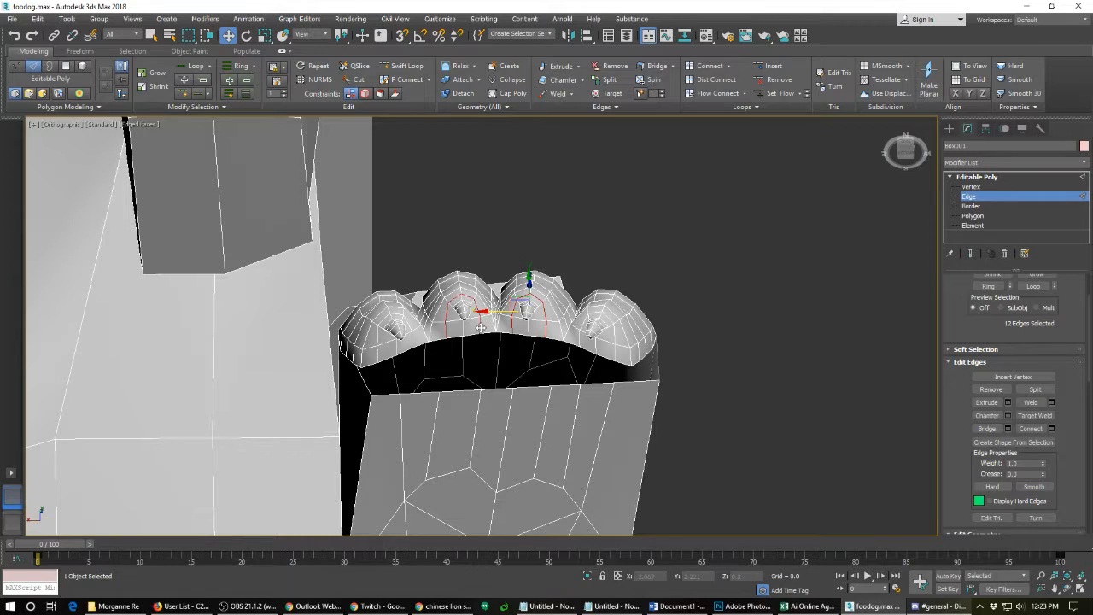
pyautogui.keyDown('ctrl'); pyautogui.doubleClick(411, 341); pyautogui.keyUp('ctrl')
pyautogui.keyDown('ctrl'); pyautogui.doubleClick(614, 350); pyautogui.keyUp('ctrl')
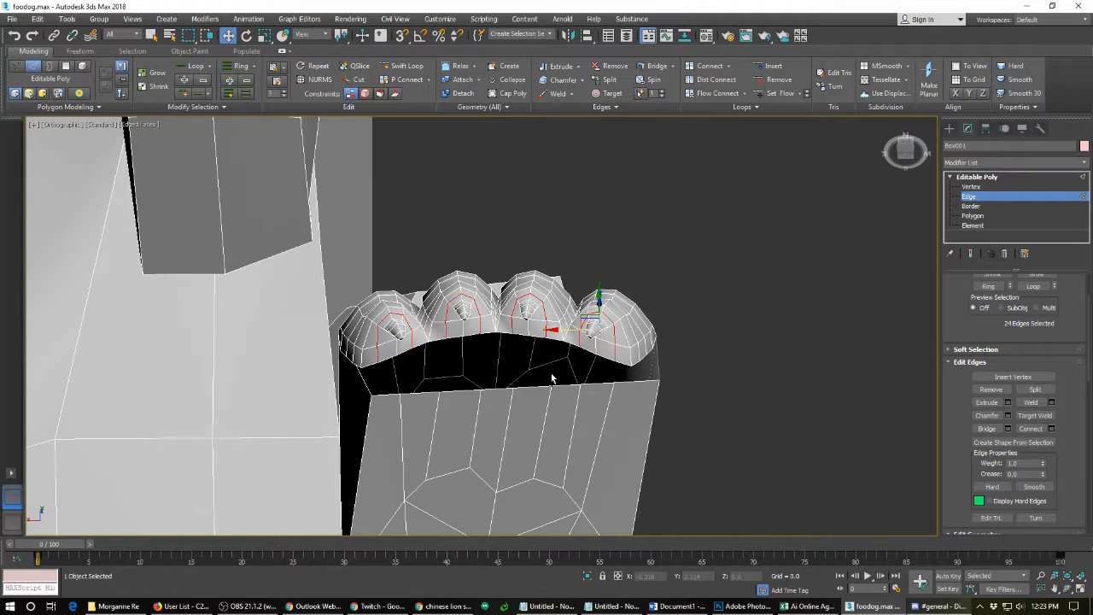
pyautogui.hotkey('ctrl', 'BackSpace')
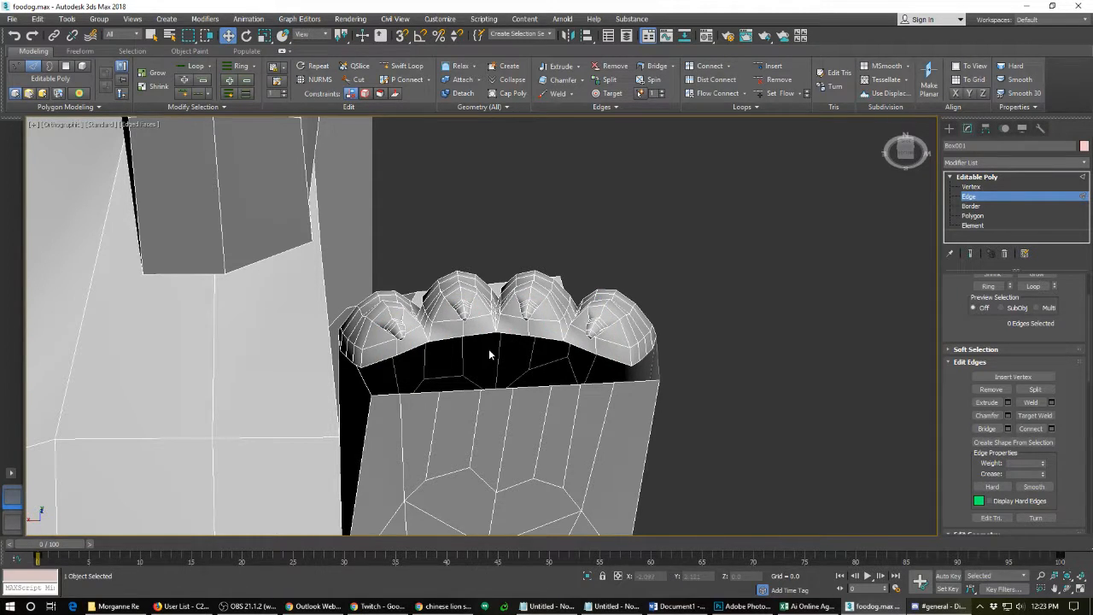
# - Collapse the three underside vertex pairs joining the paw to the first toe, from the inner corner to the gap before the second toe
pyautogui.press('1')
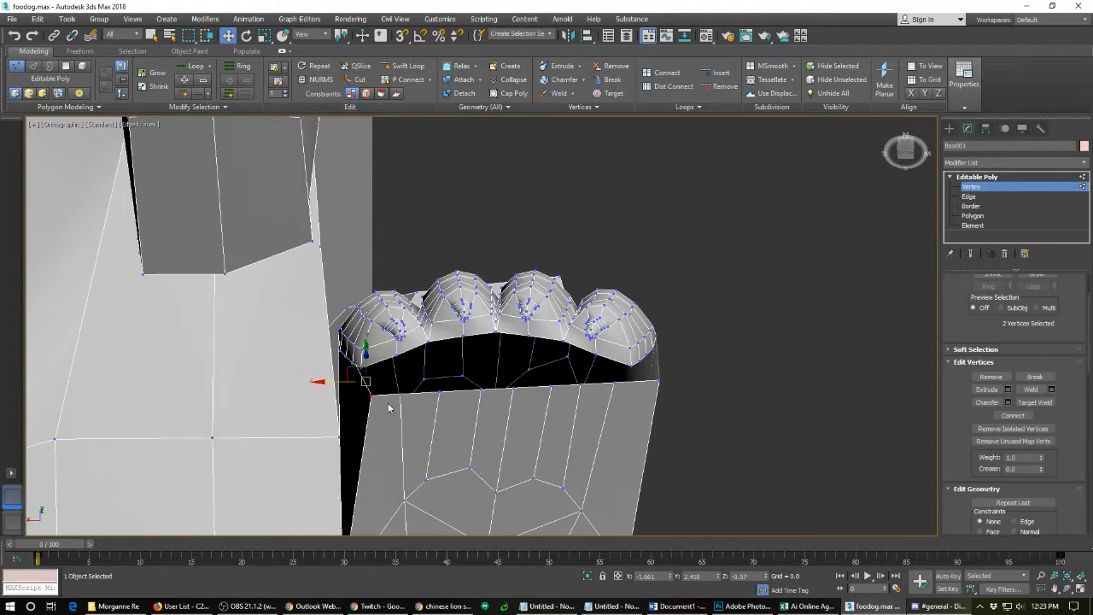
pyautogui.hotkey('ctrl', 'alt', 'c')
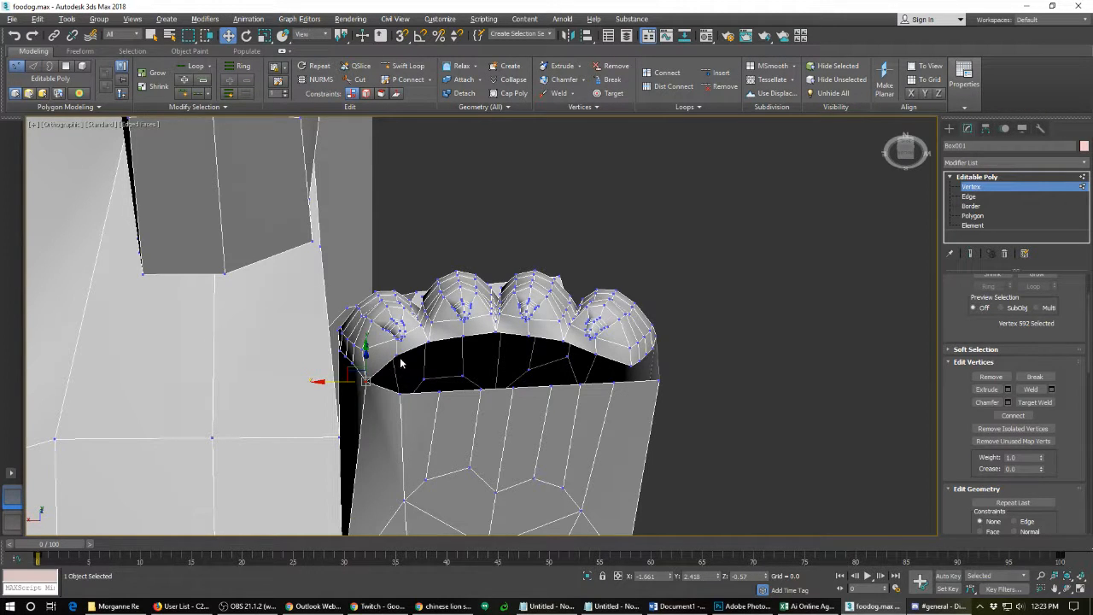
pyautogui.click(397, 355)
pyautogui.keyDown('ctrl'); pyautogui.click(400, 395); pyautogui.keyUp('ctrl')
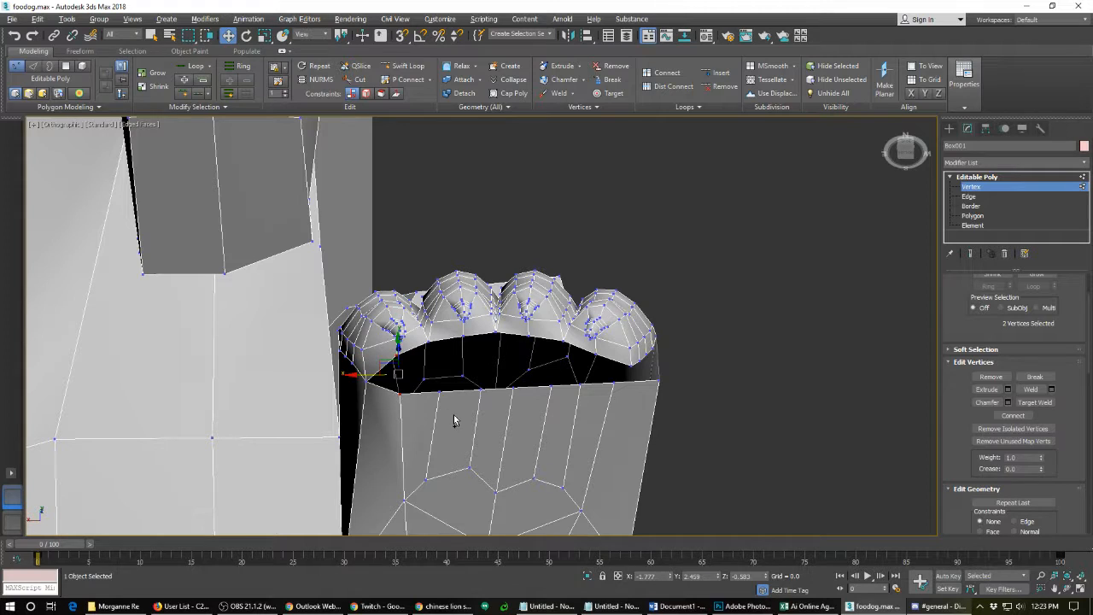
pyautogui.hotkey('ctrl', 'alt', 'c')
pyautogui.click(441, 392)
pyautogui.keyDown('ctrl'); pyautogui.click(428, 340); pyautogui.keyUp('ctrl')
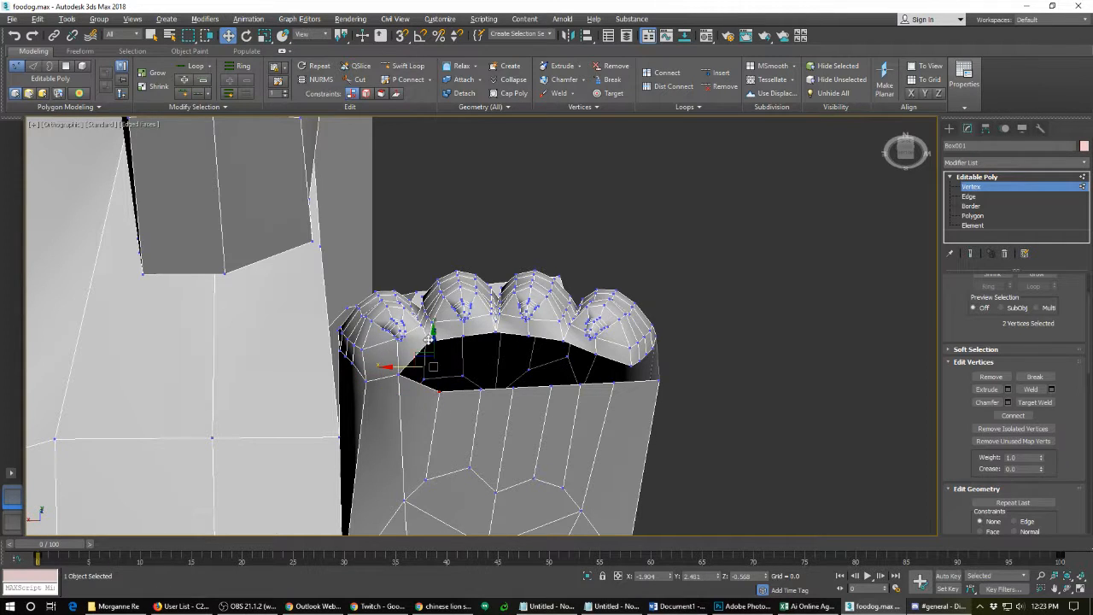
pyautogui.hotkey('ctrl', 'alt', 'c')
# - Collapse the underside vertex pairs at the middle of the second toe and in the gap between the second and third toes
pyautogui.click(463, 337)
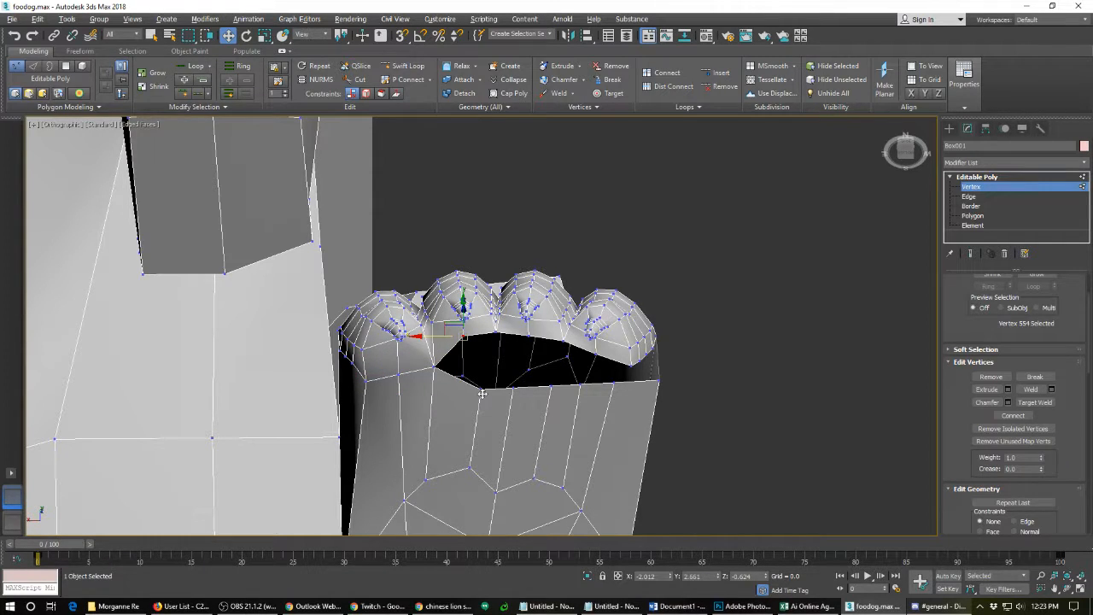
pyautogui.keyDown('ctrl'); pyautogui.click(482, 391); pyautogui.keyUp('ctrl')
pyautogui.hotkey('ctrl', 'alt', 'c')
pyautogui.click(497, 335)
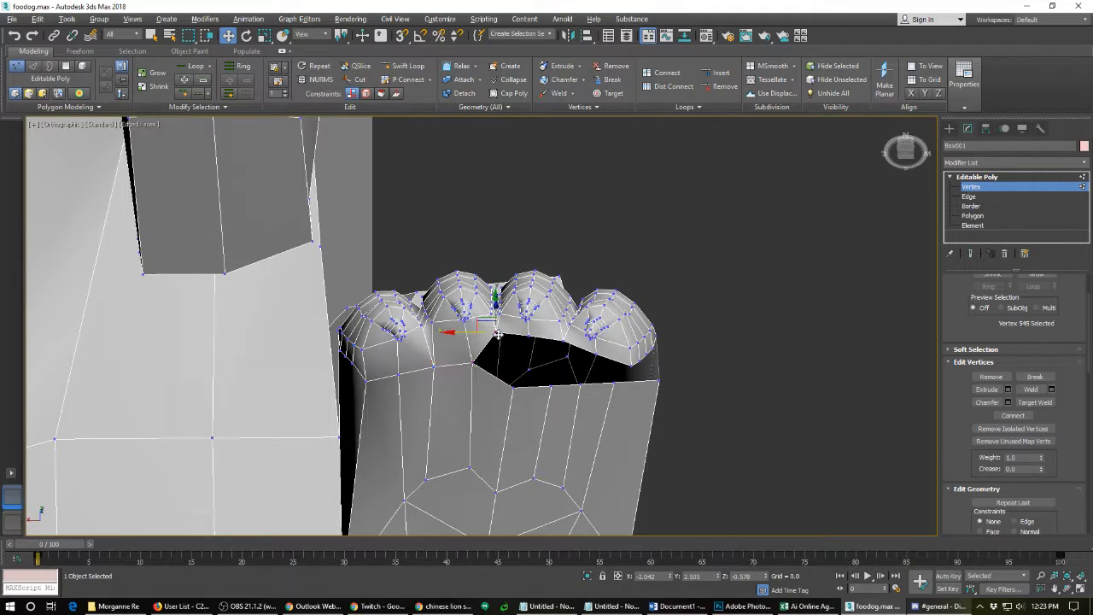
pyautogui.keyDown('ctrl'); pyautogui.click(514, 390); pyautogui.keyUp('ctrl')
pyautogui.hotkey('ctrl', 'alt', 'c')
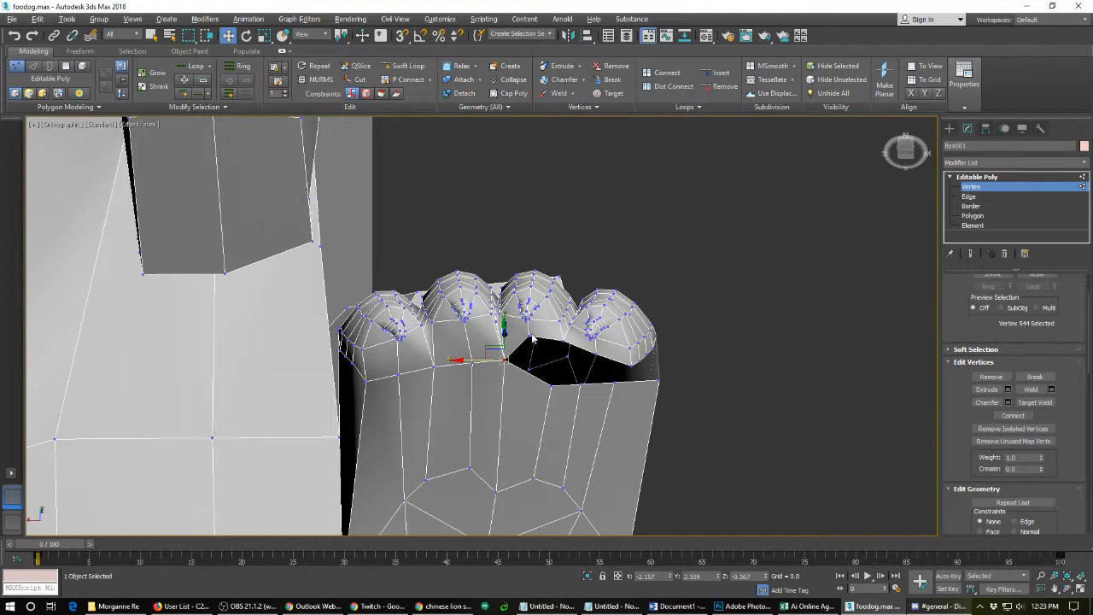
# - Collapse the underside vertex pairs at the middle of the third toe and in the gap between the third and fourth toes
pyautogui.click(528, 336)
pyautogui.keyDown('ctrl'); pyautogui.click(551, 388); pyautogui.keyUp('ctrl')
pyautogui.hotkey('ctrl', 'alt', 'c')
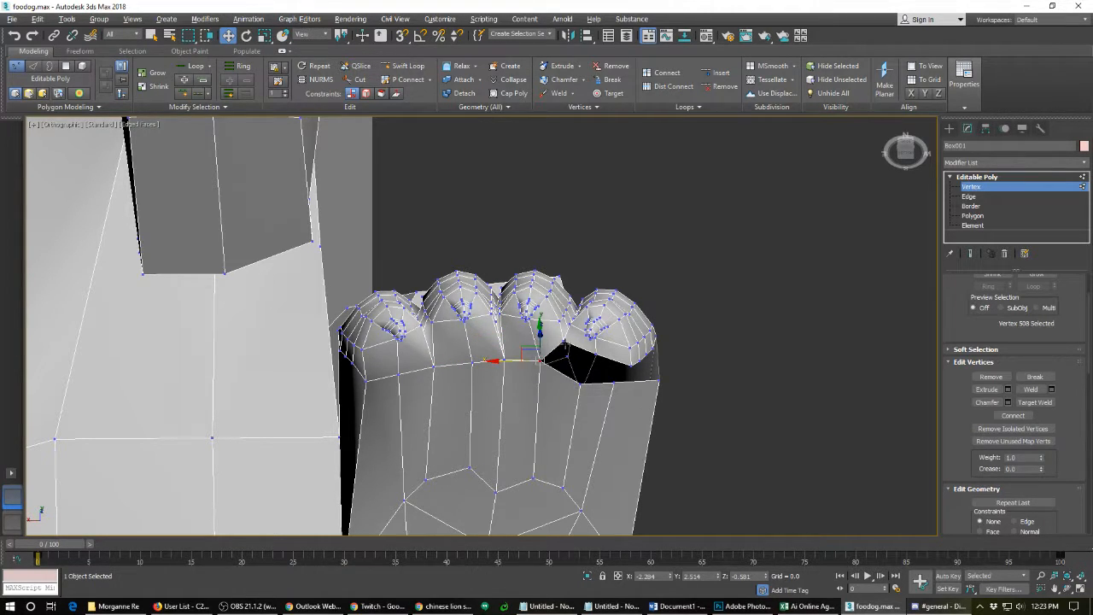
pyautogui.click(562, 335)
pyautogui.keyDown('ctrl'); pyautogui.click(581, 383); pyautogui.keyUp('ctrl')
pyautogui.hotkey('ctrl', 'alt', 'c')
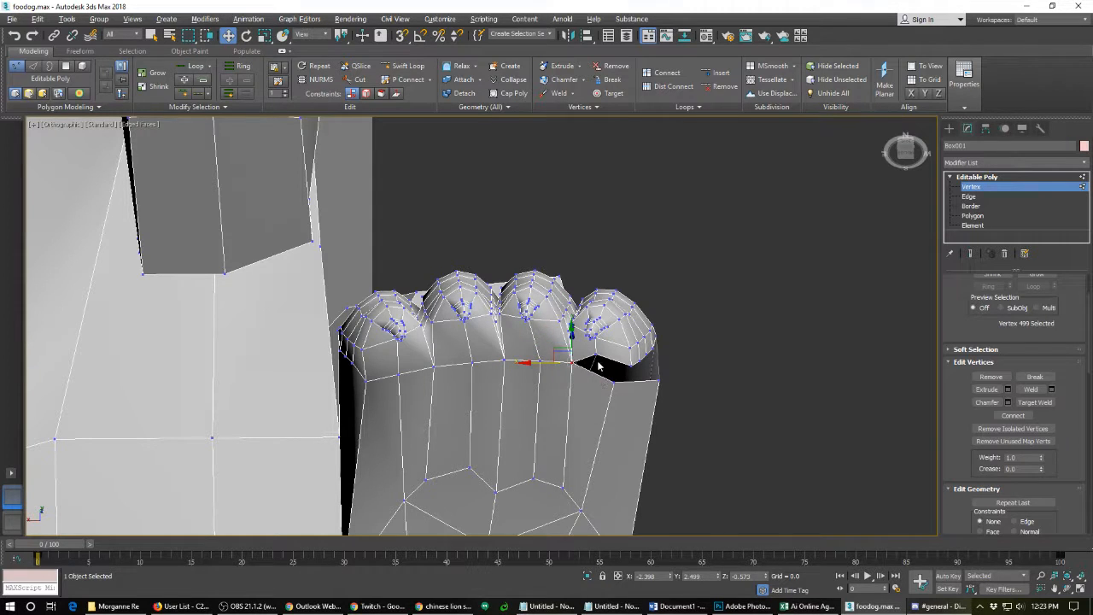
# - Collapse the last underside vertex pairs at the middle of the fourth toe and at its outer corner, closing the seam
pyautogui.click(595, 354)
pyautogui.keyDown('ctrl'); pyautogui.click(613, 386); pyautogui.keyUp('ctrl')
pyautogui.hotkey('ctrl', 'alt', 'c')
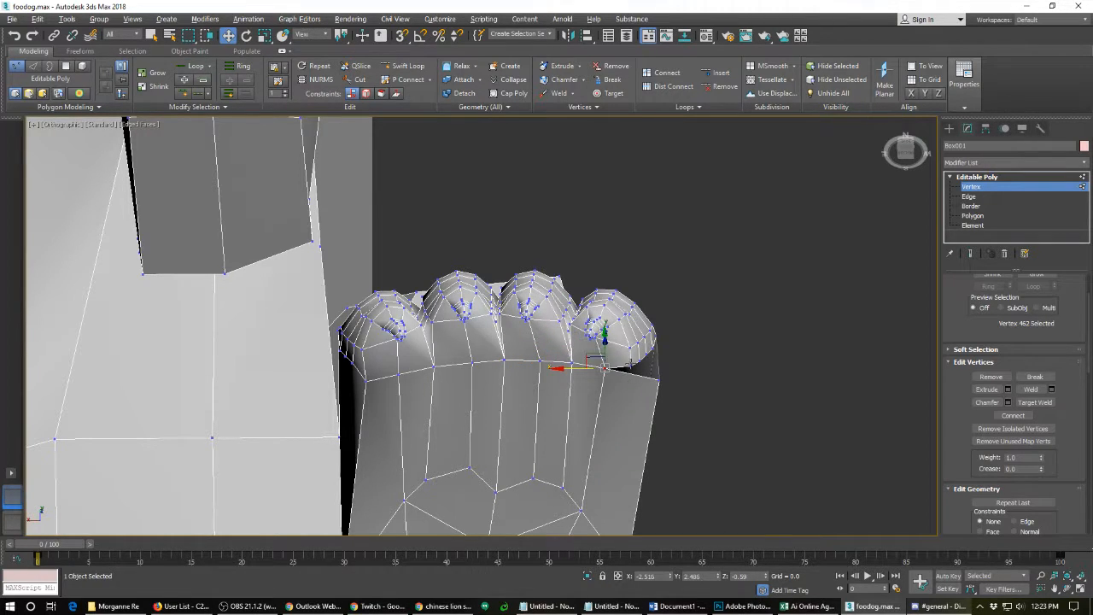
pyautogui.click(631, 379)
pyautogui.keyDown('ctrl'); pyautogui.click(660, 378); pyautogui.keyUp('ctrl')
pyautogui.hotkey('ctrl', 'alt', 'c')
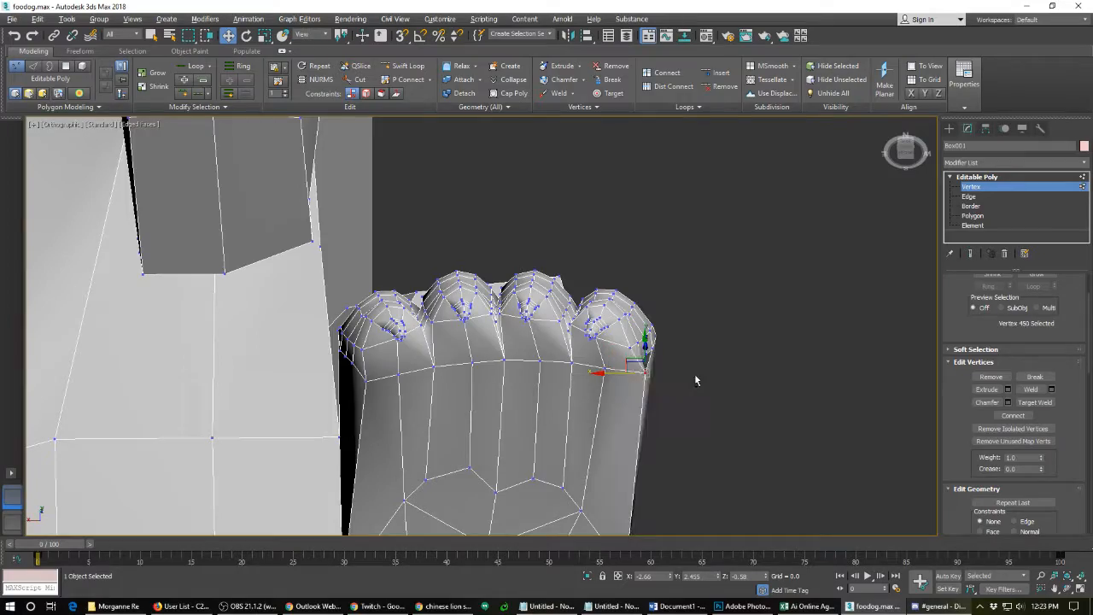
# - Collapse the surplus toe border edges at the open gaps on the outer and inner sides of the hind paw
pyautogui.keyDown('alt'); pyautogui.moveTo(694, 375); pyautogui.dragTo(396, 450, button='middle'); pyautogui.keyUp('alt')
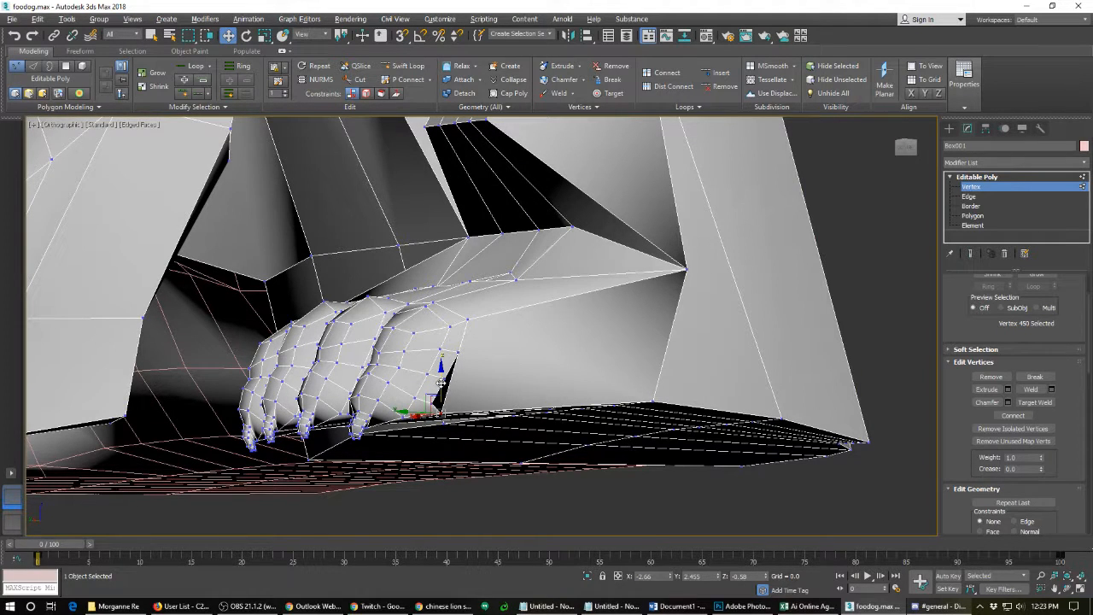
pyautogui.press('2')
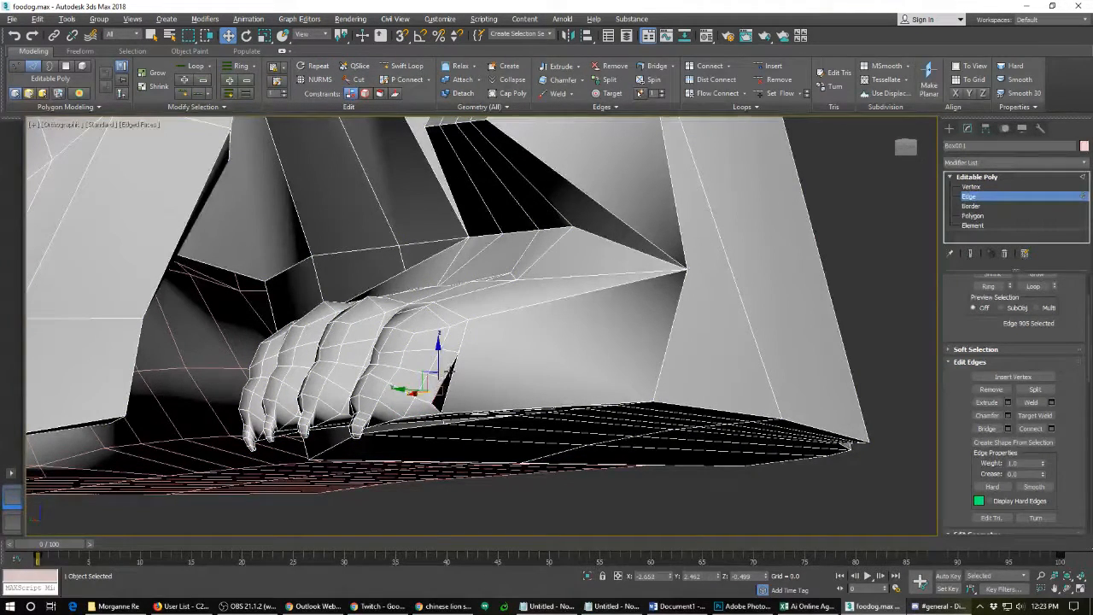
pyautogui.click(469, 384)
pyautogui.keyDown('alt'); pyautogui.moveTo(387, 400); pyautogui.dragTo(542, 397, button='middle'); pyautogui.keyUp('alt')
pyautogui.click(555, 415)
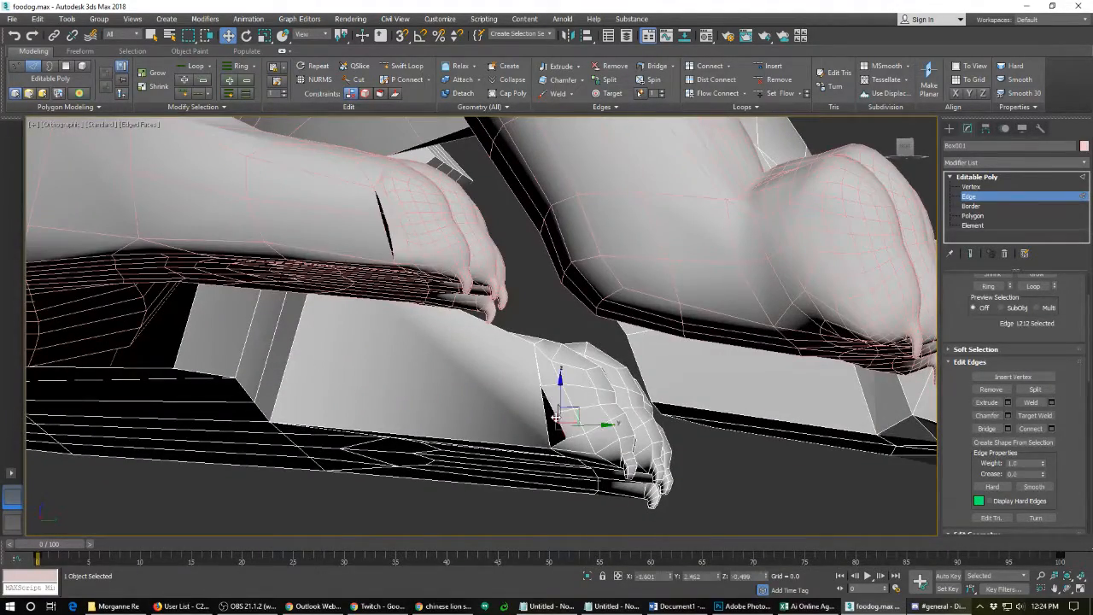
pyautogui.keyDown('ctrl'); pyautogui.click(550, 407); pyautogui.keyUp('ctrl')
pyautogui.hotkey('ctrl', 'alt', 'c')
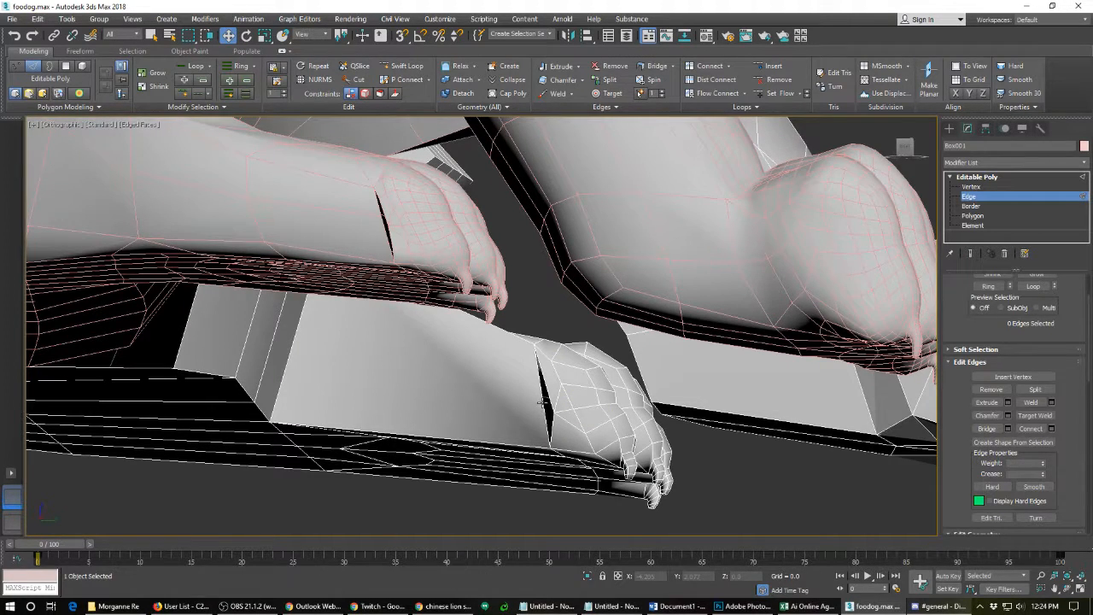
pyautogui.keyDown('alt'); pyautogui.moveTo(641, 393); pyautogui.dragTo(465, 403, button='middle'); pyautogui.keyUp('alt')
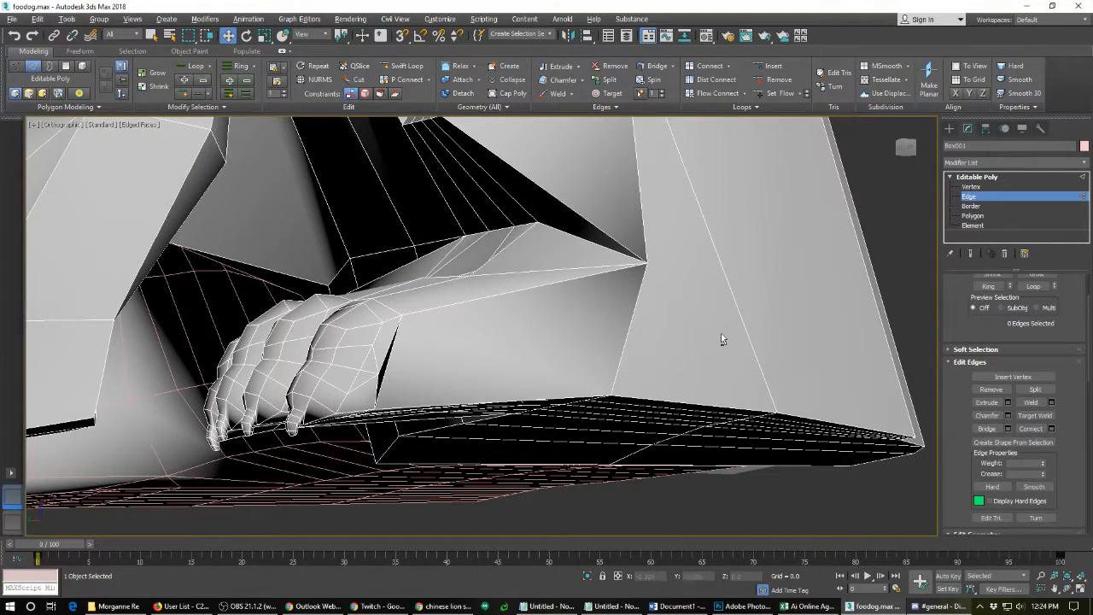
pyautogui.scroll(-6, 708, 350)
pyautogui.rightClick(600, 352)
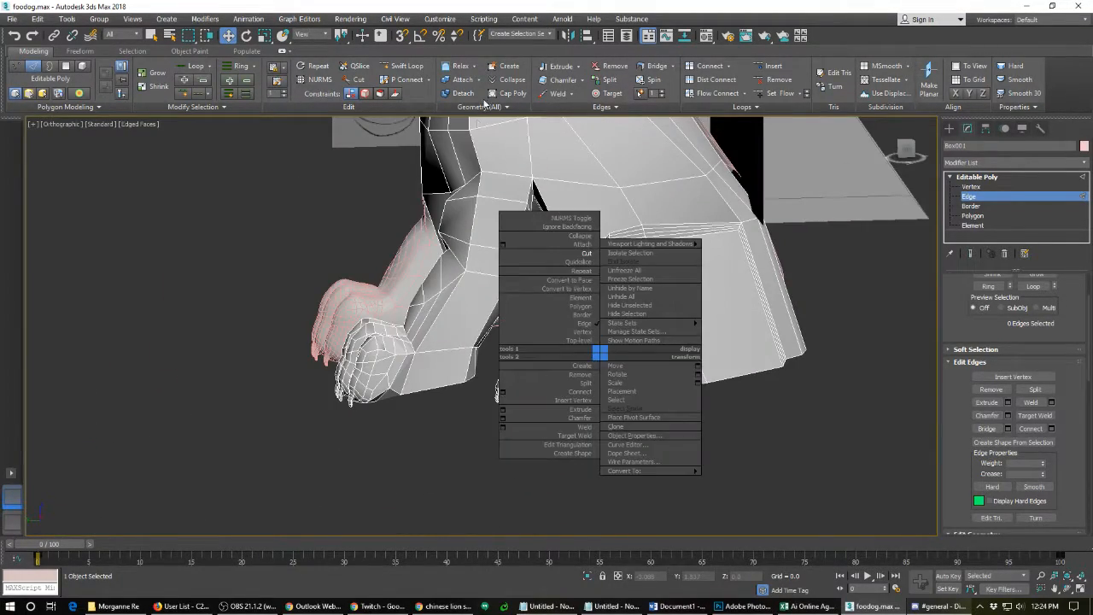
pyautogui.click(586, 253)
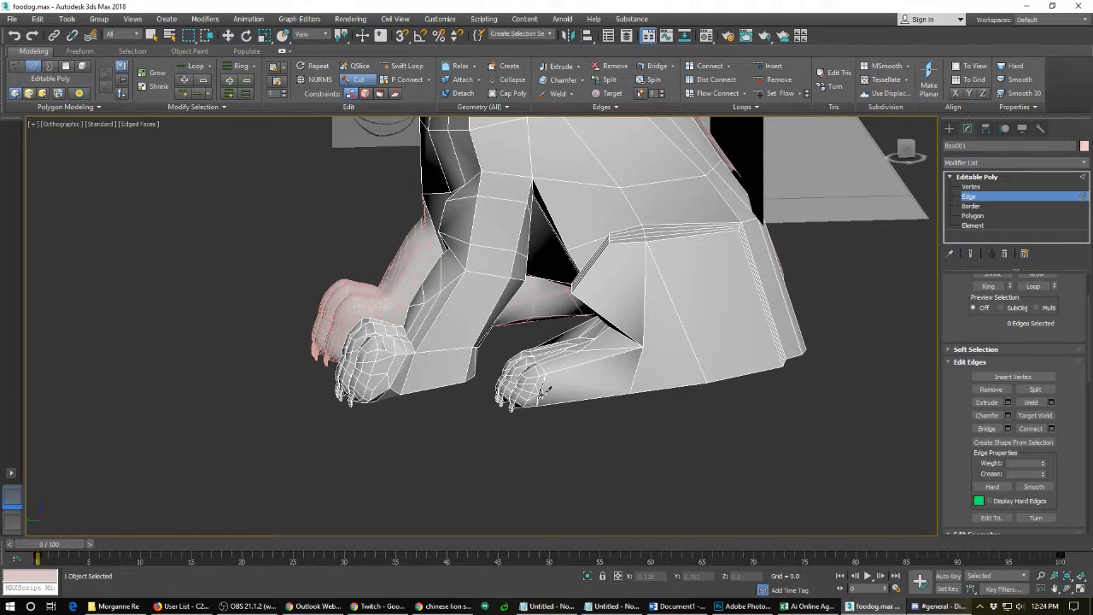
pyautogui.click(542, 391)
pyautogui.rightClick(596, 380)
pyautogui.scroll(4, 555, 398)
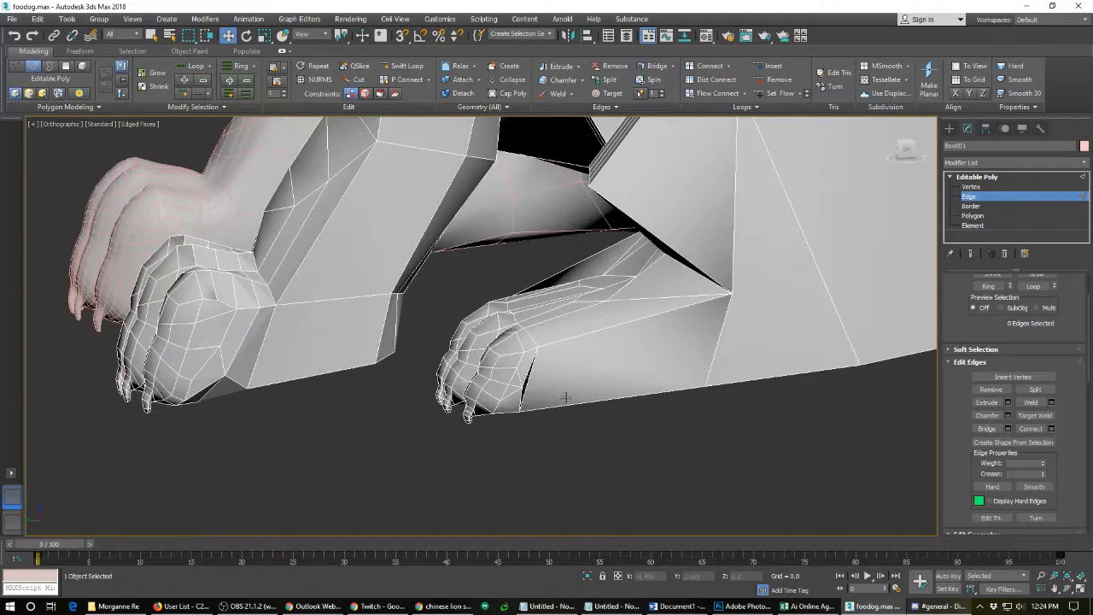
pyautogui.click(714, 345)
# - Cut a new edge line from the outer toe gap along the leg's side and across the haunch to the back
pyautogui.rightClick(570, 333)
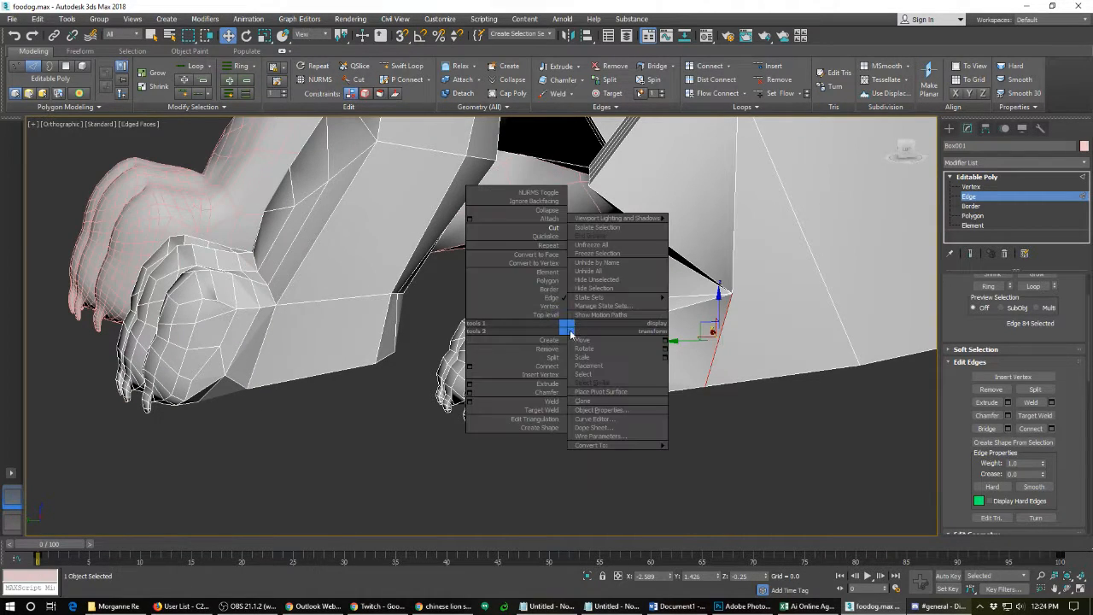
pyautogui.click(550, 233)
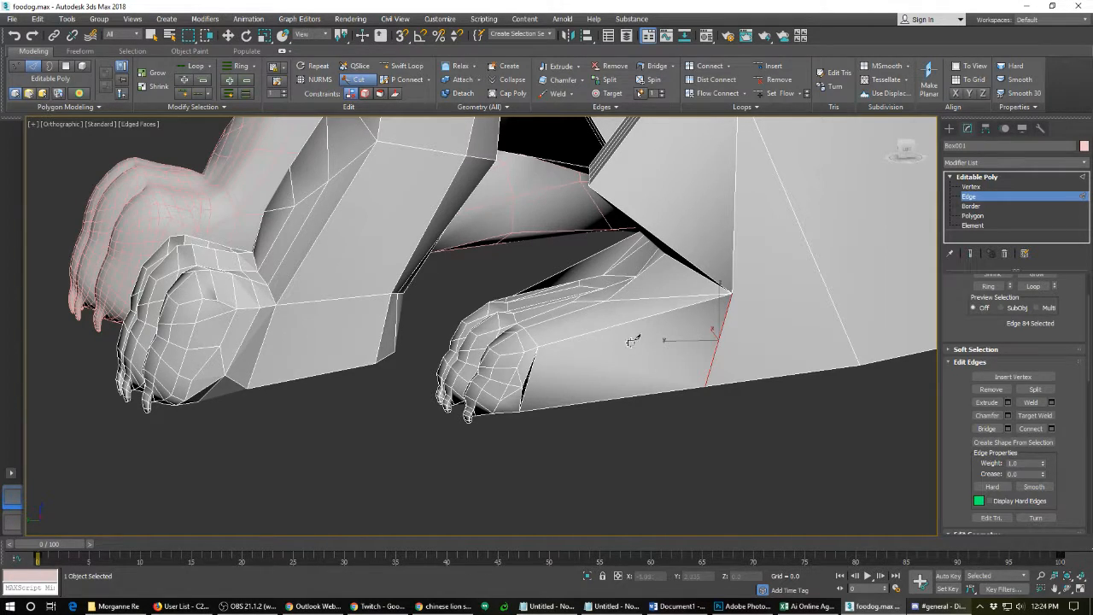
pyautogui.click(526, 382)
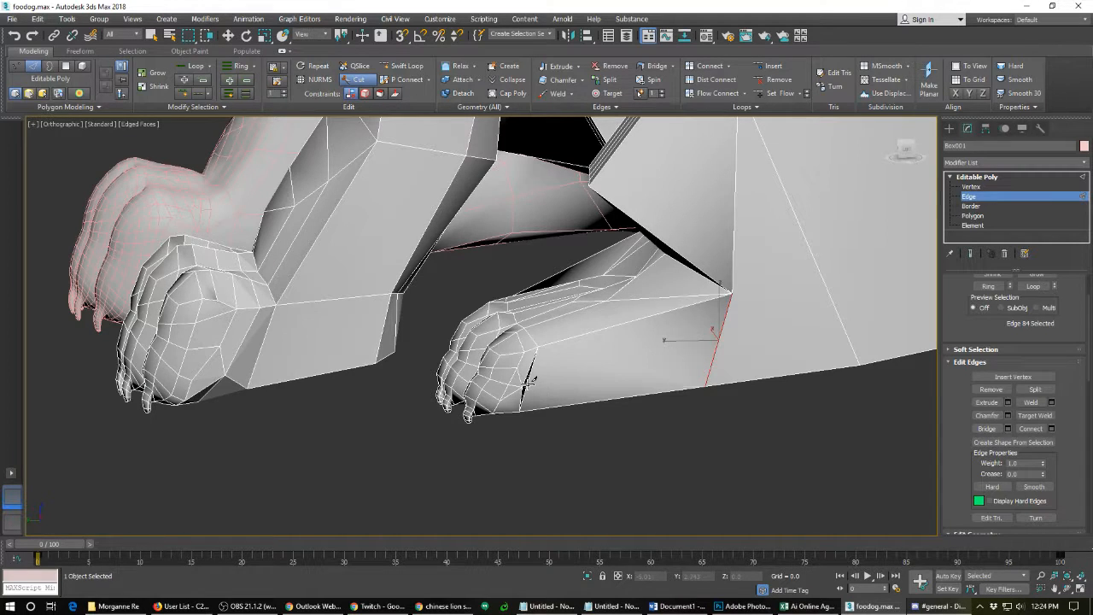
pyautogui.click(717, 345)
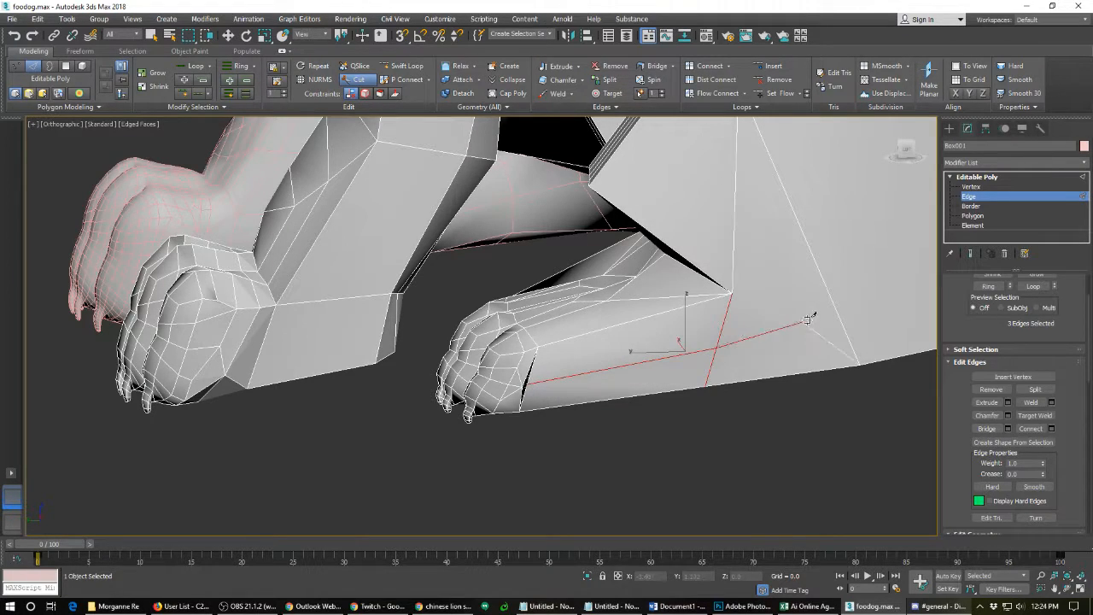
pyautogui.click(835, 312)
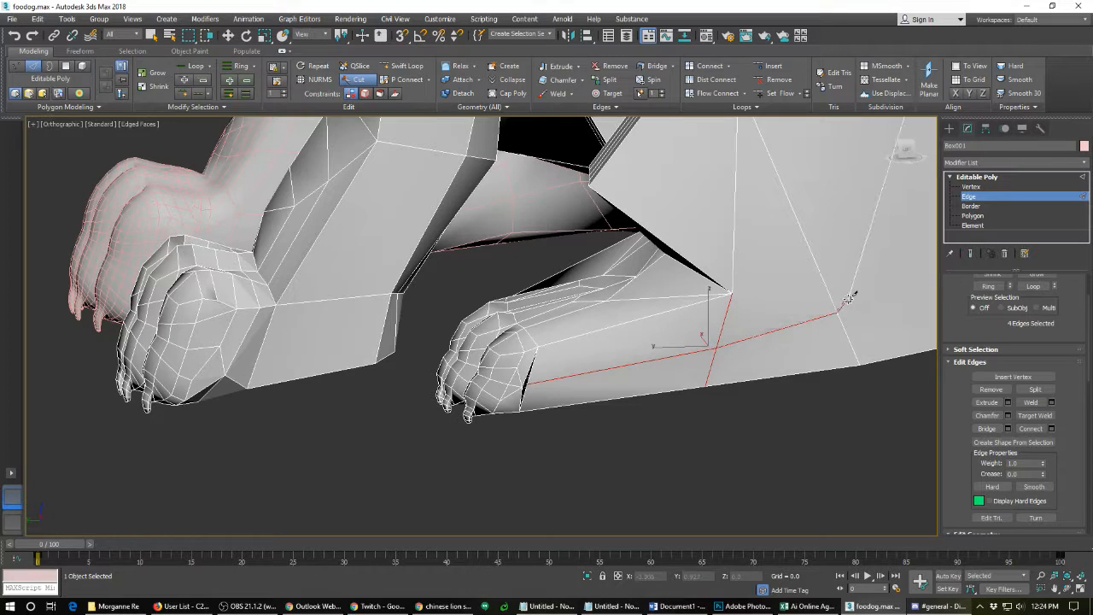
pyautogui.keyDown('alt'); pyautogui.moveTo(859, 306); pyautogui.dragTo(401, 324, button='middle'); pyautogui.keyUp('alt')
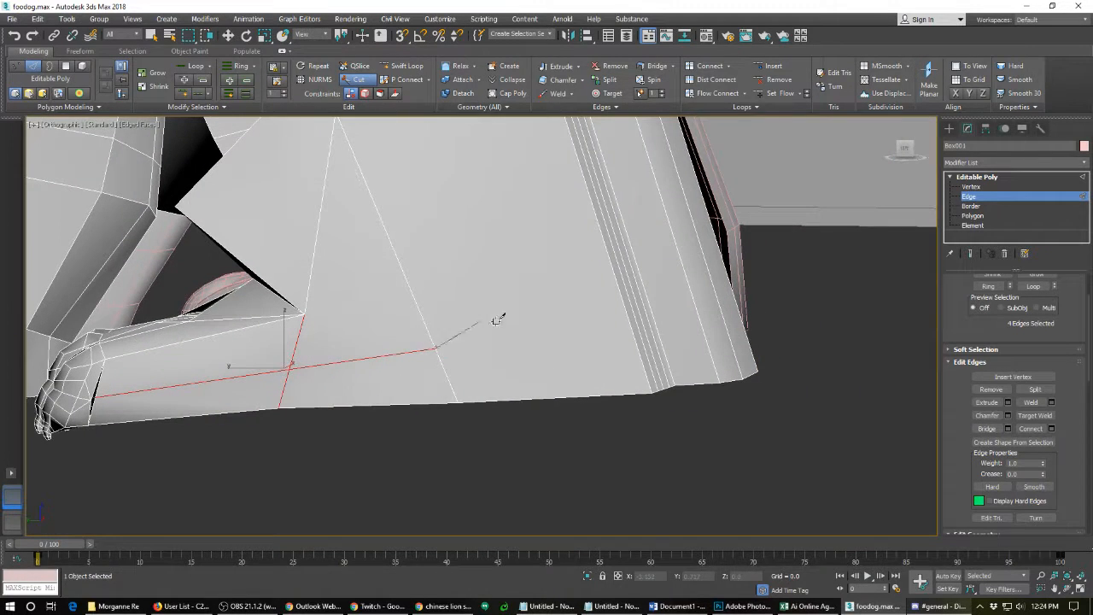
pyautogui.click(629, 303)
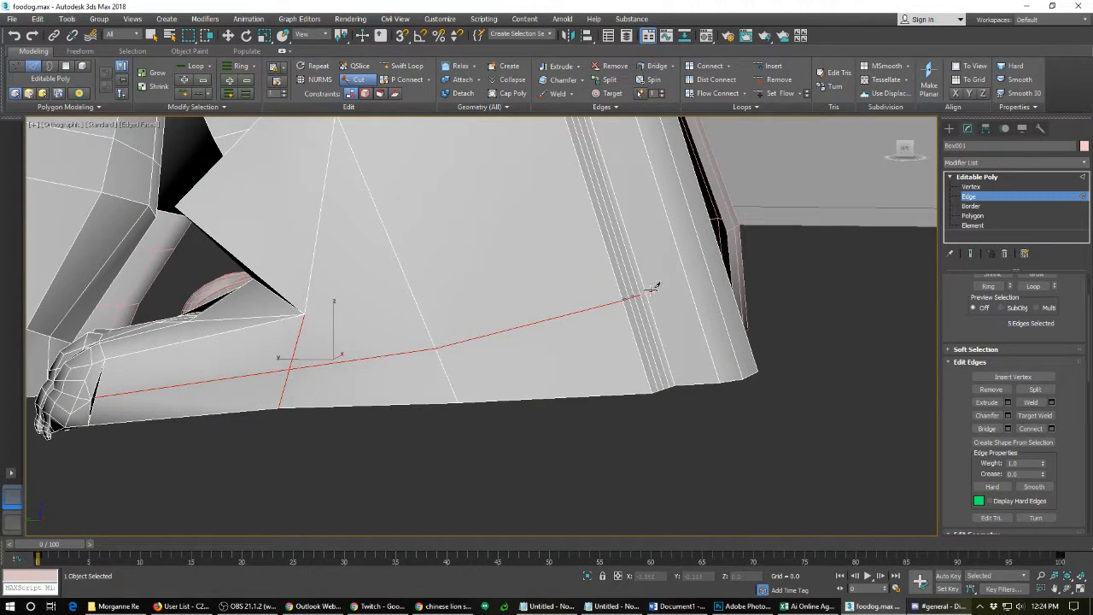
pyautogui.click(725, 275)
# - Cut a matching edge line from the body's open centre edge across the lower front and along the leg to the inner toe gap
pyautogui.keyDown('alt'); pyautogui.moveTo(705, 287); pyautogui.dragTo(777, 265, button='middle'); pyautogui.keyUp('alt')
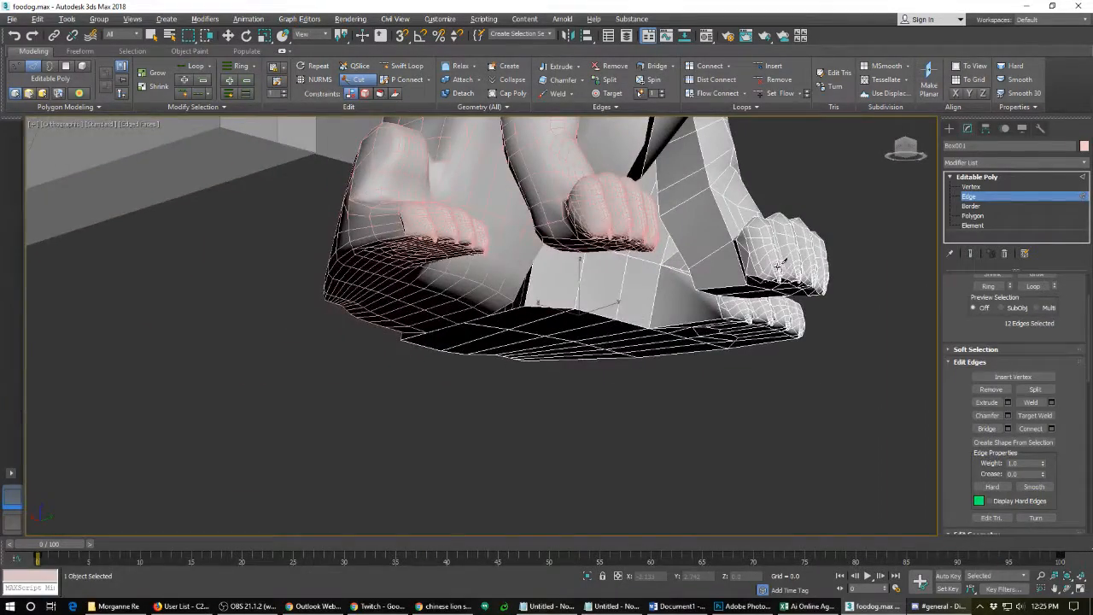
pyautogui.scroll(3, 688, 303)
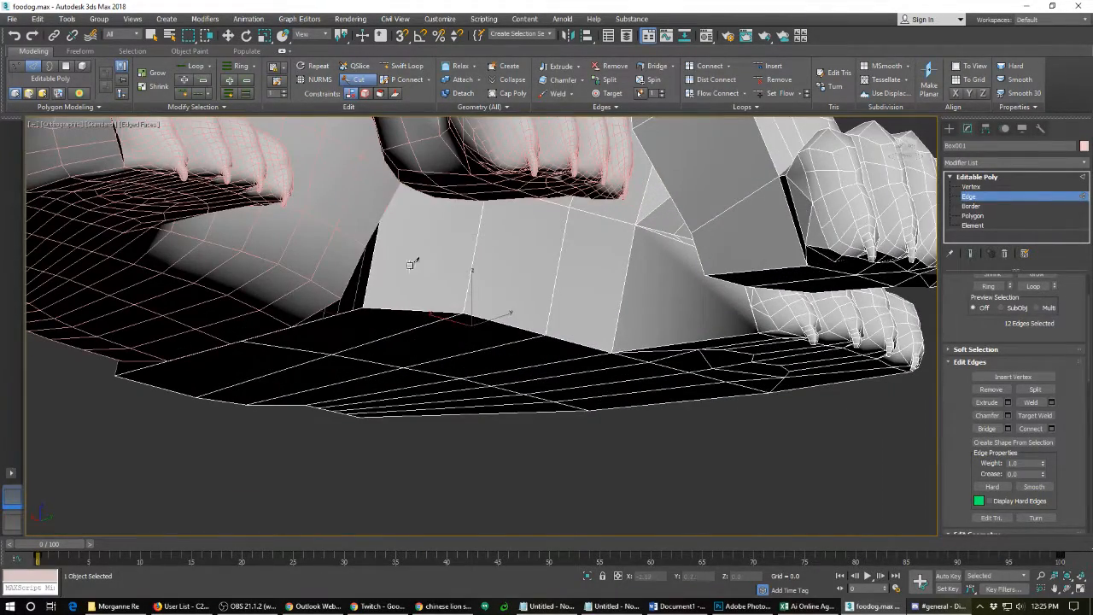
pyautogui.click(378, 234)
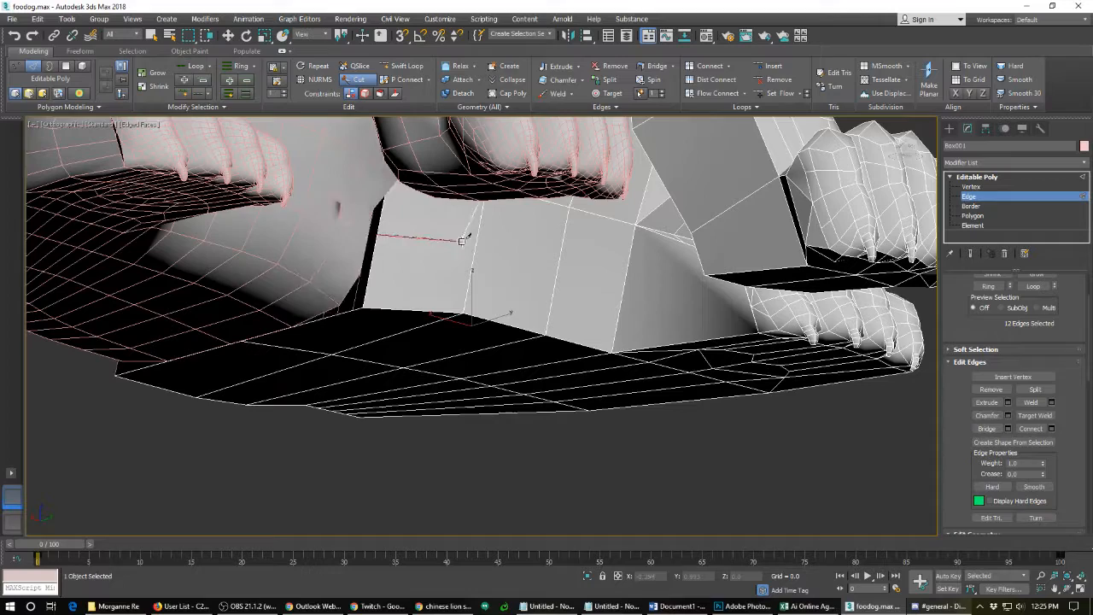
pyautogui.click(562, 256)
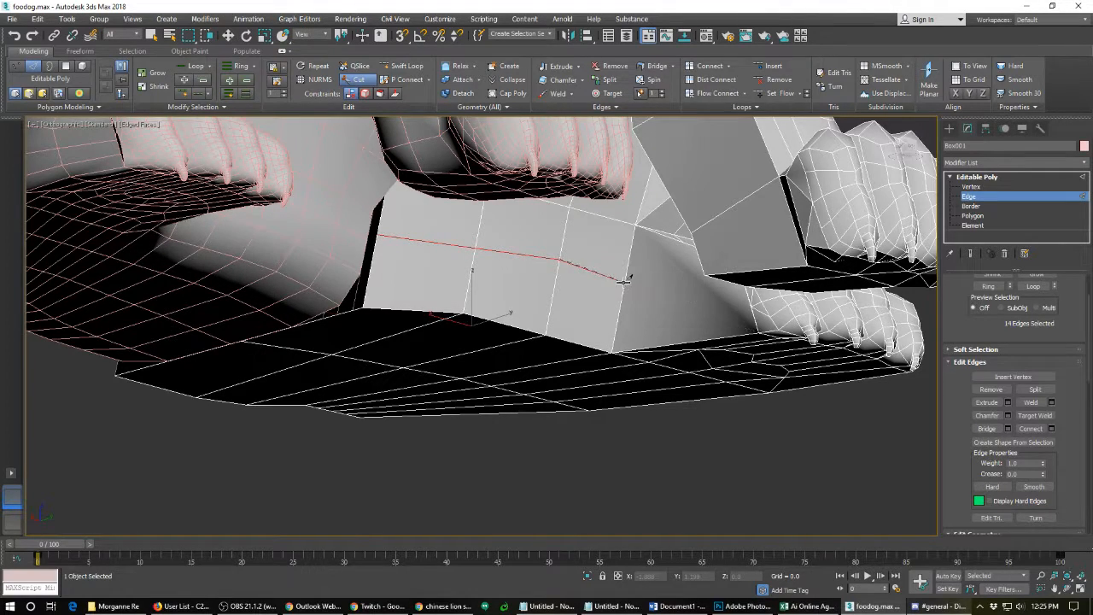
pyautogui.keyDown('alt'); pyautogui.moveTo(626, 280); pyautogui.dragTo(683, 325, button='middle'); pyautogui.keyUp('alt')
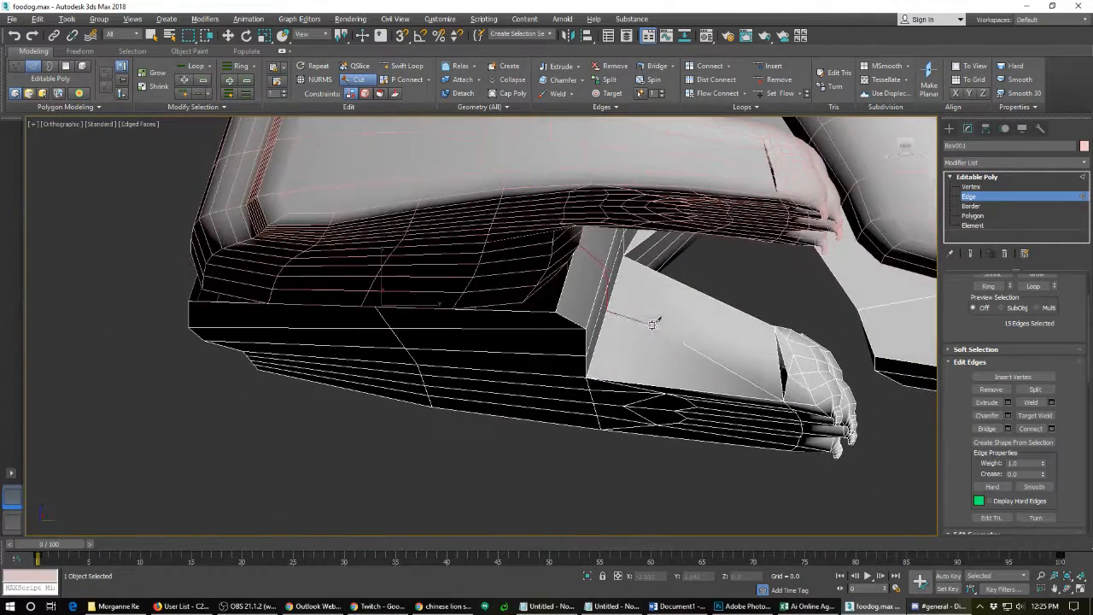
pyautogui.click(774, 363)
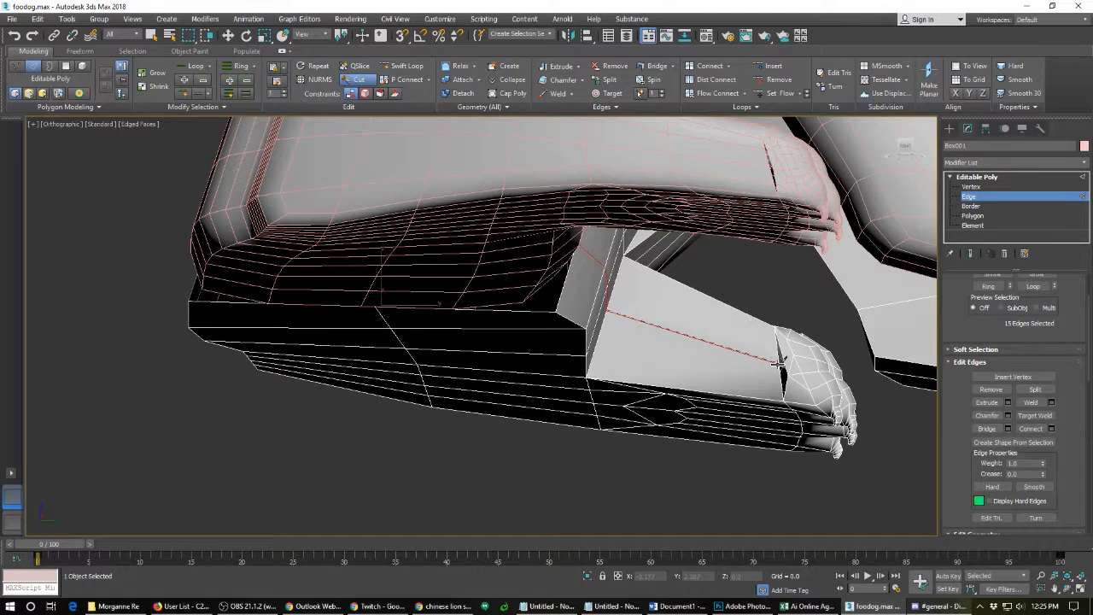
pyautogui.rightClick(723, 381)
# - Collapse the new cut's end vertex with the matching toe vertex at the inner side gap of the hind paw
pyautogui.press('1')
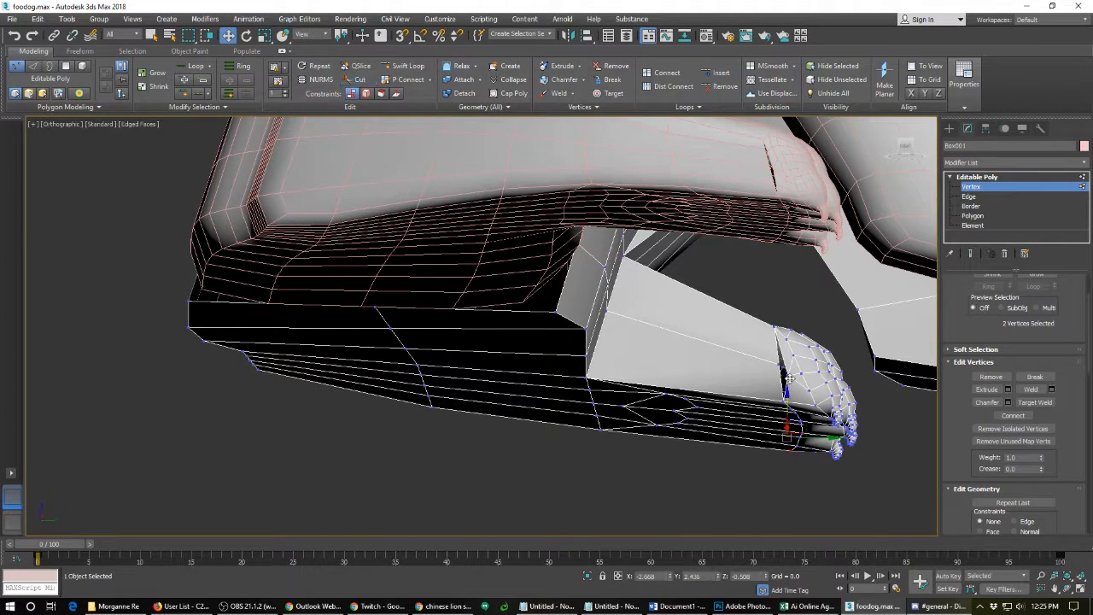
pyautogui.click(782, 372)
pyautogui.keyDown('ctrl'); pyautogui.click(776, 365); pyautogui.keyUp('ctrl')
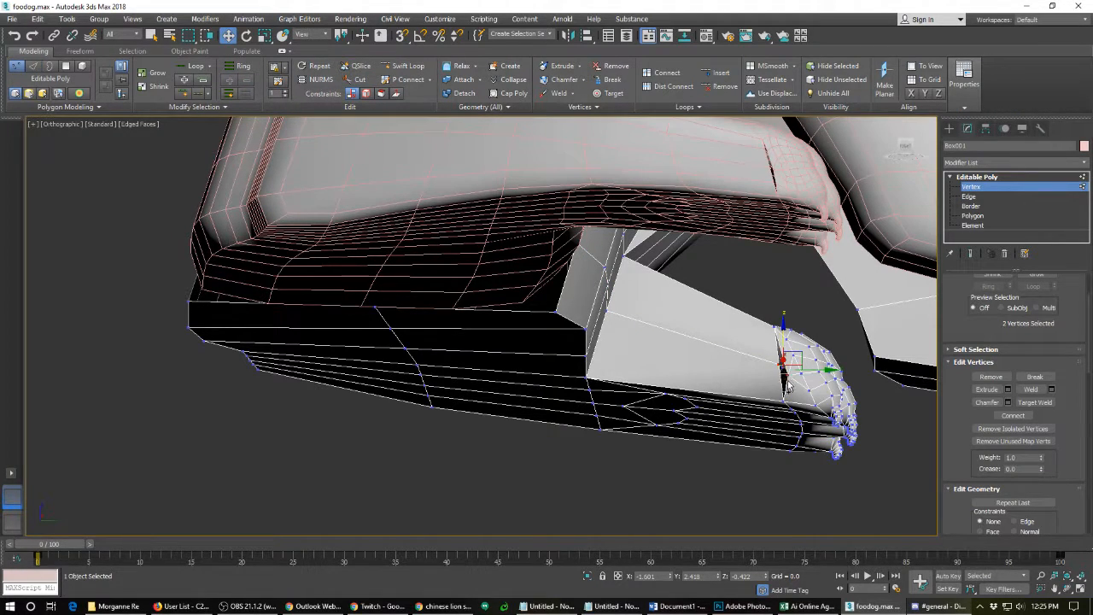
pyautogui.hotkey('ctrl', 'alt', 'c')
# - Collapse the new cut's end vertex with the matching toe vertex at the outer side gap of the hind paw
pyautogui.keyDown('alt'); pyautogui.moveTo(858, 363); pyautogui.dragTo(321, 363, button='middle'); pyautogui.keyUp('alt')
pyautogui.scroll(-2, 513, 363)
pyautogui.scroll(5, 730, 358)
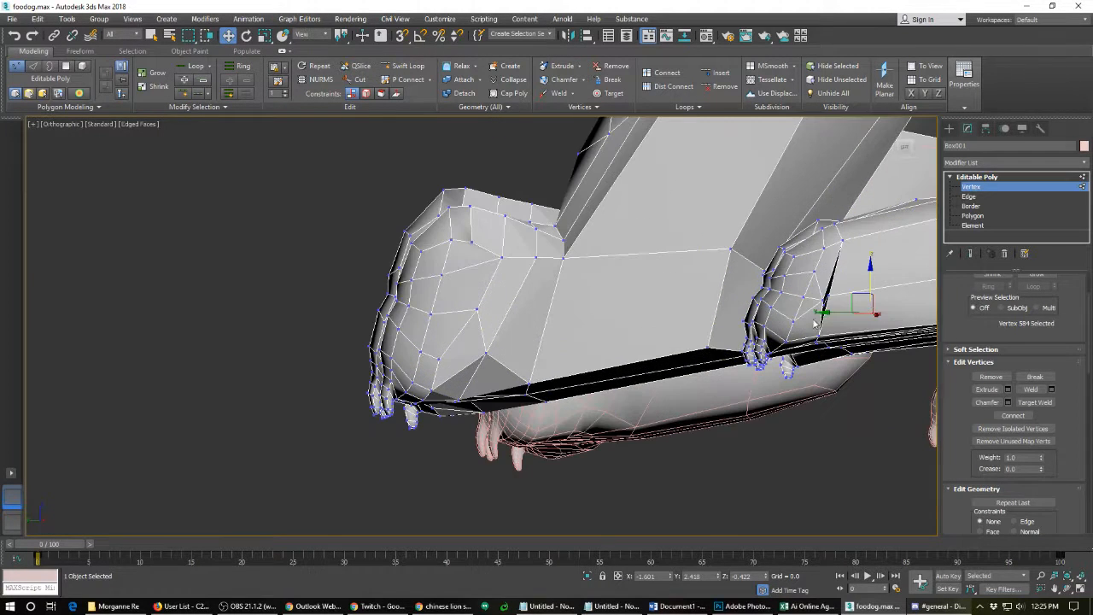
pyautogui.click(828, 299)
pyautogui.keyDown('ctrl'); pyautogui.click(822, 297); pyautogui.keyUp('ctrl')
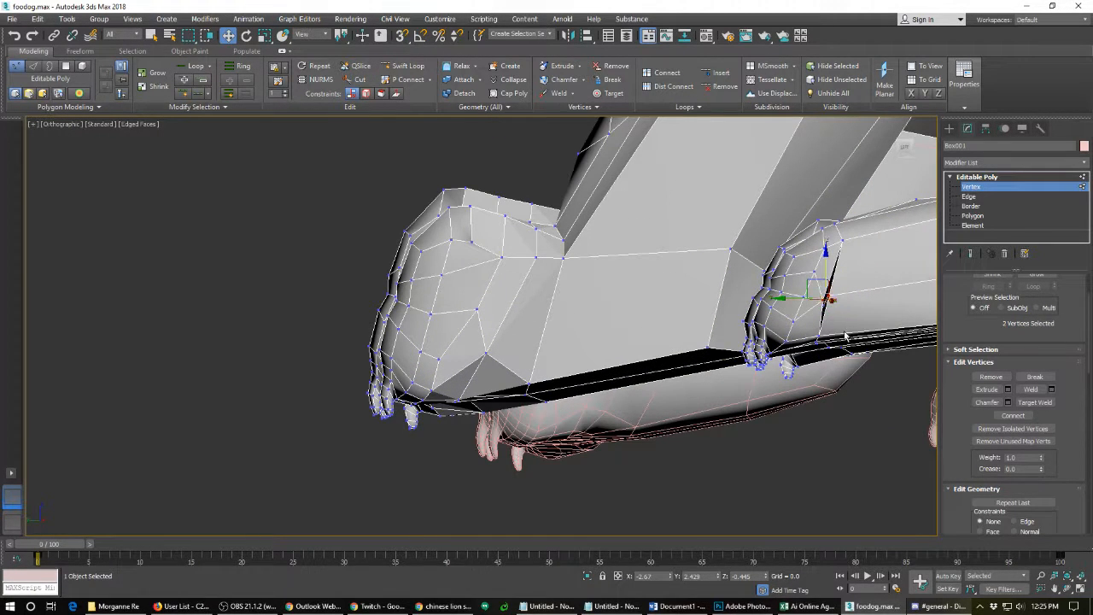
pyautogui.hotkey('ctrl', 'alt', 'c')
# - Inspect the joined toe seams and the new cut lines on both sides of the hind paw
pyautogui.moveTo(806, 290)
pyautogui.keyDown('alt'); pyautogui.mouseDown(button='middle')
pyautogui.moveTo(773, 288)
pyautogui.moveTo(818, 279)
pyautogui.mouseUp(button='middle'); pyautogui.keyUp('alt')
pyautogui.scroll(3, 818, 279)
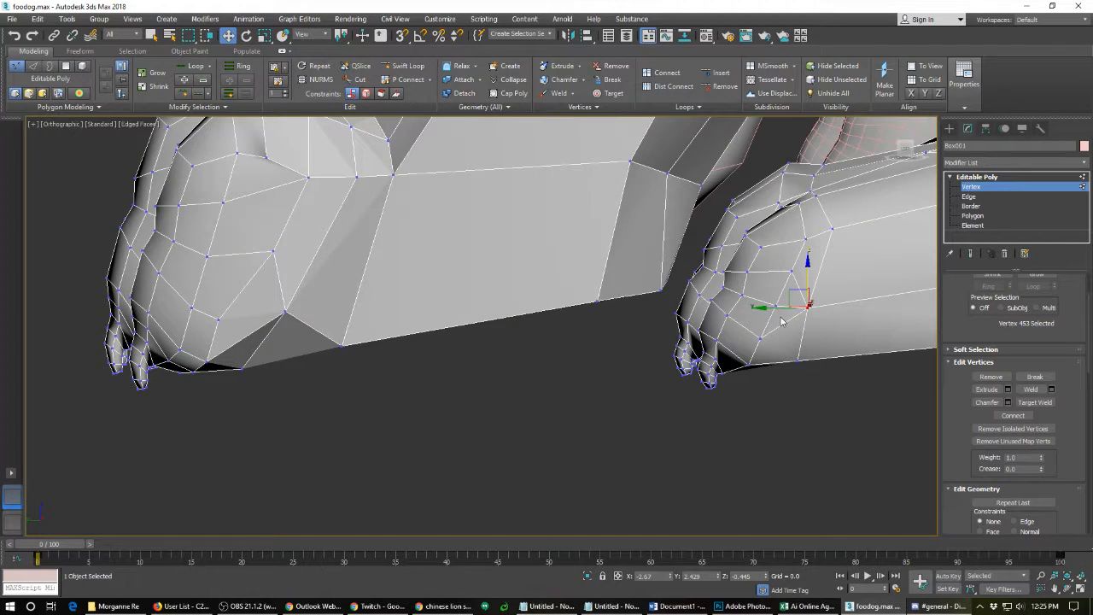
pyautogui.press('2')
pyautogui.click(786, 309)
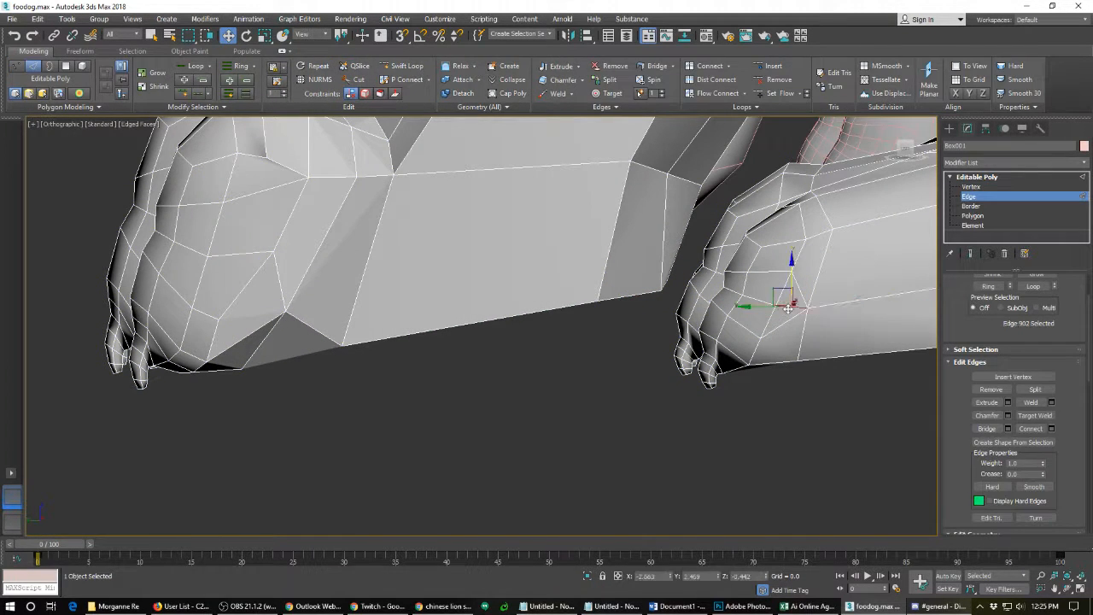
pyautogui.click(748, 339)
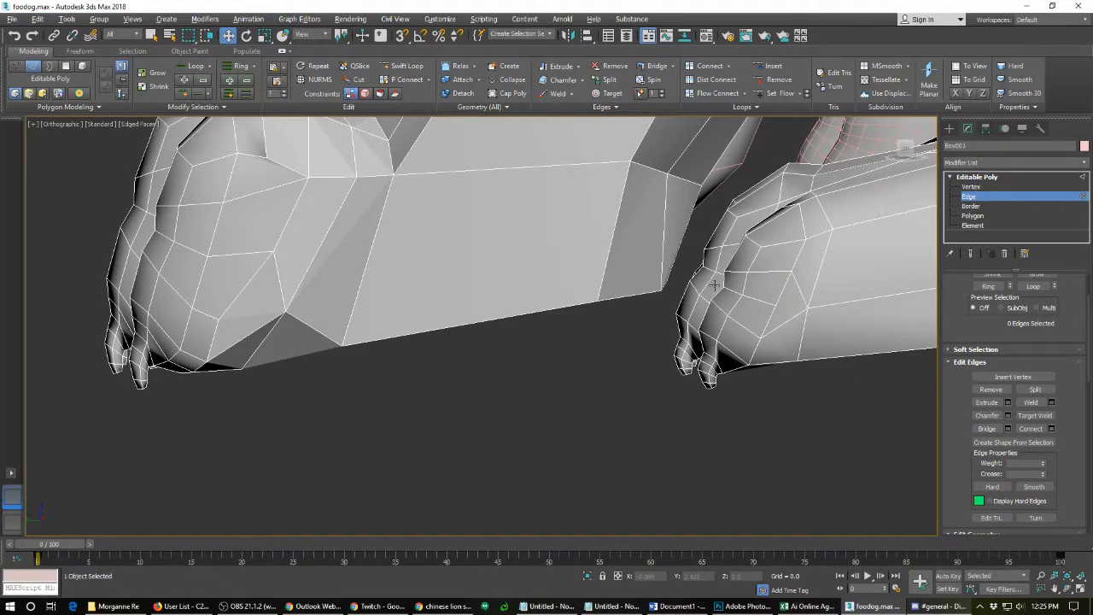
pyautogui.keyDown('alt'); pyautogui.moveTo(714, 285); pyautogui.dragTo(775, 292, button='middle'); pyautogui.keyUp('alt')
pyautogui.scroll(-3, 775, 292)
pyautogui.keyDown('alt'); pyautogui.moveTo(617, 313); pyautogui.dragTo(612, 291, button='middle'); pyautogui.keyUp('alt')
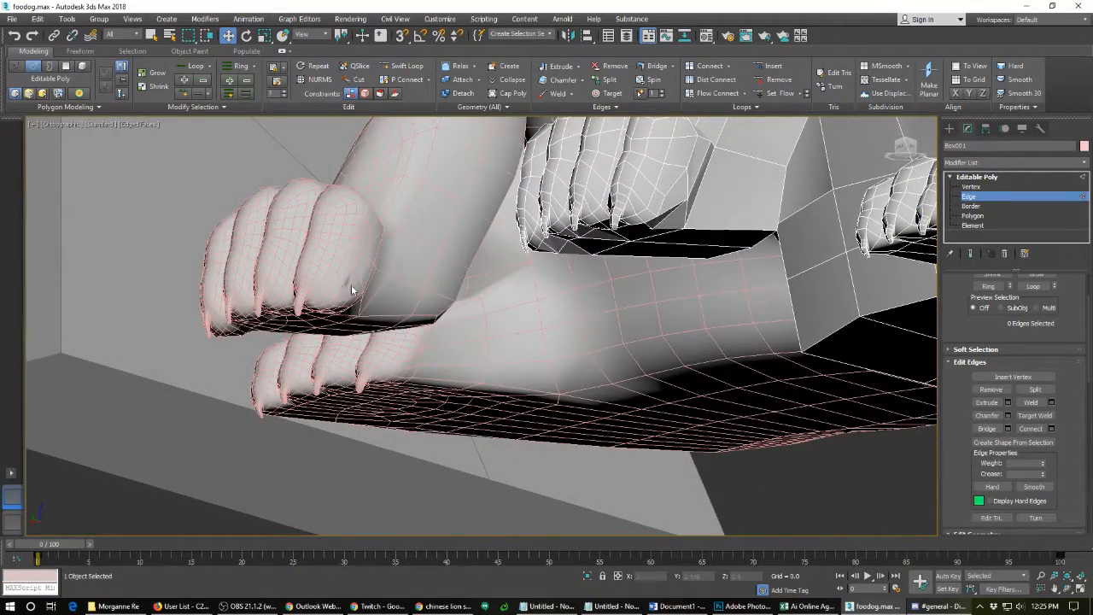
pyautogui.keyDown('alt'); pyautogui.moveTo(344, 282); pyautogui.dragTo(683, 264, button='middle'); pyautogui.keyUp('alt')
pyautogui.scroll(2, 775, 245)
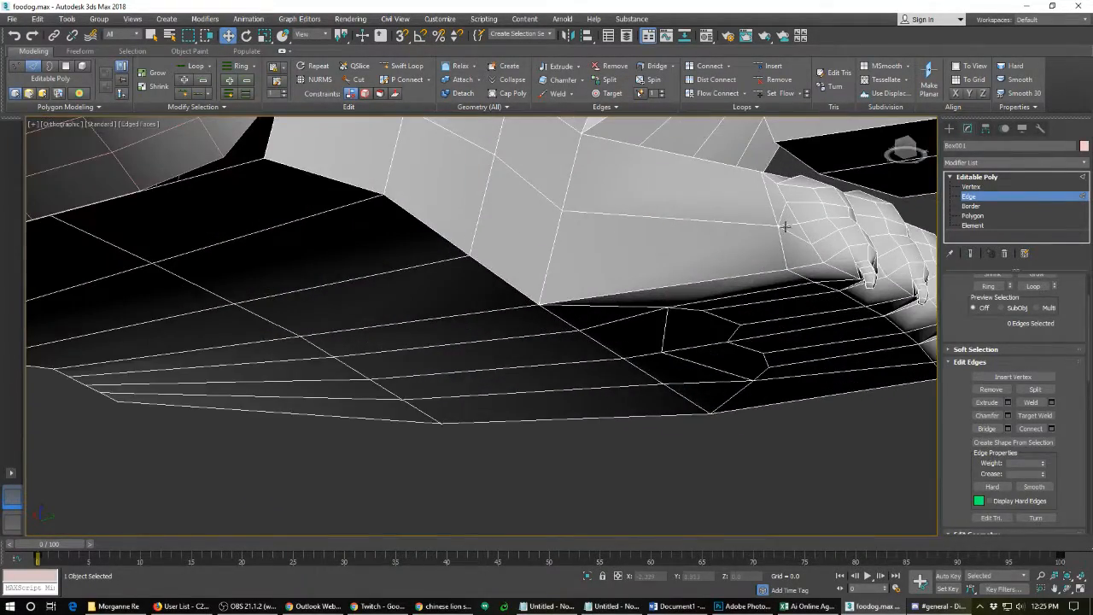
pyautogui.click(782, 225)
pyautogui.scroll(-3, 781, 224)
pyautogui.keyDown('alt'); pyautogui.moveTo(700, 214); pyautogui.dragTo(570, 242, button='middle'); pyautogui.keyUp('alt')
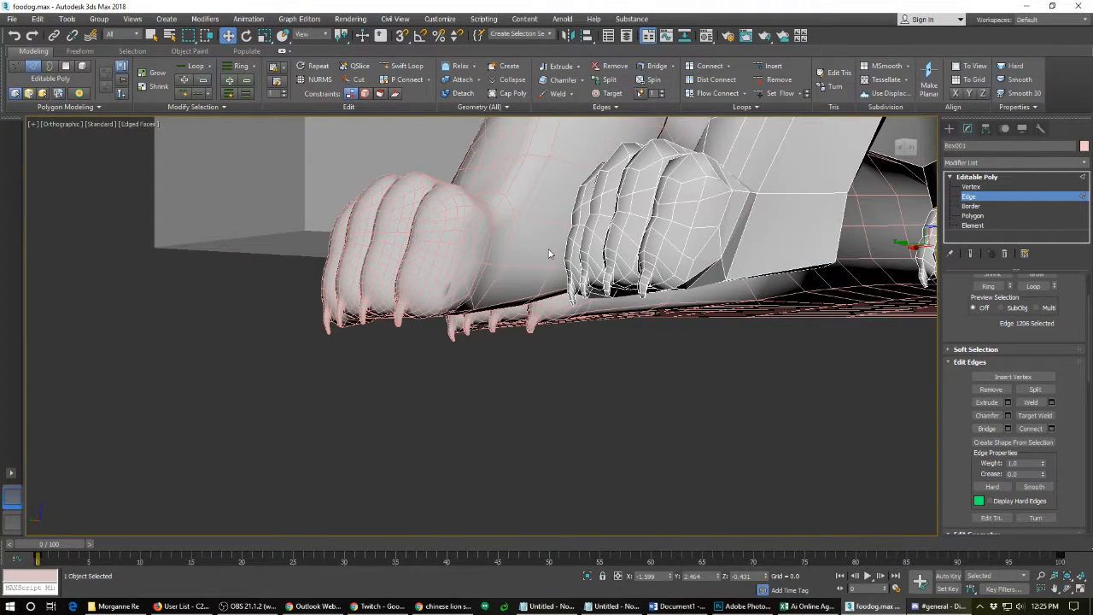
pyautogui.click(549, 253)
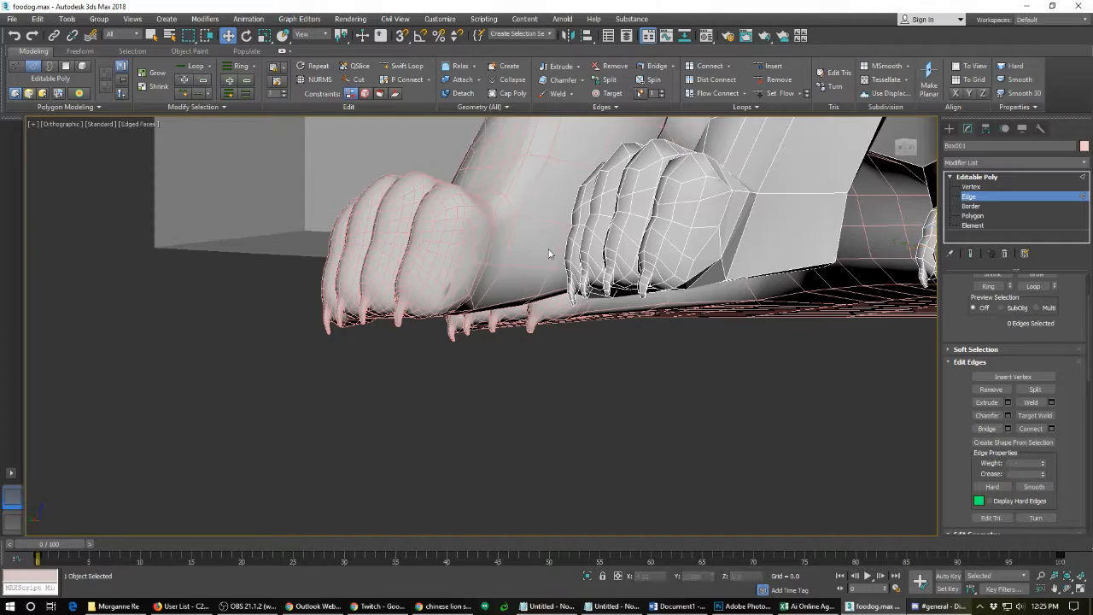
pyautogui.keyDown('alt'); pyautogui.moveTo(549, 253); pyautogui.dragTo(640, 277, button='middle'); pyautogui.keyUp('alt')
pyautogui.scroll(4, 646, 286)
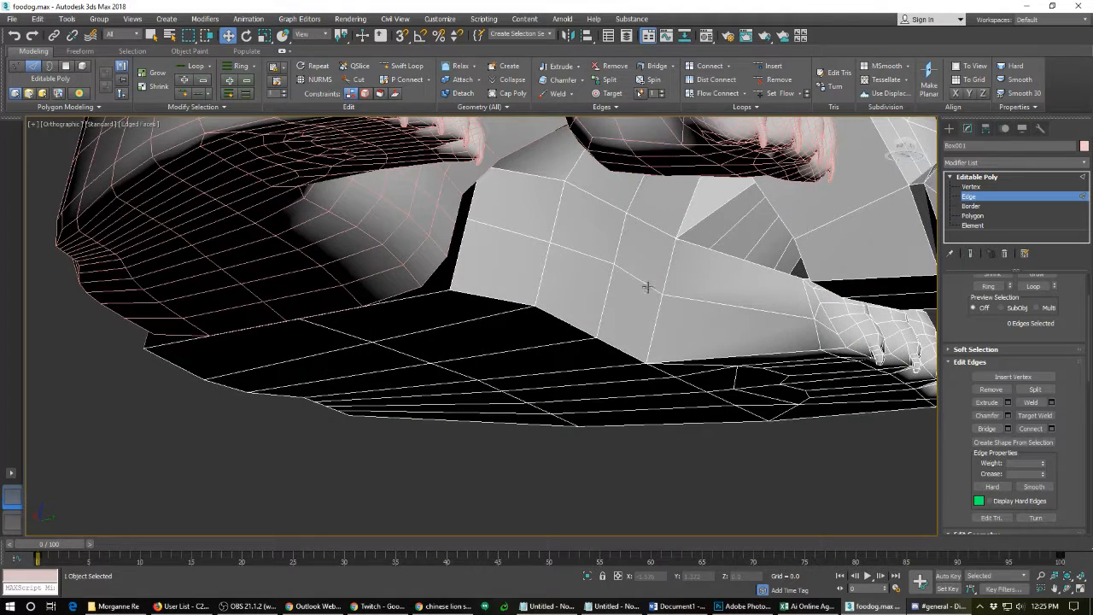
# - Move the joined seam vertex on the inner side of the hind paw back along the leg
pyautogui.press('1')
pyautogui.click(813, 318)
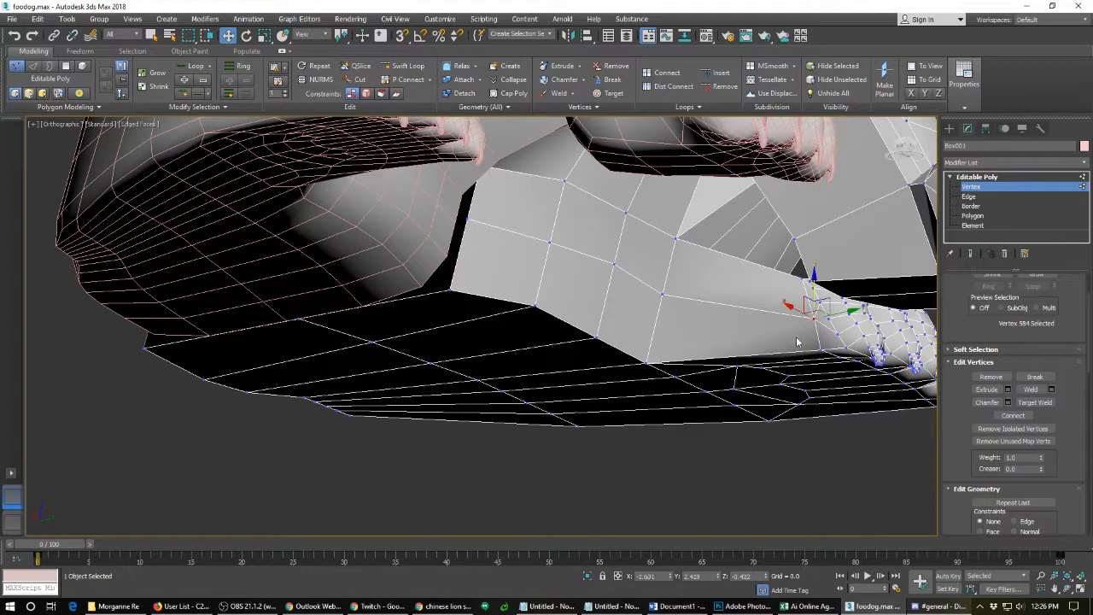
pyautogui.moveTo(846, 314); pyautogui.dragTo(791, 316)
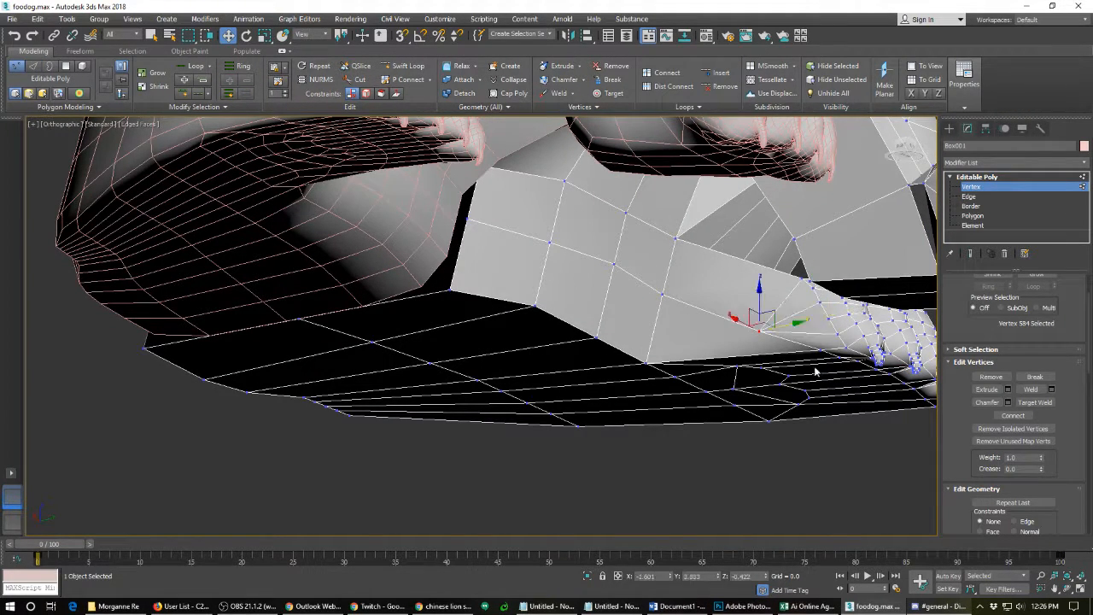
# - Move the inner toe's seam vertices on the underside of the hind paw back along the leg
pyautogui.click(820, 341)
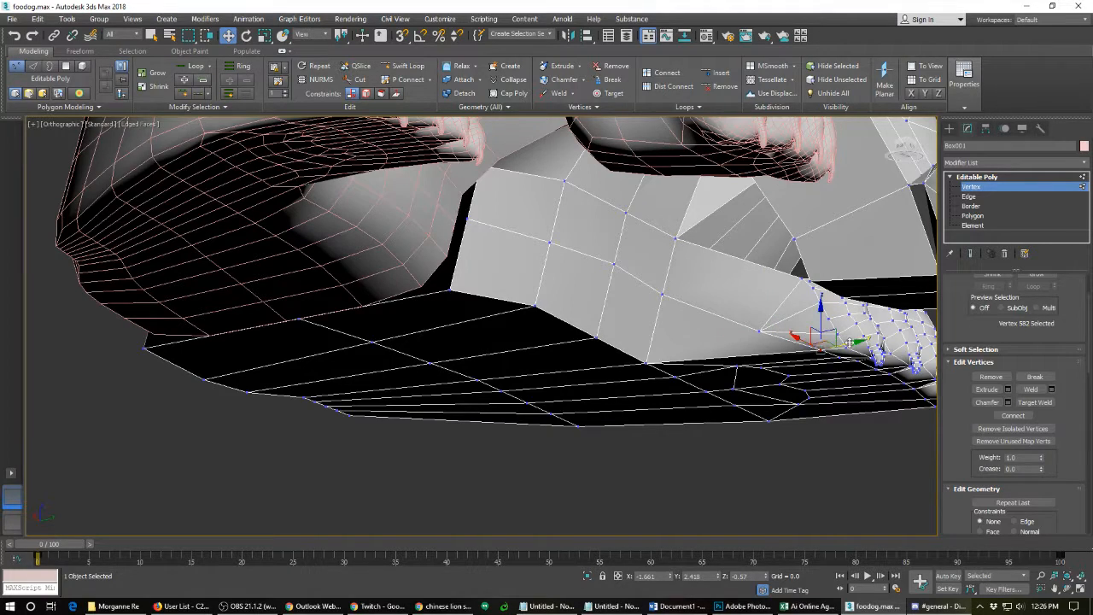
pyautogui.moveTo(849, 342); pyautogui.dragTo(818, 346)
pyautogui.keyDown('alt'); pyautogui.moveTo(841, 392); pyautogui.dragTo(618, 287, button='middle'); pyautogui.keyUp('alt')
pyautogui.click(620, 250)
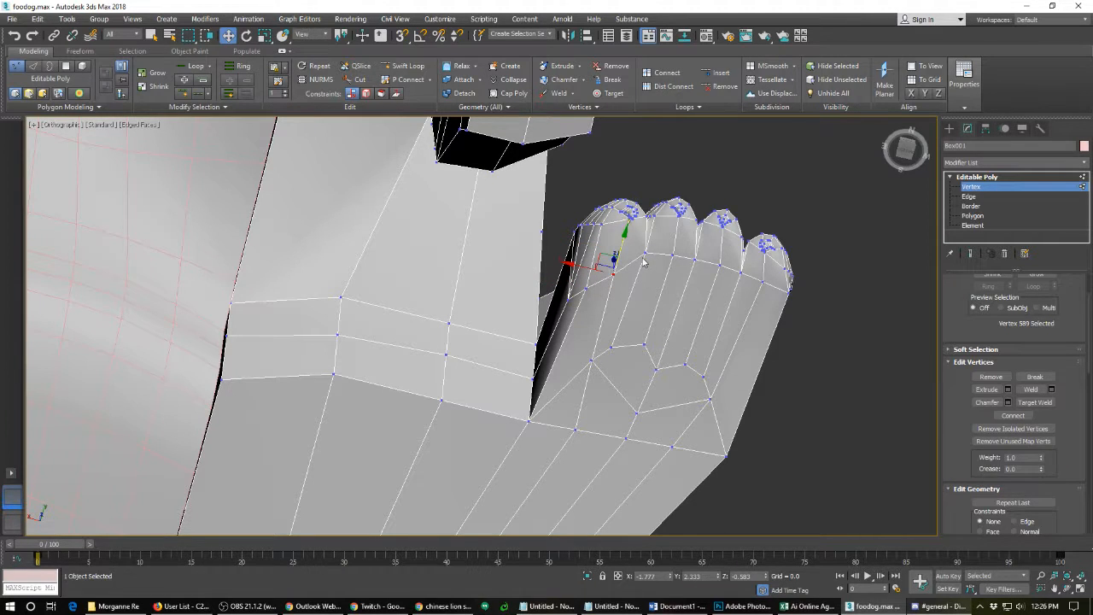
pyautogui.click(646, 254)
# - Move the outermost toe's seam vertices, underneath and along the outer side of the hind paw, back toward the leg
pyautogui.keyDown('alt'); pyautogui.moveTo(732, 280); pyautogui.dragTo(725, 317, button='middle'); pyautogui.keyUp('alt')
pyautogui.click(767, 257)
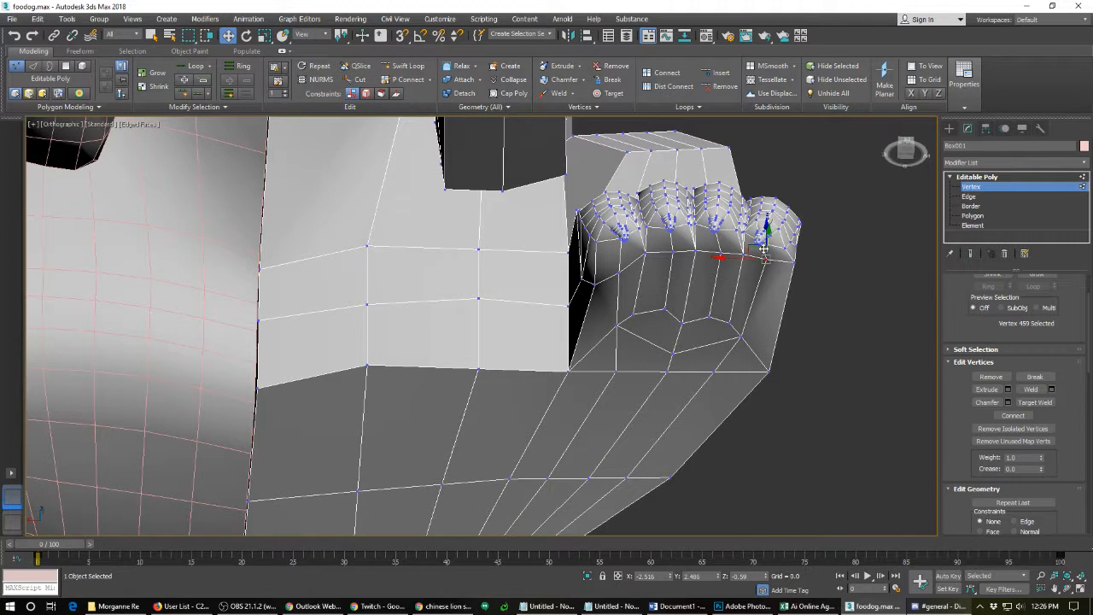
pyautogui.moveTo(760, 233)
pyautogui.keyDown('alt'); pyautogui.mouseDown(button='middle')
pyautogui.moveTo(757, 253)
pyautogui.moveTo(763, 241)
pyautogui.mouseUp(button='middle'); pyautogui.keyUp('alt')
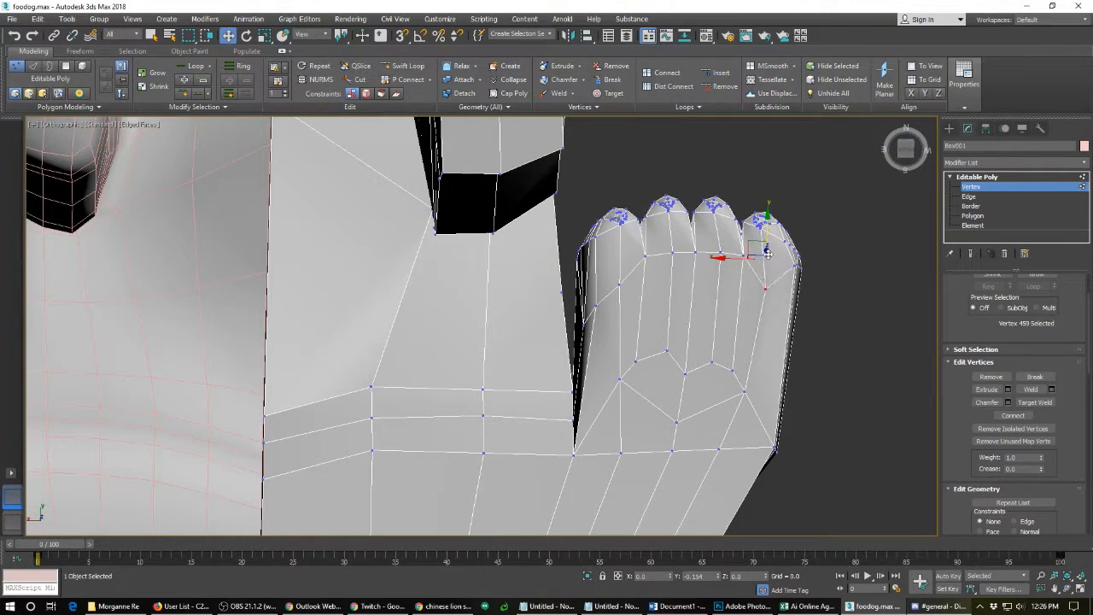
pyautogui.click(795, 257)
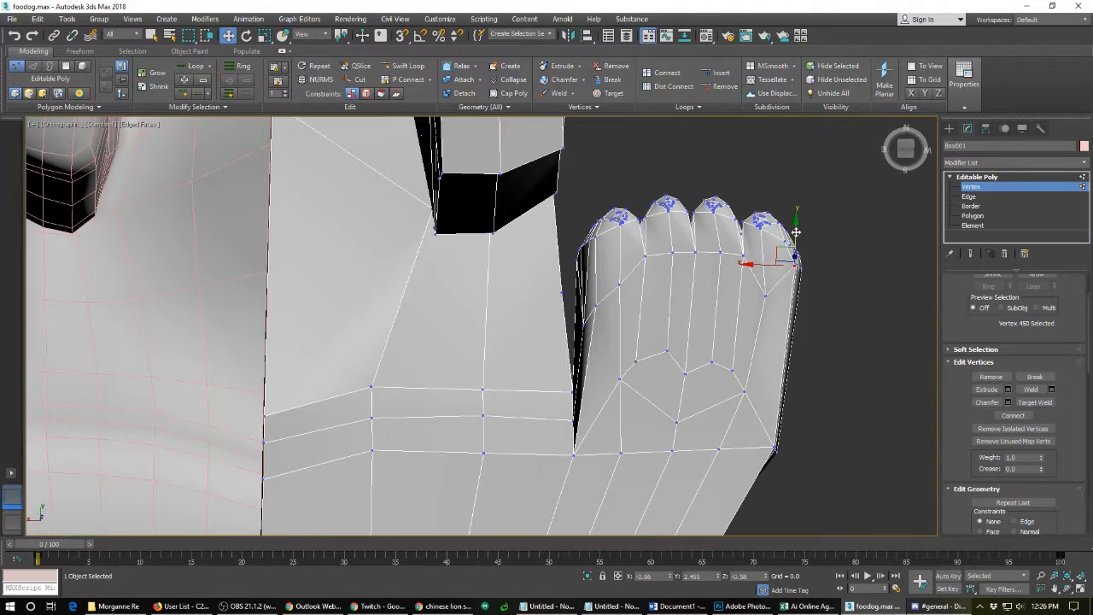
pyautogui.keyDown('alt'); pyautogui.moveTo(851, 324); pyautogui.dragTo(733, 329, button='middle'); pyautogui.keyUp('alt')
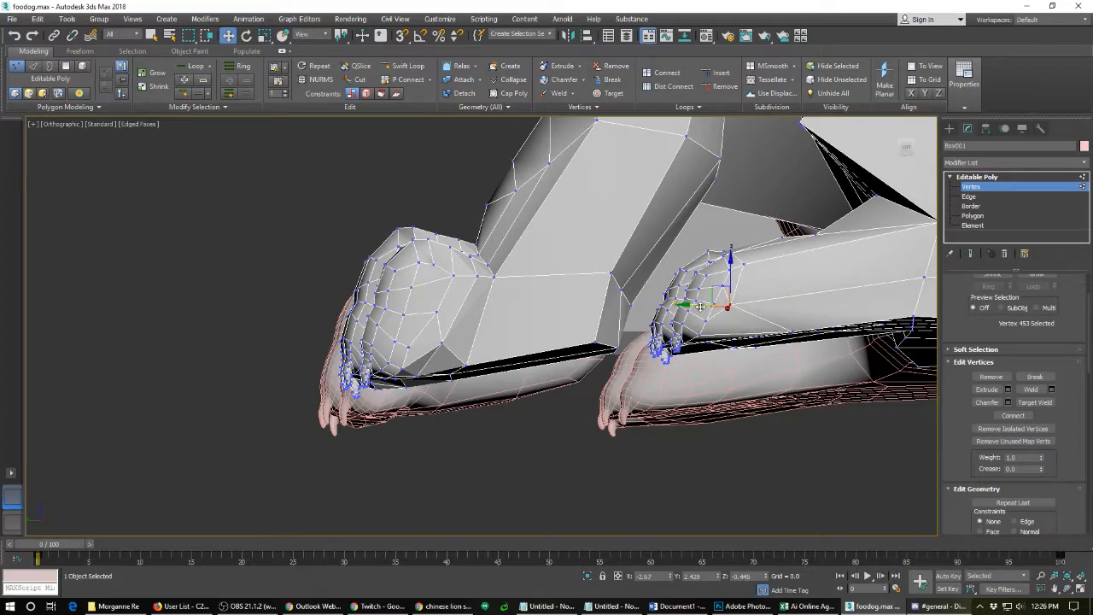
pyautogui.moveTo(700, 306); pyautogui.dragTo(744, 268)
pyautogui.keyDown('alt'); pyautogui.moveTo(743, 262); pyautogui.dragTo(486, 382, button='middle'); pyautogui.keyUp('alt')
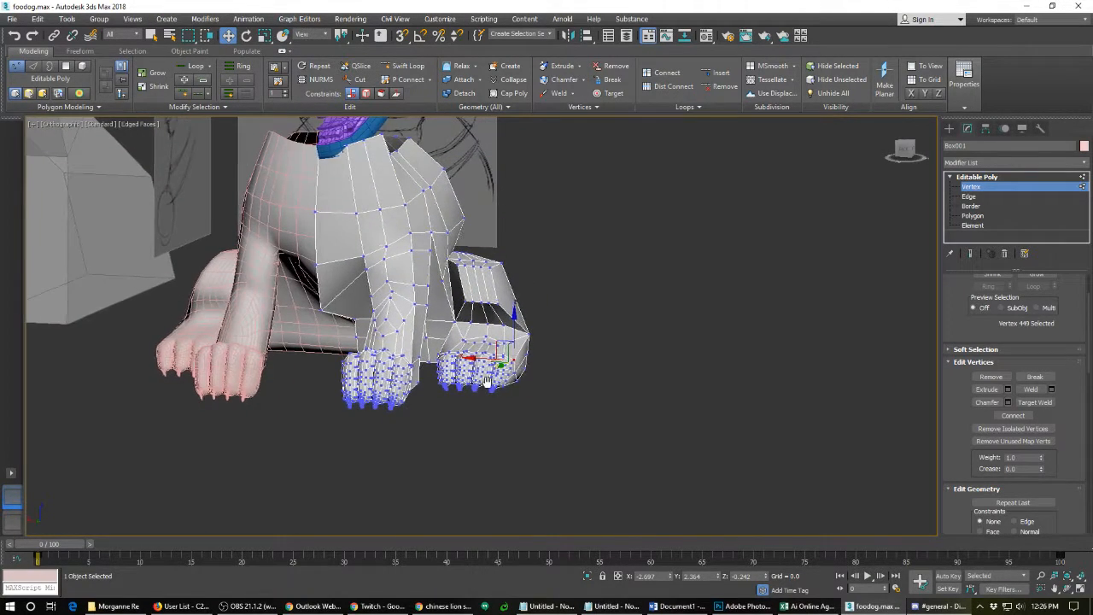
# - Move the outer lower corner vertex at the front of the hind knee outward and back along the leg
pyautogui.scroll(2, 500, 363)
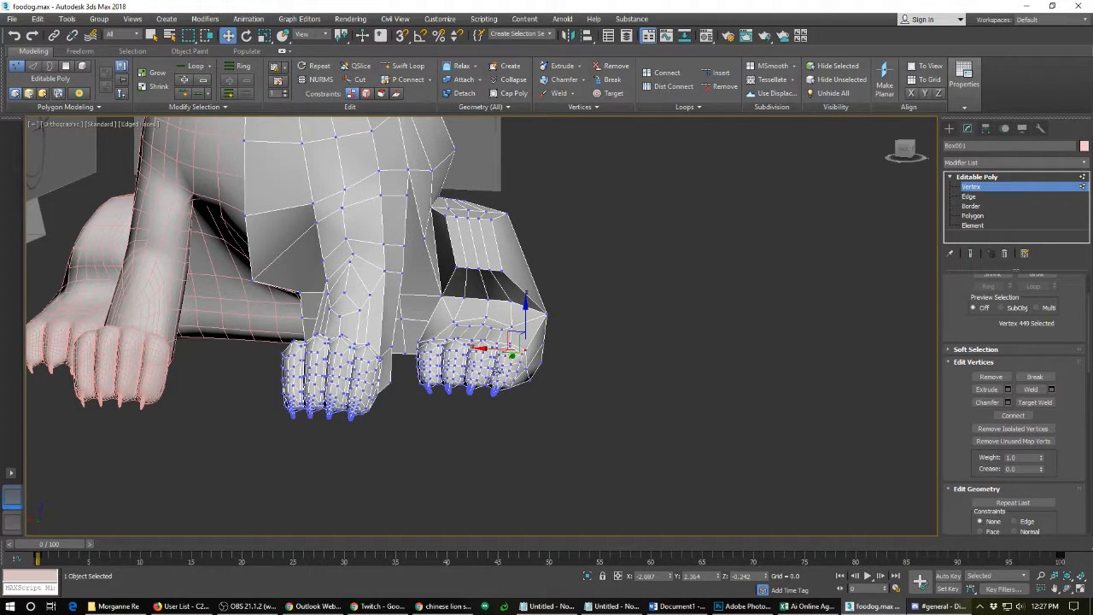
pyautogui.keyDown('alt'); pyautogui.moveTo(499, 372); pyautogui.dragTo(422, 352, button='middle'); pyautogui.keyUp('alt')
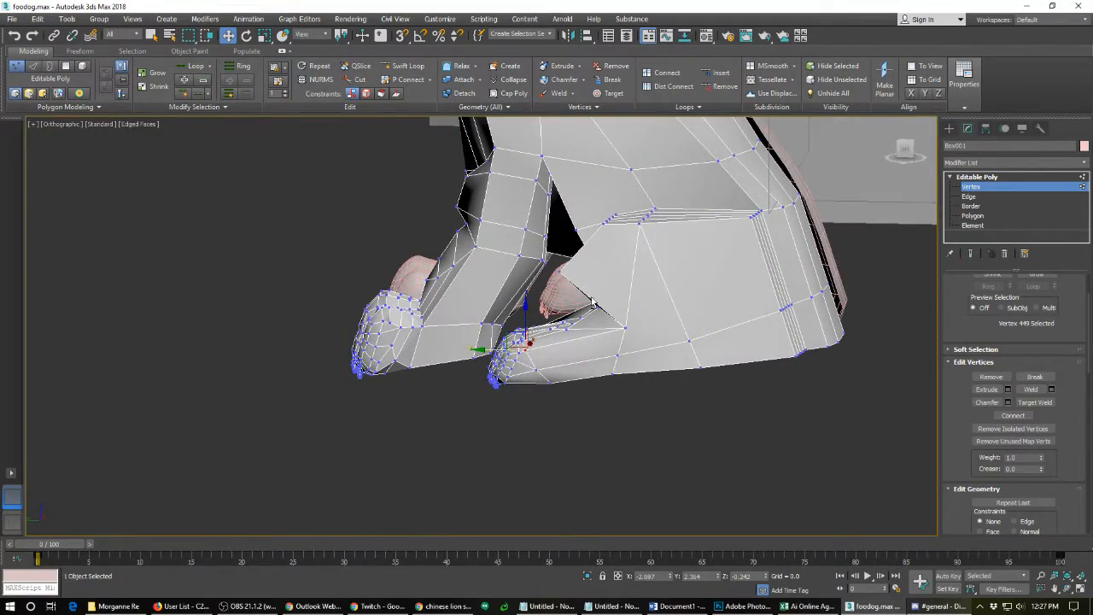
pyautogui.keyDown('alt'); pyautogui.moveTo(592, 303); pyautogui.dragTo(524, 355, button='middle'); pyautogui.keyUp('alt')
pyautogui.scroll(5, 407, 374)
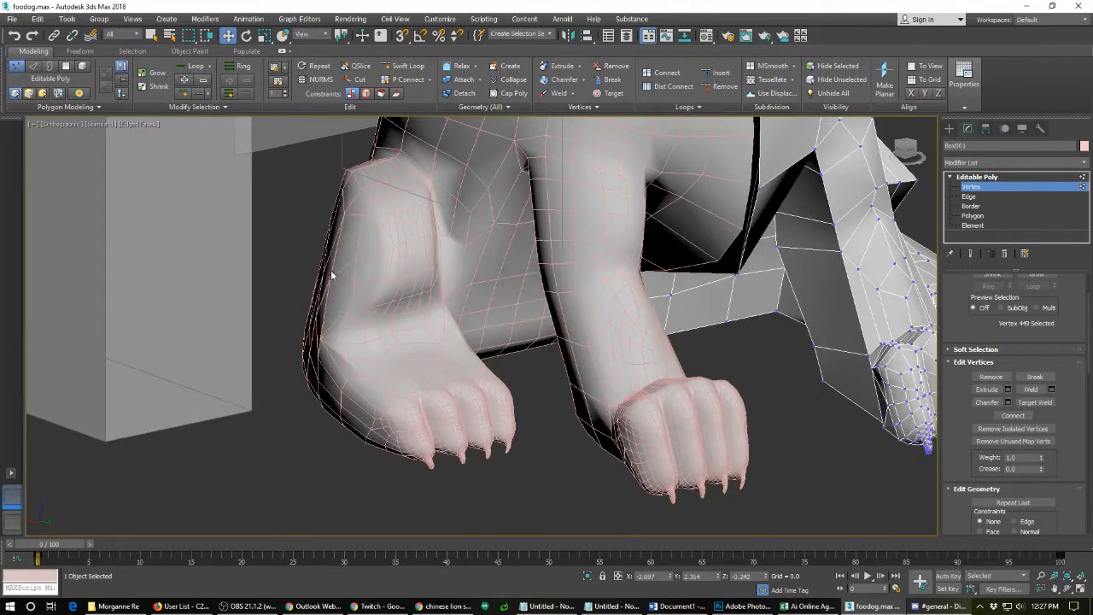
pyautogui.keyDown('alt'); pyautogui.moveTo(384, 378); pyautogui.dragTo(558, 320, button='middle'); pyautogui.keyUp('alt')
pyautogui.scroll(4, 558, 320)
pyautogui.click(503, 221)
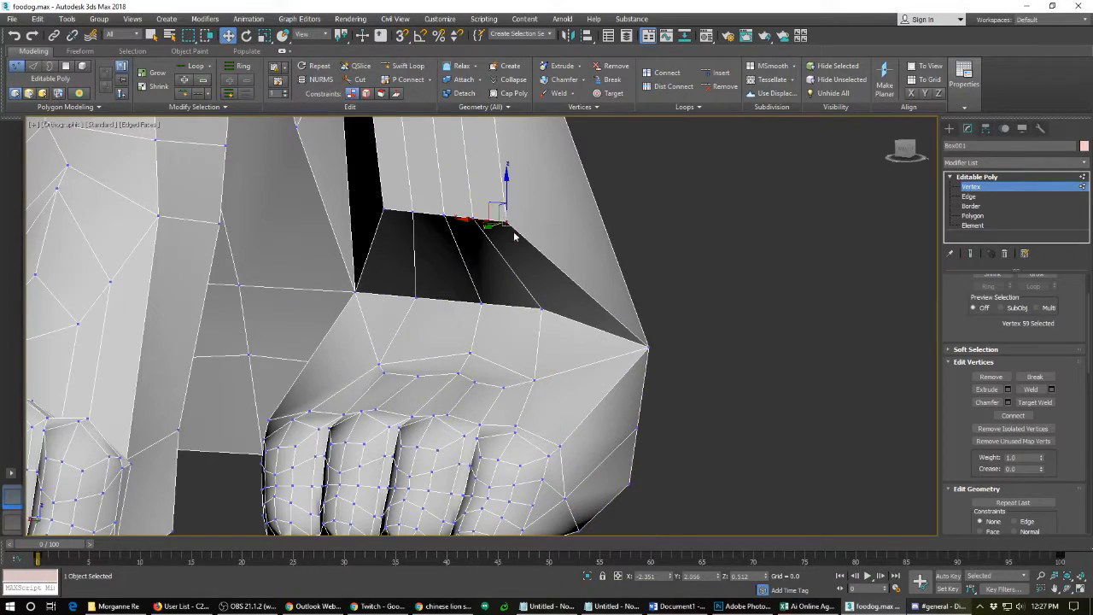
pyautogui.moveTo(467, 219); pyautogui.dragTo(521, 224)
pyautogui.keyDown('alt'); pyautogui.moveTo(613, 259); pyautogui.dragTo(498, 273, button='middle'); pyautogui.keyUp('alt')
pyautogui.moveTo(498, 272); pyautogui.dragTo(396, 353, button='middle')
pyautogui.scroll(2, 405, 338)
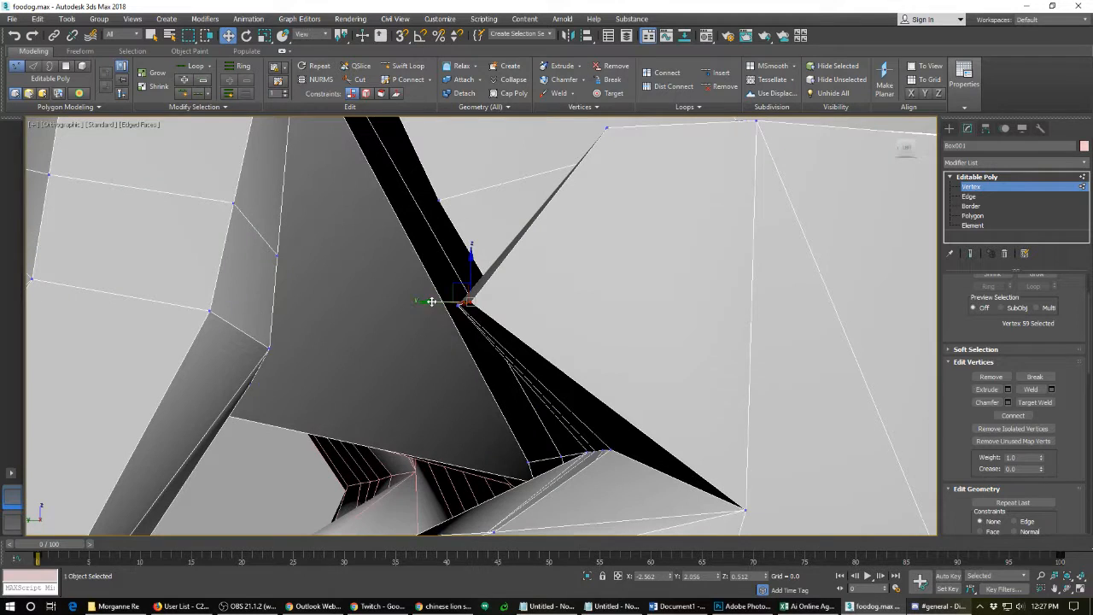
pyautogui.moveTo(431, 301); pyautogui.dragTo(521, 301)
# - Reposition the vertices along the thigh's outer upper edge, lowering the middle and rear ones to round the haunch
pyautogui.click(604, 127)
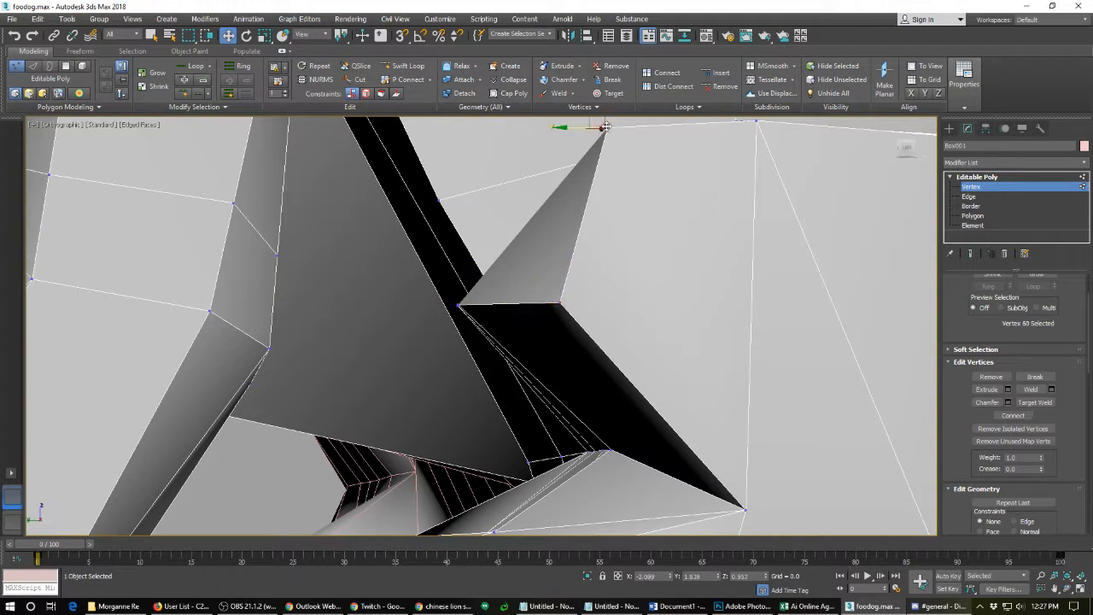
pyautogui.scroll(-3, 600, 150)
pyautogui.moveTo(589, 146); pyautogui.dragTo(669, 167)
pyautogui.click(670, 155)
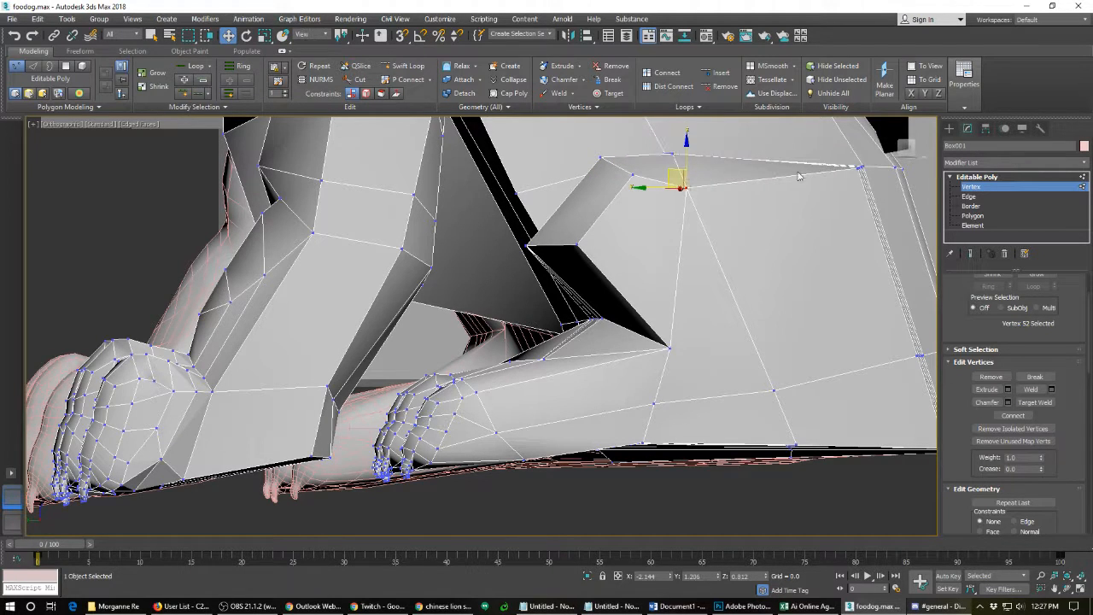
pyautogui.click(858, 168)
pyautogui.moveTo(841, 149); pyautogui.dragTo(783, 186)
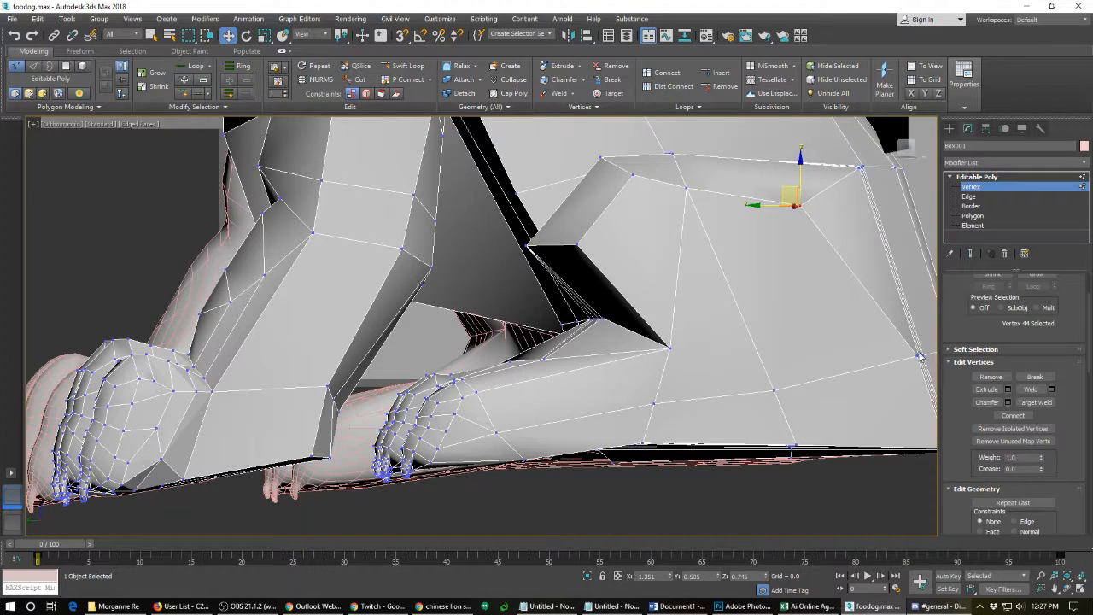
# - Move the rear middle and bottom vertices on the outer side of the haunch forward, away from the narrow edge loops
pyautogui.click(915, 355)
pyautogui.moveTo(904, 340); pyautogui.dragTo(847, 348)
pyautogui.scroll(-2, 817, 381)
pyautogui.keyDown('alt'); pyautogui.moveTo(844, 405); pyautogui.dragTo(636, 412, button='middle'); pyautogui.keyUp('alt')
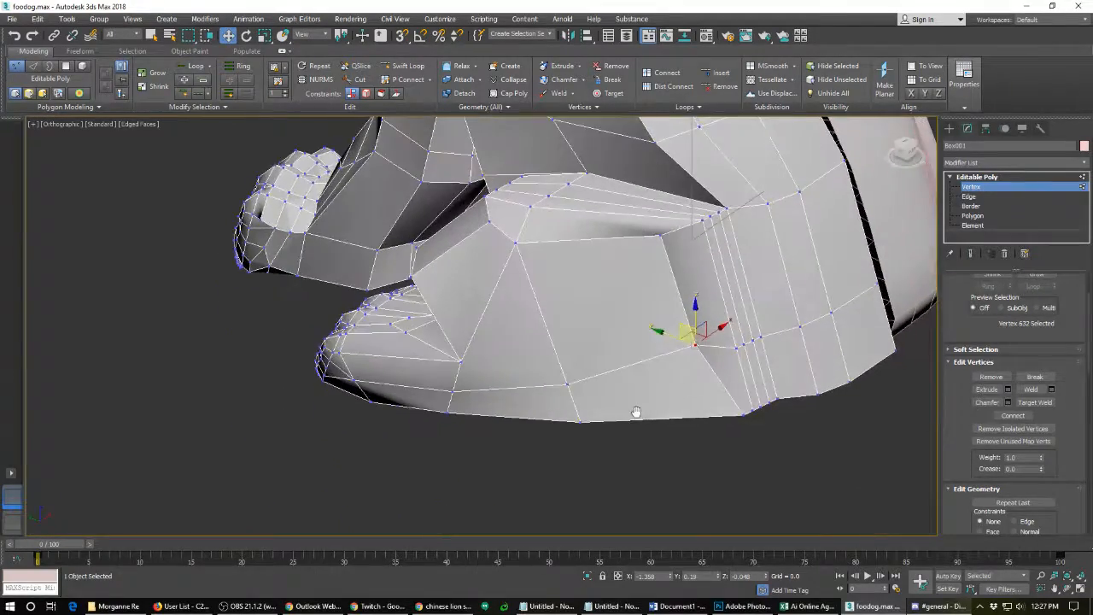
pyautogui.scroll(2, 636, 412)
pyautogui.click(783, 413)
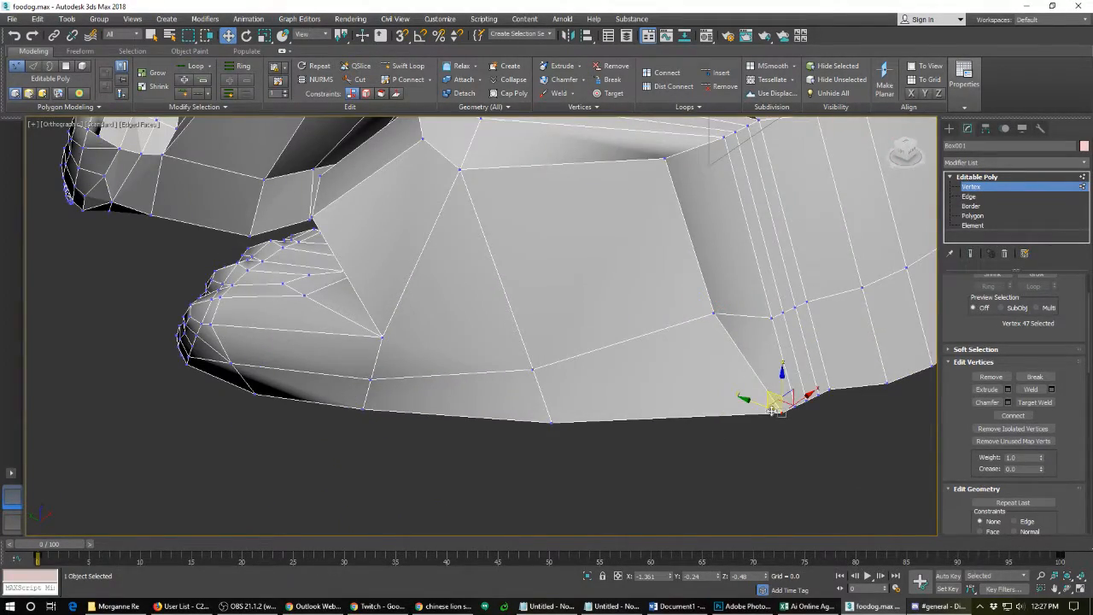
pyautogui.moveTo(762, 410); pyautogui.dragTo(704, 367)
pyautogui.click(712, 314)
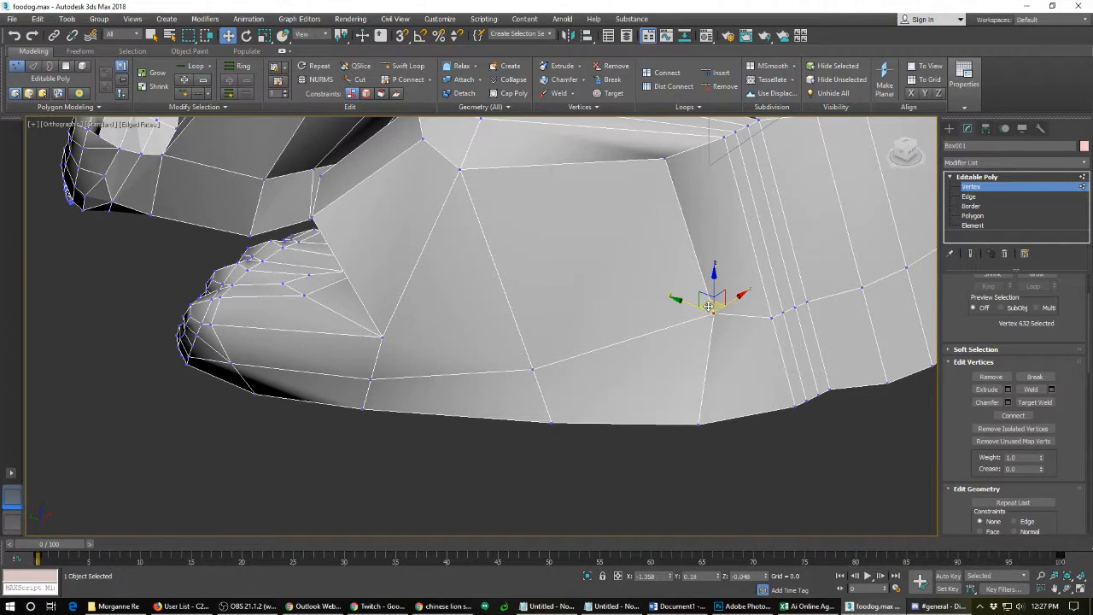
pyautogui.moveTo(708, 306); pyautogui.dragTo(671, 322)
# - Move the rear upper vertex on the thigh's outer side outward to widen the haunch
pyautogui.scroll(-4, 563, 358)
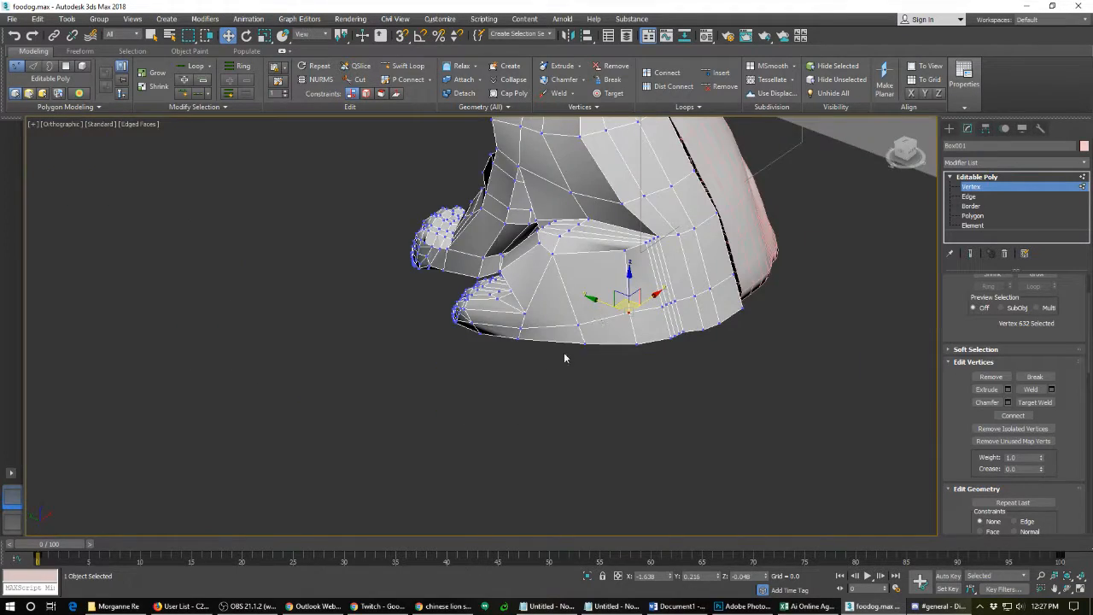
pyautogui.moveTo(564, 359)
pyautogui.keyDown('alt'); pyautogui.mouseDown(button='middle')
pyautogui.moveTo(539, 366)
pyautogui.moveTo(608, 311)
pyautogui.mouseUp(button='middle'); pyautogui.keyUp('alt')
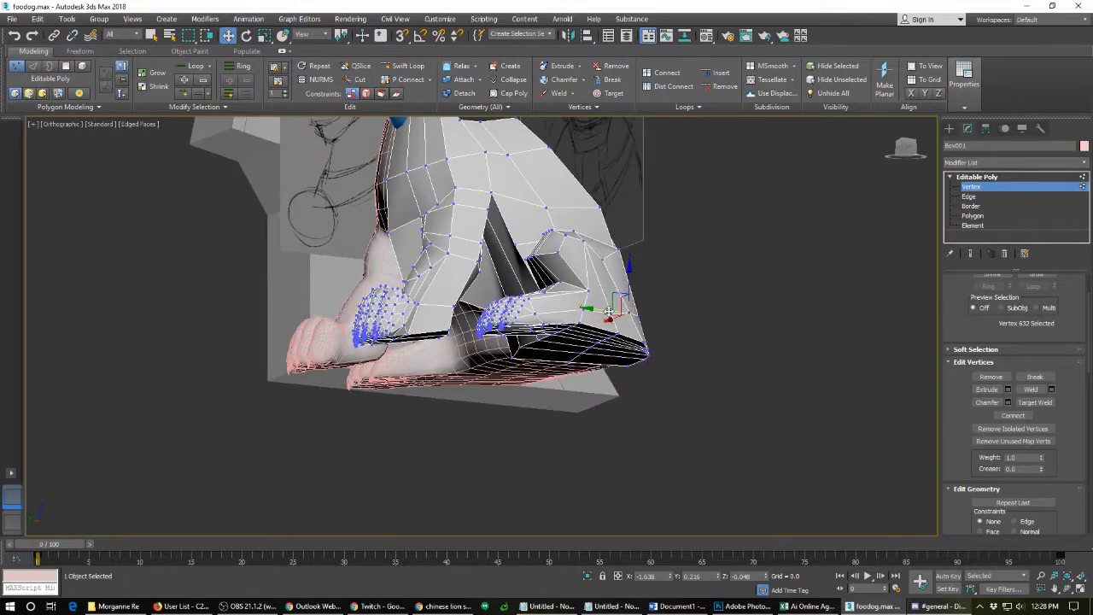
pyautogui.scroll(2, 612, 293)
pyautogui.click(598, 247)
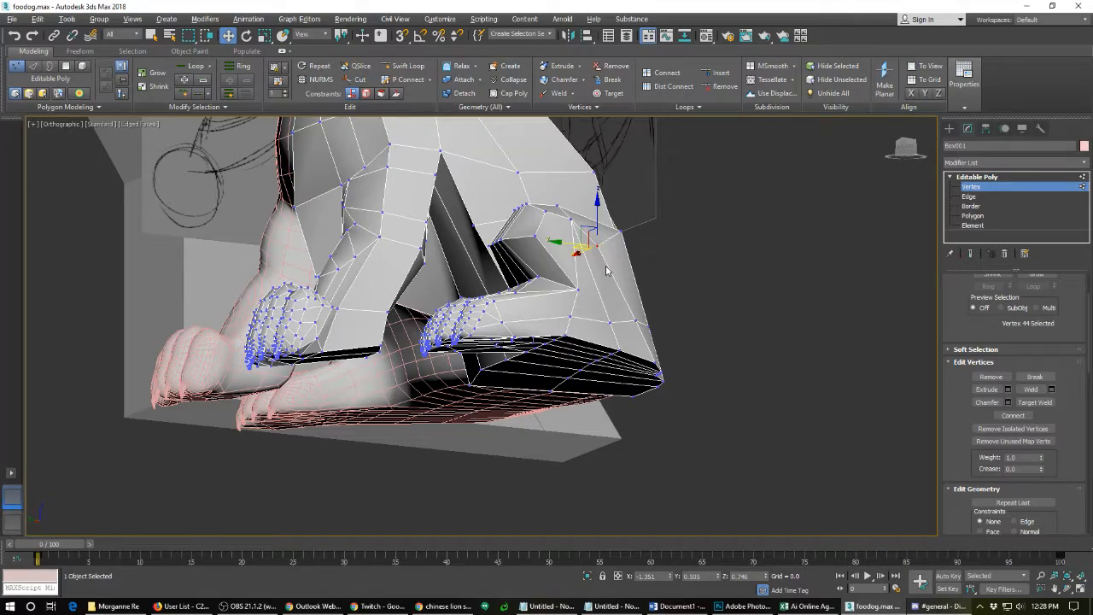
pyautogui.keyDown('alt'); pyautogui.moveTo(624, 282); pyautogui.dragTo(657, 292, button='middle'); pyautogui.keyUp('alt')
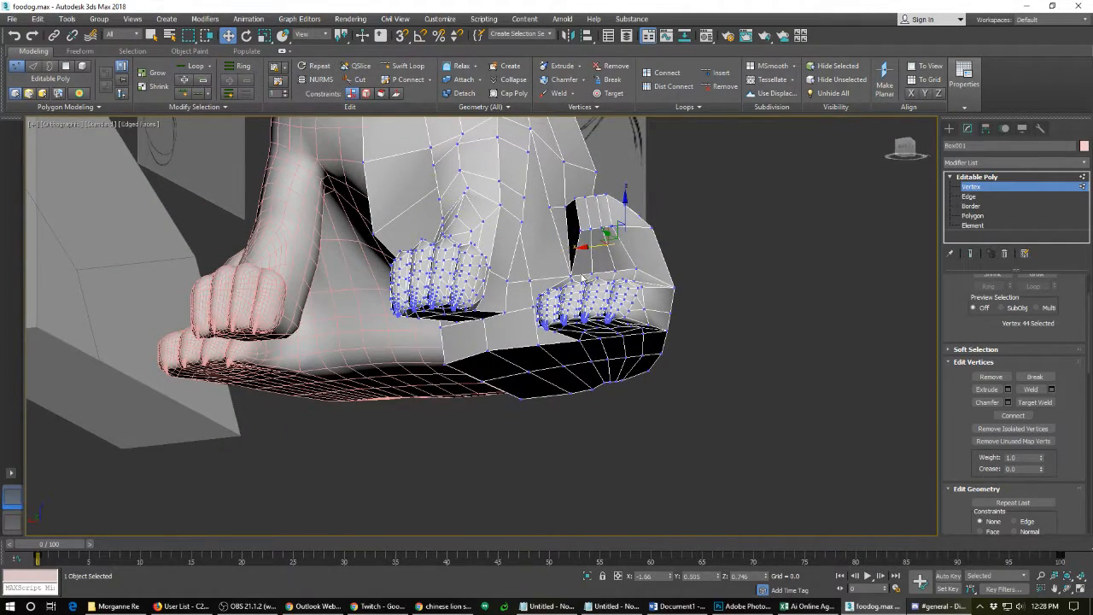
# - Move the column of three vertices at the back of the haunch outward and slightly forward to space the edge loops
pyautogui.keyDown('alt'); pyautogui.moveTo(593, 246); pyautogui.dragTo(640, 384, button='middle'); pyautogui.keyUp('alt')
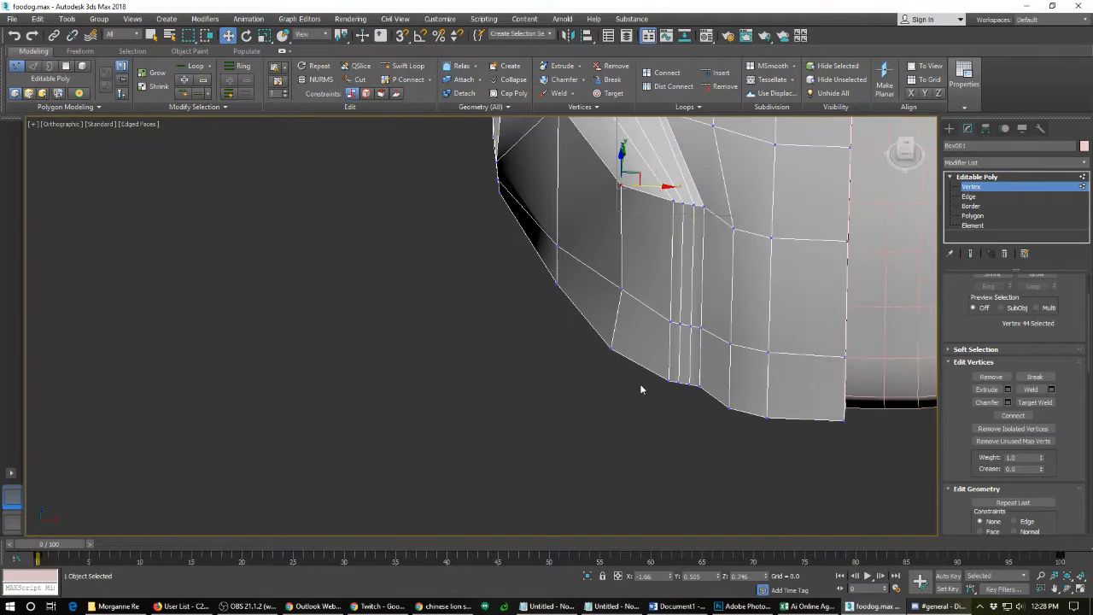
pyautogui.click(668, 380)
pyautogui.keyDown('ctrl'); pyautogui.click(670, 323); pyautogui.keyUp('ctrl')
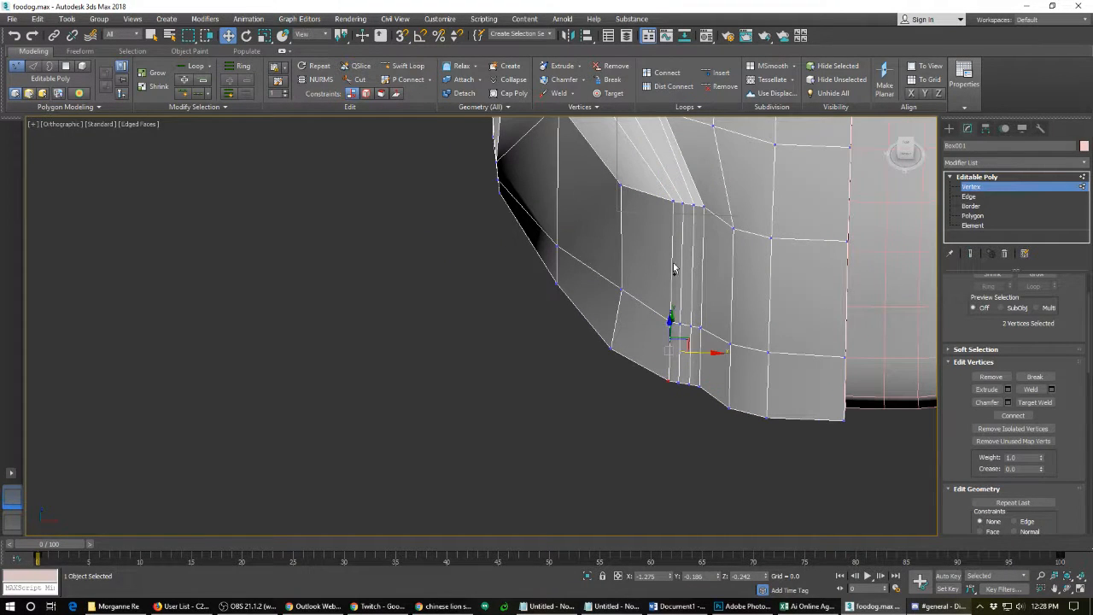
pyautogui.keyDown('ctrl'); pyautogui.click(670, 199); pyautogui.keyUp('ctrl')
pyautogui.moveTo(709, 303); pyautogui.dragTo(684, 303)
pyautogui.keyDown('alt'); pyautogui.moveTo(557, 338); pyautogui.dragTo(666, 365, button='middle'); pyautogui.keyUp('alt')
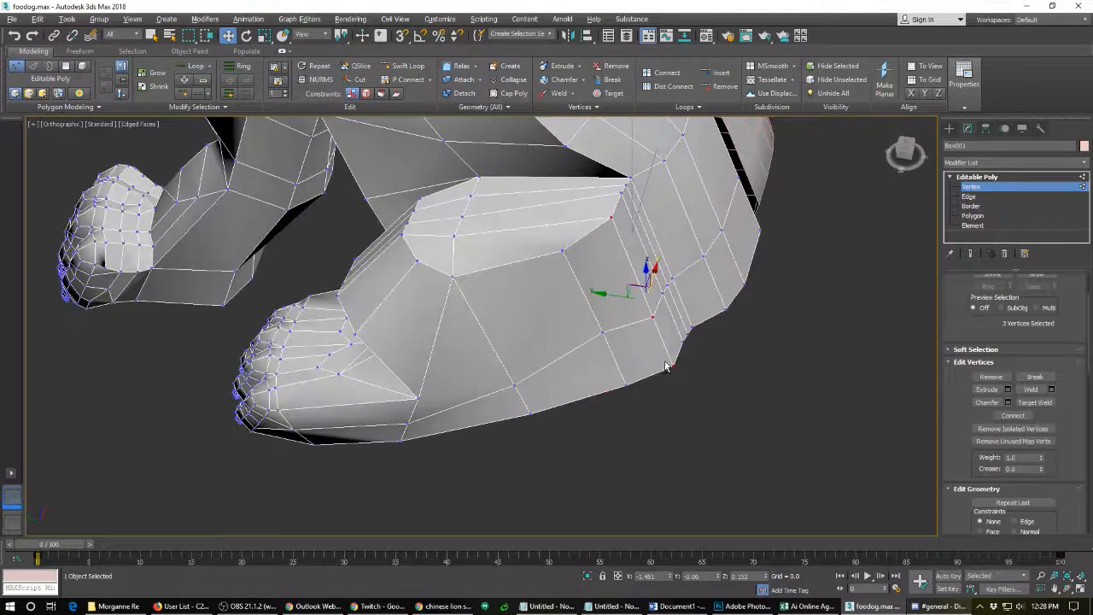
pyautogui.moveTo(615, 297); pyautogui.dragTo(602, 294)
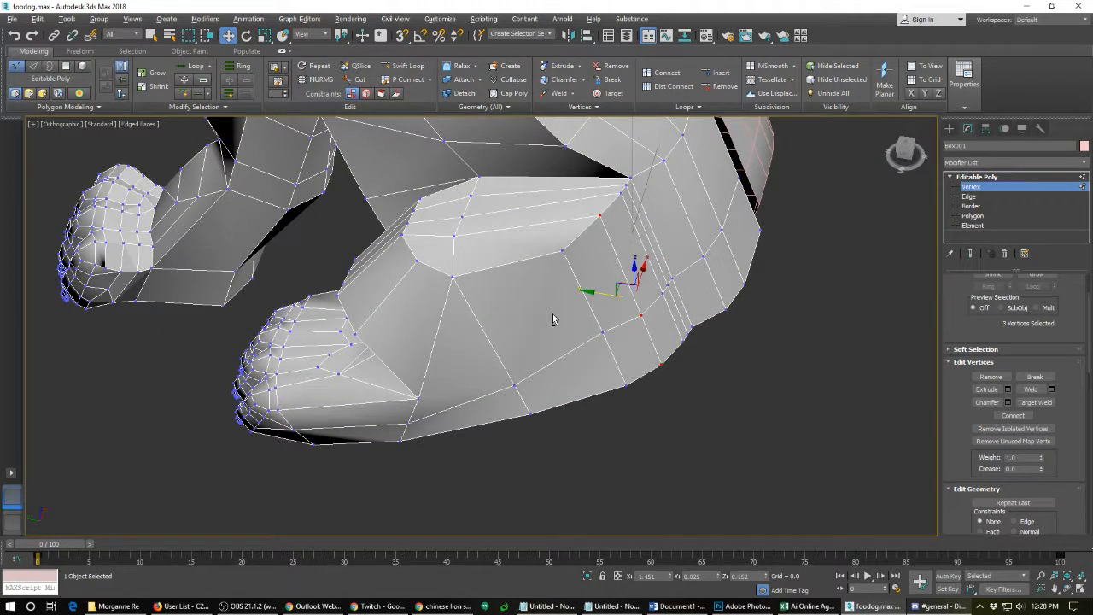
# - Move the row of vertices across the top of the thigh outward, and raise three of them to round it
pyautogui.keyDown('alt'); pyautogui.moveTo(552, 317); pyautogui.dragTo(575, 415, button='middle'); pyautogui.keyUp('alt')
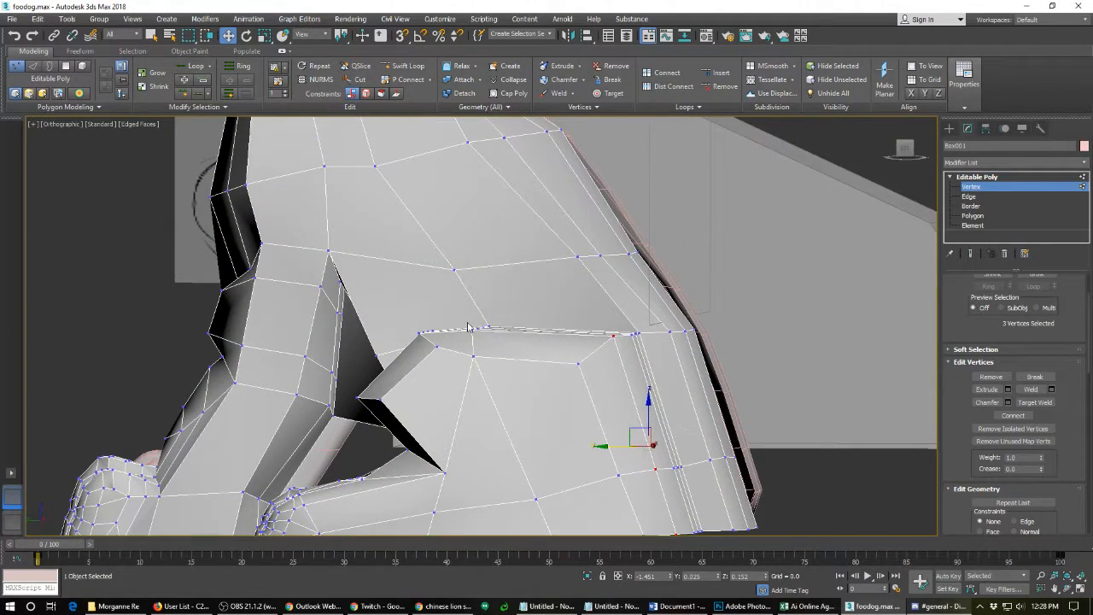
pyautogui.moveTo(502, 349); pyautogui.dragTo(503, 340)
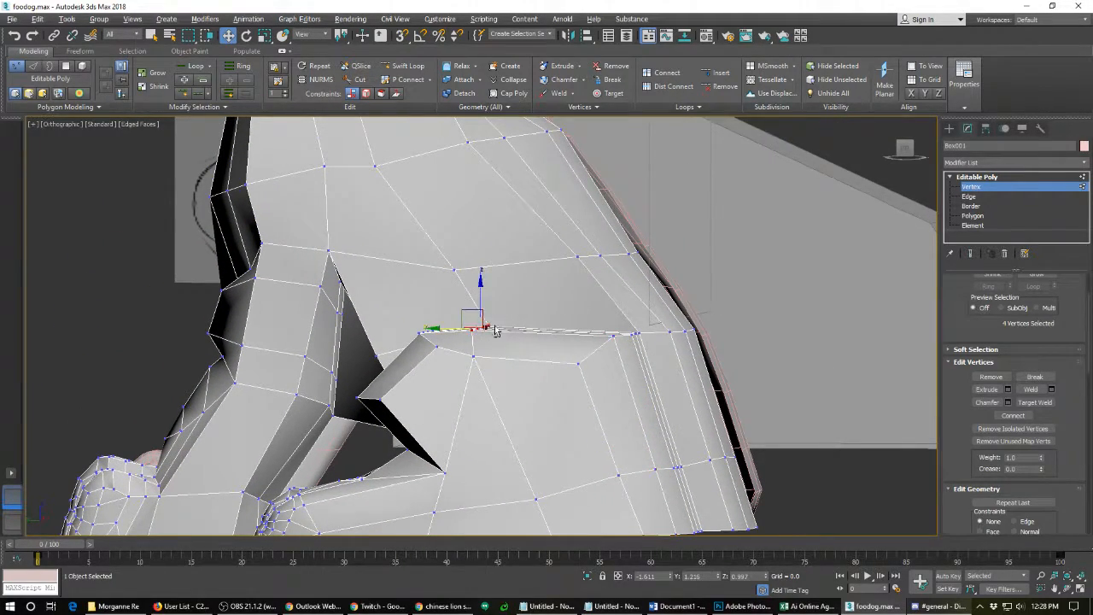
pyautogui.keyDown('alt'); pyautogui.moveTo(495, 331); pyautogui.dragTo(542, 359, button='middle'); pyautogui.keyUp('alt')
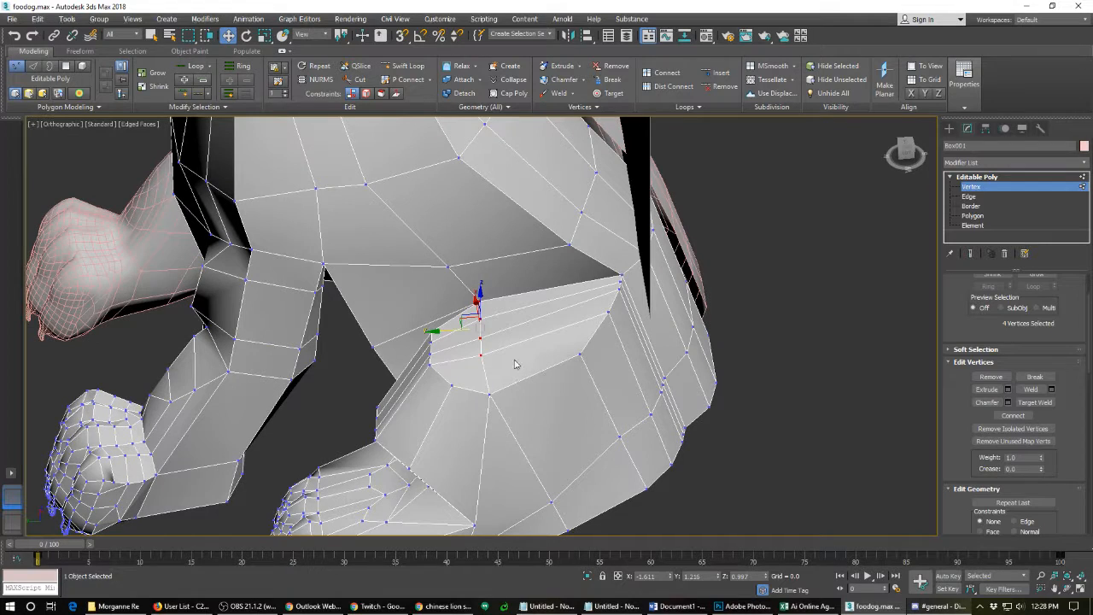
pyautogui.moveTo(469, 324); pyautogui.dragTo(466, 317)
pyautogui.keyDown('alt'); pyautogui.moveTo(489, 349); pyautogui.dragTo(520, 333, button='middle'); pyautogui.keyUp('alt')
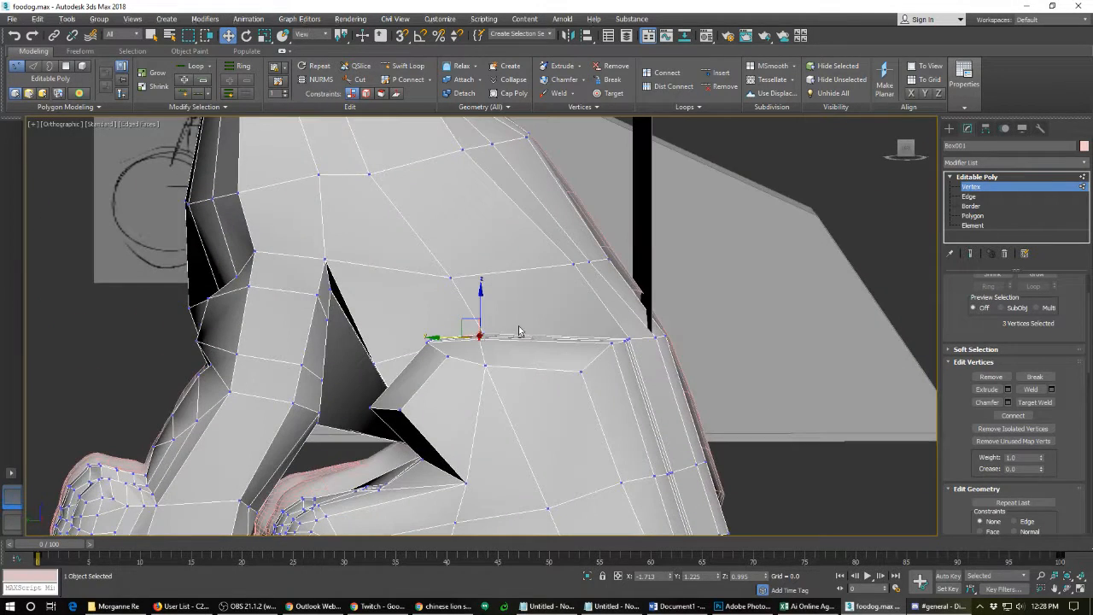
pyautogui.moveTo(482, 305); pyautogui.dragTo(481, 294)
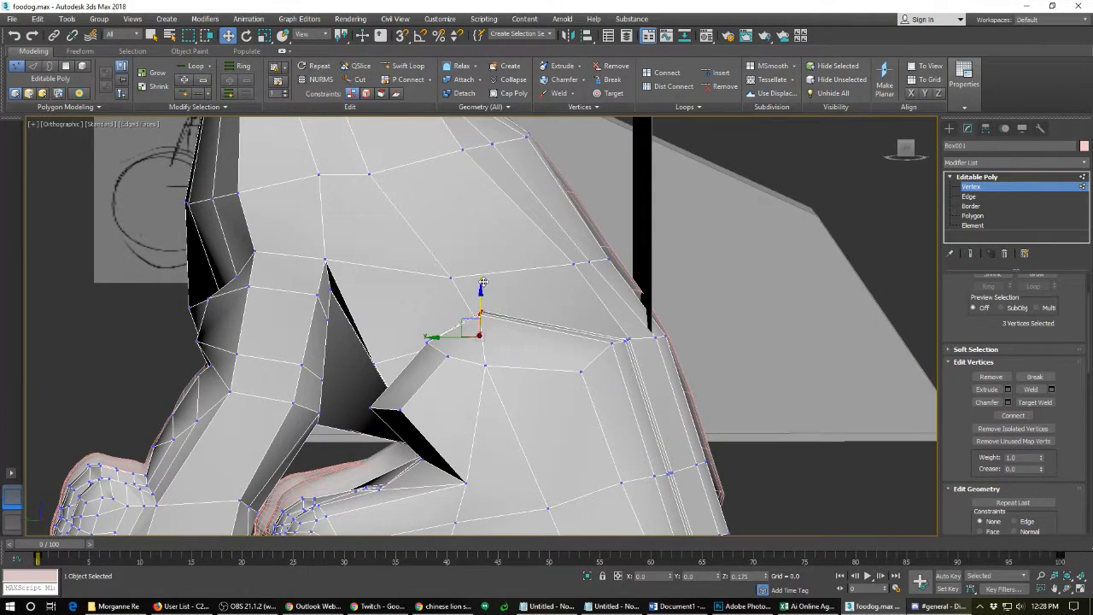
# - Move the inner lower corner vertex at the front of the hind knee inward and back toward the body
pyautogui.scroll(-5, 474, 312)
pyautogui.keyDown('alt'); pyautogui.moveTo(393, 350); pyautogui.dragTo(481, 359, button='middle'); pyautogui.keyUp('alt')
pyautogui.scroll(8, 480, 359)
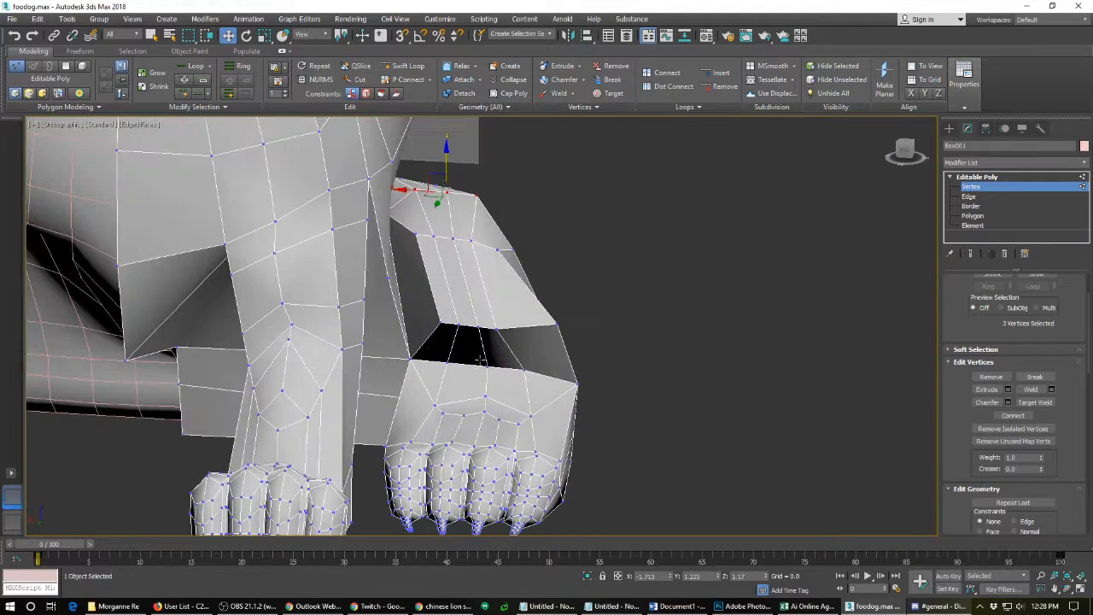
pyautogui.click(438, 322)
pyautogui.moveTo(411, 321); pyautogui.dragTo(395, 321)
pyautogui.keyDown('alt'); pyautogui.moveTo(455, 353); pyautogui.dragTo(439, 420, button='middle'); pyautogui.keyUp('alt')
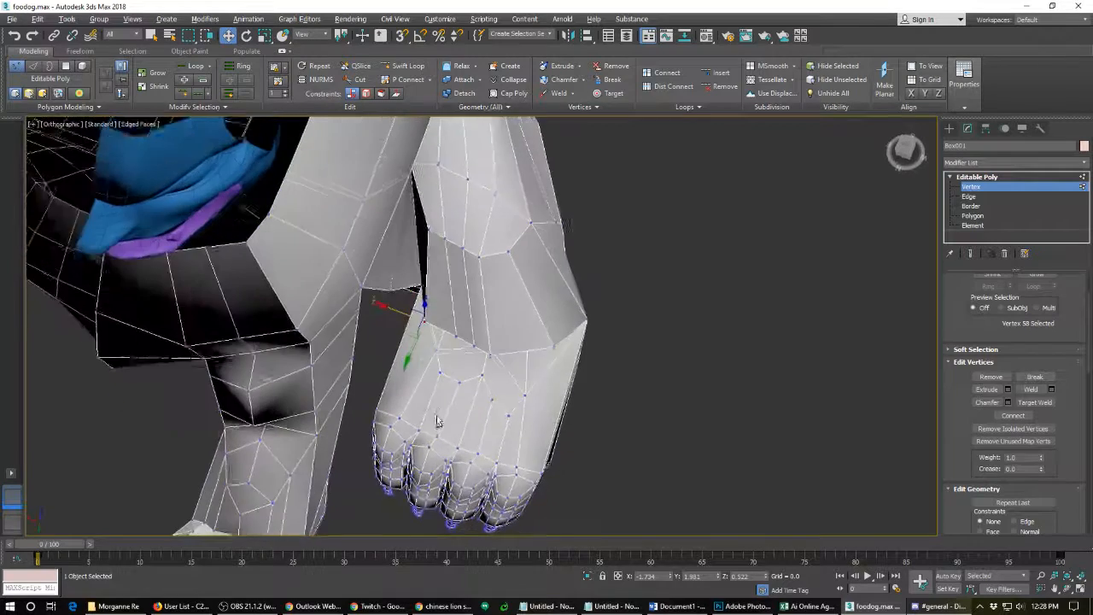
pyautogui.scroll(3, 423, 365)
pyautogui.moveTo(400, 300); pyautogui.dragTo(400, 266)
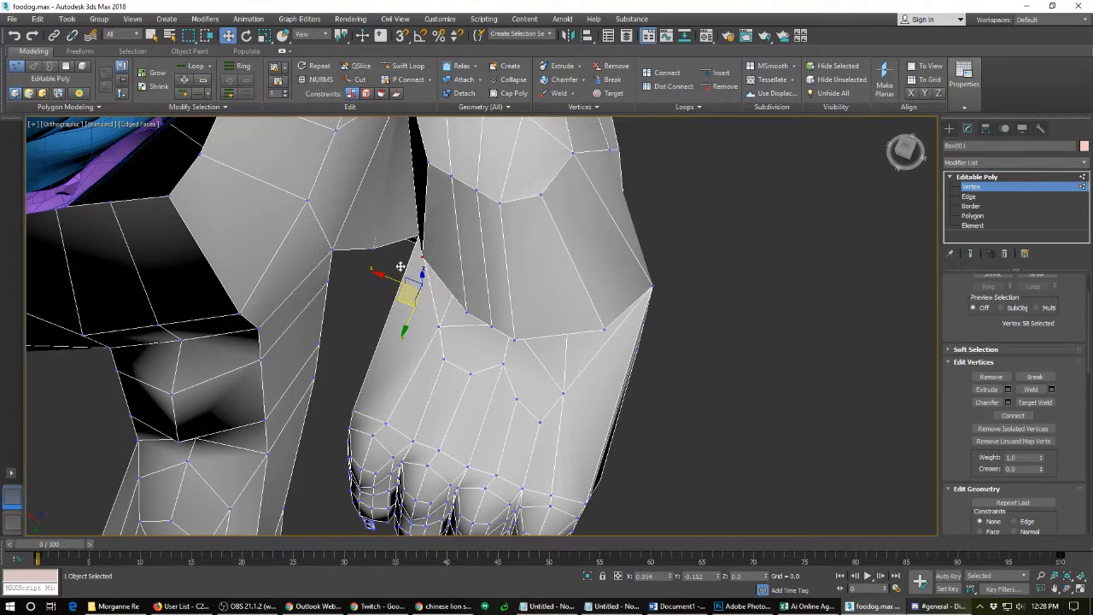
# - Move the inner vertices along the front of the hind knee inward to space out the edge loops
pyautogui.click(429, 161)
pyautogui.moveTo(408, 165); pyautogui.dragTo(407, 135)
pyautogui.click(450, 173)
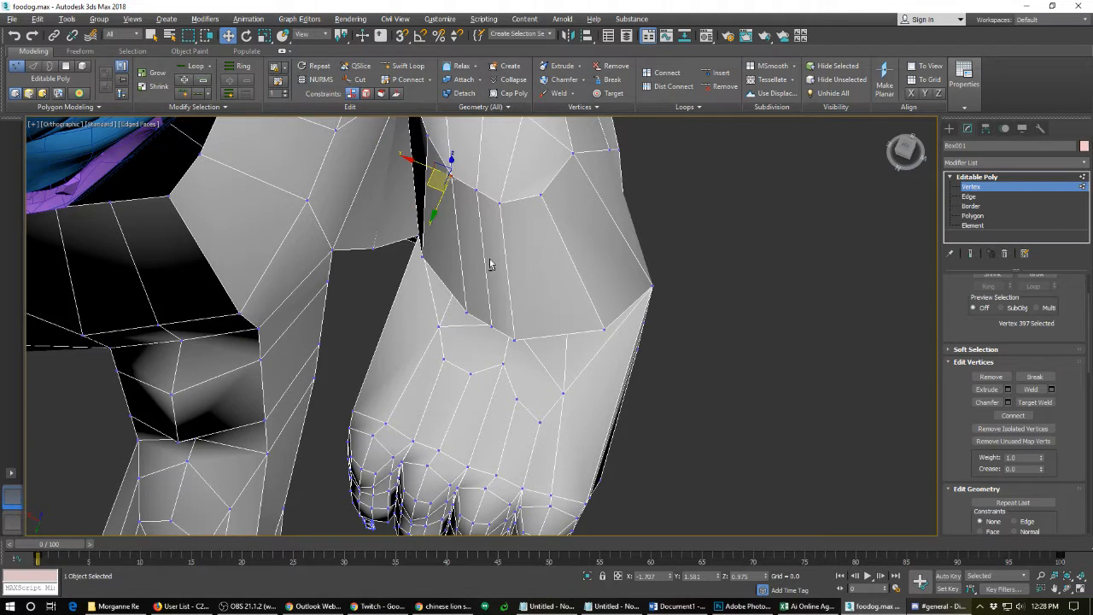
pyautogui.keyDown('alt'); pyautogui.moveTo(487, 263); pyautogui.dragTo(523, 464, button='middle'); pyautogui.keyUp('alt')
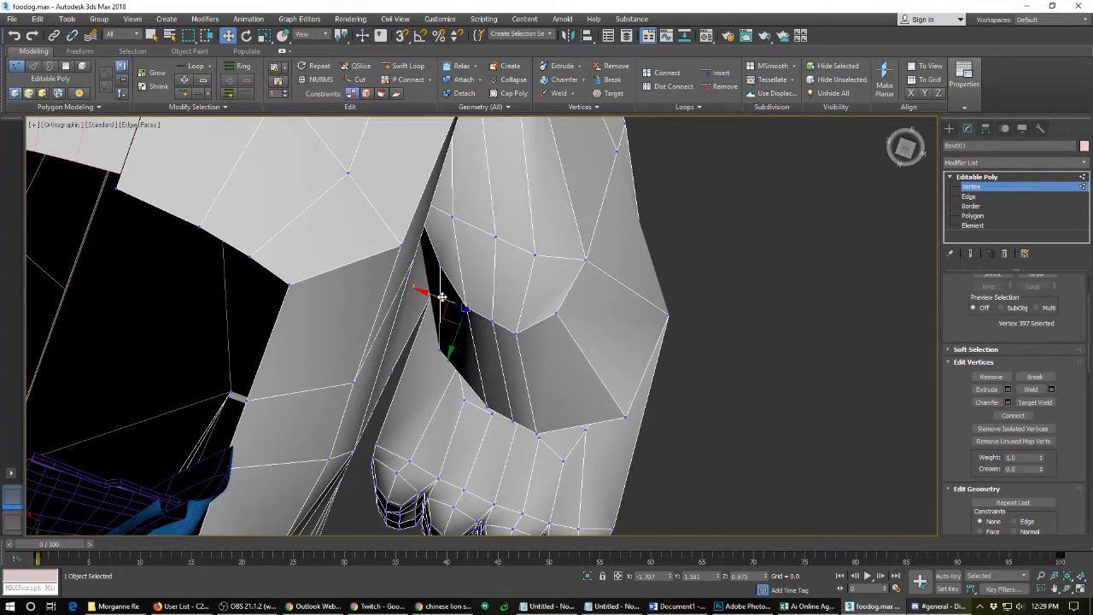
pyautogui.moveTo(442, 296); pyautogui.dragTo(427, 385)
# - Shift two vertices along the ankle row above the hind paw and one on the knee's lower front edge toward the body
pyautogui.click(485, 407)
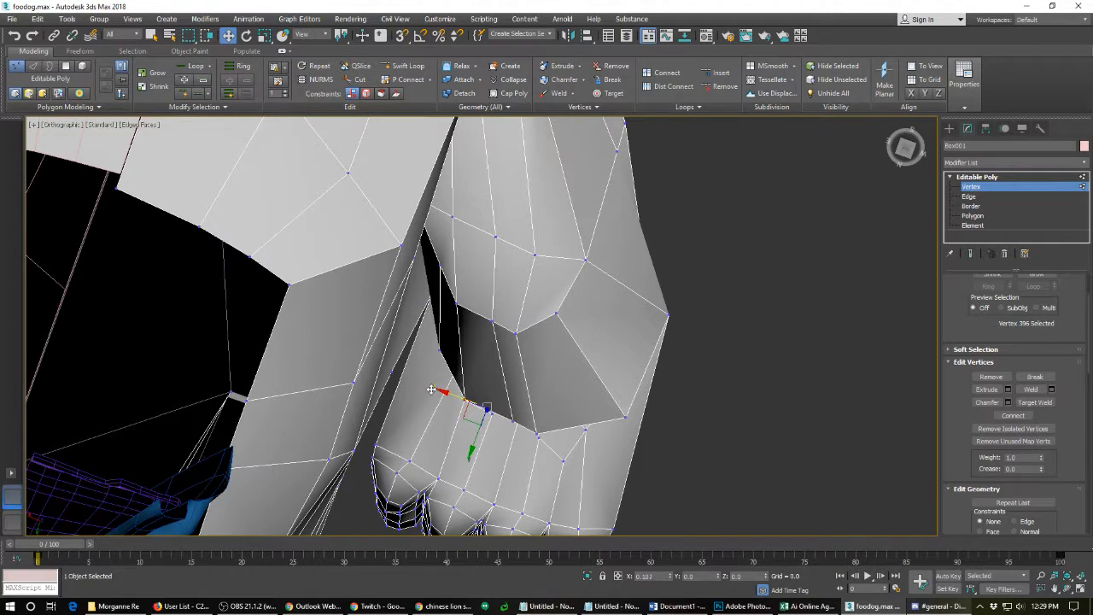
pyautogui.click(513, 421)
pyautogui.moveTo(490, 427); pyautogui.dragTo(463, 429)
pyautogui.click(490, 324)
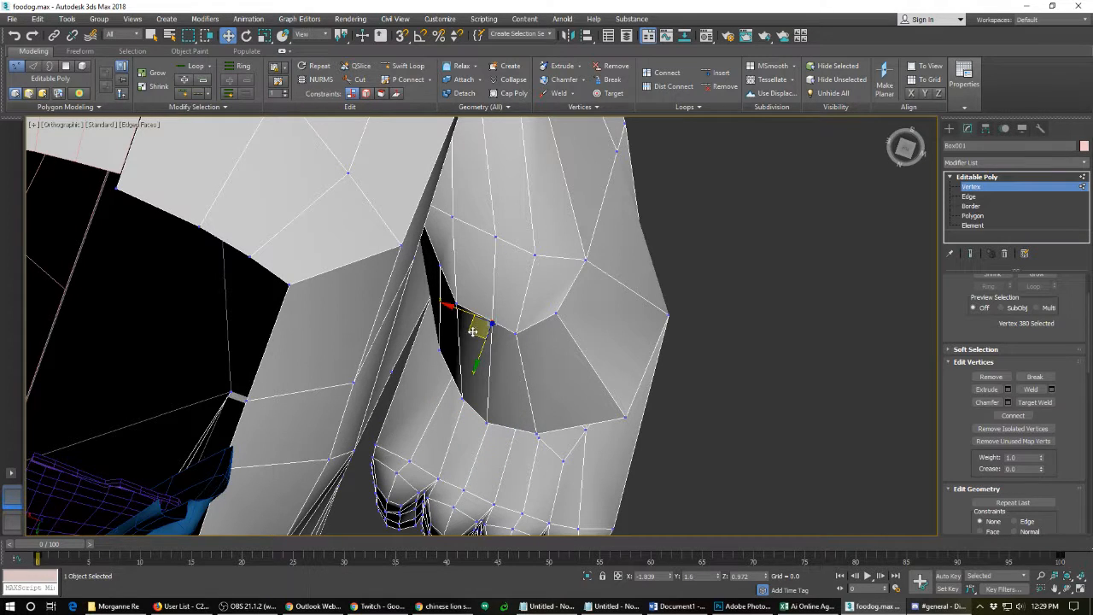
pyautogui.moveTo(472, 331); pyautogui.dragTo(459, 346)
pyautogui.scroll(-5, 516, 403)
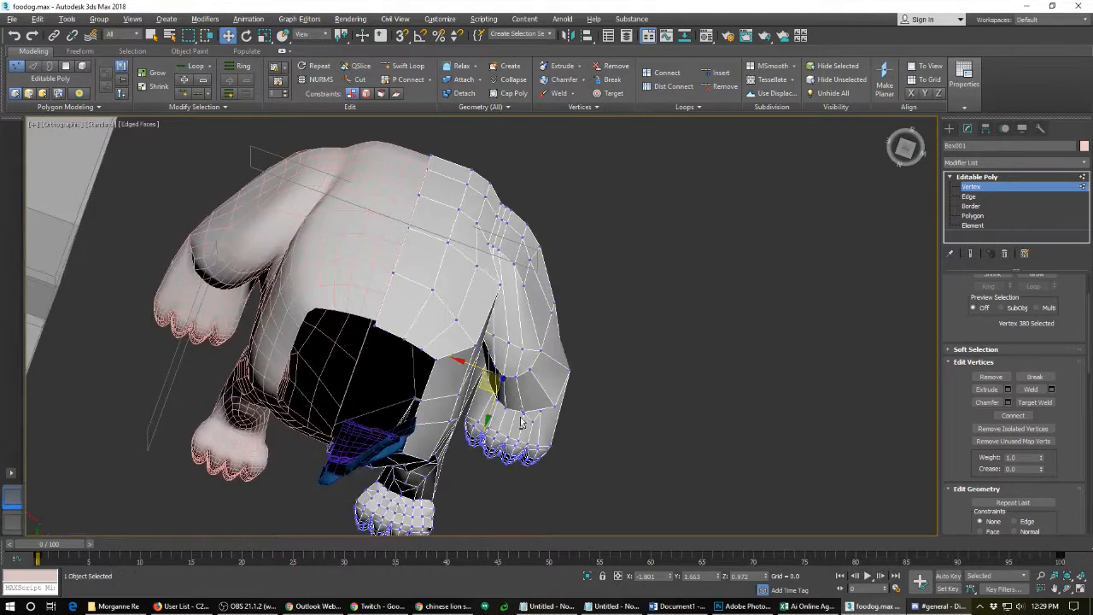
# - Move the outer vertices of the hind ankle and foot inward to slim the lower leg's outer silhouette
pyautogui.moveTo(521, 421)
pyautogui.keyDown('alt'); pyautogui.mouseDown(button='middle')
pyautogui.moveTo(524, 431)
pyautogui.moveTo(529, 418)
pyautogui.mouseUp(button='middle'); pyautogui.keyUp('alt')
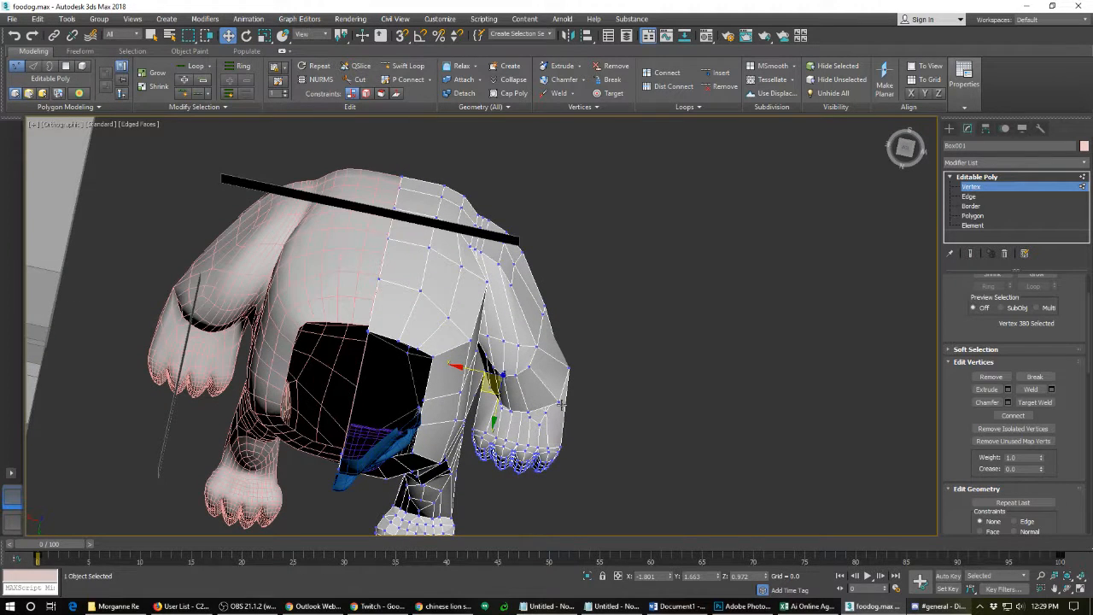
pyautogui.click(559, 402)
pyautogui.moveTo(540, 415); pyautogui.dragTo(539, 381)
pyautogui.click(570, 367)
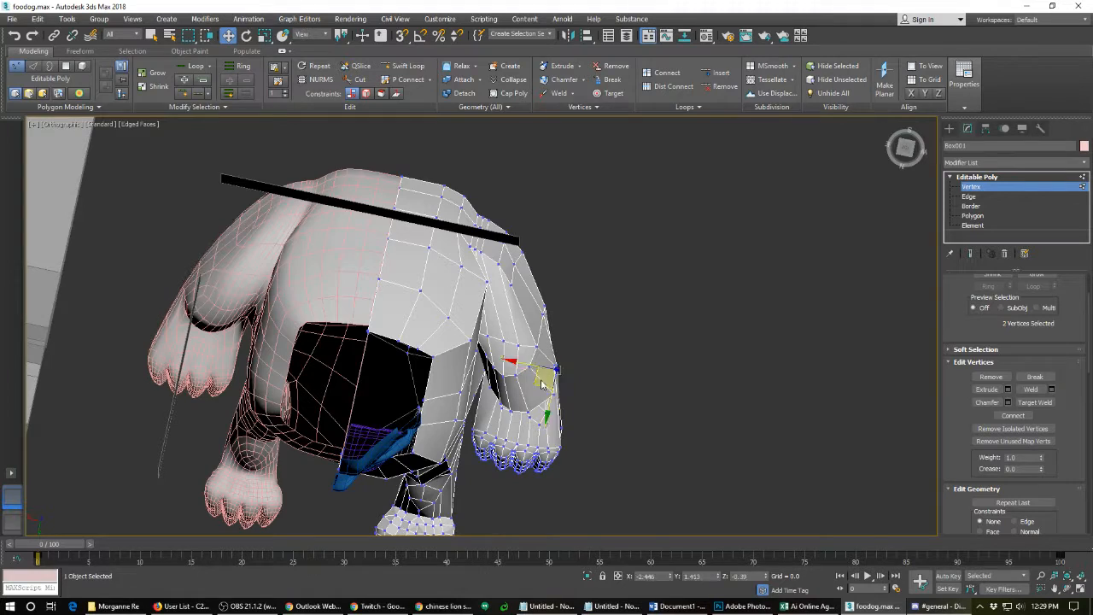
pyautogui.moveTo(565, 417)
pyautogui.keyDown('alt'); pyautogui.mouseDown(button='middle')
pyautogui.moveTo(571, 406)
pyautogui.moveTo(581, 424)
pyautogui.mouseUp(button='middle'); pyautogui.keyUp('alt')
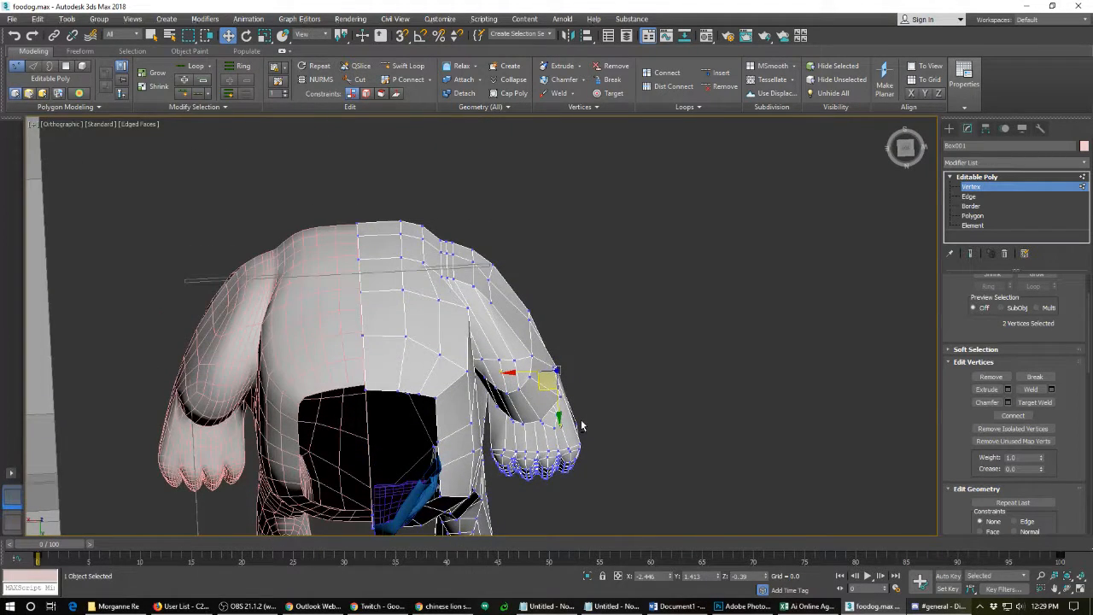
# - Raise the middle vertex on the top row of the hind thigh to a height of about 1.25
pyautogui.scroll(2, 461, 333)
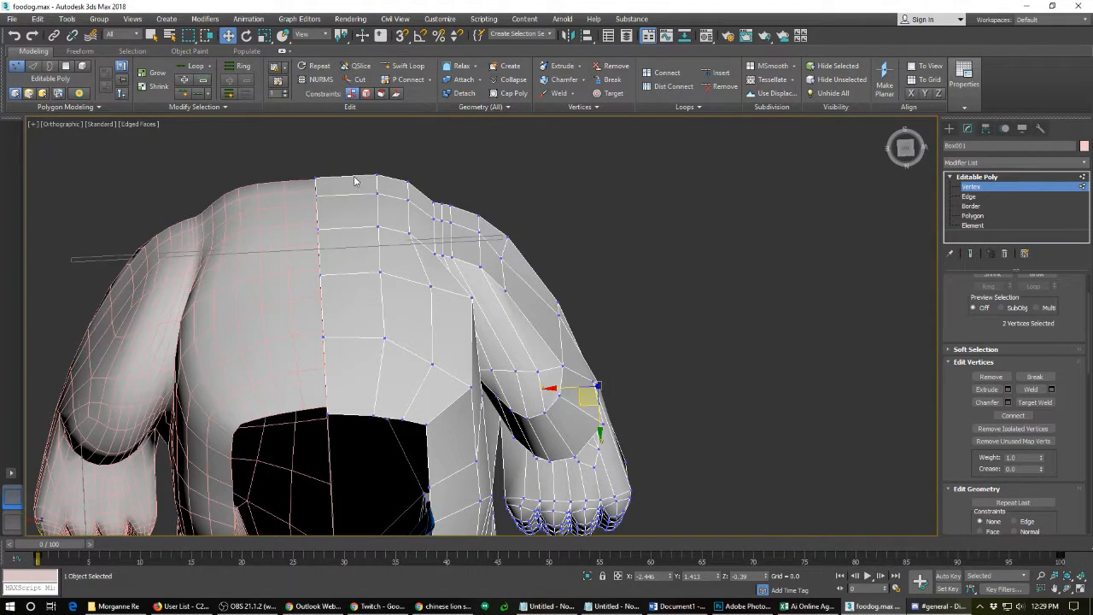
pyautogui.keyDown('alt'); pyautogui.moveTo(540, 407); pyautogui.dragTo(539, 300, button='middle'); pyautogui.keyUp('alt')
pyautogui.moveTo(528, 230); pyautogui.dragTo(552, 329, button='middle')
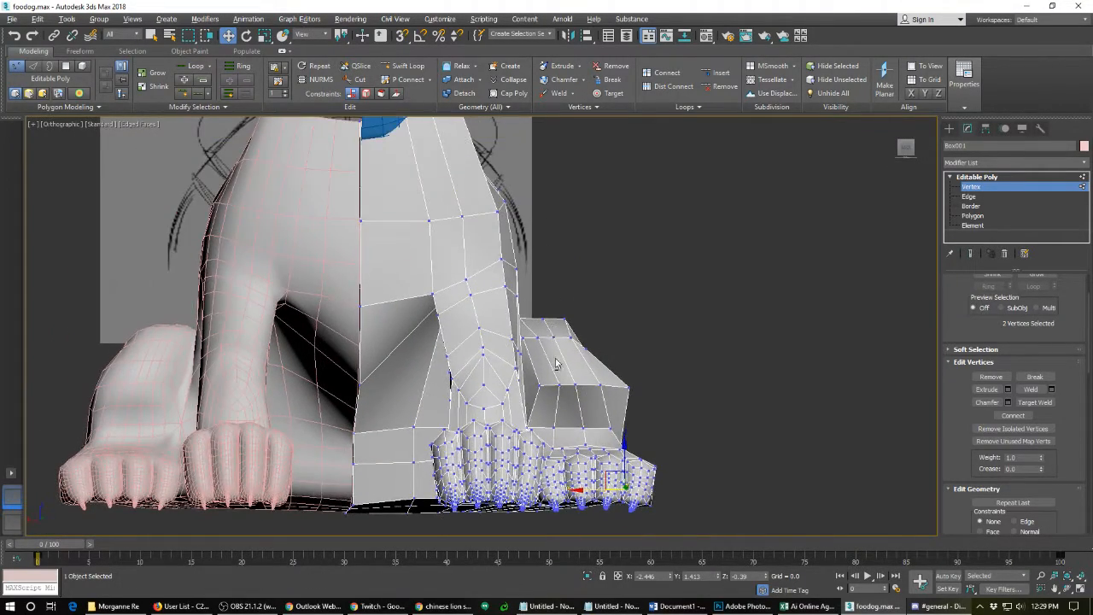
pyautogui.scroll(2, 520, 306)
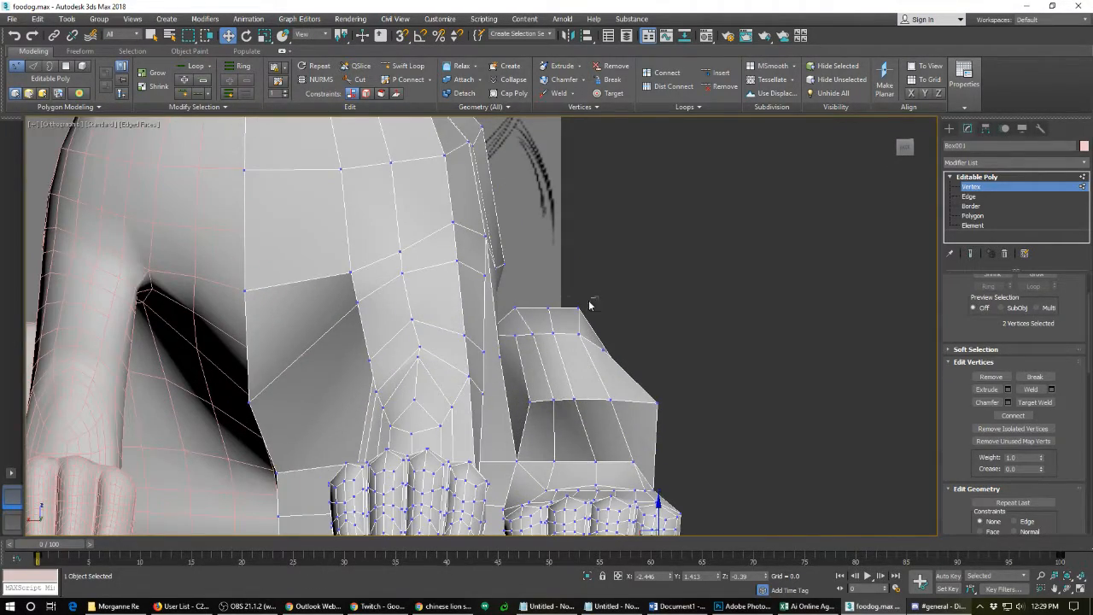
pyautogui.click(546, 307)
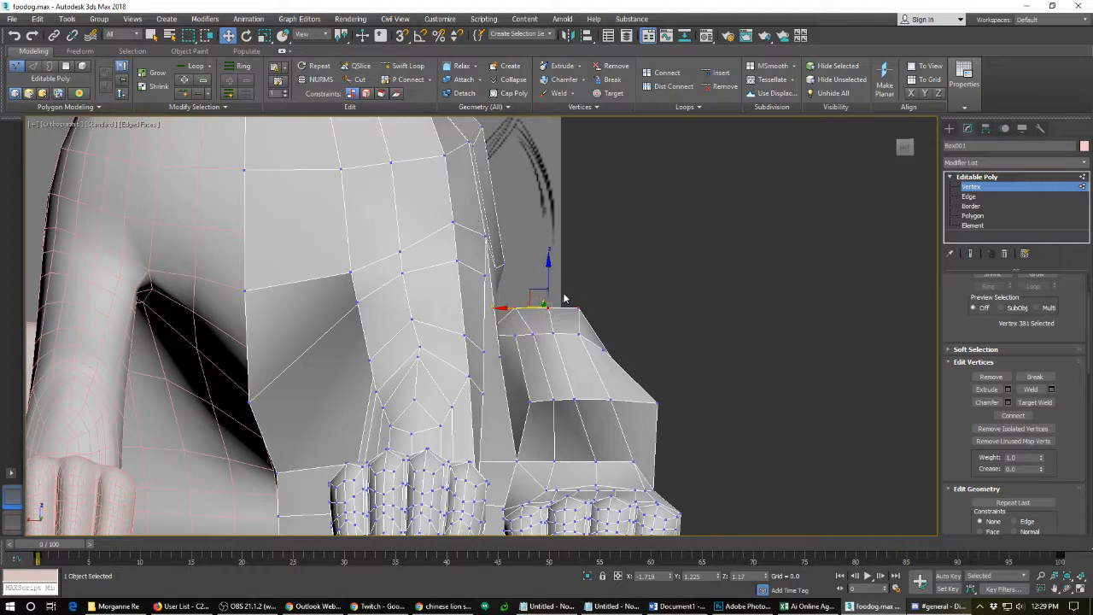
pyautogui.moveTo(548, 275); pyautogui.dragTo(548, 263)
# - Move the vertex at the rear of the front paw's outermost toe slightly up and inward
pyautogui.keyDown('alt'); pyautogui.moveTo(580, 359); pyautogui.dragTo(500, 400, button='middle'); pyautogui.keyUp('alt')
pyautogui.scroll(-5, 500, 399)
pyautogui.moveTo(431, 378)
pyautogui.keyDown('alt'); pyautogui.mouseDown(button='middle')
pyautogui.moveTo(570, 371)
pyautogui.moveTo(531, 404)
pyautogui.moveTo(542, 390)
pyautogui.moveTo(429, 386)
pyautogui.mouseUp(button='middle'); pyautogui.keyUp('alt')
pyautogui.scroll(4, 489, 441)
pyautogui.keyDown('alt'); pyautogui.moveTo(493, 447); pyautogui.dragTo(513, 450, button='middle'); pyautogui.keyUp('alt')
pyautogui.scroll(4, 291, 457)
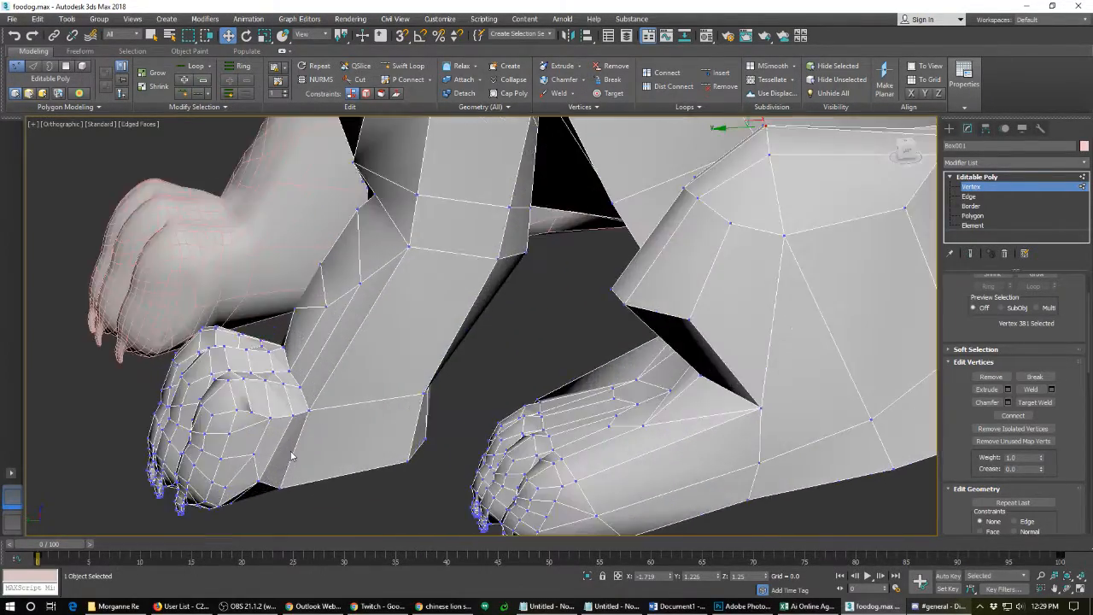
pyautogui.click(252, 412)
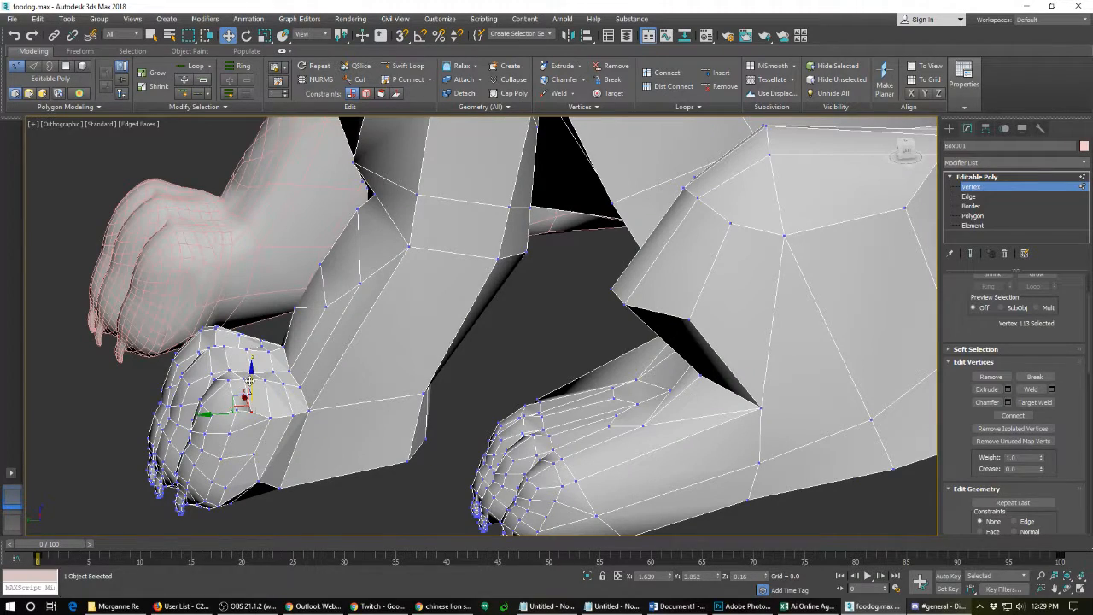
pyautogui.moveTo(250, 380); pyautogui.dragTo(252, 376)
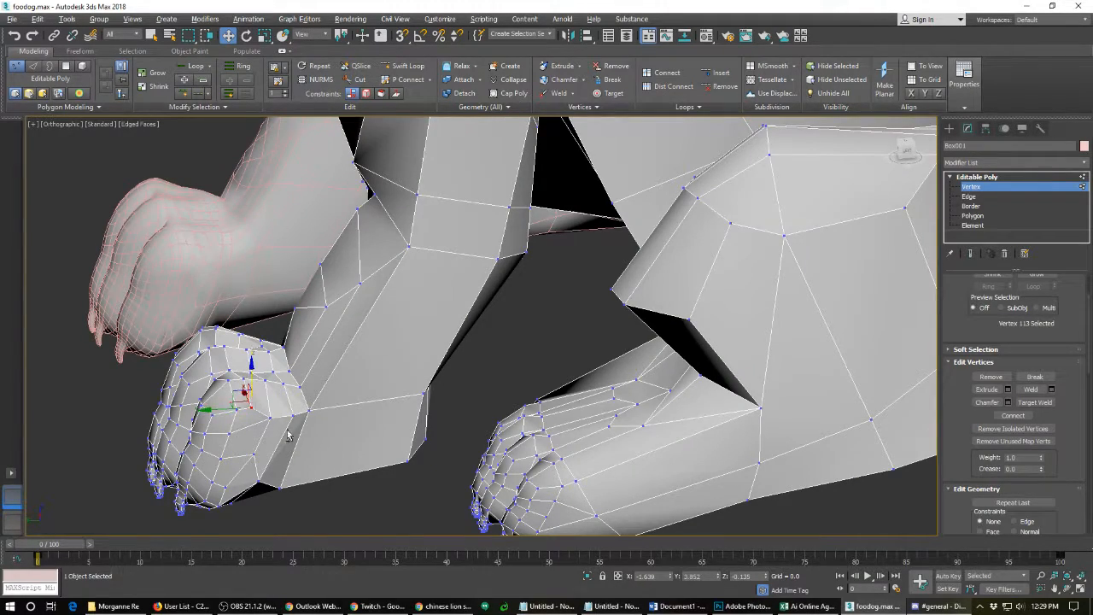
pyautogui.keyDown('alt'); pyautogui.moveTo(289, 434); pyautogui.dragTo(363, 431, button='middle'); pyautogui.keyUp('alt')
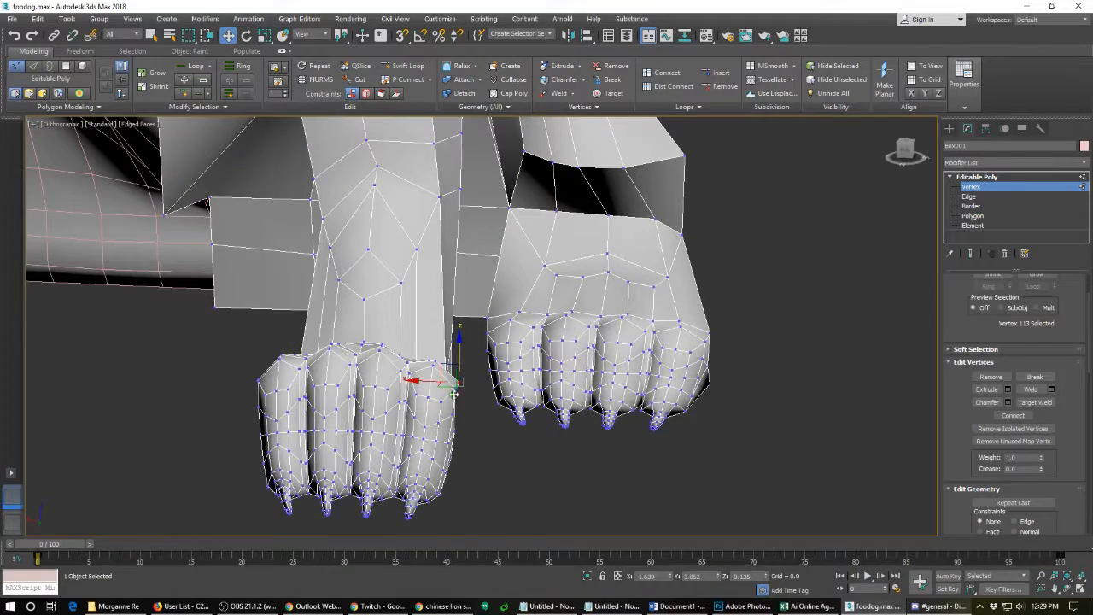
pyautogui.moveTo(416, 381); pyautogui.dragTo(415, 382)
# - Collapse the two short middle edges along the lower front edge of the hind knee
pyautogui.scroll(-5, 539, 368)
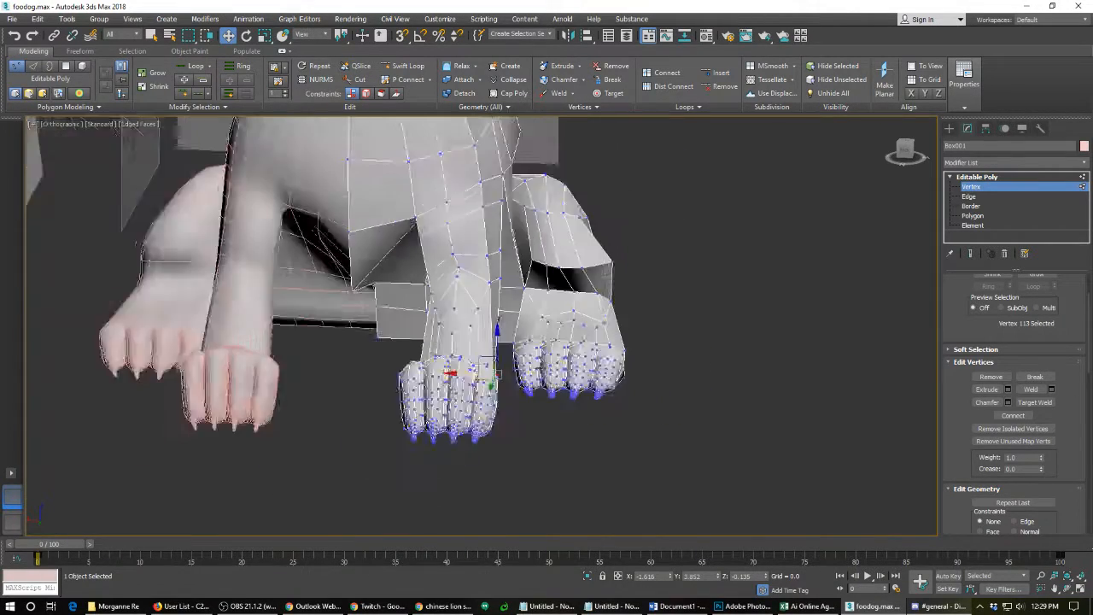
pyautogui.keyDown('alt'); pyautogui.moveTo(539, 368); pyautogui.dragTo(579, 339, button='middle'); pyautogui.keyUp('alt')
pyautogui.scroll(3, 579, 338)
pyautogui.scroll(5, 609, 315)
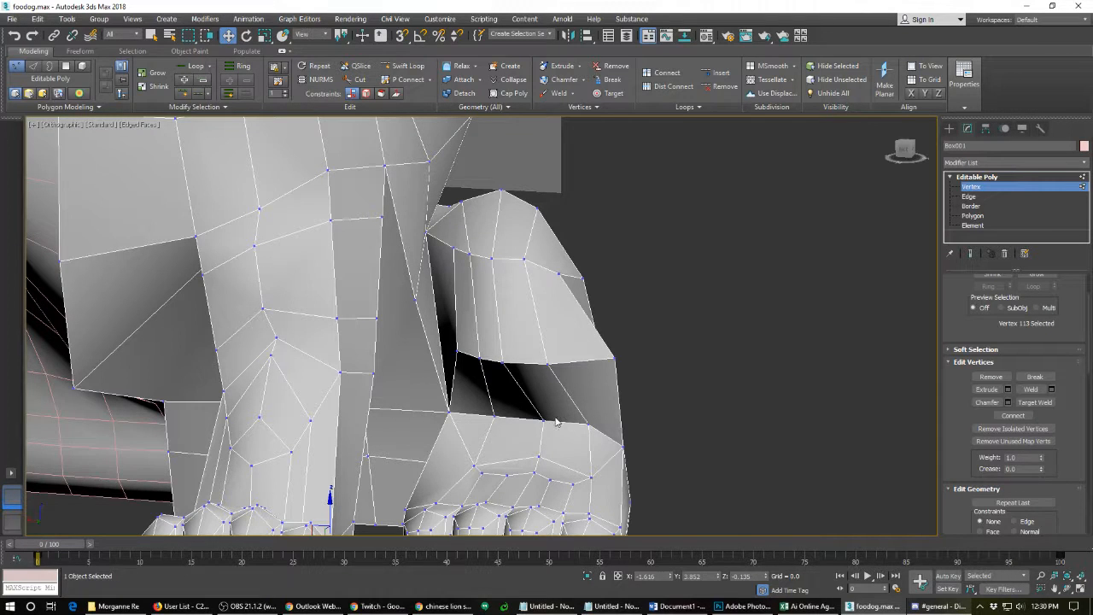
pyautogui.press('2')
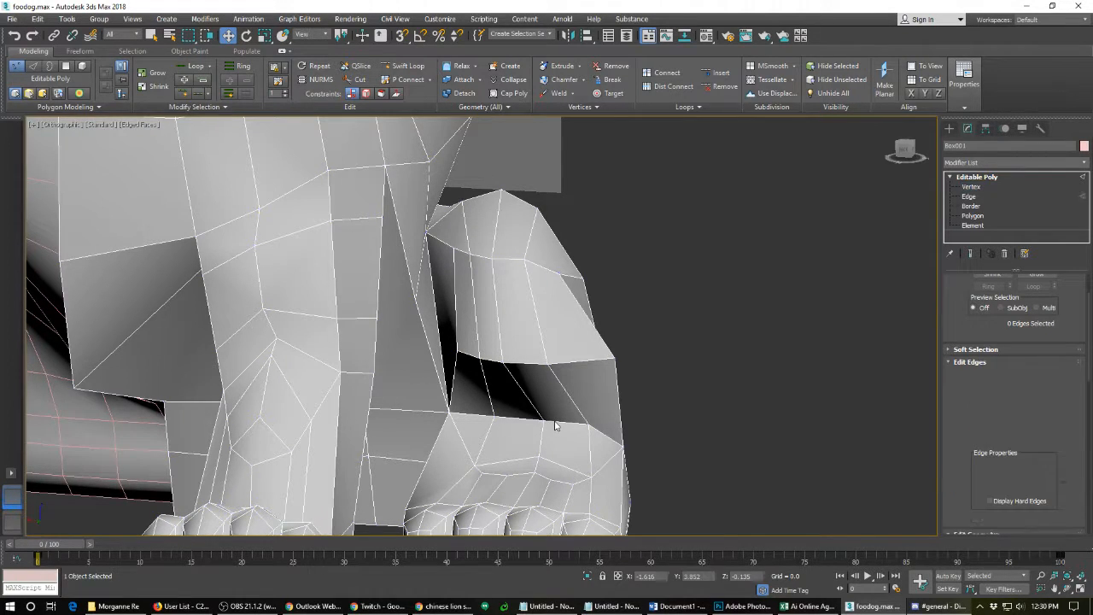
pyautogui.click(529, 363)
pyautogui.hotkey('ctrl', 'alt', 'c')
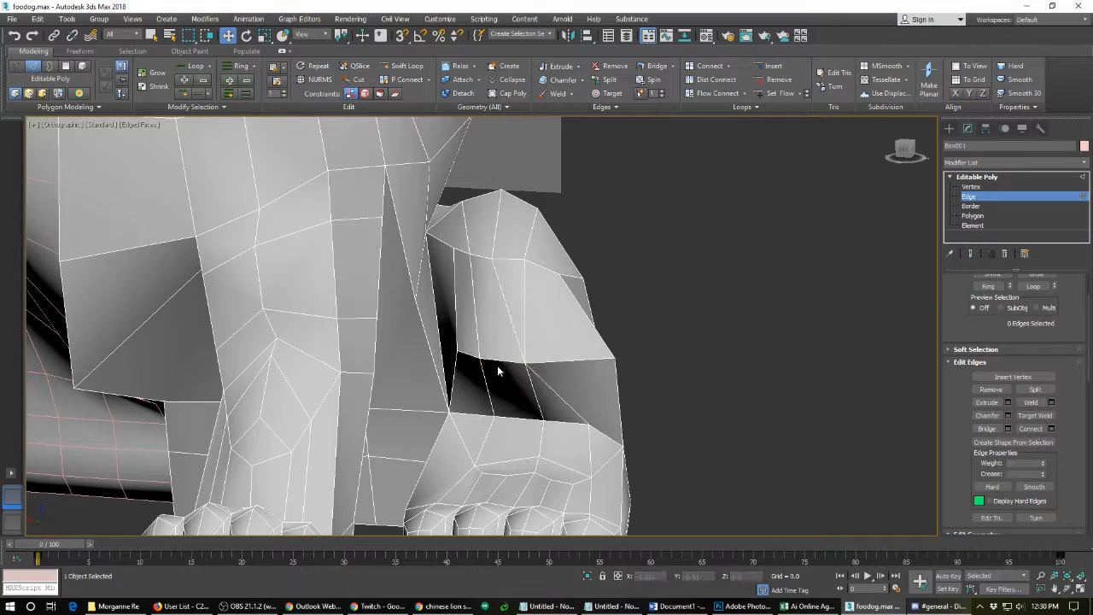
pyautogui.click(496, 361)
pyautogui.hotkey('ctrl', 'alt', 'c')
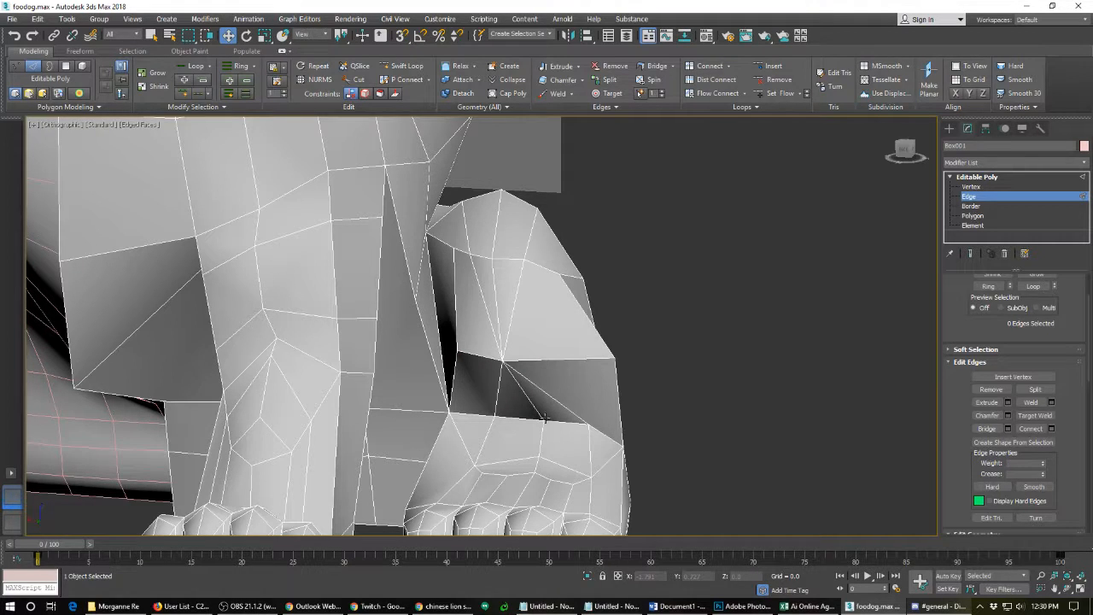
# - Collapse the outermost and innermost edges of the row where the ankle meets the top of the hind foot
pyautogui.click(540, 413)
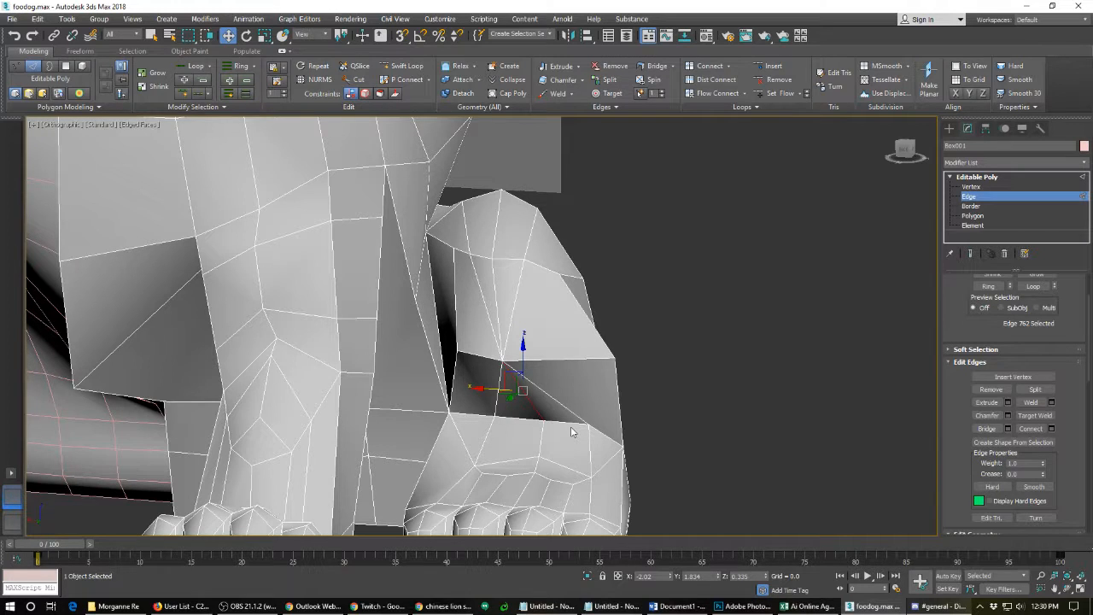
pyautogui.click(601, 434)
pyautogui.hotkey('ctrl', 'alt', 'c')
pyautogui.click(472, 415)
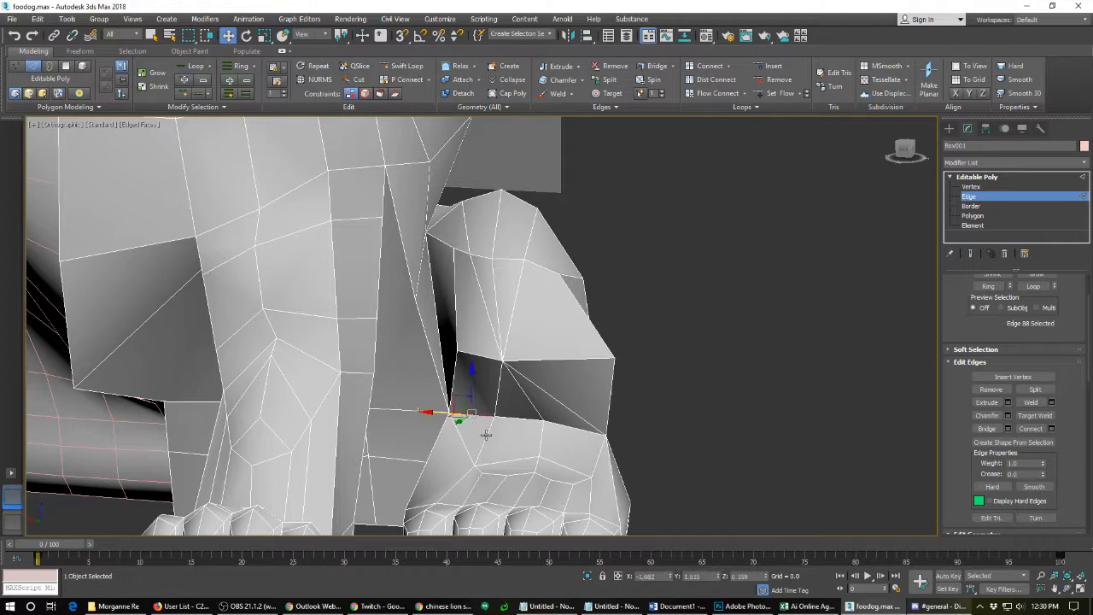
pyautogui.hotkey('ctrl', 'alt', 'c')
# - Remove the two diagonal edges between the hind knee and the top of the foot, keeping the middle one
pyautogui.moveTo(533, 457)
pyautogui.keyDown('alt'); pyautogui.mouseDown(button='middle')
pyautogui.moveTo(542, 427)
pyautogui.moveTo(533, 459)
pyautogui.mouseUp(button='middle'); pyautogui.keyUp('alt')
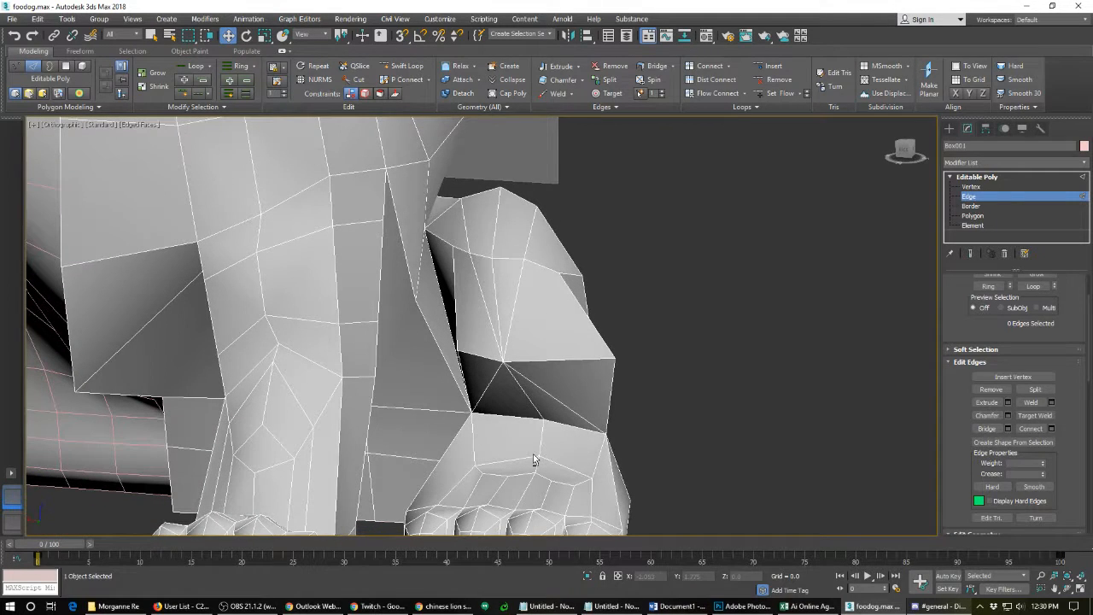
pyautogui.click(559, 401)
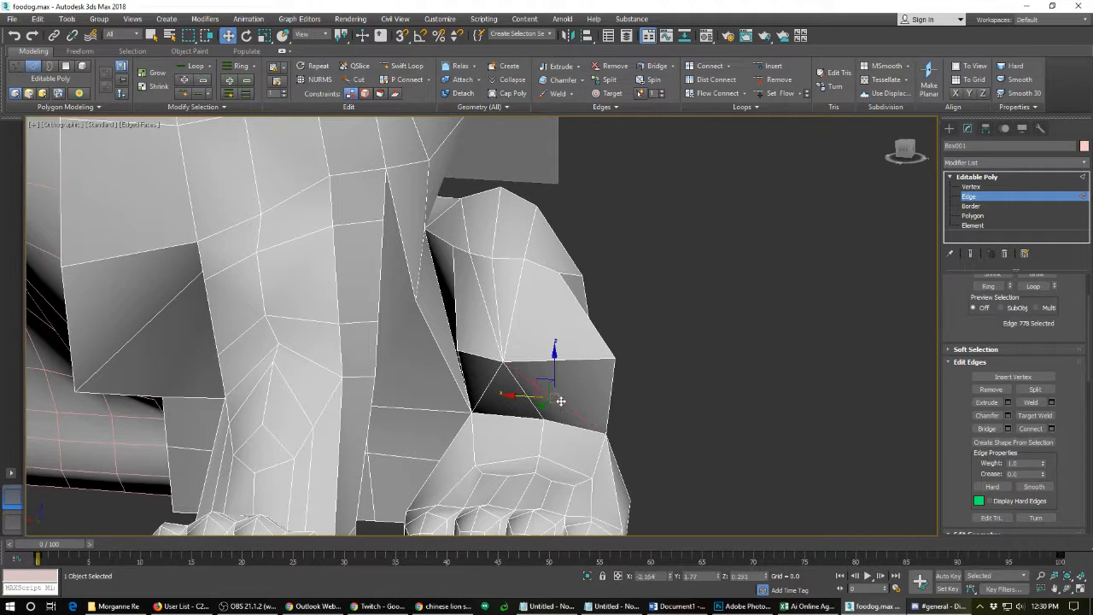
pyautogui.keyDown('ctrl'); pyautogui.click(486, 390); pyautogui.keyUp('ctrl')
pyautogui.press('BackSpace')
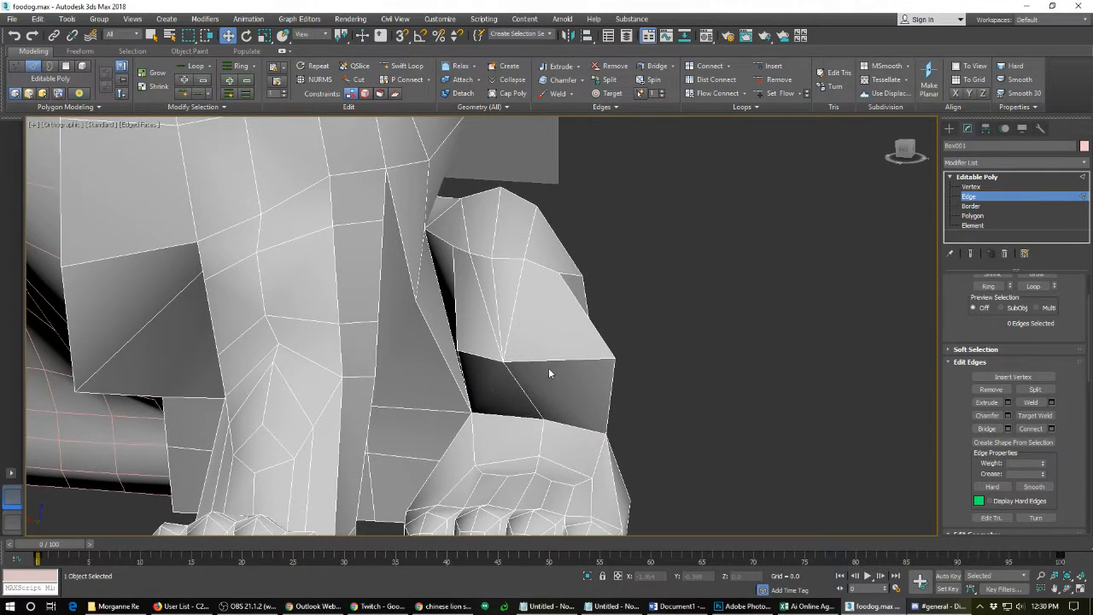
# - Collapse the pairs of short edges on the two rows across the top of the hind knee and thigh
pyautogui.scroll(-5, 550, 371)
pyautogui.keyDown('alt'); pyautogui.moveTo(583, 408); pyautogui.dragTo(555, 487, button='middle'); pyautogui.keyUp('alt')
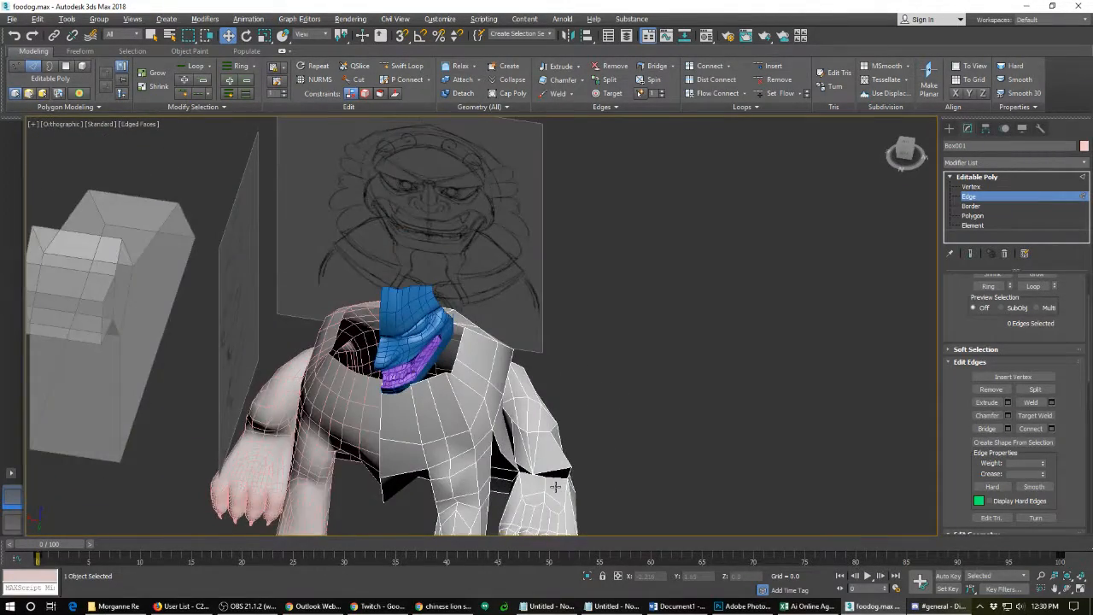
pyautogui.scroll(3, 531, 444)
pyautogui.click(533, 427)
pyautogui.keyDown('ctrl'); pyautogui.click(517, 422); pyautogui.keyUp('ctrl')
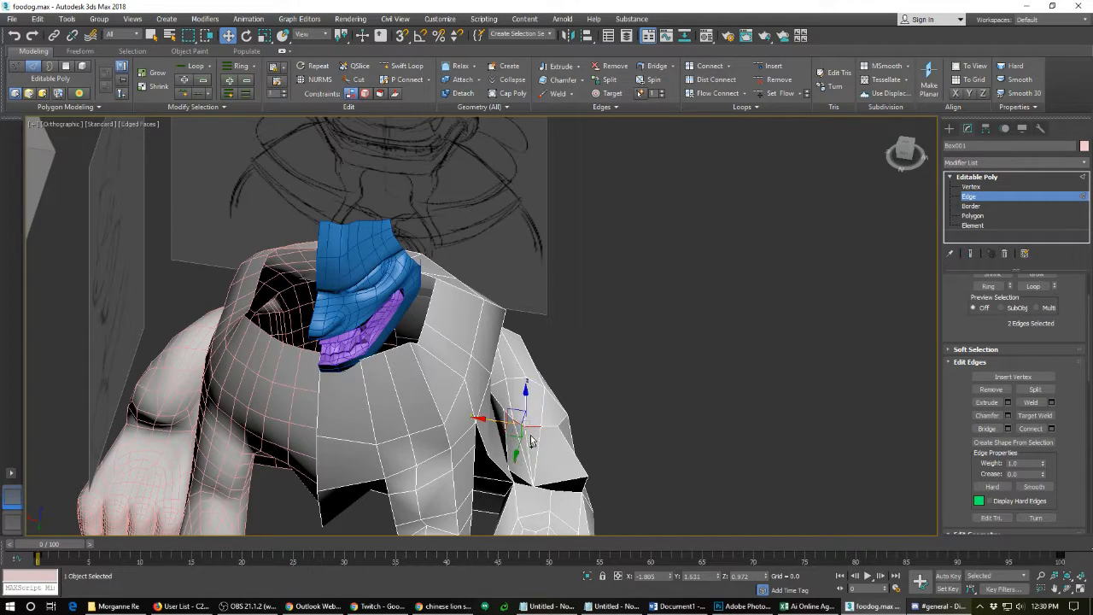
pyautogui.click(525, 388)
pyautogui.click(531, 384)
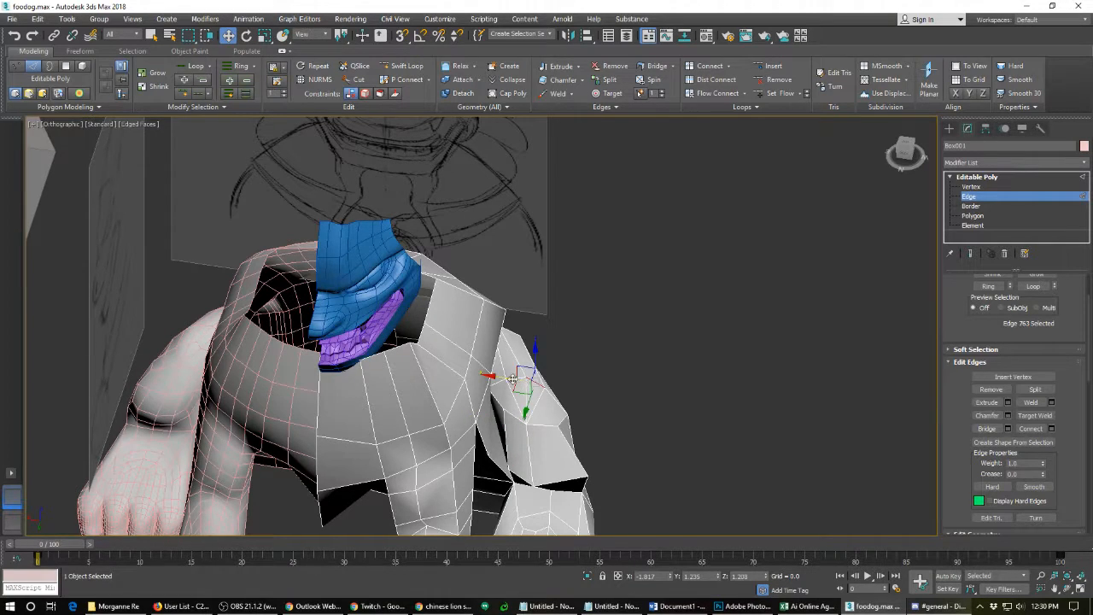
pyautogui.keyDown('ctrl'); pyautogui.click(515, 380); pyautogui.keyUp('ctrl')
pyautogui.hotkey('ctrl', 'alt', 'c')
# - Collapse the short edges at the upper end of the thigh where the narrow loops meet the body
pyautogui.keyDown('alt'); pyautogui.moveTo(576, 416); pyautogui.dragTo(544, 420, button='middle'); pyautogui.keyUp('alt')
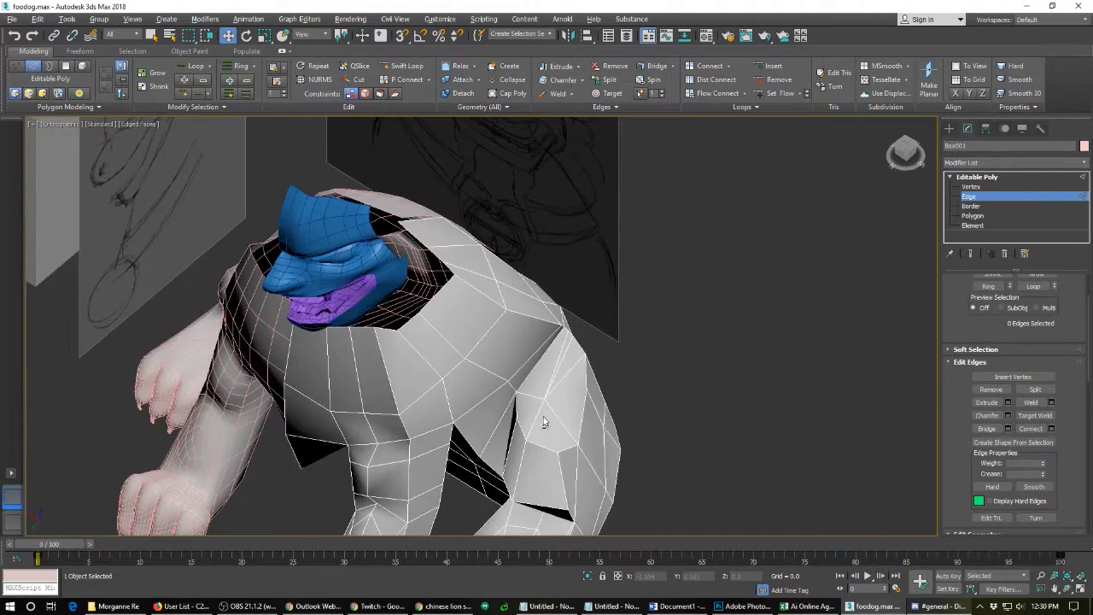
pyautogui.scroll(5, 543, 422)
pyautogui.click(574, 250)
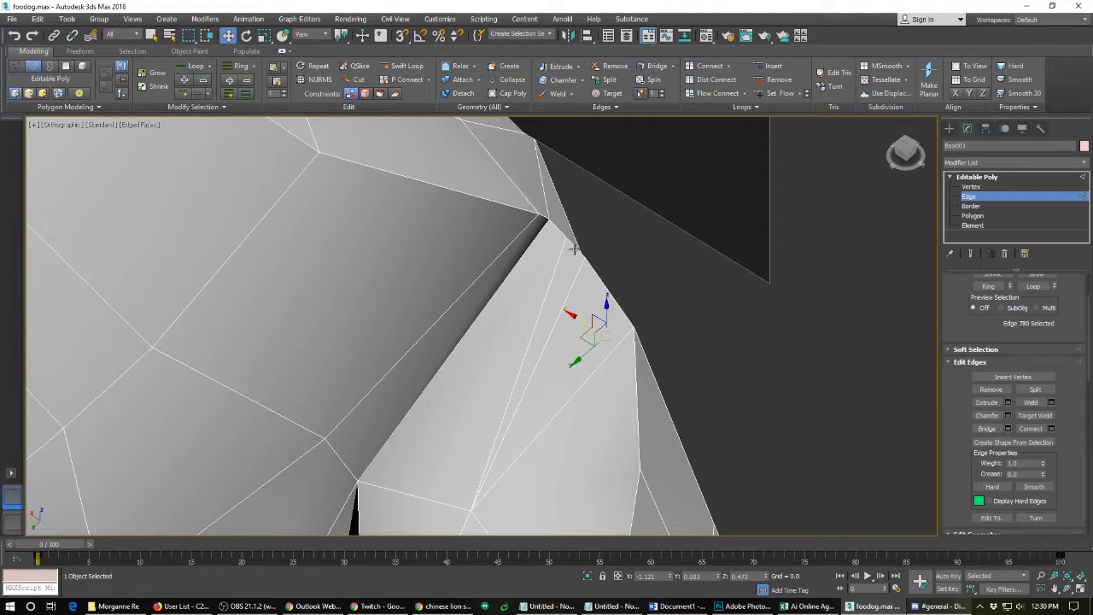
pyautogui.click(585, 262)
pyautogui.keyDown('ctrl'); pyautogui.click(604, 288); pyautogui.keyUp('ctrl')
pyautogui.hotkey('ctrl', 'alt', 'c')
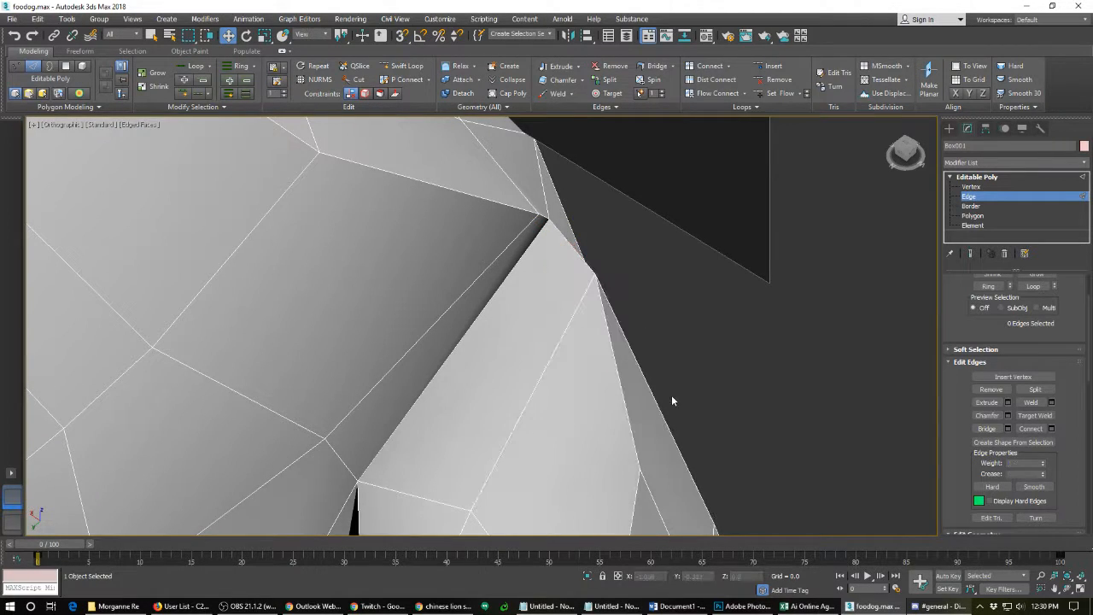
# - Collapse the short edge on the middle row of the rump where the narrow loops come down
pyautogui.keyDown('alt'); pyautogui.moveTo(671, 394); pyautogui.dragTo(561, 355, button='middle'); pyautogui.keyUp('alt')
pyautogui.scroll(-5, 561, 355)
pyautogui.scroll(-4, 561, 355)
pyautogui.keyDown('alt'); pyautogui.moveTo(700, 479); pyautogui.dragTo(572, 298, button='middle'); pyautogui.keyUp('alt')
pyautogui.moveTo(560, 402)
pyautogui.keyDown('alt'); pyautogui.mouseDown(button='middle')
pyautogui.moveTo(547, 375)
pyautogui.moveTo(553, 410)
pyautogui.mouseUp(button='middle'); pyautogui.keyUp('alt')
pyautogui.scroll(3, 550, 429)
pyautogui.click(531, 318)
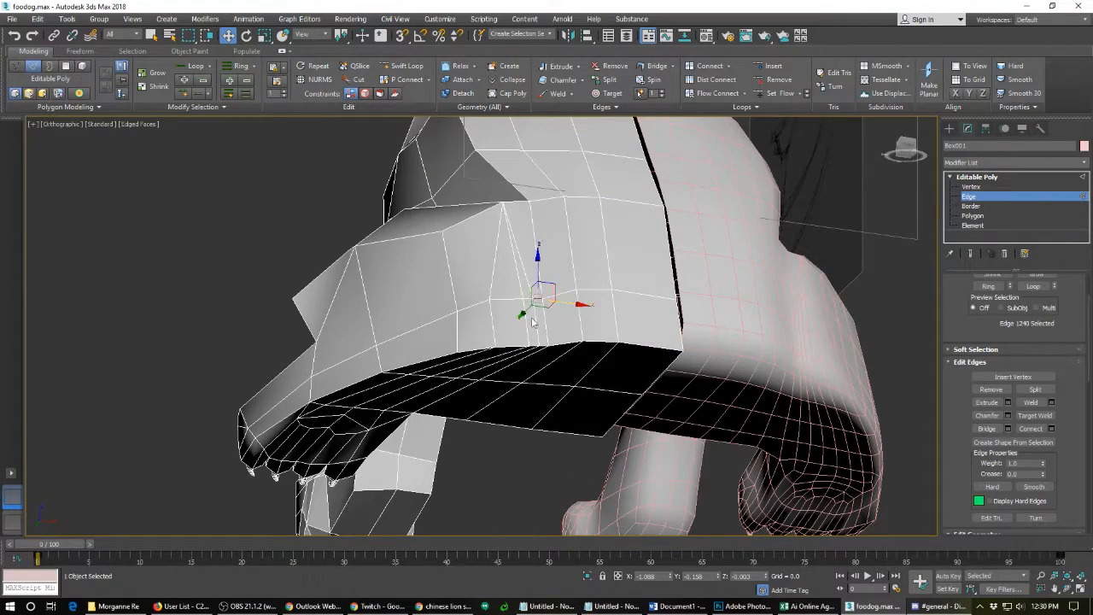
pyautogui.click(515, 302)
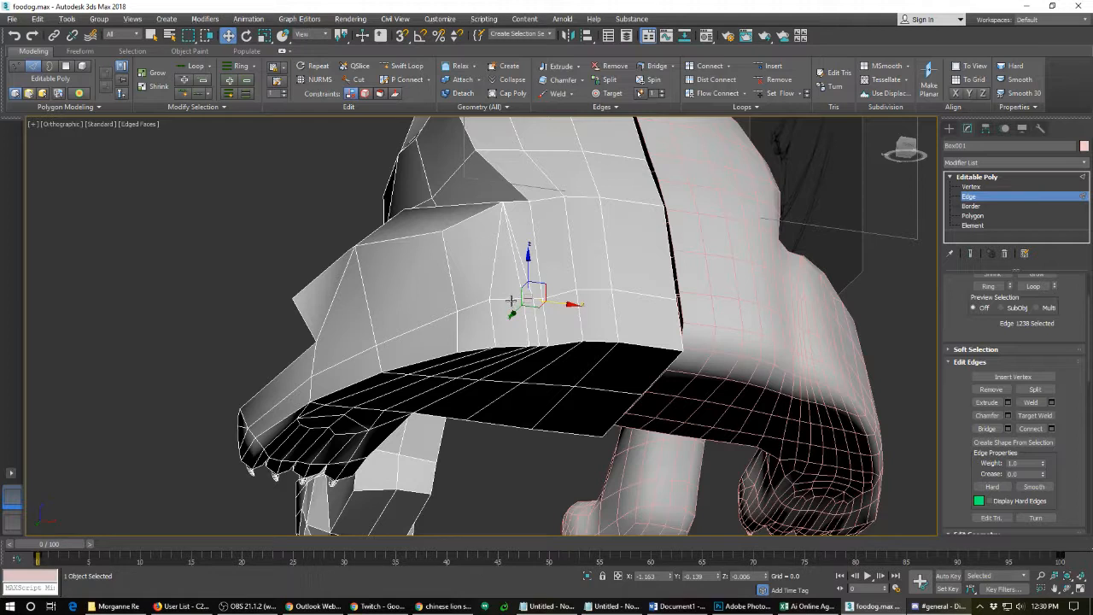
pyautogui.press('BackSpace')
# - Collapse the short edges along the rump's lower rim and on the first row of the underside
pyautogui.click(530, 341)
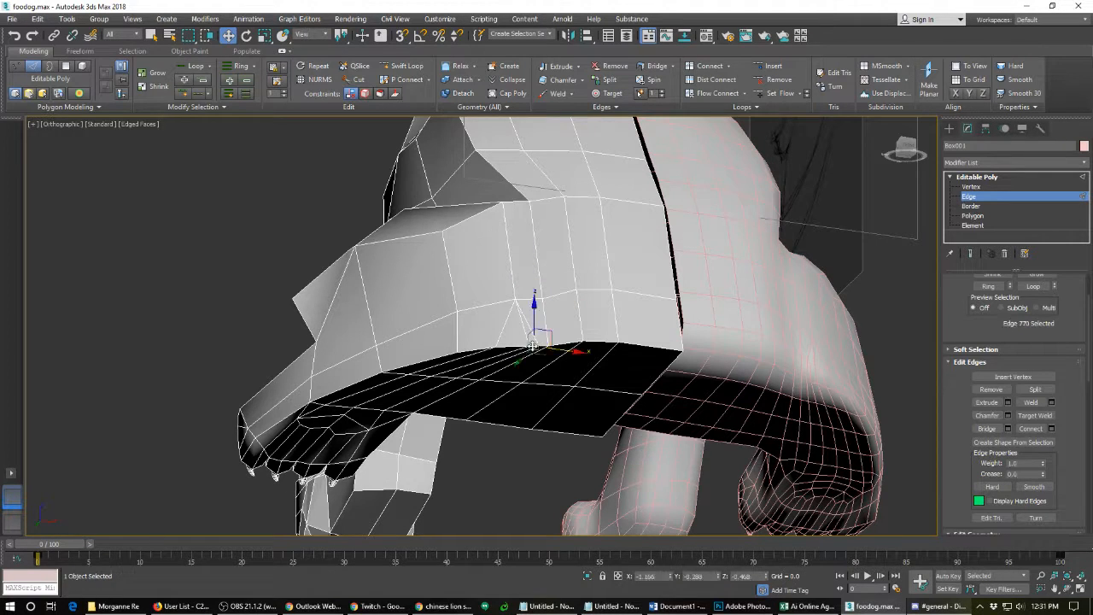
pyautogui.click(513, 351)
pyautogui.press('BackSpace')
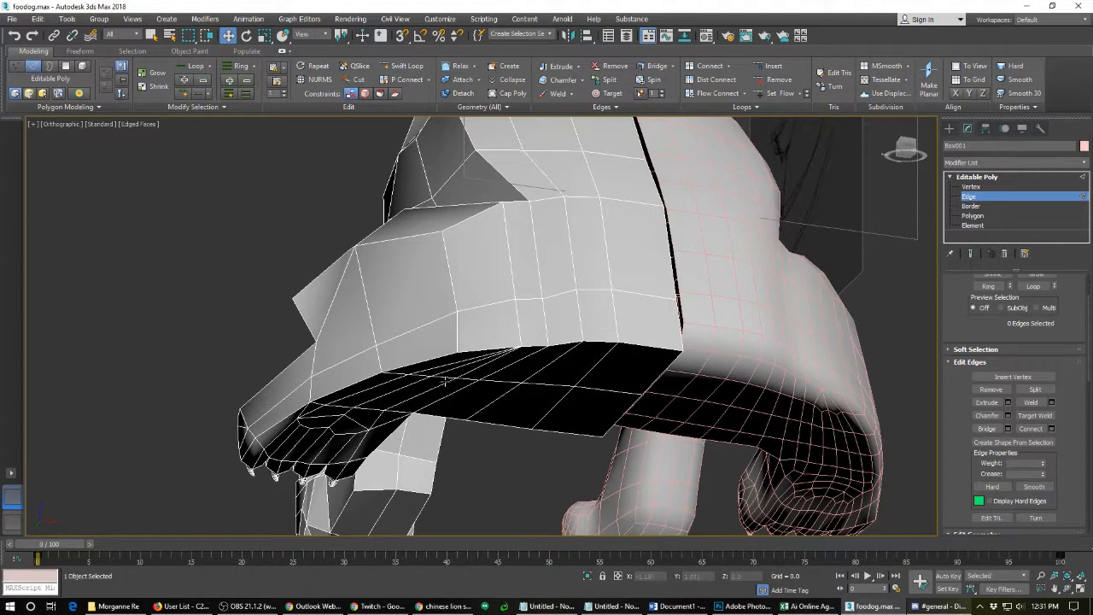
pyautogui.click(444, 380)
pyautogui.press('BackSpace')
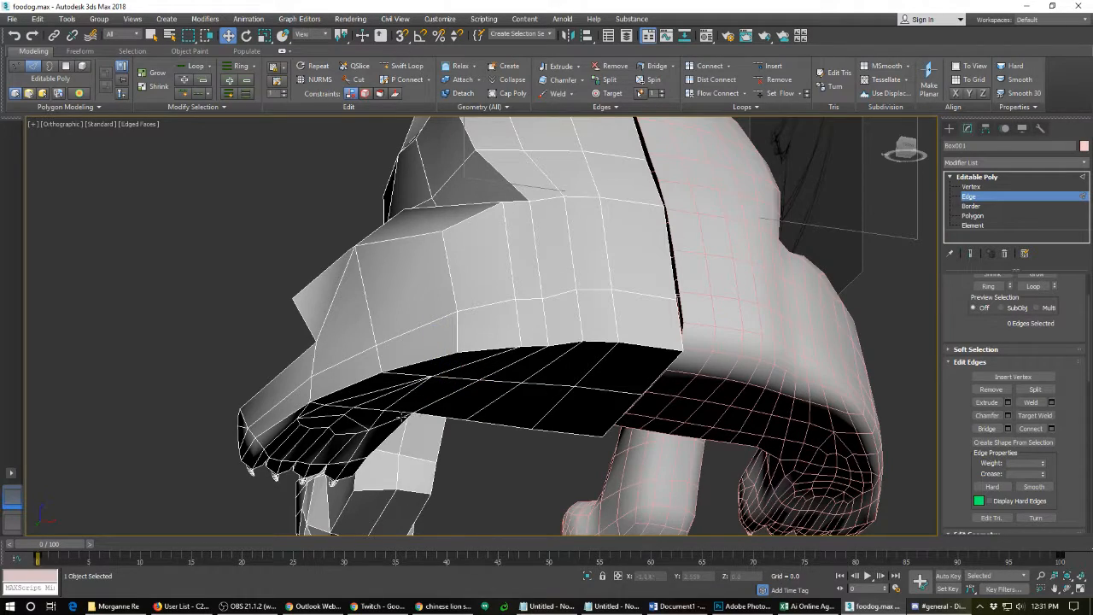
# - Collapse the short edge where the body's underside meets the heel of the hind foot
pyautogui.keyDown('alt'); pyautogui.moveTo(376, 419); pyautogui.dragTo(346, 342, button='middle'); pyautogui.keyUp('alt')
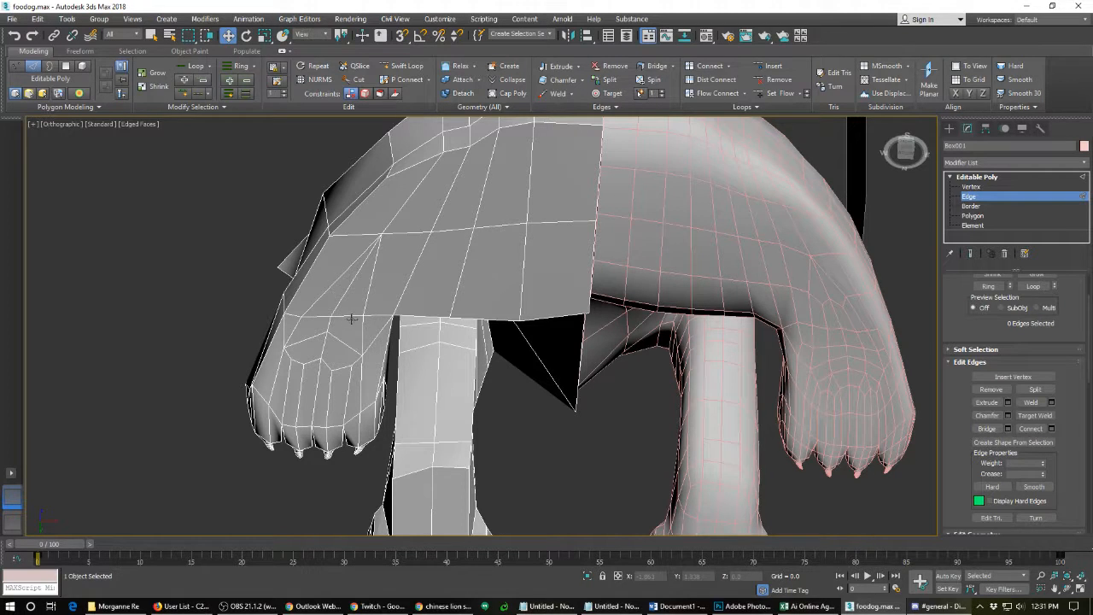
pyautogui.click(351, 318)
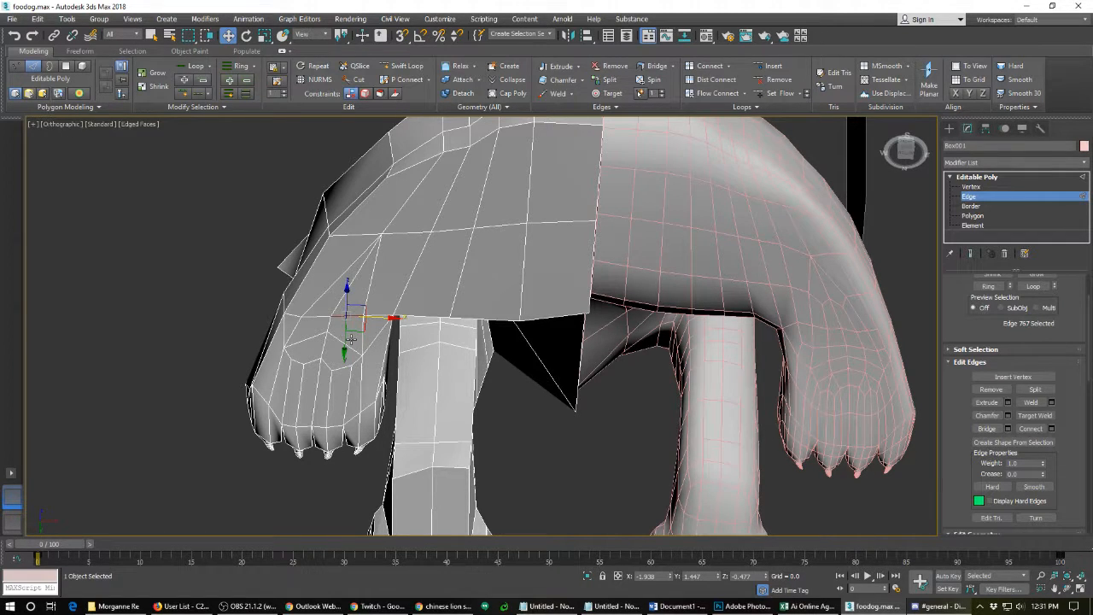
pyautogui.hotkey('ctrl', 'alt', 'c')
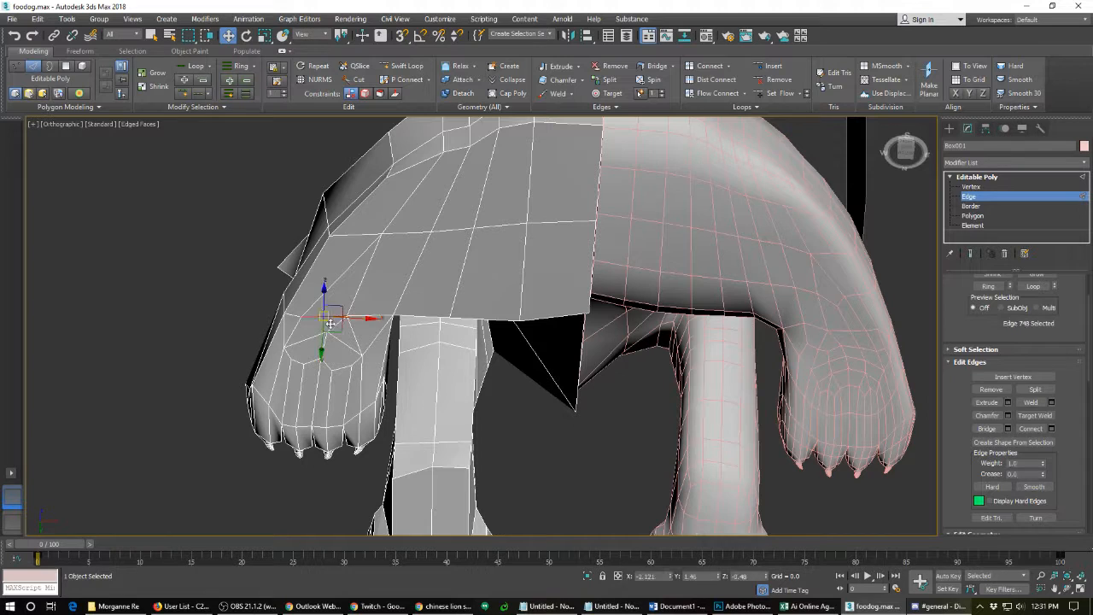
# - Shift the short middle edge at the hind foot's heel slightly inward along X and collapse the edge adjoining it on the sole
pyautogui.click(328, 327)
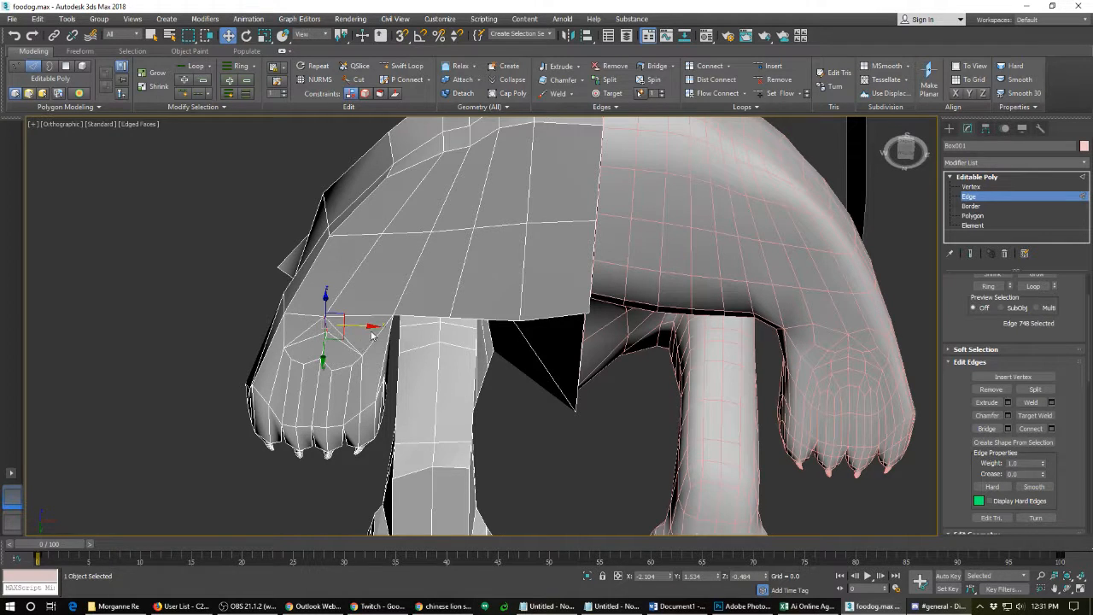
pyautogui.moveTo(366, 326); pyautogui.dragTo(373, 326)
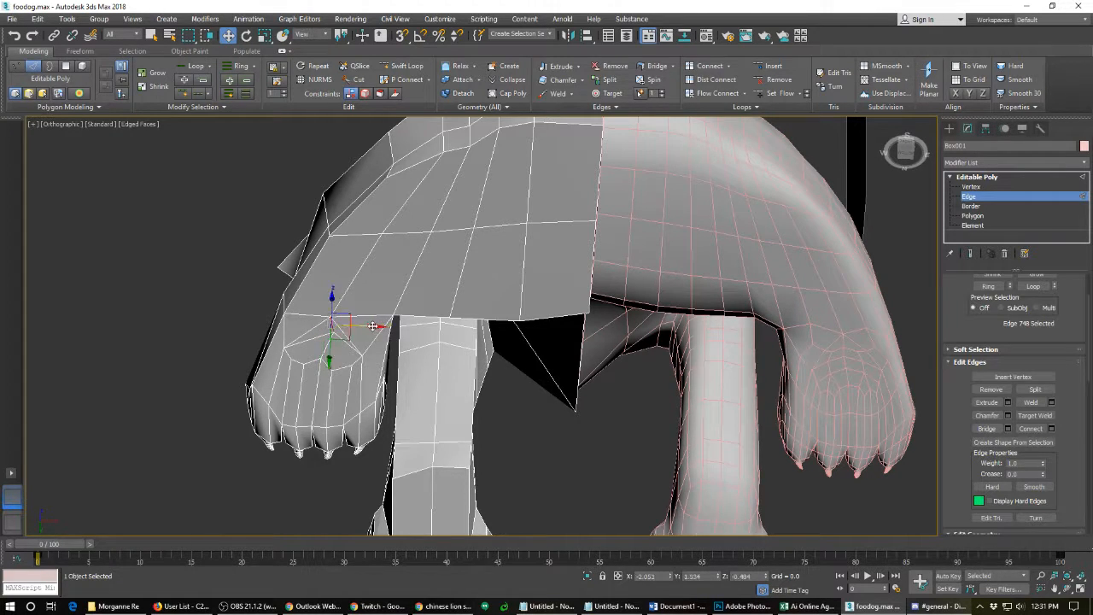
pyautogui.click(326, 345)
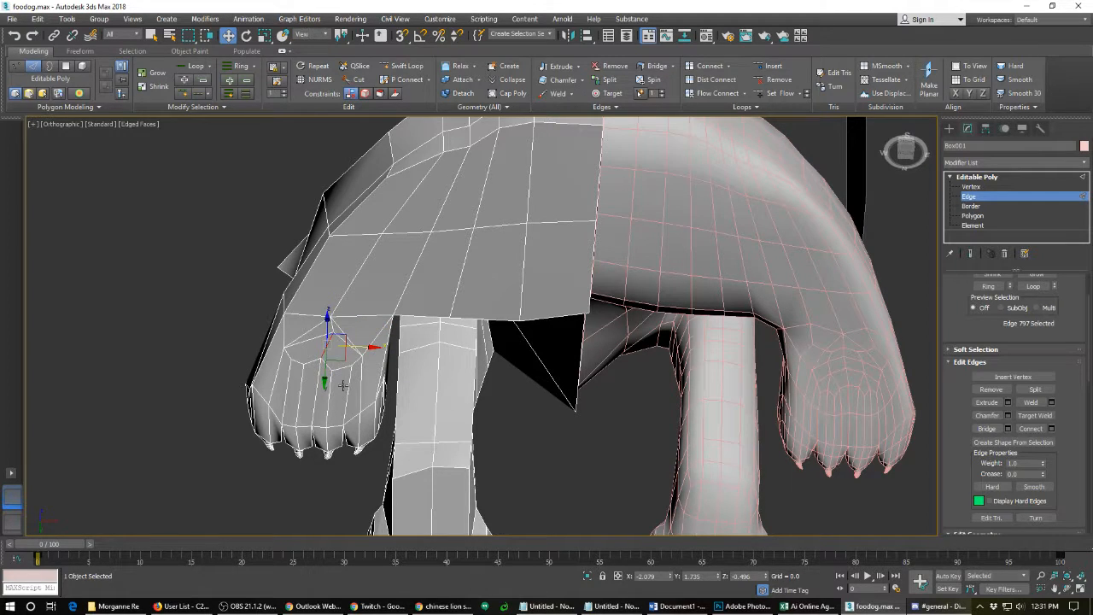
pyautogui.click(342, 384)
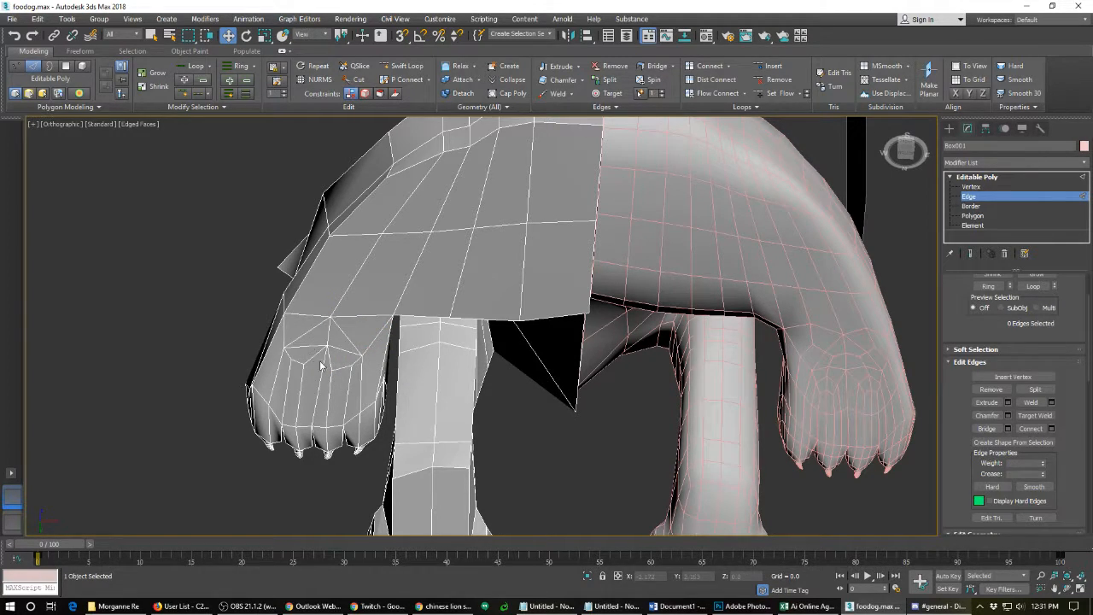
pyautogui.click(328, 331)
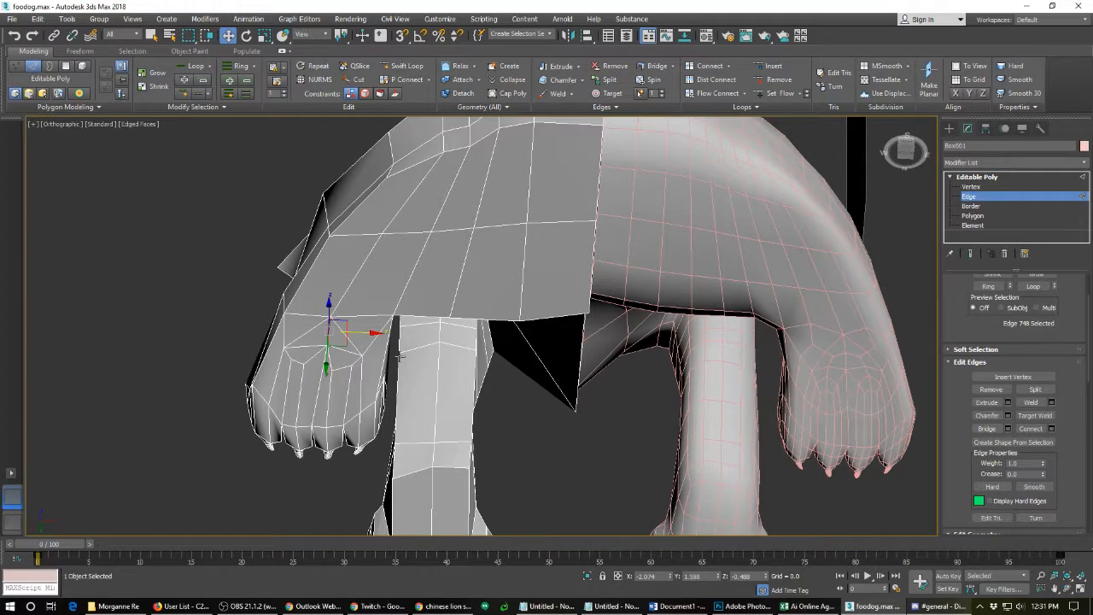
pyautogui.click(399, 357)
# - Move the outer vertex on the front of the hind knee outward along X
pyautogui.keyDown('alt'); pyautogui.moveTo(379, 328); pyautogui.dragTo(530, 431, button='middle'); pyautogui.keyUp('alt')
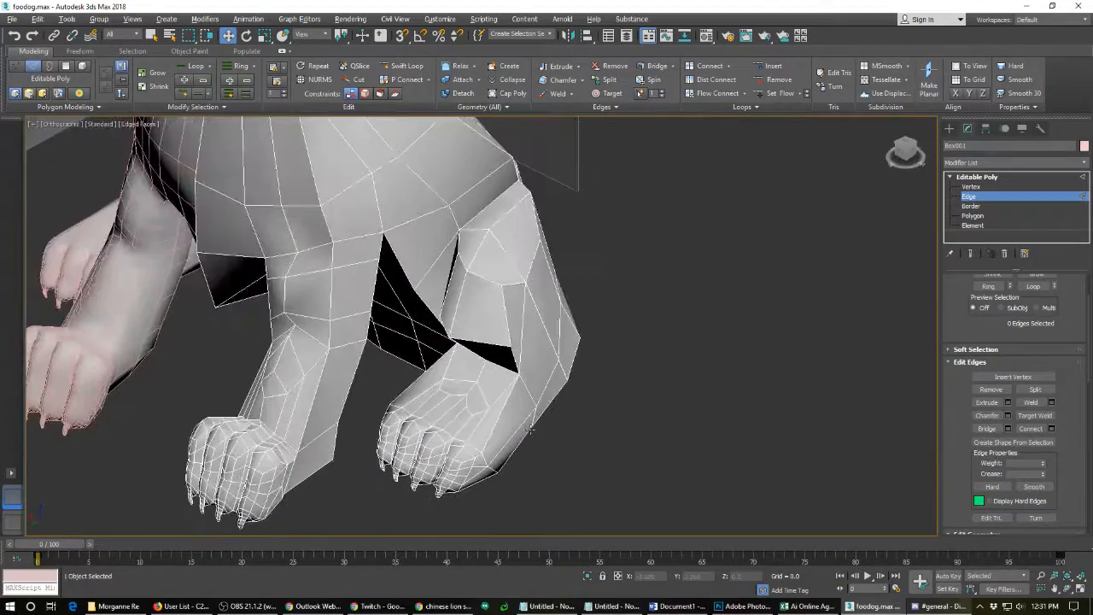
pyautogui.press('1')
pyautogui.click(493, 280)
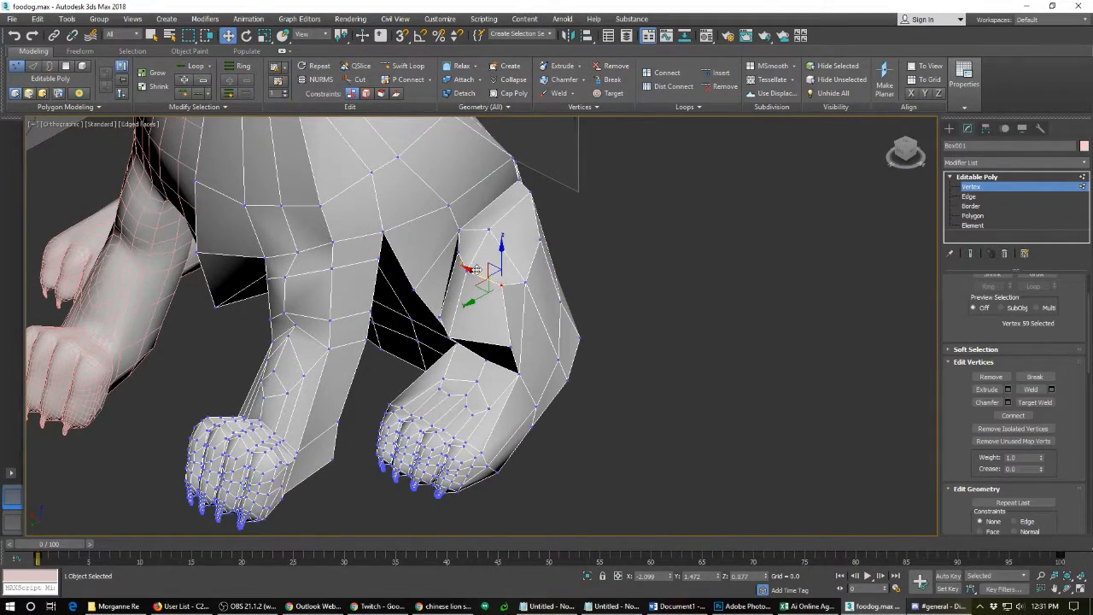
pyautogui.moveTo(475, 269); pyautogui.dragTo(471, 271)
# - Delete the two narrow polygons in the crevice between the body's flank and the hind leg
pyautogui.keyDown('alt'); pyautogui.moveTo(472, 272); pyautogui.dragTo(443, 389, button='middle'); pyautogui.keyUp('alt')
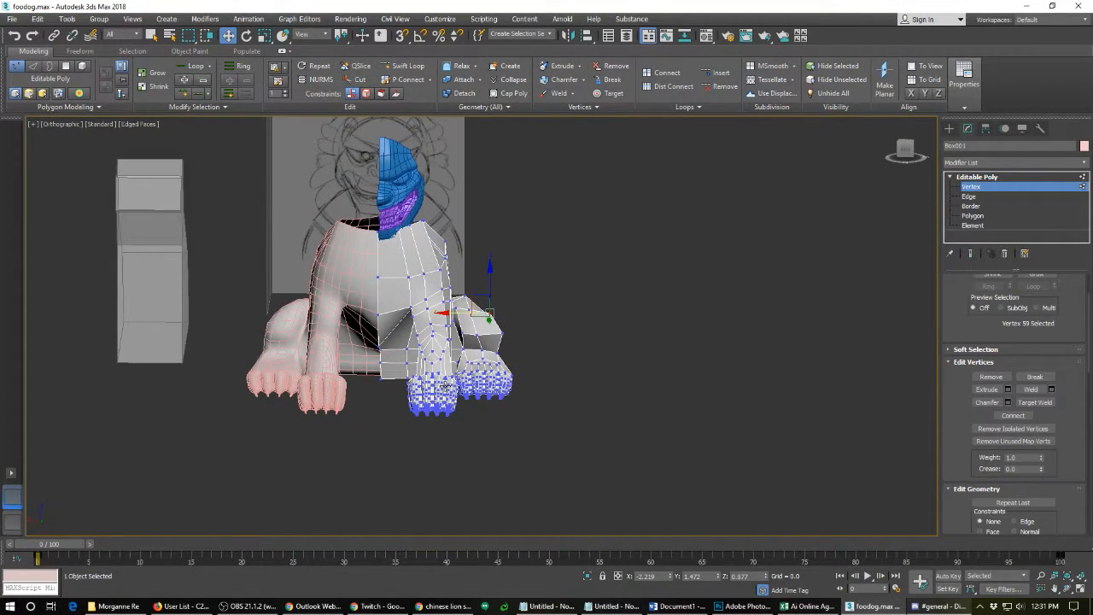
pyautogui.scroll(2, 443, 387)
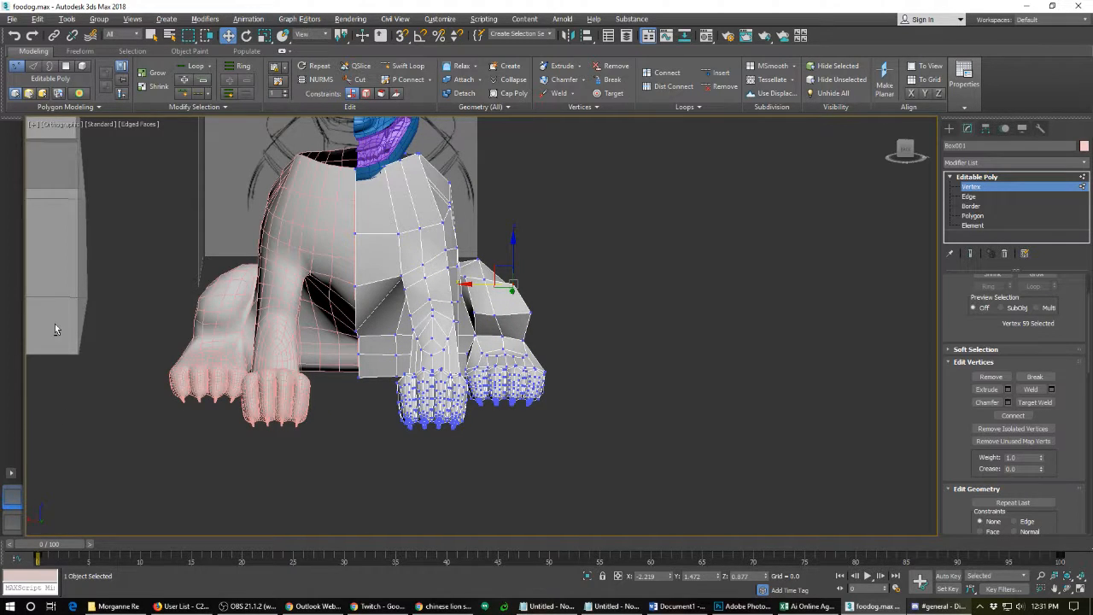
pyautogui.keyDown('alt'); pyautogui.moveTo(352, 318); pyautogui.dragTo(313, 352, button='middle'); pyautogui.keyUp('alt')
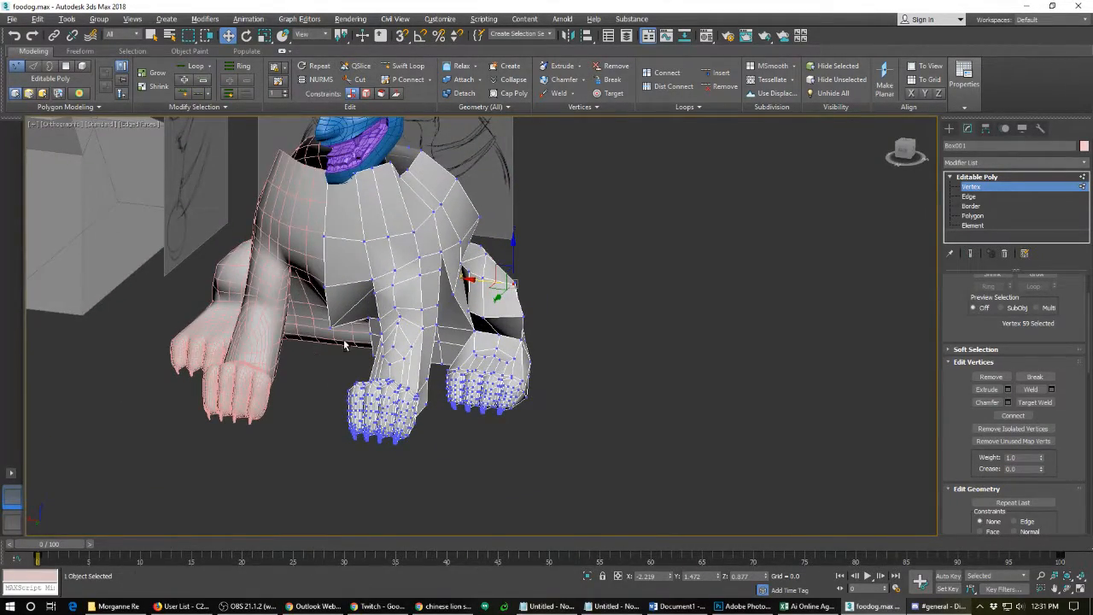
pyautogui.scroll(5, 474, 311)
pyautogui.scroll(2, 471, 313)
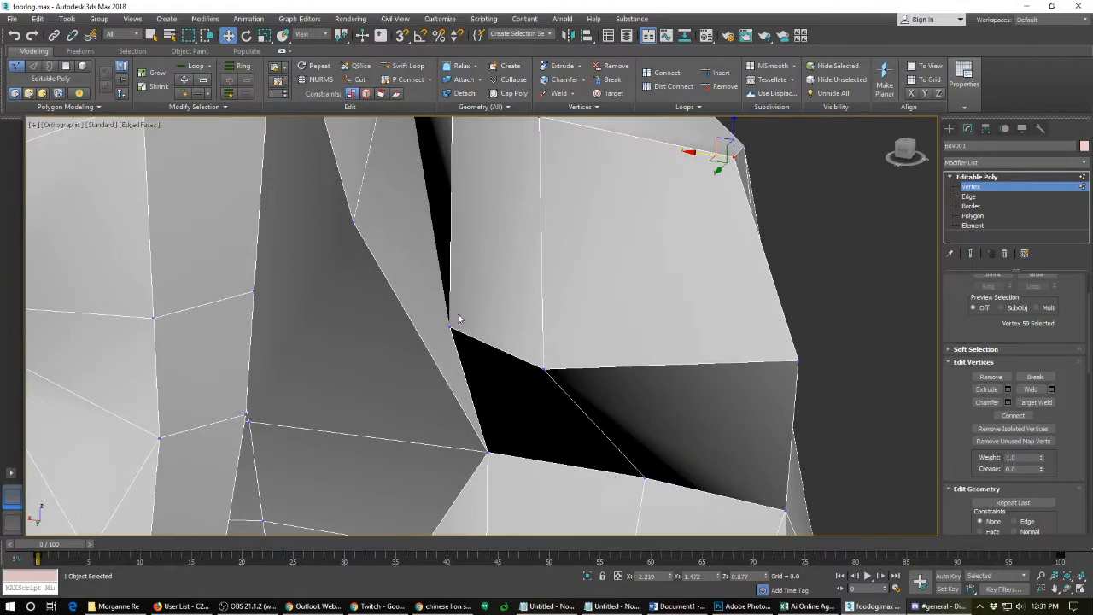
pyautogui.moveTo(431, 340)
pyautogui.keyDown('alt'); pyautogui.mouseDown(button='middle')
pyautogui.moveTo(391, 307)
pyautogui.moveTo(444, 313)
pyautogui.moveTo(437, 324)
pyautogui.mouseUp(button='middle'); pyautogui.keyUp('alt')
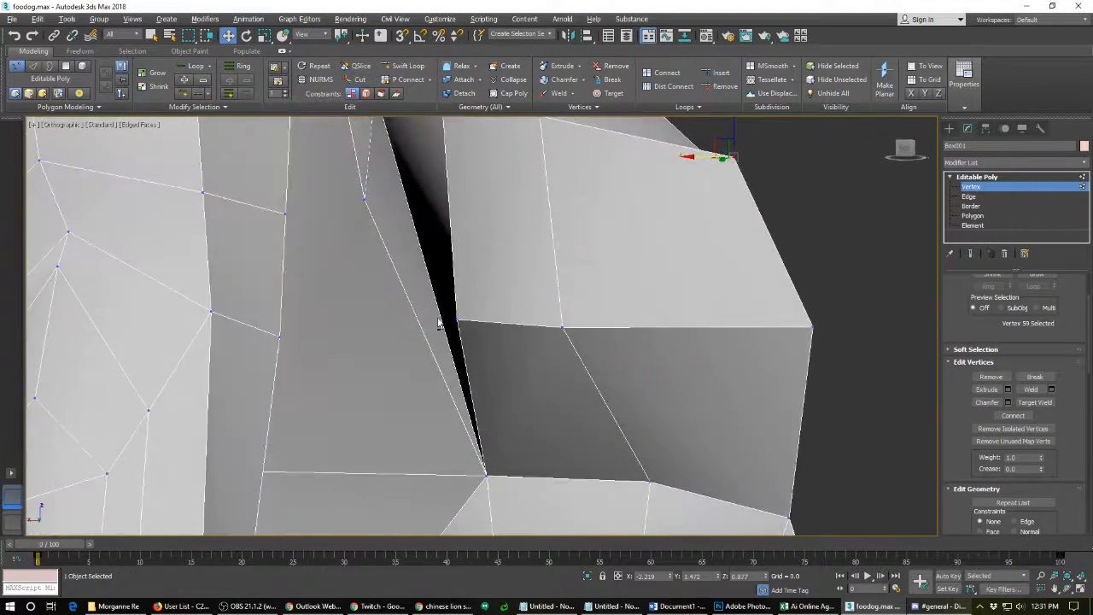
pyautogui.press('4')
pyautogui.click(426, 211)
pyautogui.keyDown('ctrl'); pyautogui.click(398, 213); pyautogui.keyUp('ctrl')
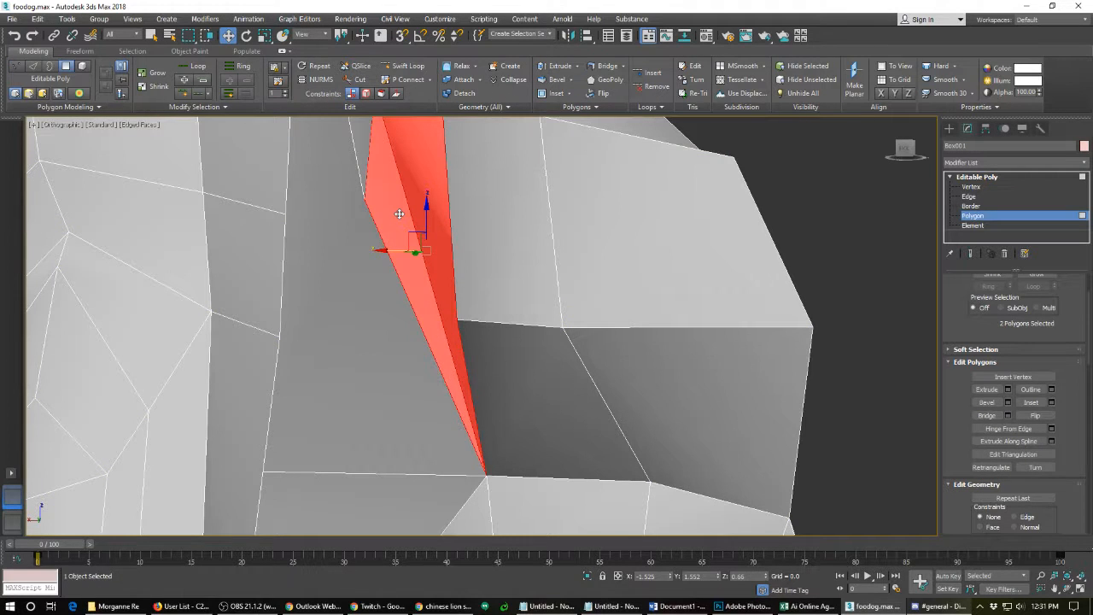
pyautogui.press('Delete')
# - Cut a new edge across the flank, starting from the corner vertex of the gap beside the hind leg
pyautogui.scroll(-5, 395, 249)
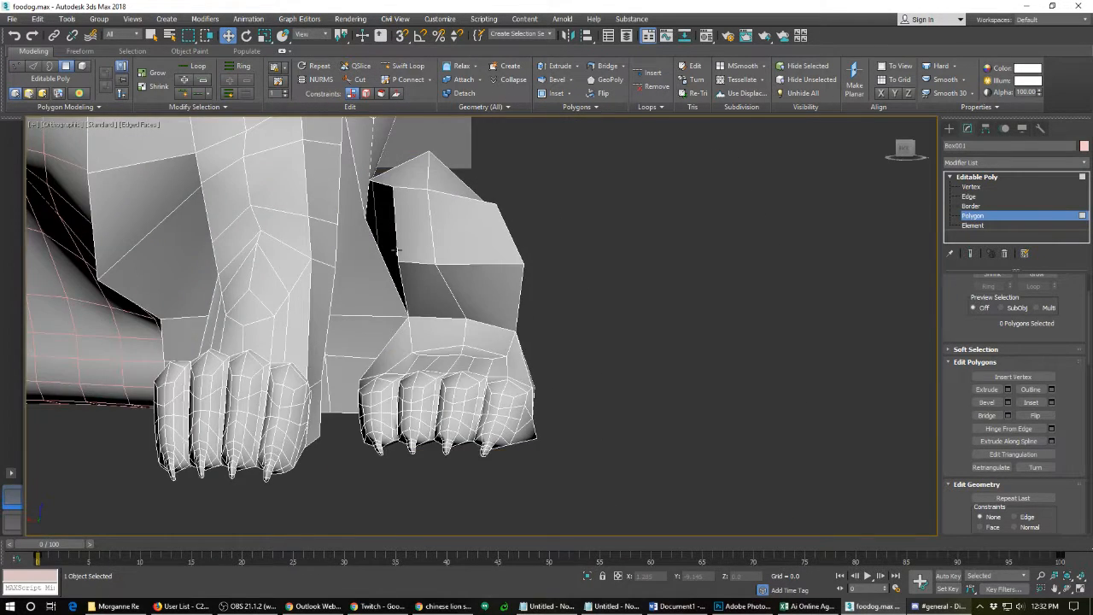
pyautogui.scroll(4, 396, 249)
pyautogui.keyDown('alt'); pyautogui.moveTo(393, 237); pyautogui.dragTo(392, 339, button='middle'); pyautogui.keyUp('alt')
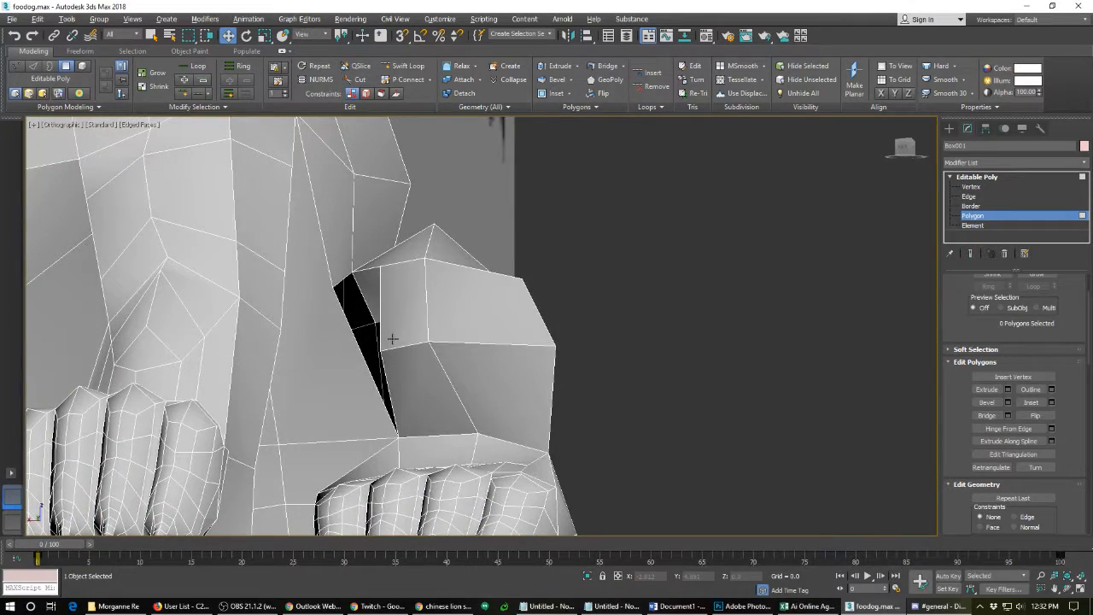
pyautogui.click(384, 352)
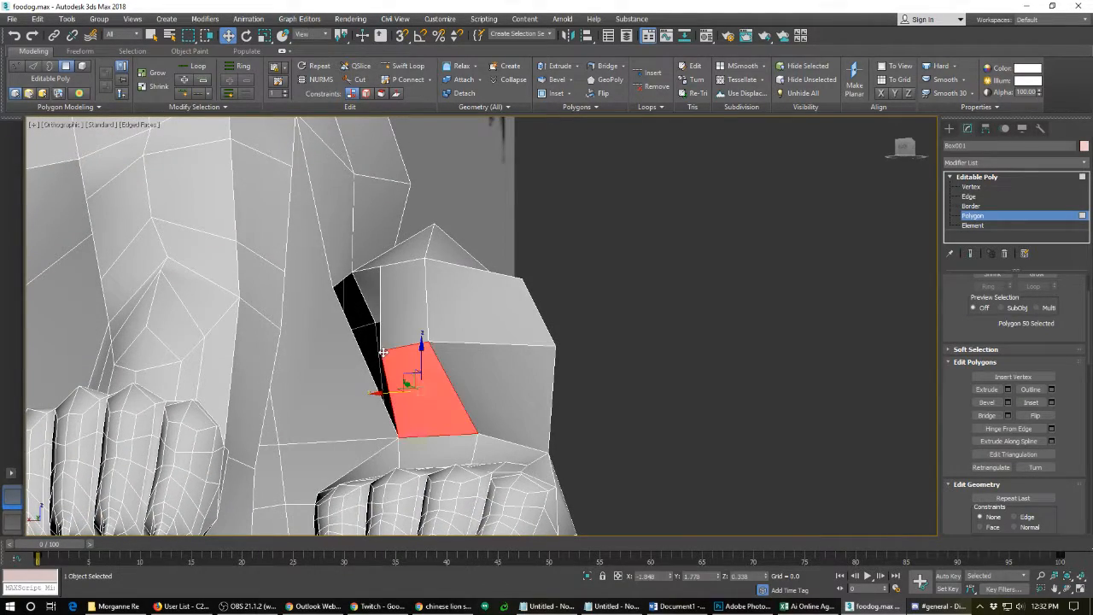
pyautogui.keyDown('alt'); pyautogui.moveTo(360, 337); pyautogui.dragTo(331, 312, button='middle'); pyautogui.keyUp('alt')
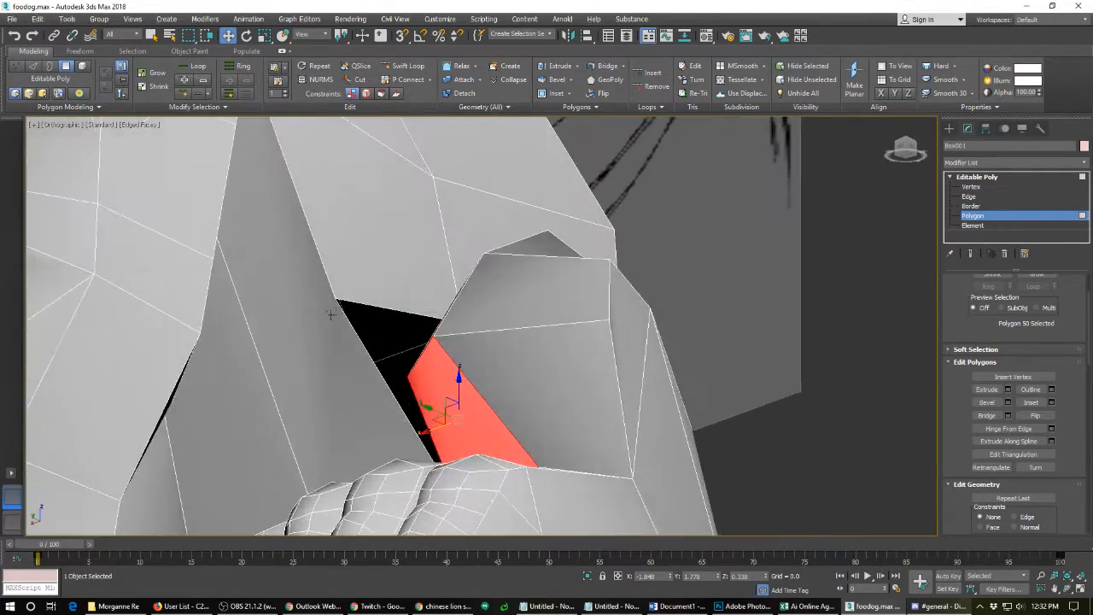
pyautogui.rightClick(330, 309)
pyautogui.click(304, 207)
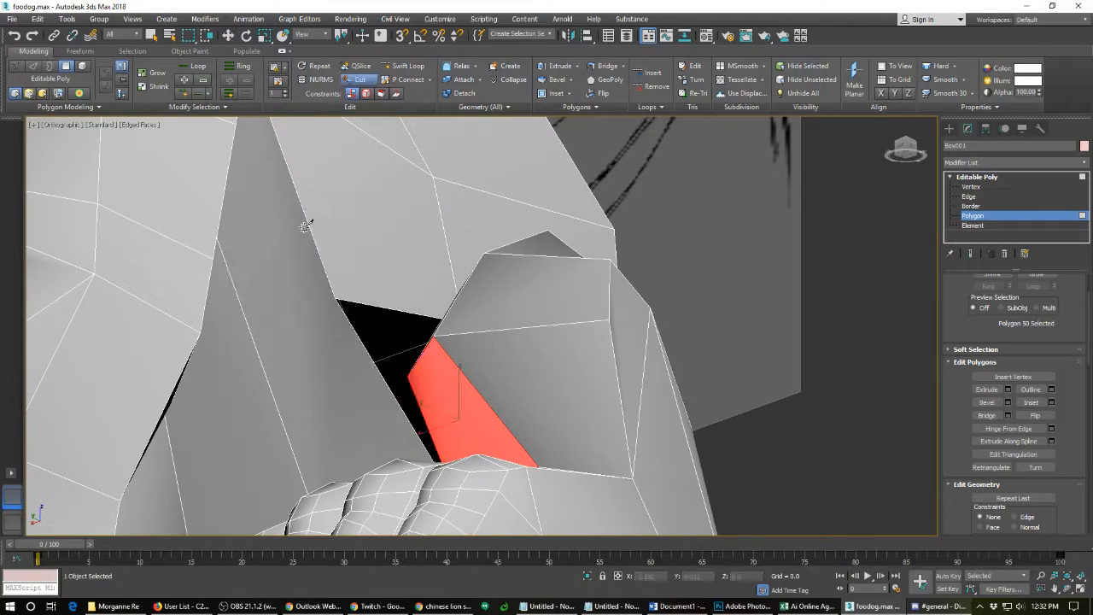
pyautogui.click(336, 299)
# - Continue the cut across the belly from the vertex behind the front leg to the body's midline
pyautogui.keyDown('alt'); pyautogui.moveTo(310, 353); pyautogui.dragTo(500, 317, button='middle'); pyautogui.keyUp('alt')
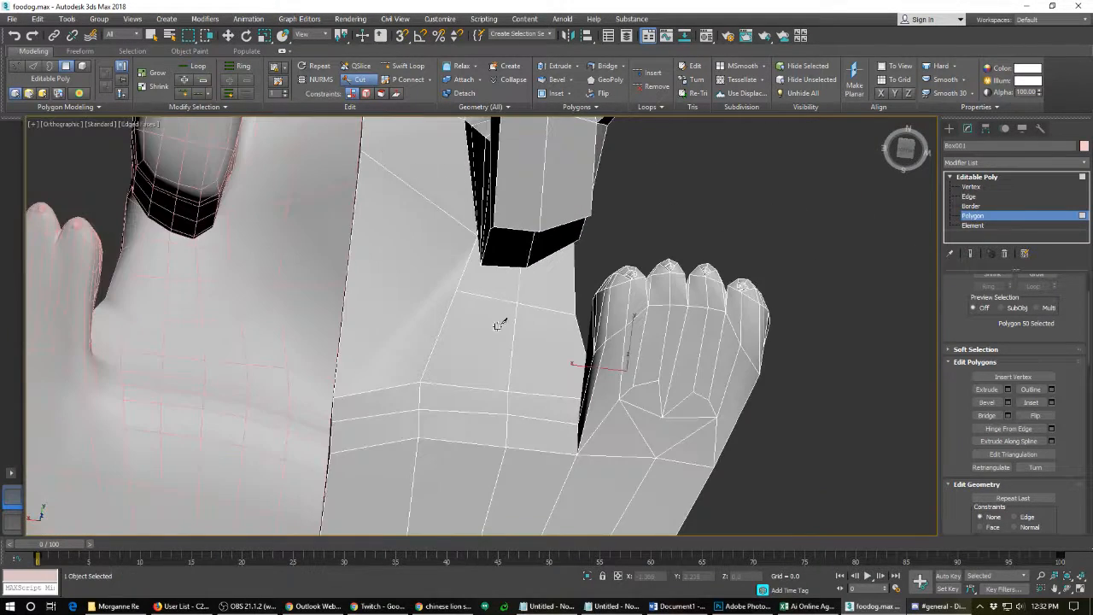
pyautogui.click(457, 288)
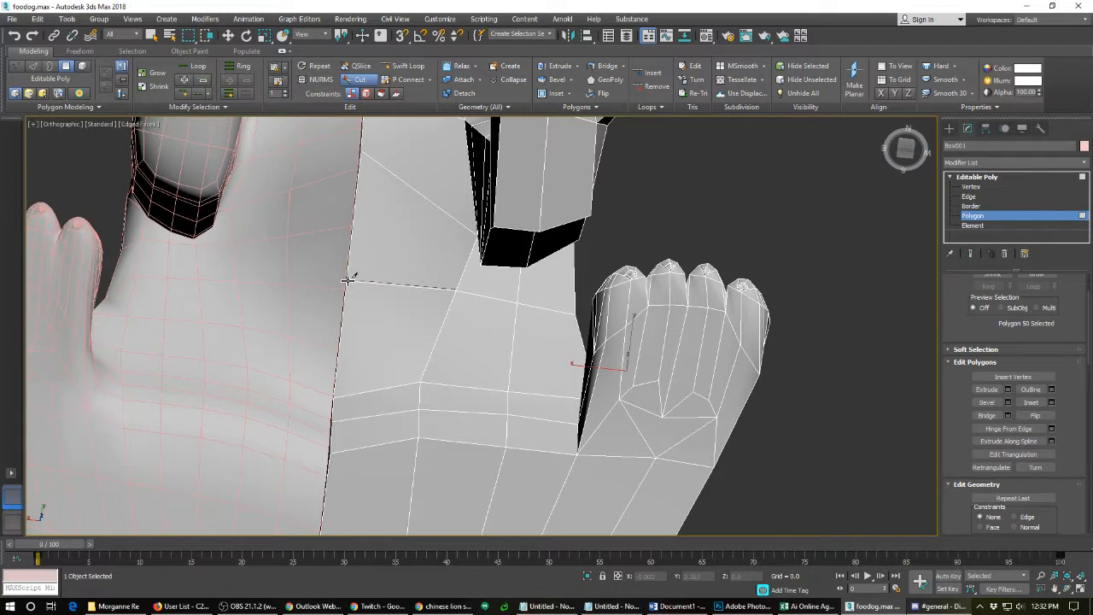
pyautogui.click(362, 153)
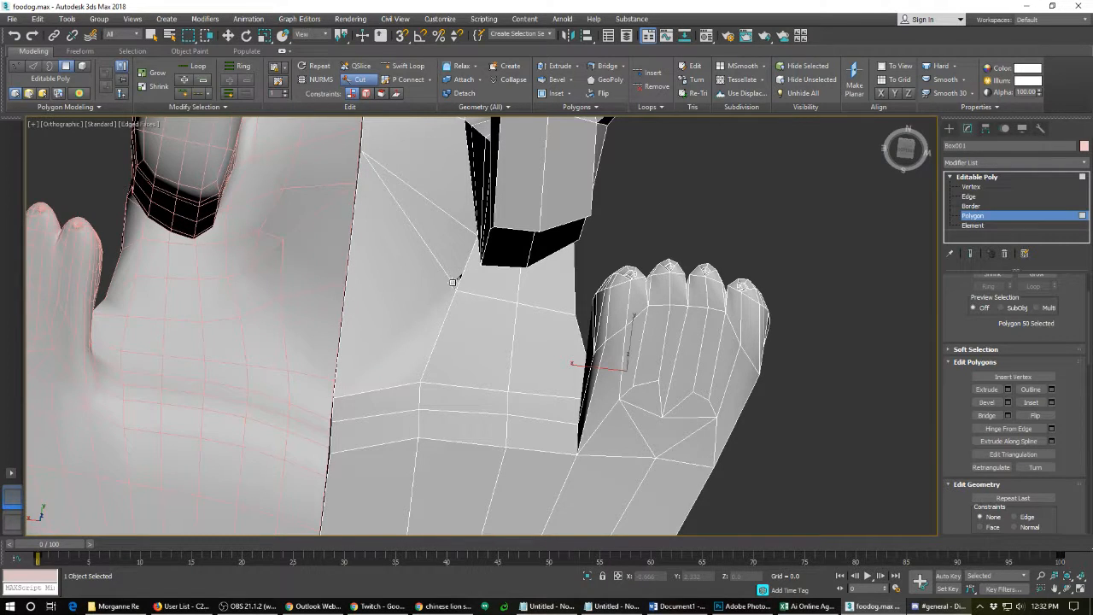
pyautogui.click(454, 282)
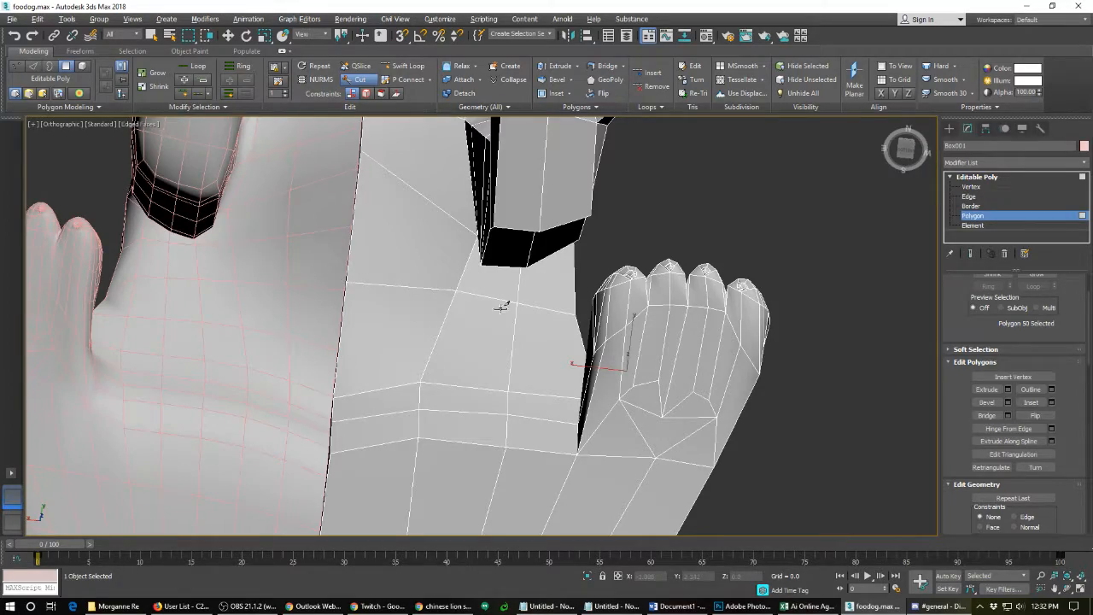
# - Collapse the flank's corner vertex and the hind knee's lower inner vertex into one across the gap
pyautogui.keyDown('alt'); pyautogui.moveTo(500, 302); pyautogui.dragTo(461, 395, button='middle'); pyautogui.keyUp('alt')
pyautogui.scroll(5, 501, 378)
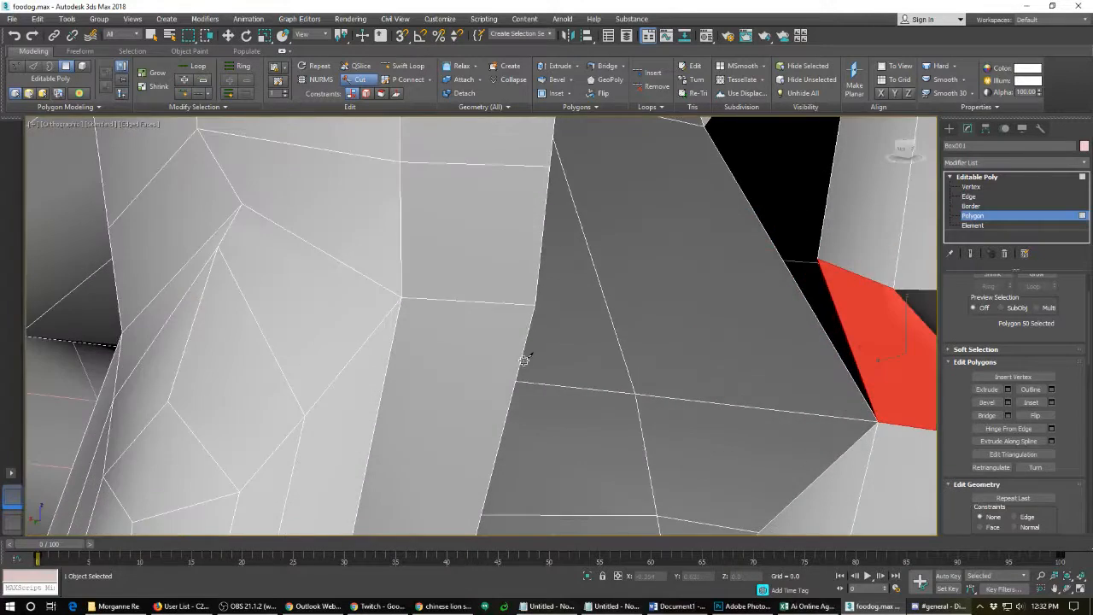
pyautogui.scroll(-3, 522, 359)
pyautogui.press('1')
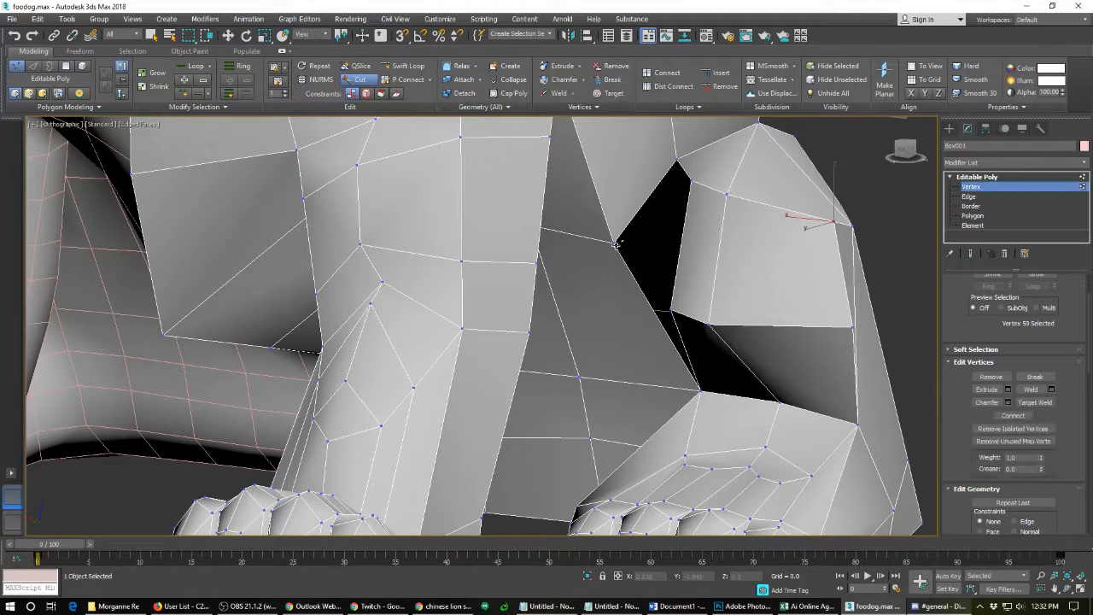
pyautogui.click(612, 243)
pyautogui.keyDown('ctrl'); pyautogui.click(670, 311); pyautogui.keyUp('ctrl')
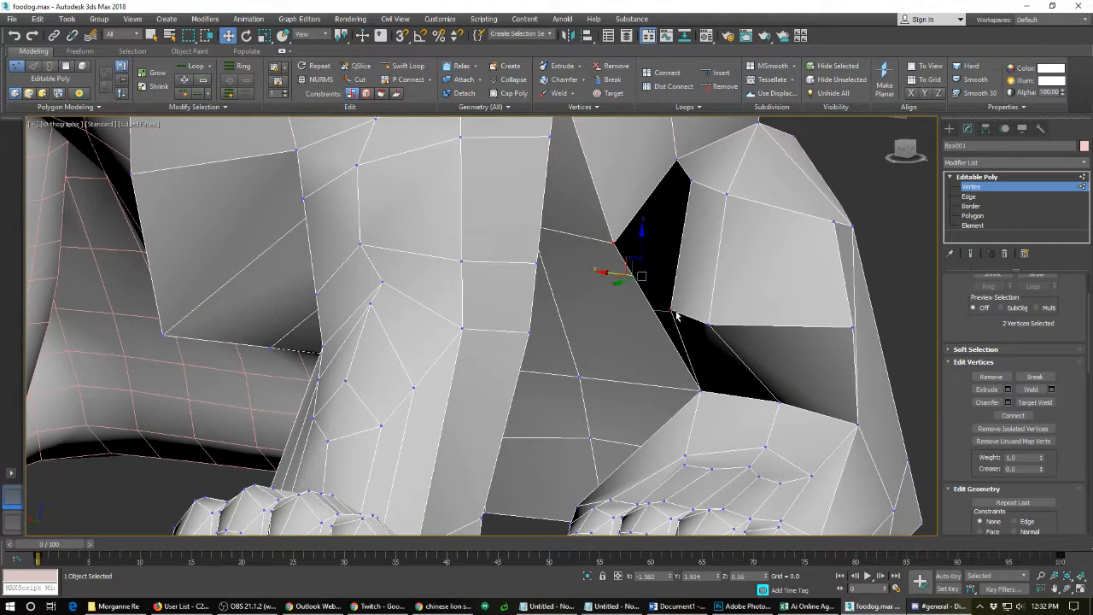
pyautogui.hotkey('ctrl', 'alt', 'c')
pyautogui.keyDown('alt'); pyautogui.moveTo(688, 219); pyautogui.dragTo(574, 388, button='middle'); pyautogui.keyUp('alt')
pyautogui.scroll(-5, 563, 358)
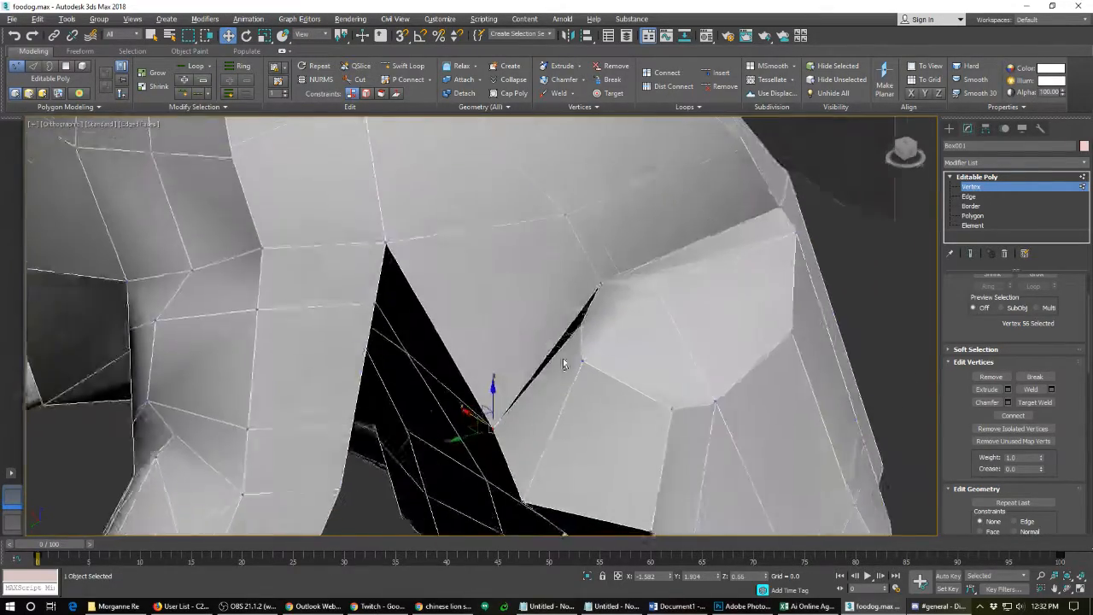
pyautogui.scroll(5, 555, 345)
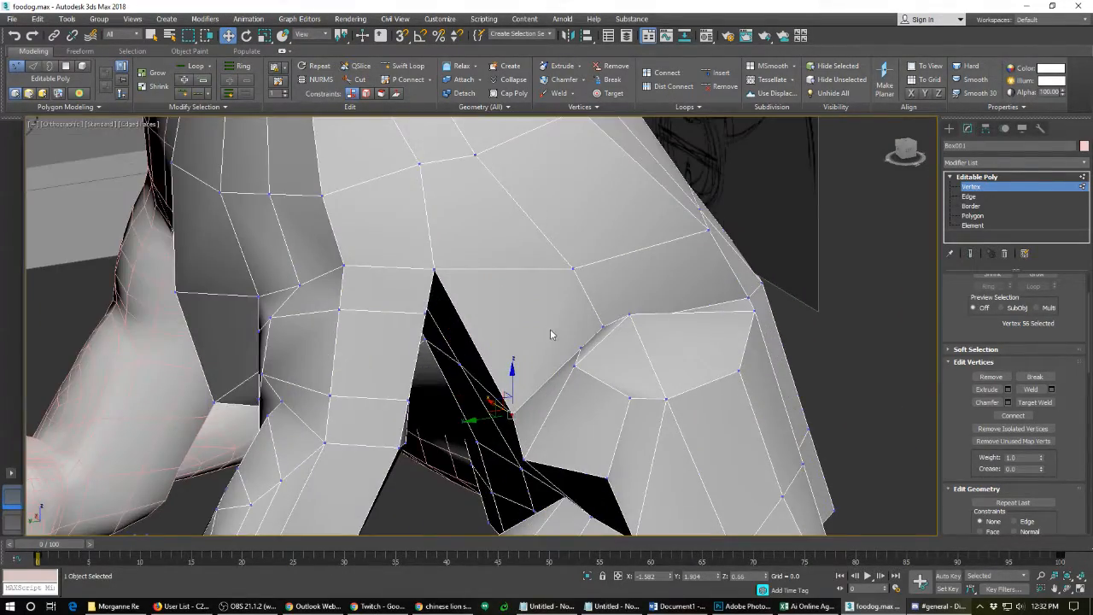
# - Insert a new edge loop running down the body's flank between the front leg and the hind leg
pyautogui.click(404, 65)
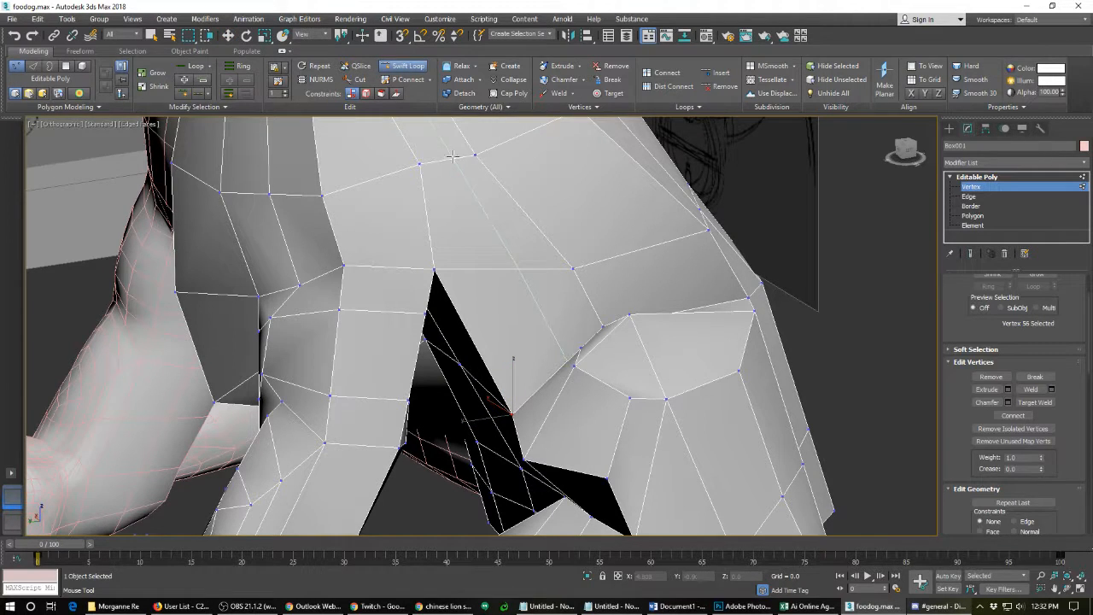
pyautogui.click(452, 158)
pyautogui.press('w')
pyautogui.keyDown('alt'); pyautogui.moveTo(538, 335); pyautogui.dragTo(571, 354, button='middle'); pyautogui.keyUp('alt')
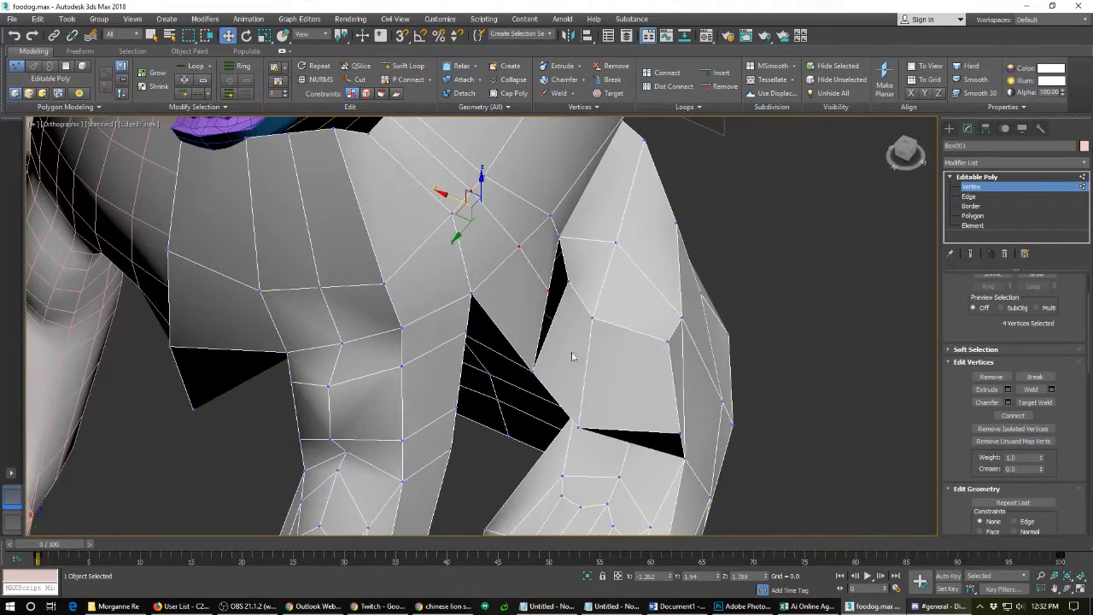
# - Collapse the new flank loop's lowest vertex and the facing hind-leg vertex into one to close the narrow gap
pyautogui.rightClick(555, 302)
pyautogui.click(563, 313)
pyautogui.click(570, 280)
pyautogui.keyDown('ctrl'); pyautogui.click(549, 290); pyautogui.keyUp('ctrl')
pyautogui.hotkey('ctrl', 'alt', 'c')
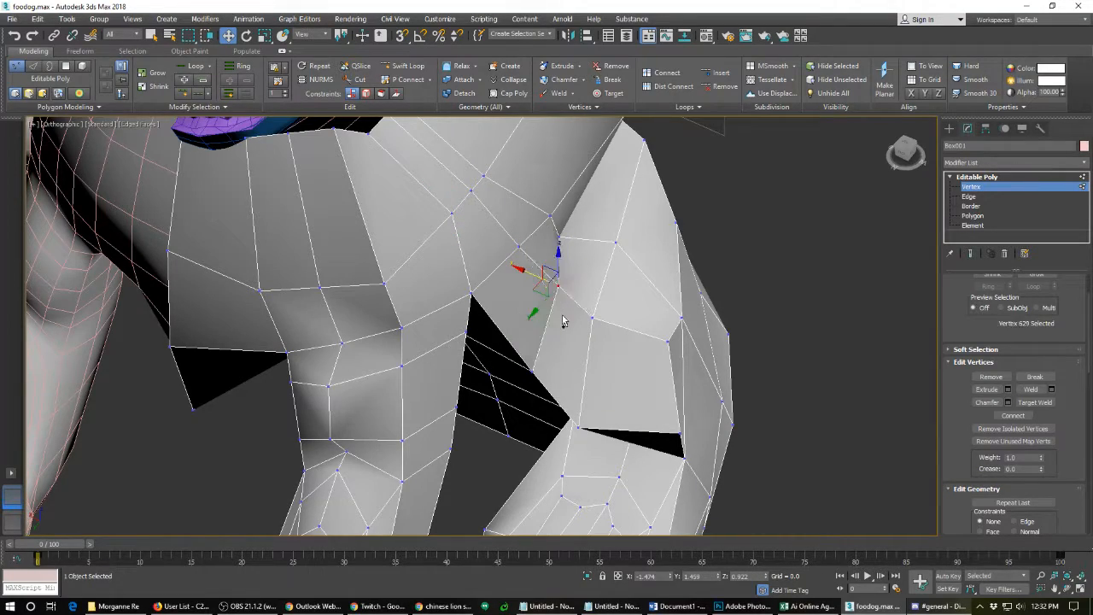
# - Move all the hind leg and hind paw vertices inward, closer to the body's midline
pyautogui.scroll(-7, 561, 315)
pyautogui.keyDown('alt'); pyautogui.moveTo(561, 310); pyautogui.dragTo(602, 292, button='middle'); pyautogui.keyUp('alt')
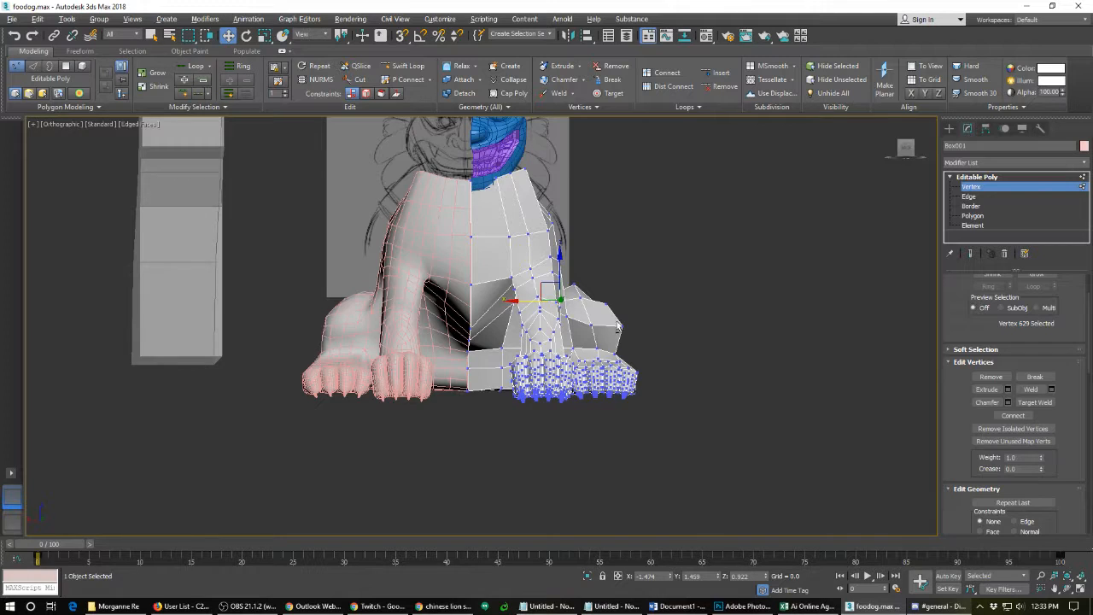
pyautogui.keyDown('alt'); pyautogui.moveTo(617, 324); pyautogui.dragTo(606, 266, button='middle'); pyautogui.keyUp('alt')
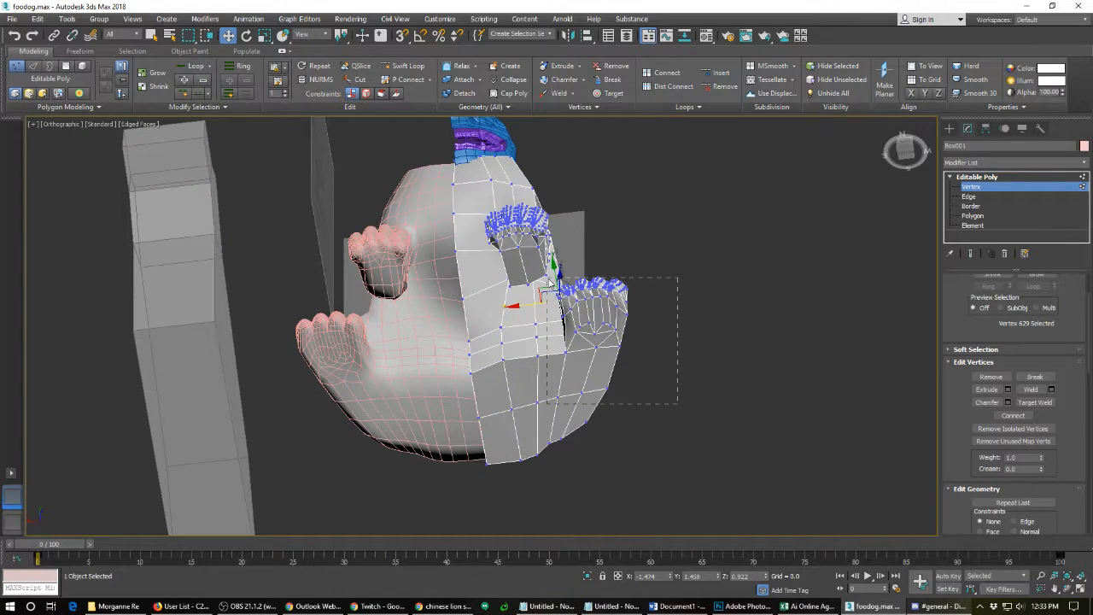
pyautogui.moveTo(548, 283); pyautogui.dragTo(541, 298)
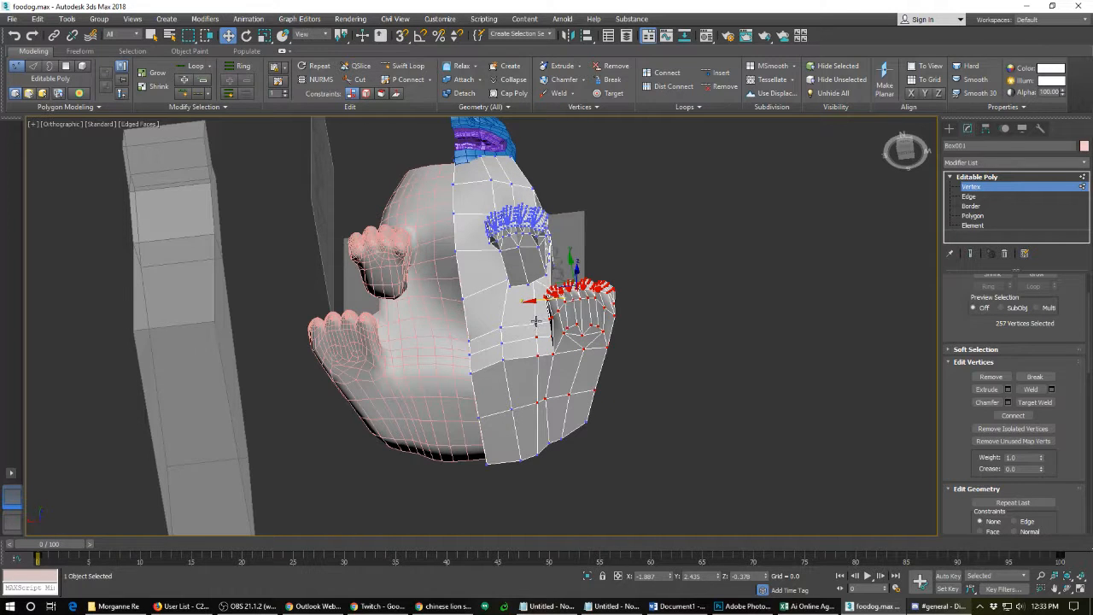
pyautogui.moveTo(548, 298); pyautogui.dragTo(544, 297)
pyautogui.keyDown('alt'); pyautogui.moveTo(617, 340); pyautogui.dragTo(457, 409, button='middle'); pyautogui.keyUp('alt')
pyautogui.hotkey('ctrl', 'z')
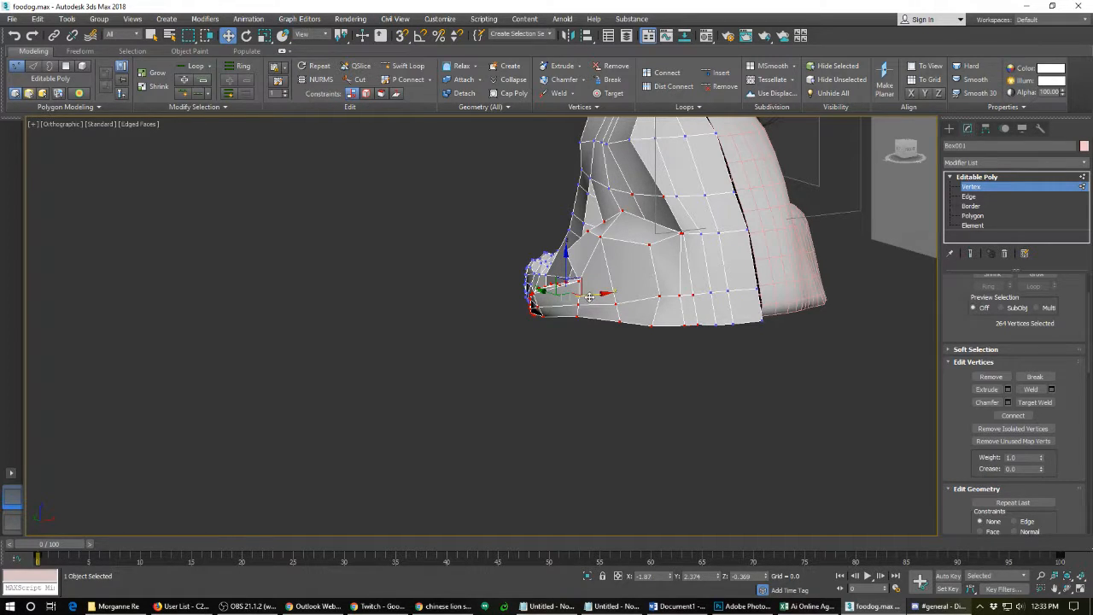
pyautogui.moveTo(589, 297); pyautogui.dragTo(595, 297)
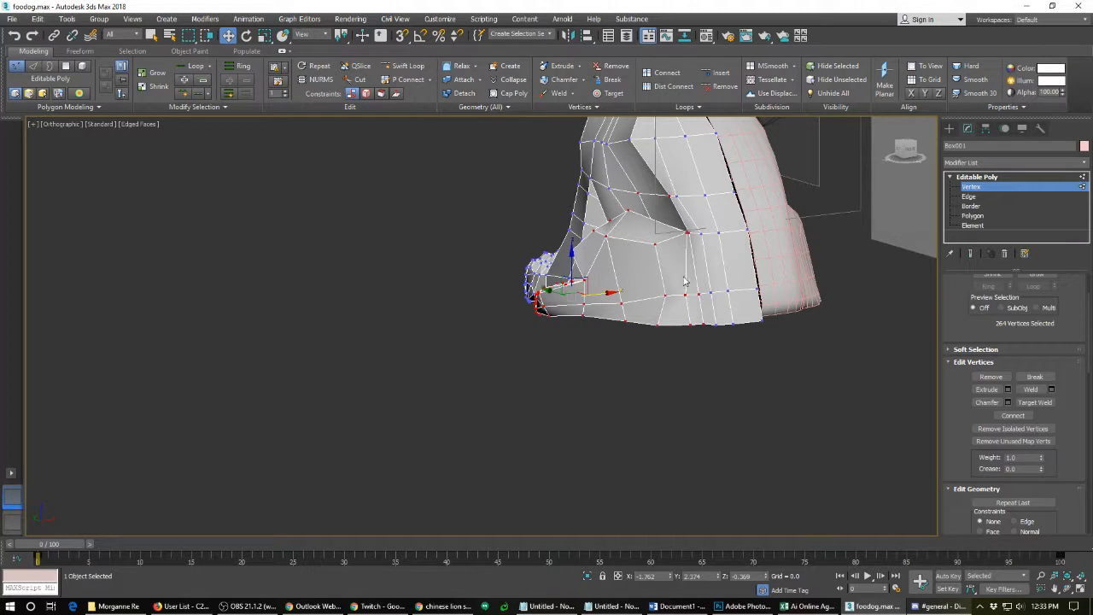
# - Move the rump vertex at the rear junction with the hind leg slightly outward from the midline
pyautogui.click(685, 231)
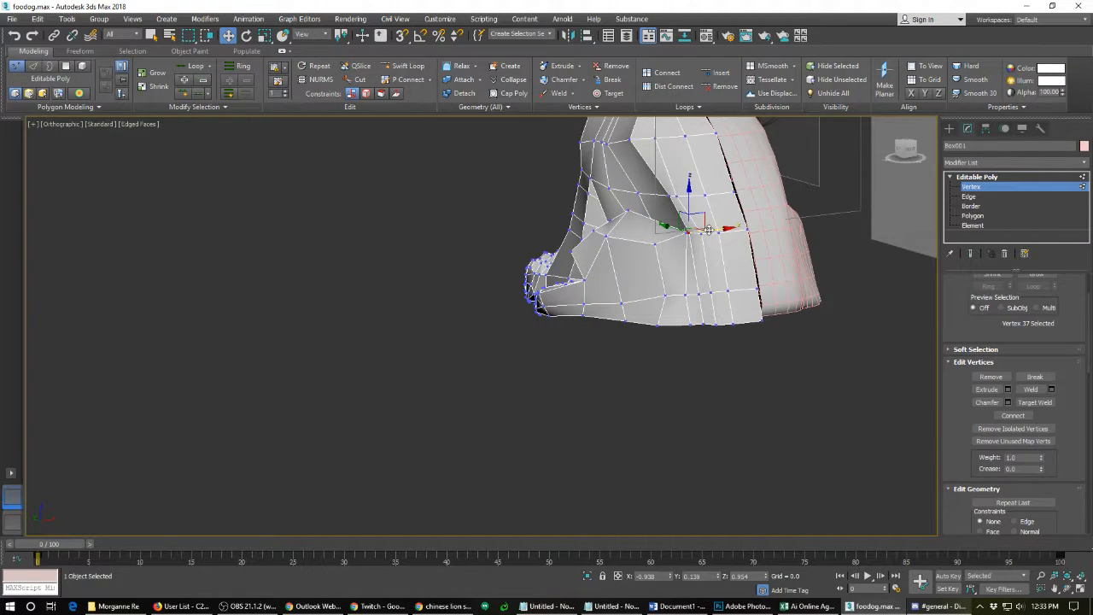
pyautogui.moveTo(709, 229); pyautogui.dragTo(700, 231)
pyautogui.click(684, 236)
# - Select the seam edges running from the flank down between body and hind leg to the base, and set their crease to 1.0
pyautogui.scroll(-4, 559, 279)
pyautogui.keyDown('alt'); pyautogui.moveTo(560, 278); pyautogui.dragTo(741, 299, button='middle'); pyautogui.keyUp('alt')
pyautogui.scroll(4, 657, 300)
pyautogui.keyDown('alt'); pyautogui.moveTo(577, 333); pyautogui.dragTo(484, 290, button='middle'); pyautogui.keyUp('alt')
pyautogui.scroll(4, 483, 290)
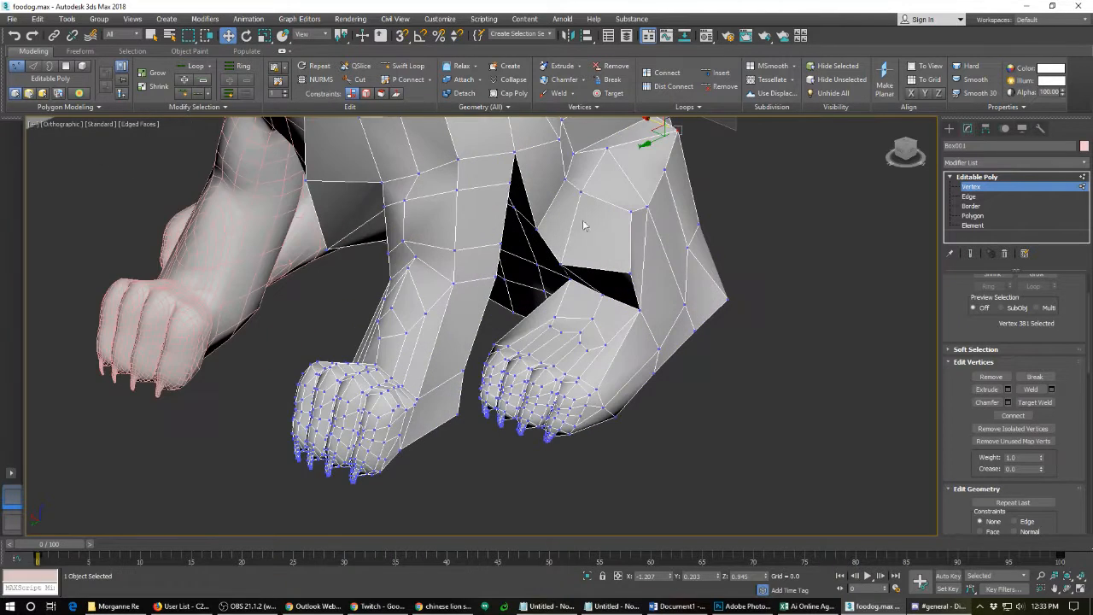
pyautogui.click(565, 177)
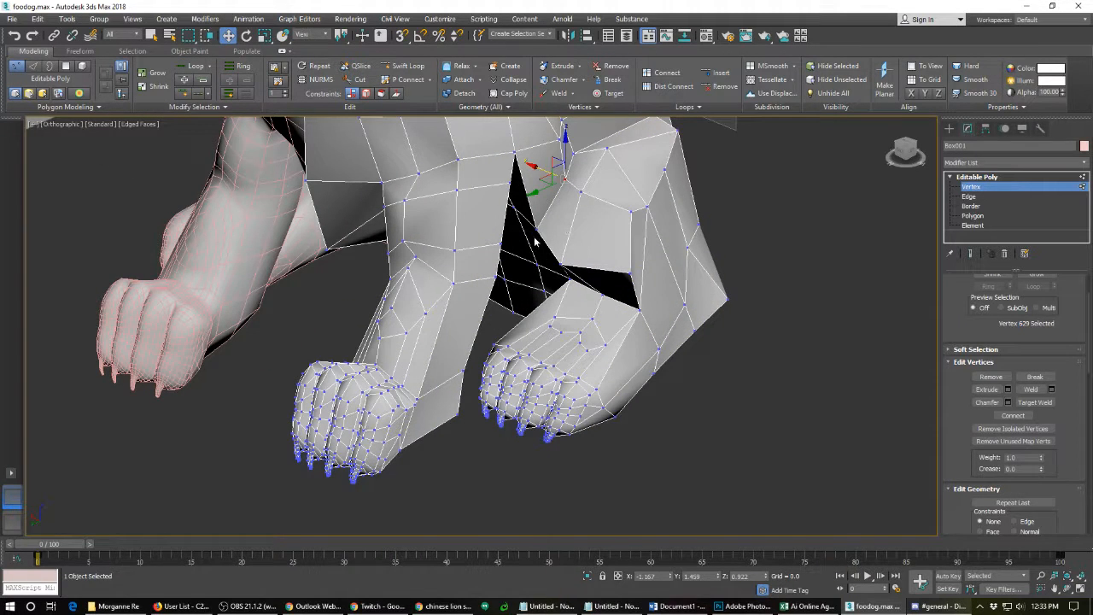
pyautogui.press('2')
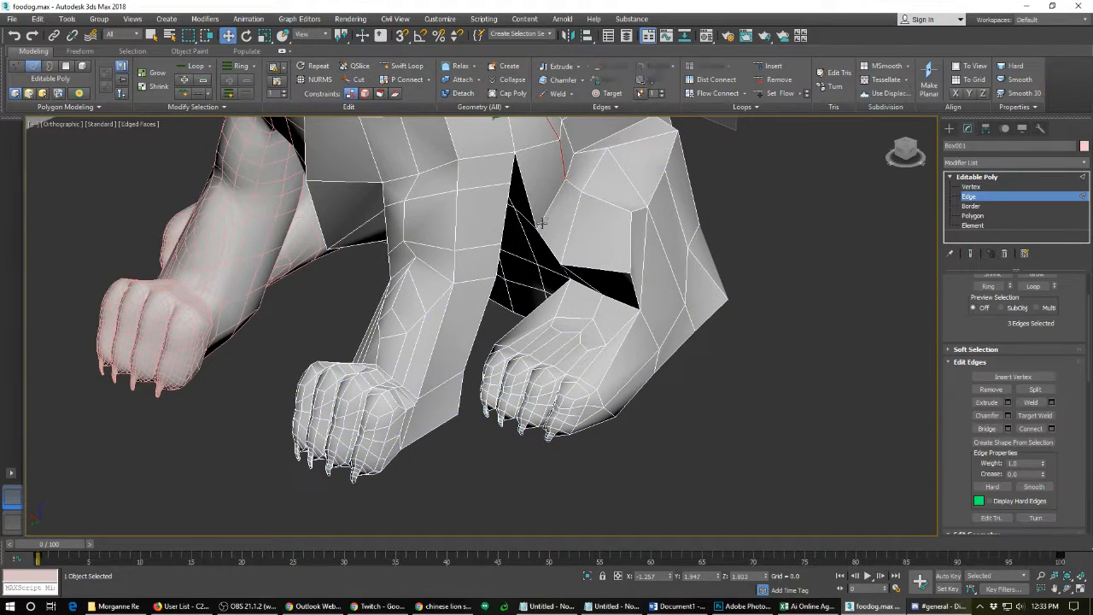
pyautogui.doubleClick(541, 219)
pyautogui.keyDown('alt'); pyautogui.moveTo(581, 270); pyautogui.dragTo(599, 232, button='middle'); pyautogui.keyUp('alt')
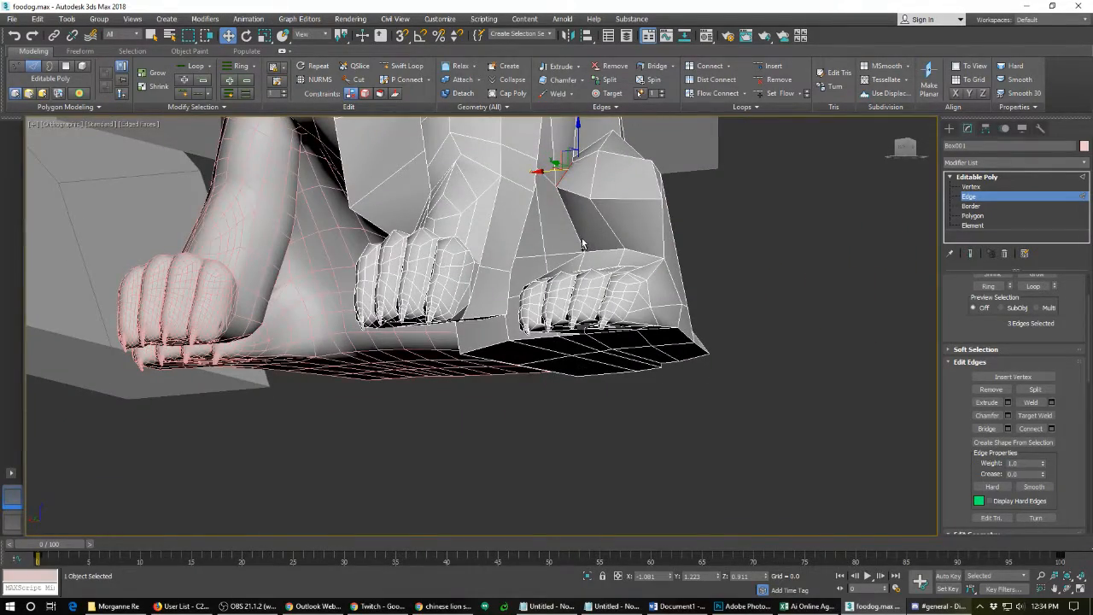
pyautogui.keyDown('ctrl'); pyautogui.click(580, 238); pyautogui.keyUp('ctrl')
pyautogui.keyDown('alt'); pyautogui.moveTo(569, 285); pyautogui.dragTo(655, 280, button='middle'); pyautogui.keyUp('alt')
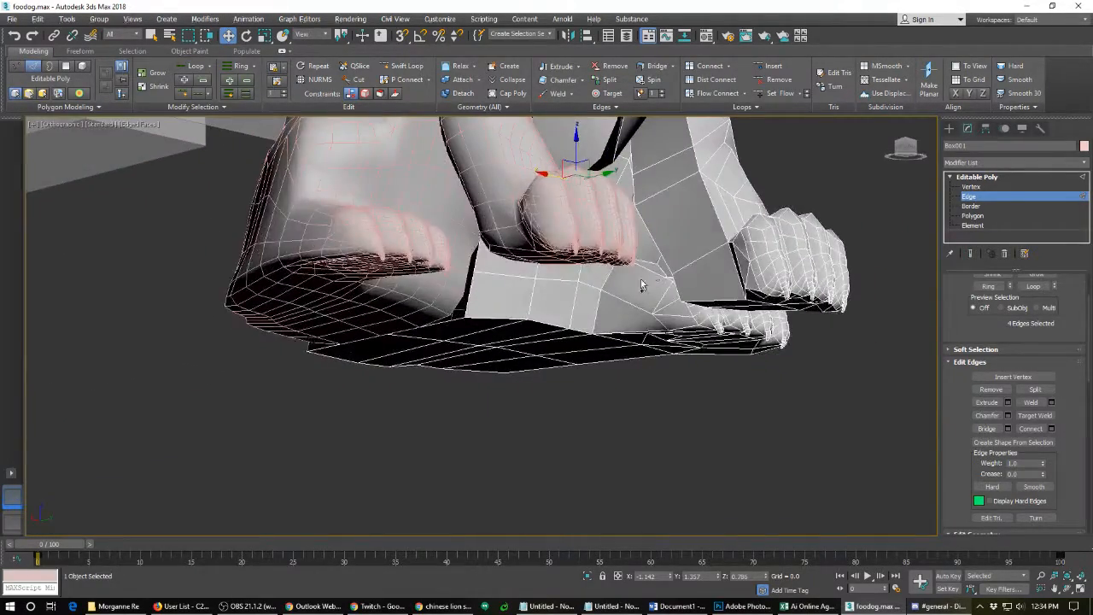
pyautogui.keyDown('ctrl'); pyautogui.click(606, 273); pyautogui.keyUp('ctrl')
pyautogui.keyDown('ctrl'); pyautogui.click(599, 305); pyautogui.keyUp('ctrl')
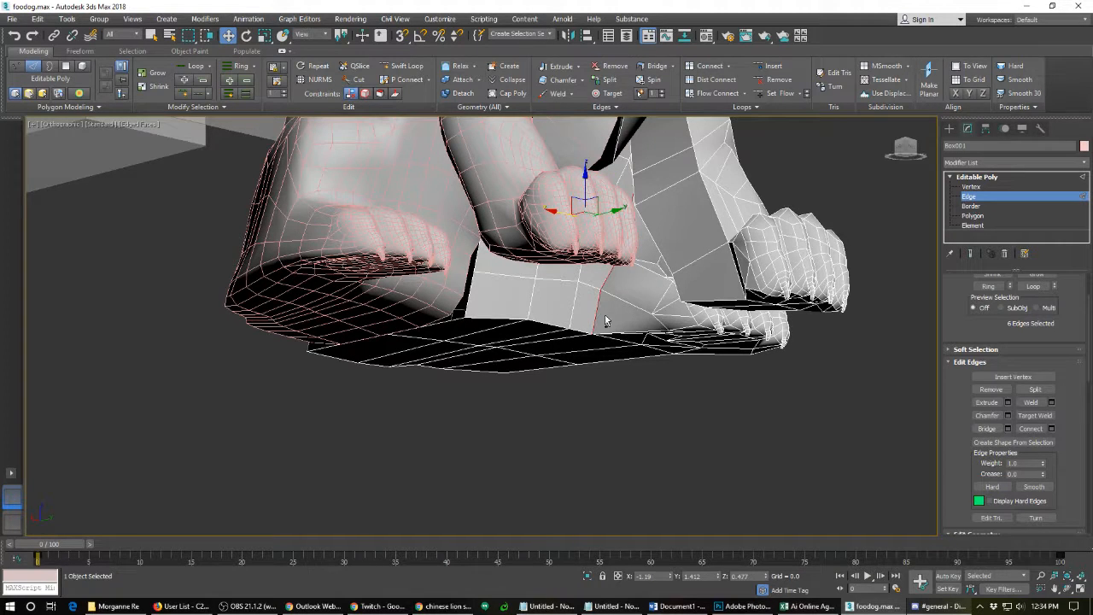
pyautogui.keyDown('alt'); pyautogui.moveTo(726, 293); pyautogui.dragTo(717, 328, button='middle'); pyautogui.keyUp('alt')
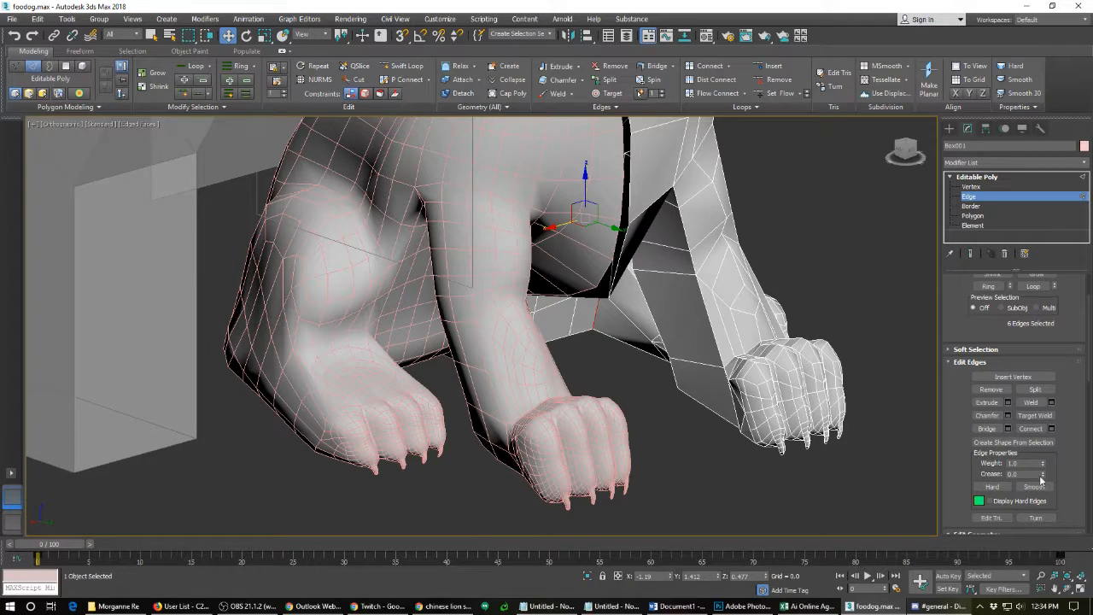
pyautogui.moveTo(1042, 476); pyautogui.dragTo(1009, 414)
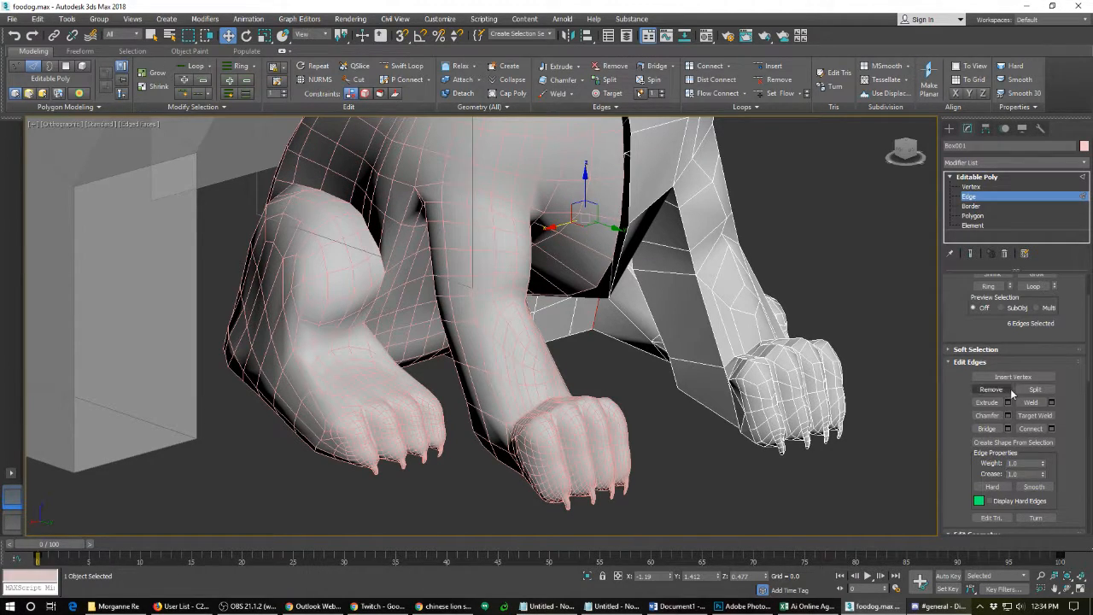
# - Clear the edge selection and examine the creased junction between the hind leg and body from several sides
pyautogui.keyDown('alt'); pyautogui.moveTo(520, 391); pyautogui.dragTo(452, 333, button='middle'); pyautogui.keyUp('alt')
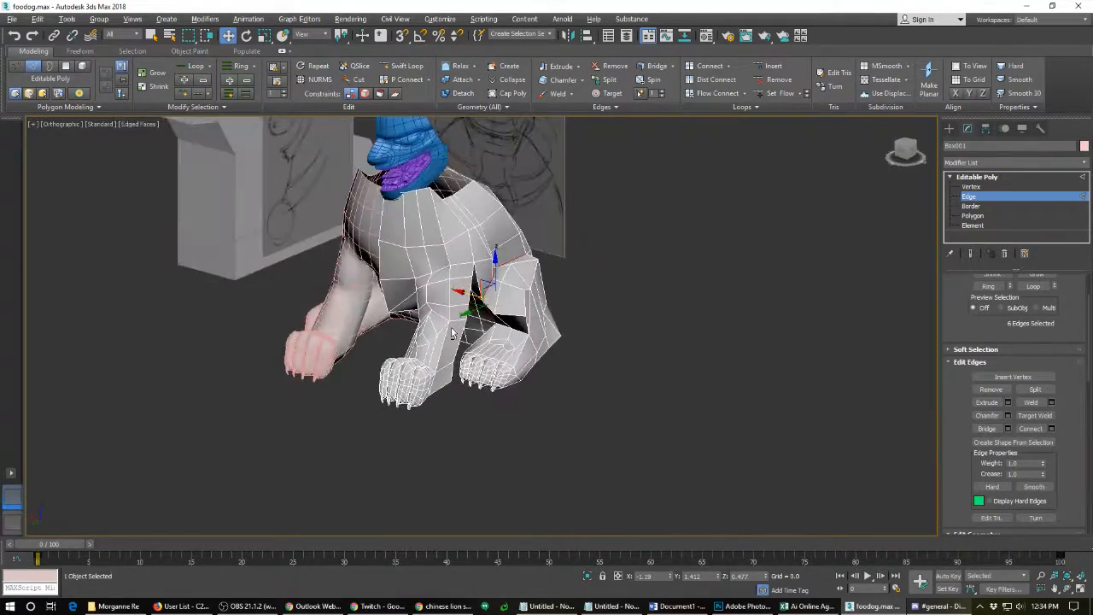
pyautogui.keyDown('alt'); pyautogui.moveTo(468, 255); pyautogui.dragTo(577, 312, button='middle'); pyautogui.keyUp('alt')
pyautogui.scroll(4, 500, 315)
pyautogui.click(734, 344)
pyautogui.scroll(-5, 482, 271)
pyautogui.scroll(8, 572, 312)
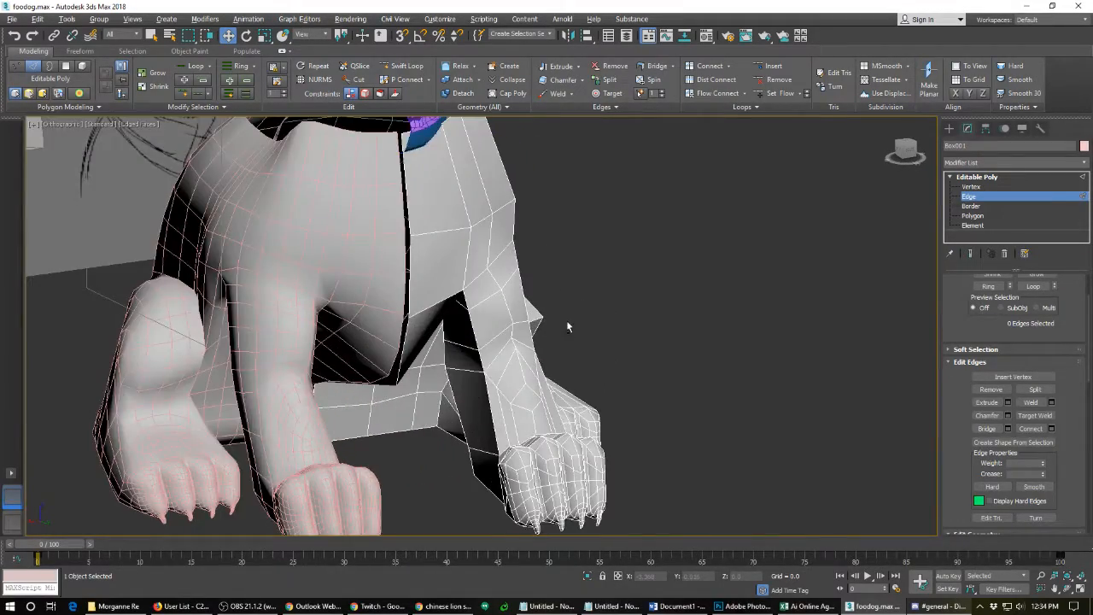
pyautogui.keyDown('alt'); pyautogui.moveTo(507, 330); pyautogui.dragTo(481, 322, button='middle'); pyautogui.keyUp('alt')
pyautogui.scroll(3, 470, 222)
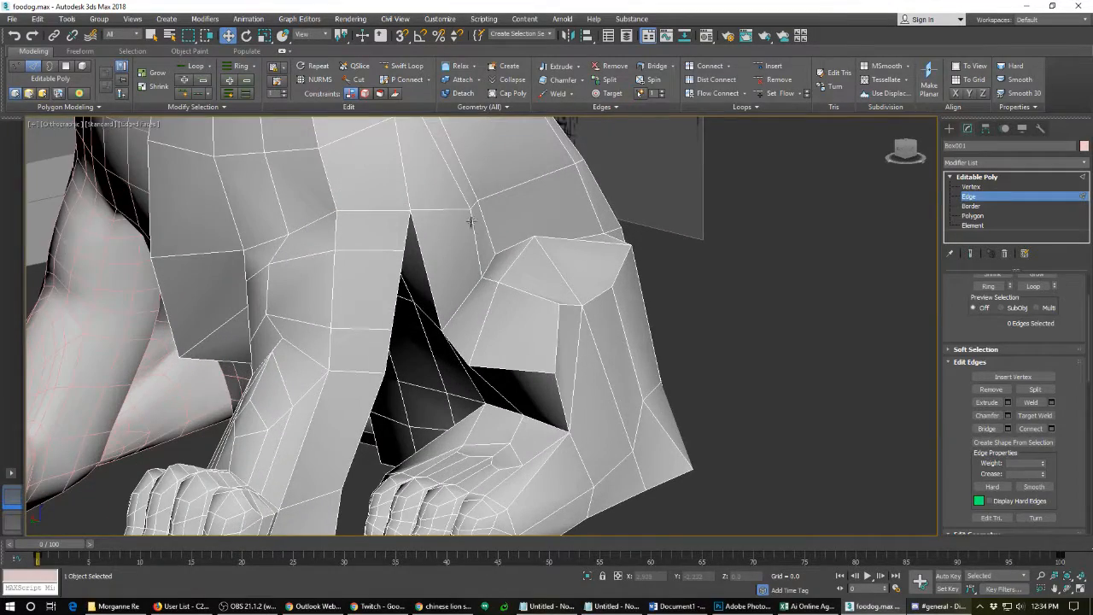
# - Move the short edge behind the top of the front leg, at the upper corner of the gap
pyautogui.keyDown('alt'); pyautogui.moveTo(411, 215); pyautogui.dragTo(407, 248, button='middle'); pyautogui.keyUp('alt')
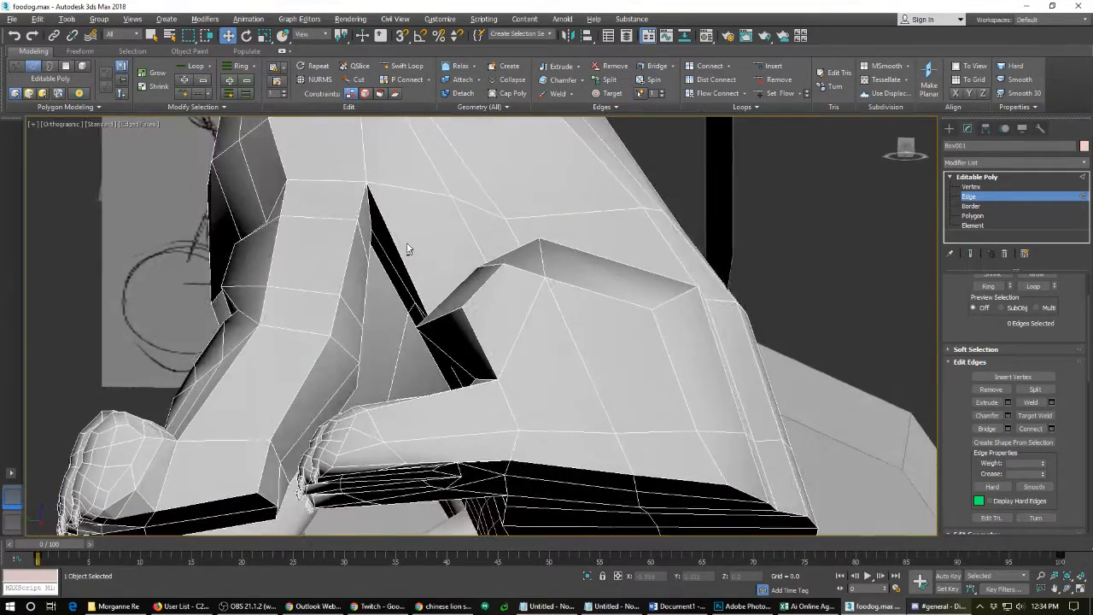
pyautogui.click(367, 204)
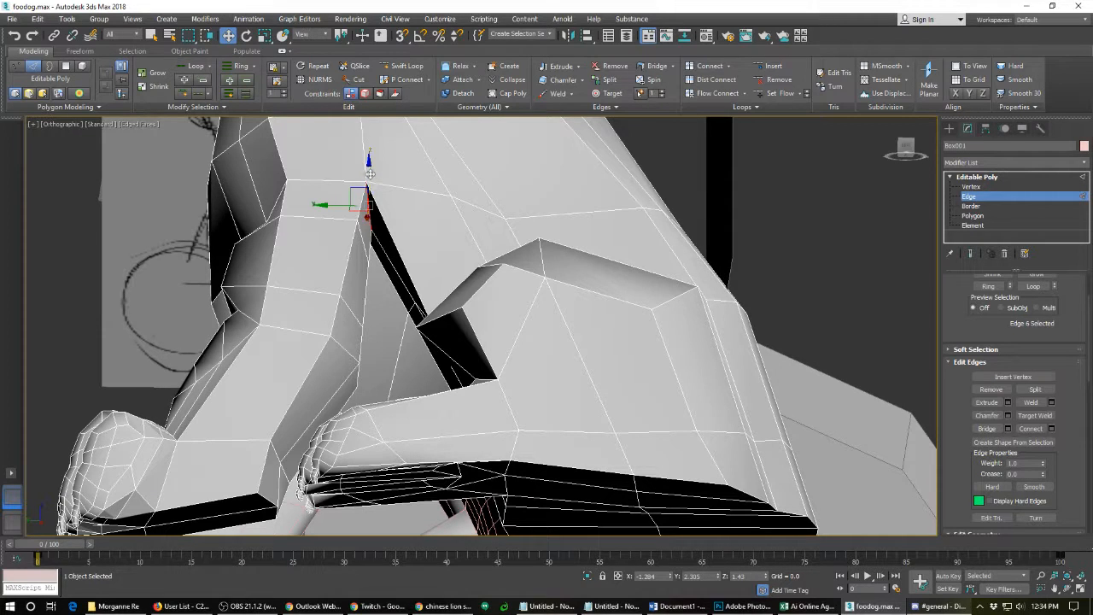
pyautogui.moveTo(369, 174); pyautogui.dragTo(342, 242)
# - Reposition the inner vertex behind the front leg, where the leg meets the belly
pyautogui.keyDown('alt'); pyautogui.moveTo(364, 298); pyautogui.dragTo(544, 240, button='middle'); pyautogui.keyUp('alt')
pyautogui.press('1')
pyautogui.scroll(2, 397, 183)
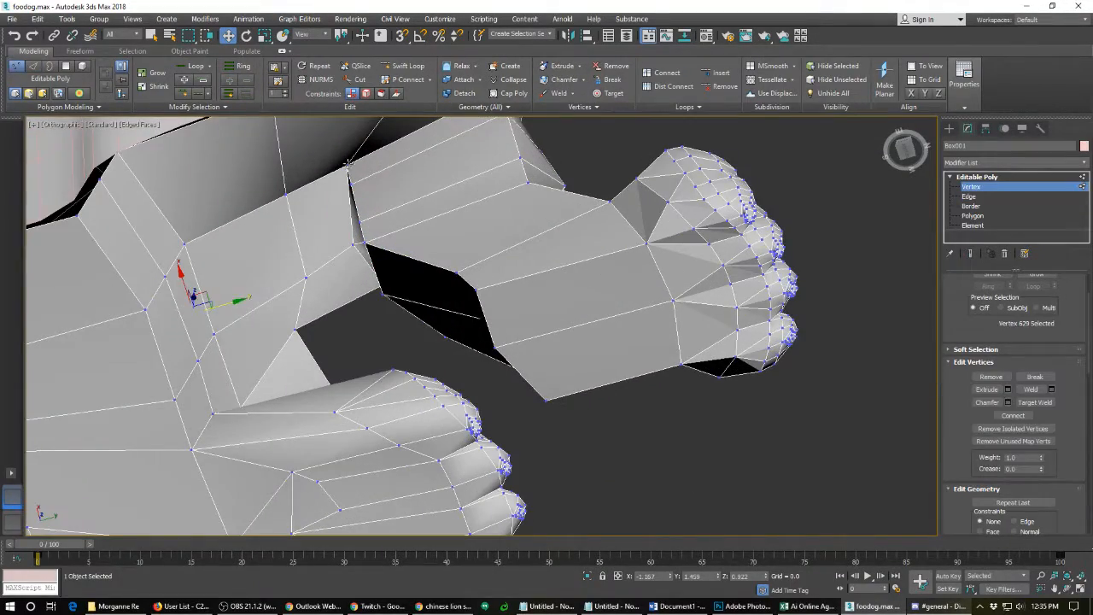
pyautogui.click(348, 162)
pyautogui.keyDown('alt'); pyautogui.moveTo(408, 187); pyautogui.dragTo(375, 259, button='middle'); pyautogui.keyUp('alt')
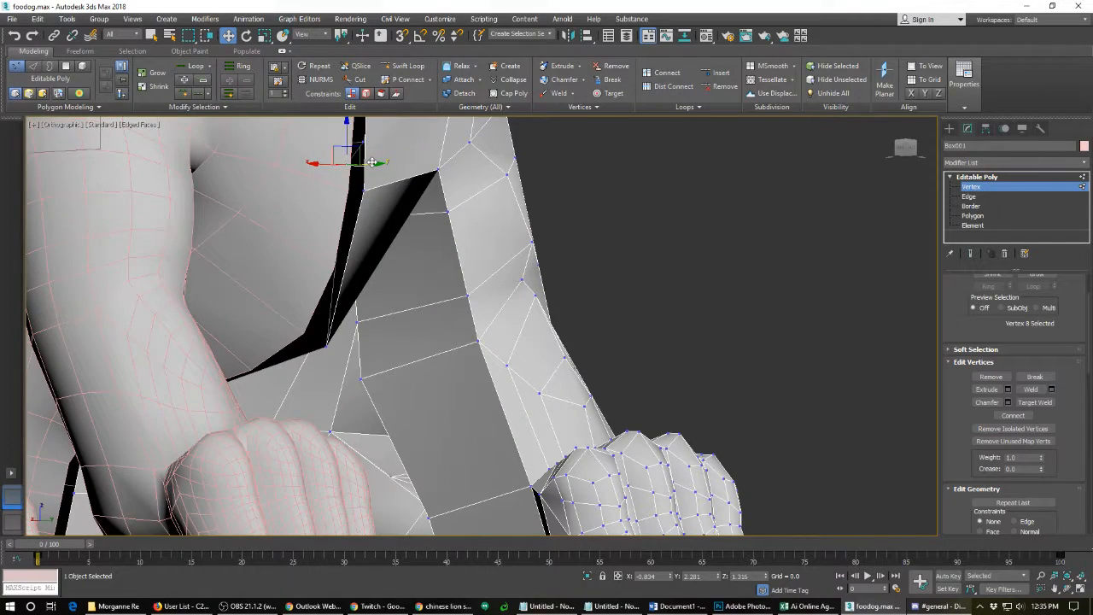
pyautogui.moveTo(369, 163); pyautogui.dragTo(341, 157)
pyautogui.keyDown('alt'); pyautogui.moveTo(398, 293); pyautogui.dragTo(443, 311, button='middle'); pyautogui.keyUp('alt')
pyautogui.scroll(-2, 422, 310)
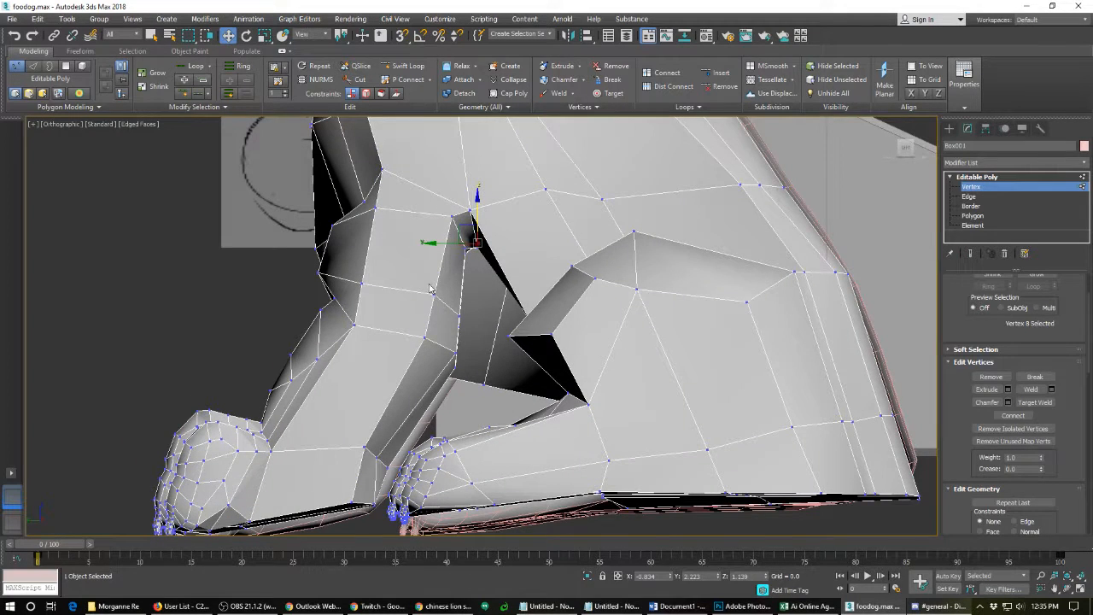
# - Shape the front leg's elbow by moving three rear vertices backward and the three vertices below them forward
pyautogui.moveTo(470, 323)
pyautogui.mouseDown()
pyautogui.moveTo(441, 312)
pyautogui.moveTo(467, 312)
pyautogui.mouseUp()
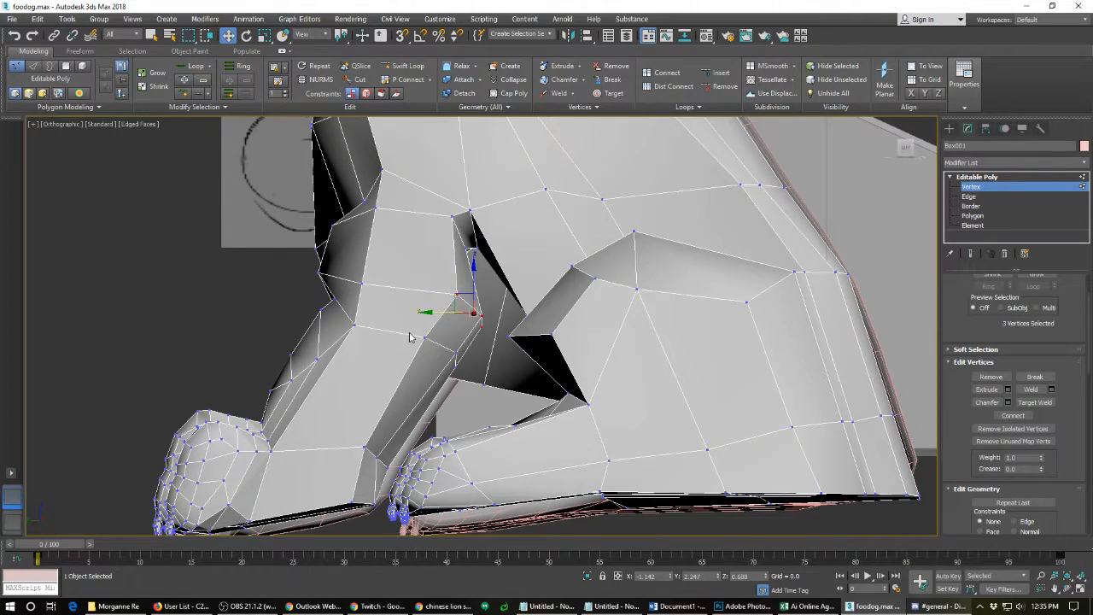
pyautogui.moveTo(460, 369); pyautogui.dragTo(406, 352)
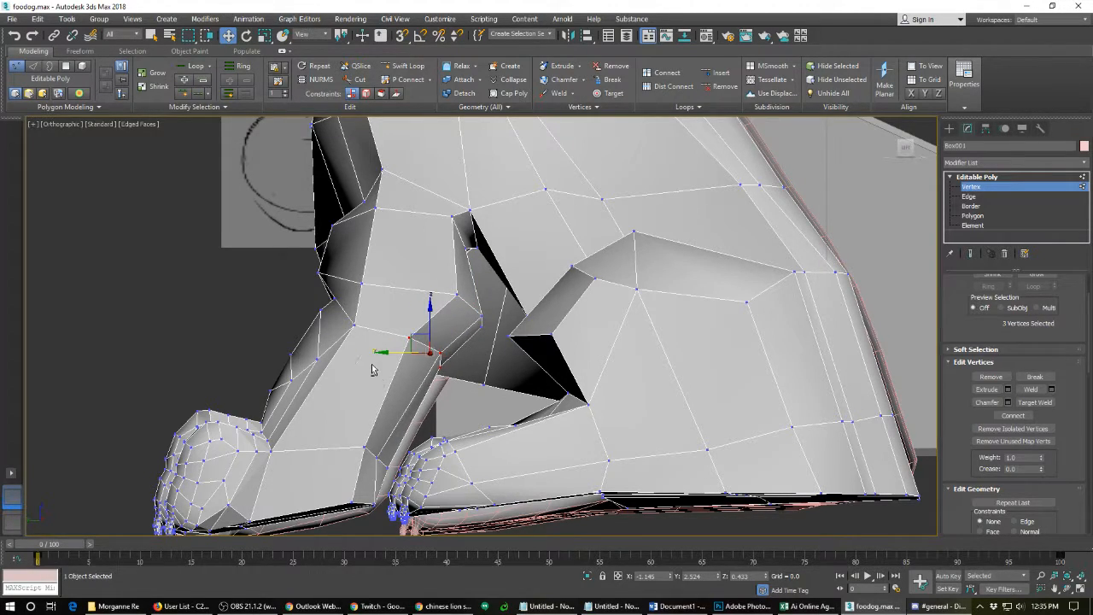
pyautogui.keyDown('alt'); pyautogui.moveTo(404, 352); pyautogui.dragTo(300, 356, button='middle'); pyautogui.keyUp('alt')
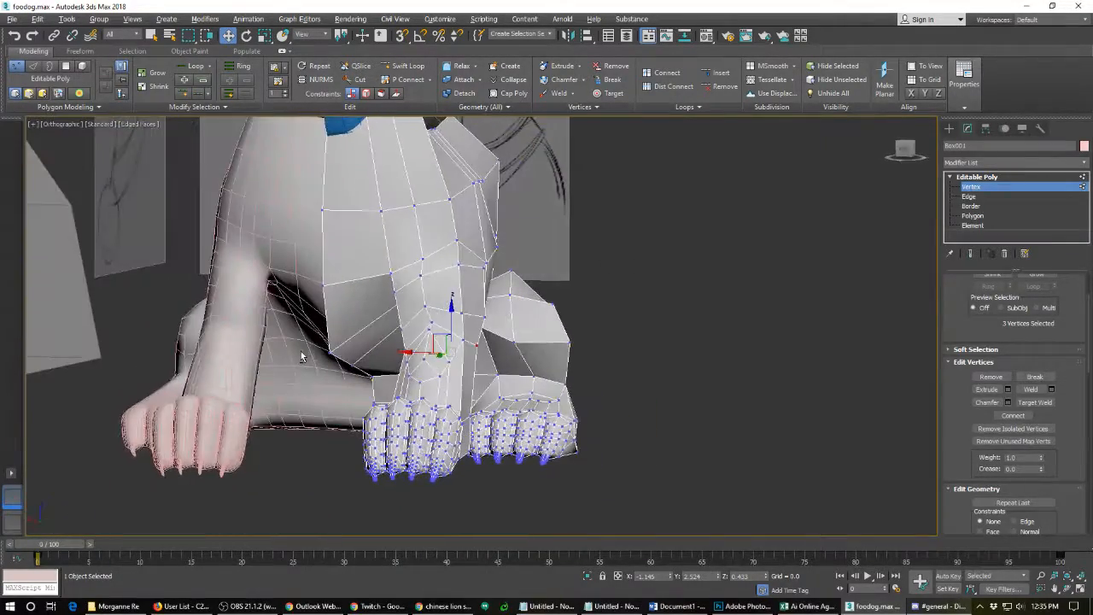
# - Lower the front vertices of the neck opening beneath the head
pyautogui.click(445, 201)
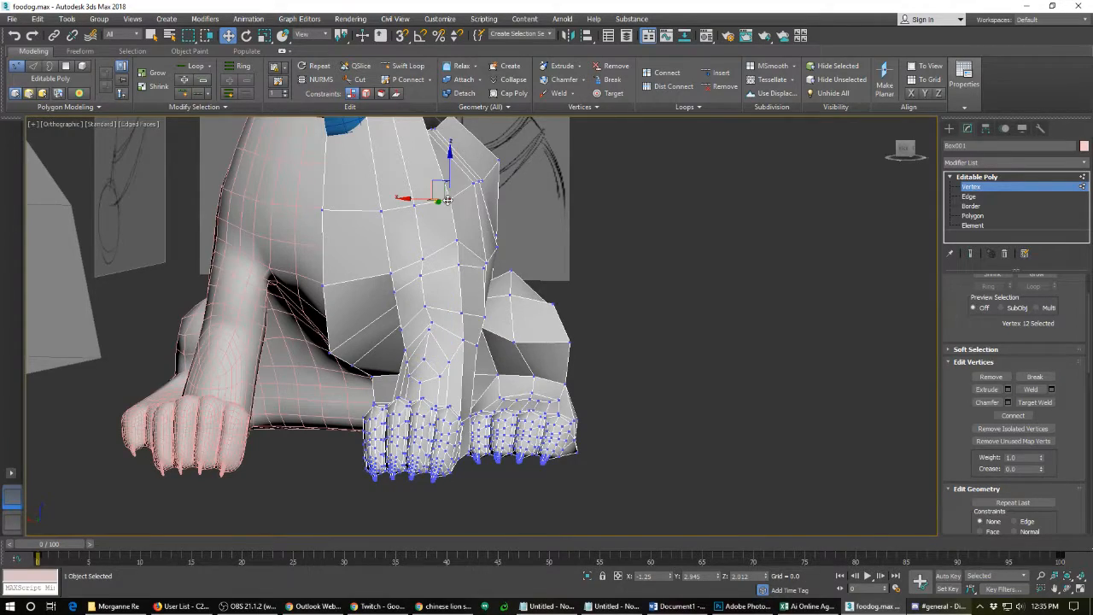
pyautogui.moveTo(466, 213); pyautogui.dragTo(286, 254, button='middle')
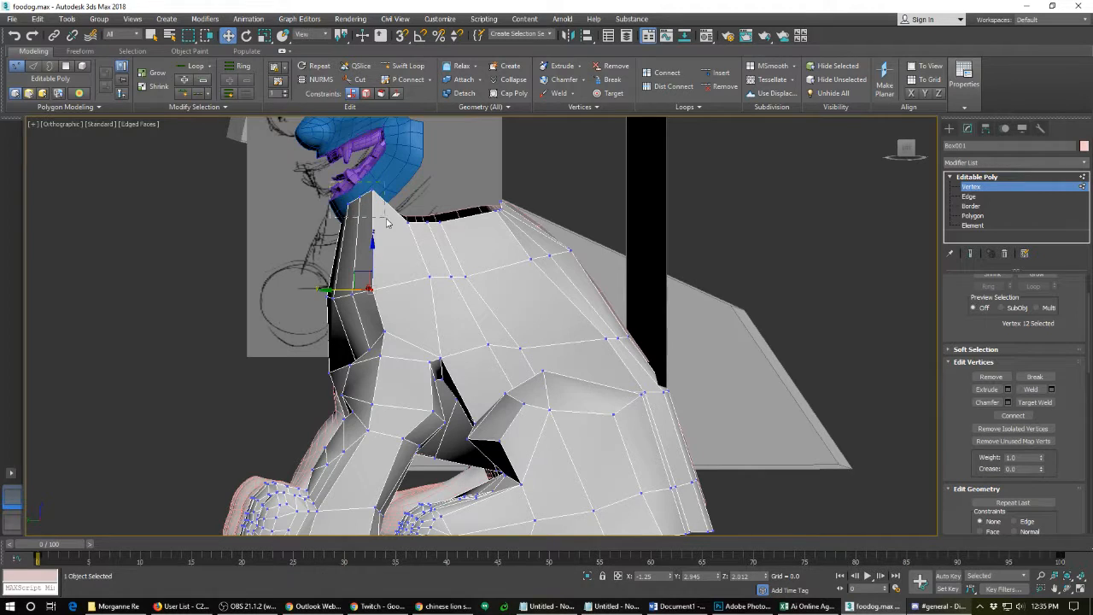
pyautogui.moveTo(387, 220); pyautogui.dragTo(391, 224)
pyautogui.moveTo(355, 174); pyautogui.dragTo(362, 212)
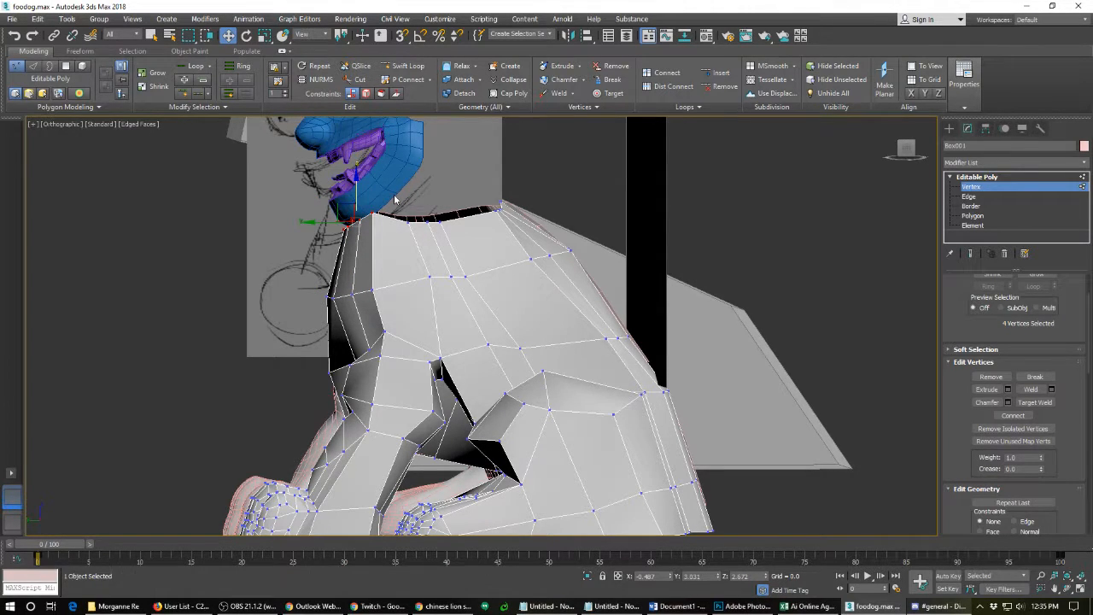
# - Spread the three vertices on the side of the neck opening's rim apart along the body and shift them backward
pyautogui.moveTo(442, 241); pyautogui.dragTo(445, 240)
pyautogui.press('e')
pyautogui.press('r')
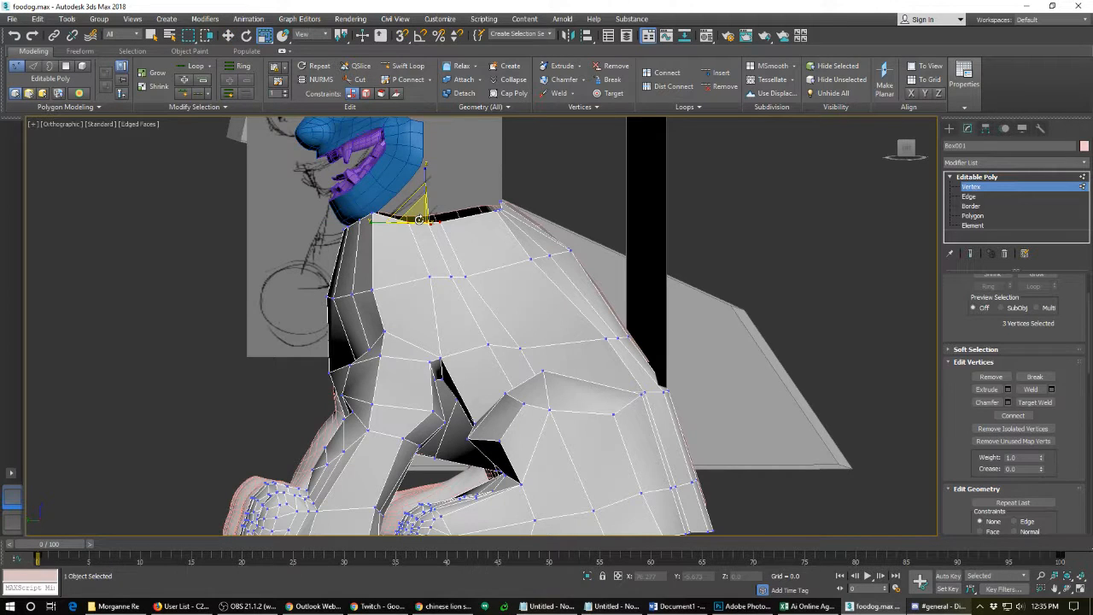
pyautogui.moveTo(381, 220); pyautogui.dragTo(423, 223)
pyautogui.press('w')
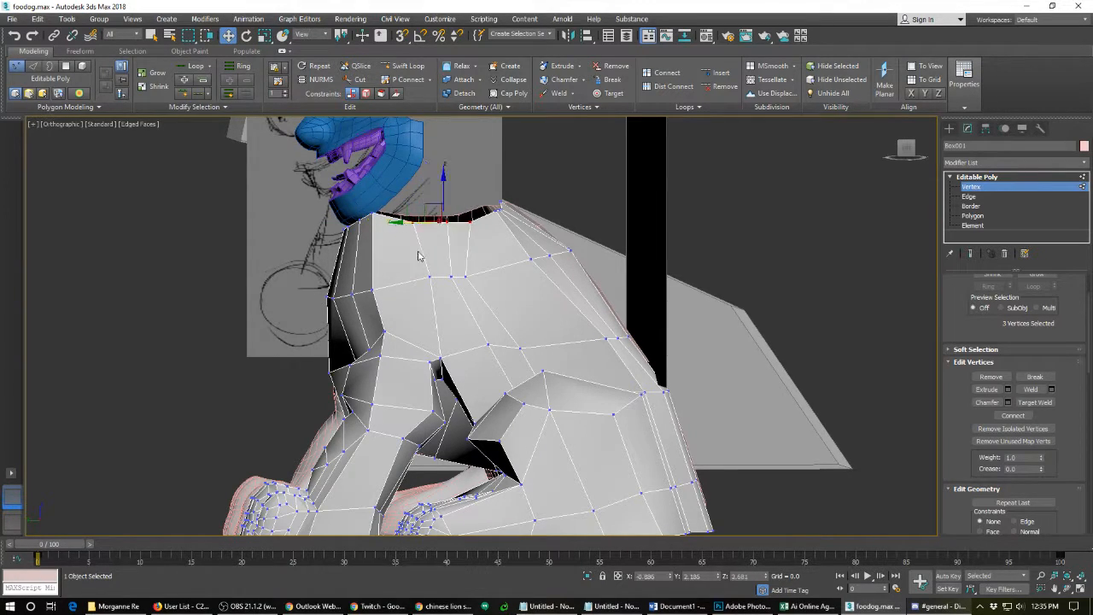
# - Spread the three side vertices in the row below the neck opening apart along the body
pyautogui.moveTo(423, 270); pyautogui.dragTo(476, 295)
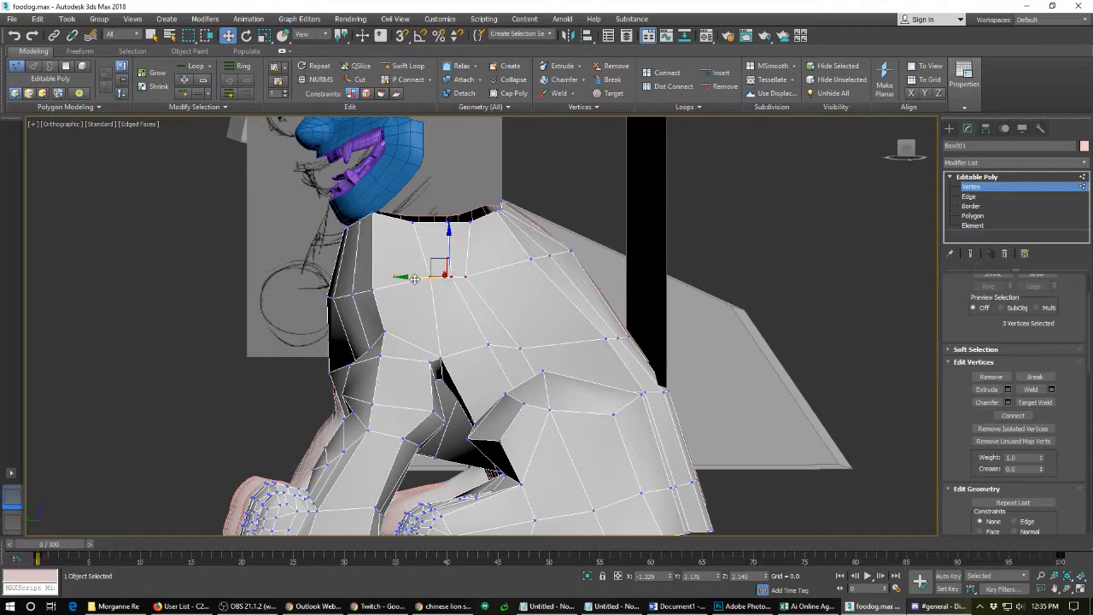
pyautogui.press('r')
pyautogui.moveTo(407, 276)
pyautogui.mouseDown()
pyautogui.moveTo(388, 274)
pyautogui.moveTo(425, 276)
pyautogui.moveTo(420, 265)
pyautogui.mouseUp()
pyautogui.press('w')
pyautogui.press('e')
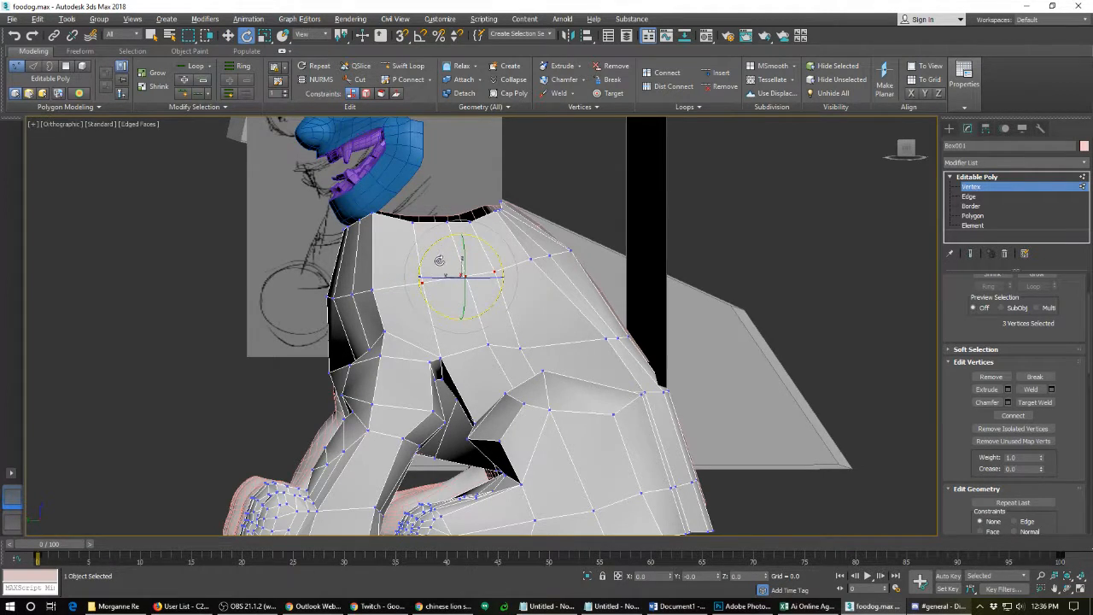
# - Even out the curve of the vertex row below the neck opening by shifting its side vertices inward or outward
pyautogui.keyDown('alt'); pyautogui.moveTo(439, 260); pyautogui.dragTo(519, 334, button='middle'); pyautogui.keyUp('alt')
pyautogui.scroll(3, 455, 282)
pyautogui.click(445, 258)
pyautogui.press('w')
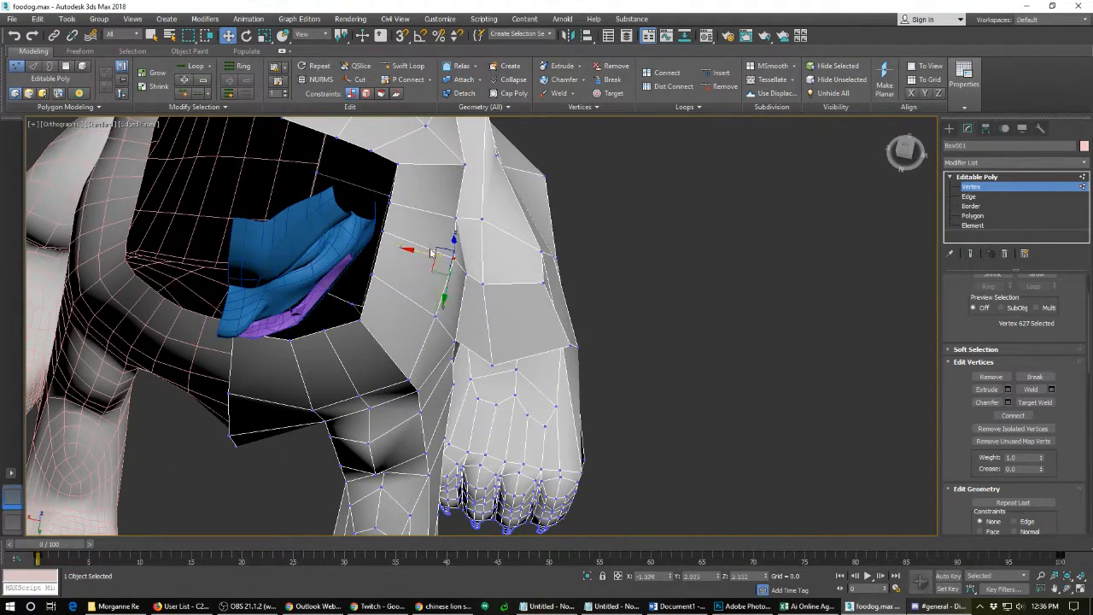
pyautogui.click(463, 162)
pyautogui.moveTo(425, 159); pyautogui.dragTo(413, 157)
pyautogui.click(435, 318)
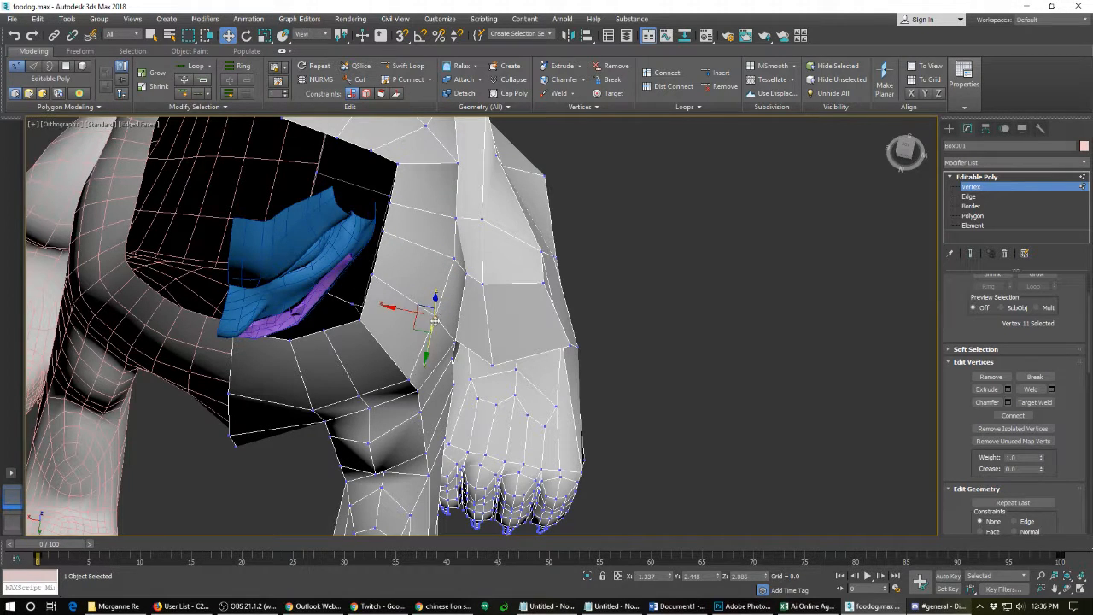
pyautogui.moveTo(406, 311); pyautogui.dragTo(413, 312)
# - Move the rear side vertex of the row below the neck opening further inward
pyautogui.keyDown('alt'); pyautogui.moveTo(431, 369); pyautogui.dragTo(310, 306, button='middle'); pyautogui.keyUp('alt')
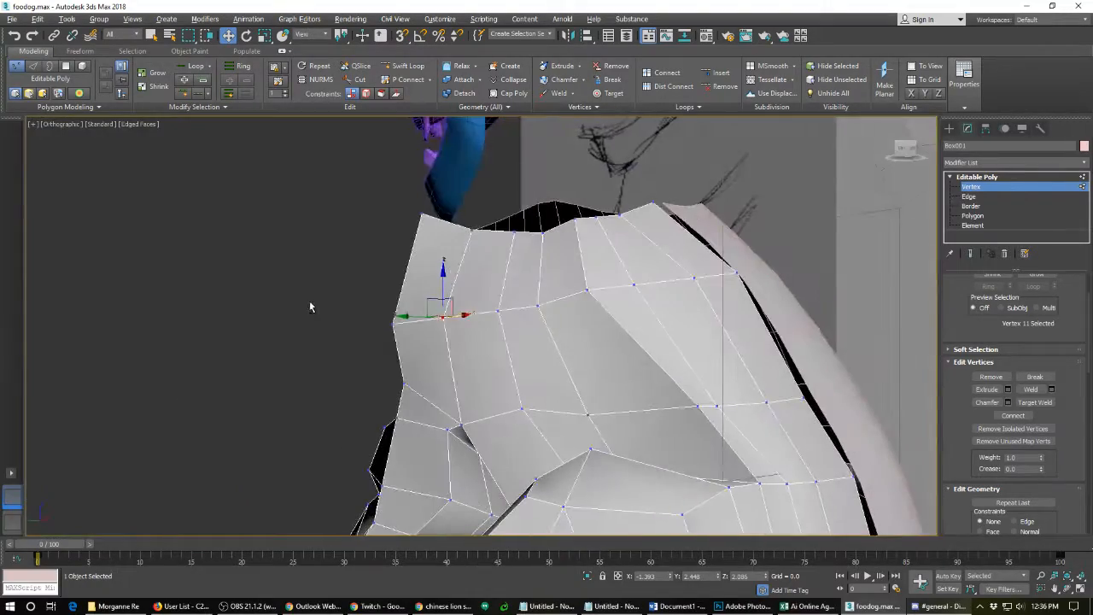
pyautogui.click(589, 291)
pyautogui.keyDown('alt'); pyautogui.moveTo(458, 317); pyautogui.dragTo(563, 341, button='middle'); pyautogui.keyUp('alt')
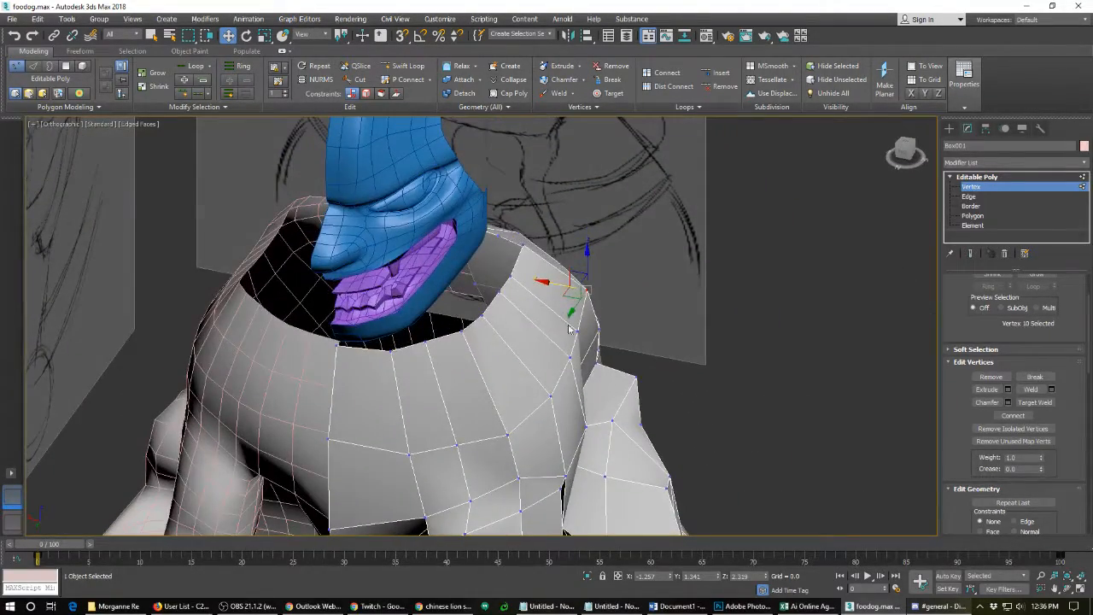
pyautogui.moveTo(555, 284); pyautogui.dragTo(546, 281)
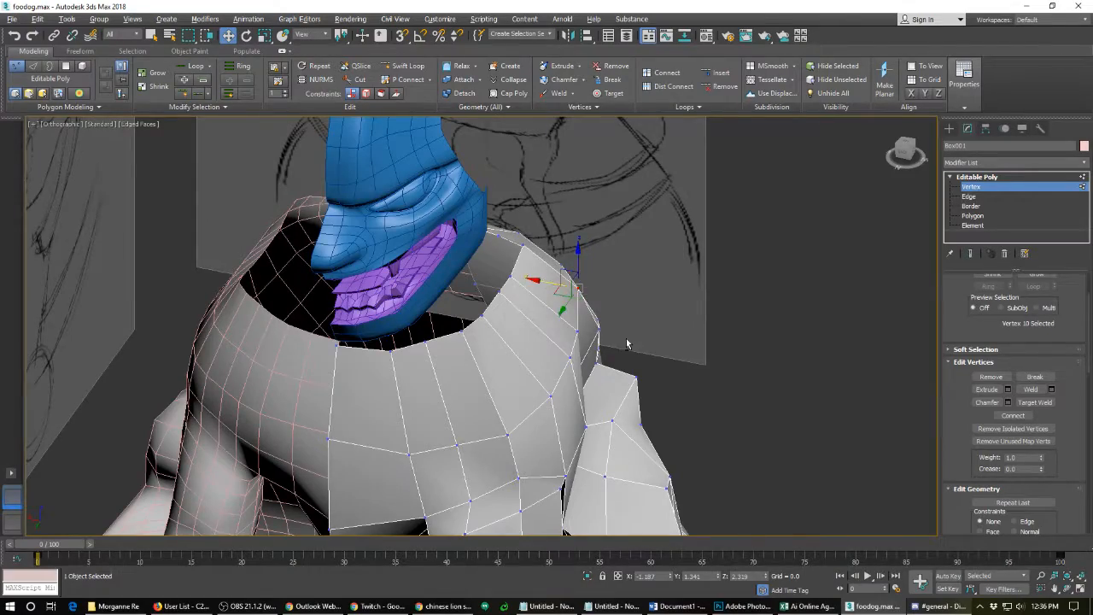
pyautogui.keyDown('alt'); pyautogui.moveTo(546, 286); pyautogui.dragTo(533, 329, button='middle'); pyautogui.keyUp('alt')
pyautogui.keyDown('alt'); pyautogui.moveTo(628, 318); pyautogui.dragTo(539, 317, button='middle'); pyautogui.keyUp('alt')
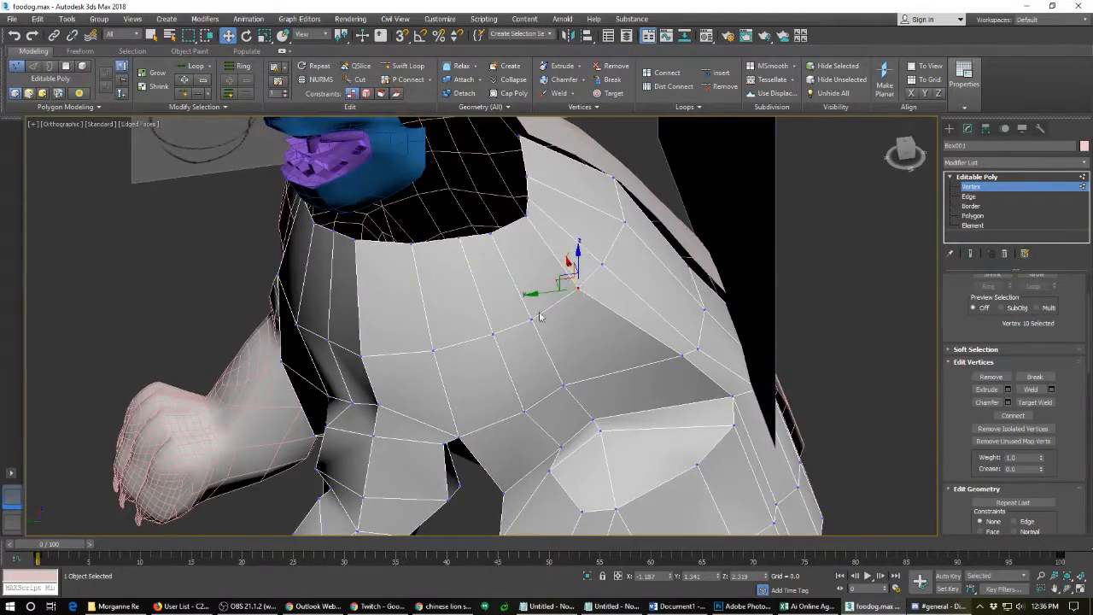
# - Shift the rear side vertex of the neck rim forward and move the rim's front corner vertex backward
pyautogui.click(522, 217)
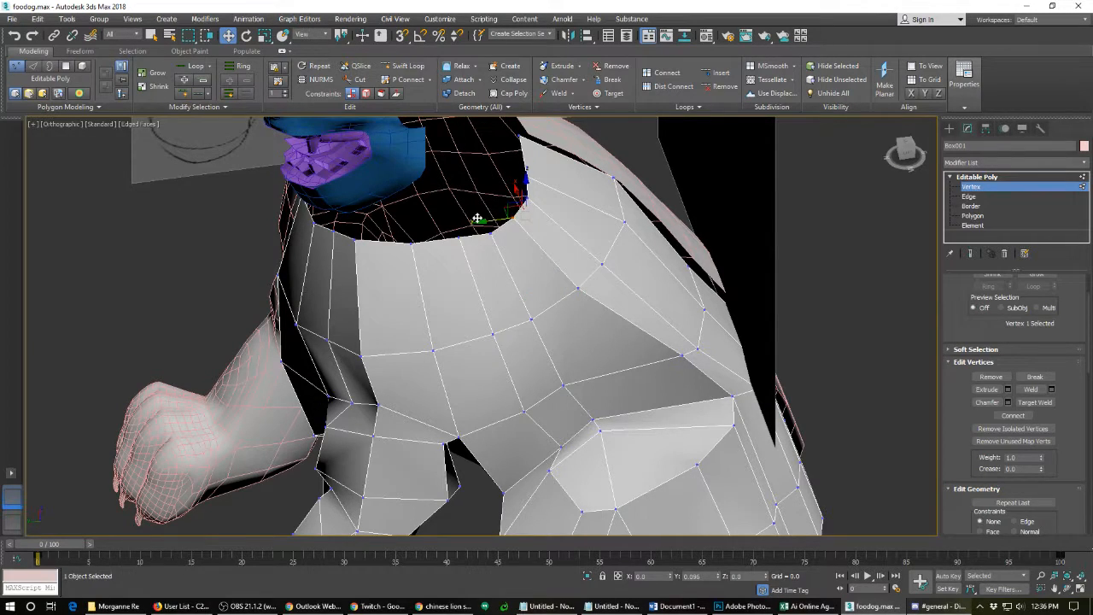
pyautogui.keyDown('alt'); pyautogui.moveTo(527, 281); pyautogui.dragTo(548, 260, button='middle'); pyautogui.keyUp('alt')
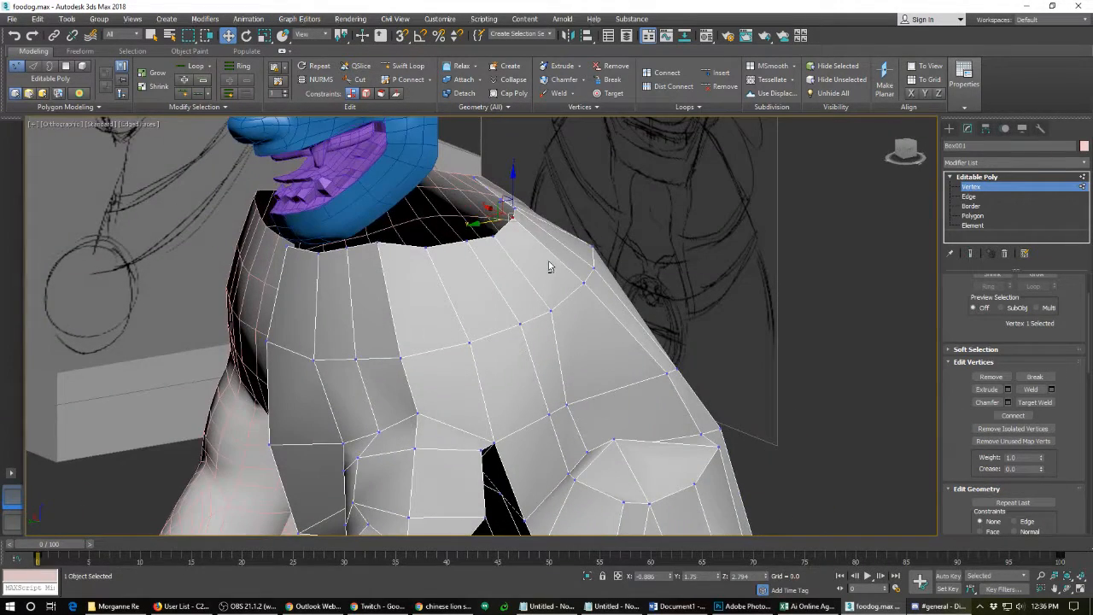
pyautogui.click(378, 242)
pyautogui.keyDown('alt'); pyautogui.moveTo(401, 316); pyautogui.dragTo(504, 327, button='middle'); pyautogui.keyUp('alt')
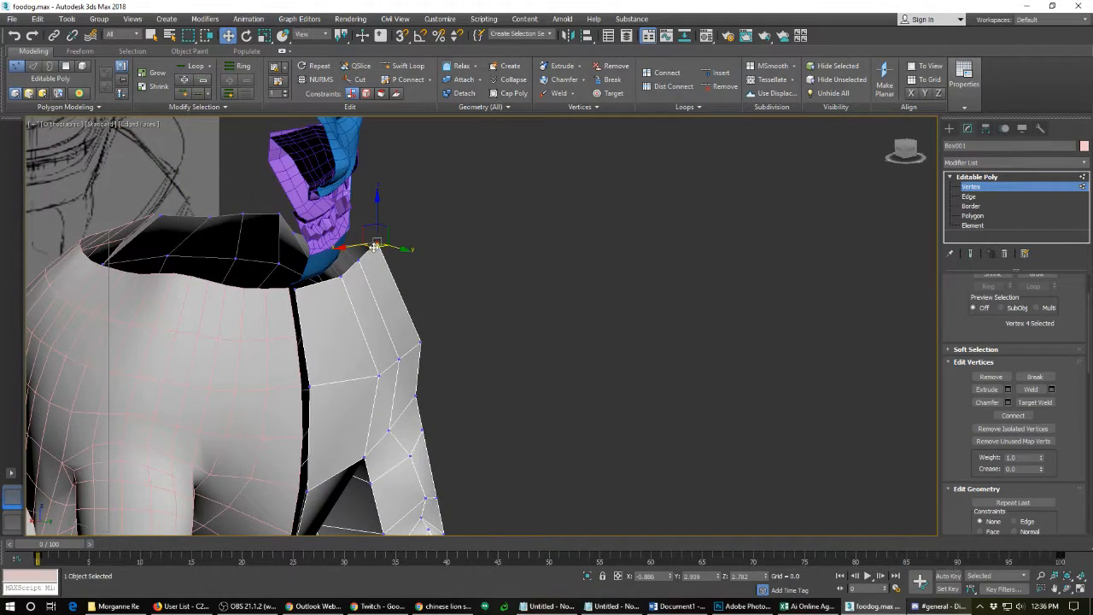
pyautogui.moveTo(374, 247); pyautogui.dragTo(356, 256)
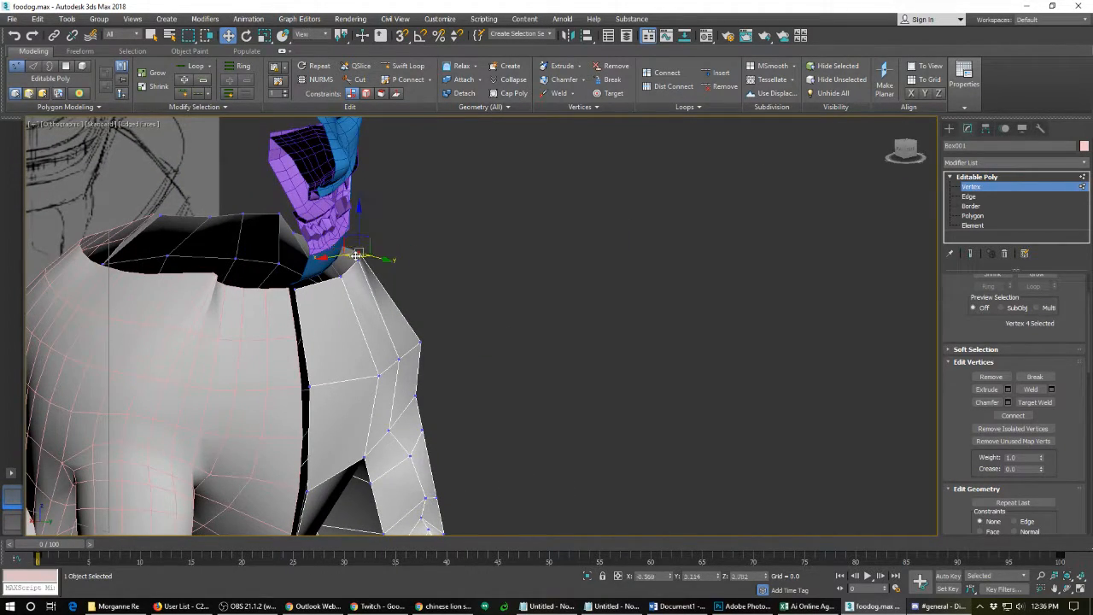
pyautogui.keyDown('alt'); pyautogui.moveTo(353, 251); pyautogui.dragTo(359, 282, button='middle'); pyautogui.keyUp('alt')
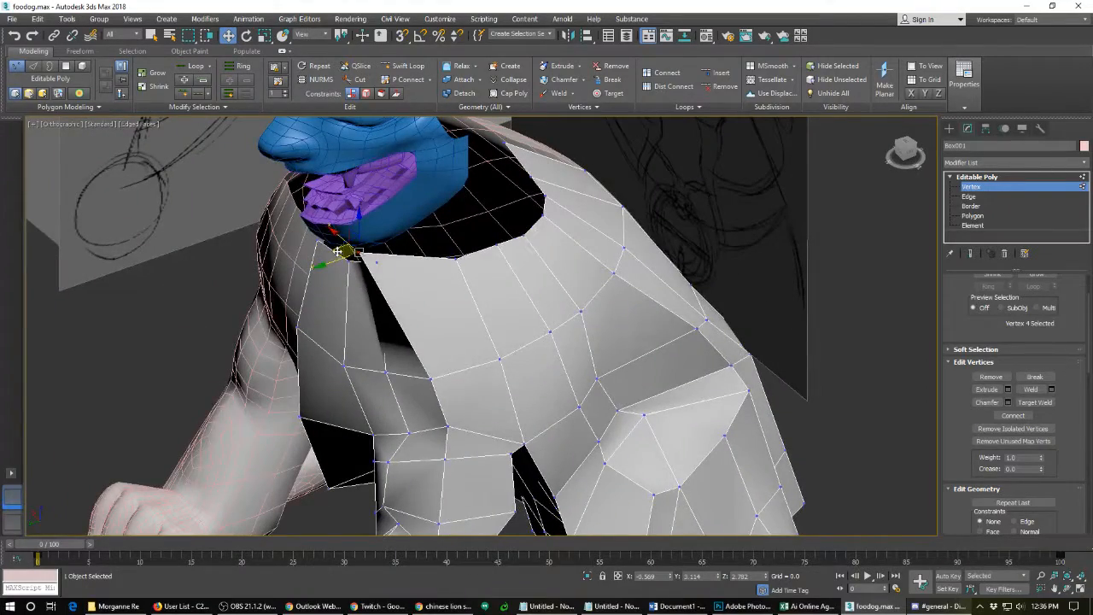
pyautogui.moveTo(394, 263); pyautogui.dragTo(395, 264)
pyautogui.keyDown('alt'); pyautogui.moveTo(343, 299); pyautogui.dragTo(389, 305, button='middle'); pyautogui.keyUp('alt')
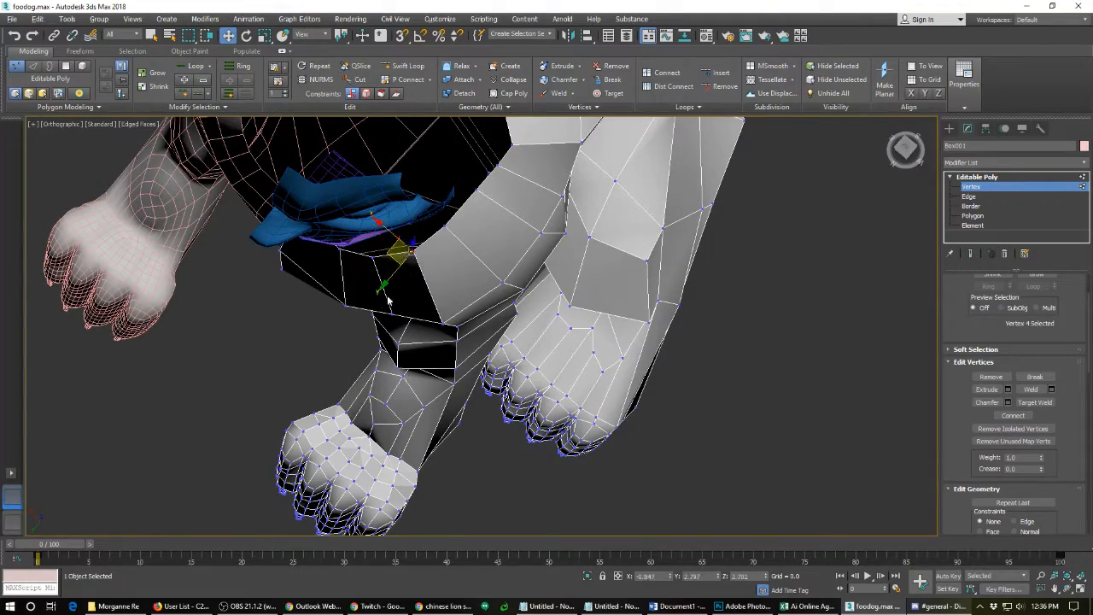
pyautogui.moveTo(398, 266)
pyautogui.keyDown('alt'); pyautogui.mouseDown(button='middle')
pyautogui.moveTo(414, 265)
pyautogui.moveTo(431, 232)
pyautogui.moveTo(318, 229)
pyautogui.moveTo(328, 243)
pyautogui.moveTo(407, 267)
pyautogui.mouseUp(button='middle'); pyautogui.keyUp('alt')
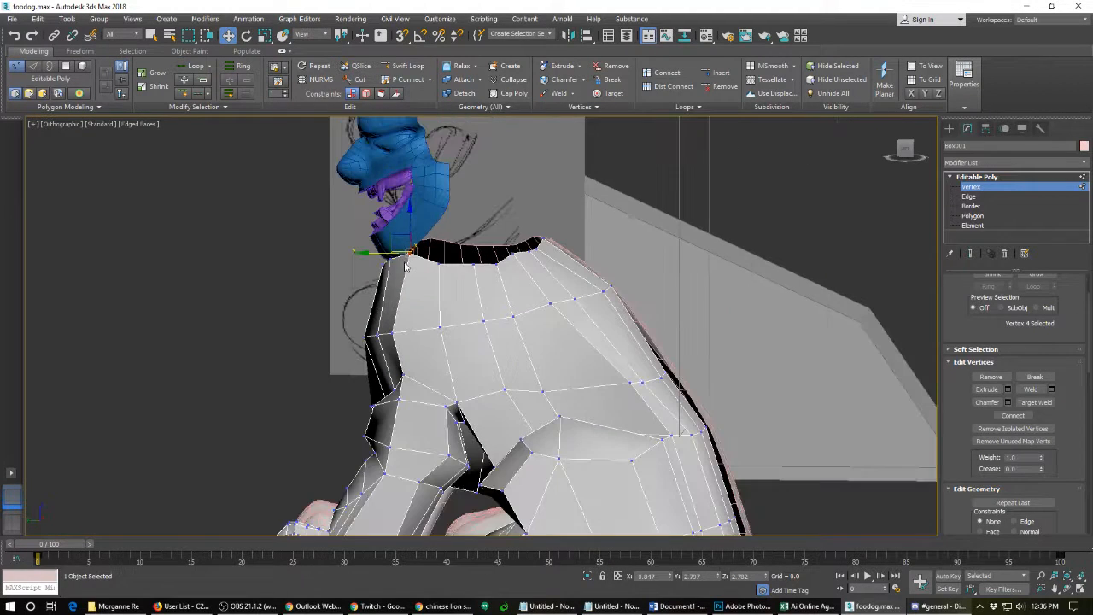
# - Chamfer the edge loop running around the body below the neck opening into two close parallel loops
pyautogui.press('2')
pyautogui.doubleClick(410, 330)
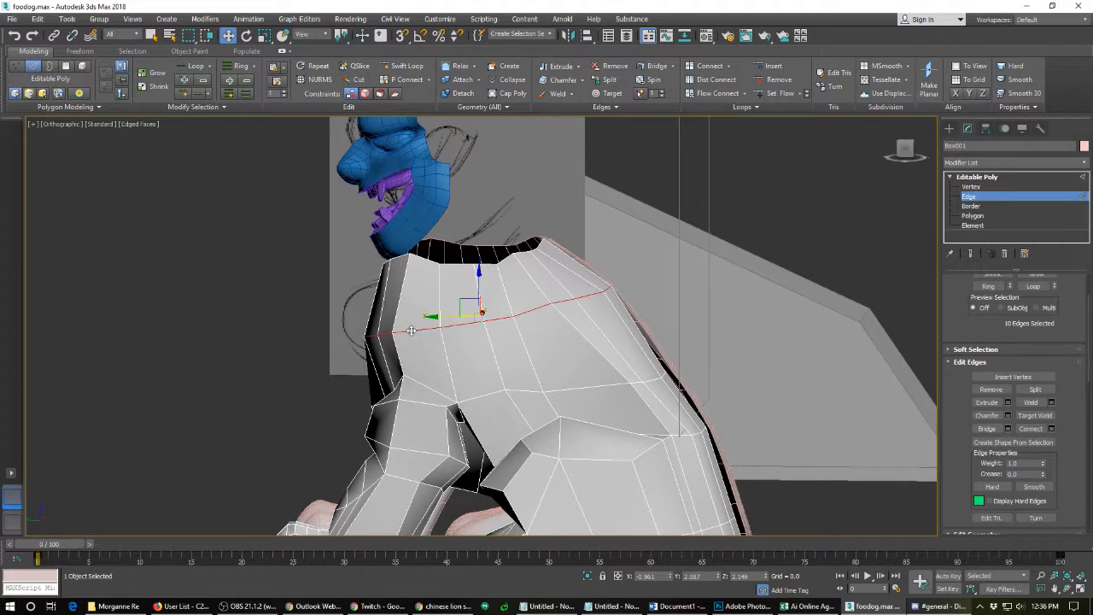
pyautogui.rightClick(411, 332)
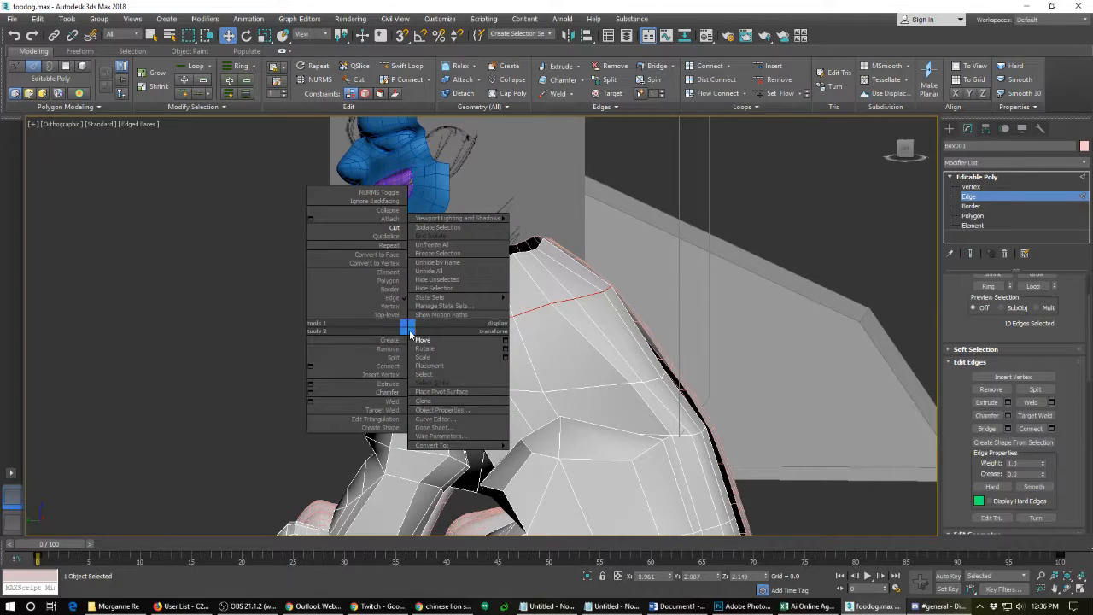
pyautogui.click(388, 391)
pyautogui.moveTo(411, 331); pyautogui.dragTo(411, 327)
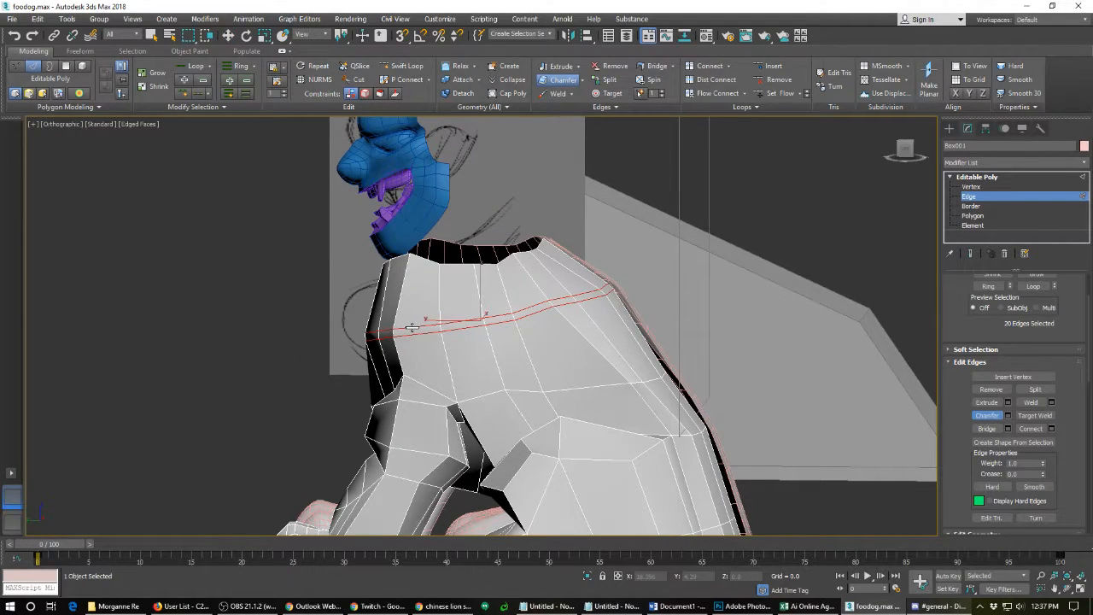
pyautogui.click(411, 328)
# - Lower the upper chamfered loop onto the lower one and scale it longer along the body to form an overhang
pyautogui.press('w')
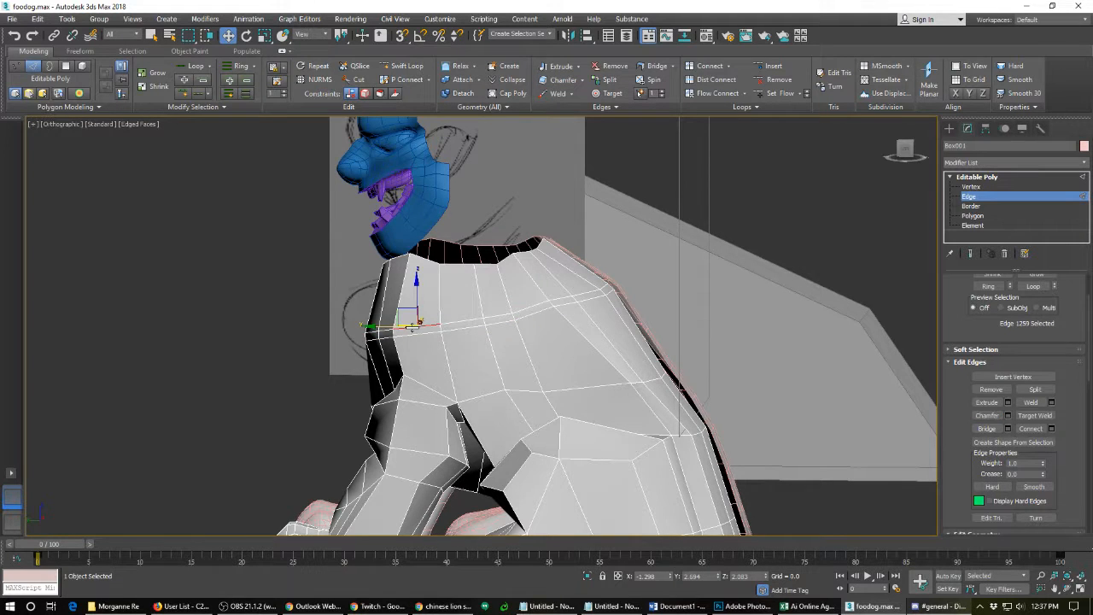
pyautogui.rightClick(412, 330)
pyautogui.click(416, 337)
pyautogui.doubleClick(416, 325)
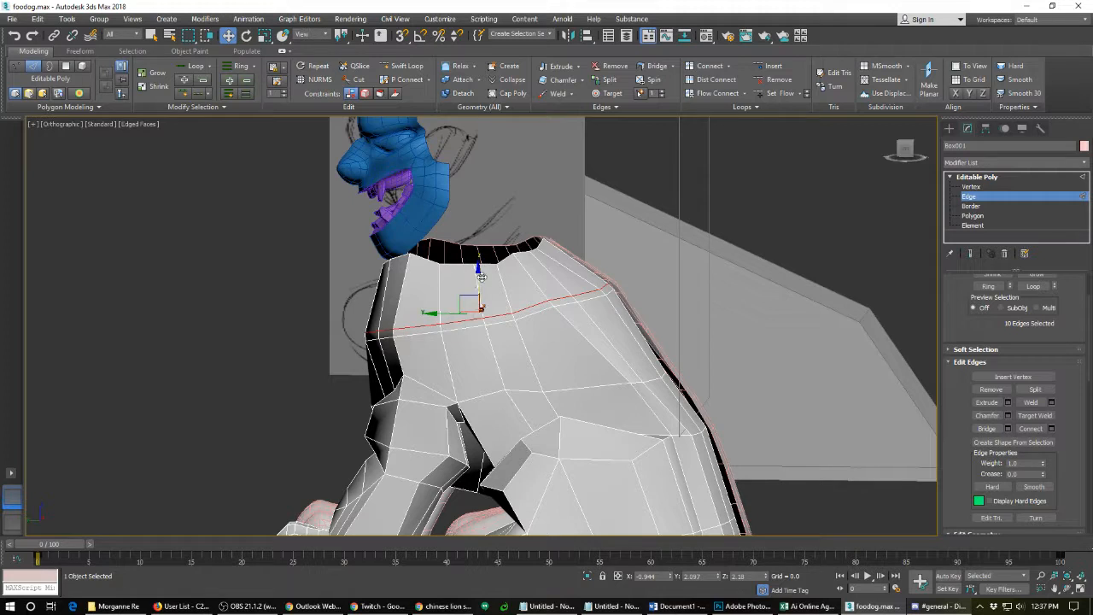
pyautogui.moveTo(481, 278); pyautogui.dragTo(491, 281)
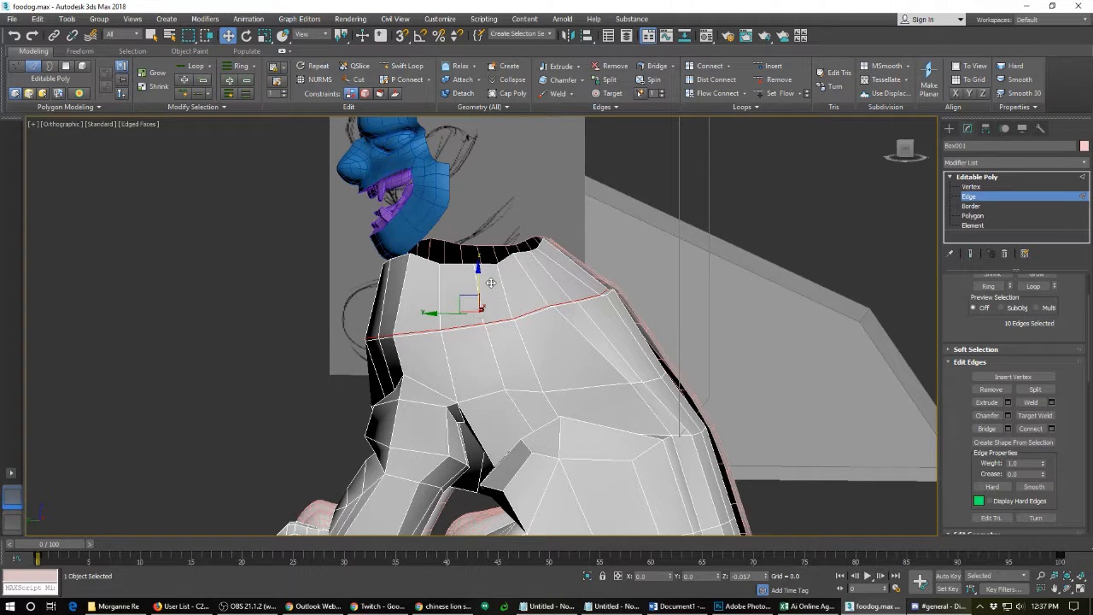
pyautogui.press('r')
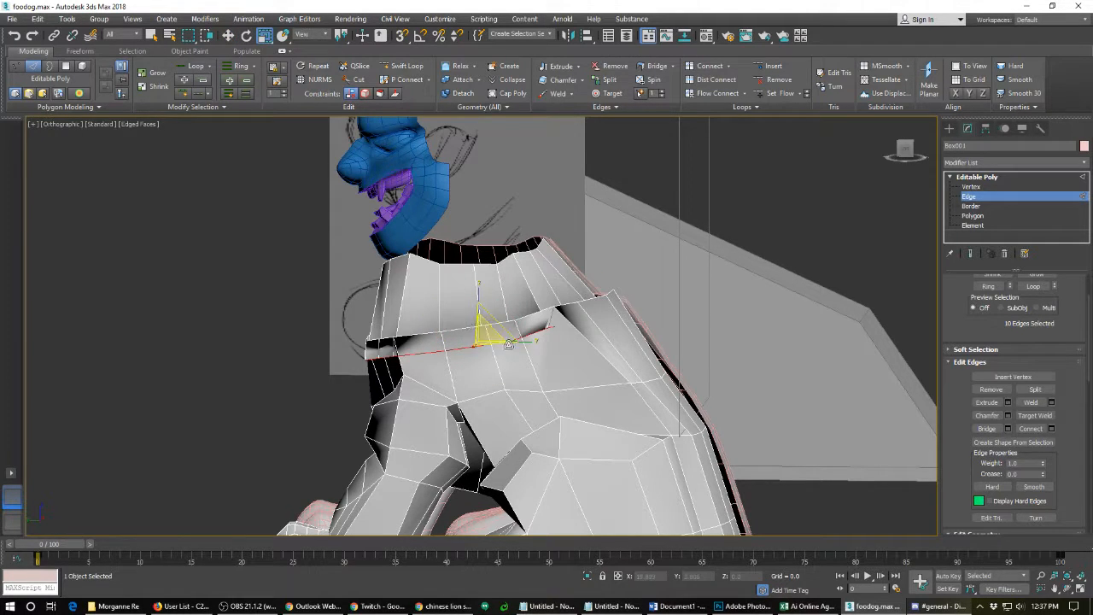
pyautogui.moveTo(507, 343); pyautogui.dragTo(527, 342)
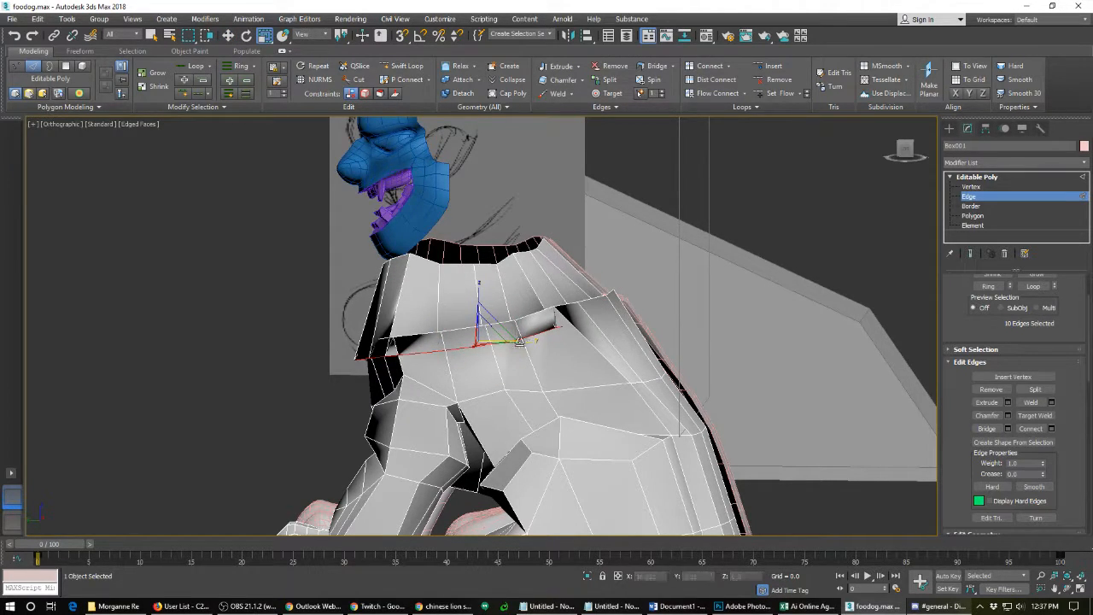
pyautogui.press('w')
pyautogui.moveTo(479, 312); pyautogui.dragTo(482, 292)
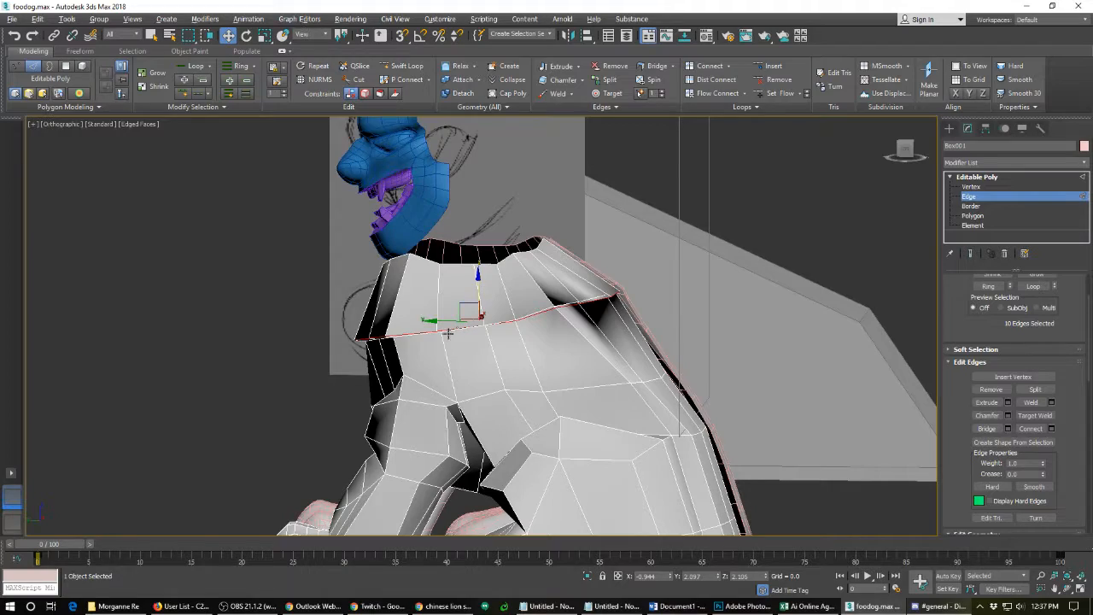
# - Scale the overhanging loop sideways and shift it outward so its edge projects past the shoulder
pyautogui.keyDown('alt'); pyautogui.moveTo(448, 332); pyautogui.dragTo(494, 336, button='middle'); pyautogui.keyUp('alt')
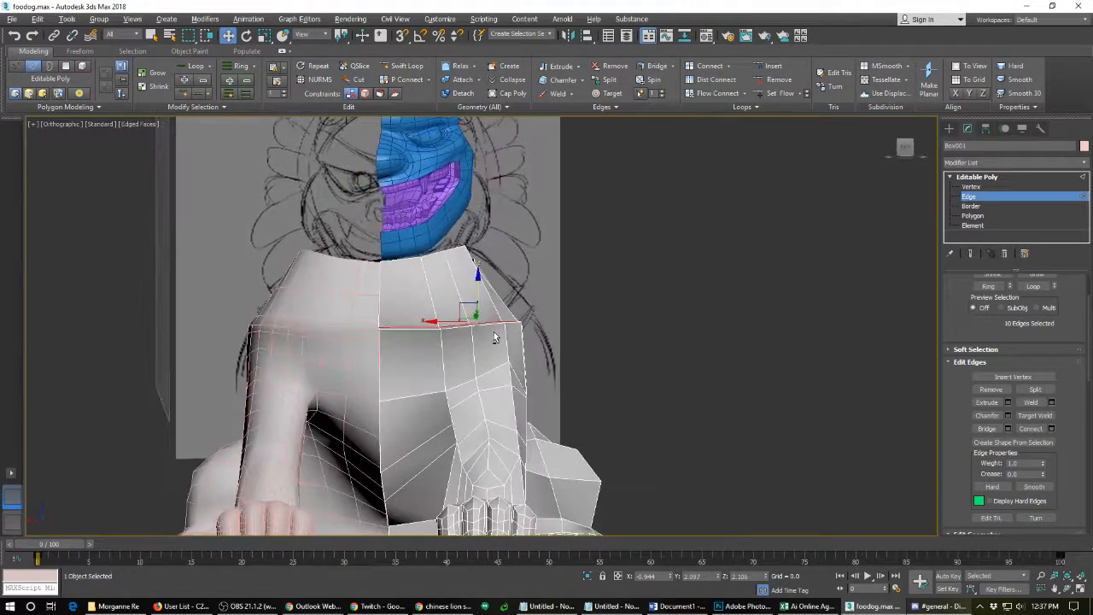
pyautogui.press('r')
pyautogui.moveTo(521, 322); pyautogui.dragTo(538, 324)
pyautogui.press('w')
pyautogui.moveTo(439, 322); pyautogui.dragTo(456, 323)
pyautogui.press('e')
pyautogui.press('r')
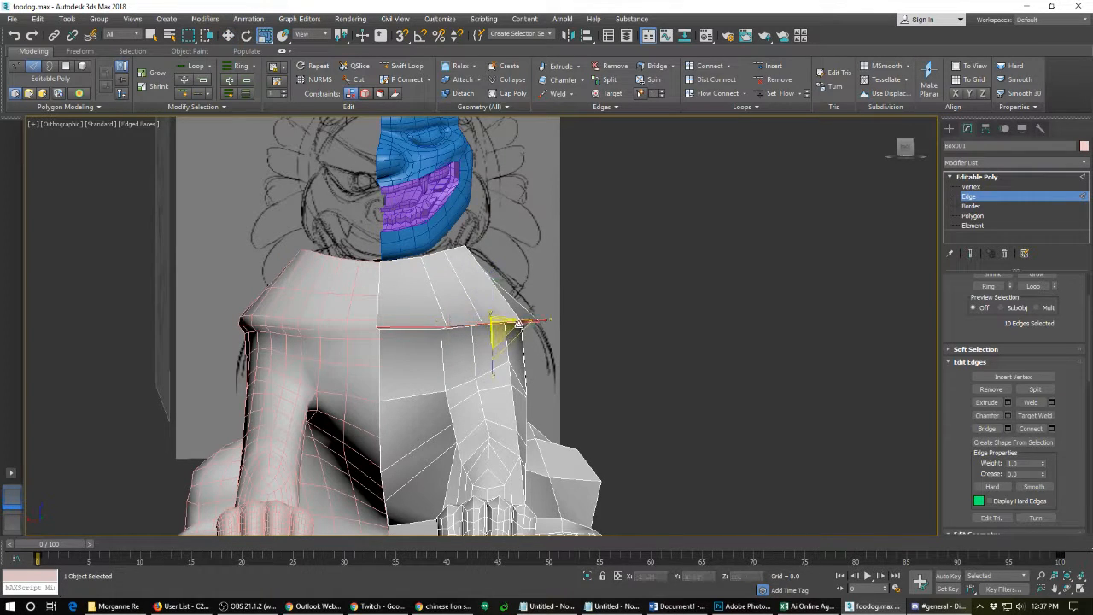
pyautogui.moveTo(538, 324); pyautogui.dragTo(459, 319)
pyautogui.press('w')
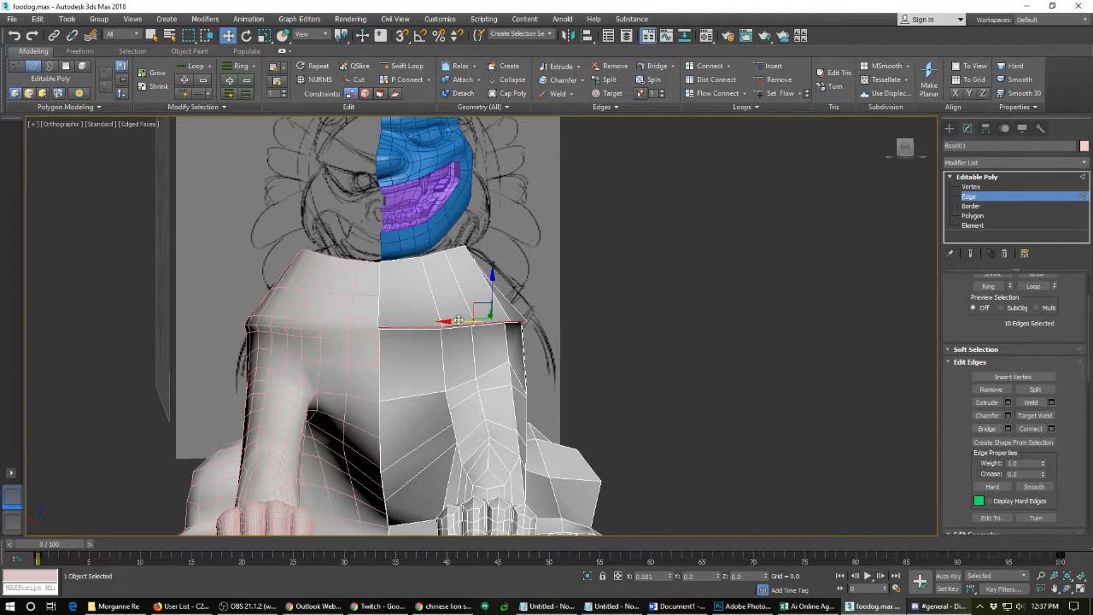
# - Raise the rear vertices of the overhanging loop slightly above the crease along the upper back
pyautogui.moveTo(458, 319)
pyautogui.keyDown('alt'); pyautogui.mouseDown(button='middle')
pyautogui.moveTo(375, 344)
pyautogui.moveTo(441, 331)
pyautogui.mouseUp(button='middle'); pyautogui.keyUp('alt')
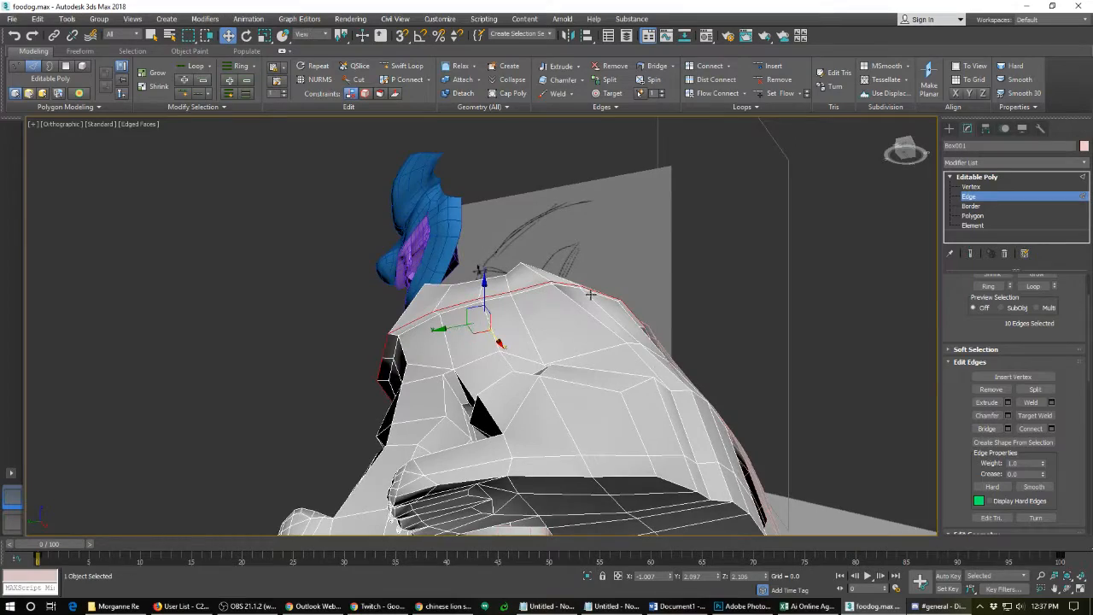
pyautogui.keyDown('alt'); pyautogui.moveTo(590, 294); pyautogui.dragTo(618, 308, button='middle'); pyautogui.keyUp('alt')
pyautogui.press('1')
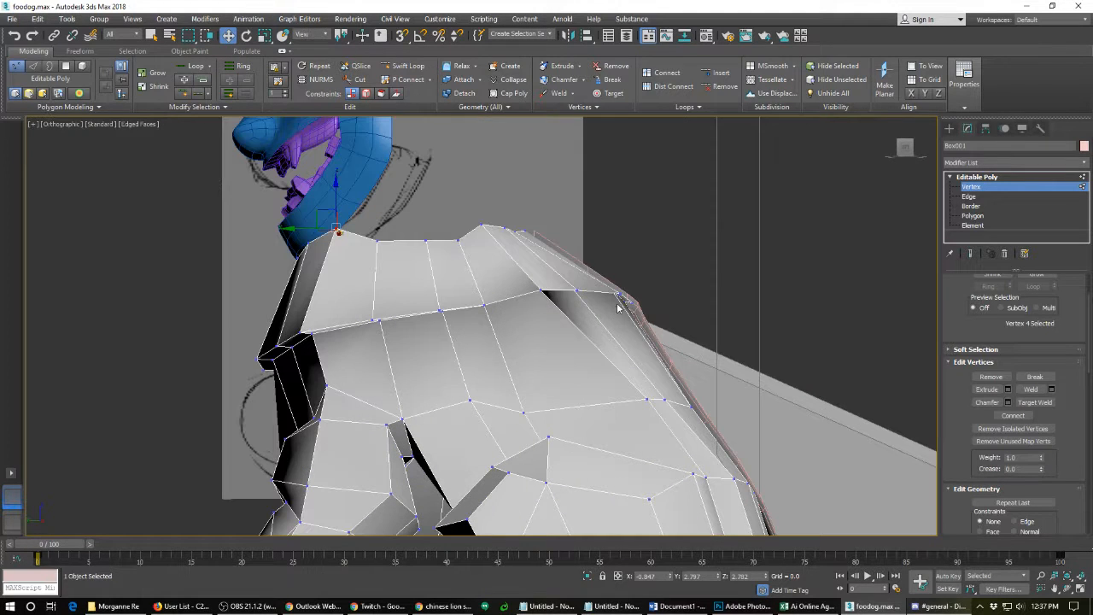
pyautogui.click(627, 299)
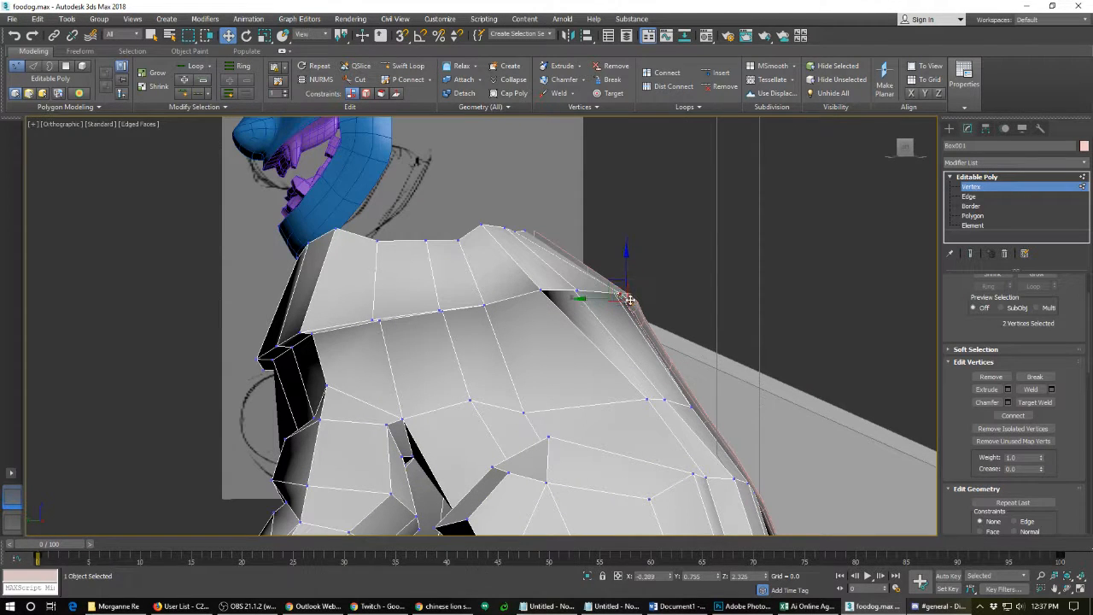
pyautogui.moveTo(626, 270); pyautogui.dragTo(627, 261)
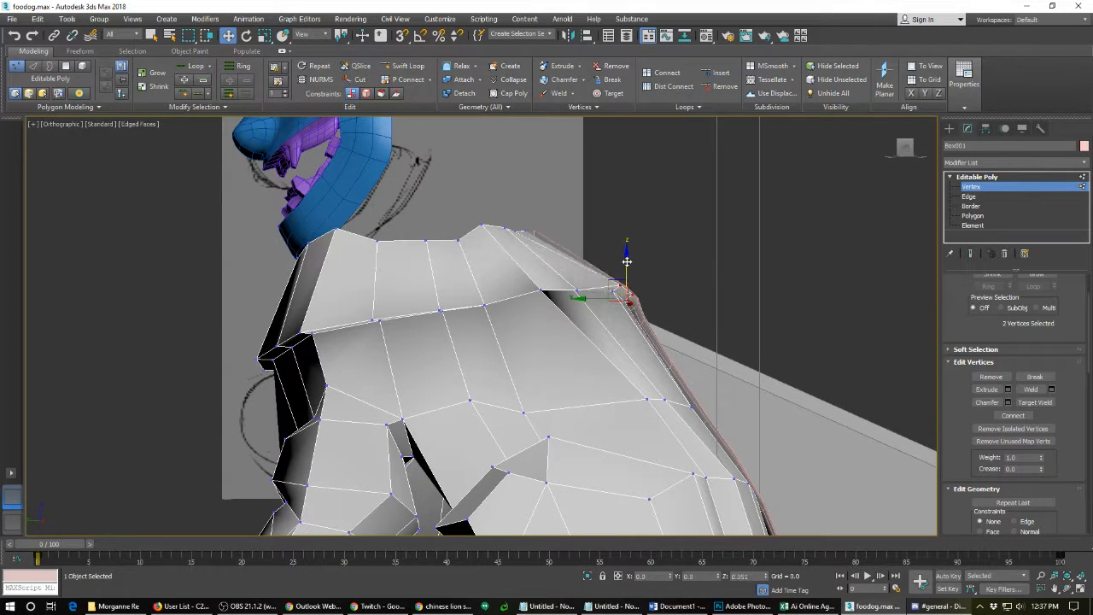
pyautogui.click(572, 290)
pyautogui.moveTo(573, 255)
pyautogui.mouseDown()
pyautogui.moveTo(574, 239)
pyautogui.moveTo(575, 292)
pyautogui.mouseUp()
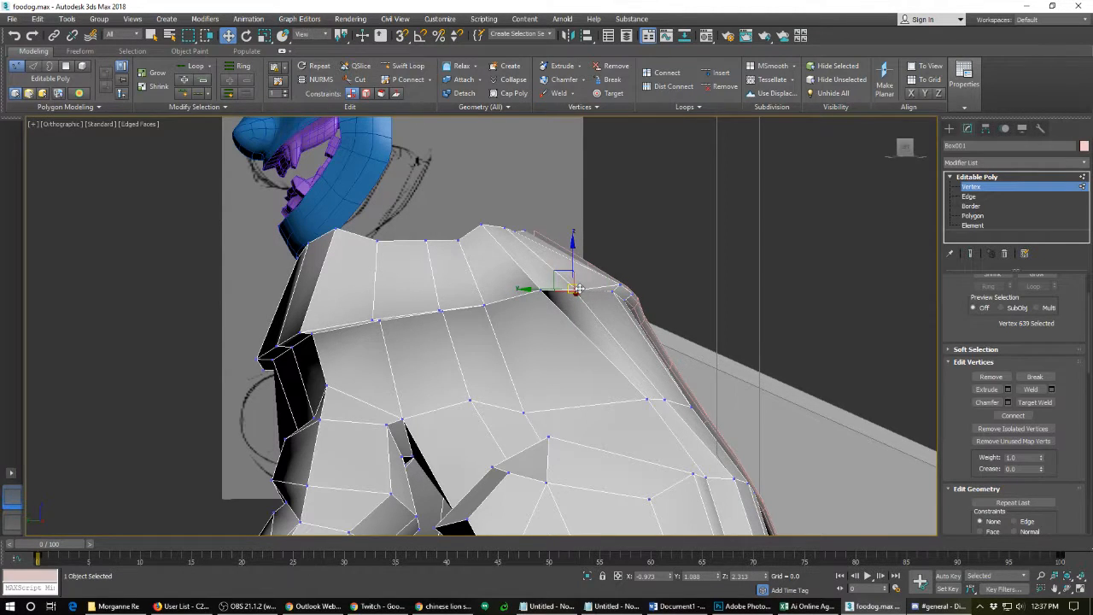
pyautogui.click(578, 292)
pyautogui.click(539, 290)
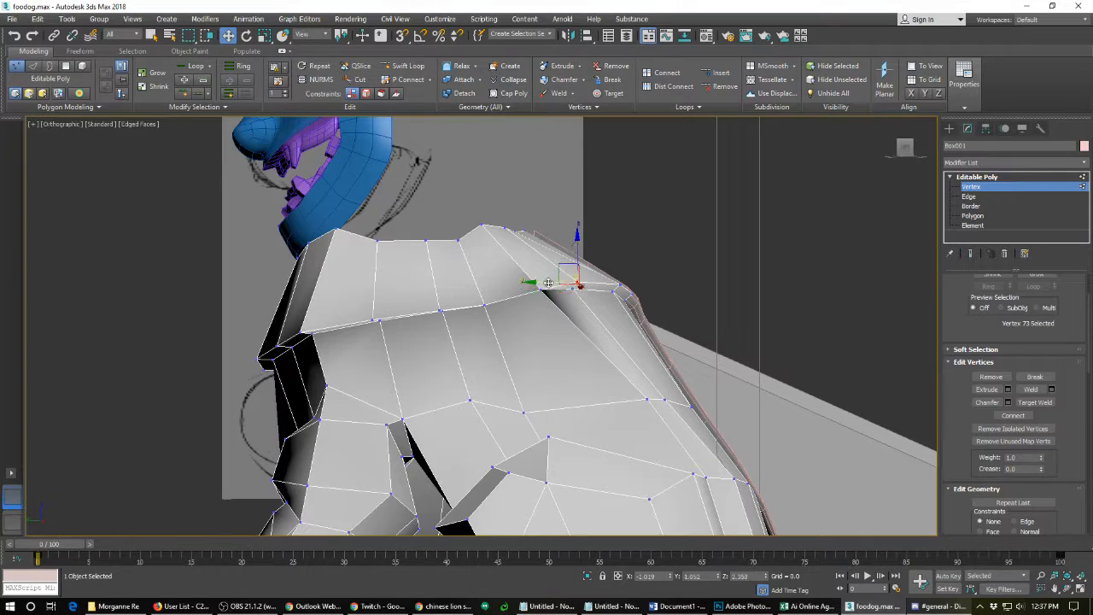
pyautogui.moveTo(539, 259); pyautogui.dragTo(539, 254)
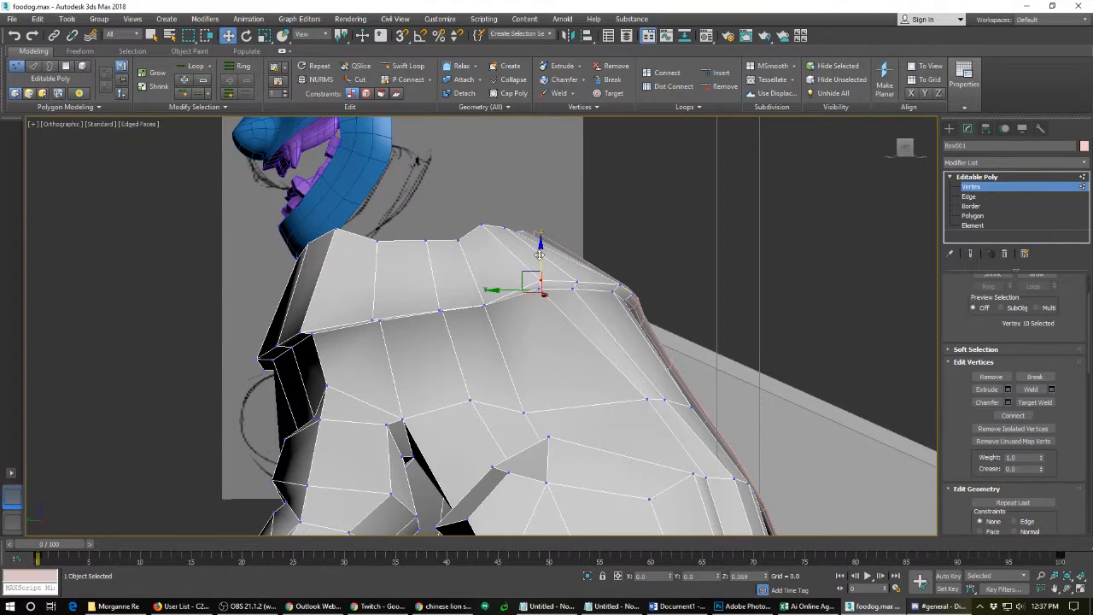
pyautogui.keyDown('alt'); pyautogui.moveTo(597, 314); pyautogui.dragTo(612, 342, button='middle'); pyautogui.keyUp('alt')
pyautogui.scroll(-5, 523, 340)
pyautogui.moveTo(424, 344)
pyautogui.keyDown('alt'); pyautogui.mouseDown(button='middle')
pyautogui.moveTo(437, 321)
pyautogui.moveTo(430, 343)
pyautogui.mouseUp(button='middle'); pyautogui.keyUp('alt')
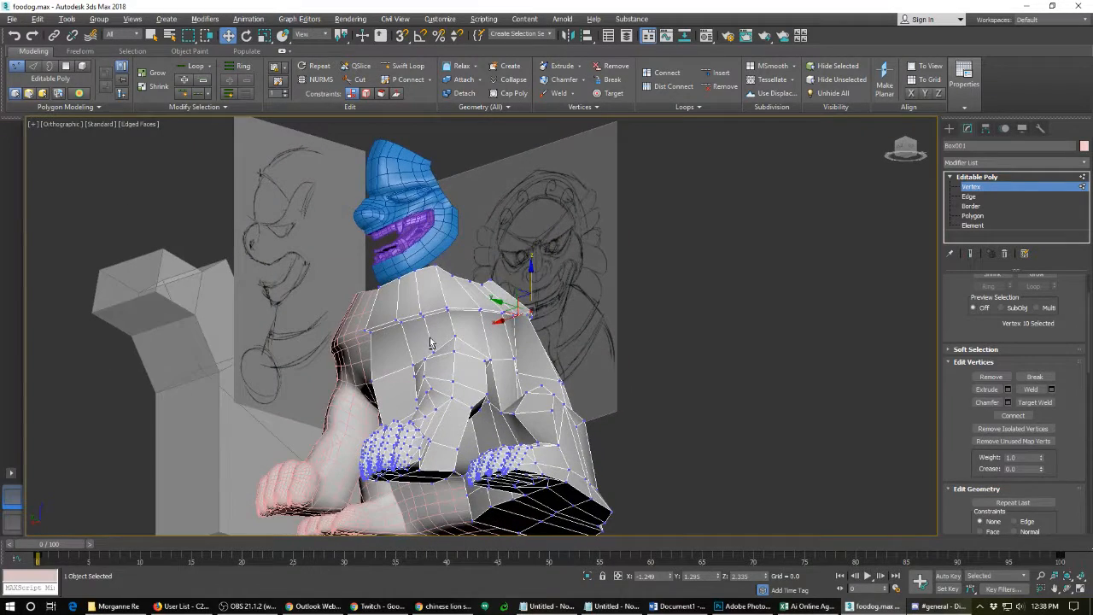
# - Set the crease of the overhanging edge loop around the body below the neck to 1.0
pyautogui.press('2')
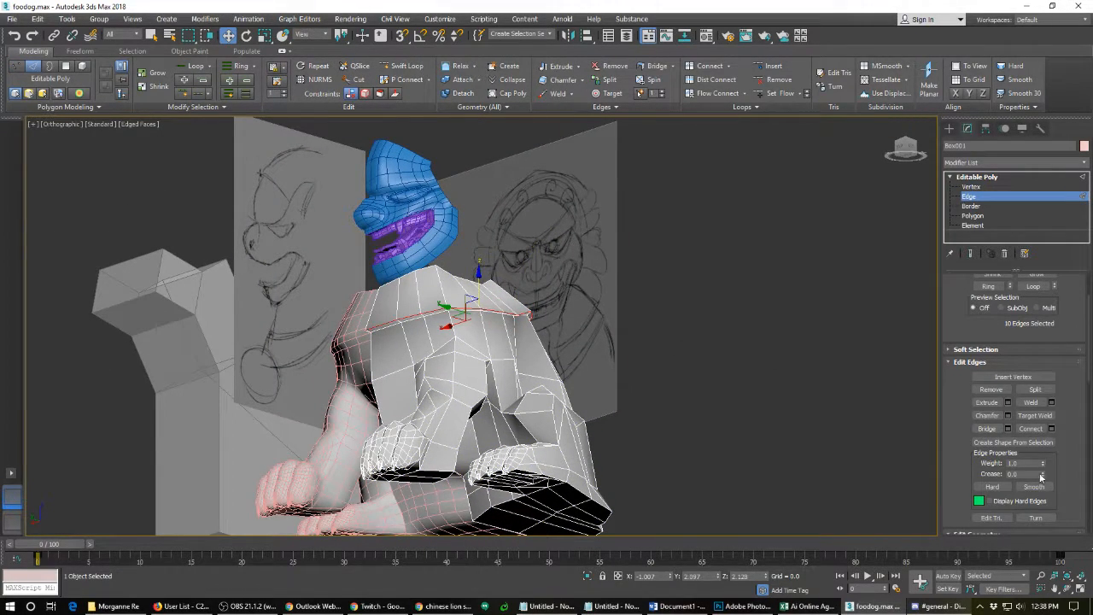
pyautogui.moveTo(1042, 475); pyautogui.dragTo(1018, 297)
pyautogui.doubleClick(415, 321)
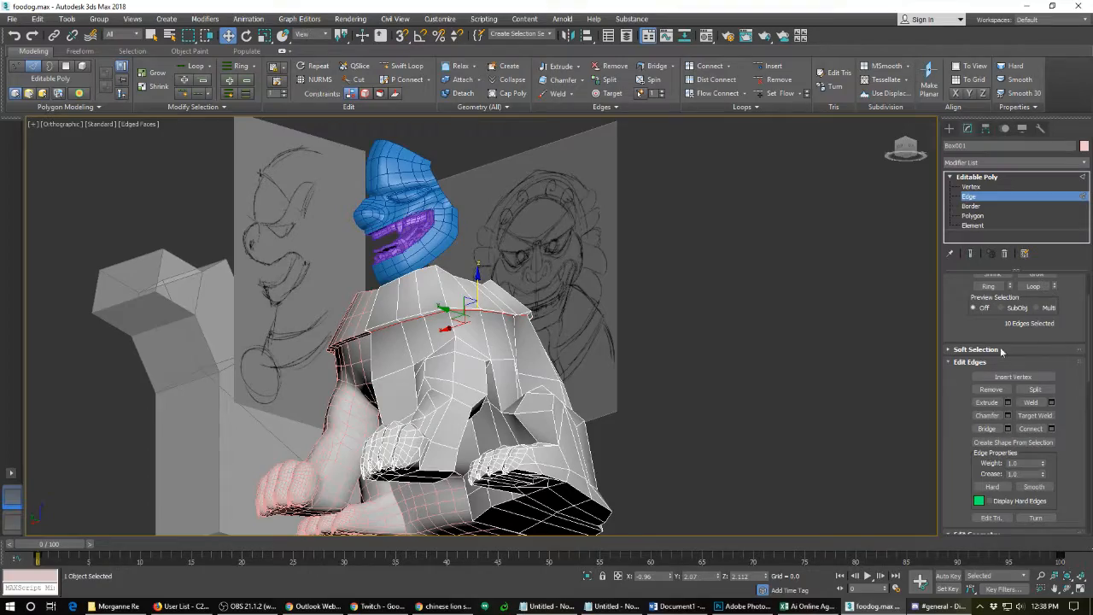
# - Reposition the two vertices at the rear shoulder corner of the overhanging loop to tidy its edge
pyautogui.moveTo(487, 348)
pyautogui.keyDown('alt'); pyautogui.mouseDown(button='middle')
pyautogui.moveTo(527, 384)
pyautogui.moveTo(467, 406)
pyautogui.moveTo(572, 291)
pyautogui.mouseUp(button='middle'); pyautogui.keyUp('alt')
pyautogui.scroll(3, 483, 382)
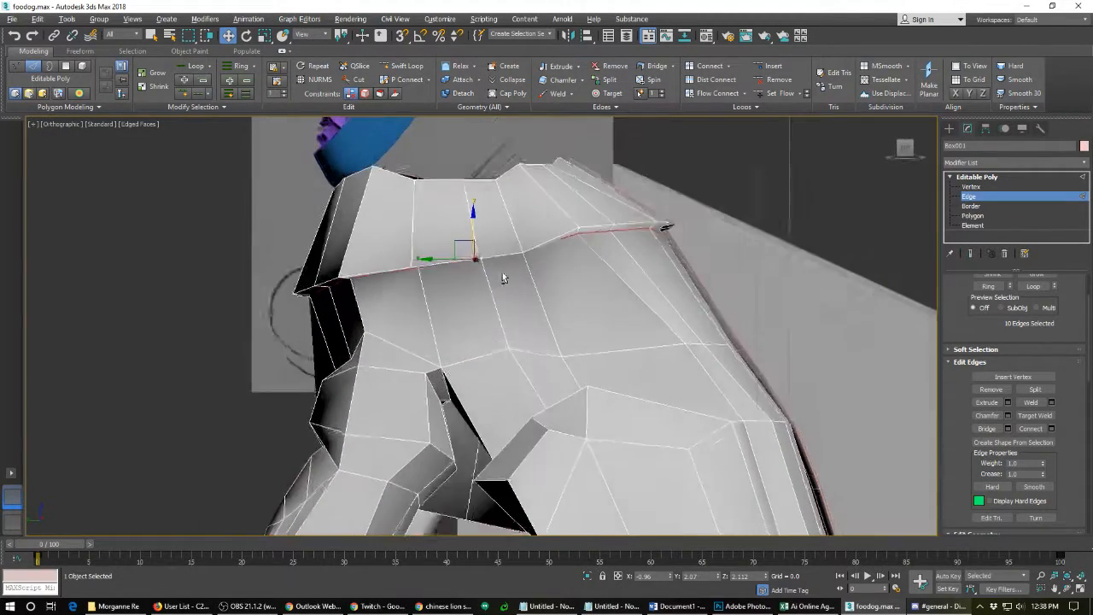
pyautogui.moveTo(501, 272); pyautogui.dragTo(496, 320, button='middle')
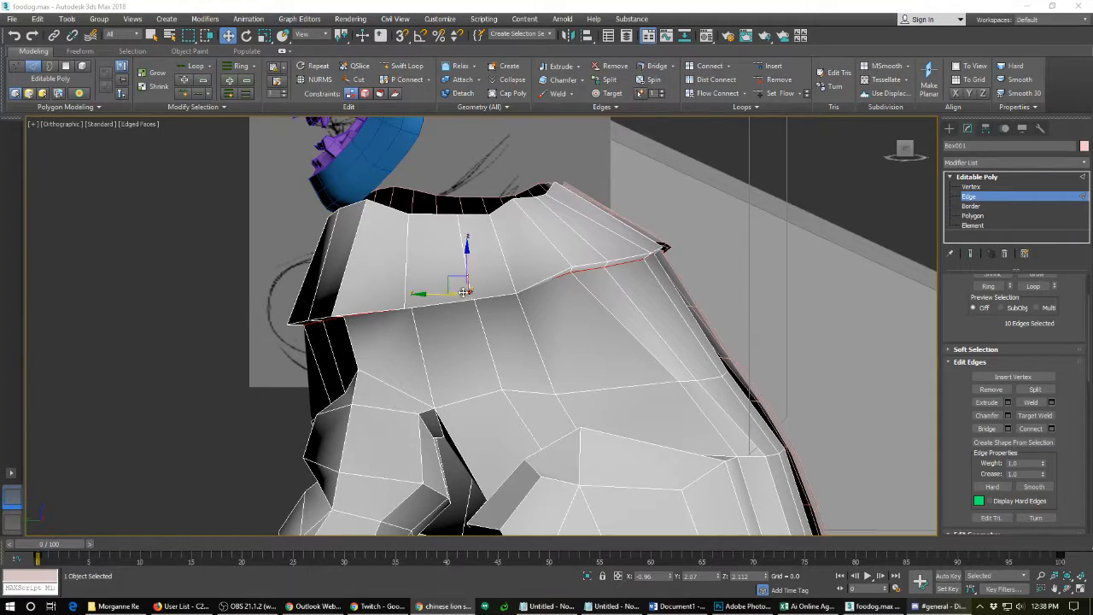
pyautogui.moveTo(459, 286)
pyautogui.keyDown('alt'); pyautogui.mouseDown(button='middle')
pyautogui.moveTo(536, 274)
pyautogui.moveTo(438, 282)
pyautogui.mouseUp(button='middle'); pyautogui.keyUp('alt')
pyautogui.keyDown('alt'); pyautogui.moveTo(569, 275); pyautogui.dragTo(589, 280, button='middle'); pyautogui.keyUp('alt')
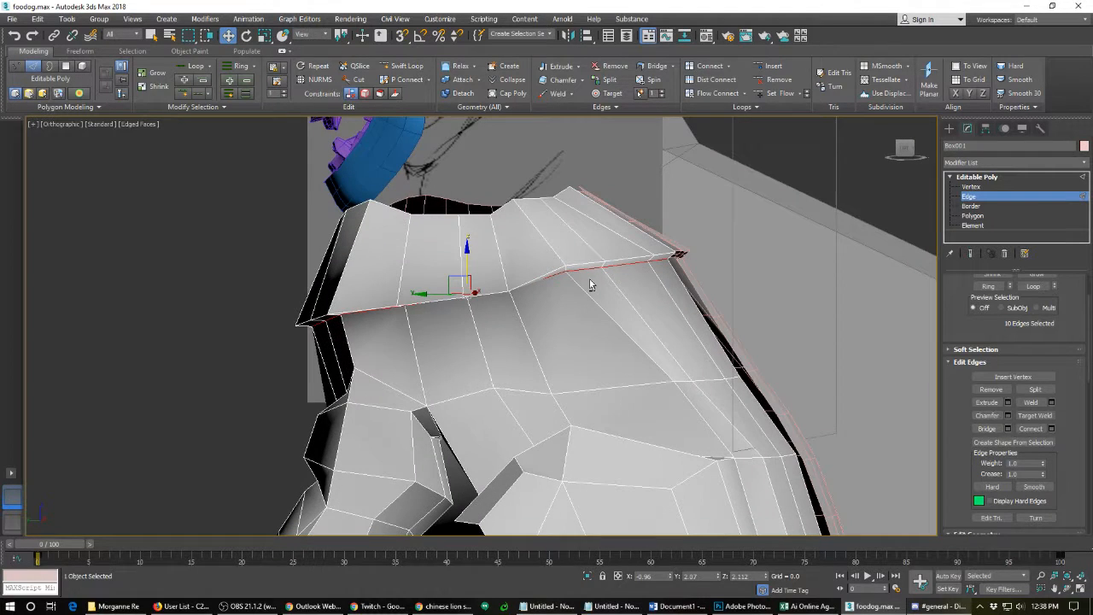
pyautogui.press('1')
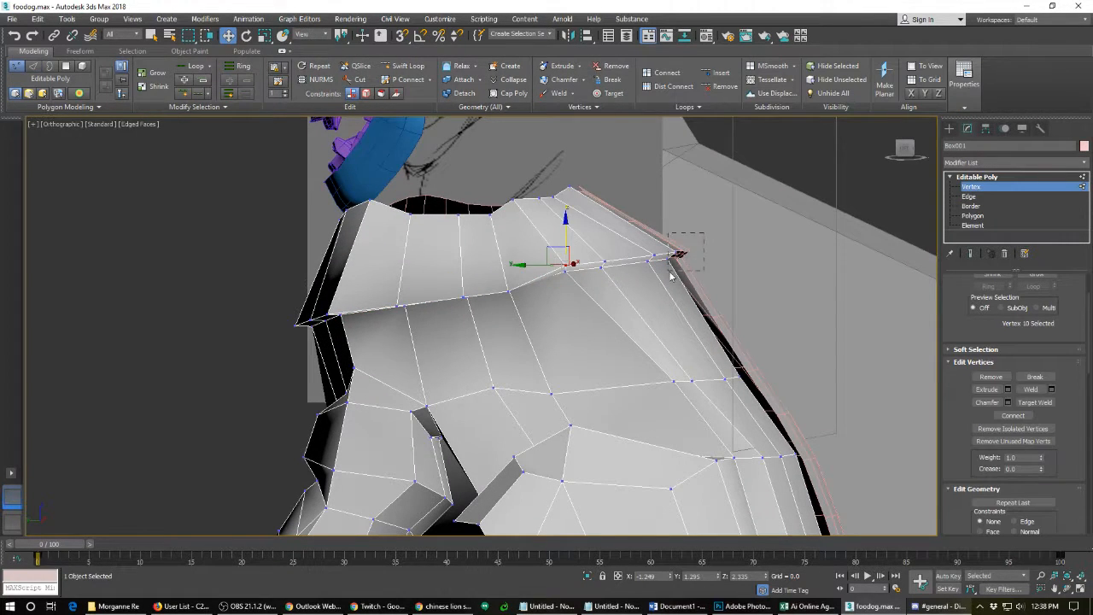
pyautogui.moveTo(670, 275); pyautogui.dragTo(670, 274)
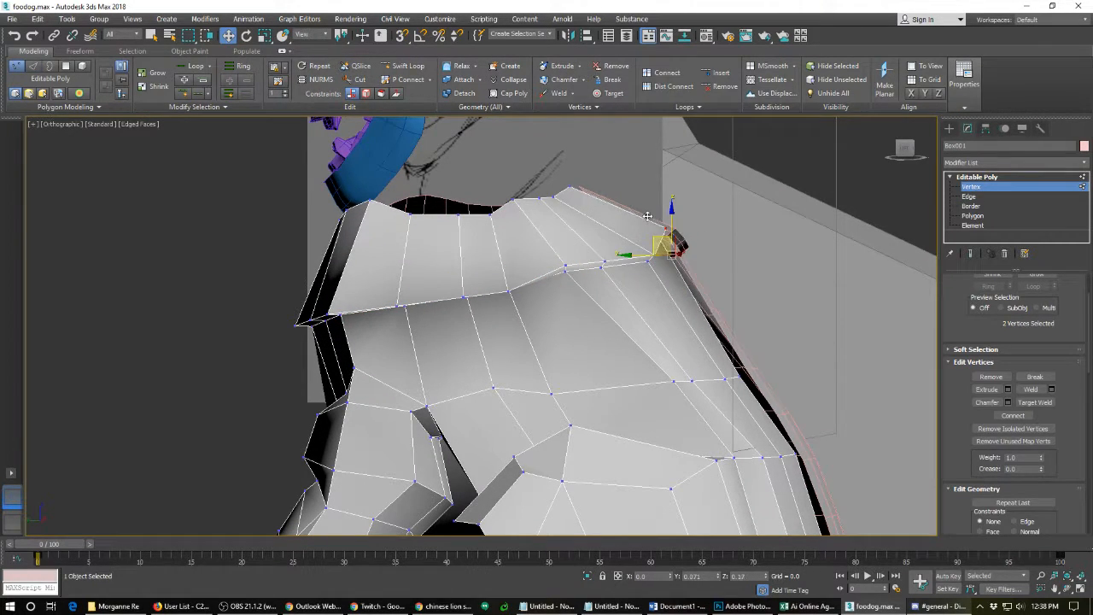
pyautogui.moveTo(647, 216); pyautogui.dragTo(550, 264)
# - Insert a Swift Loop around the upper body, midway between the neck opening and the overhanging loop
pyautogui.scroll(-2, 551, 263)
pyautogui.scroll(-3, 550, 264)
pyautogui.keyDown('alt'); pyautogui.moveTo(551, 264); pyautogui.dragTo(310, 332, button='middle'); pyautogui.keyUp('alt')
pyautogui.scroll(5, 640, 265)
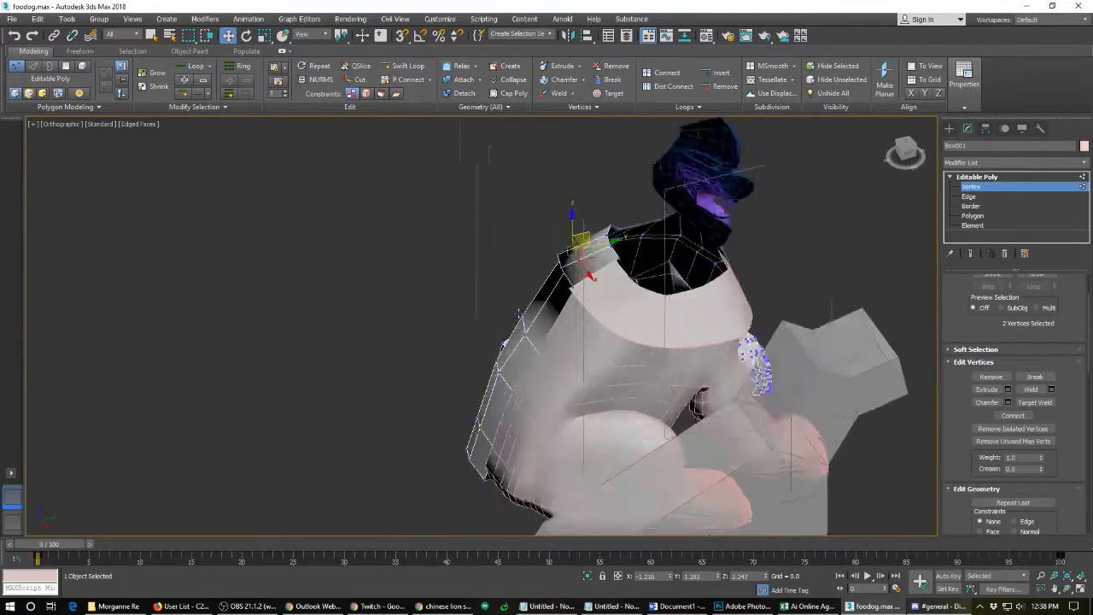
pyautogui.keyDown('alt'); pyautogui.moveTo(640, 261); pyautogui.dragTo(536, 299, button='middle'); pyautogui.keyUp('alt')
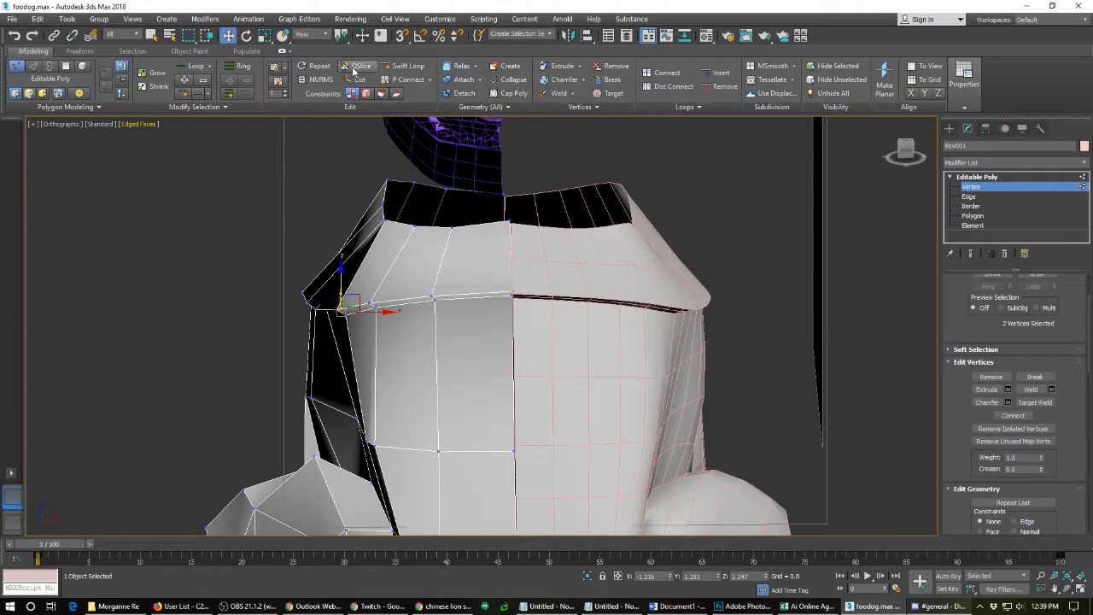
pyautogui.click(404, 65)
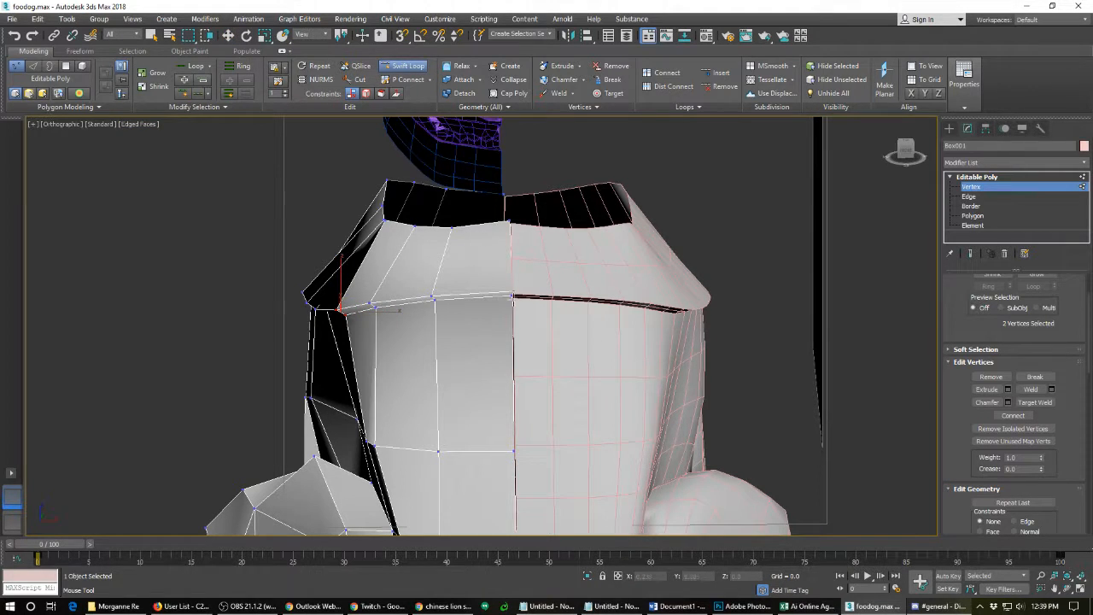
pyautogui.click(506, 254)
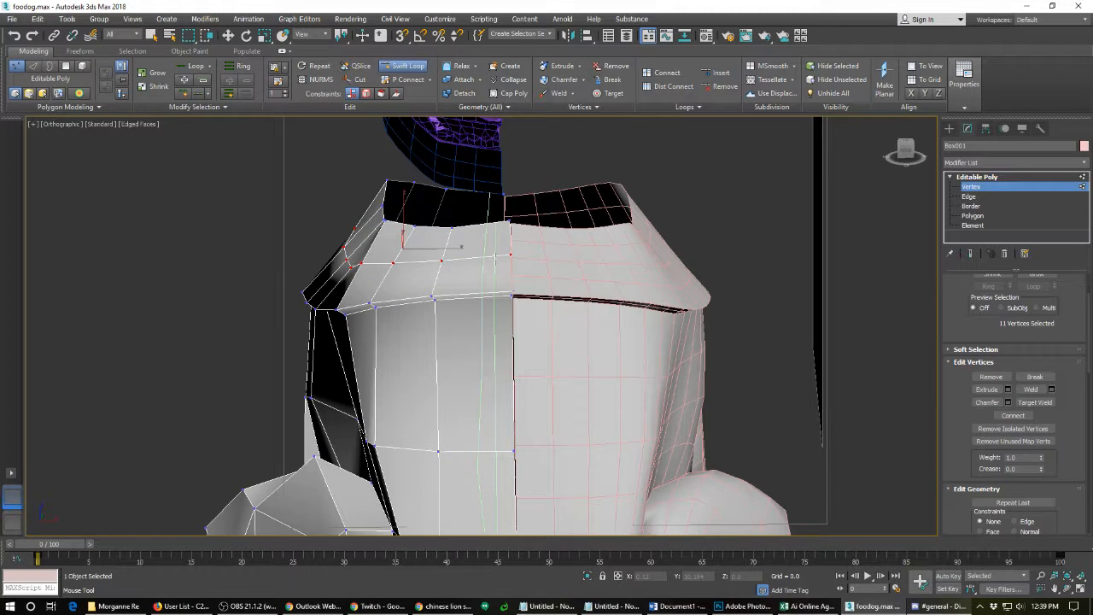
# - Chamfer the new mid-shoulder edge loop into two close parallel loops
pyautogui.press('2')
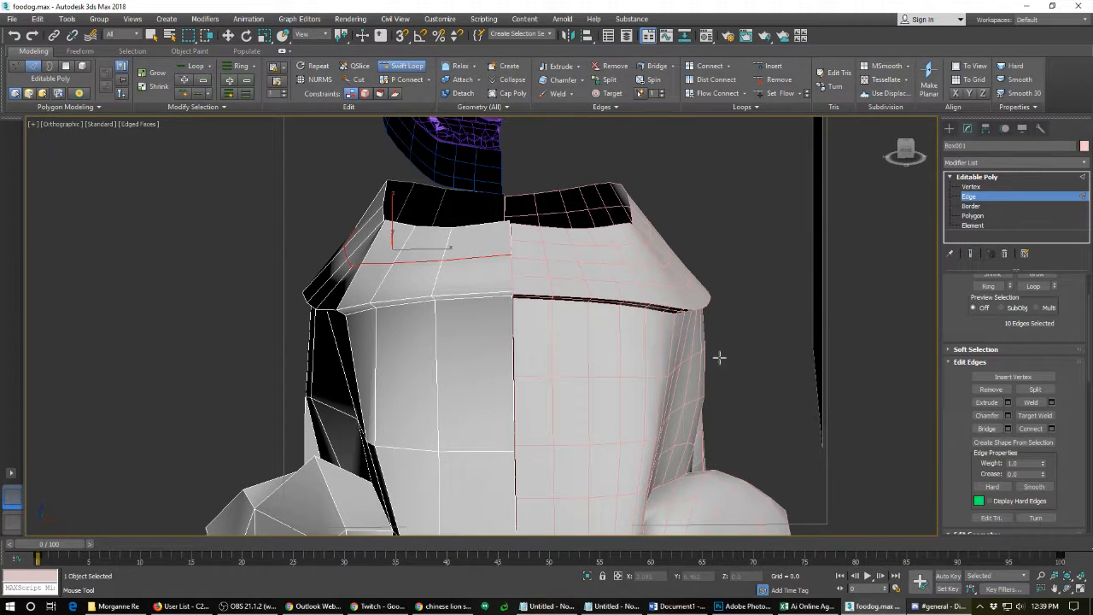
pyautogui.press('w')
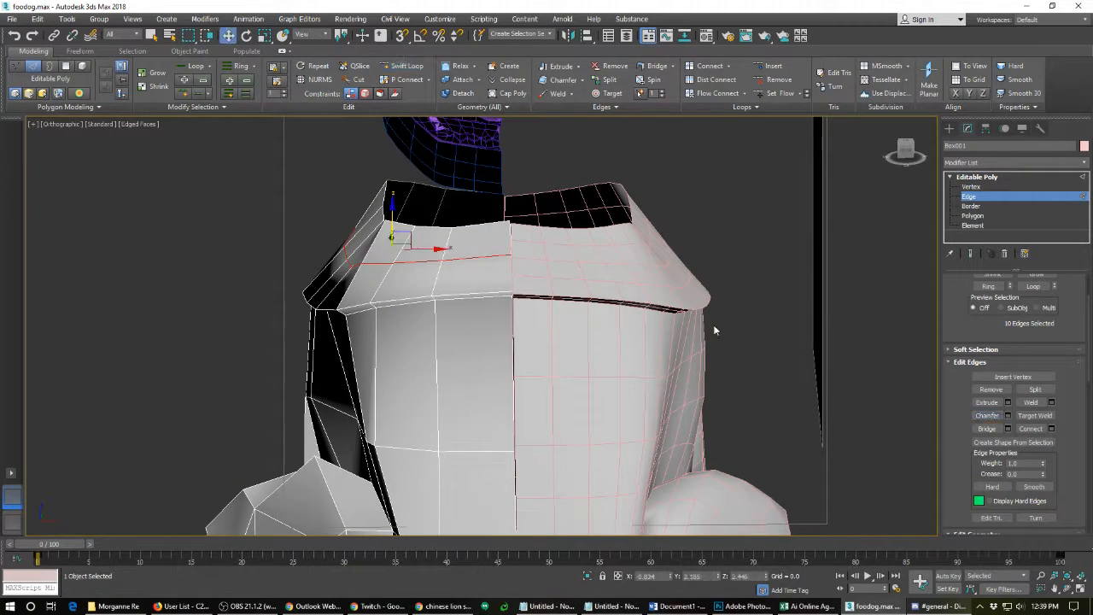
pyautogui.moveTo(462, 258); pyautogui.dragTo(462, 259)
pyautogui.click(986, 415)
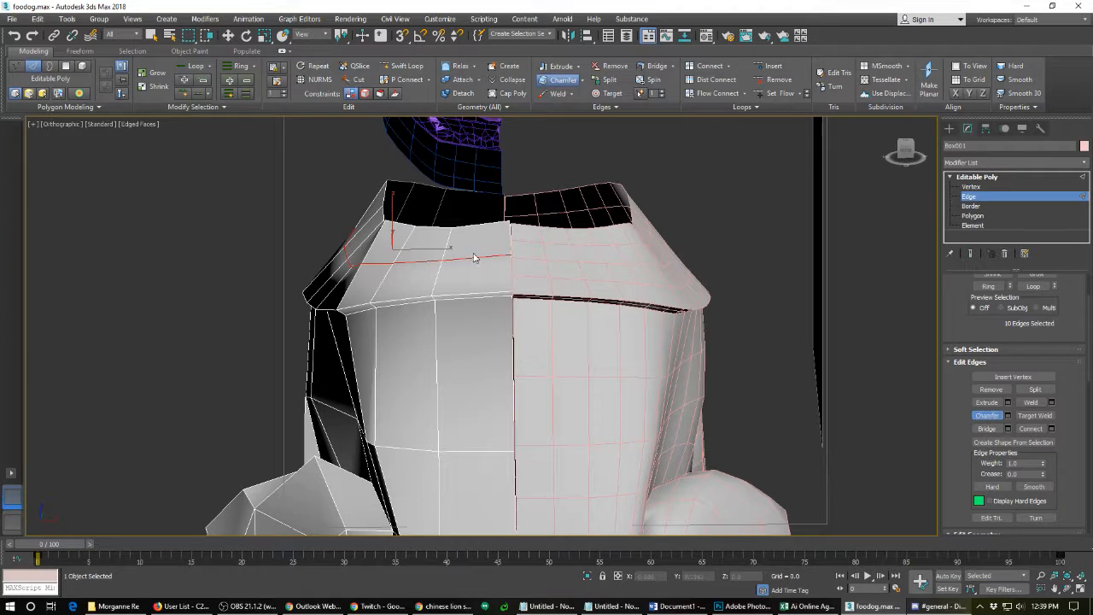
pyautogui.moveTo(473, 255); pyautogui.dragTo(468, 272)
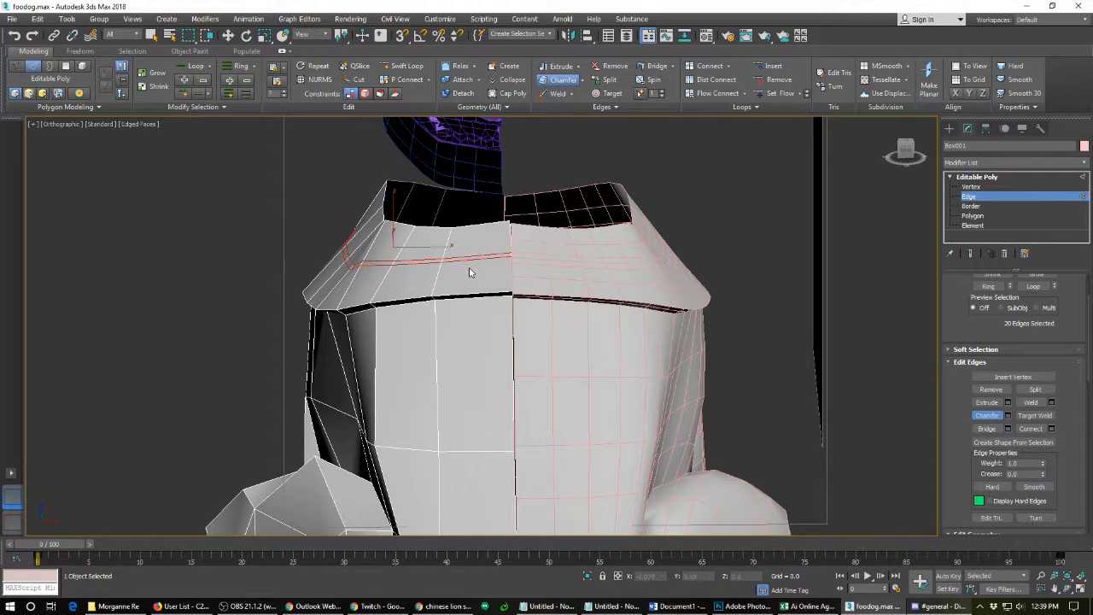
# - Select the upper loop of the mid-shoulder chamfer and lower it to a height of about 2.41
pyautogui.press('2')
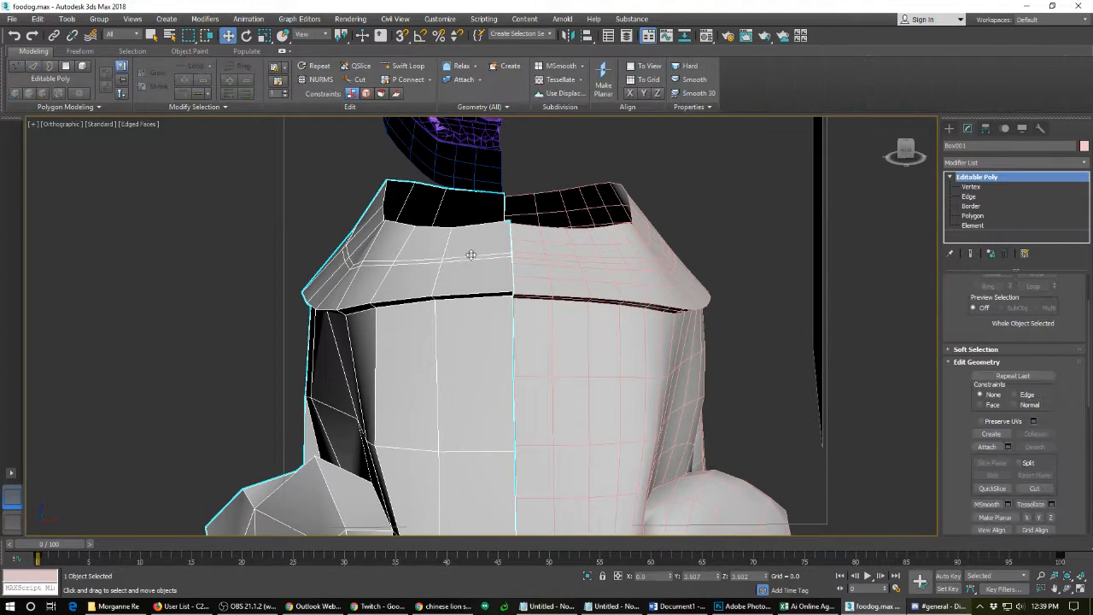
pyautogui.press('2')
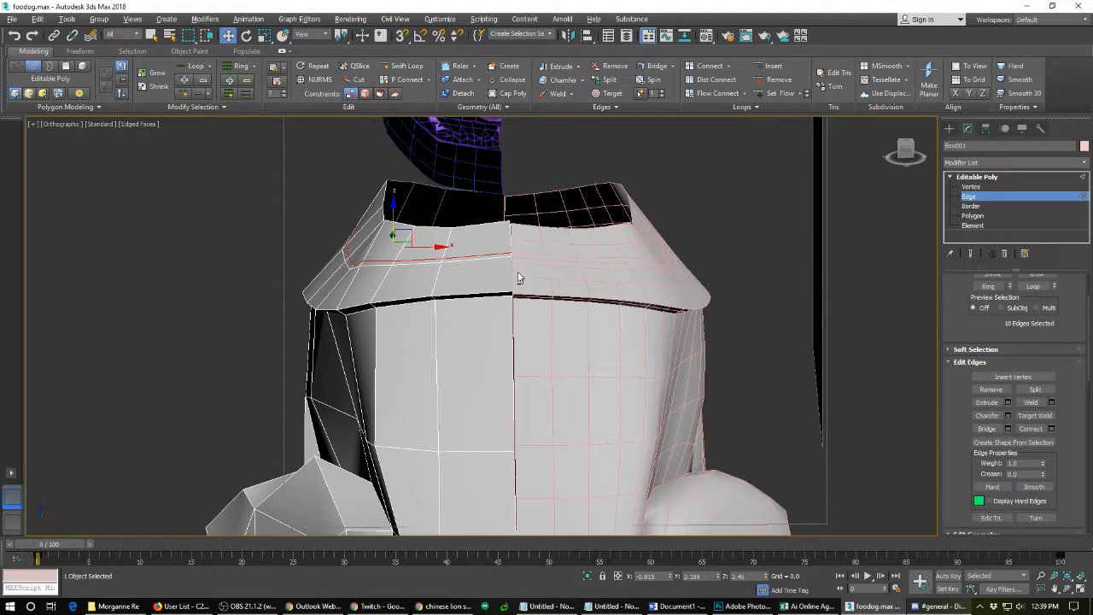
pyautogui.keyDown('alt'); pyautogui.moveTo(517, 277); pyautogui.dragTo(424, 258, button='middle'); pyautogui.keyUp('alt')
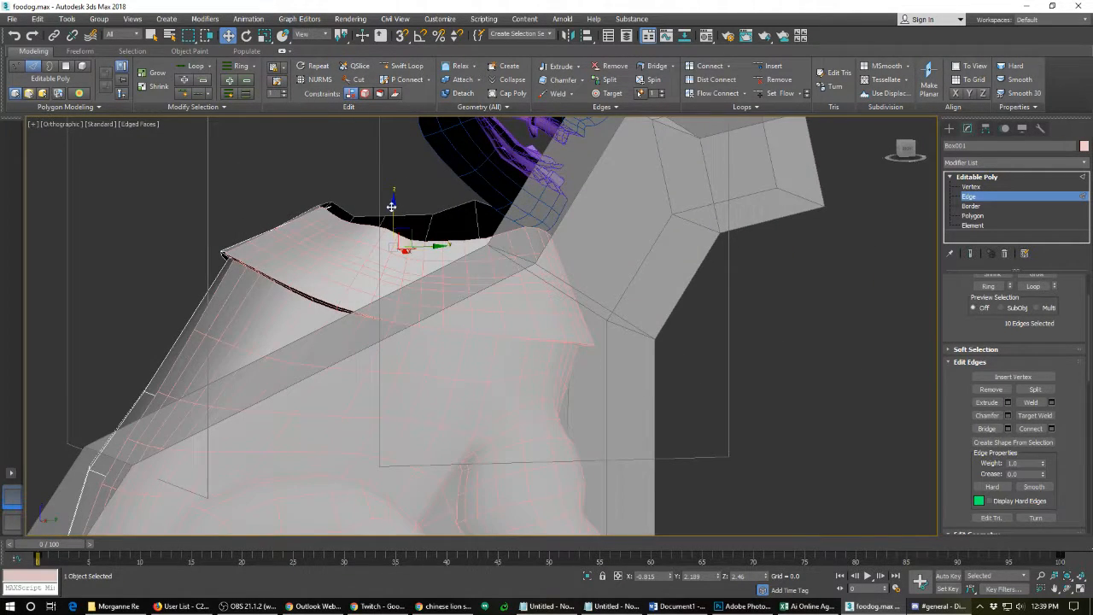
pyautogui.moveTo(392, 204); pyautogui.dragTo(391, 213)
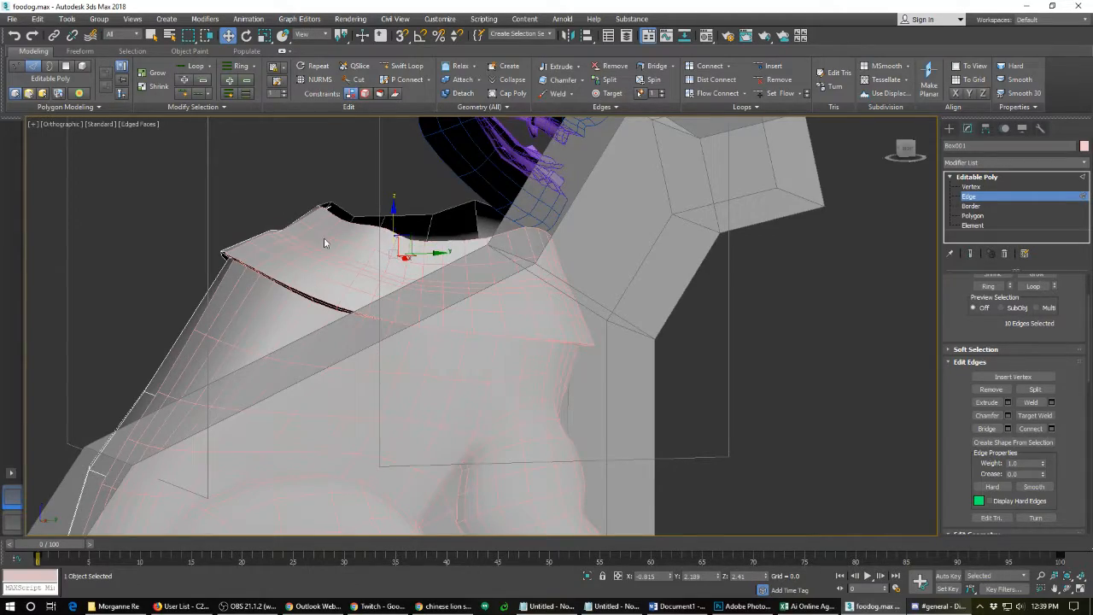
# - Scale the lowered loop slightly shorter along the body's length to tuck it inward at the chest and back
pyautogui.keyDown('alt'); pyautogui.moveTo(324, 242); pyautogui.dragTo(487, 290, button='middle'); pyautogui.keyUp('alt')
pyautogui.press('e')
pyautogui.press('r')
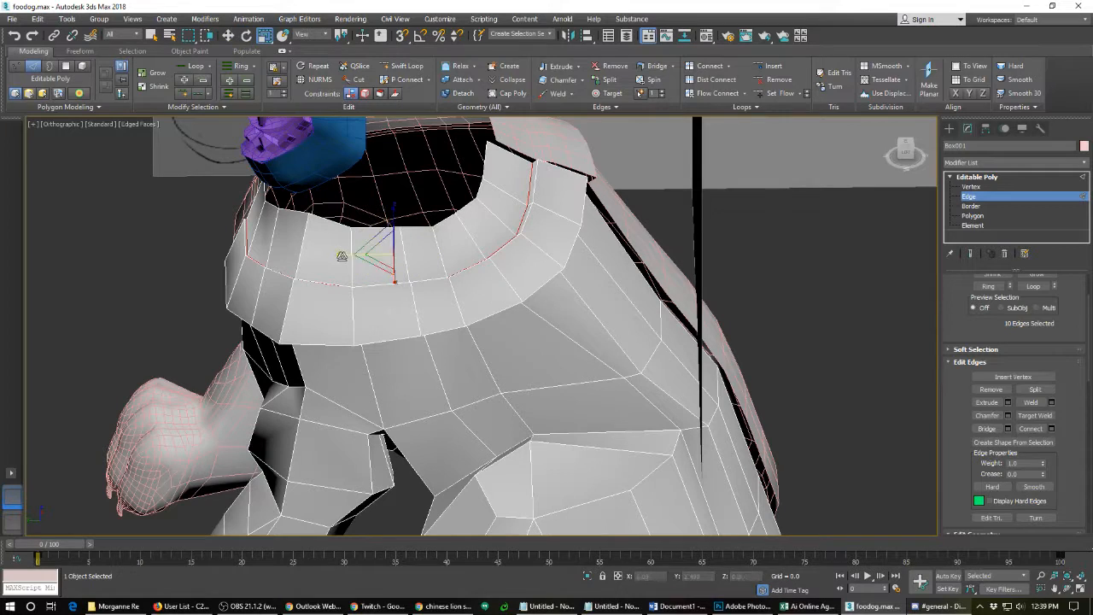
pyautogui.moveTo(341, 256); pyautogui.dragTo(340, 255)
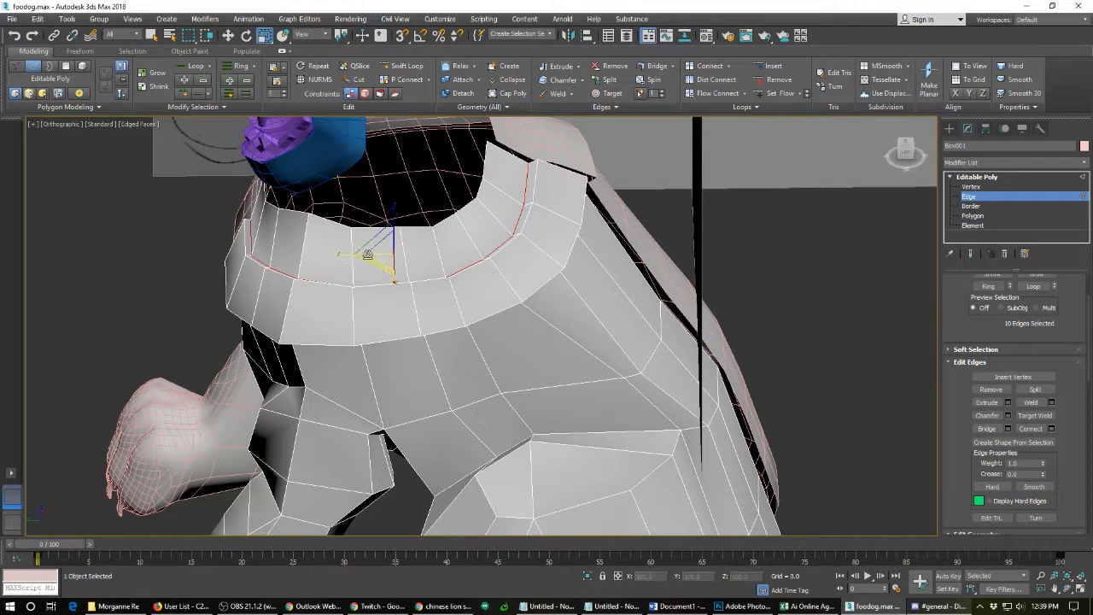
pyautogui.press('e')
pyautogui.press('r')
# - Scale the lowered loop sideways to about 97% and shift it about 0.02 toward the body's centerline
pyautogui.keyDown('alt'); pyautogui.moveTo(364, 302); pyautogui.dragTo(469, 298, button='middle'); pyautogui.keyUp('alt')
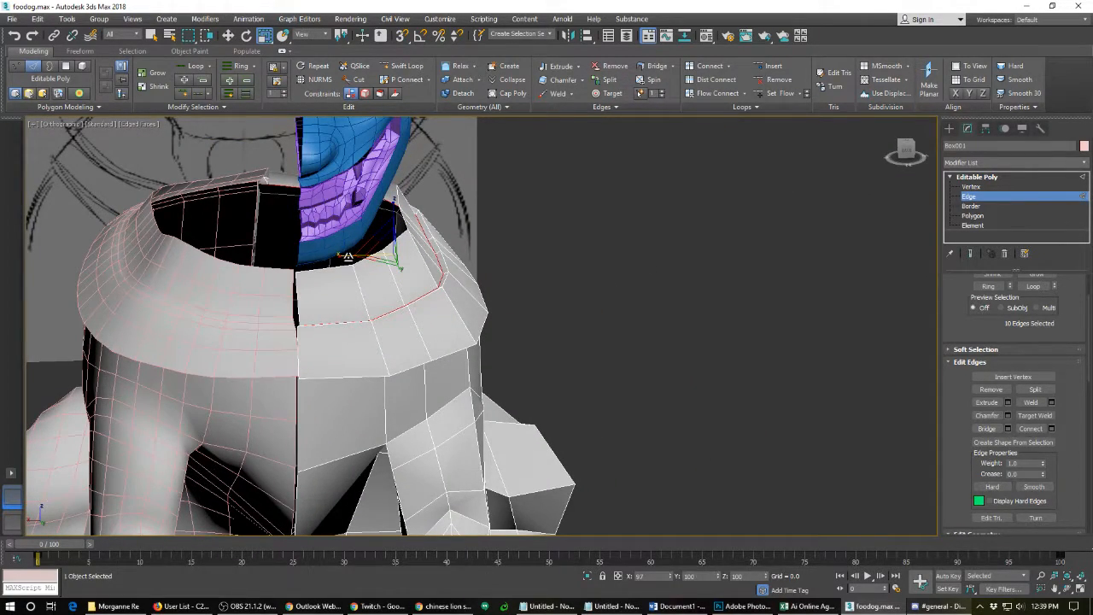
pyautogui.press('w')
pyautogui.moveTo(359, 256); pyautogui.dragTo(356, 256)
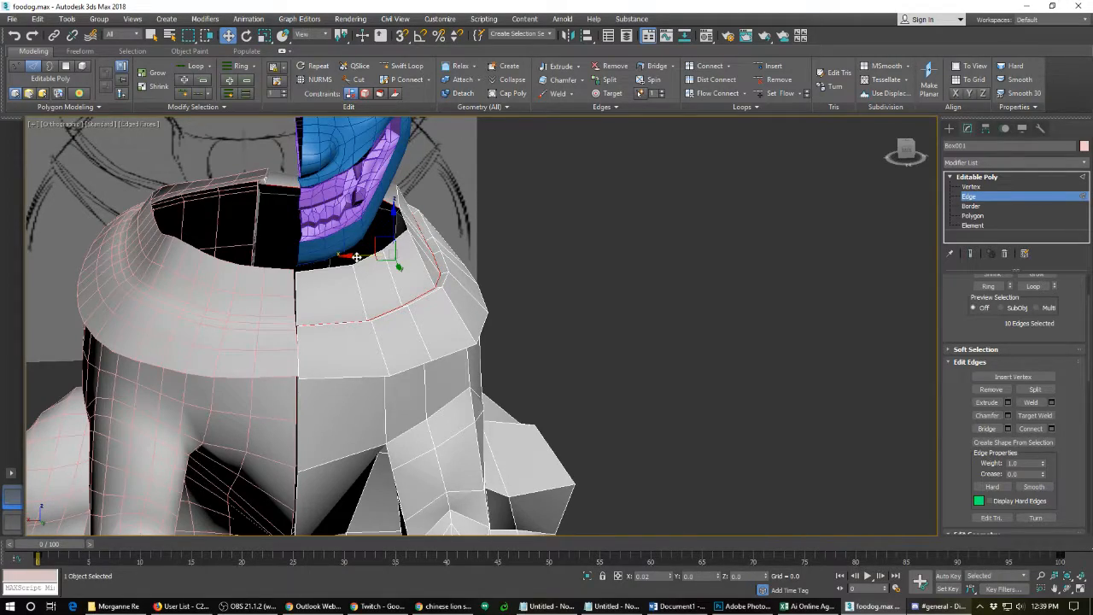
# - Set the crease of the tucked-in mid-shoulder loop to 1.0 and finish editing the body's edges
pyautogui.keyDown('alt'); pyautogui.moveTo(418, 300); pyautogui.dragTo(307, 298, button='middle'); pyautogui.keyUp('alt')
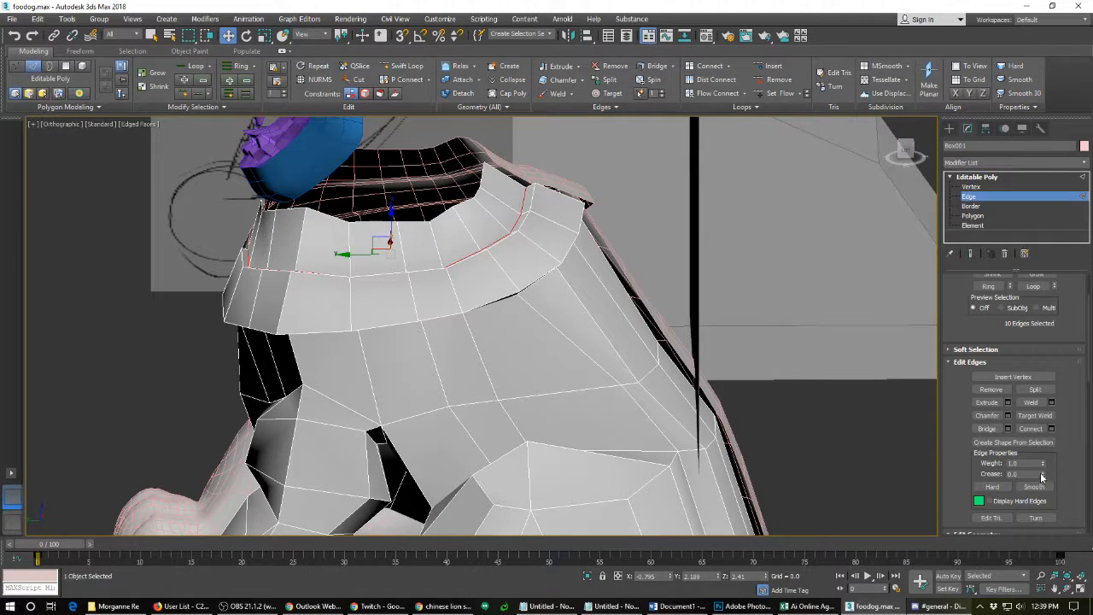
pyautogui.keyDown('alt'); pyautogui.moveTo(407, 363); pyautogui.dragTo(507, 360, button='middle'); pyautogui.keyUp('alt')
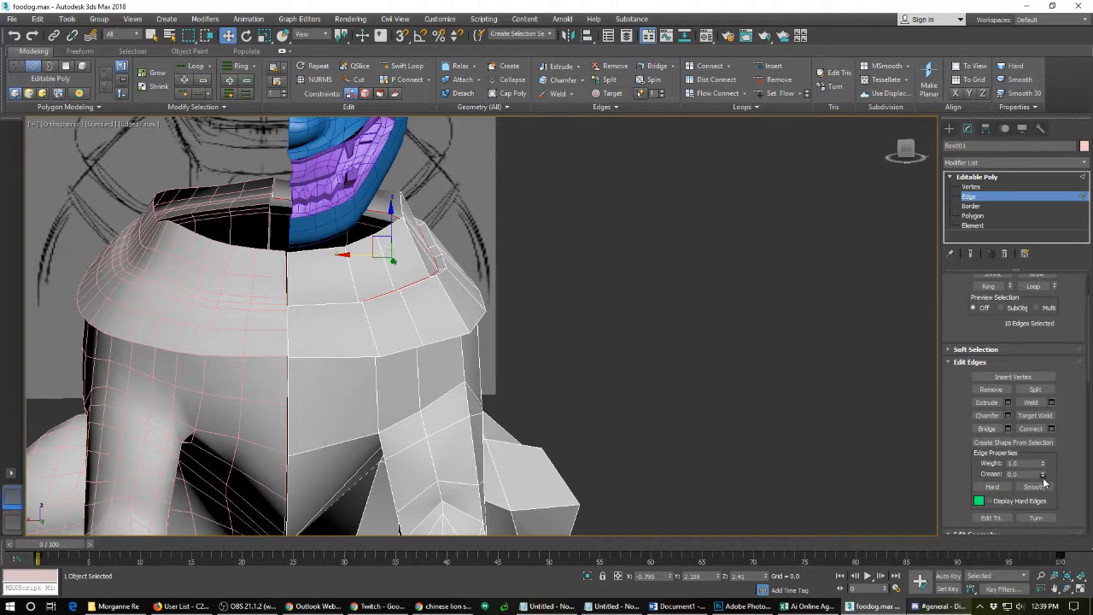
pyautogui.moveTo(1043, 476); pyautogui.dragTo(1042, 461)
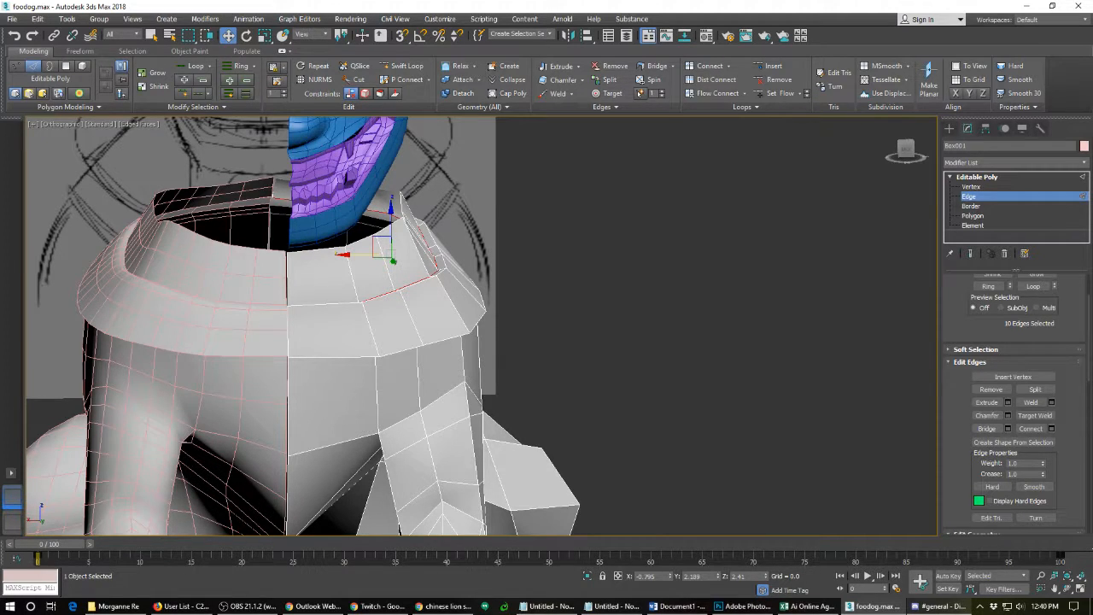
pyautogui.click(970, 198)
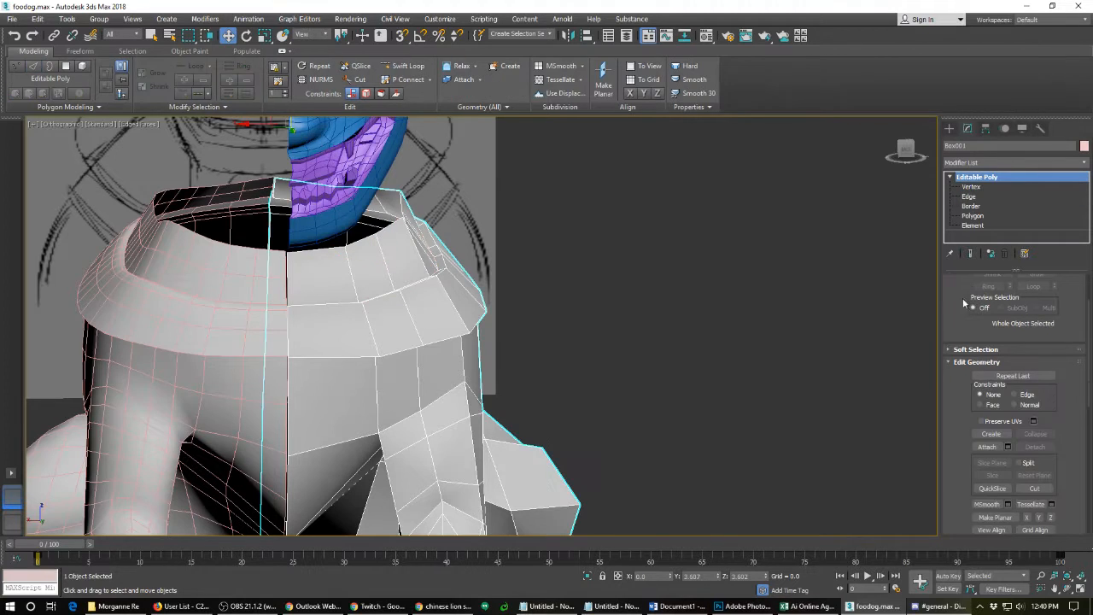
# - Create a box about 2.41 long, 1.48 wide and 1.2 high on the ground beside the foo dog's front paws
pyautogui.scroll(-5, 804, 263)
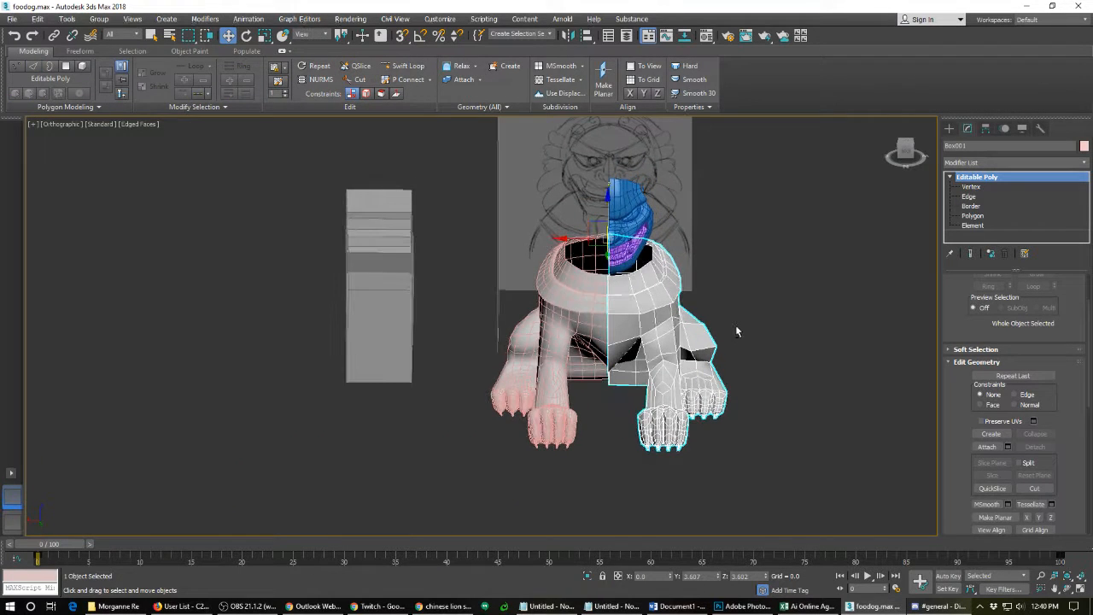
pyautogui.click(949, 128)
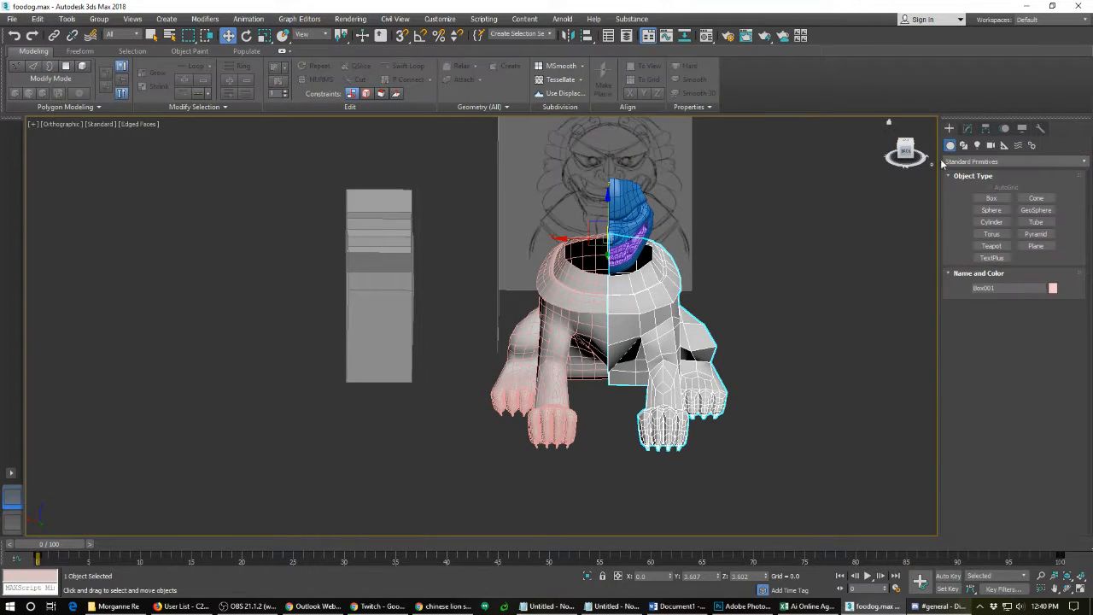
pyautogui.click(991, 198)
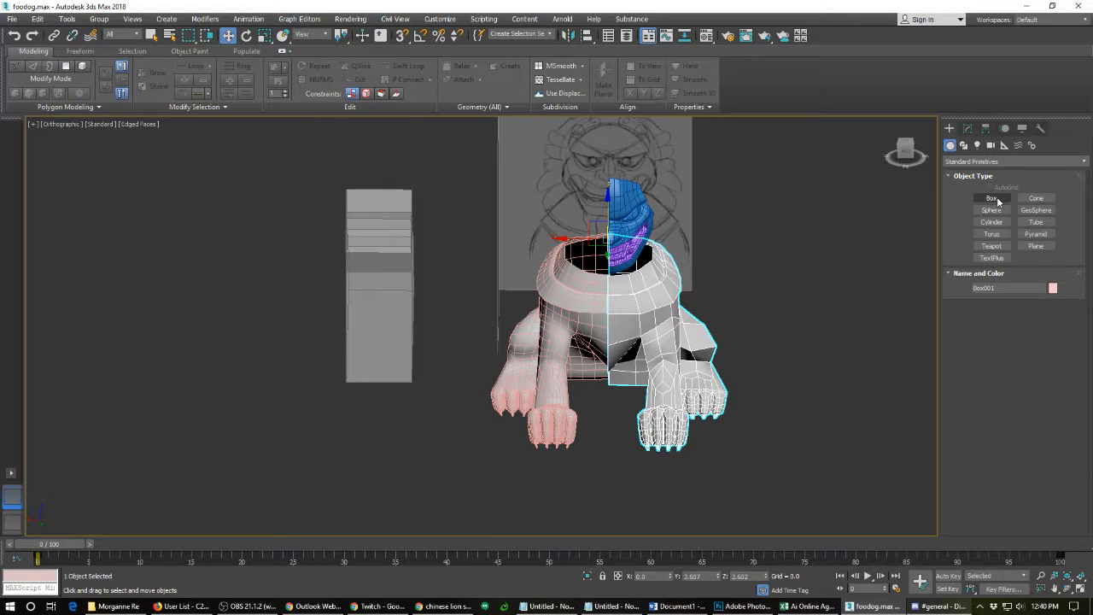
pyautogui.moveTo(765, 461); pyautogui.dragTo(840, 505)
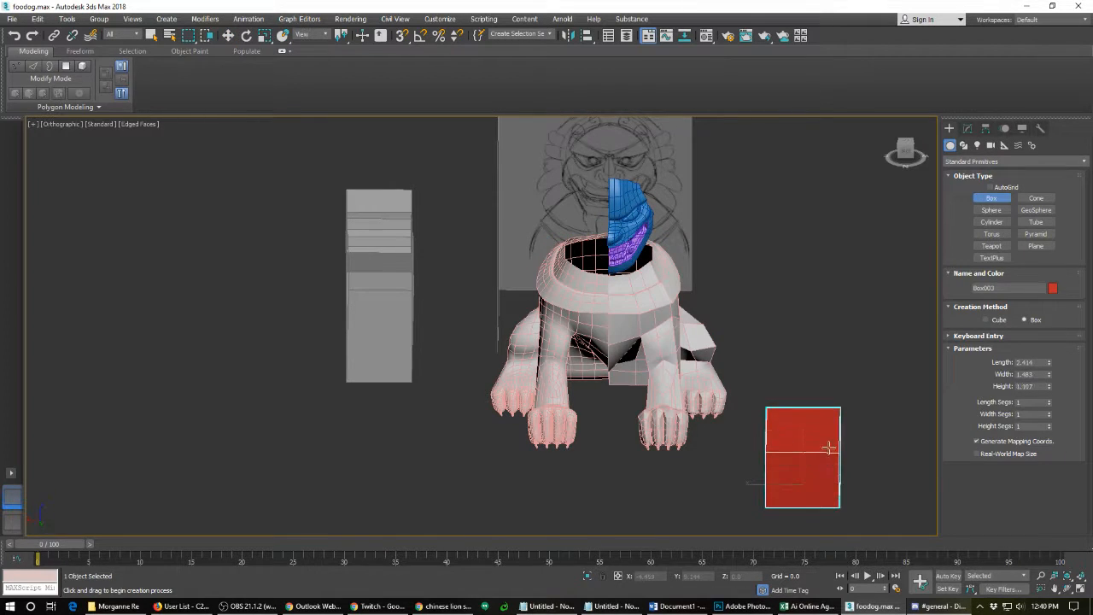
pyautogui.click(830, 444)
pyautogui.press('w')
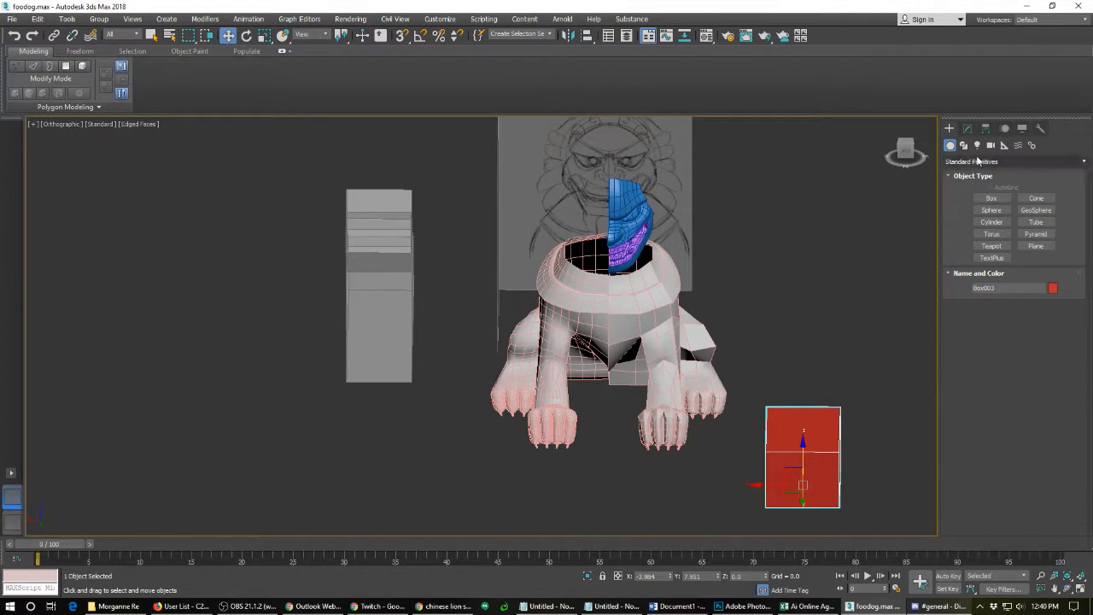
# - Set the new box's width segments to 2 and convert it to an Editable Poly
pyautogui.click(968, 128)
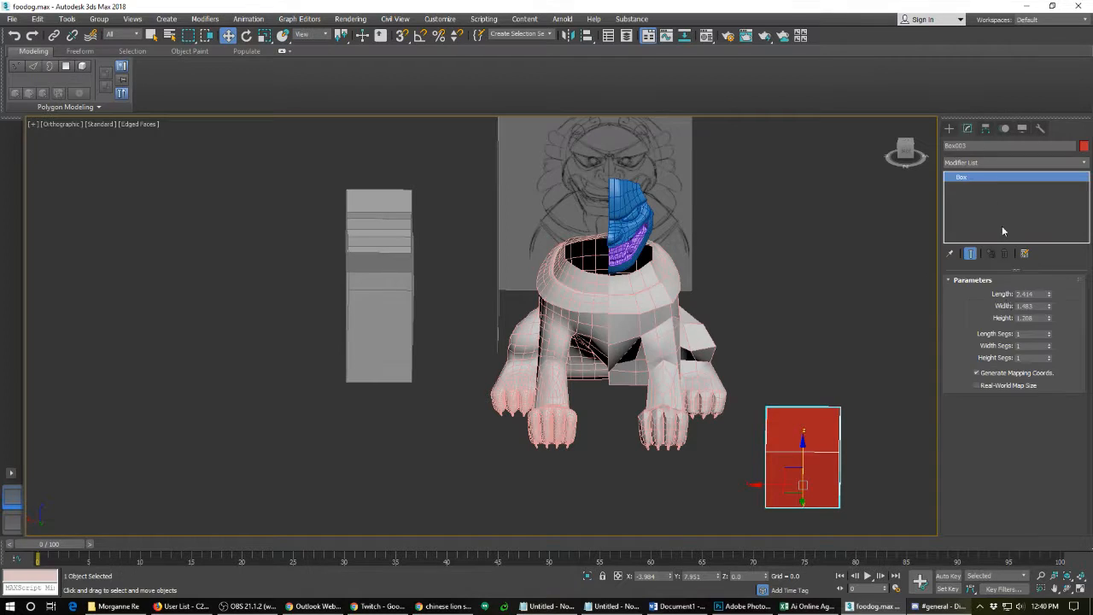
pyautogui.click(1047, 333)
pyautogui.click(1049, 337)
pyautogui.click(1049, 343)
pyautogui.keyDown('alt'); pyautogui.moveTo(817, 453); pyautogui.dragTo(817, 436, button='middle'); pyautogui.keyUp('alt')
pyautogui.rightClick(964, 179)
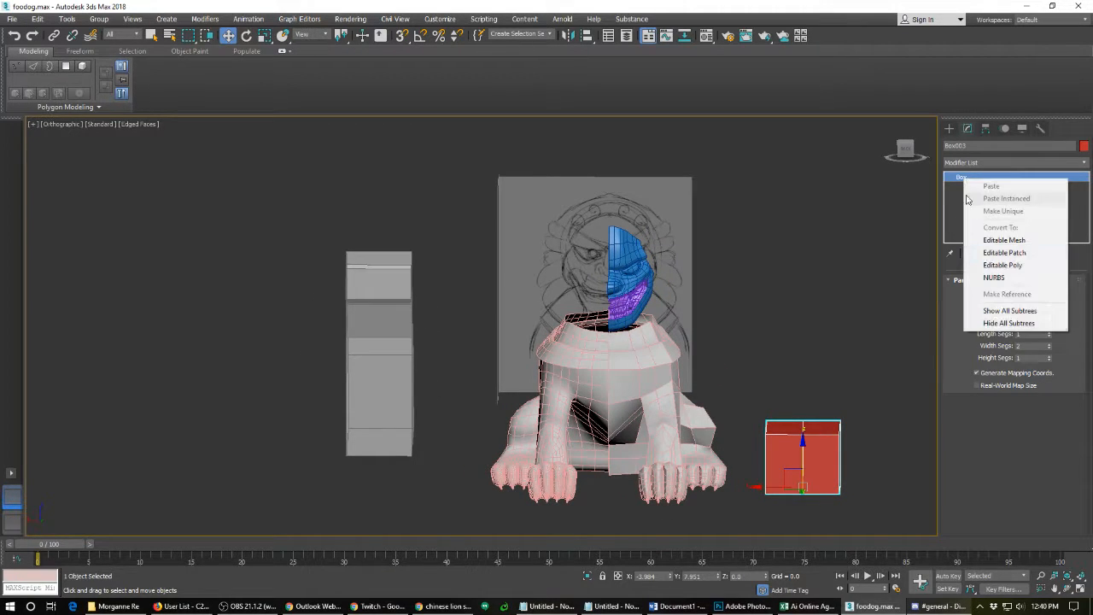
pyautogui.click(990, 265)
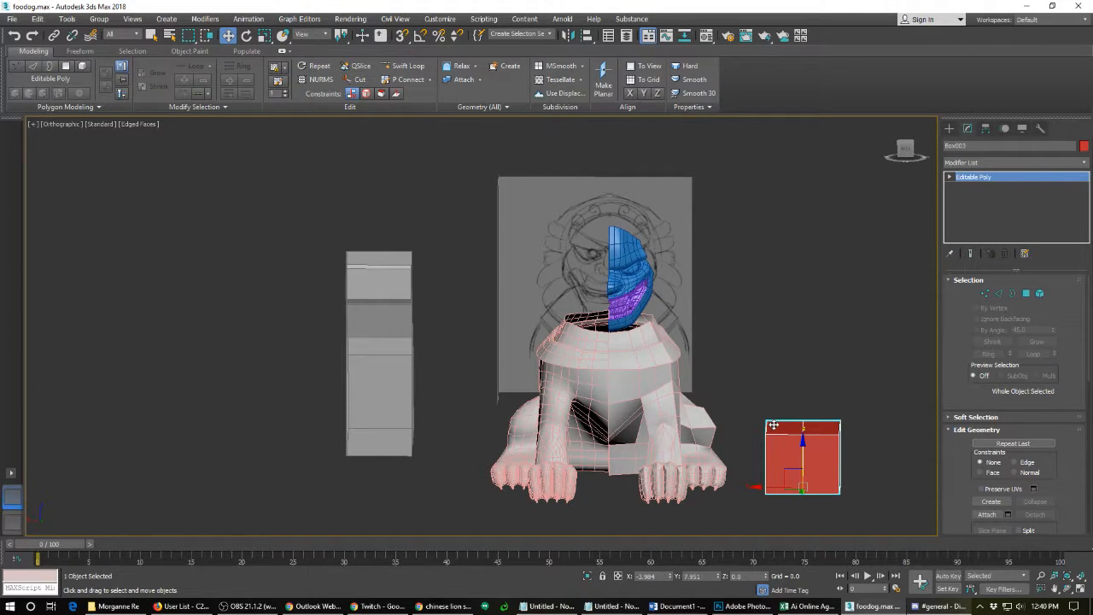
# - Delete the polygons of the box half nearest the foo dog and finish polygon editing
pyautogui.press('4')
pyautogui.moveTo(754, 395); pyautogui.dragTo(784, 508)
pyautogui.press('Delete')
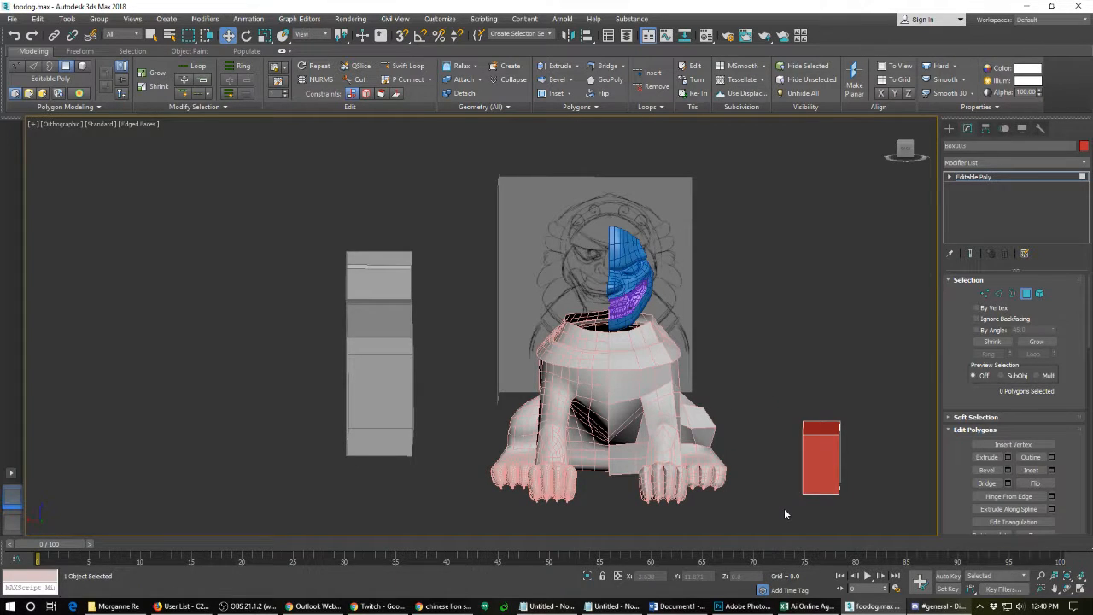
pyautogui.click(1026, 293)
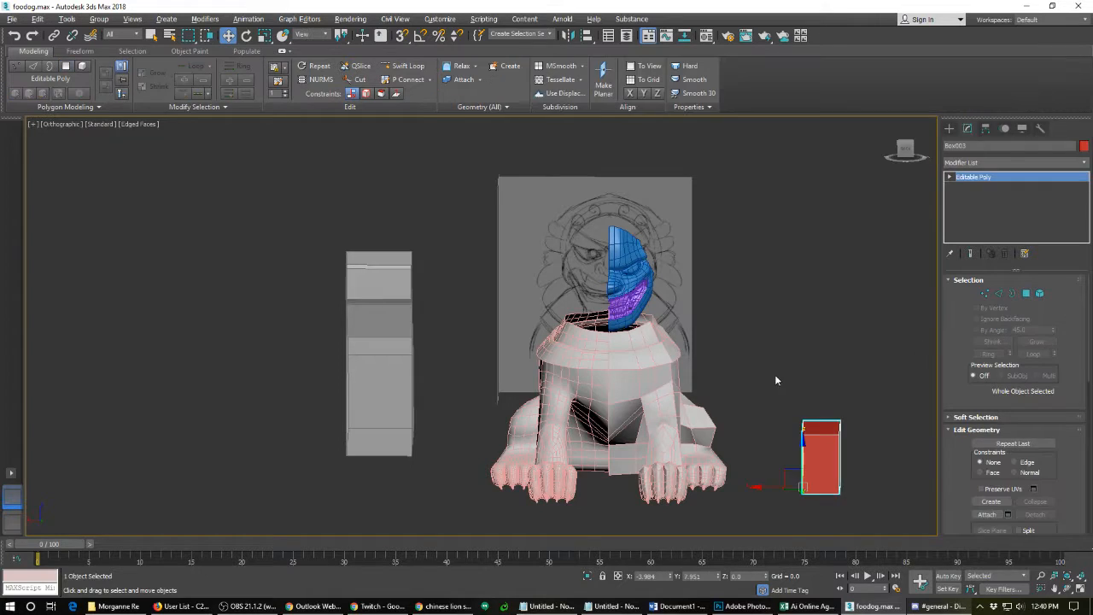
# - Mirror the remaining half box across the X axis as a Reference clone with an offset of 0.0
pyautogui.keyDown('alt'); pyautogui.moveTo(774, 374); pyautogui.dragTo(675, 373, button='middle'); pyautogui.keyUp('alt')
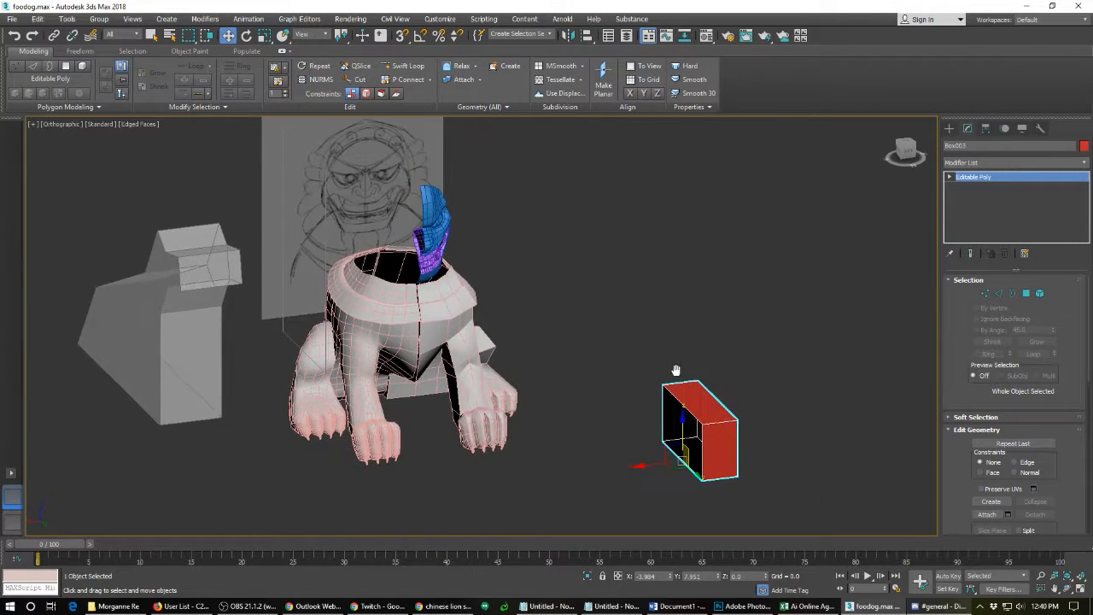
pyautogui.scroll(2, 666, 367)
pyautogui.scroll(-3, 591, 224)
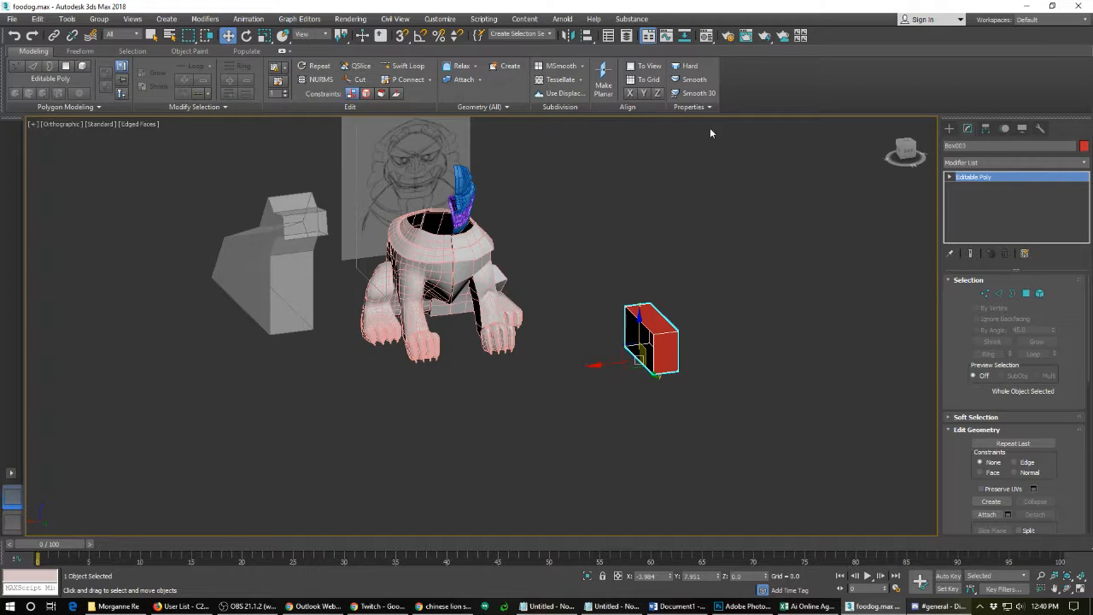
pyautogui.click(569, 35)
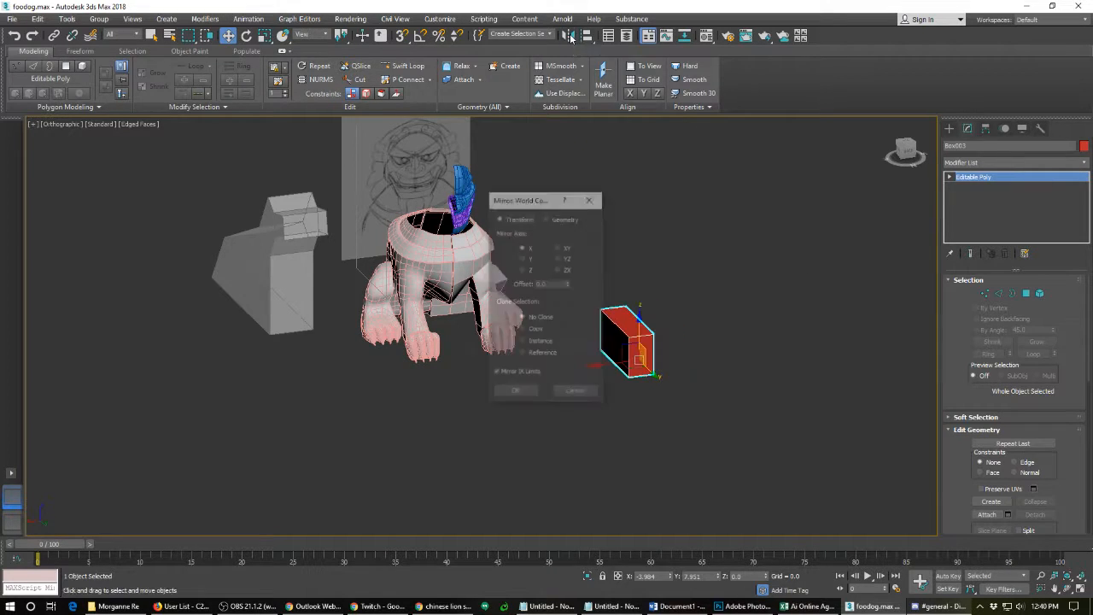
pyautogui.click(522, 354)
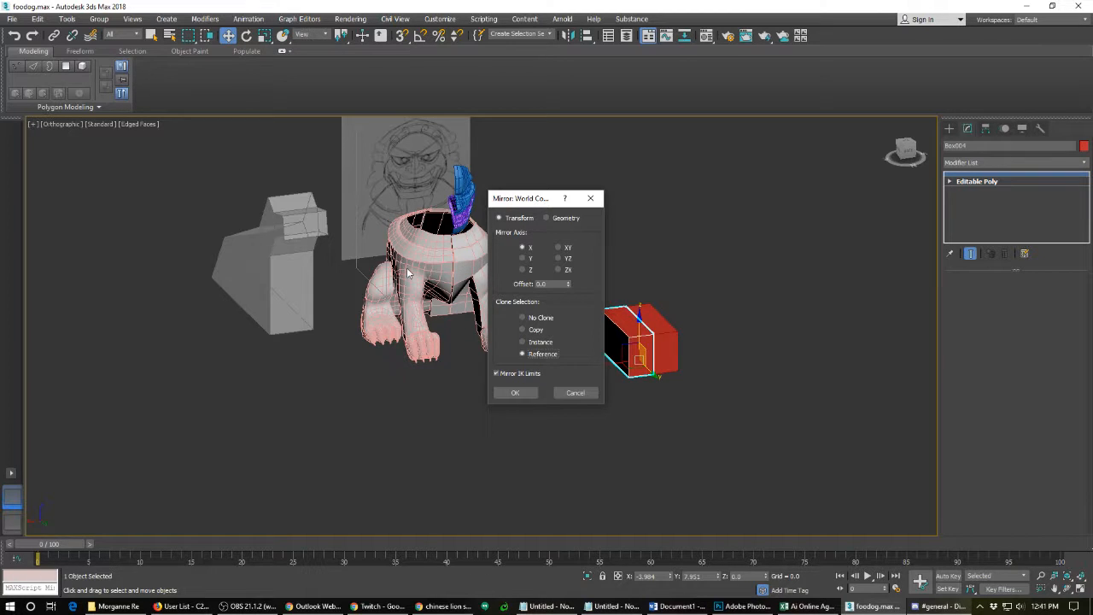
pyautogui.click(517, 393)
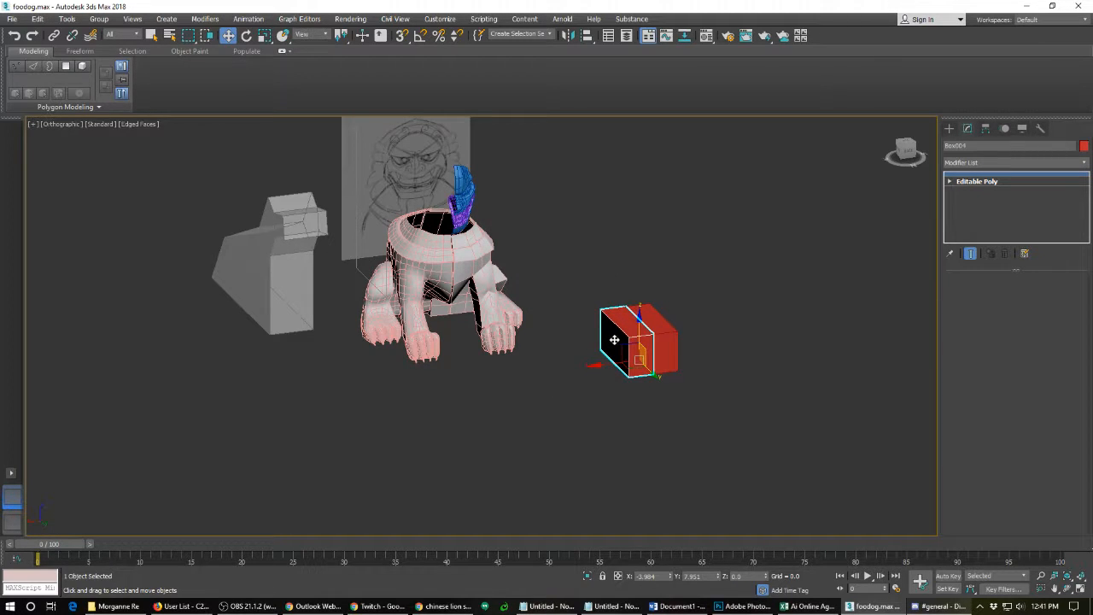
# - Apply a TurboSmooth modifier to the mirrored reference half of the box
pyautogui.click(1084, 162)
pyautogui.moveTo(1088, 183); pyautogui.dragTo(1075, 404)
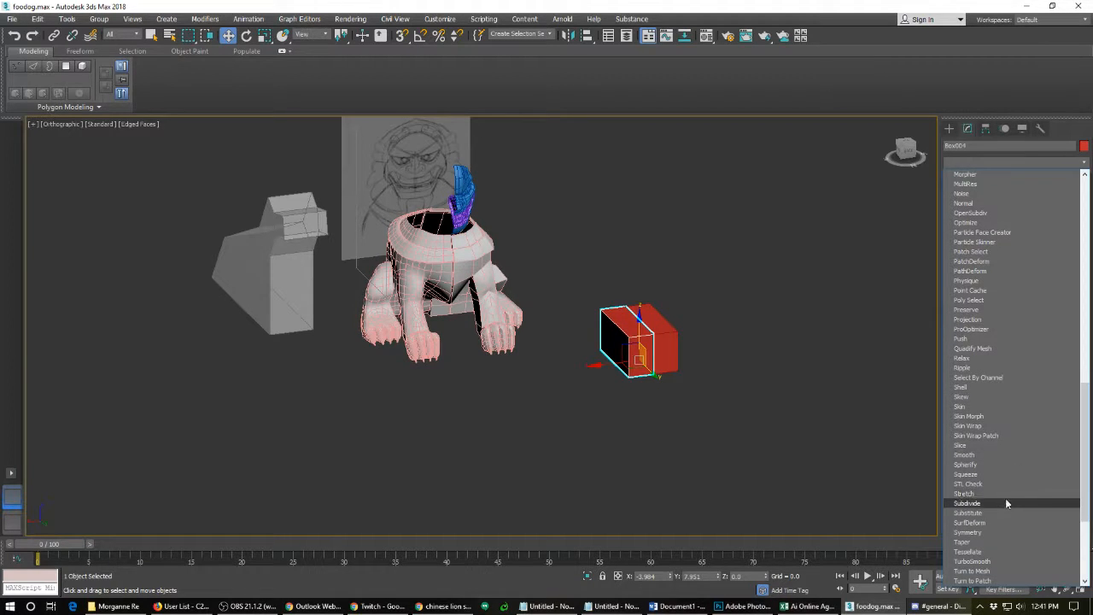
pyautogui.scroll(-1, 1006, 506)
pyautogui.click(1003, 531)
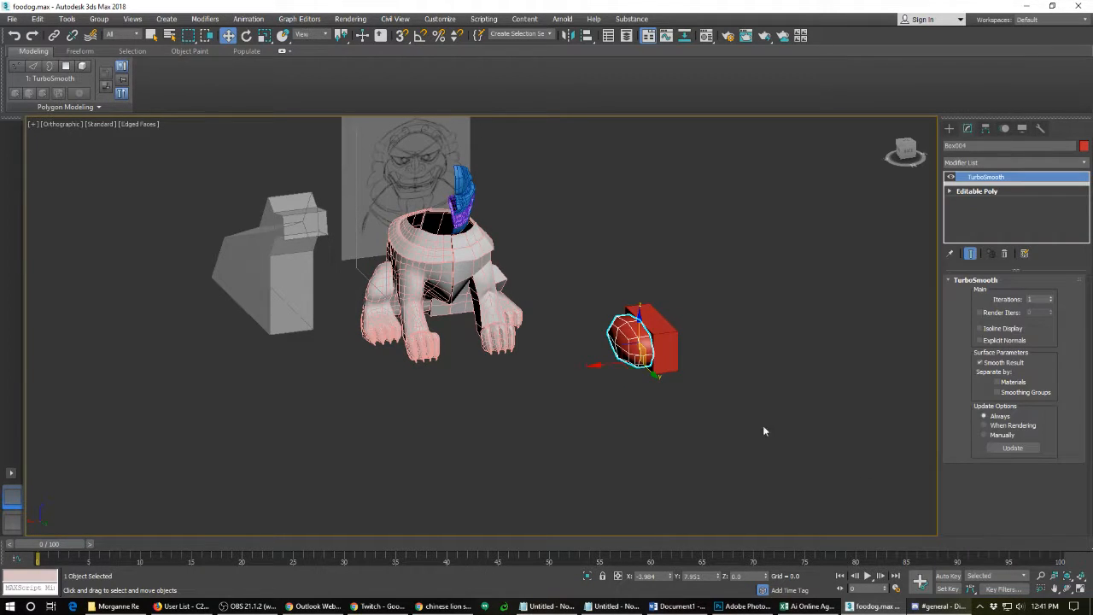
pyautogui.keyDown('alt'); pyautogui.moveTo(726, 394); pyautogui.dragTo(672, 371, button='middle'); pyautogui.keyUp('alt')
pyautogui.scroll(4, 632, 328)
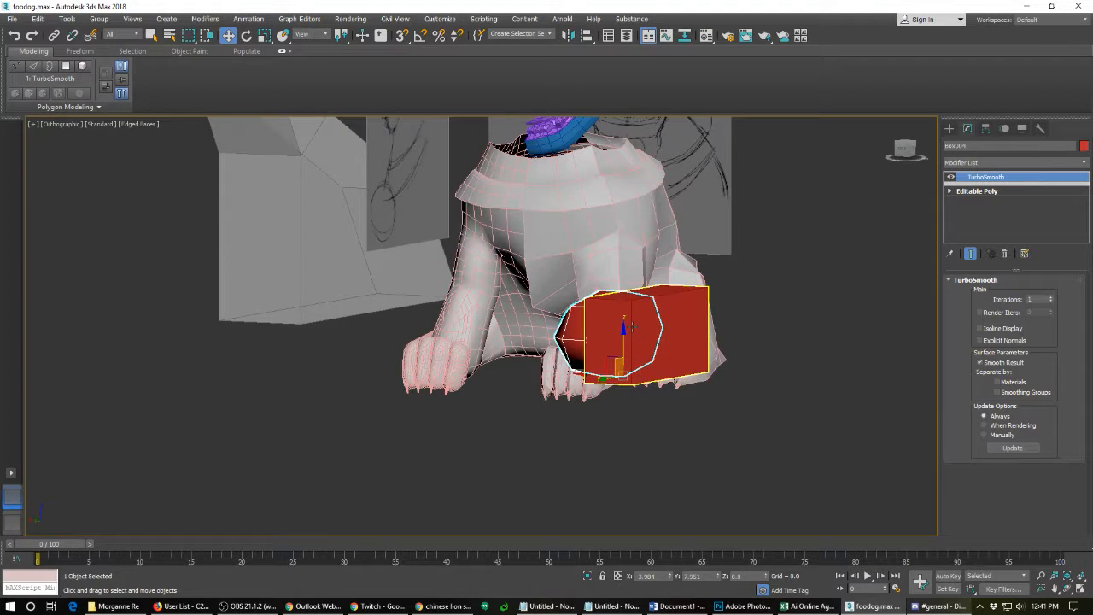
# - Move the original half box's outer side polygon farther from the mirror plane and inset that polygon
pyautogui.hotkey('ctrl', 'z')
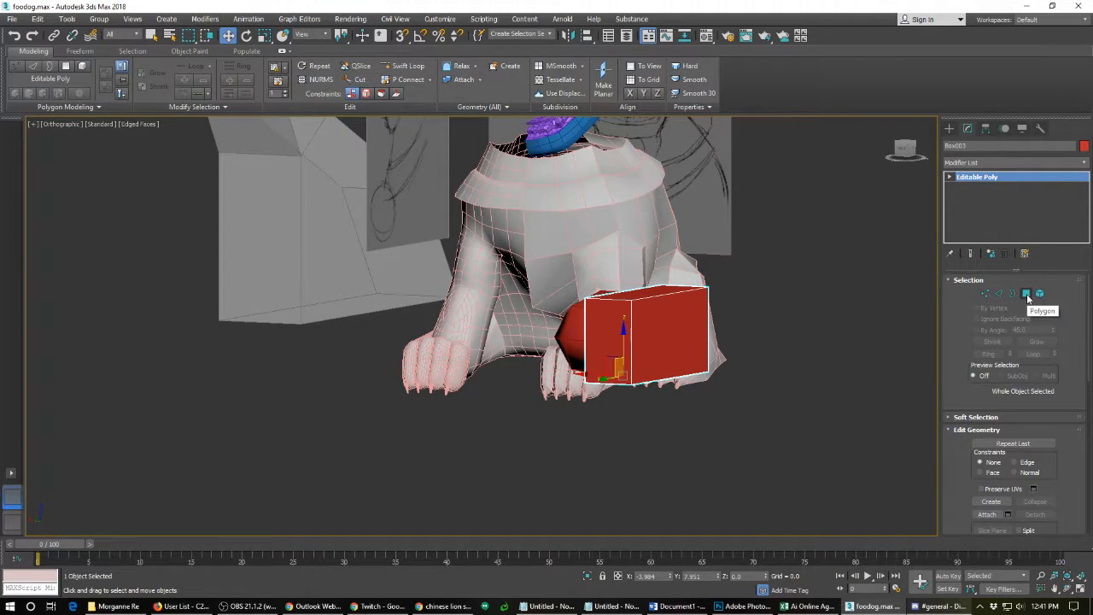
pyautogui.click(1027, 295)
pyautogui.click(648, 337)
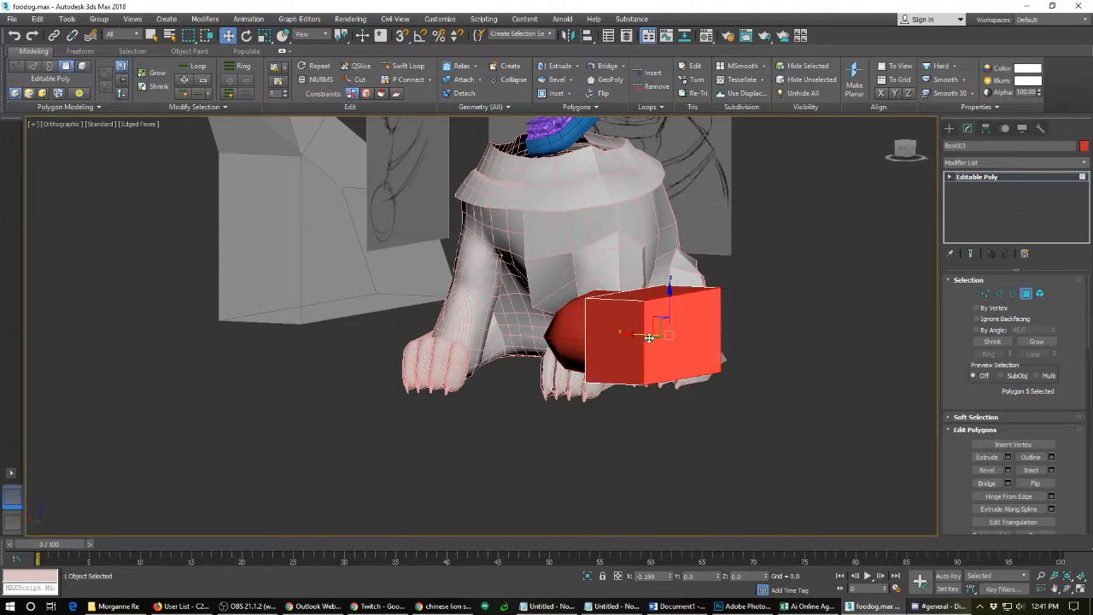
pyautogui.rightClick(681, 340)
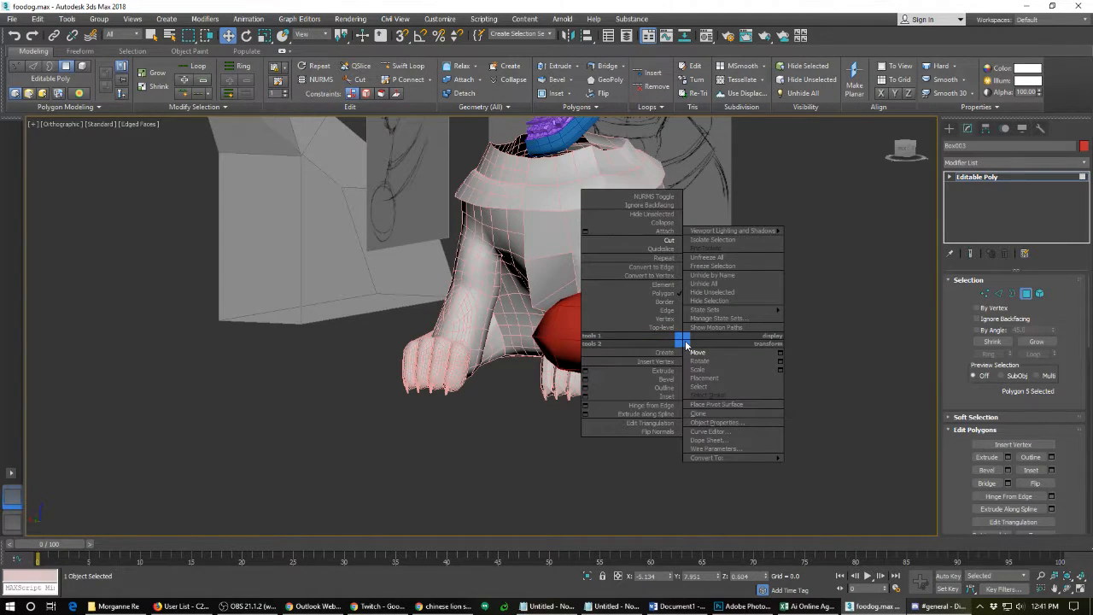
pyautogui.click(665, 397)
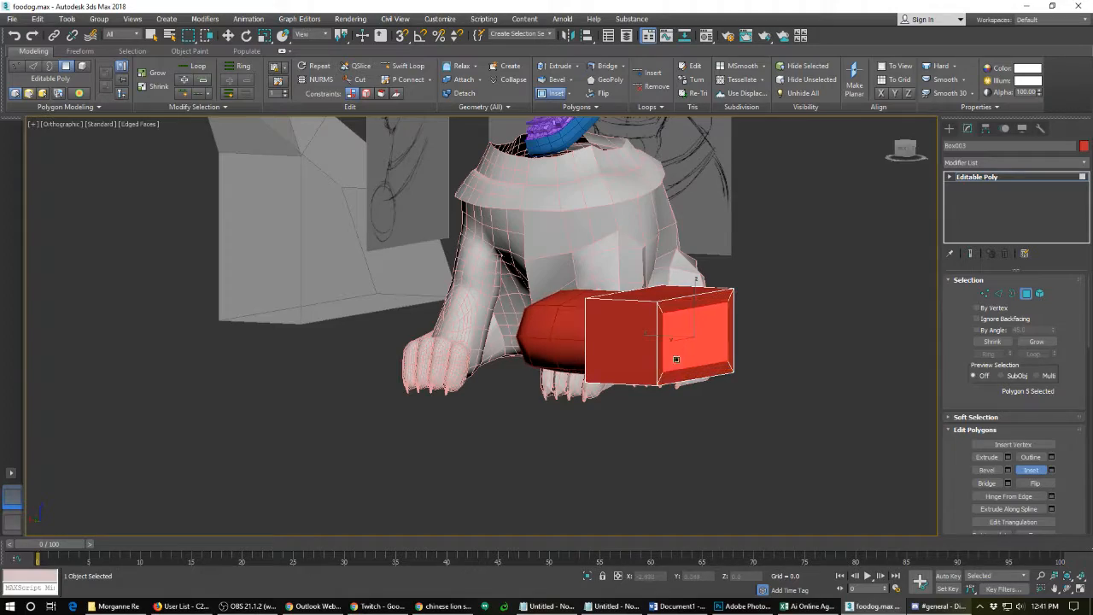
pyautogui.moveTo(676, 359); pyautogui.dragTo(671, 368)
pyautogui.keyDown('alt'); pyautogui.moveTo(615, 362); pyautogui.dragTo(669, 406, button='middle'); pyautogui.keyUp('alt')
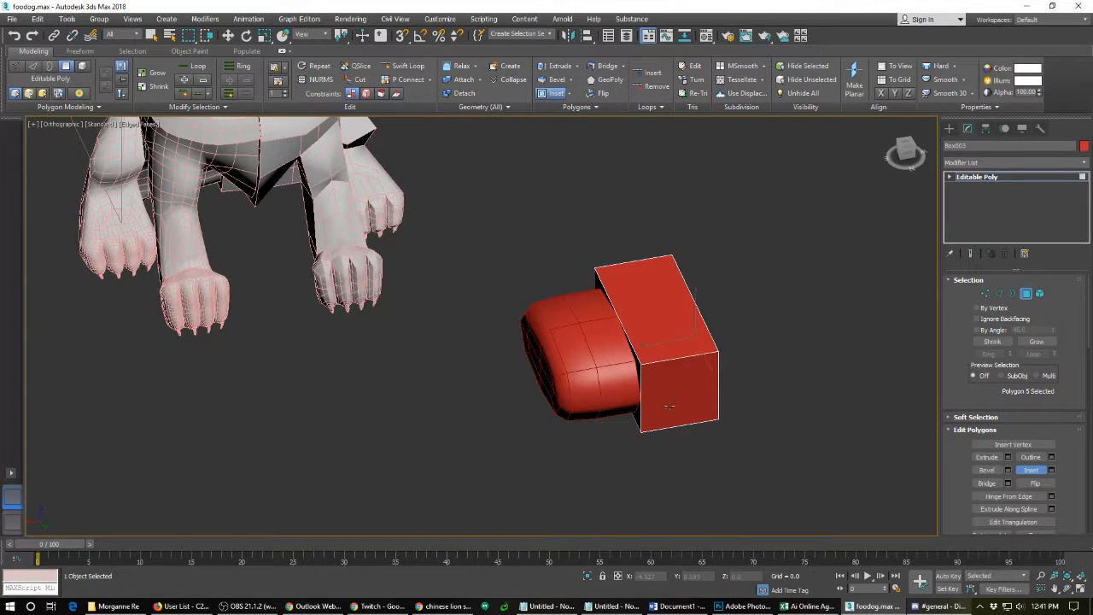
# - Select all polygons of the original half box and delete them
pyautogui.press('w')
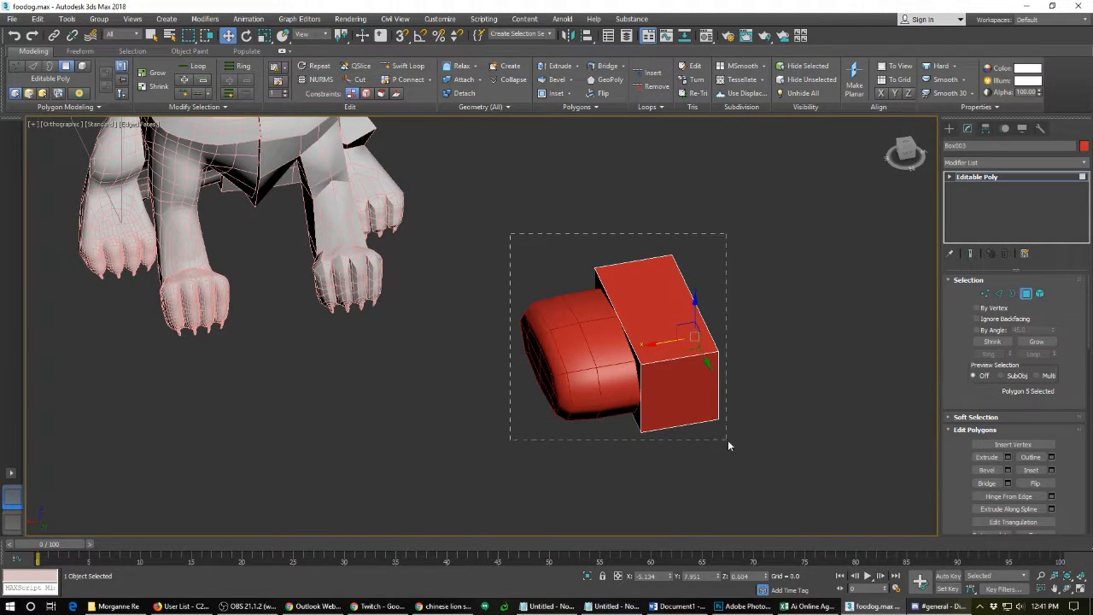
pyautogui.moveTo(728, 440); pyautogui.dragTo(757, 474)
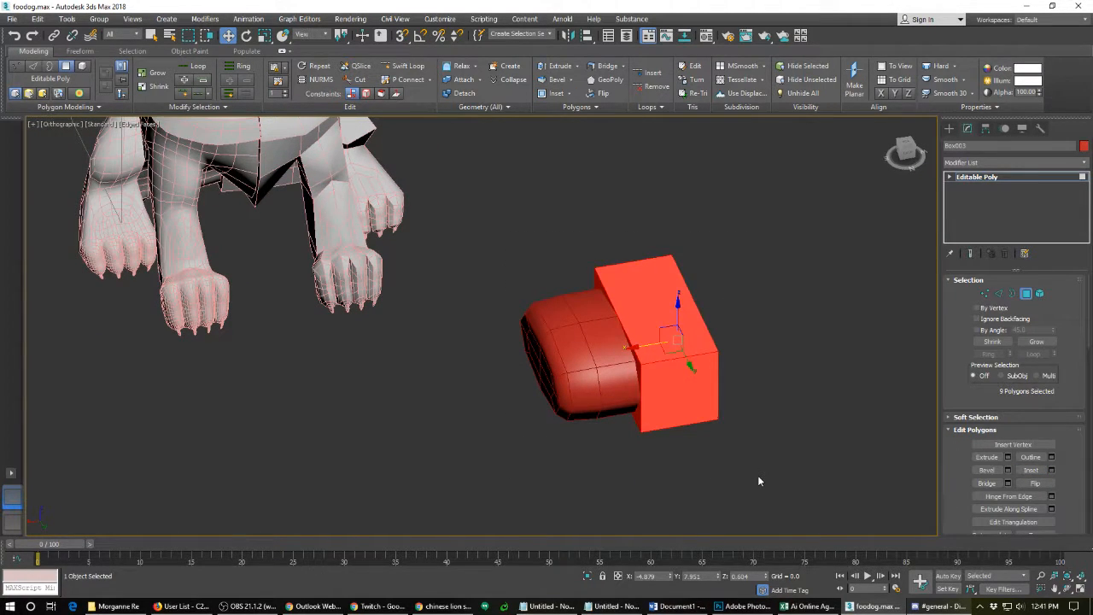
pyautogui.press('Delete')
# - Examine the overhanging collar around the foo dog's shoulders from the front and side
pyautogui.keyDown('alt'); pyautogui.moveTo(557, 361); pyautogui.dragTo(546, 319, button='middle'); pyautogui.keyUp('alt')
pyautogui.scroll(6, 546, 319)
pyautogui.keyDown('alt'); pyautogui.moveTo(538, 378); pyautogui.dragTo(521, 368, button='middle'); pyautogui.keyUp('alt')
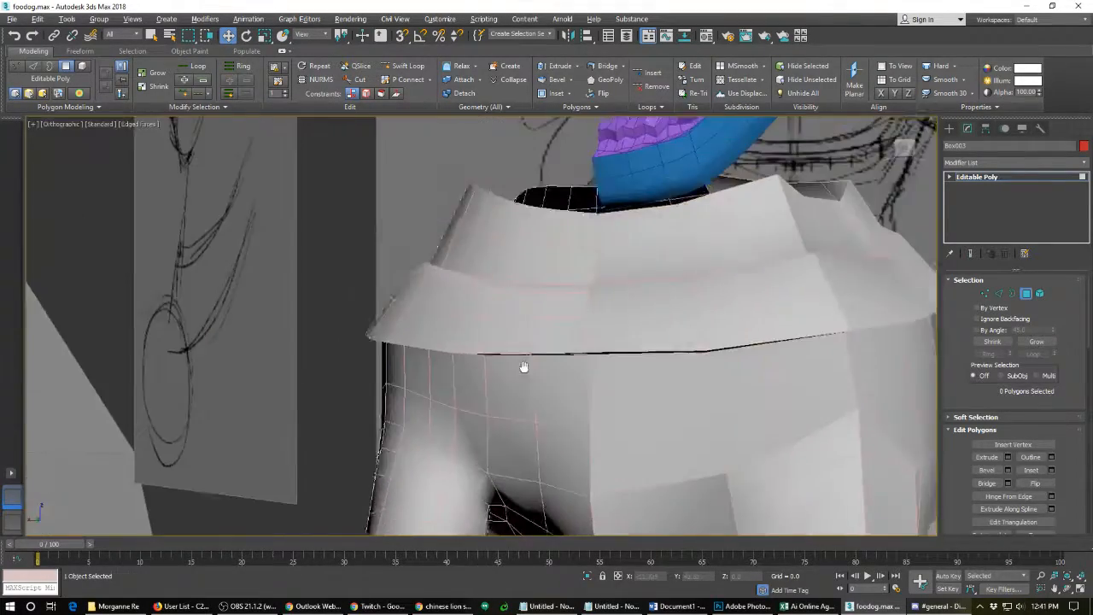
pyautogui.scroll(-5, 522, 368)
pyautogui.keyDown('alt'); pyautogui.moveTo(605, 356); pyautogui.dragTo(410, 366, button='middle'); pyautogui.keyUp('alt')
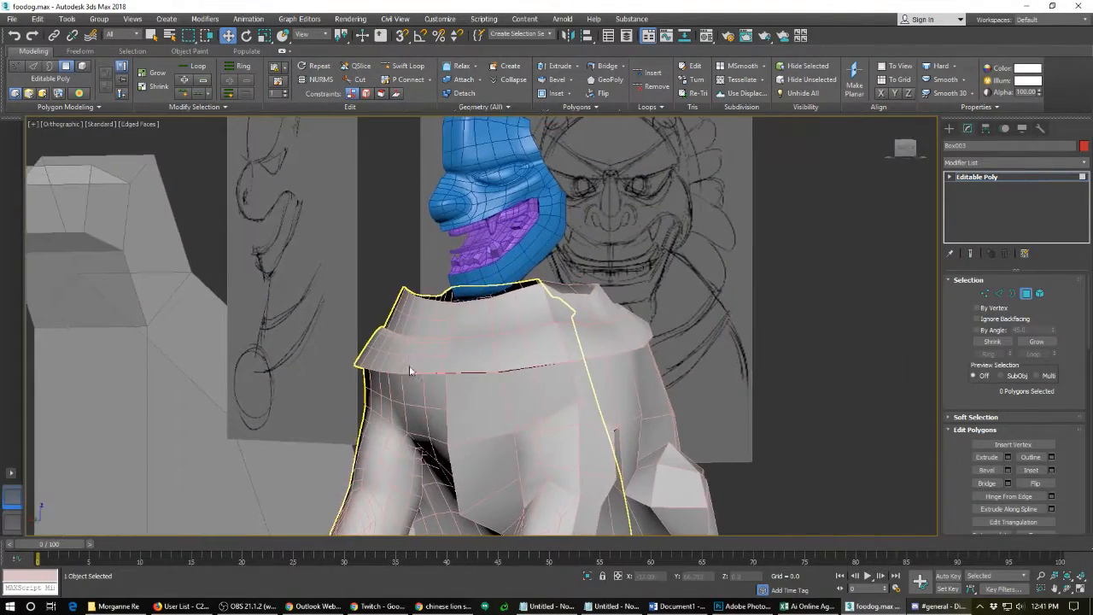
pyautogui.scroll(-3, 597, 350)
pyautogui.keyDown('alt'); pyautogui.moveTo(597, 350); pyautogui.dragTo(568, 368, button='middle'); pyautogui.keyUp('alt')
pyautogui.scroll(2, 589, 365)
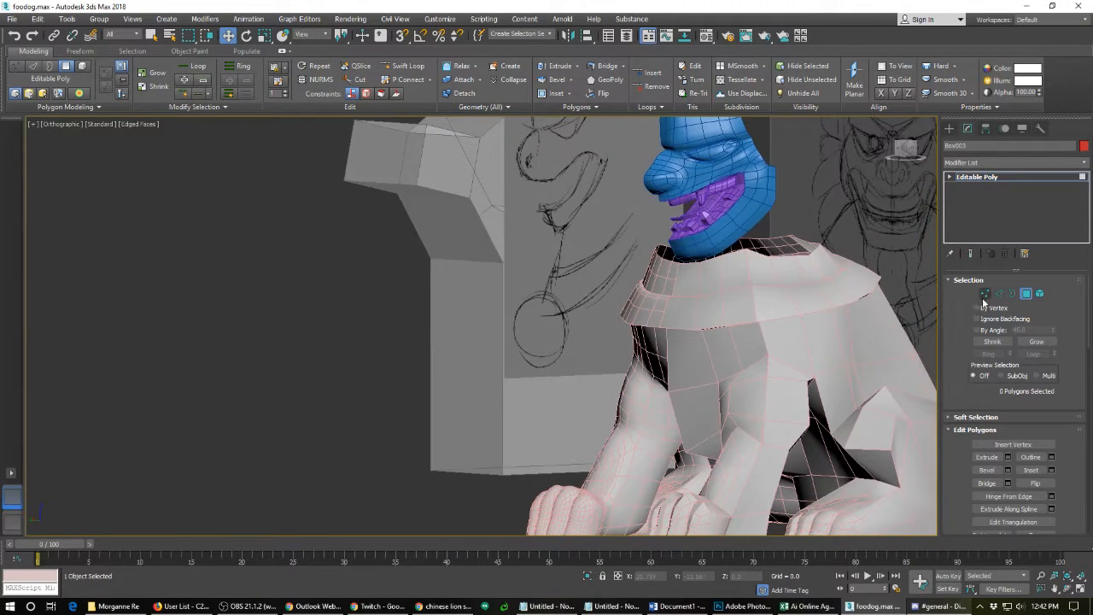
# - Finish polygon editing on the emptied box object and clear the selection
pyautogui.click(1026, 293)
pyautogui.scroll(-5, 754, 327)
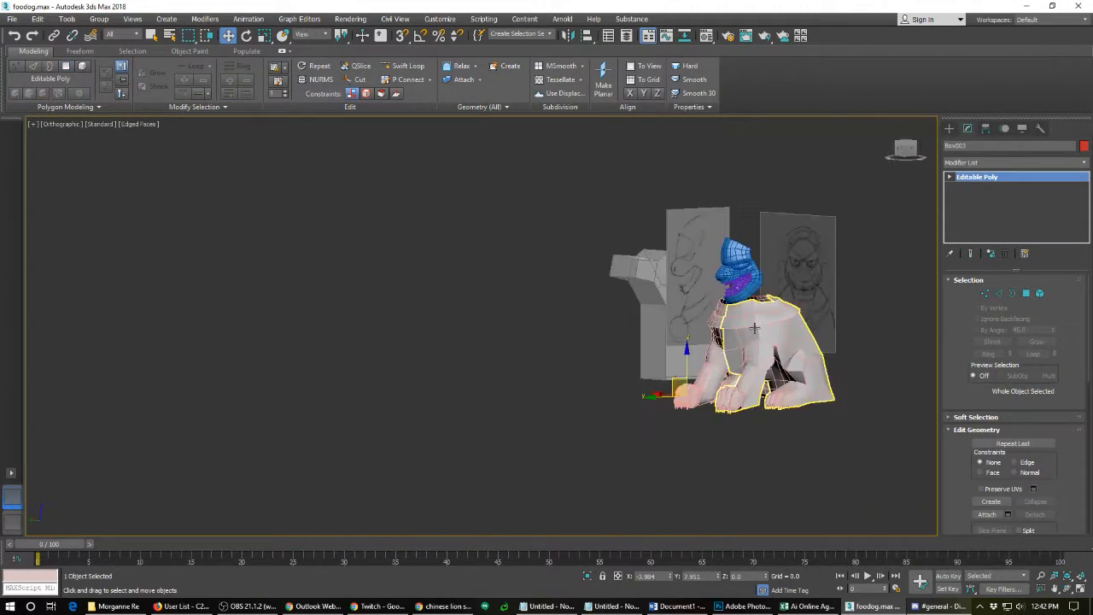
pyautogui.keyDown('alt'); pyautogui.moveTo(703, 278); pyautogui.dragTo(663, 356, button='middle'); pyautogui.keyUp('alt')
pyautogui.scroll(5, 664, 357)
pyautogui.click(665, 357)
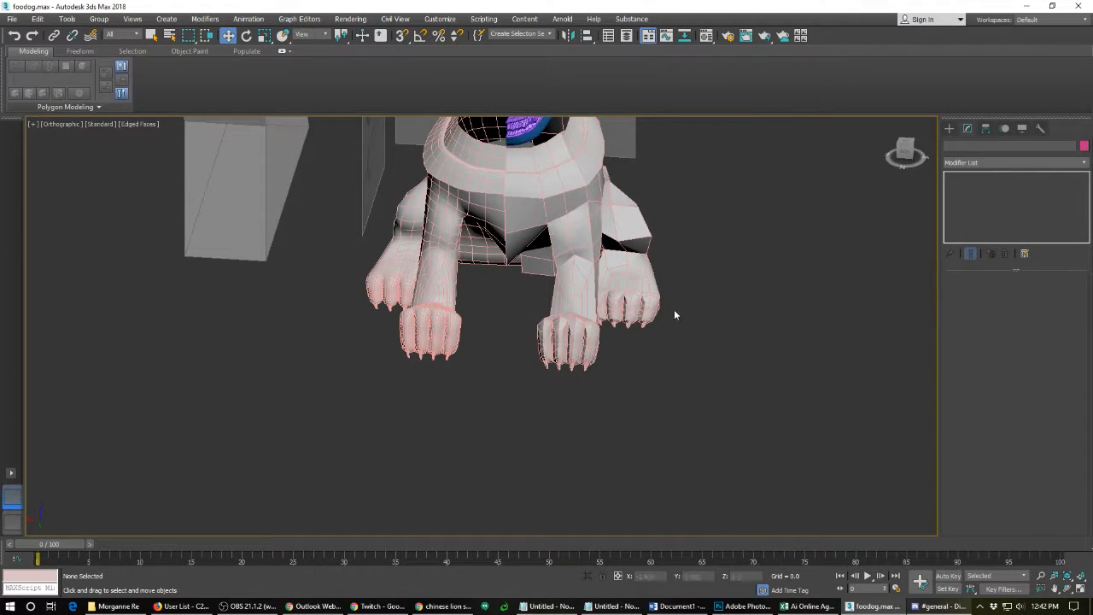
# - Set the crease to 1.0 on the body's edge loop between the neck opening and the collar's lower rim
pyautogui.keyDown('alt'); pyautogui.moveTo(598, 229); pyautogui.dragTo(588, 253, button='middle'); pyautogui.keyUp('alt')
pyautogui.scroll(4, 588, 253)
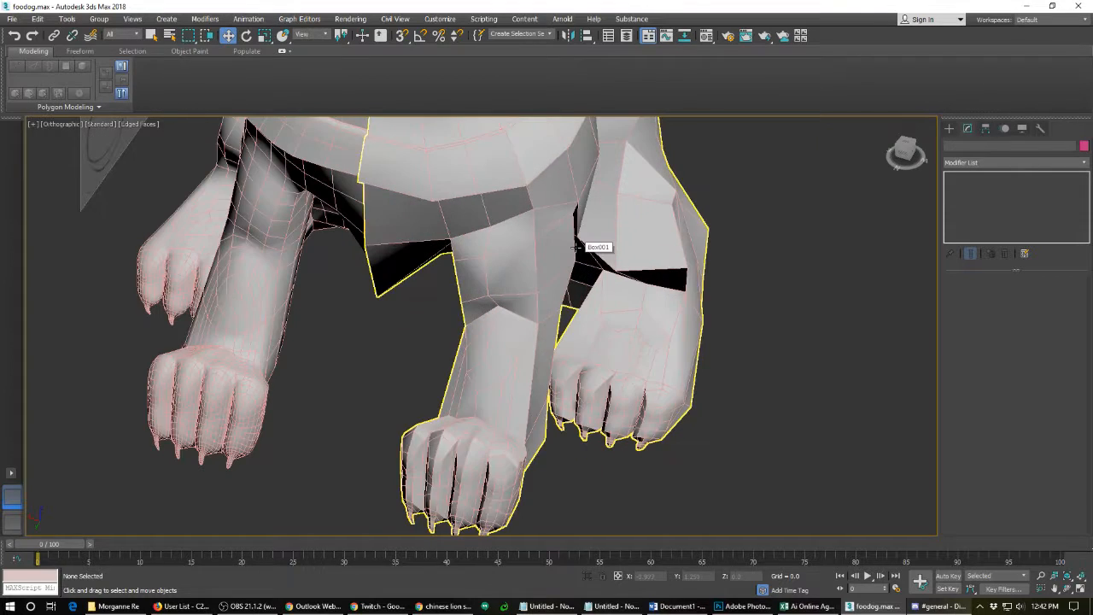
pyautogui.keyDown('alt'); pyautogui.moveTo(452, 187); pyautogui.dragTo(503, 434, button='middle'); pyautogui.keyUp('alt')
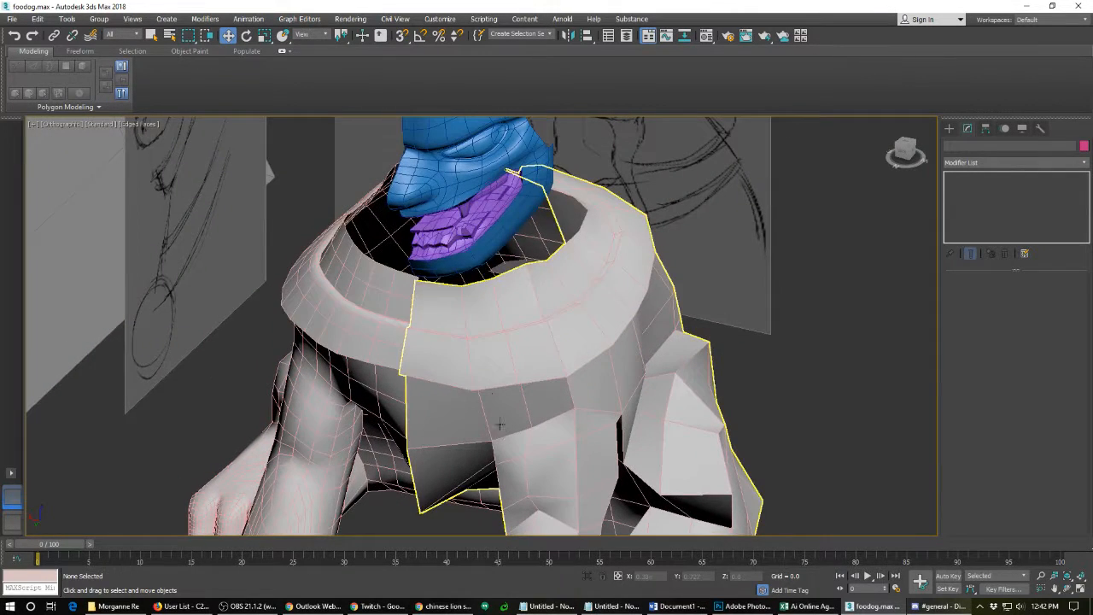
pyautogui.click(479, 339)
pyautogui.press('2')
pyautogui.doubleClick(483, 338)
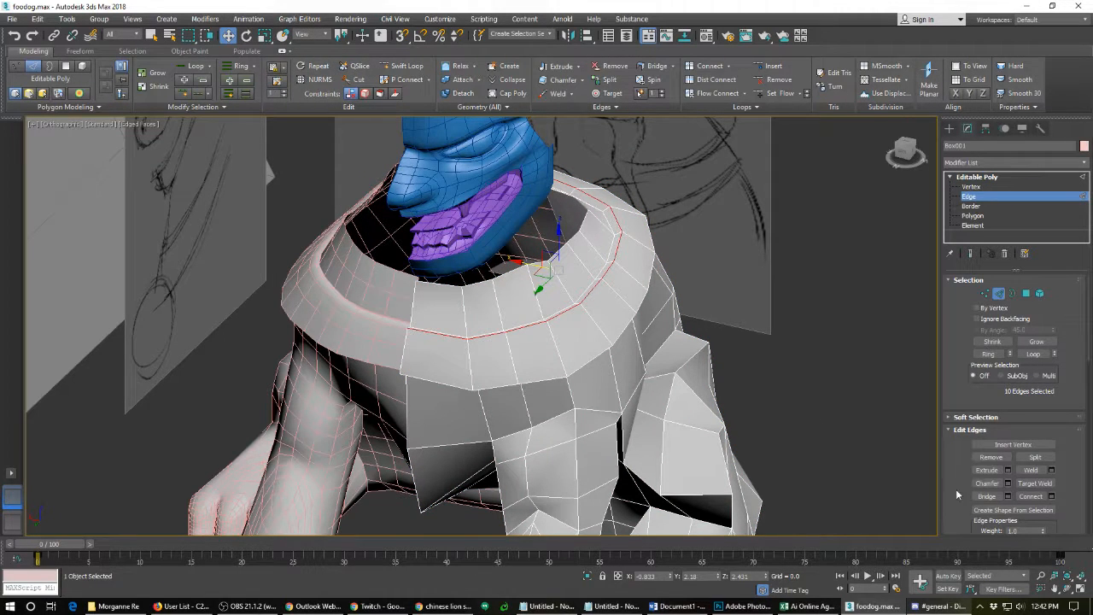
pyautogui.scroll(-2, 956, 478)
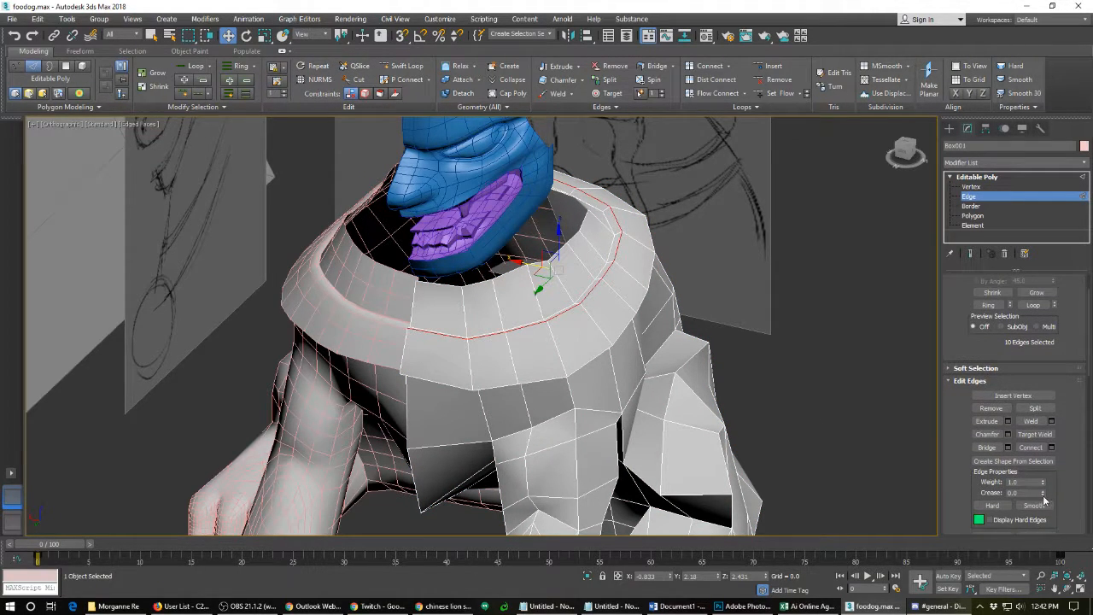
pyautogui.moveTo(1042, 493); pyautogui.dragTo(1017, 328)
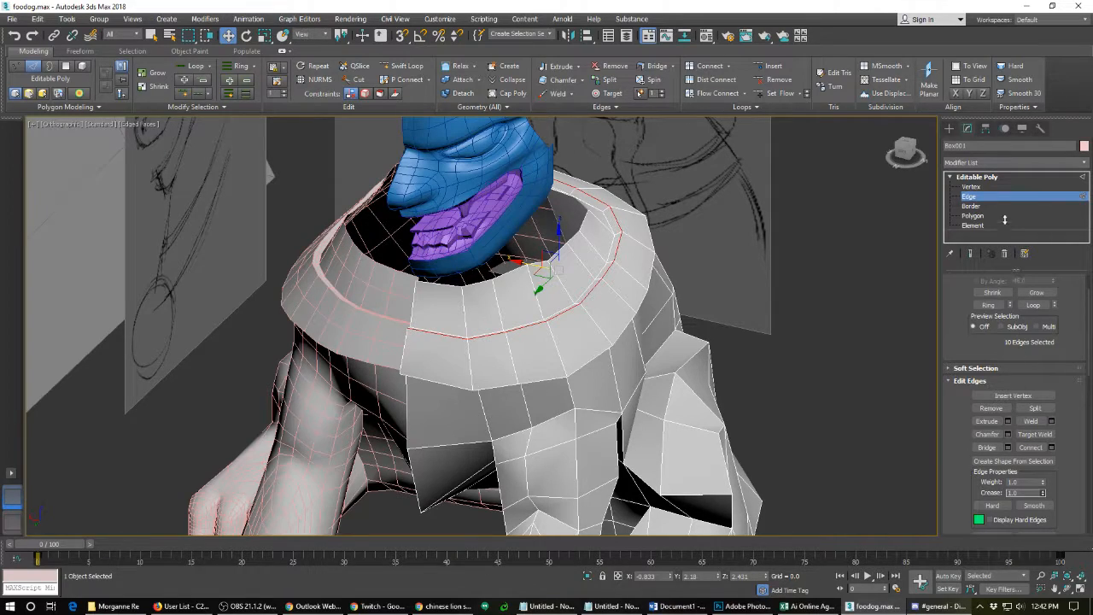
# - Move individual vertices on the collar's lower rim at the shoulder inward, closer to the body
pyautogui.keyDown('alt'); pyautogui.moveTo(583, 319); pyautogui.dragTo(595, 281, button='middle'); pyautogui.keyUp('alt')
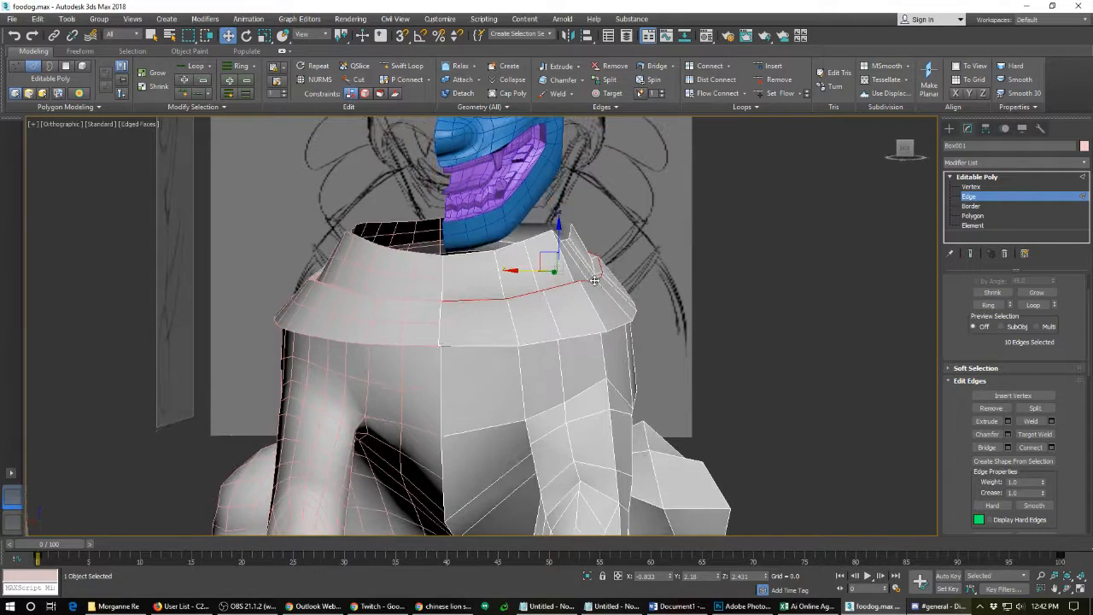
pyautogui.press('1')
pyautogui.click(603, 327)
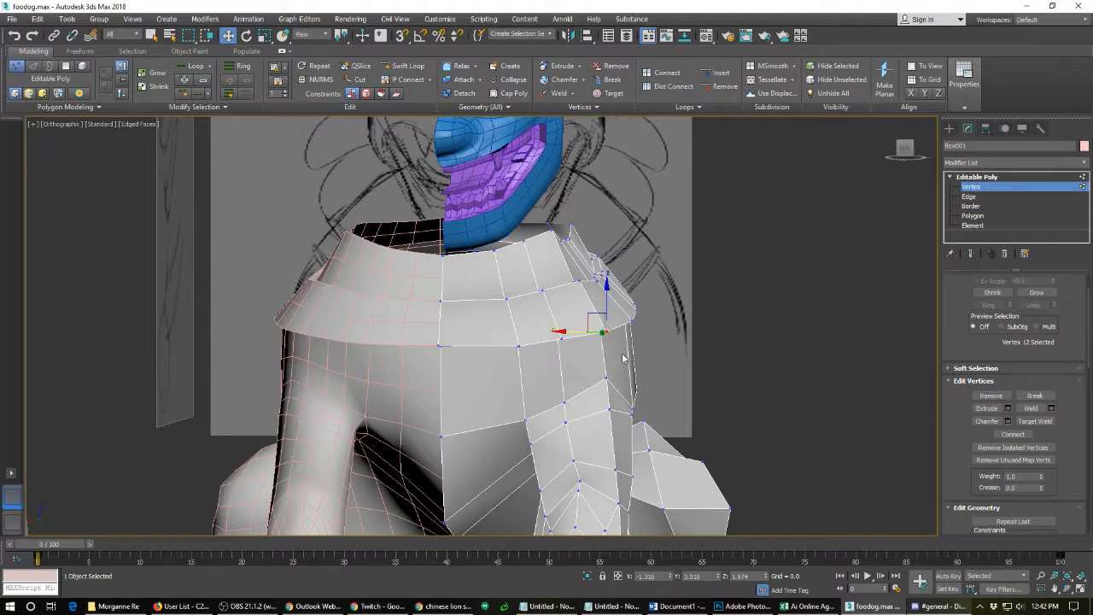
pyautogui.moveTo(595, 312); pyautogui.dragTo(608, 279)
pyautogui.click(616, 301)
pyautogui.click(633, 307)
pyautogui.click(634, 305)
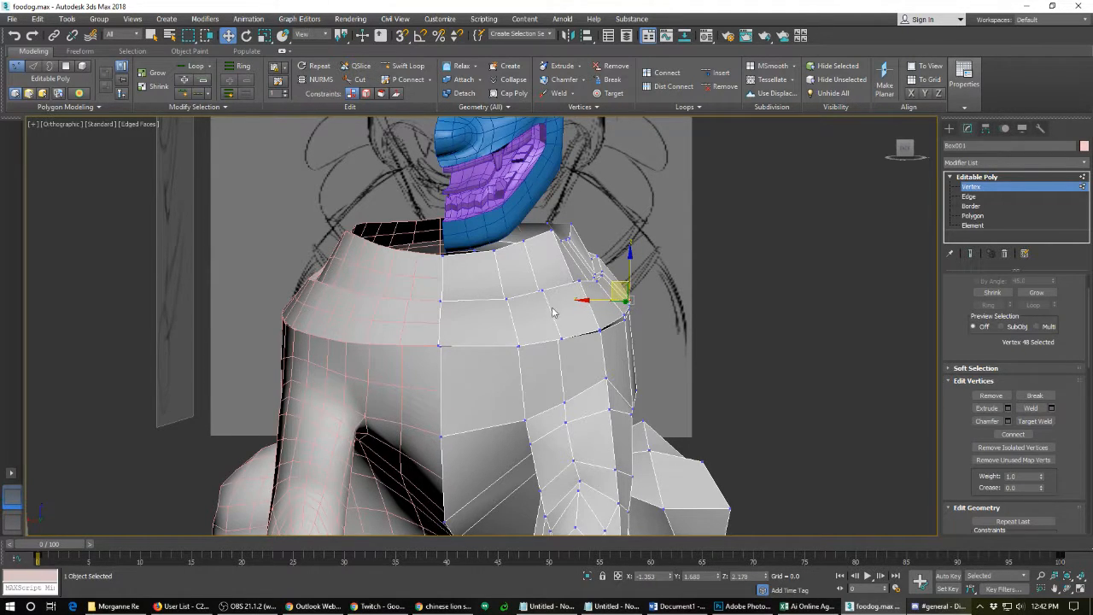
# - Reposition the three front vertices along the collar's lower edge so the edge stands away from the chest
pyautogui.click(435, 345)
pyautogui.keyDown('alt'); pyautogui.moveTo(545, 360); pyautogui.dragTo(466, 358, button='middle'); pyautogui.keyUp('alt')
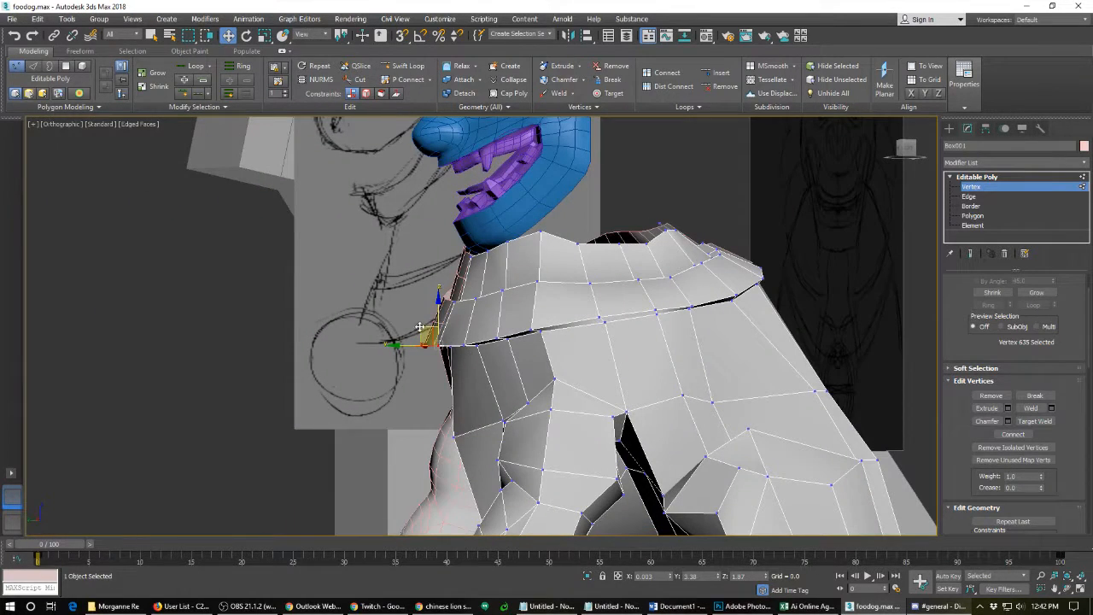
pyautogui.moveTo(422, 323); pyautogui.dragTo(451, 321)
pyautogui.click(463, 345)
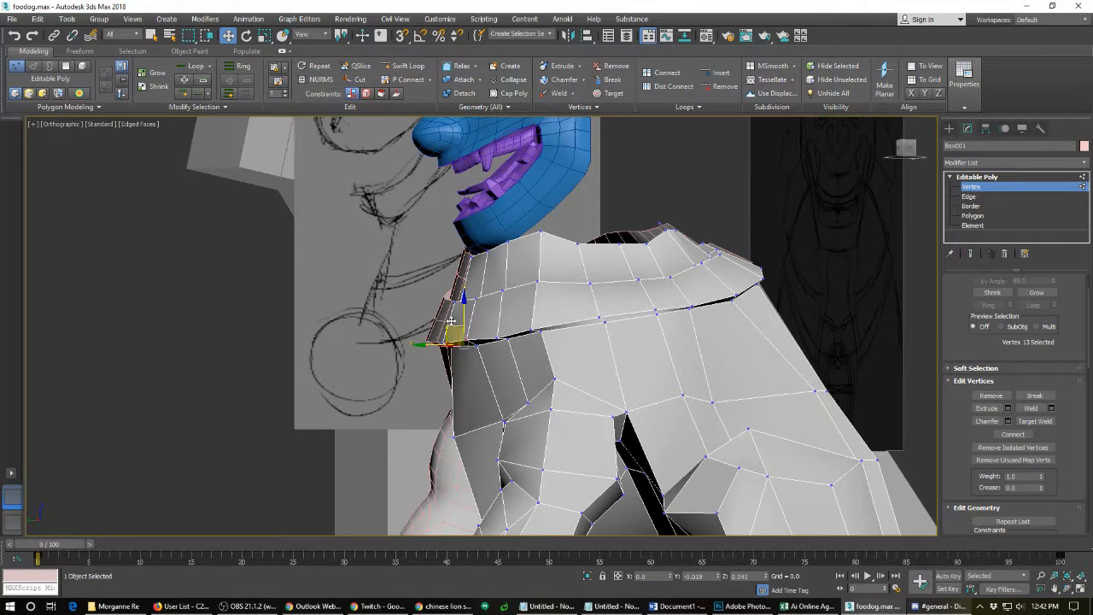
pyautogui.click(495, 333)
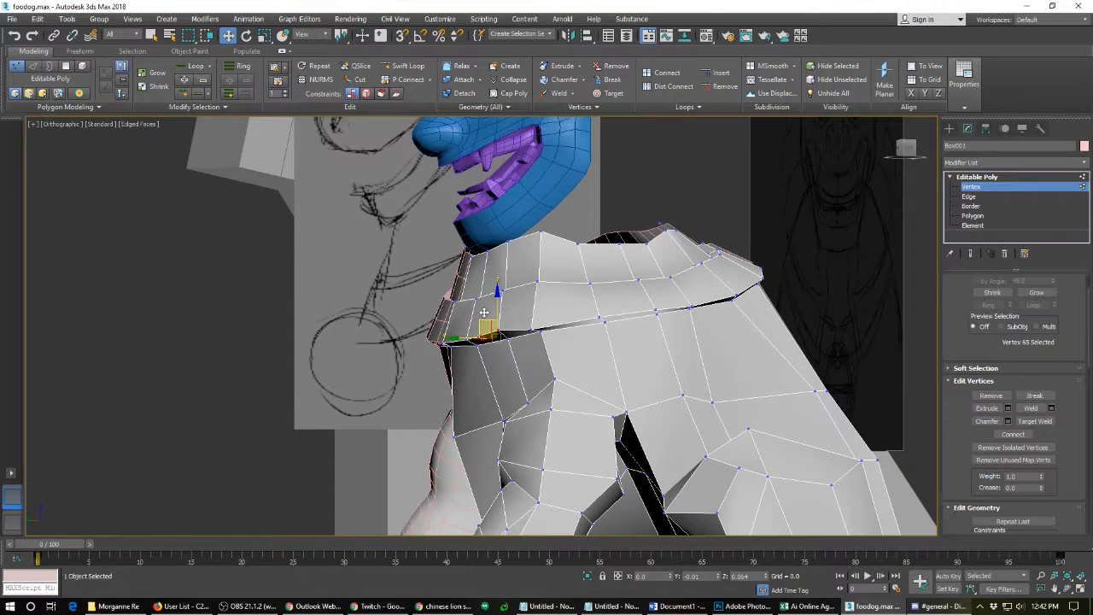
# - Lower the third vertex from the front seam on the collar's lower edge slightly and check the gap above the chest
pyautogui.moveTo(478, 333)
pyautogui.keyDown('alt'); pyautogui.mouseDown(button='middle')
pyautogui.moveTo(427, 352)
pyautogui.moveTo(467, 350)
pyautogui.mouseUp(button='middle'); pyautogui.keyUp('alt')
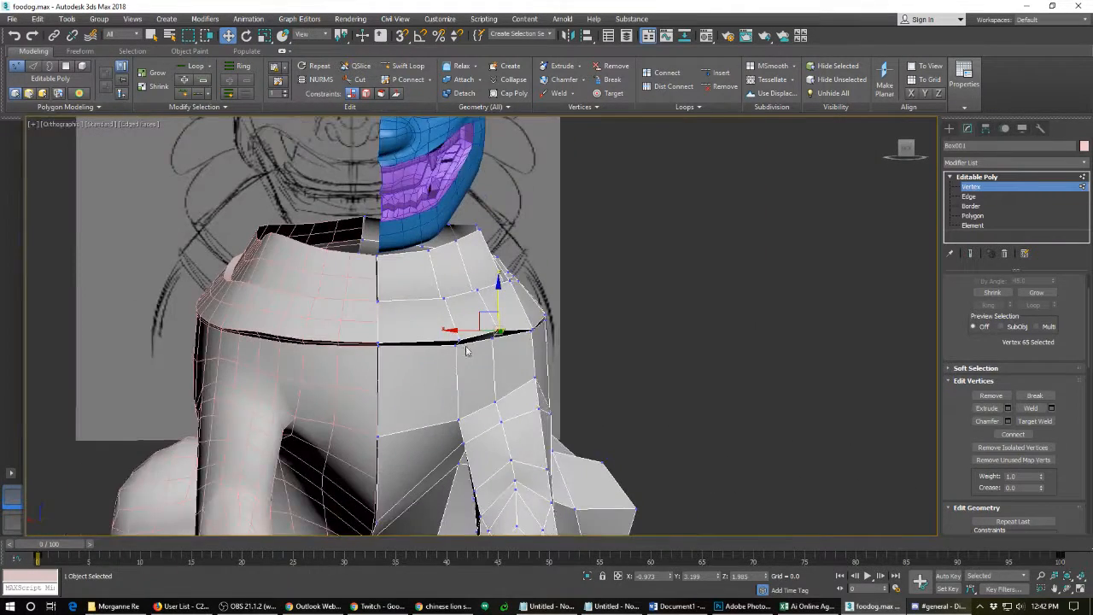
pyautogui.scroll(2, 466, 346)
pyautogui.moveTo(513, 298); pyautogui.dragTo(513, 305)
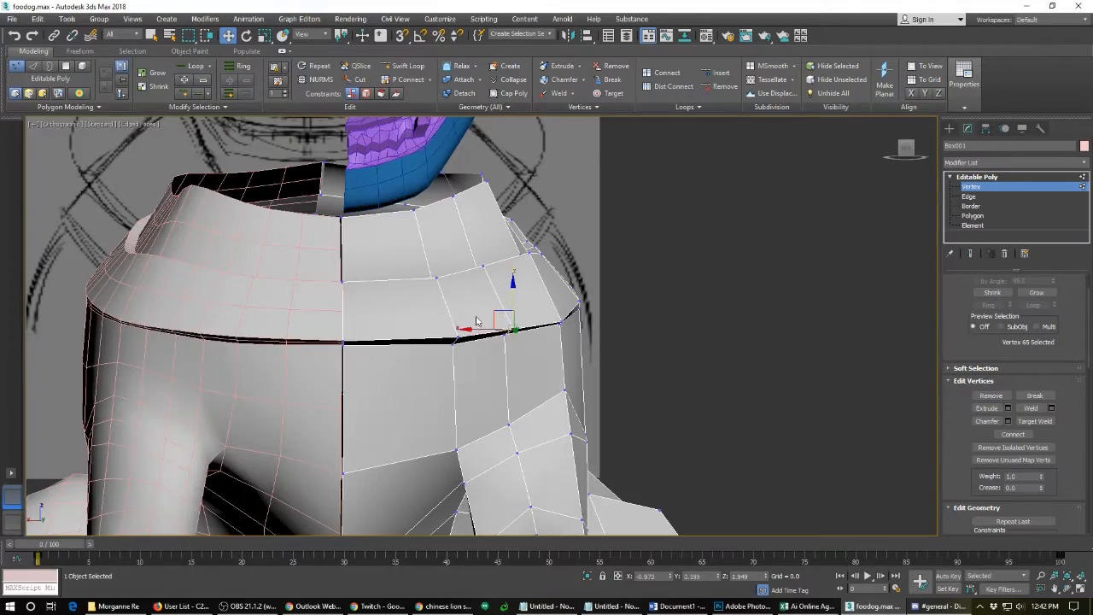
pyautogui.scroll(-3, 477, 322)
pyautogui.keyDown('alt'); pyautogui.moveTo(477, 323); pyautogui.dragTo(475, 346, button='middle'); pyautogui.keyUp('alt')
pyautogui.scroll(4, 472, 340)
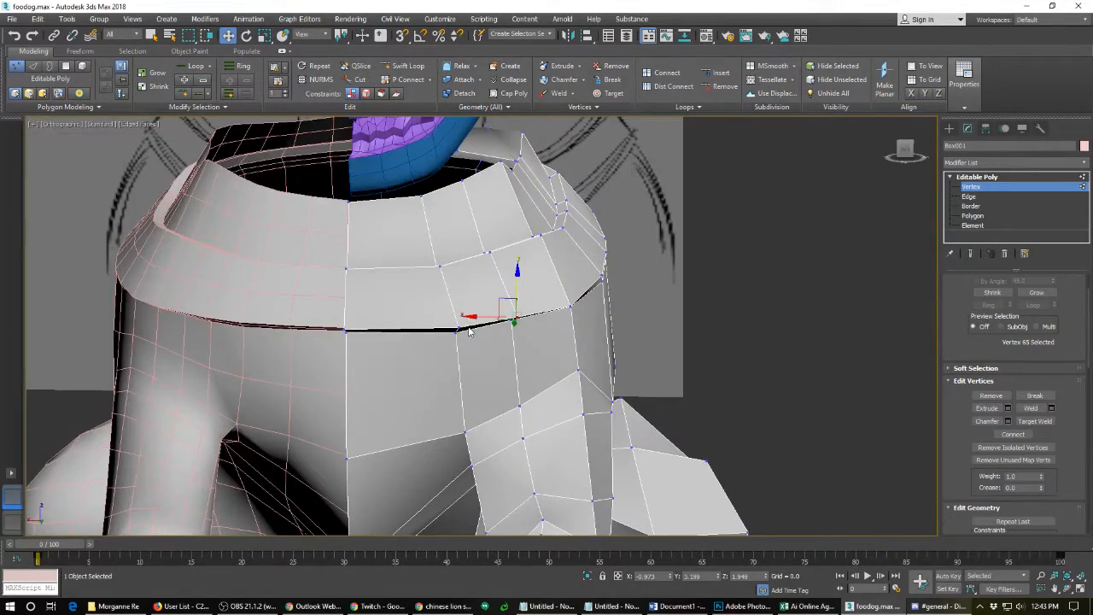
pyautogui.scroll(-2, 468, 331)
pyautogui.keyDown('alt'); pyautogui.moveTo(467, 312); pyautogui.dragTo(488, 303, button='middle'); pyautogui.keyUp('alt')
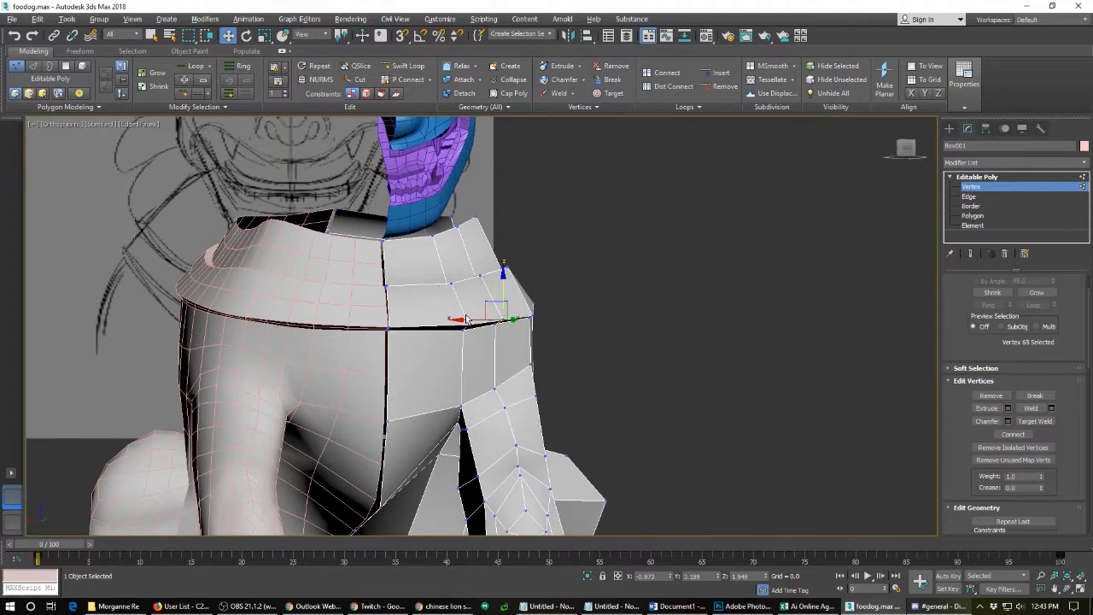
pyautogui.keyDown('alt'); pyautogui.moveTo(466, 319); pyautogui.dragTo(439, 325, button='middle'); pyautogui.keyUp('alt')
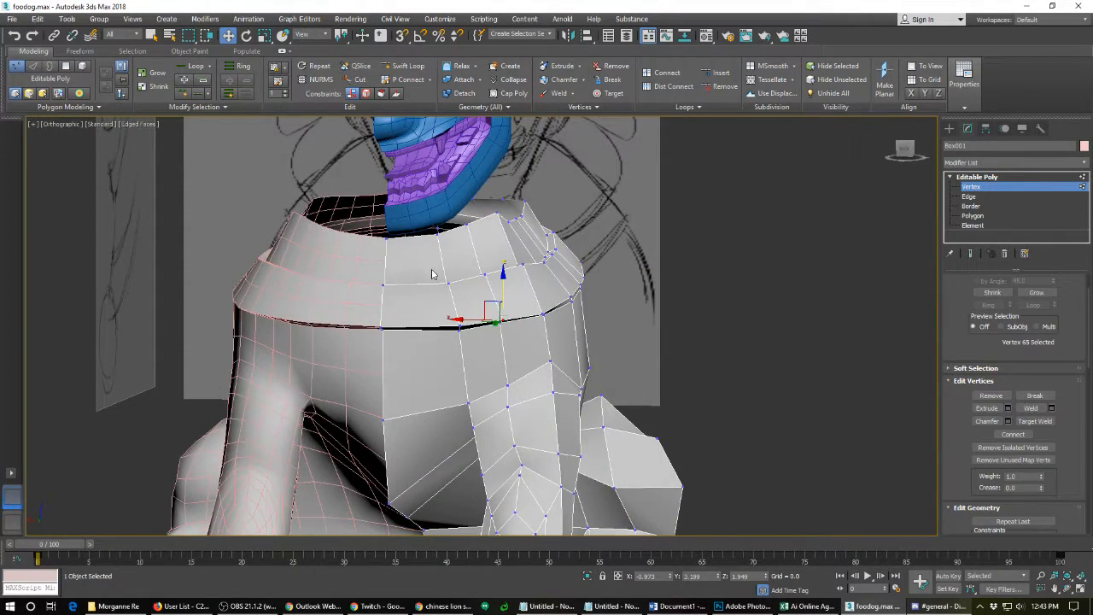
# - Shift the first middle-row and lower-edge vertices beside the collar's front seam sideways toward the seam
pyautogui.moveTo(453, 291); pyautogui.dragTo(459, 300)
pyautogui.moveTo(459, 300)
pyautogui.keyDown('alt'); pyautogui.mouseDown(button='middle')
pyautogui.moveTo(454, 325)
pyautogui.moveTo(419, 330)
pyautogui.moveTo(337, 304)
pyautogui.moveTo(442, 310)
pyautogui.mouseUp(button='middle'); pyautogui.keyUp('alt')
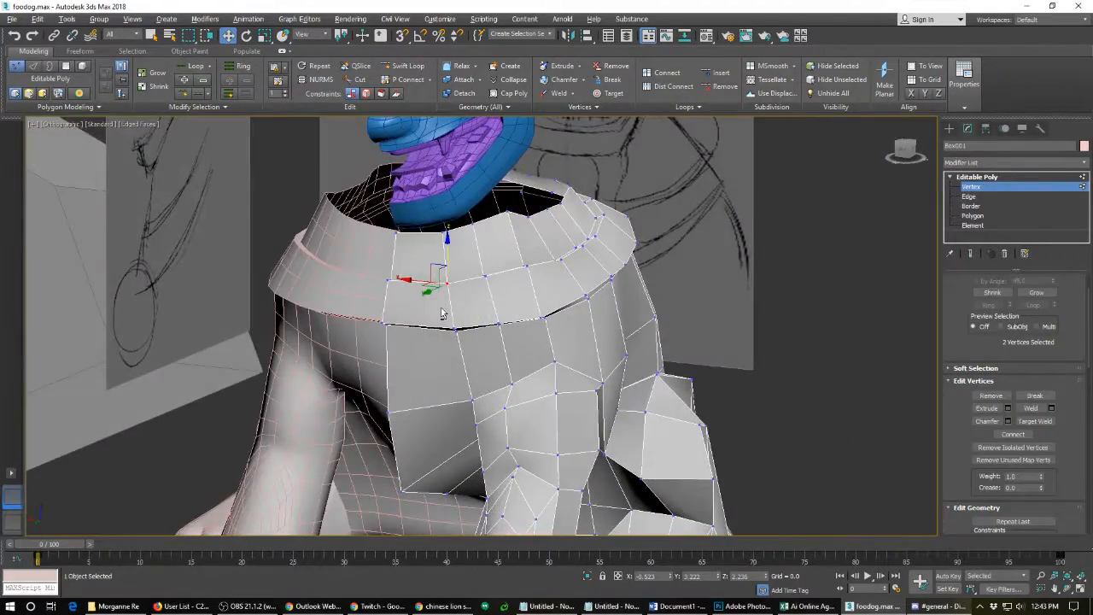
pyautogui.scroll(3, 439, 309)
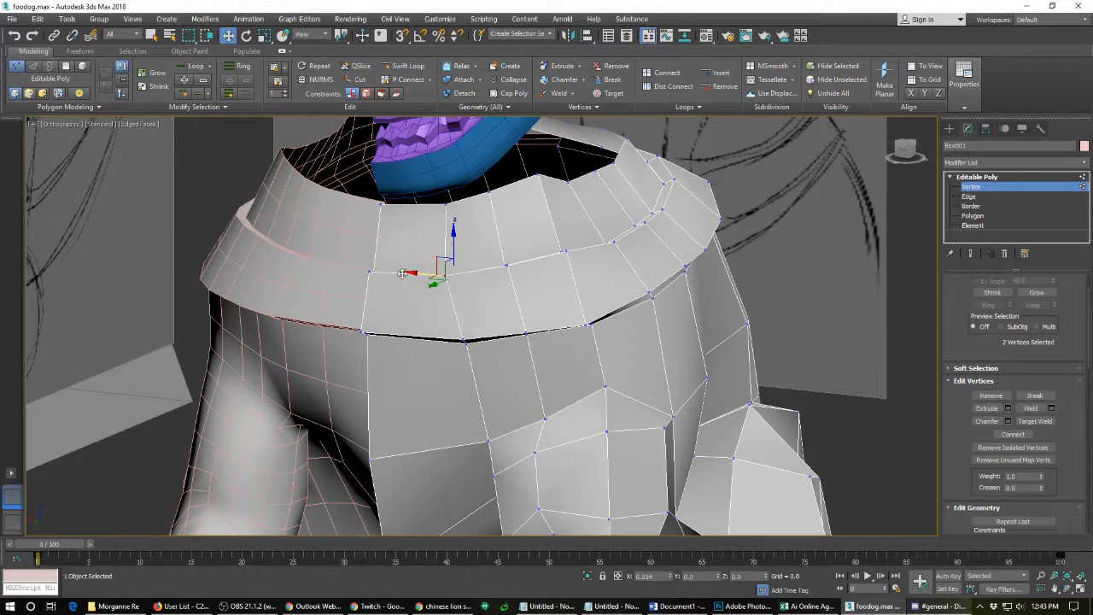
pyautogui.moveTo(385, 272); pyautogui.dragTo(385, 272)
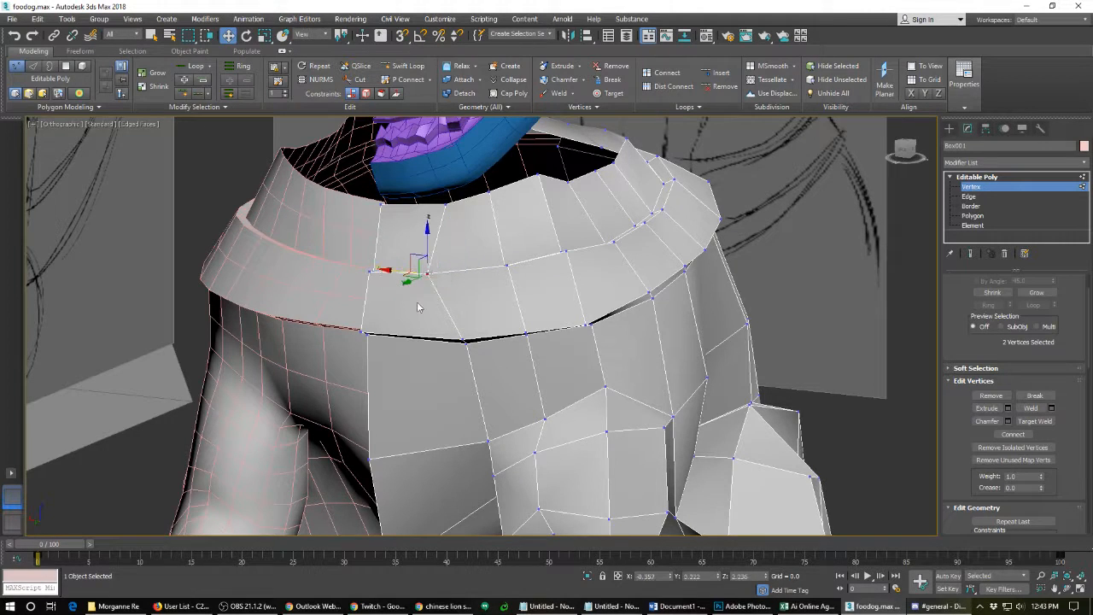
pyautogui.click(459, 340)
pyautogui.moveTo(435, 337); pyautogui.dragTo(410, 336)
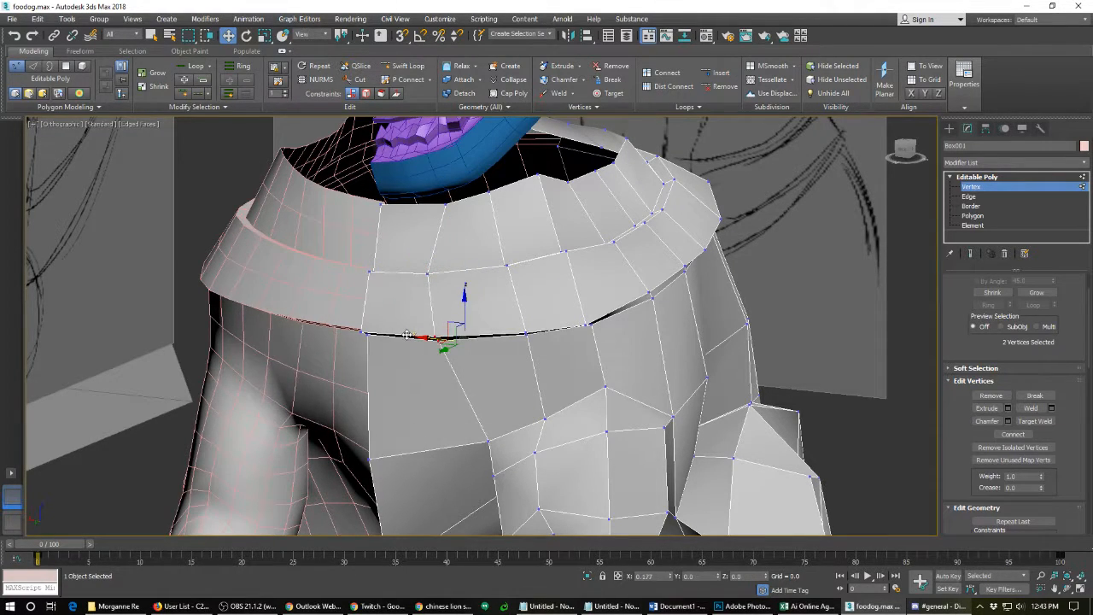
# - Move the first two vertices beside the front seam on the collar's top rim toward the seam and lower the peaked third vertex
pyautogui.moveTo(489, 251); pyautogui.dragTo(514, 274)
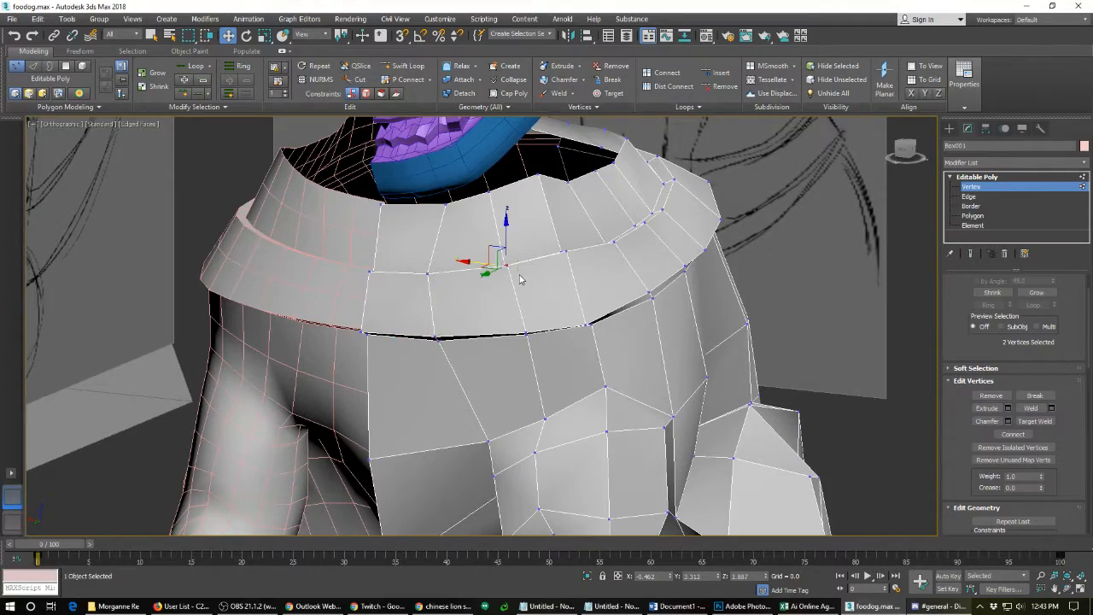
pyautogui.keyDown('alt'); pyautogui.moveTo(466, 284); pyautogui.dragTo(437, 257, button='middle'); pyautogui.keyUp('alt')
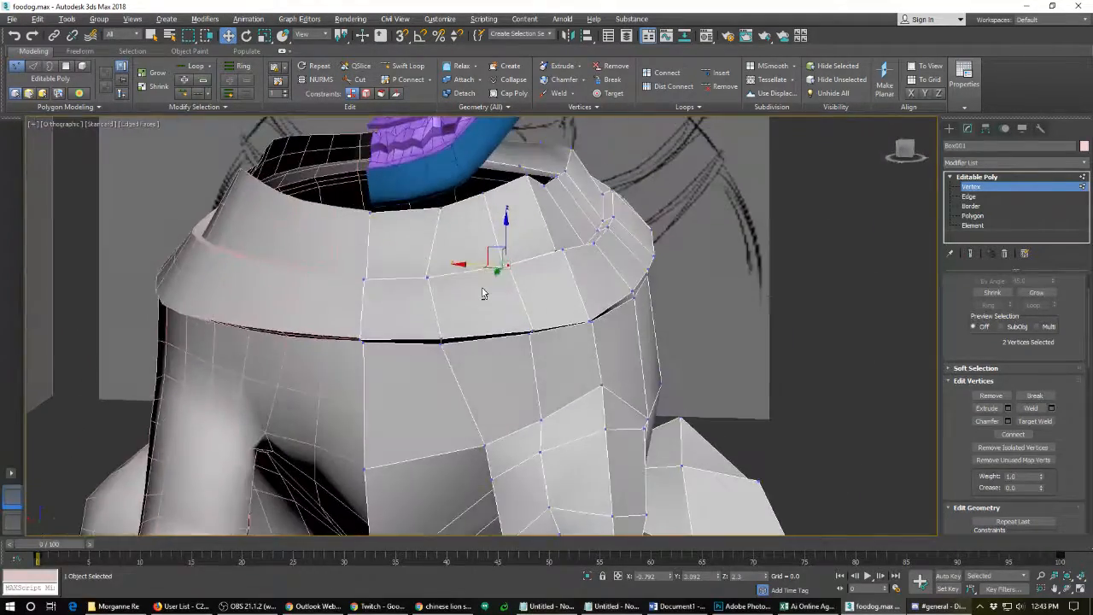
pyautogui.scroll(2, 436, 257)
pyautogui.click(425, 176)
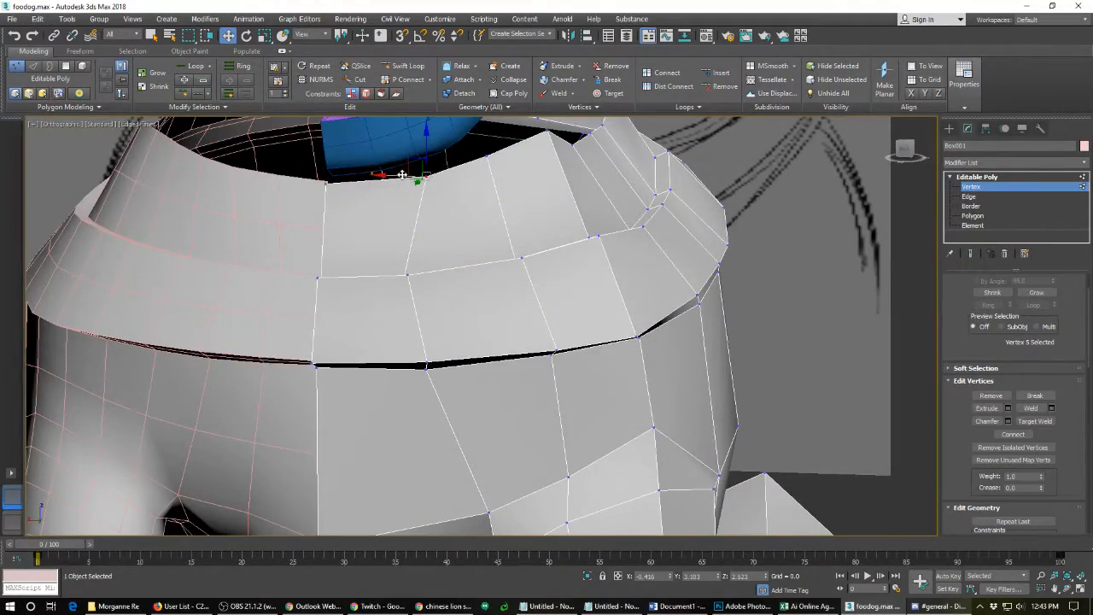
pyautogui.moveTo(401, 174); pyautogui.dragTo(367, 175)
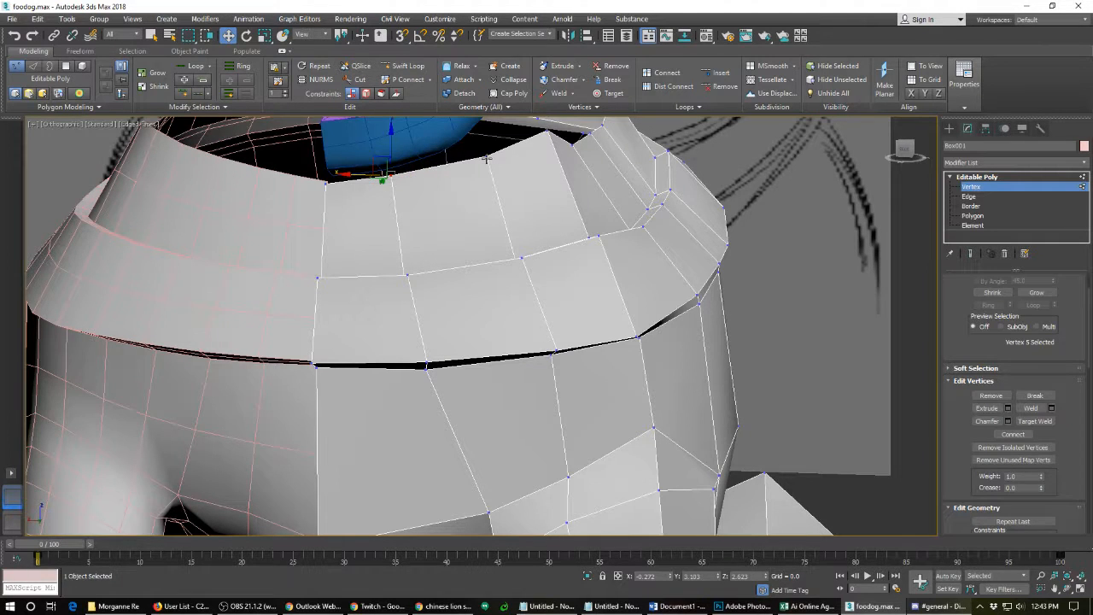
pyautogui.click(484, 158)
pyautogui.moveTo(447, 155)
pyautogui.mouseDown()
pyautogui.moveTo(431, 156)
pyautogui.moveTo(453, 151)
pyautogui.moveTo(453, 161)
pyautogui.mouseUp()
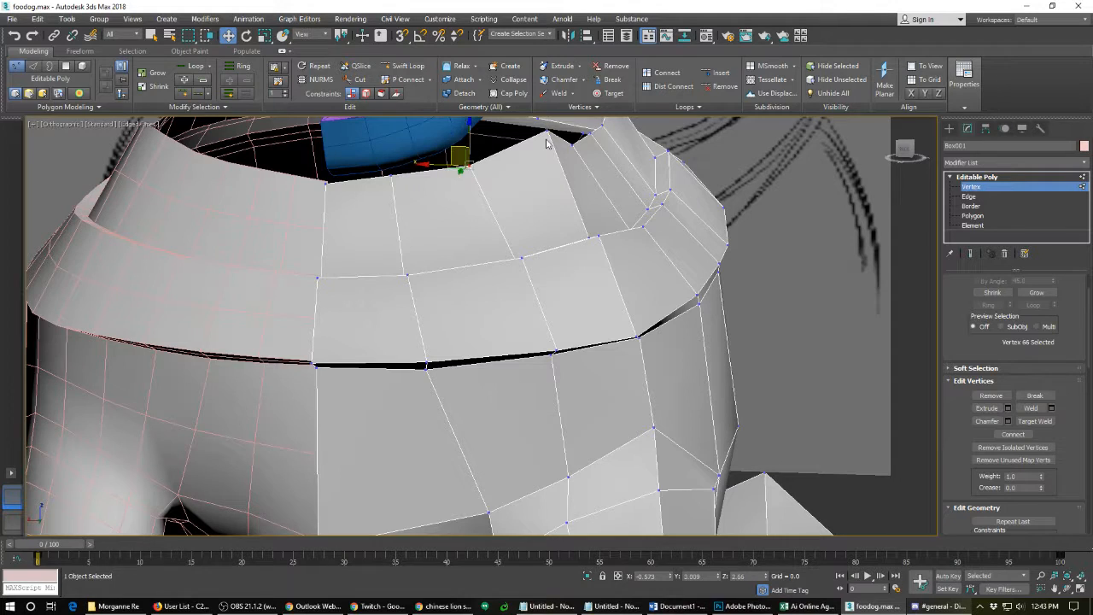
pyautogui.click(536, 139)
pyautogui.moveTo(527, 124); pyautogui.dragTo(529, 148)
# - Select the vertices at the back of the collar and shift them forward toward the neck opening
pyautogui.scroll(-3, 484, 230)
pyautogui.keyDown('alt'); pyautogui.moveTo(405, 269); pyautogui.dragTo(414, 289, button='middle'); pyautogui.keyUp('alt')
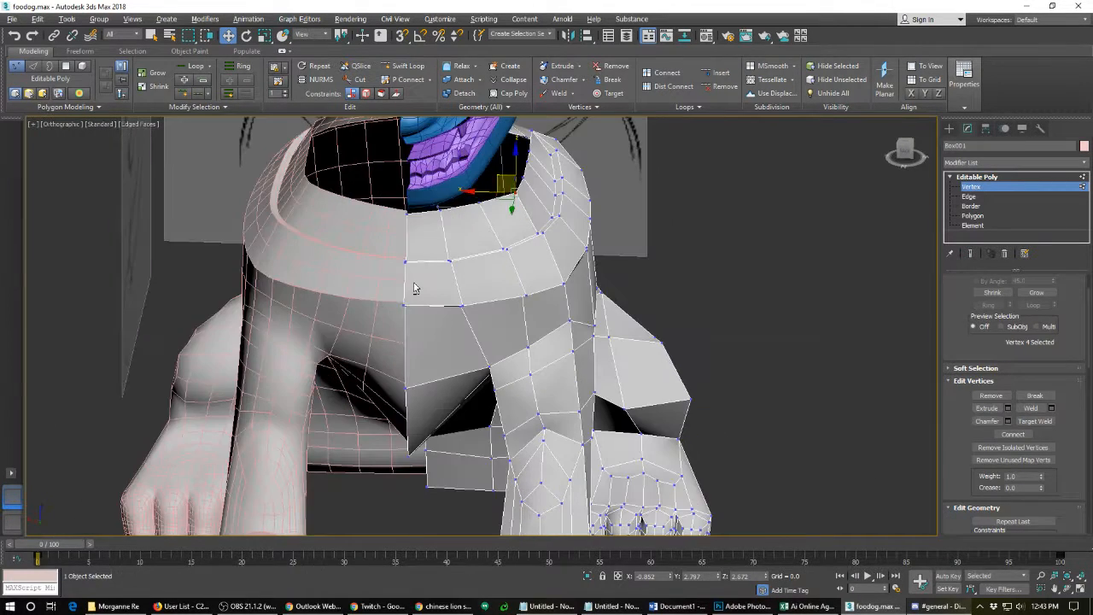
pyautogui.keyDown('alt'); pyautogui.moveTo(503, 272); pyautogui.dragTo(583, 279, button='middle'); pyautogui.keyUp('alt')
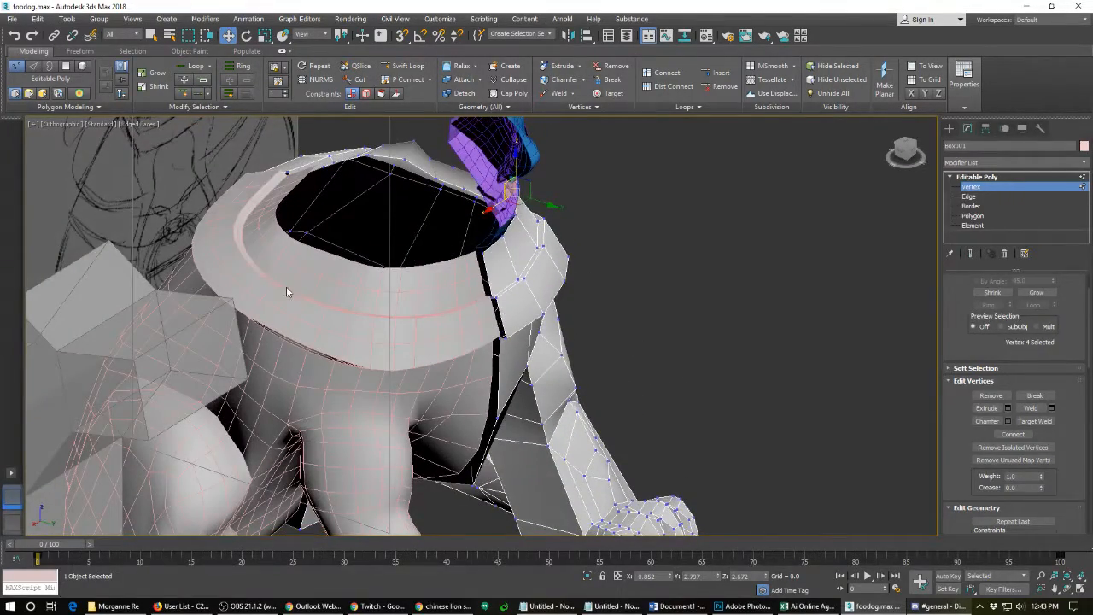
pyautogui.keyDown('alt'); pyautogui.moveTo(330, 287); pyautogui.dragTo(491, 283, button='middle'); pyautogui.keyUp('alt')
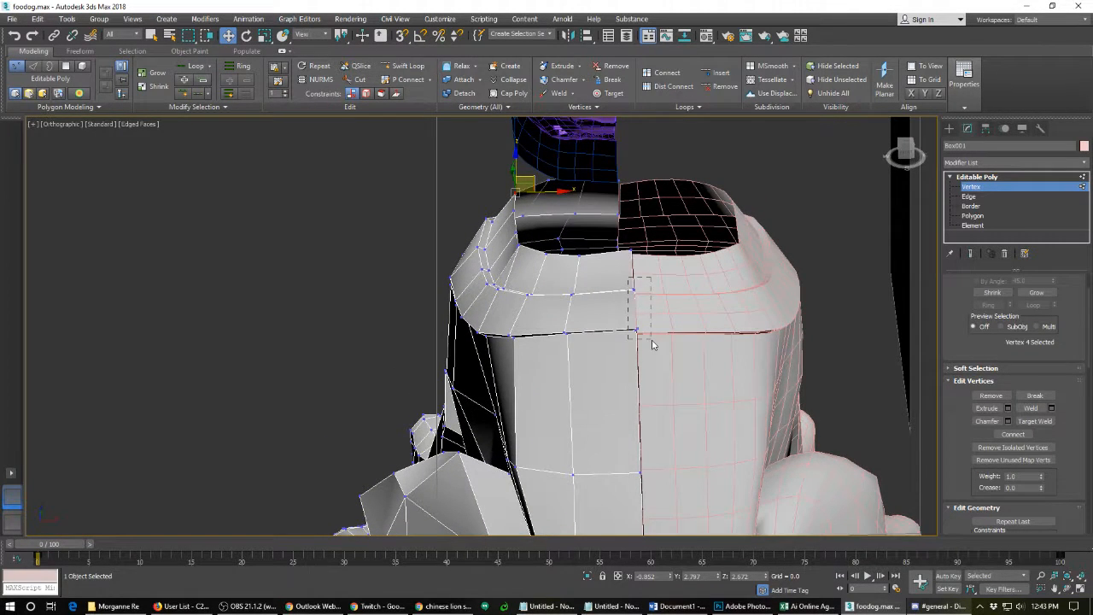
pyautogui.moveTo(652, 344); pyautogui.dragTo(652, 344)
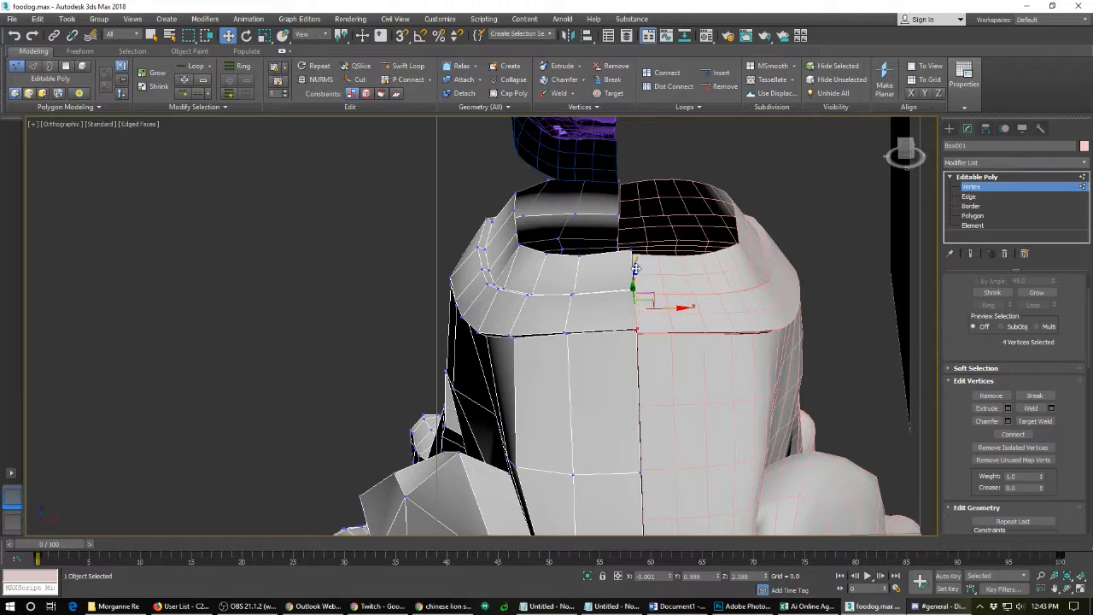
pyautogui.keyDown('alt'); pyautogui.moveTo(636, 270); pyautogui.dragTo(693, 279, button='middle'); pyautogui.keyUp('alt')
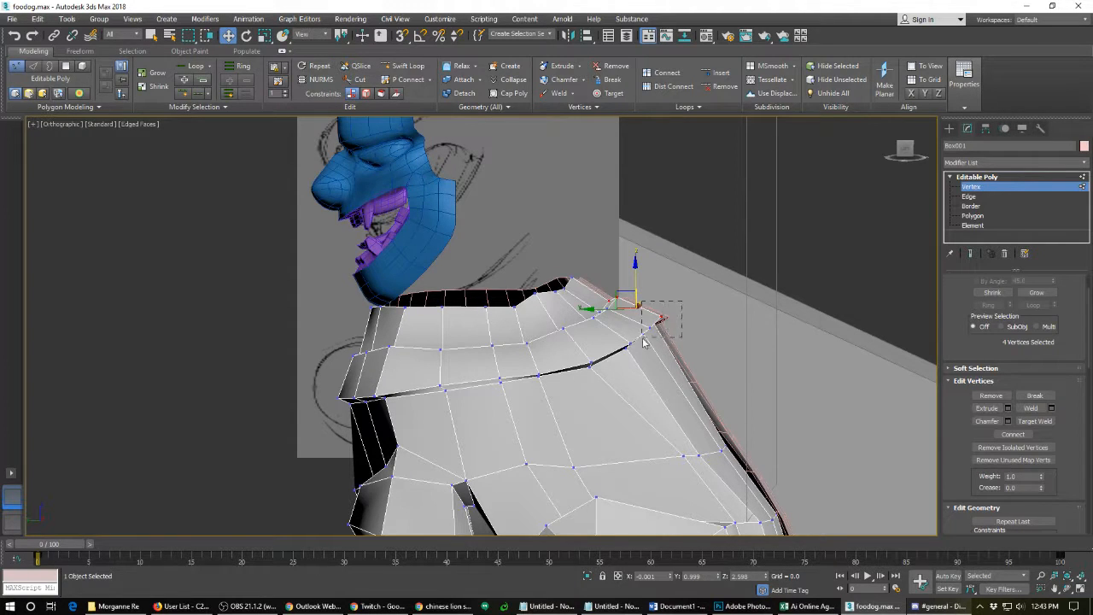
pyautogui.moveTo(625, 307)
pyautogui.mouseDown()
pyautogui.moveTo(640, 326)
pyautogui.moveTo(641, 314)
pyautogui.moveTo(599, 309)
pyautogui.mouseUp()
pyautogui.keyDown('alt'); pyautogui.moveTo(599, 333); pyautogui.dragTo(516, 350, button='middle'); pyautogui.keyUp('alt')
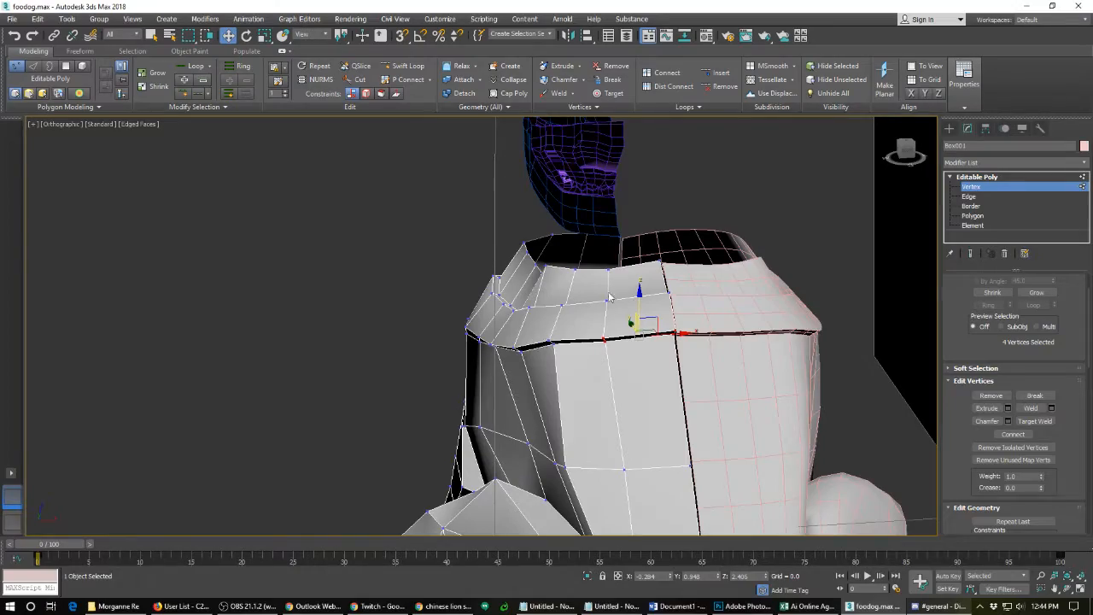
# - Reposition the middle-row and lower-edge vertices next to the collar's back seam to smooth its profile
pyautogui.moveTo(599, 292); pyautogui.dragTo(611, 307)
pyautogui.keyDown('alt'); pyautogui.moveTo(629, 298); pyautogui.dragTo(570, 371, button='middle'); pyautogui.keyUp('alt')
pyautogui.moveTo(580, 367); pyautogui.dragTo(618, 390)
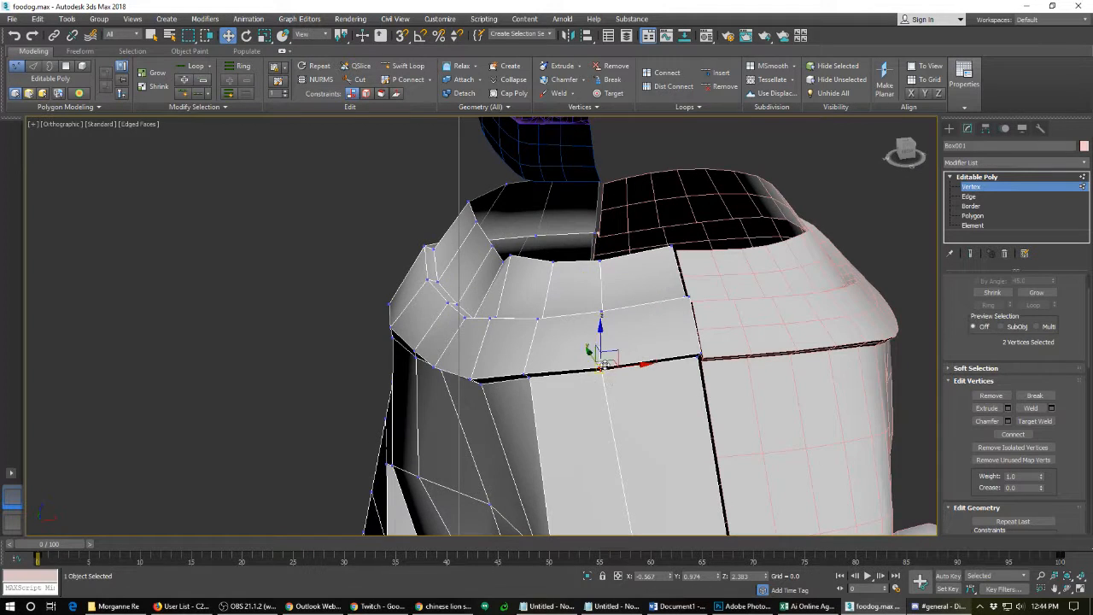
pyautogui.keyDown('alt'); pyautogui.moveTo(619, 390); pyautogui.dragTo(605, 350, button='middle'); pyautogui.keyUp('alt')
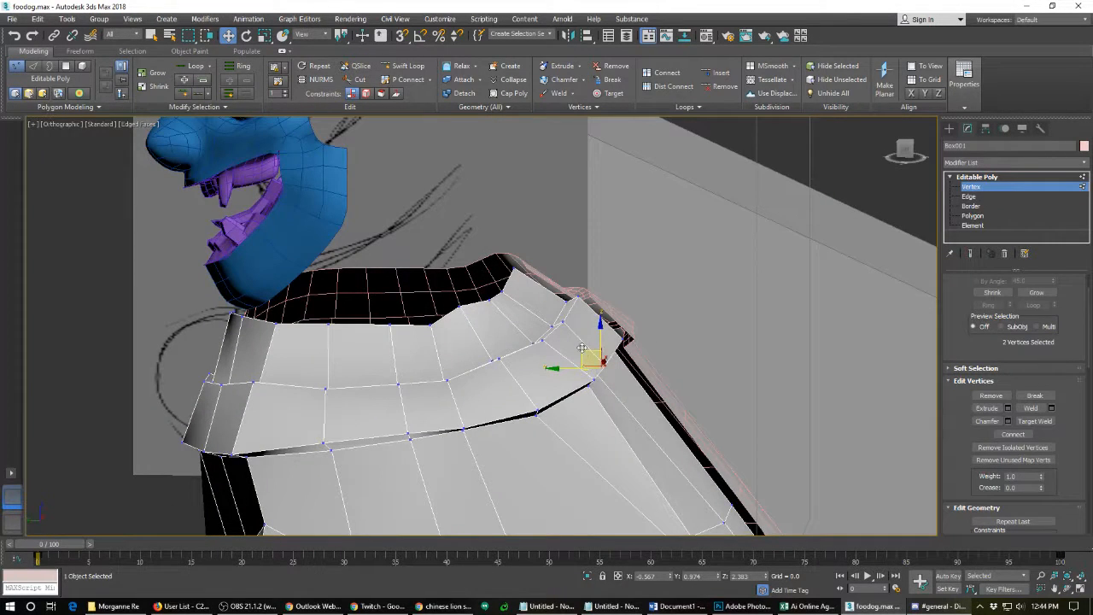
pyautogui.moveTo(585, 352); pyautogui.dragTo(544, 311)
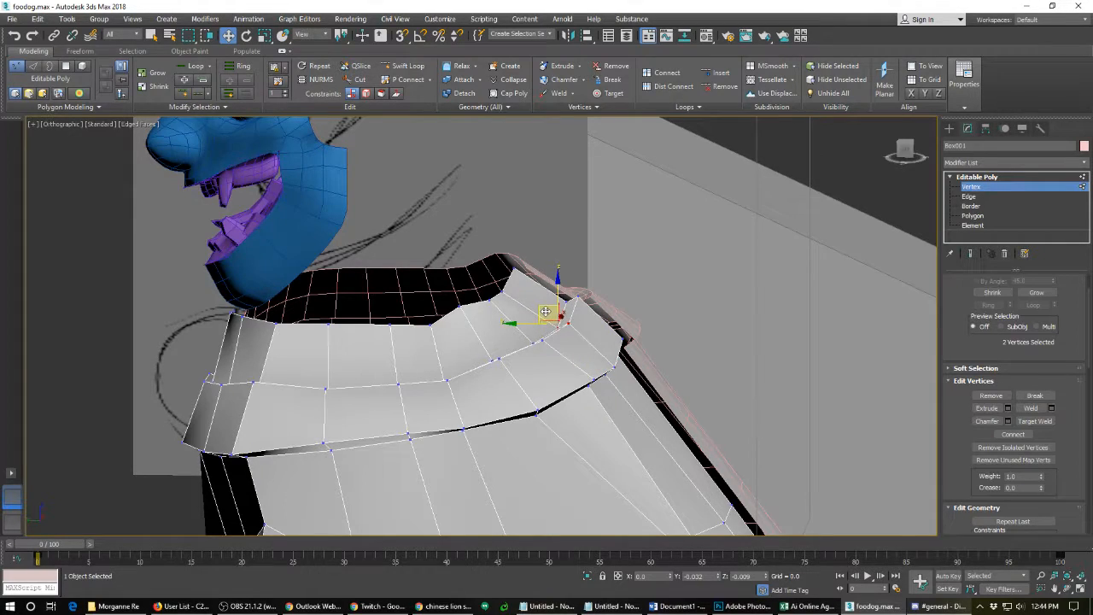
# - Select the middle-row vertex pair on the front side of the collar and nudge it vertically
pyautogui.keyDown('alt'); pyautogui.moveTo(544, 311); pyautogui.dragTo(603, 245, button='middle'); pyautogui.keyUp('alt')
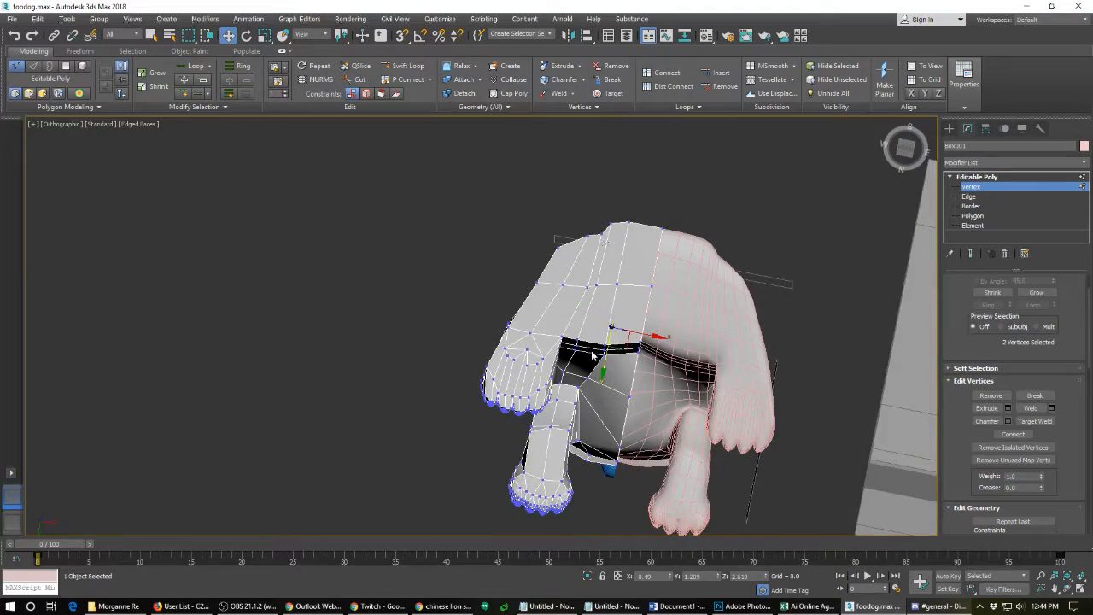
pyautogui.keyDown('alt'); pyautogui.moveTo(593, 333); pyautogui.dragTo(752, 446, button='middle'); pyautogui.keyUp('alt')
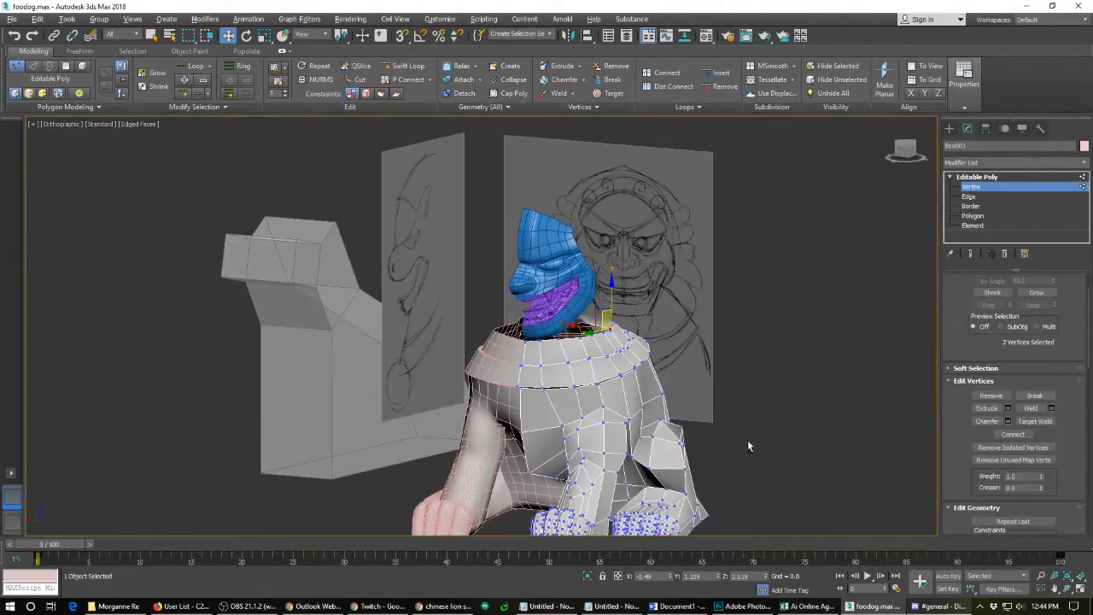
pyautogui.scroll(3, 620, 420)
pyautogui.keyDown('alt'); pyautogui.moveTo(594, 376); pyautogui.dragTo(557, 376, button='middle'); pyautogui.keyUp('alt')
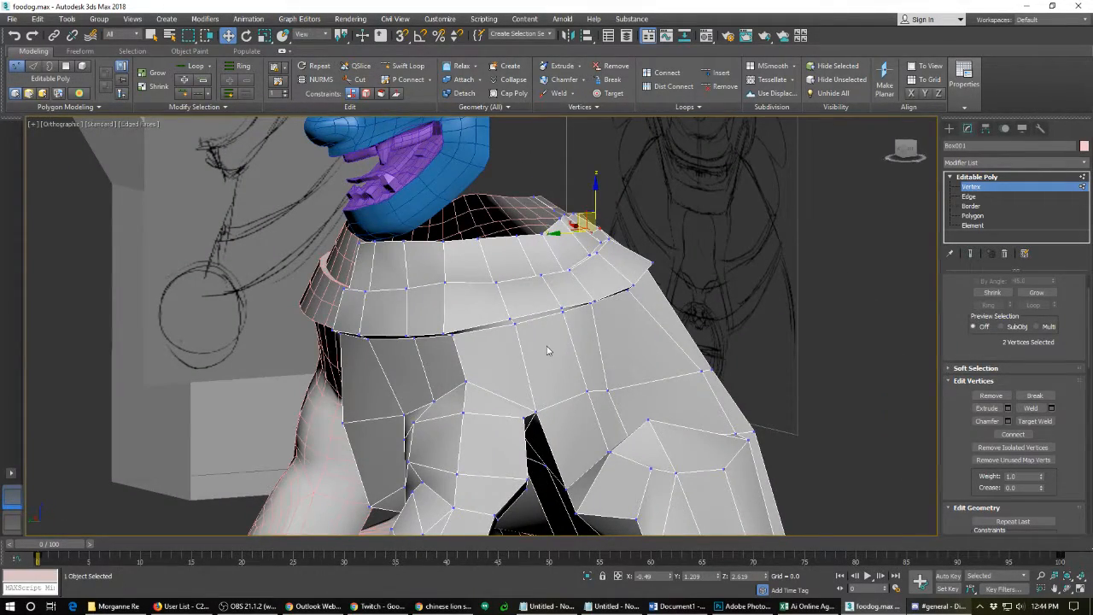
pyautogui.keyDown('alt'); pyautogui.moveTo(546, 346); pyautogui.dragTo(568, 331, button='middle'); pyautogui.keyUp('alt')
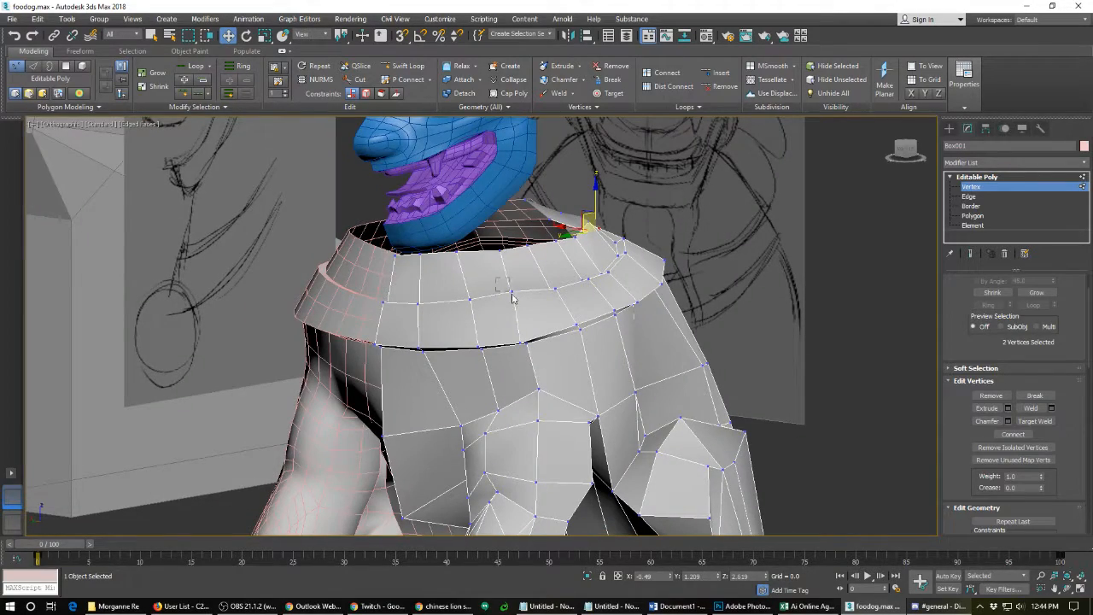
pyautogui.moveTo(511, 294); pyautogui.dragTo(519, 300)
pyautogui.moveTo(512, 260); pyautogui.dragTo(512, 263)
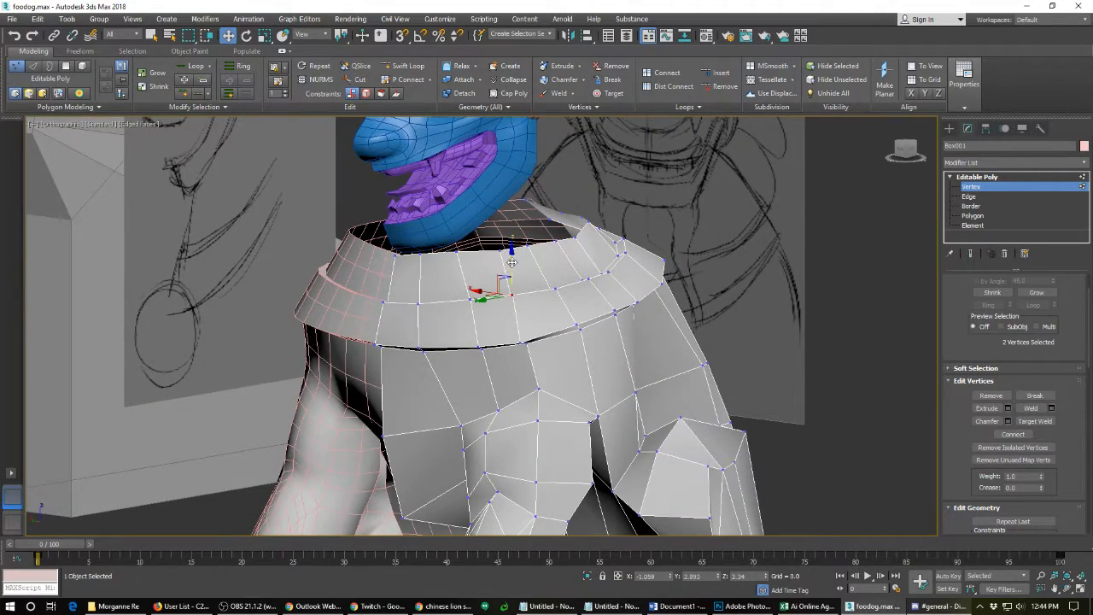
# - Move the top-rim vertex at the side of the neck opening slightly down and back to even out the rim
pyautogui.keyDown('alt'); pyautogui.moveTo(511, 262); pyautogui.dragTo(431, 355, button='middle'); pyautogui.keyUp('alt')
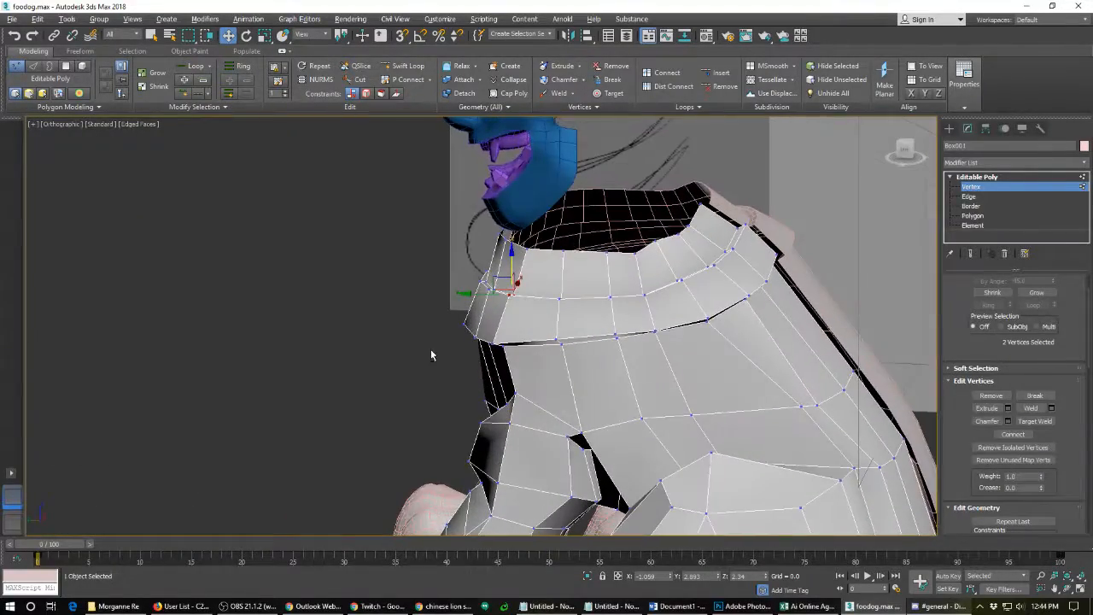
pyautogui.click(651, 246)
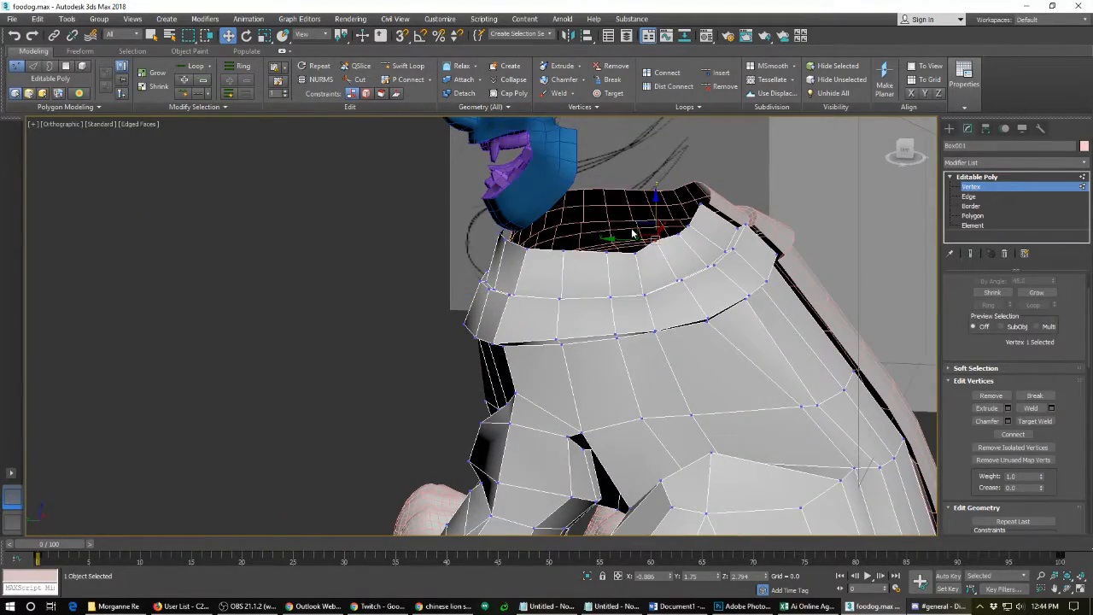
pyautogui.moveTo(640, 222); pyautogui.dragTo(647, 231)
pyautogui.keyDown('alt'); pyautogui.moveTo(550, 315); pyautogui.dragTo(620, 298, button='middle'); pyautogui.keyUp('alt')
pyautogui.scroll(-4, 620, 300)
pyautogui.keyDown('alt'); pyautogui.moveTo(589, 342); pyautogui.dragTo(560, 435, button='middle'); pyautogui.keyUp('alt')
pyautogui.scroll(3, 560, 435)
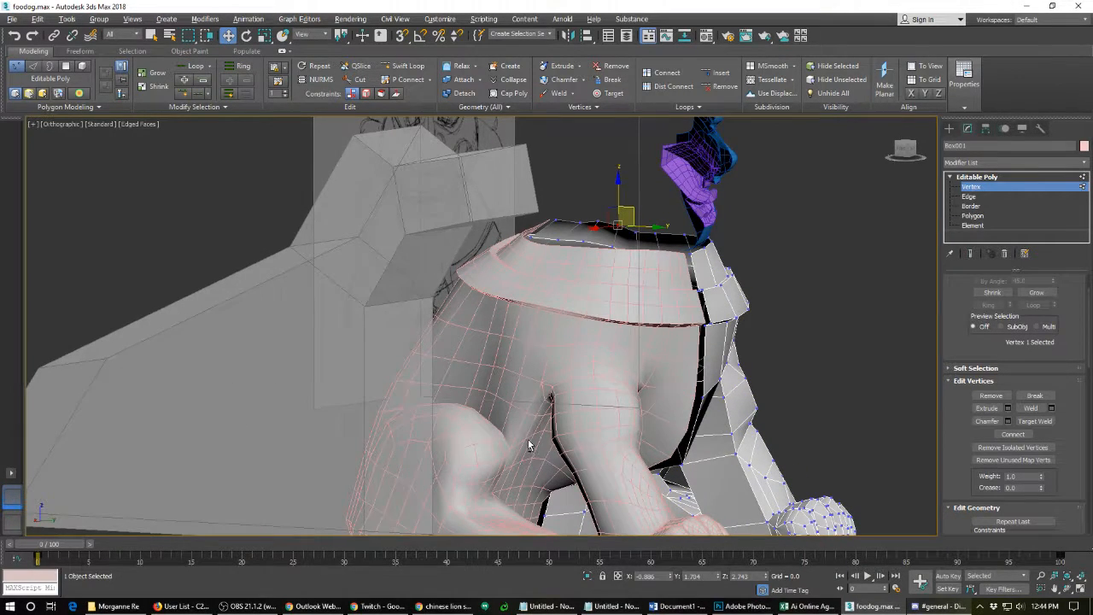
pyautogui.keyDown('alt'); pyautogui.moveTo(529, 445); pyautogui.dragTo(499, 435, button='middle'); pyautogui.keyUp('alt')
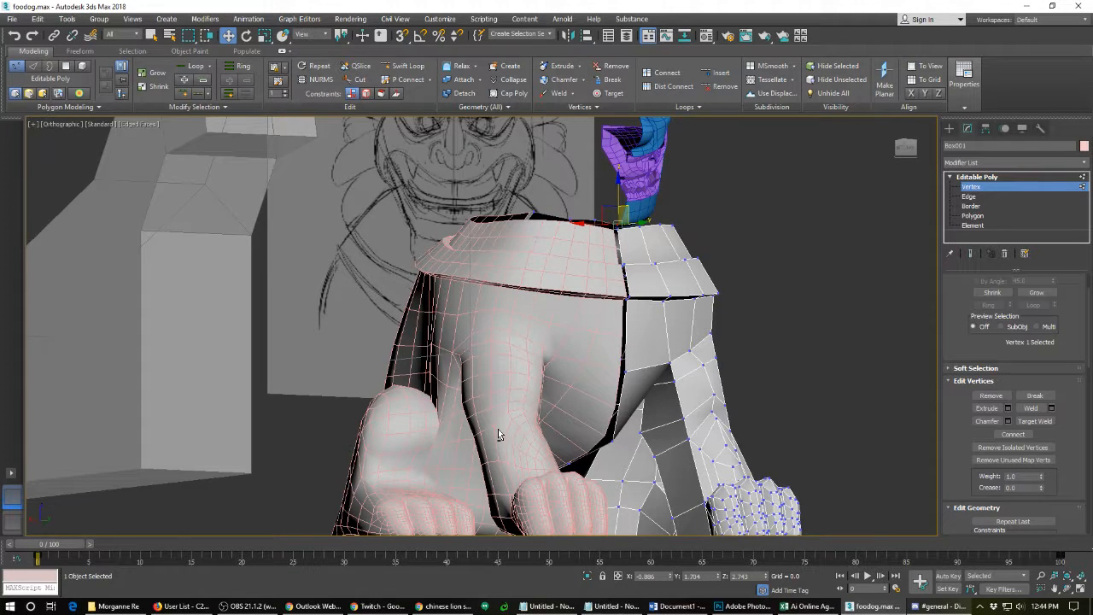
# - Collapse the short edges on the rear of the body's side below the collar, merging their vertices
pyautogui.keyDown('alt'); pyautogui.moveTo(498, 429); pyautogui.dragTo(590, 526, button='middle'); pyautogui.keyUp('alt')
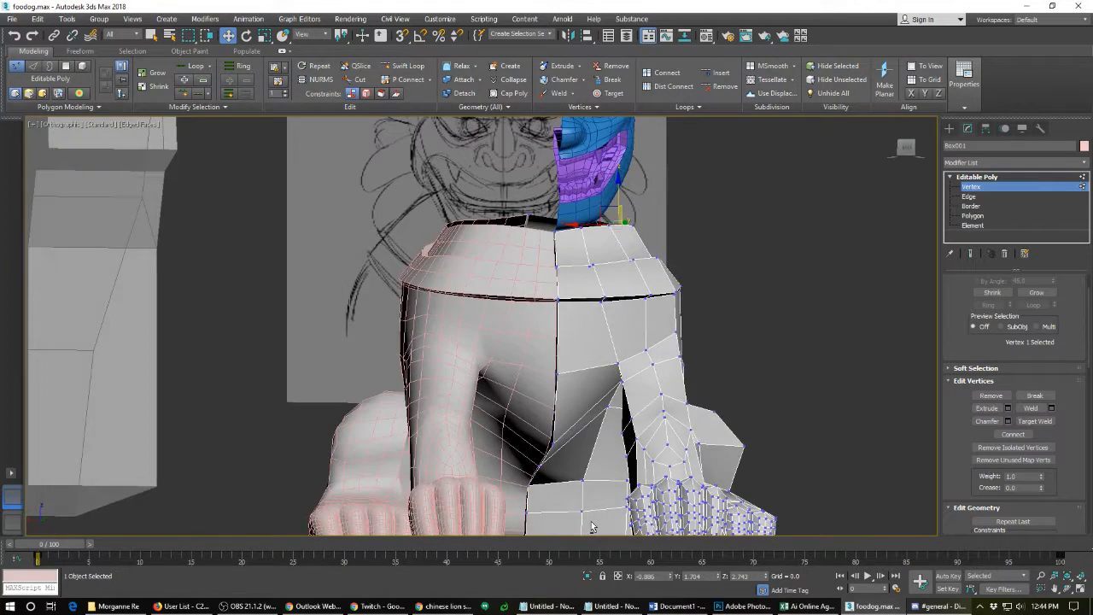
pyautogui.moveTo(607, 422)
pyautogui.keyDown('alt'); pyautogui.mouseDown(button='middle')
pyautogui.moveTo(563, 454)
pyautogui.moveTo(642, 416)
pyautogui.moveTo(617, 420)
pyautogui.moveTo(635, 414)
pyautogui.moveTo(641, 432)
pyautogui.moveTo(586, 482)
pyautogui.moveTo(720, 432)
pyautogui.moveTo(751, 442)
pyautogui.moveTo(750, 428)
pyautogui.moveTo(662, 478)
pyautogui.moveTo(678, 435)
pyautogui.moveTo(674, 455)
pyautogui.mouseUp(button='middle'); pyautogui.keyUp('alt')
pyautogui.scroll(5, 558, 459)
pyautogui.scroll(-3, 600, 458)
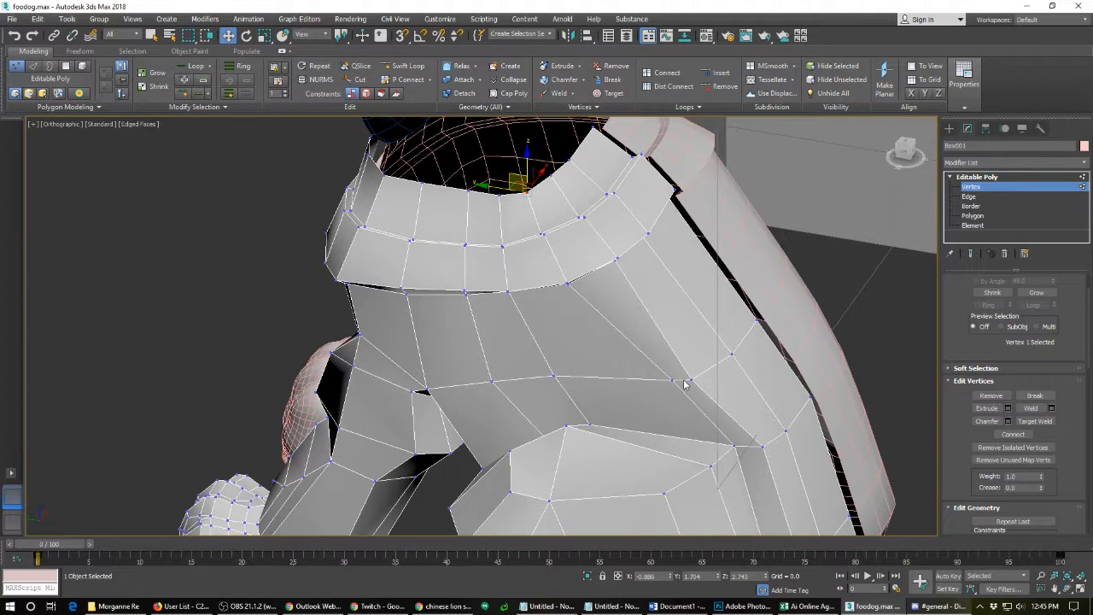
pyautogui.press('2')
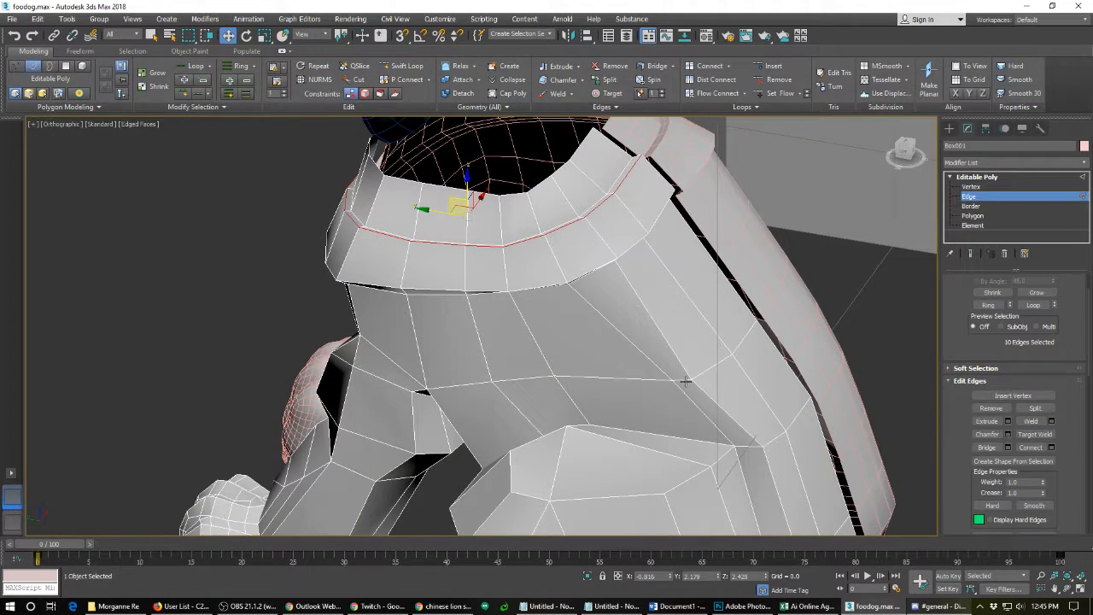
pyautogui.click(684, 381)
pyautogui.moveTo(672, 437)
pyautogui.keyDown('alt'); pyautogui.mouseDown(button='middle')
pyautogui.moveTo(717, 402)
pyautogui.moveTo(704, 376)
pyautogui.moveTo(693, 401)
pyautogui.moveTo(706, 414)
pyautogui.moveTo(738, 412)
pyautogui.moveTo(693, 444)
pyautogui.moveTo(676, 428)
pyautogui.moveTo(736, 453)
pyautogui.mouseUp(button='middle'); pyautogui.keyUp('alt')
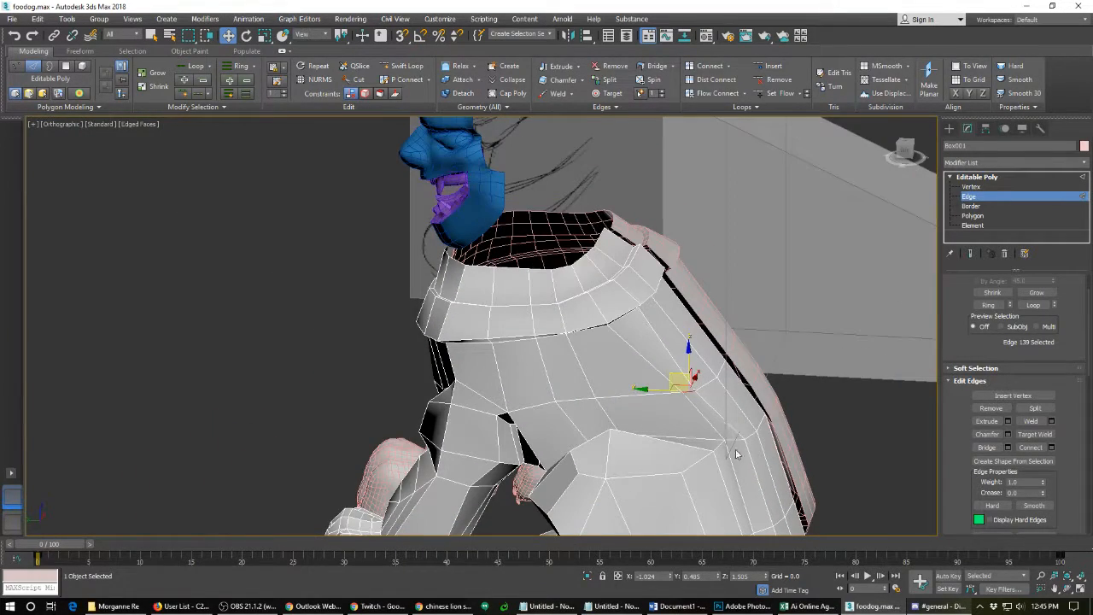
pyautogui.keyDown('ctrl'); pyautogui.click(708, 403); pyautogui.keyUp('ctrl')
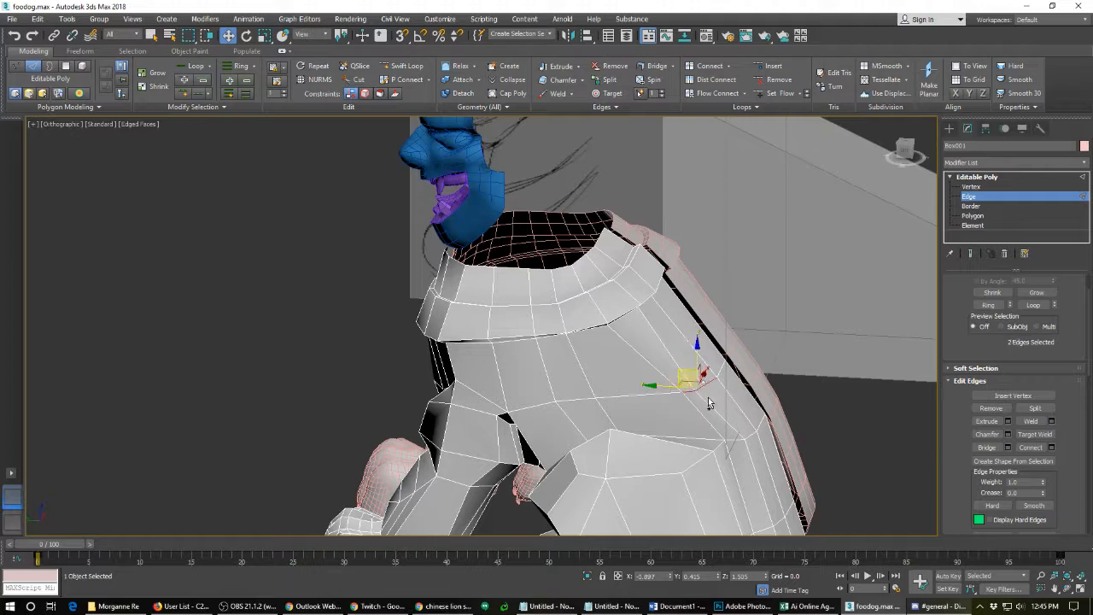
pyautogui.press('BackSpace')
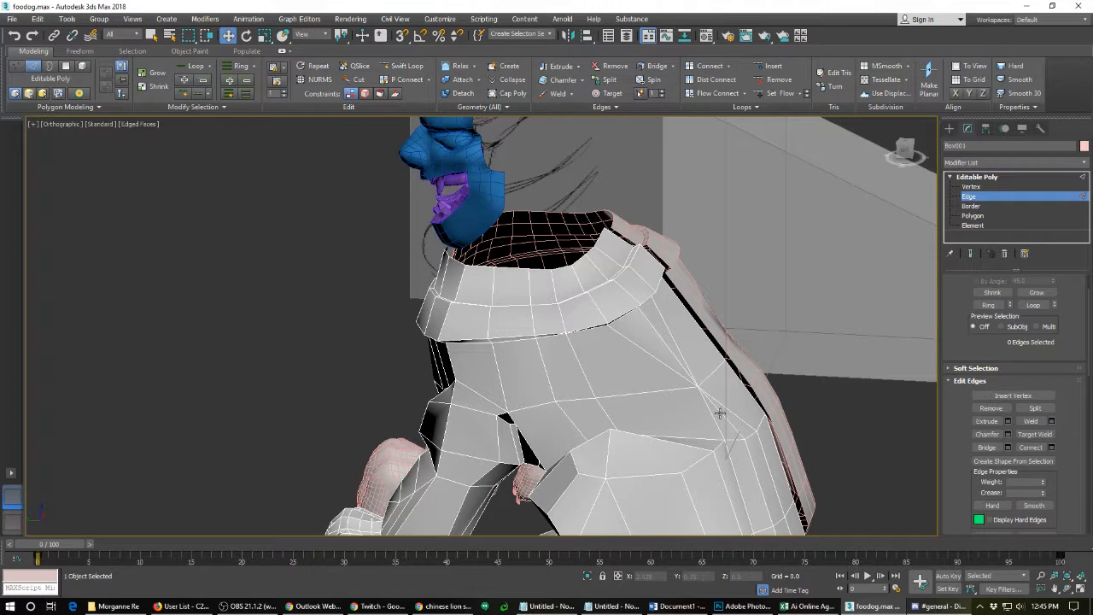
pyautogui.click(719, 414)
pyautogui.press('BackSpace')
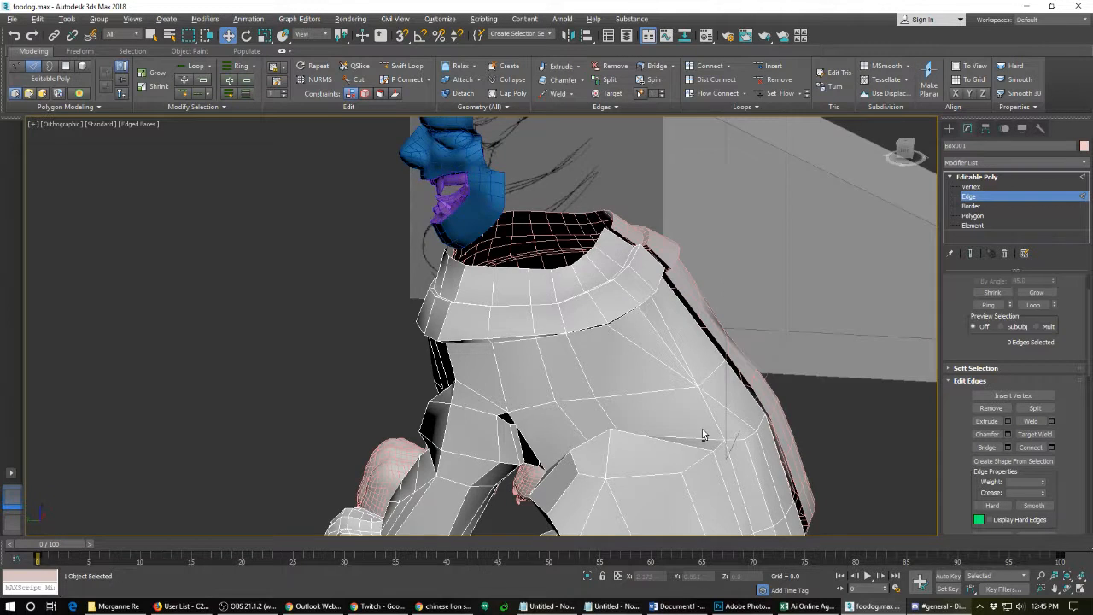
# - Collapse two neighbouring pairs of edges along the seam between the collar's lower edge and the body, towards the back
pyautogui.keyDown('alt'); pyautogui.moveTo(702, 431); pyautogui.dragTo(668, 417, button='middle'); pyautogui.keyUp('alt')
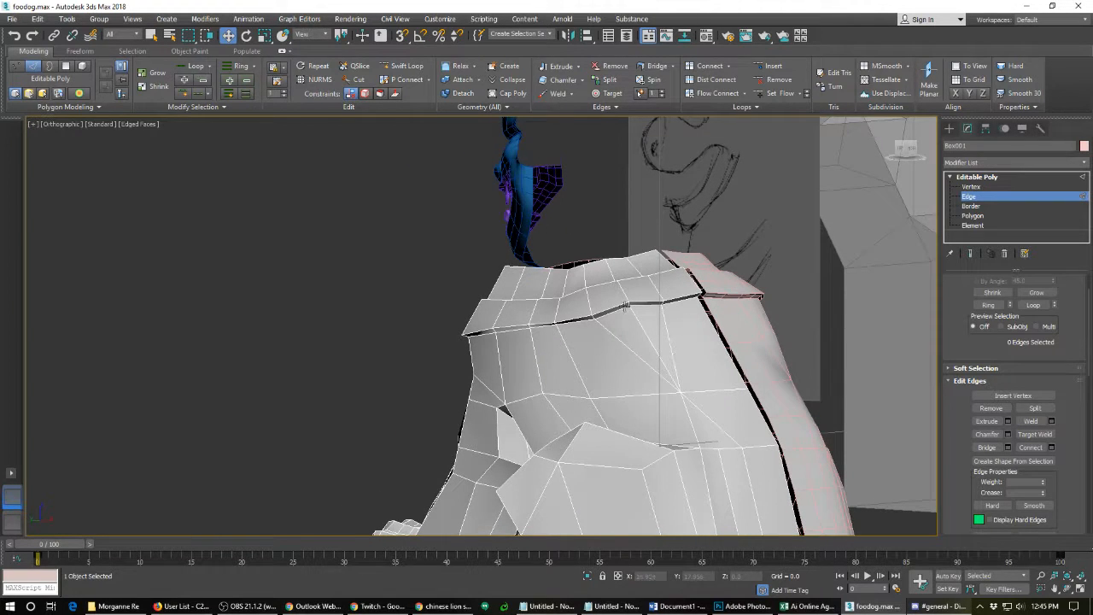
pyautogui.click(614, 310)
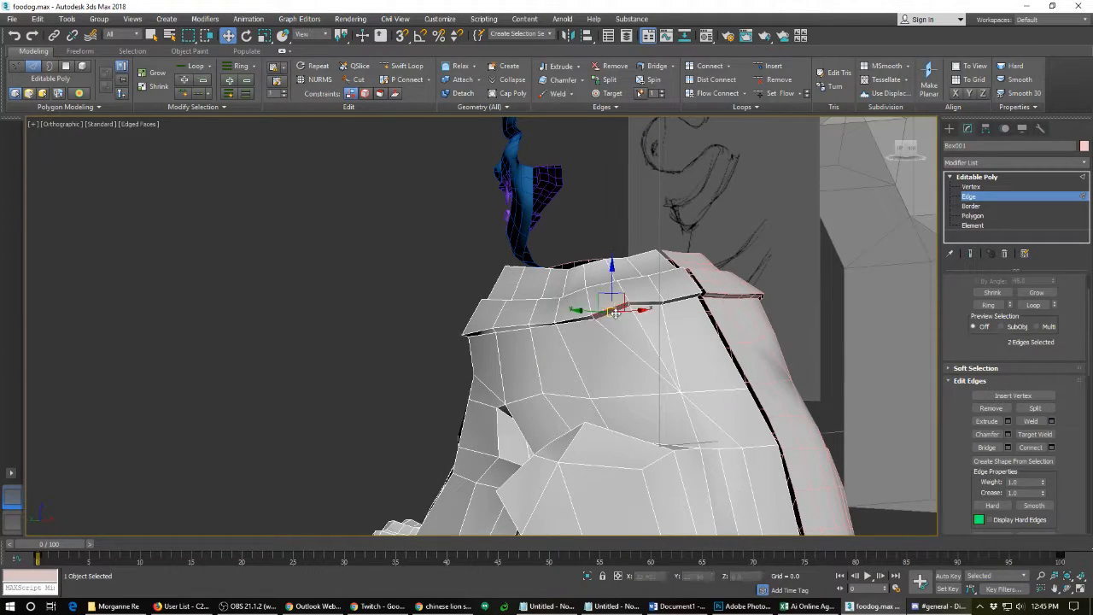
pyautogui.click(631, 336)
pyautogui.click(635, 305)
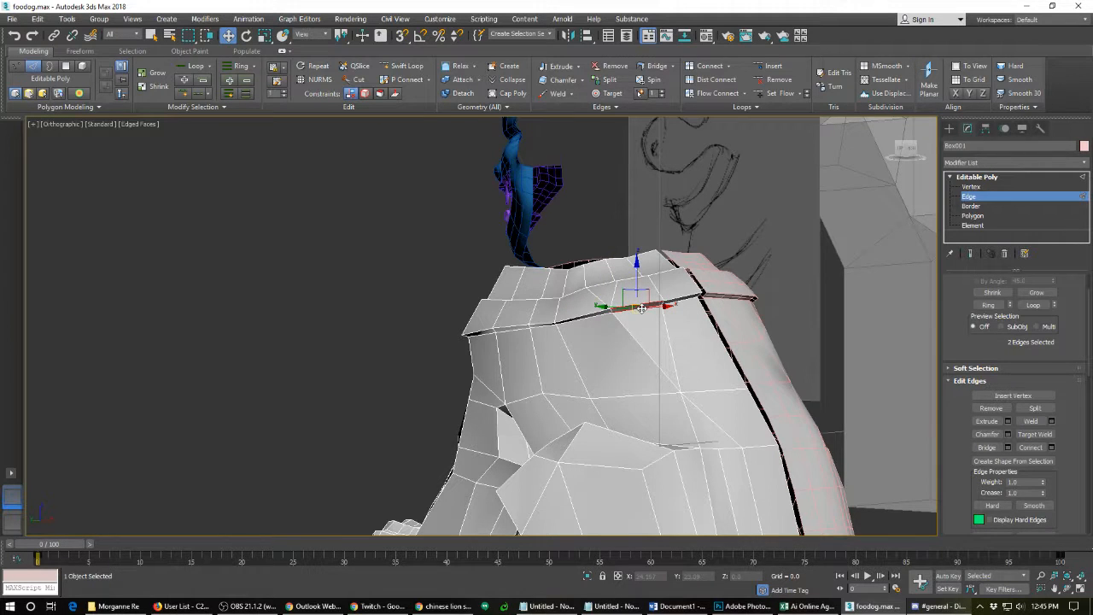
pyautogui.press('BackSpace')
# - Collapse the matching edges on the collar's top rim and middle rows near the back to thin out its columns
pyautogui.keyDown('alt'); pyautogui.moveTo(615, 280); pyautogui.dragTo(667, 346, button='middle'); pyautogui.keyUp('alt')
pyautogui.click(597, 291)
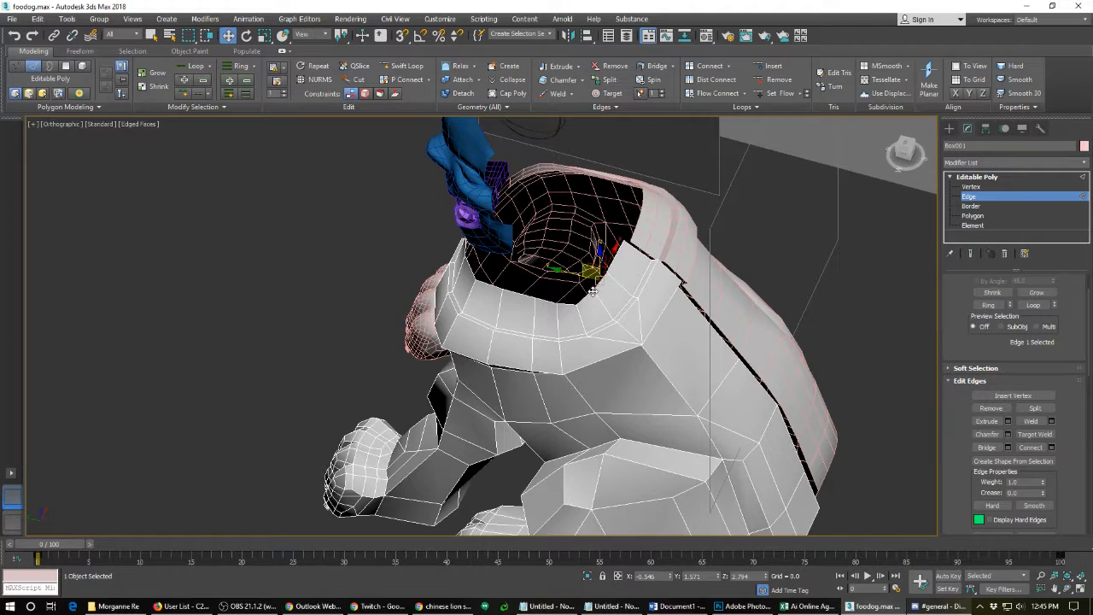
pyautogui.press('BackSpace')
pyautogui.click(621, 310)
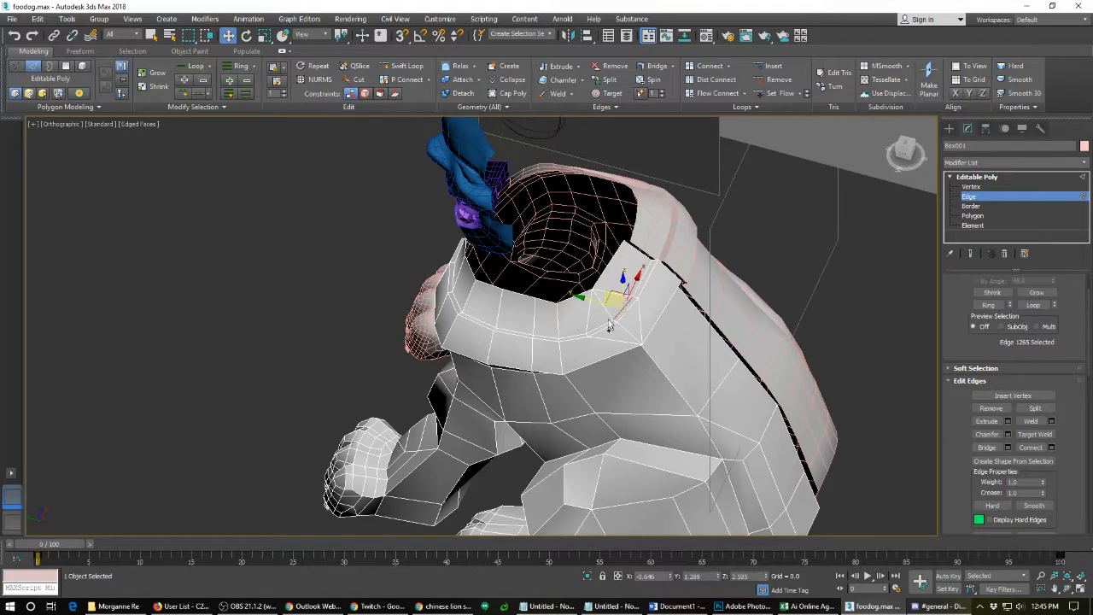
pyautogui.press('BackSpace')
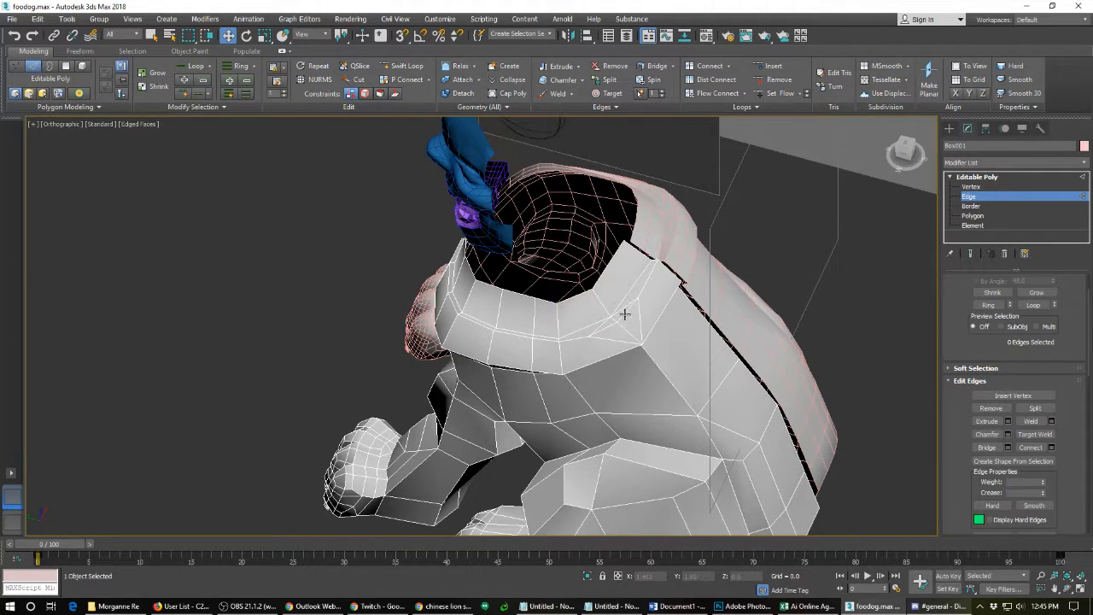
pyautogui.click(624, 314)
pyautogui.press('BackSpace')
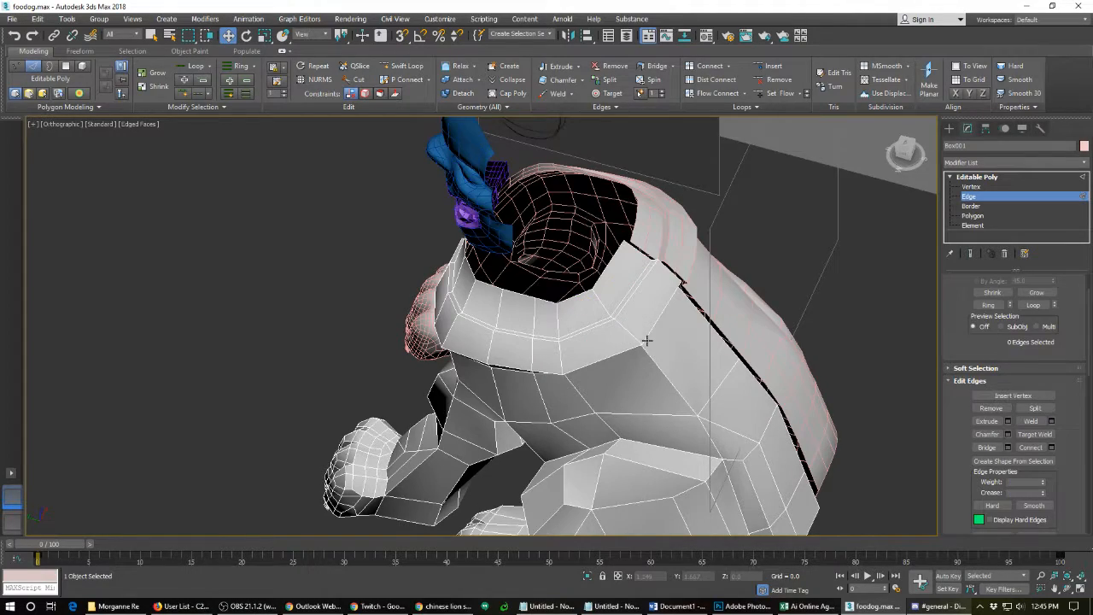
# - Cut a new edge line from above the rear of the haunch forward along the body's flank
pyautogui.keyDown('alt'); pyautogui.moveTo(630, 367); pyautogui.dragTo(614, 342, button='middle'); pyautogui.keyUp('alt')
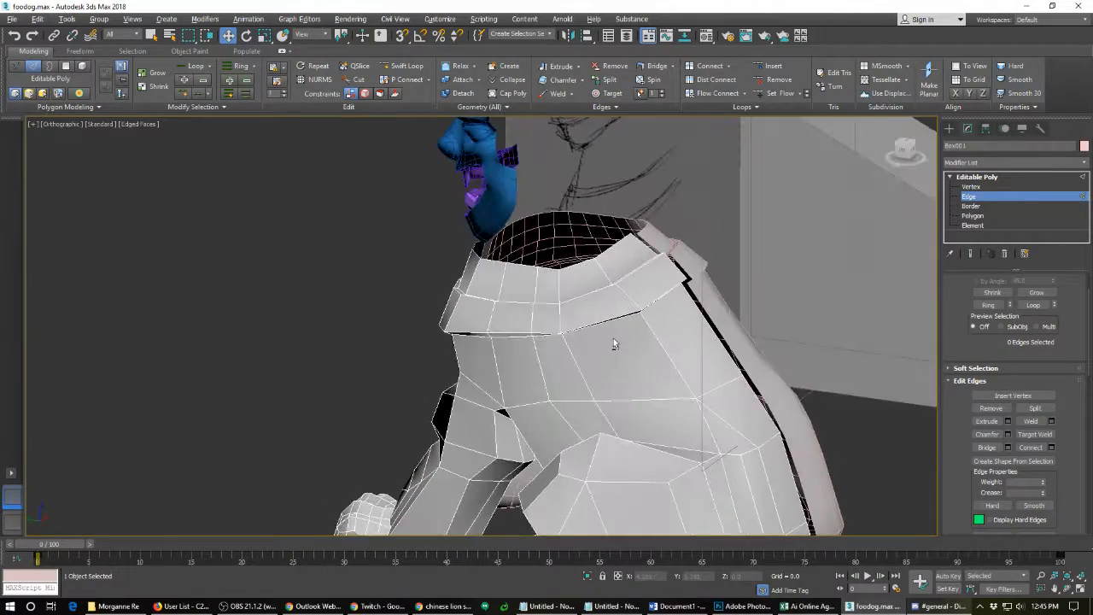
pyautogui.keyDown('alt'); pyautogui.moveTo(686, 398); pyautogui.dragTo(512, 386, button='middle'); pyautogui.keyUp('alt')
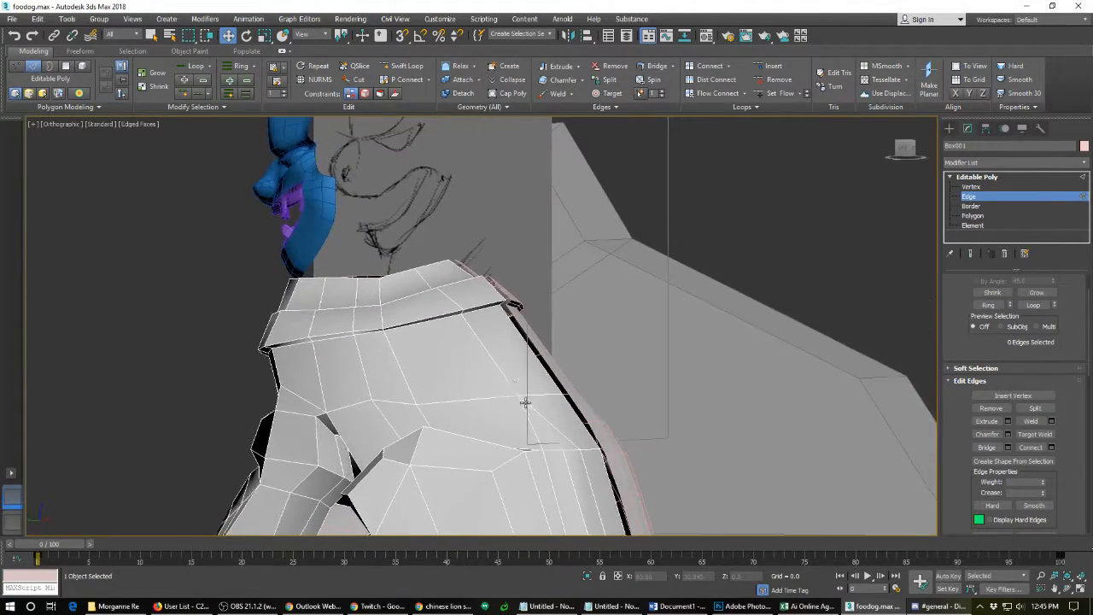
pyautogui.scroll(2, 552, 451)
pyautogui.rightClick(552, 451)
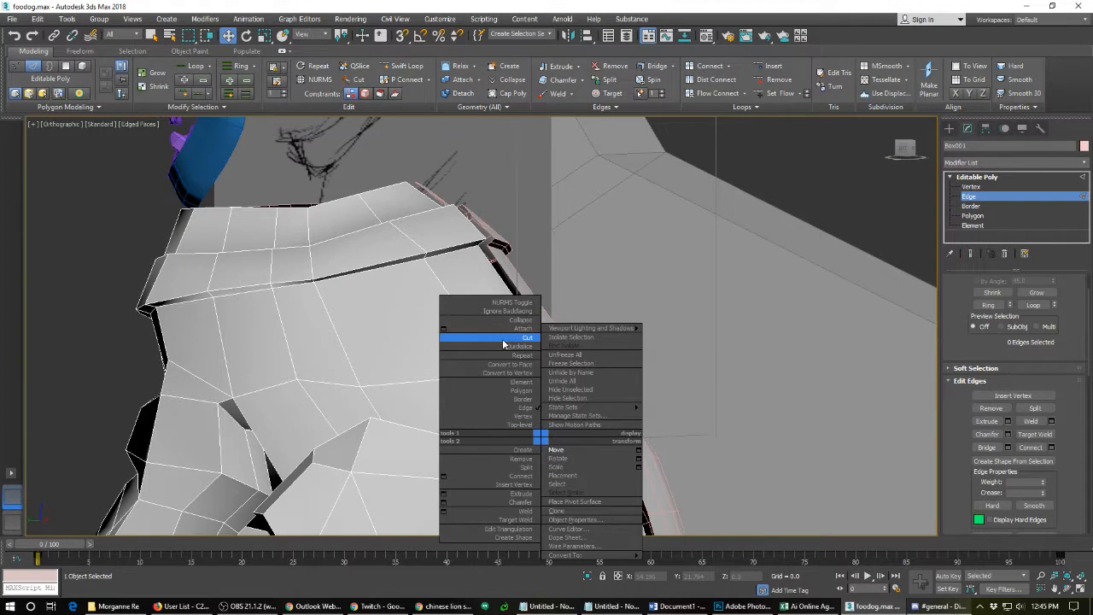
pyautogui.click(502, 343)
pyautogui.click(567, 451)
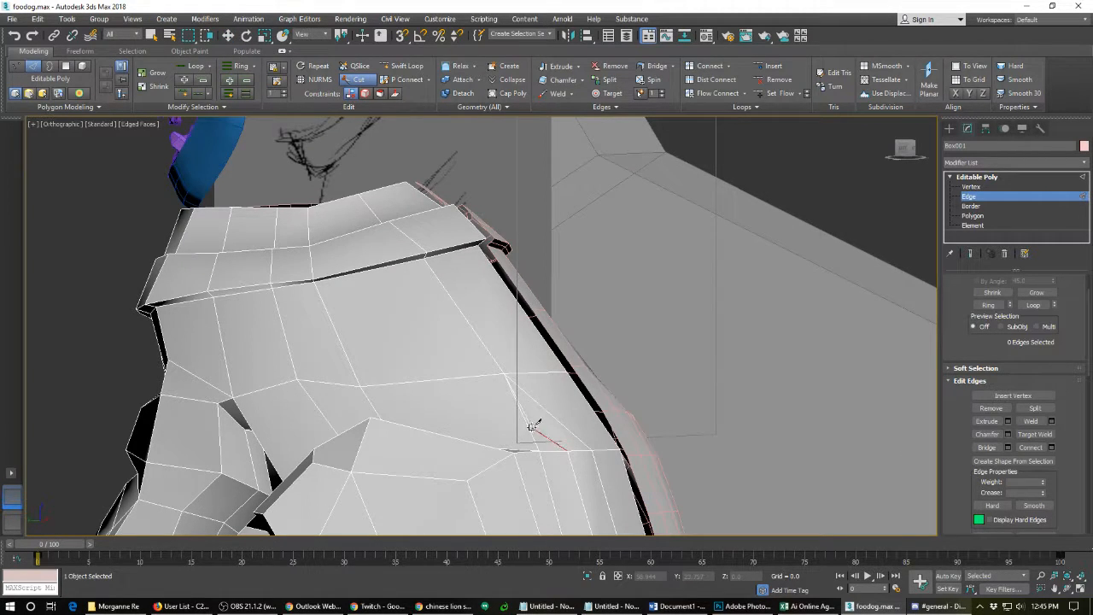
pyautogui.click(528, 426)
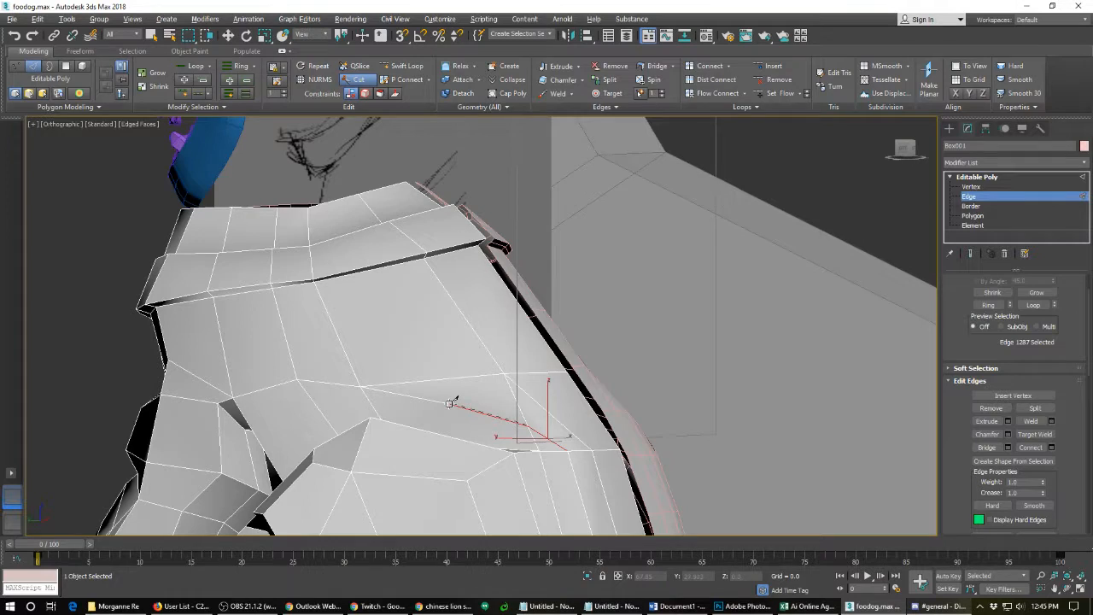
pyautogui.keyDown('alt'); pyautogui.moveTo(446, 407); pyautogui.dragTo(413, 454, button='middle'); pyautogui.keyUp('alt')
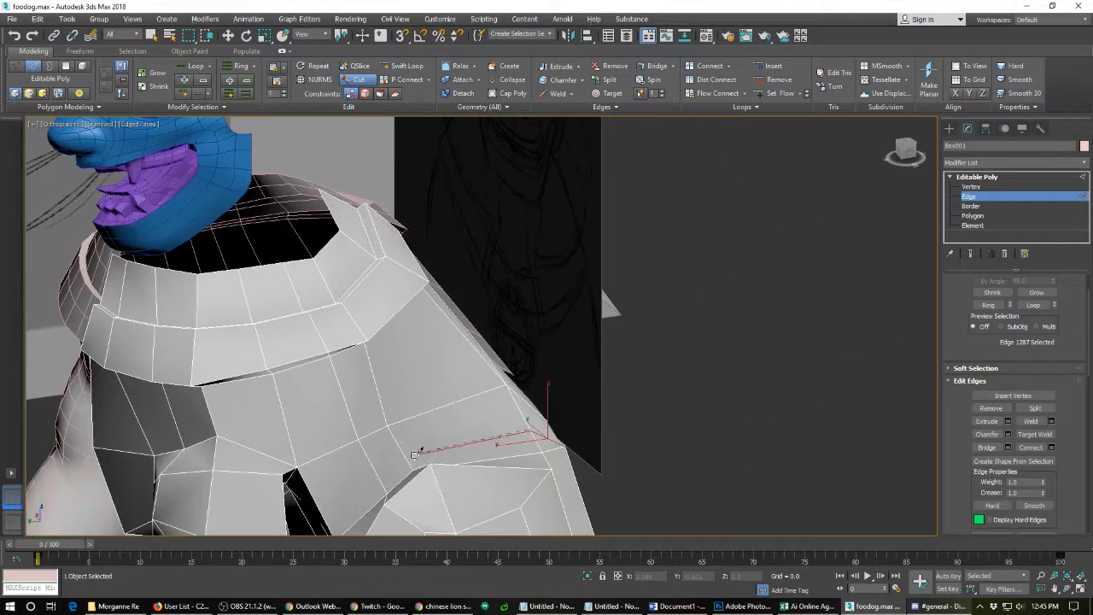
pyautogui.click(415, 454)
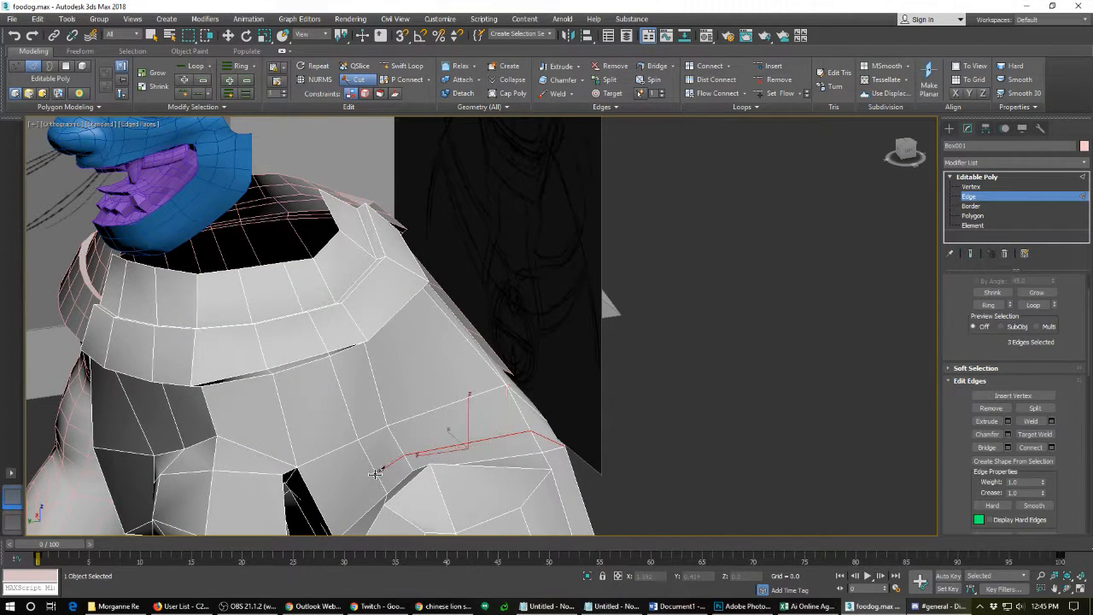
# - Continue the cut past the gap behind the front leg and across the underside to the centre seam, and end the Cut tool
pyautogui.moveTo(374, 471)
pyautogui.keyDown('alt'); pyautogui.mouseDown(button='middle')
pyautogui.moveTo(356, 461)
pyautogui.moveTo(334, 373)
pyautogui.moveTo(416, 378)
pyautogui.mouseUp(button='middle'); pyautogui.keyUp('alt')
pyautogui.click(361, 440)
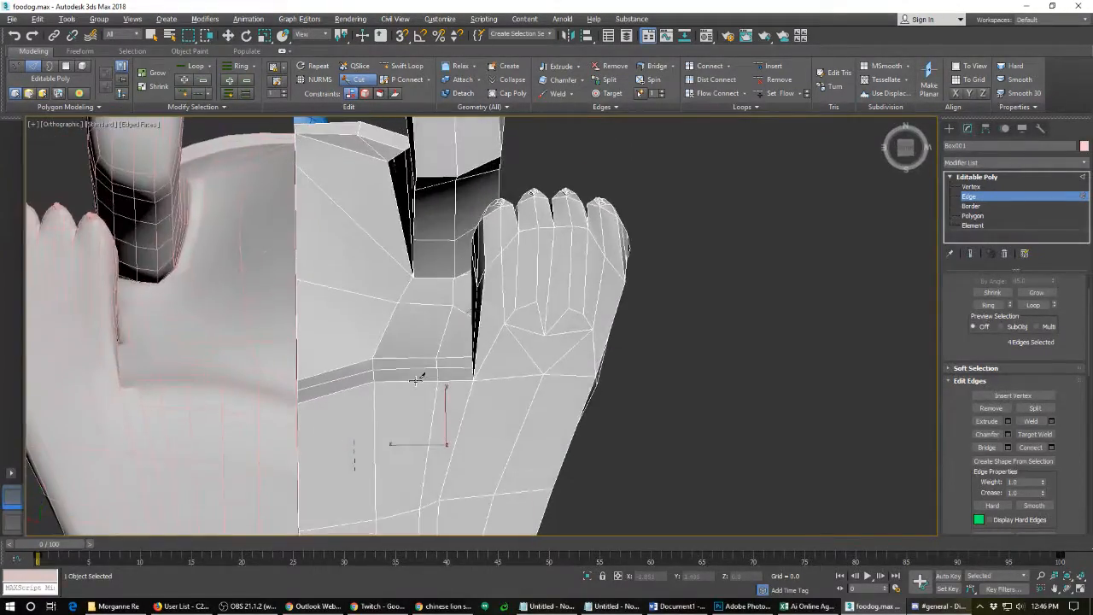
pyautogui.scroll(2, 415, 373)
pyautogui.click(464, 265)
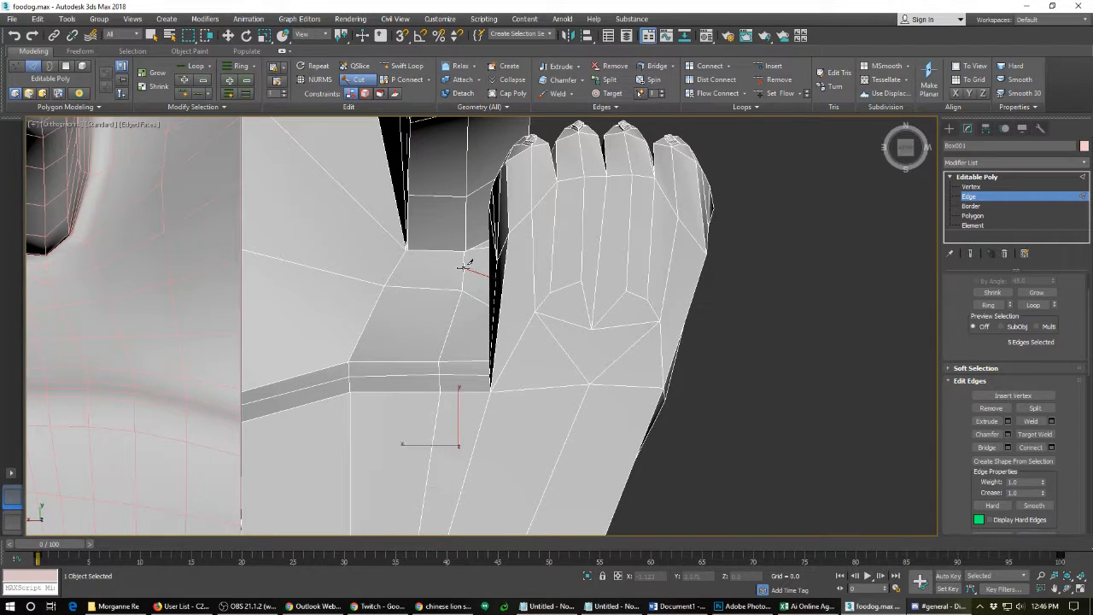
pyautogui.click(398, 260)
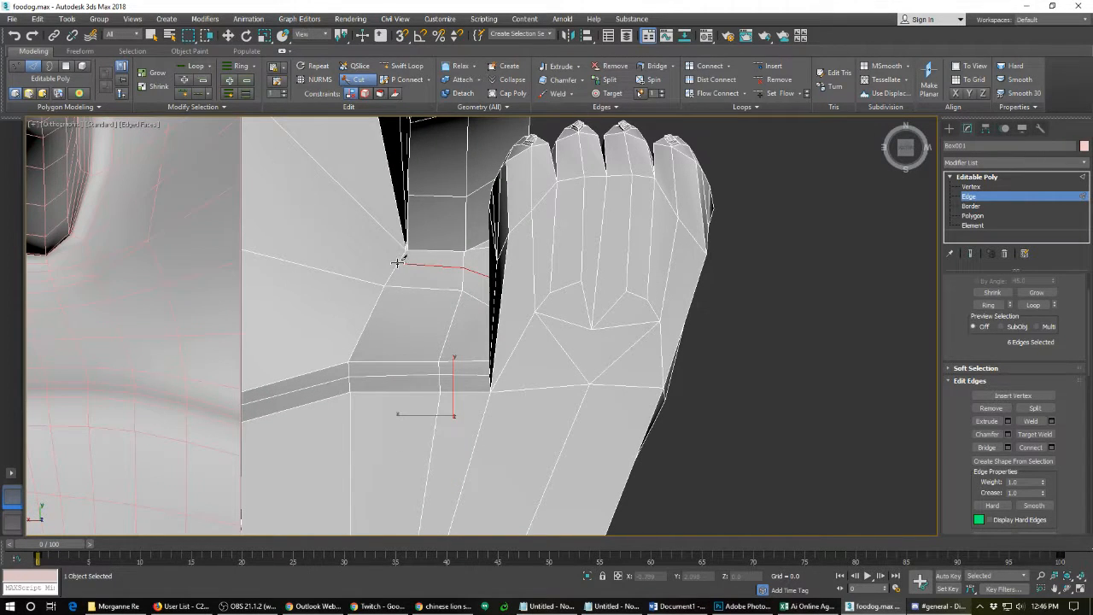
pyautogui.click(241, 177)
pyautogui.keyDown('alt'); pyautogui.moveTo(543, 262); pyautogui.dragTo(535, 314, button='middle'); pyautogui.keyUp('alt')
pyautogui.scroll(-6, 543, 318)
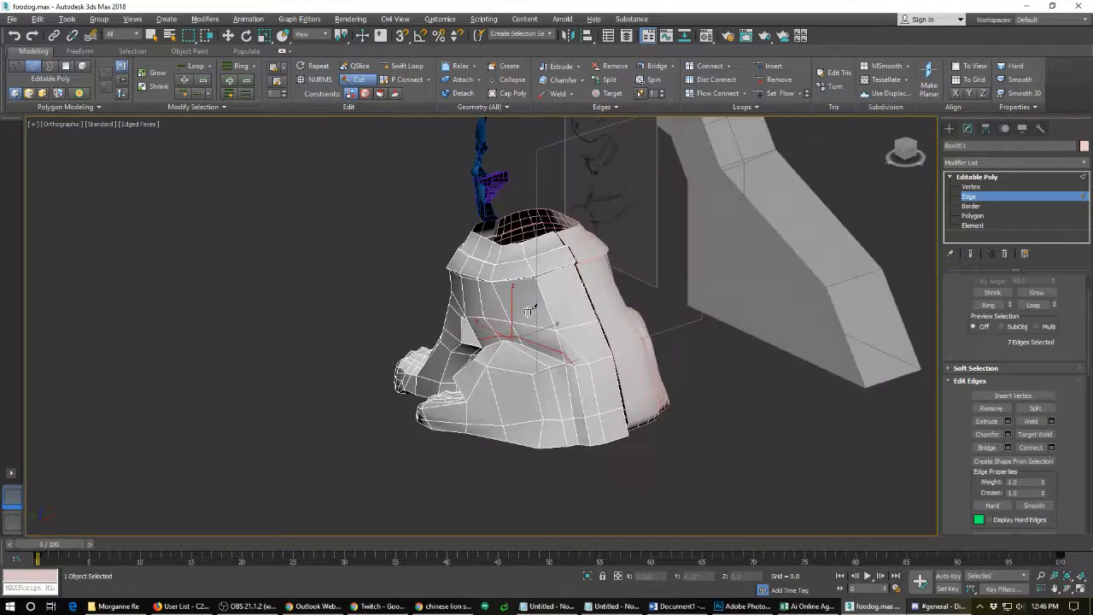
pyautogui.scroll(5, 537, 320)
pyautogui.press('w')
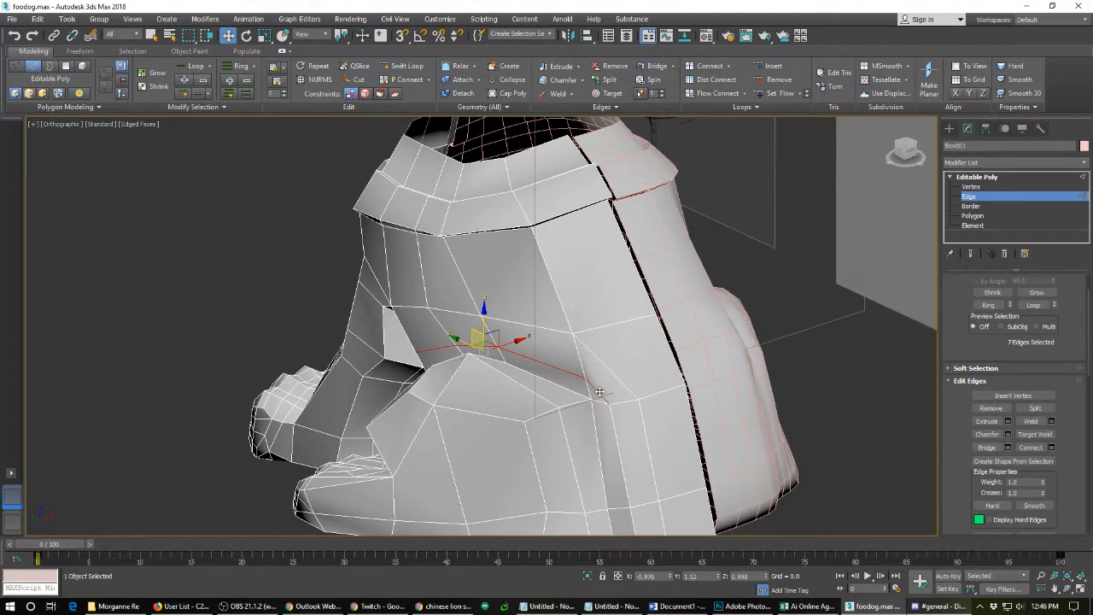
# - Collapse the short edges at the rear end of the new cut and the adjoining edges beside the back seam
pyautogui.click(599, 391)
pyautogui.click(661, 420)
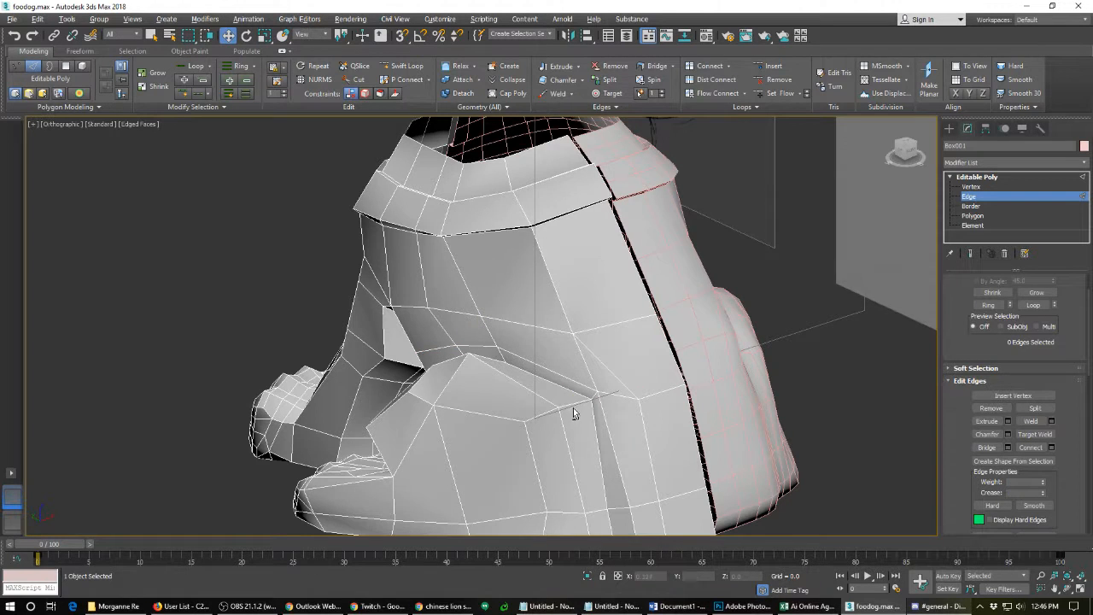
pyautogui.moveTo(572, 407)
pyautogui.keyDown('alt'); pyautogui.mouseDown(button='middle')
pyautogui.moveTo(583, 390)
pyautogui.moveTo(567, 403)
pyautogui.mouseUp(button='middle'); pyautogui.keyUp('alt')
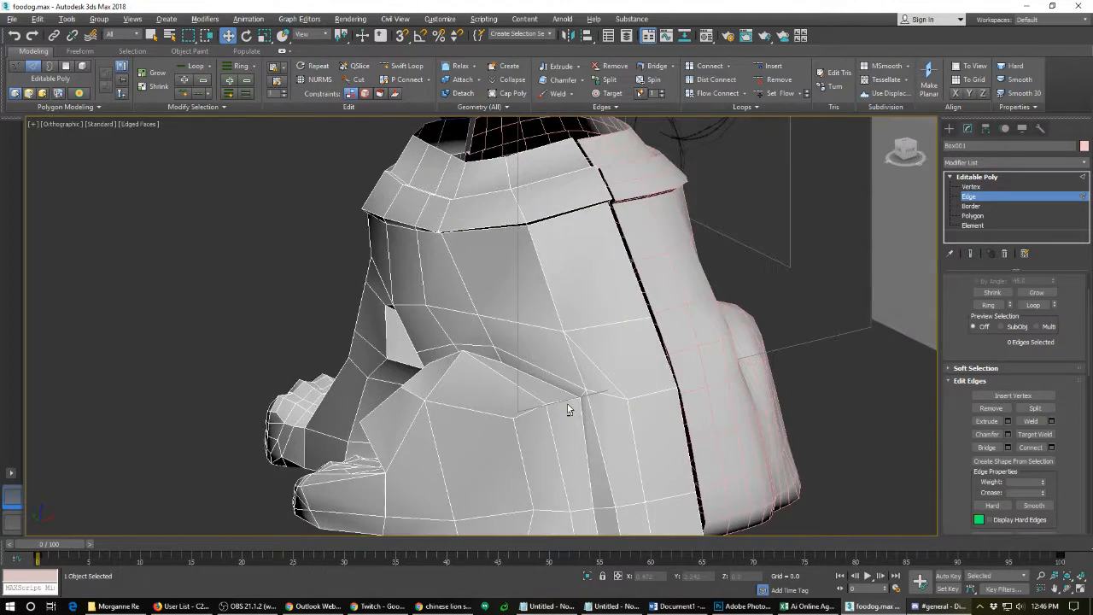
pyautogui.click(605, 374)
pyautogui.hotkey('ctrl', 'alt', 'c')
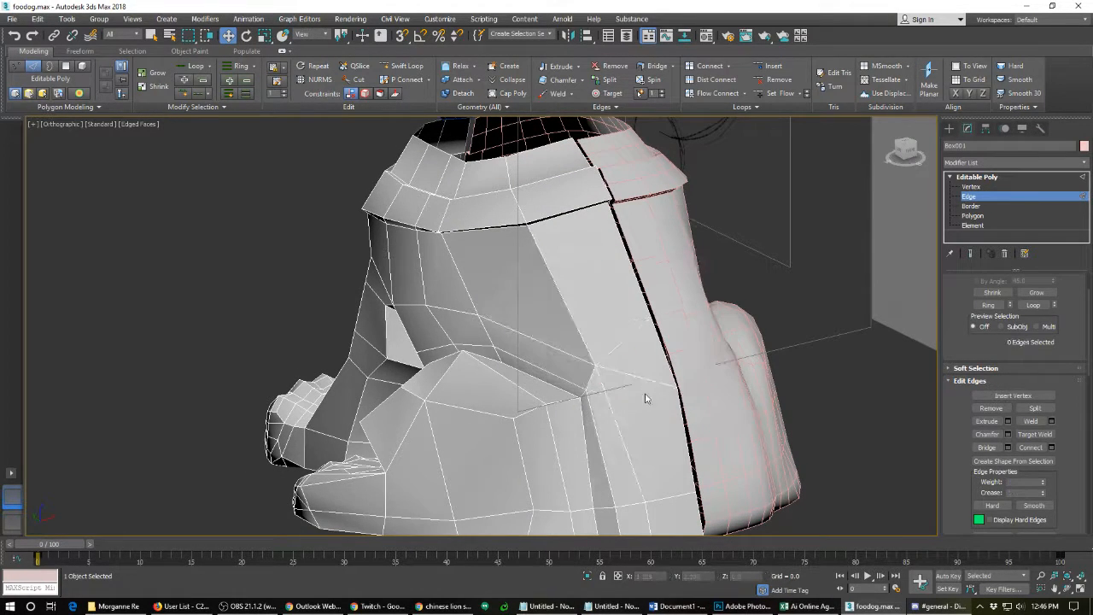
pyautogui.click(657, 344)
pyautogui.hotkey('ctrl', 'alt', 'c')
# - Reposition the new cut's edges behind the front leg and on the underside to smooth the belly around the leg gap
pyautogui.keyDown('alt'); pyautogui.moveTo(634, 413); pyautogui.dragTo(591, 378, button='middle'); pyautogui.keyUp('alt')
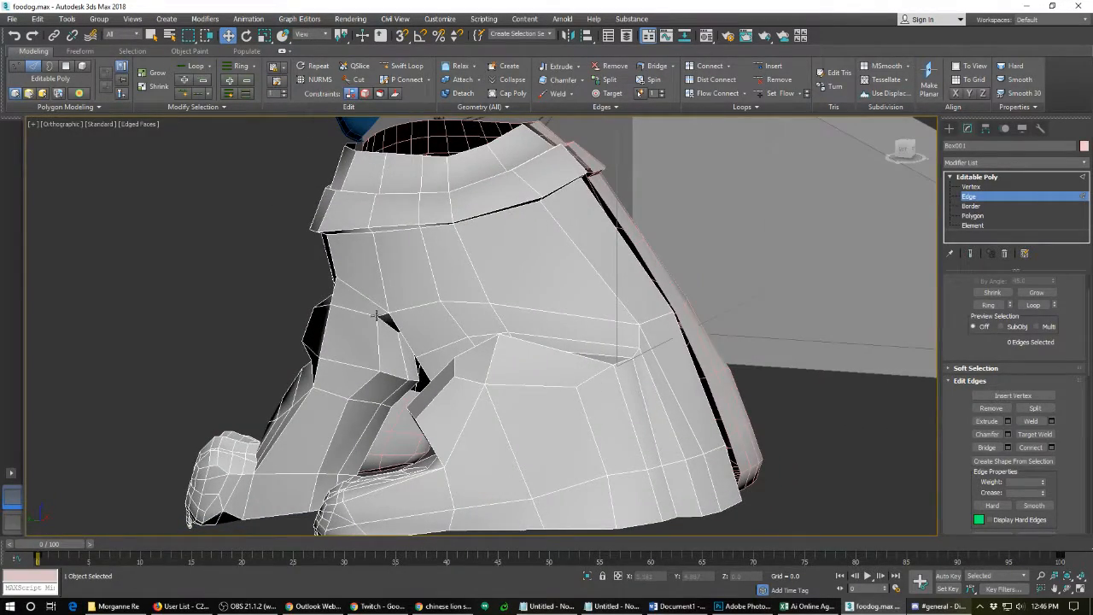
pyautogui.keyDown('alt'); pyautogui.moveTo(648, 342); pyautogui.dragTo(495, 369, button='middle'); pyautogui.keyUp('alt')
pyautogui.keyDown('alt'); pyautogui.moveTo(571, 360); pyautogui.dragTo(683, 365, button='middle'); pyautogui.keyUp('alt')
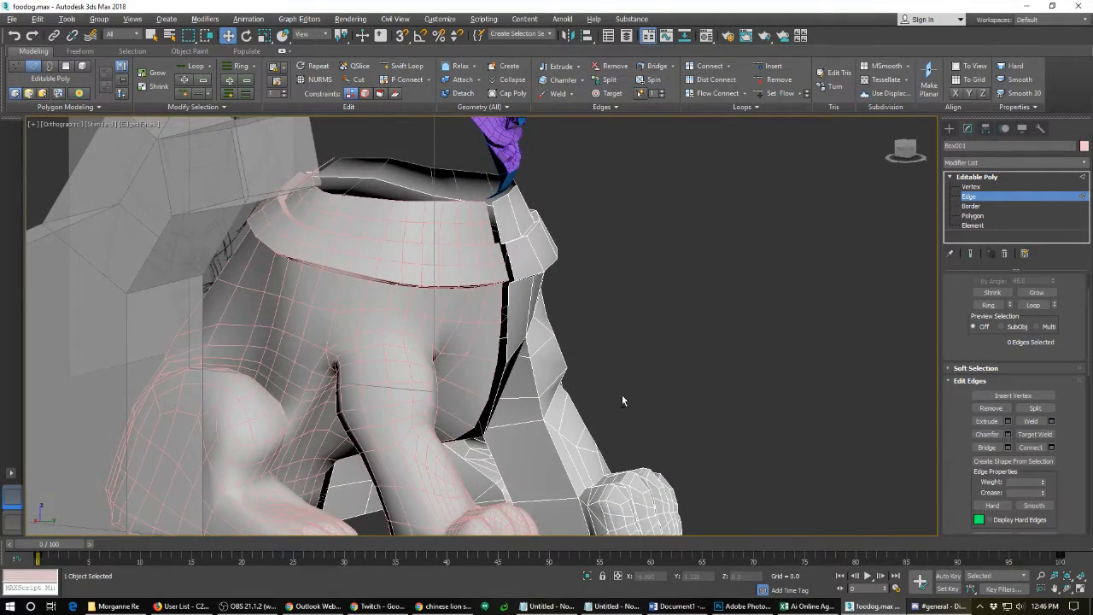
pyautogui.keyDown('alt'); pyautogui.moveTo(622, 401); pyautogui.dragTo(392, 388, button='middle'); pyautogui.keyUp('alt')
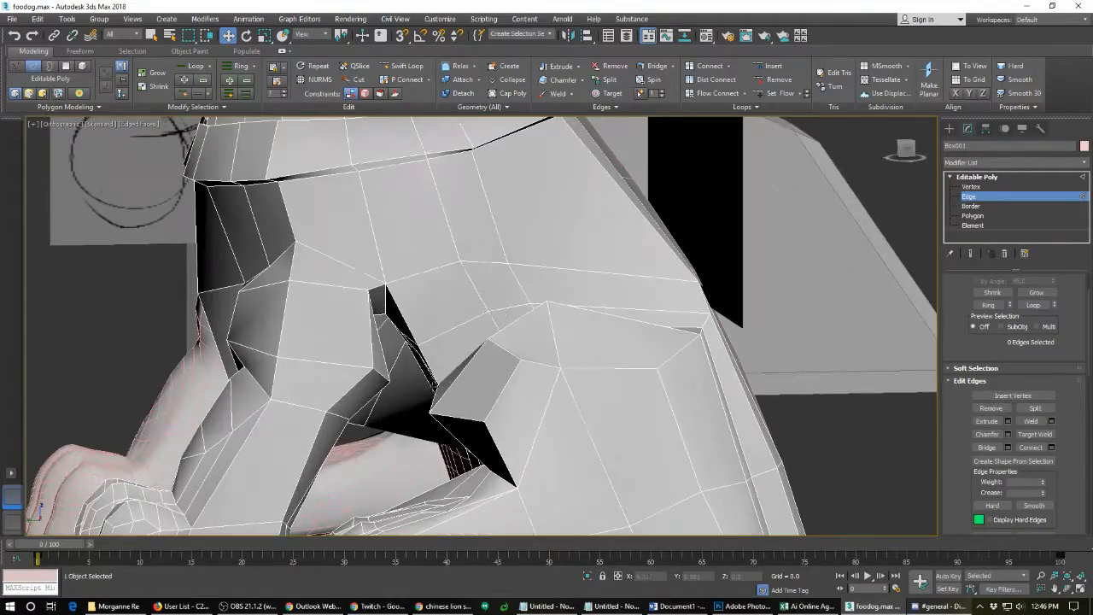
pyautogui.click(432, 368)
pyautogui.moveTo(402, 367); pyautogui.dragTo(445, 304)
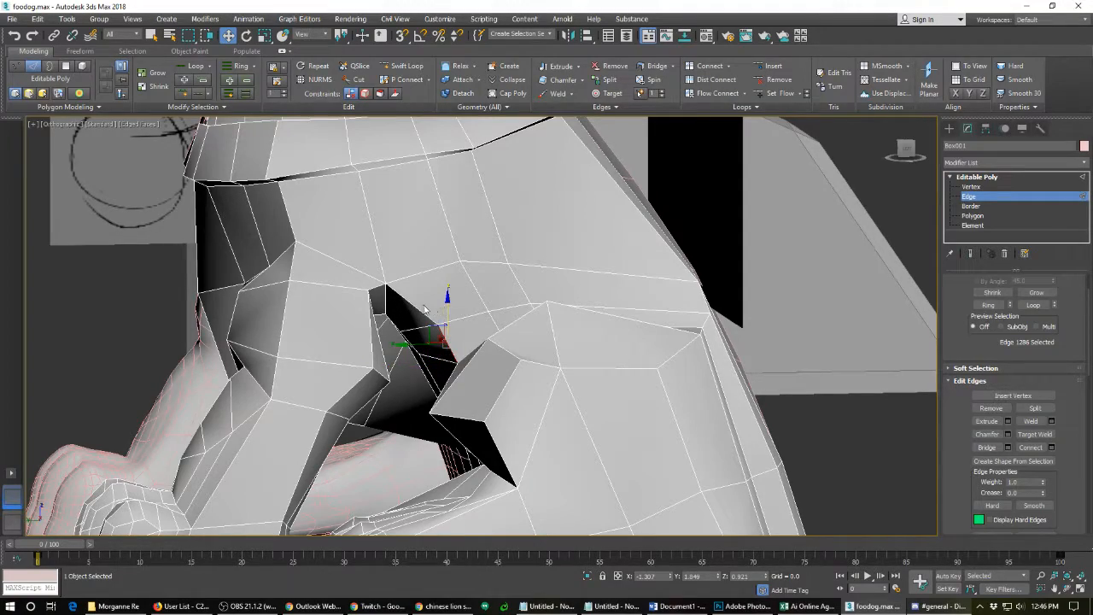
pyautogui.keyDown('alt'); pyautogui.moveTo(411, 305); pyautogui.dragTo(474, 295, button='middle'); pyautogui.keyUp('alt')
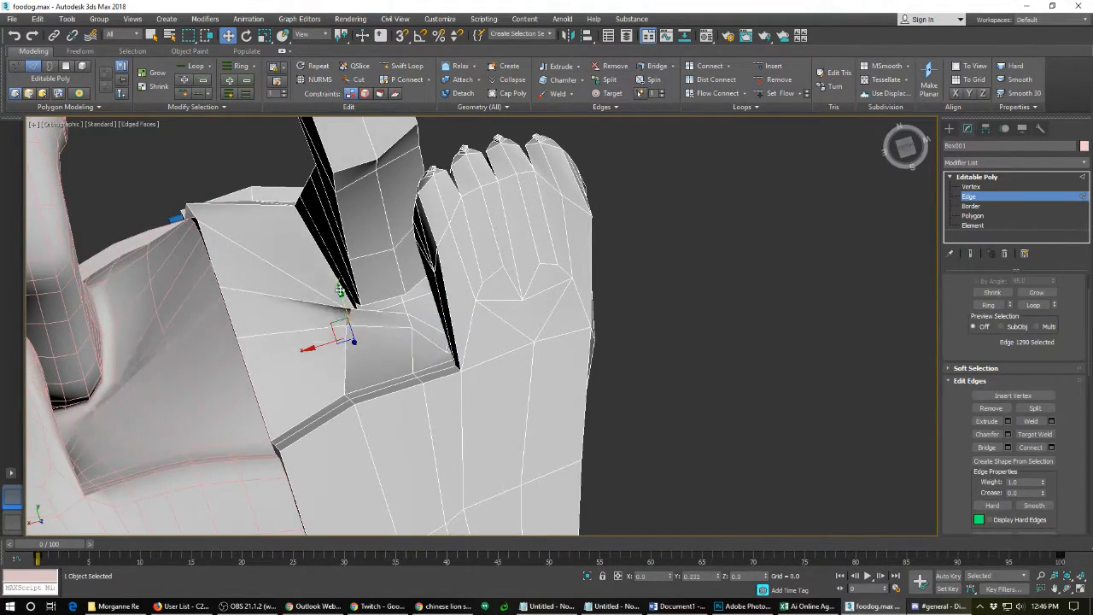
pyautogui.keyDown('alt'); pyautogui.moveTo(350, 313); pyautogui.dragTo(392, 461, button='middle'); pyautogui.keyUp('alt')
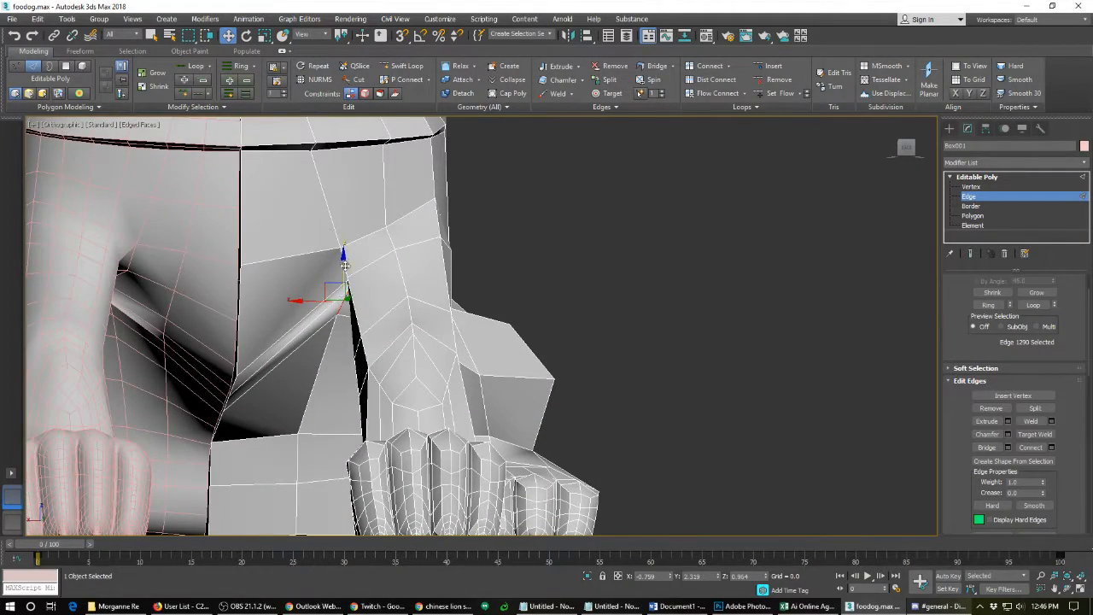
# - Lower the selected underside edge beside the inner side of the front leg
pyautogui.moveTo(344, 266); pyautogui.dragTo(343, 265)
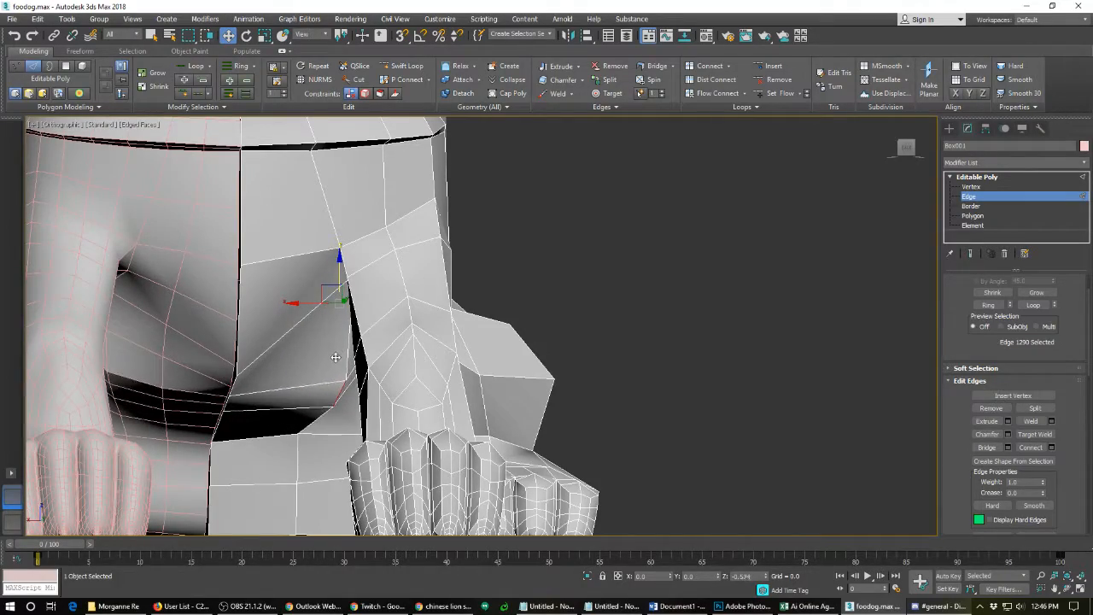
pyautogui.keyDown('alt'); pyautogui.moveTo(338, 376); pyautogui.dragTo(343, 298, button='middle'); pyautogui.keyUp('alt')
pyautogui.scroll(-8, 354, 399)
pyautogui.scroll(8, 343, 297)
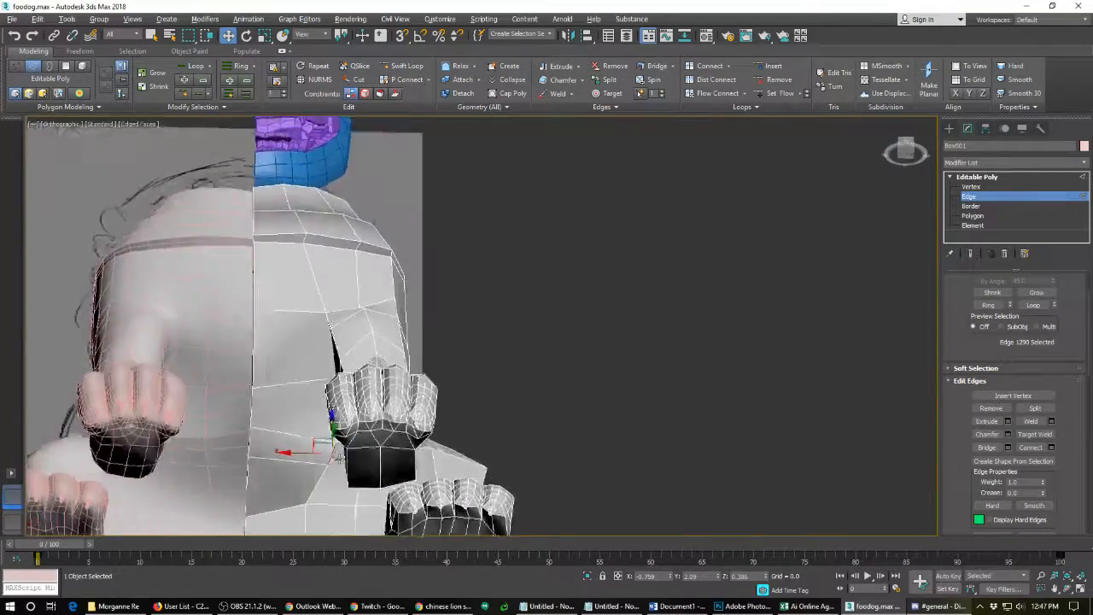
pyautogui.moveTo(376, 462); pyautogui.dragTo(395, 328, button='middle')
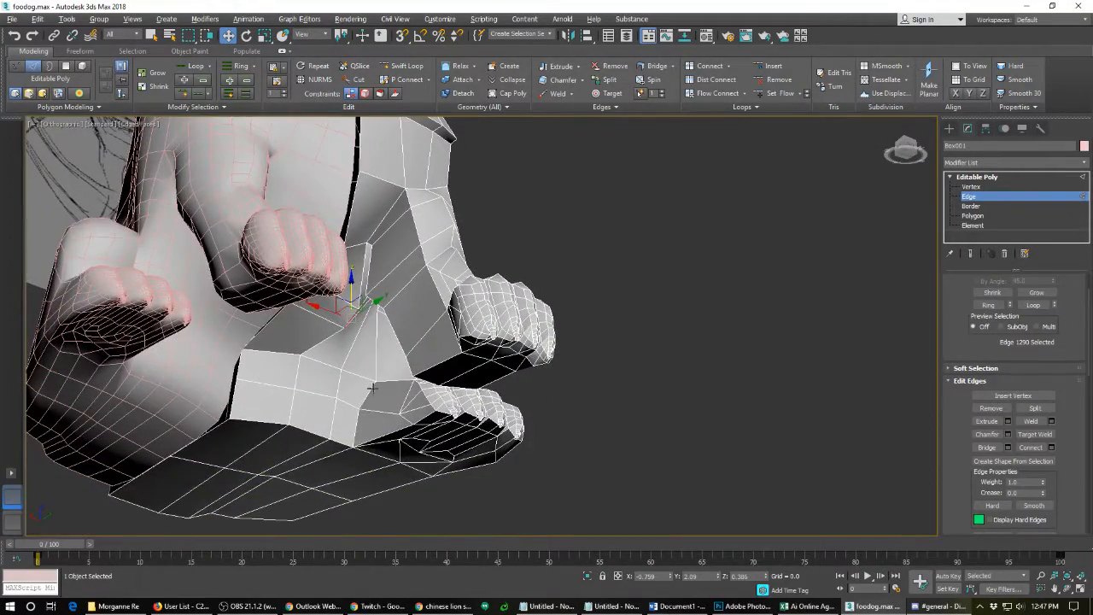
pyautogui.keyDown('alt'); pyautogui.moveTo(372, 387); pyautogui.dragTo(340, 391, button='middle'); pyautogui.keyUp('alt')
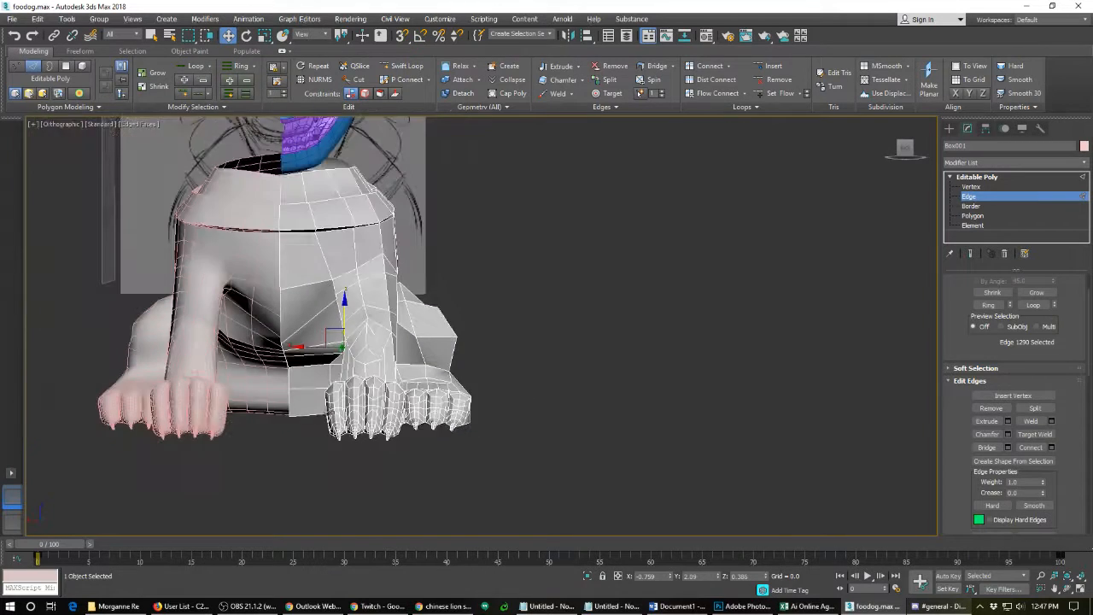
# - Insert a vertical edge loop down the chest between the centre seam and the front leg with Swift Loop
pyautogui.scroll(2, 325, 357)
pyautogui.click(406, 66)
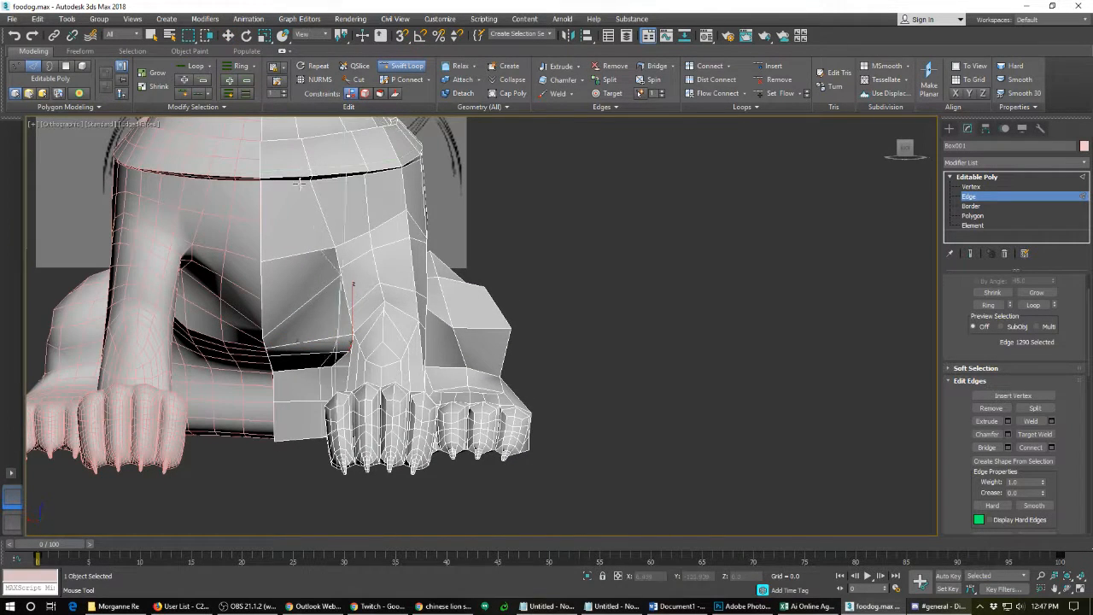
pyautogui.click(292, 256)
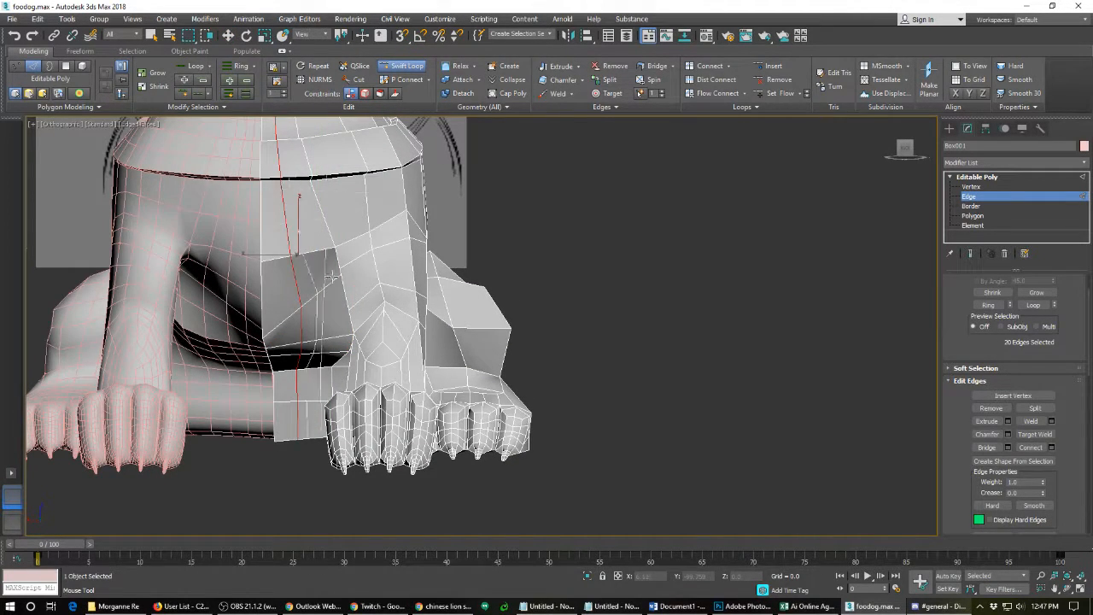
pyautogui.keyDown('alt'); pyautogui.moveTo(319, 315); pyautogui.dragTo(331, 295, button='middle'); pyautogui.keyUp('alt')
pyautogui.press('w')
pyautogui.scroll(3, 330, 294)
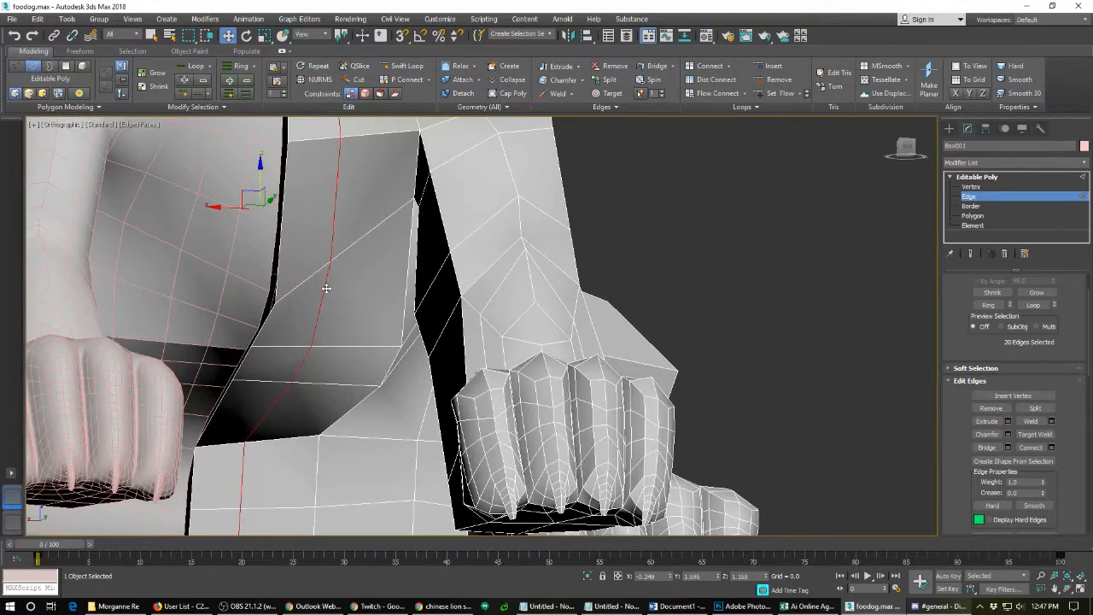
# - Move the new loop's lower chest vertex toward the front leg and raise the adjacent centre-seam vertex
pyautogui.press('1')
pyautogui.click(331, 261)
pyautogui.keyDown('alt'); pyautogui.moveTo(373, 256); pyautogui.dragTo(351, 292, button='middle'); pyautogui.keyUp('alt')
pyautogui.moveTo(320, 253); pyautogui.dragTo(370, 304)
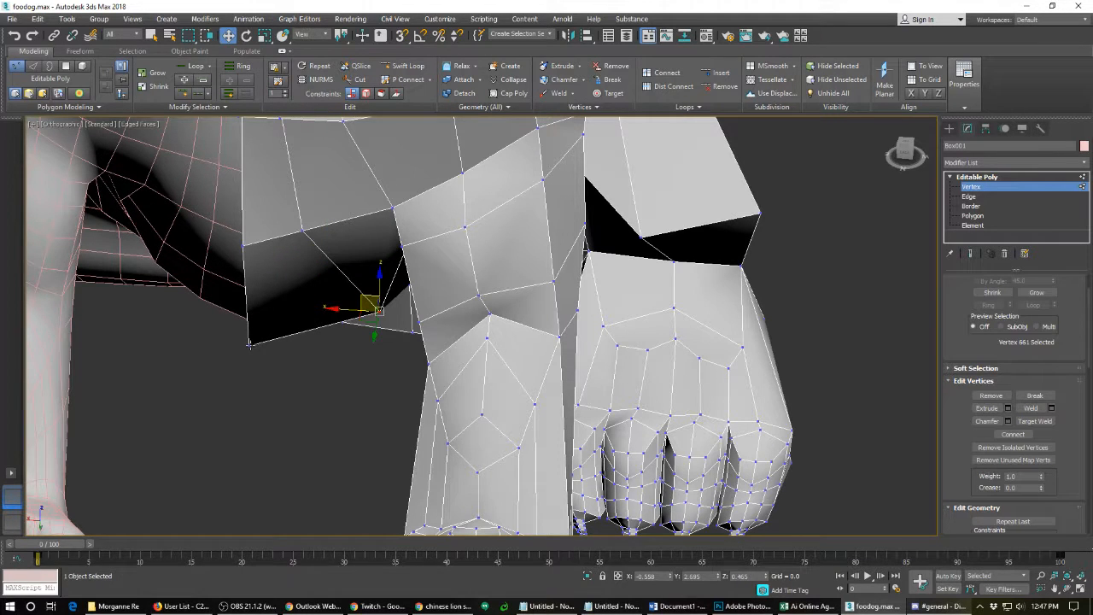
pyautogui.click(248, 342)
pyautogui.moveTo(248, 318); pyautogui.dragTo(250, 296)
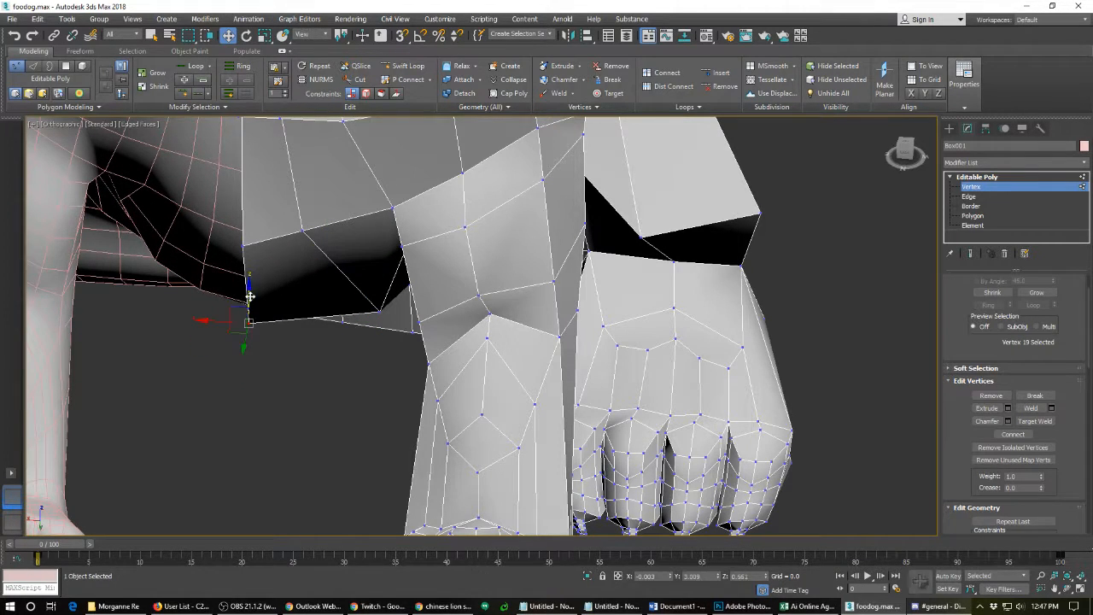
# - Reposition the vertices at the inner top of the front leg, moving the chest corner vertex up and outward over the leg
pyautogui.click(301, 229)
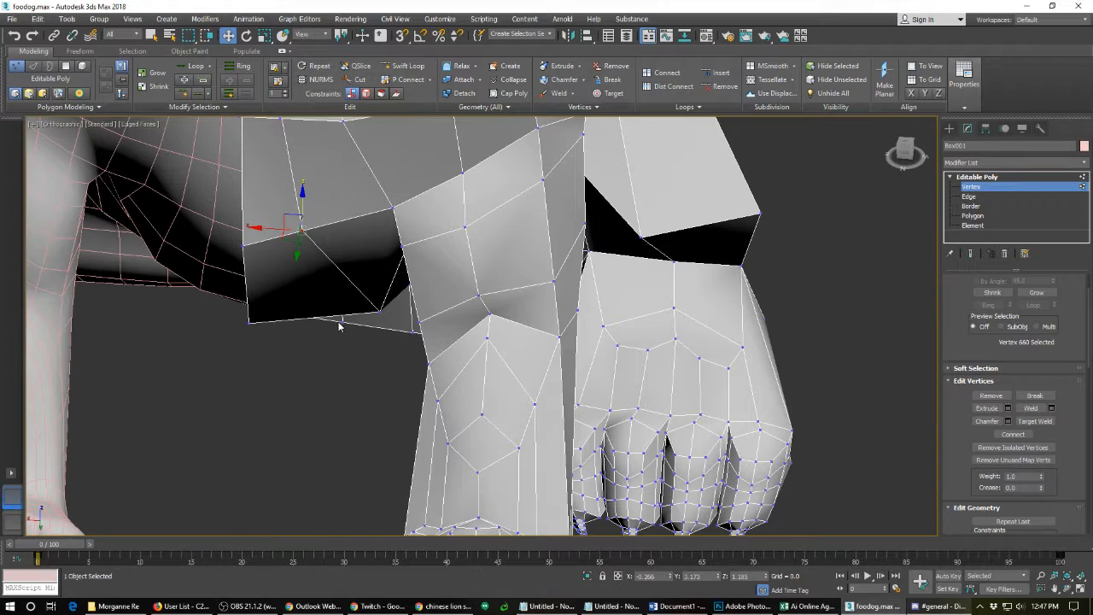
pyautogui.keyDown('alt'); pyautogui.moveTo(337, 334); pyautogui.dragTo(353, 288, button='middle'); pyautogui.keyUp('alt')
pyautogui.click(392, 262)
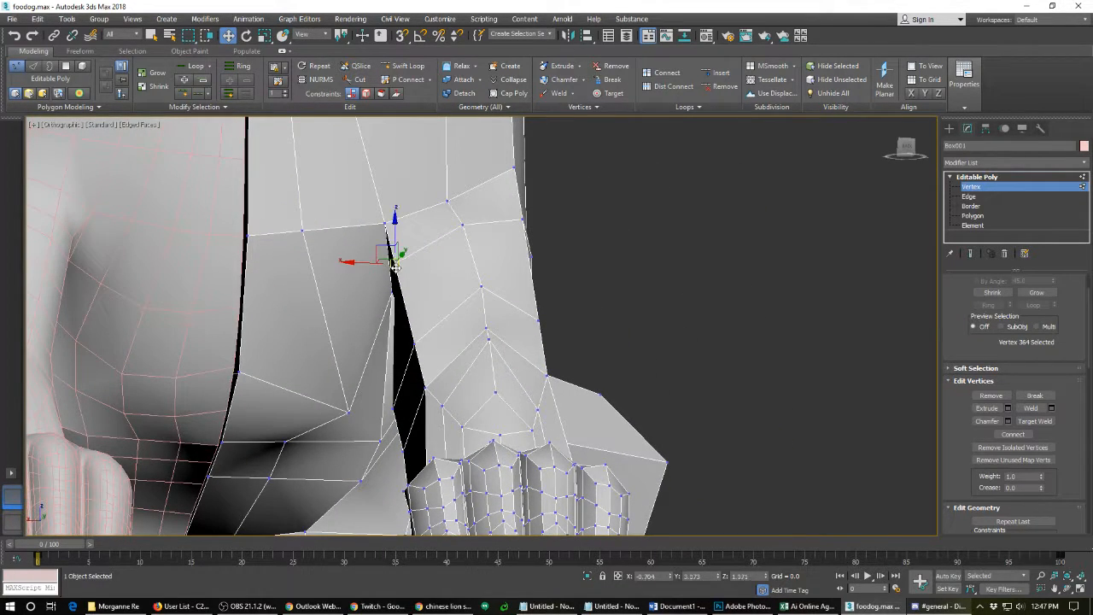
pyautogui.click(385, 221)
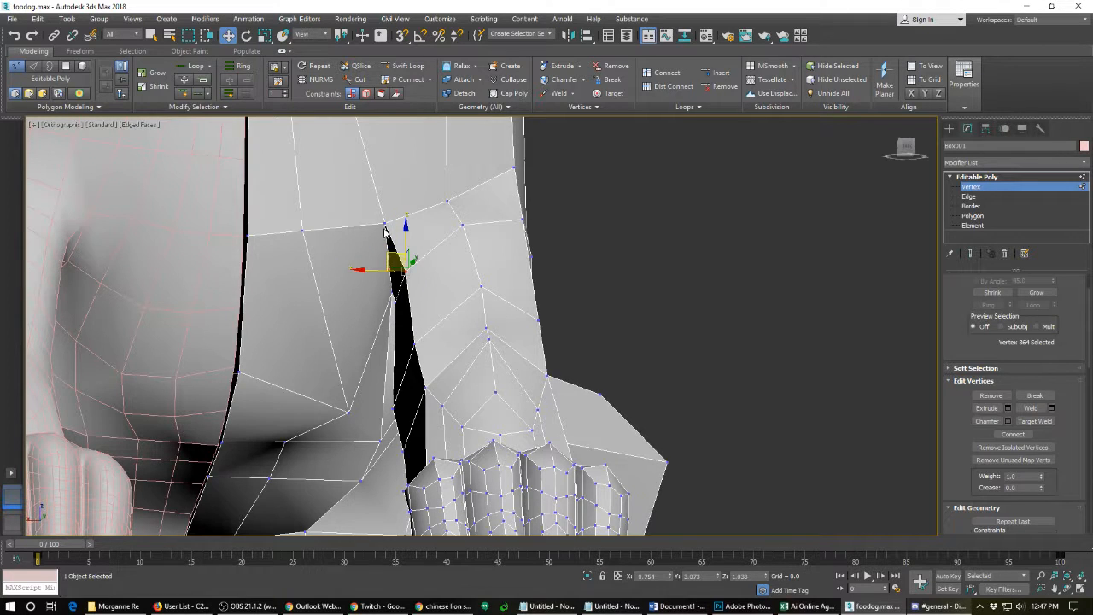
pyautogui.moveTo(369, 206); pyautogui.dragTo(401, 185)
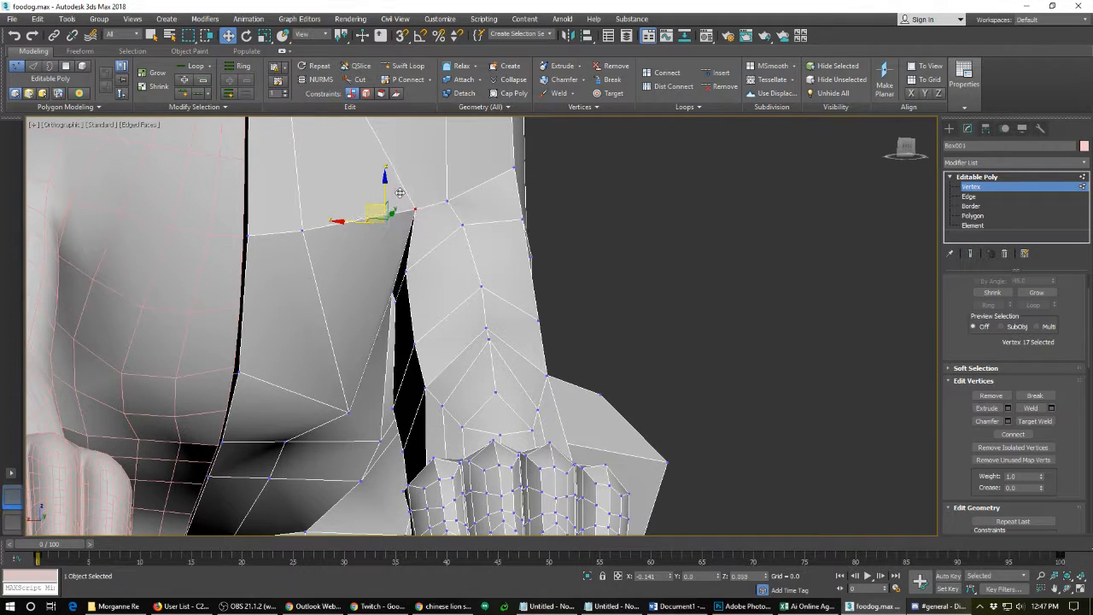
# - Adjust the lower chest vertex and raise the underside vertex beside the front leg to round the belly
pyautogui.scroll(-3, 410, 257)
pyautogui.keyDown('alt'); pyautogui.moveTo(393, 277); pyautogui.dragTo(386, 290, button='middle'); pyautogui.keyUp('alt')
pyautogui.scroll(3, 386, 291)
pyautogui.scroll(2, 379, 326)
pyautogui.click(353, 422)
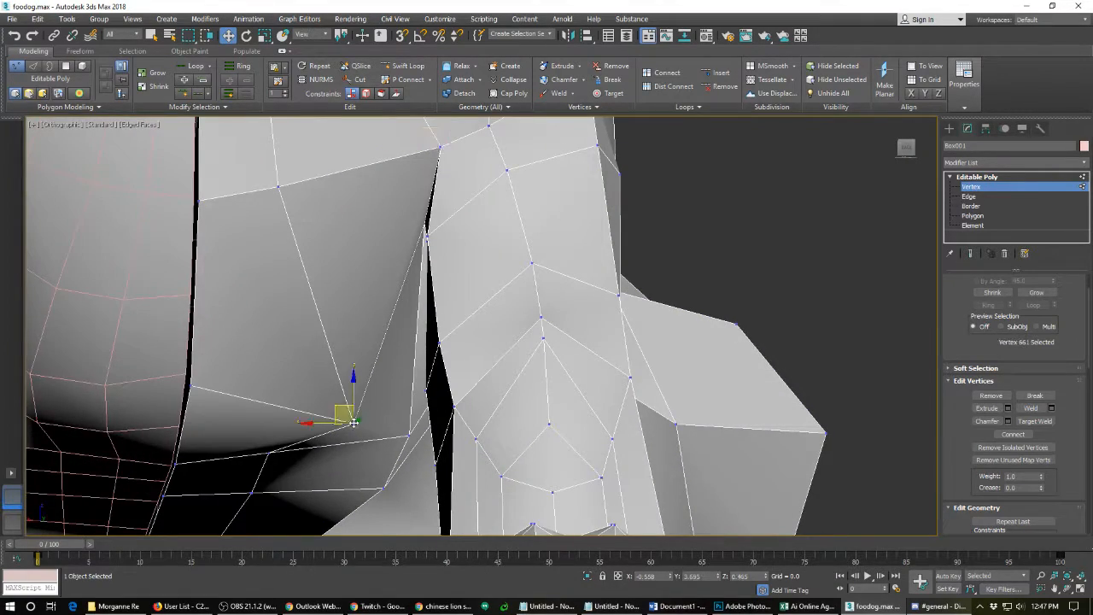
pyautogui.scroll(-2, 352, 389)
pyautogui.moveTo(358, 322); pyautogui.dragTo(370, 265)
pyautogui.keyDown('alt'); pyautogui.moveTo(370, 265); pyautogui.dragTo(371, 240, button='middle'); pyautogui.keyUp('alt')
pyautogui.scroll(1, 393, 365)
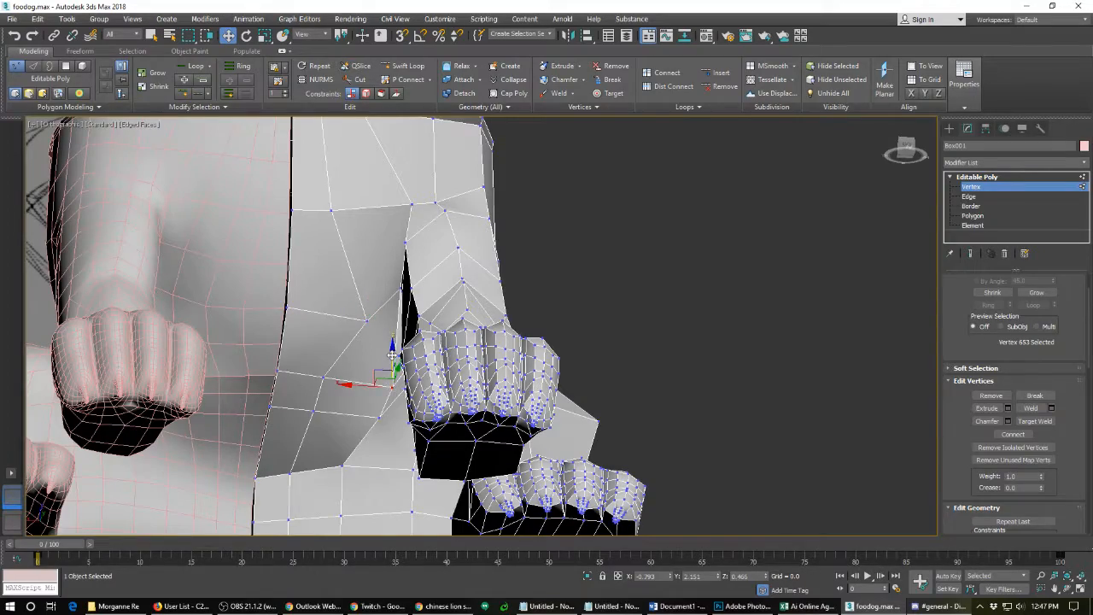
pyautogui.moveTo(392, 355); pyautogui.dragTo(392, 327)
# - Raise the vertex on the top front edge of the front leg toward the collar
pyautogui.keyDown('alt'); pyautogui.moveTo(392, 325); pyautogui.dragTo(405, 433, button='middle'); pyautogui.keyUp('alt')
pyautogui.scroll(-5, 387, 431)
pyautogui.scroll(6, 414, 424)
pyautogui.scroll(2, 398, 424)
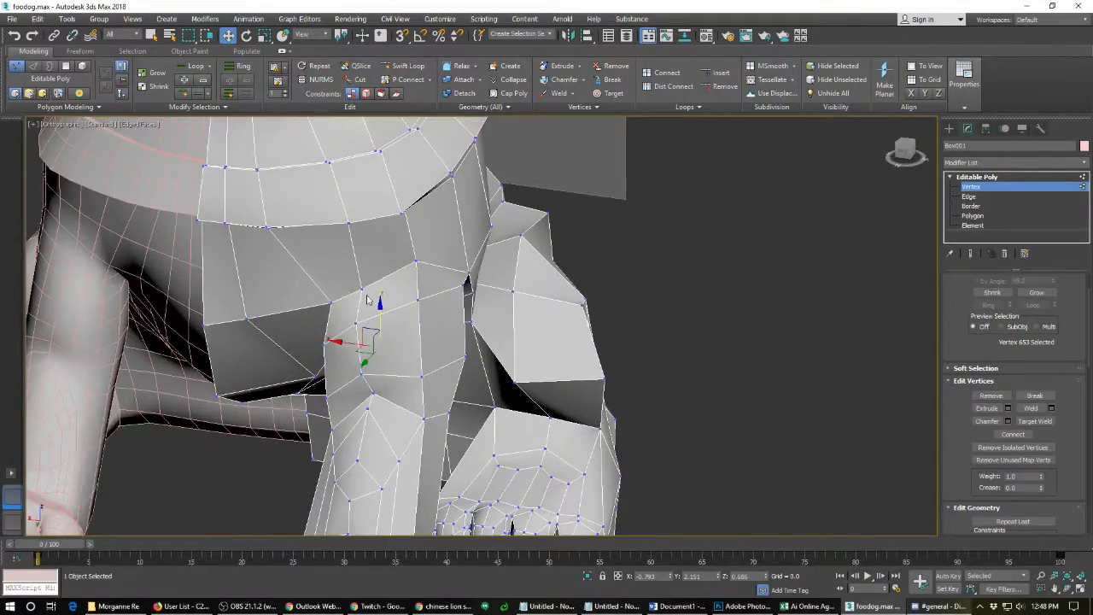
pyautogui.moveTo(362, 254); pyautogui.dragTo(362, 237)
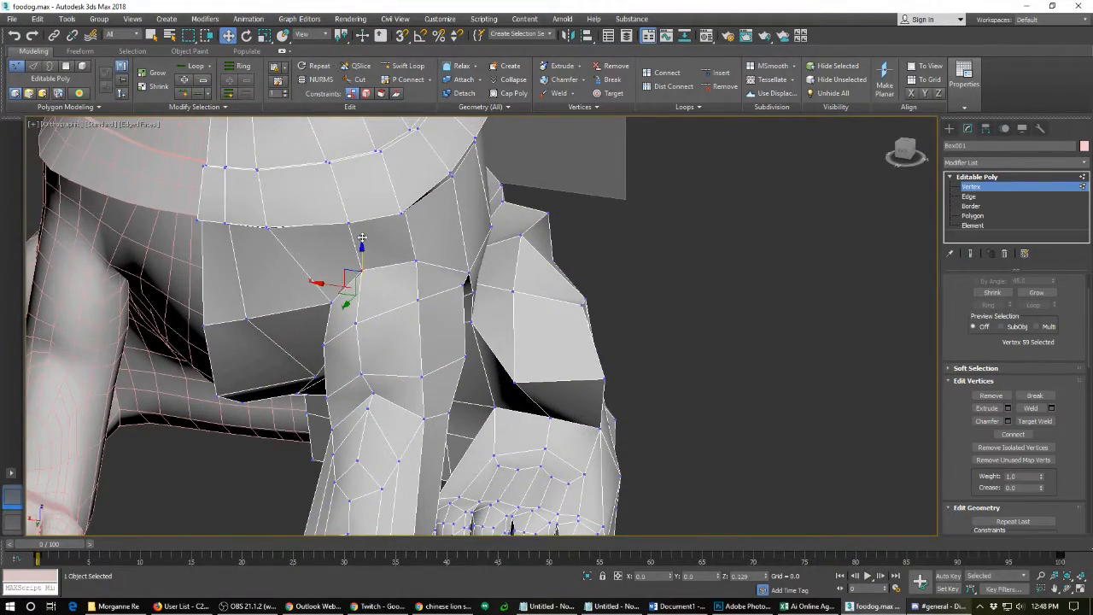
# - Insert a horizontal edge loop around the upper body between the collar and the front leg with Swift Loop
pyautogui.scroll(-5, 356, 322)
pyautogui.moveTo(356, 322)
pyautogui.keyDown('alt'); pyautogui.mouseDown(button='middle')
pyautogui.moveTo(342, 333)
pyautogui.moveTo(359, 331)
pyautogui.mouseUp(button='middle'); pyautogui.keyUp('alt')
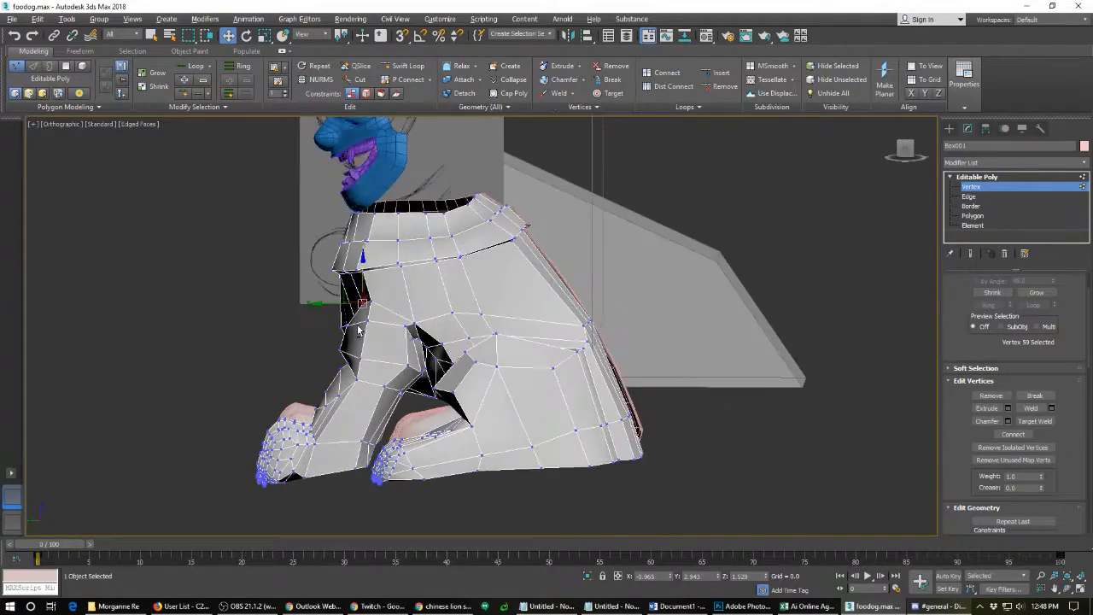
pyautogui.scroll(2, 465, 286)
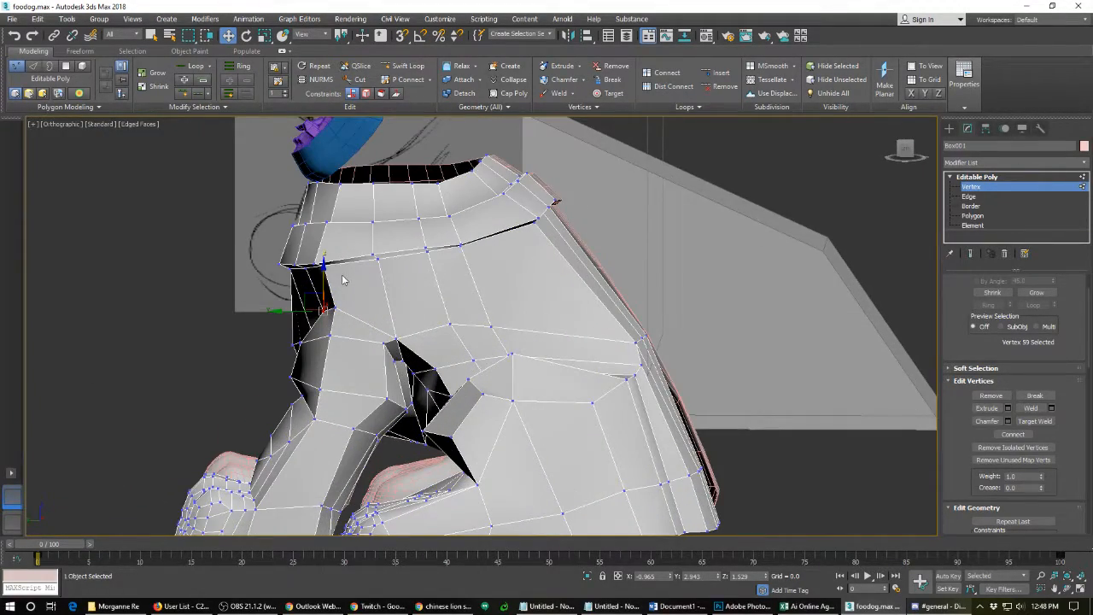
pyautogui.keyDown('alt'); pyautogui.moveTo(341, 279); pyautogui.dragTo(347, 310, button='middle'); pyautogui.keyUp('alt')
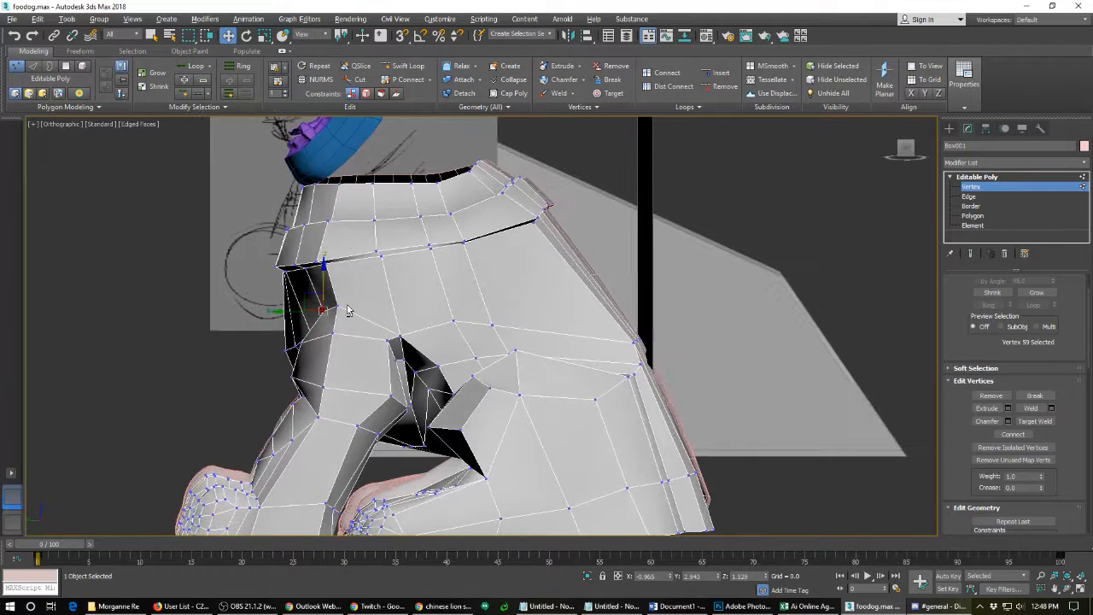
pyautogui.click(404, 66)
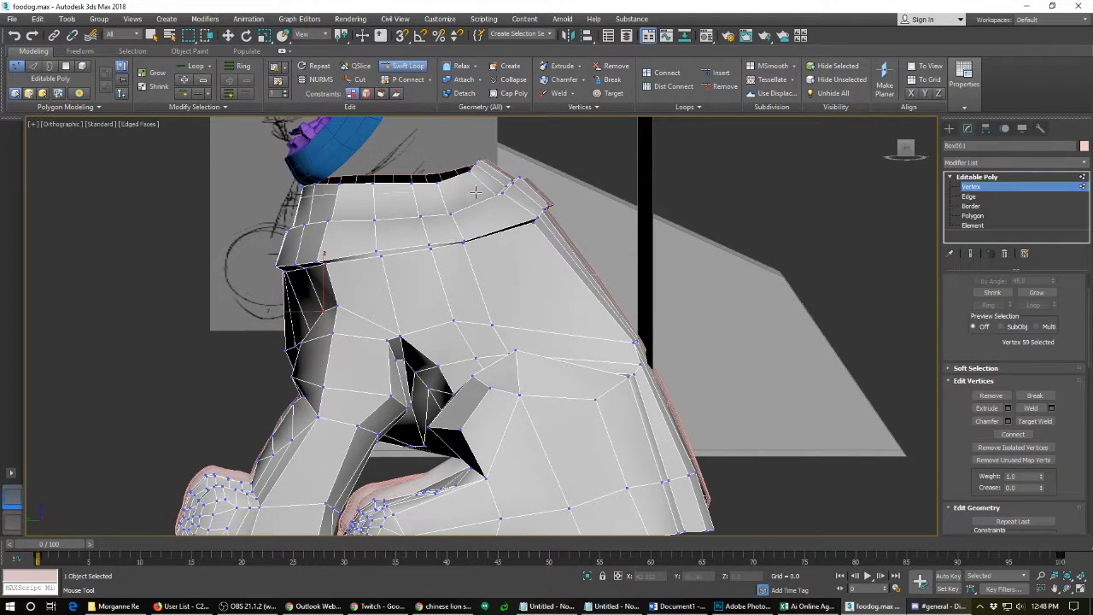
pyautogui.click(474, 283)
pyautogui.rightClick(324, 303)
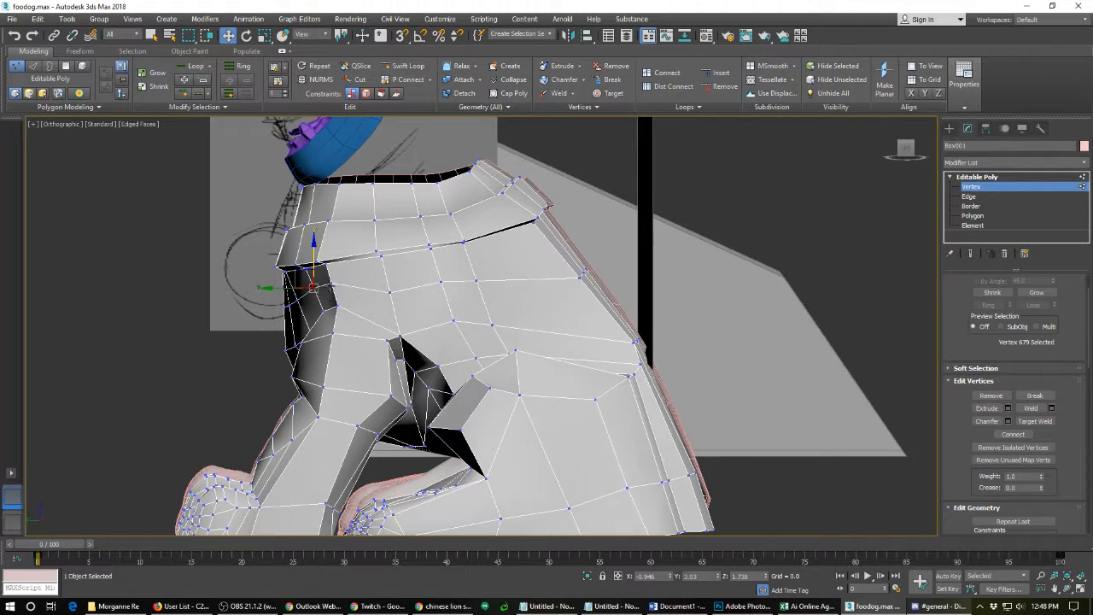
# - Pull the new loop's two vertices above the front leg forward and move the outer one farther outward
pyautogui.moveTo(292, 288); pyautogui.dragTo(275, 286)
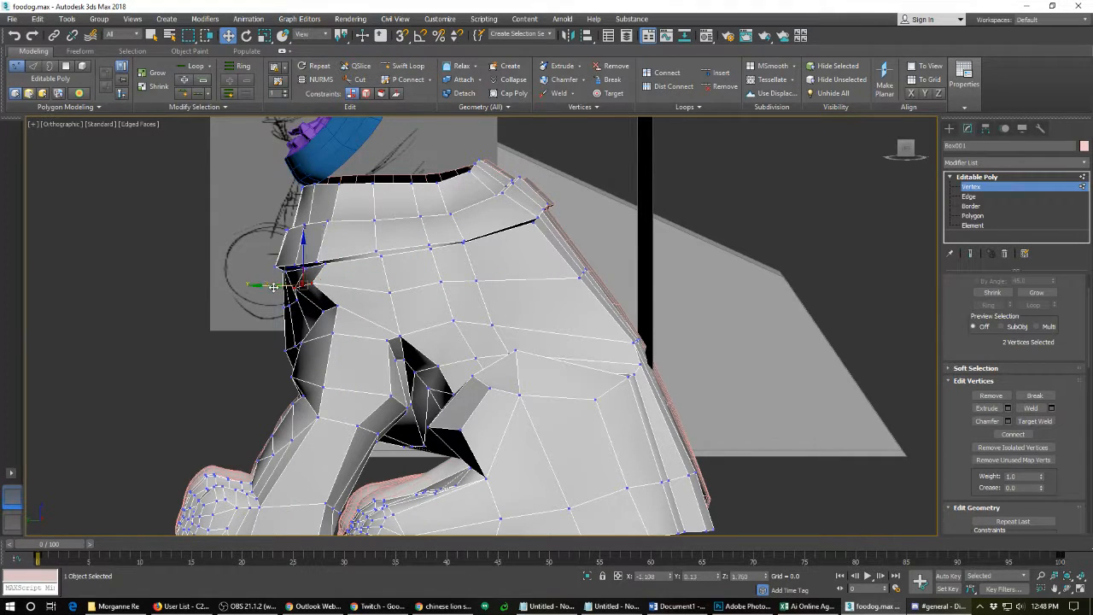
pyautogui.keyDown('alt'); pyautogui.moveTo(343, 356); pyautogui.dragTo(426, 346, button='middle'); pyautogui.keyUp('alt')
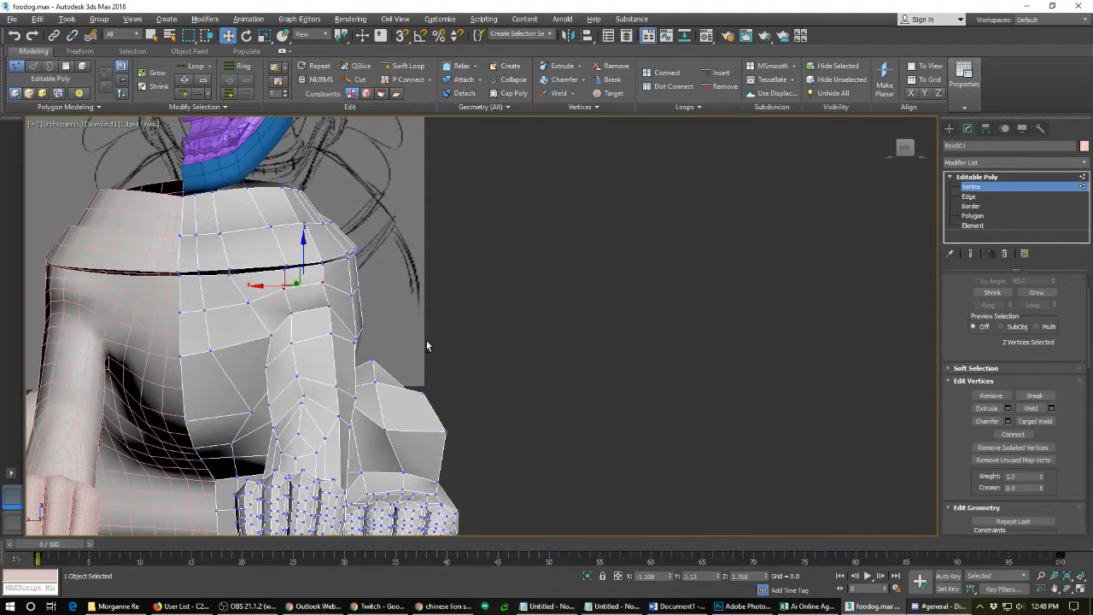
pyautogui.scroll(3, 426, 339)
pyautogui.click(304, 262)
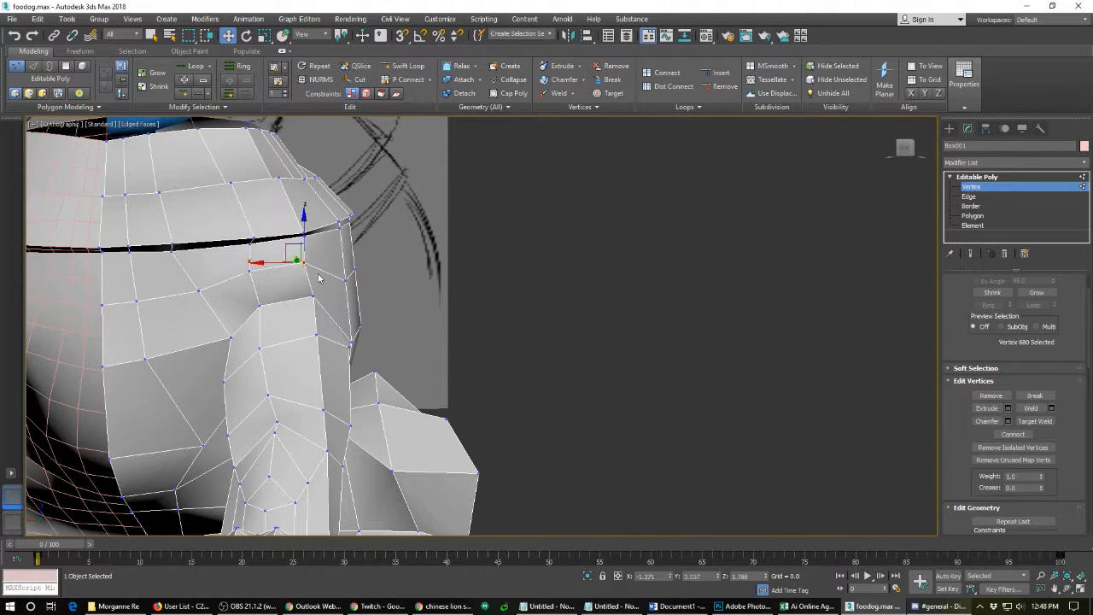
pyautogui.moveTo(266, 263); pyautogui.dragTo(299, 264)
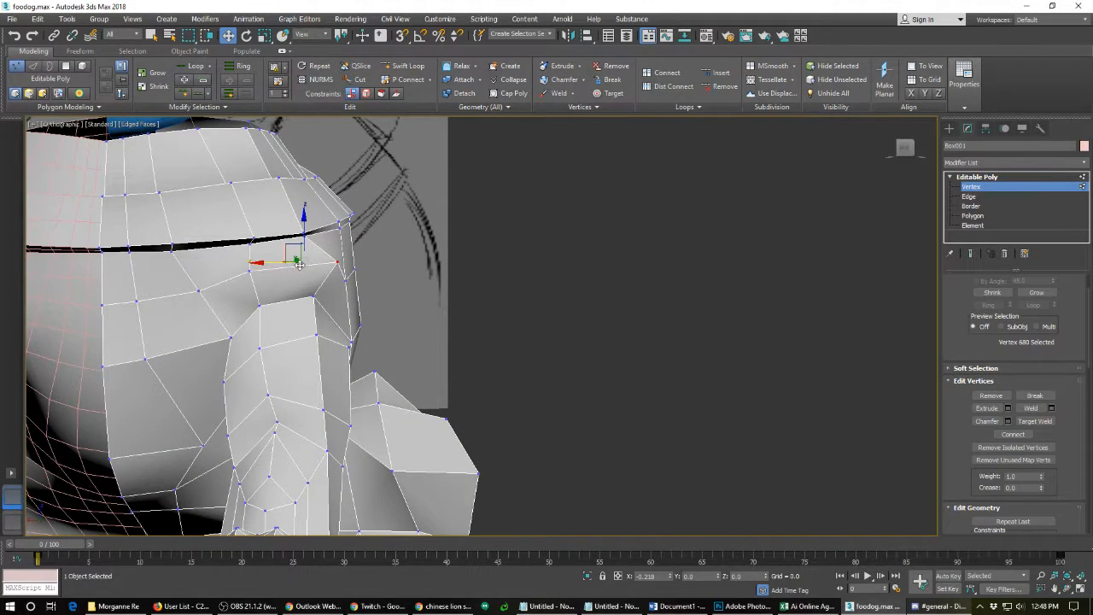
# - Move the vertex behind the top of the front leg up and inward, and pull the shoulder vertex above it outward
pyautogui.click(352, 341)
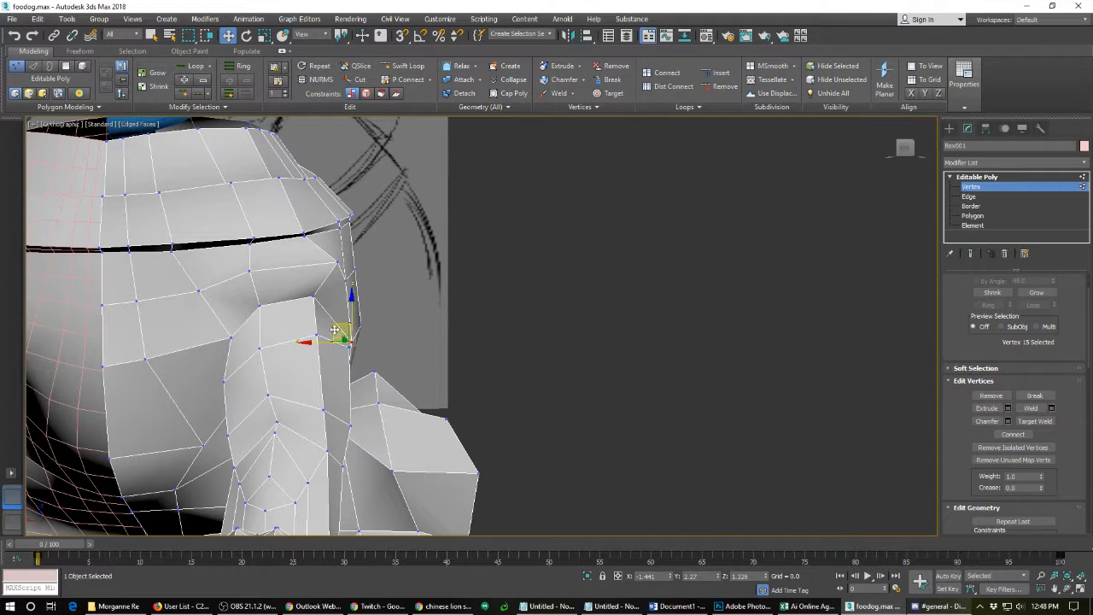
pyautogui.moveTo(335, 329); pyautogui.dragTo(324, 315)
pyautogui.click(335, 271)
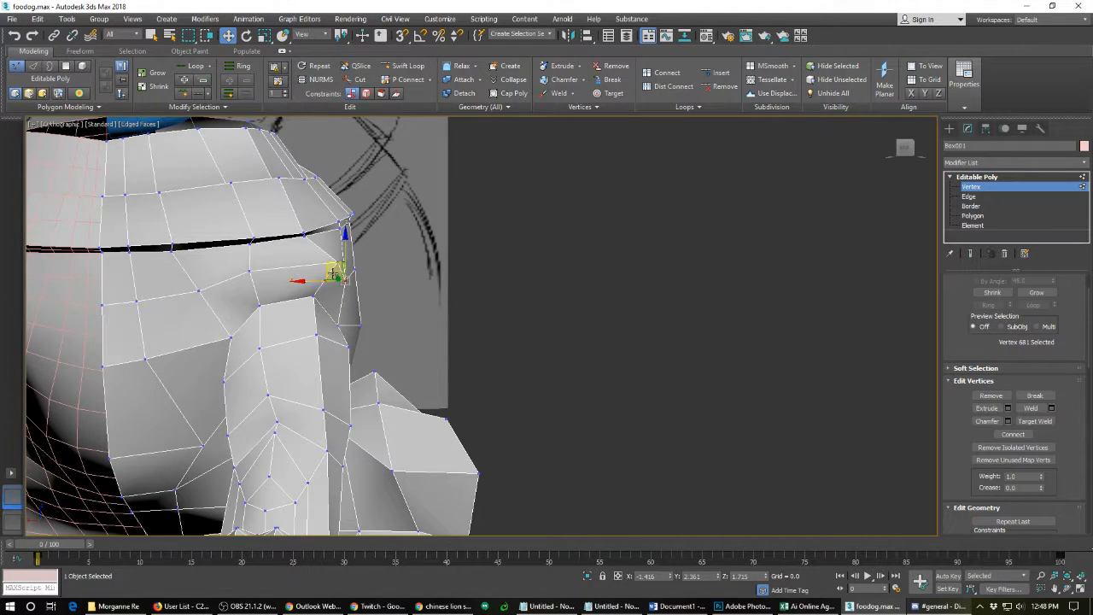
pyautogui.moveTo(333, 267); pyautogui.dragTo(360, 273)
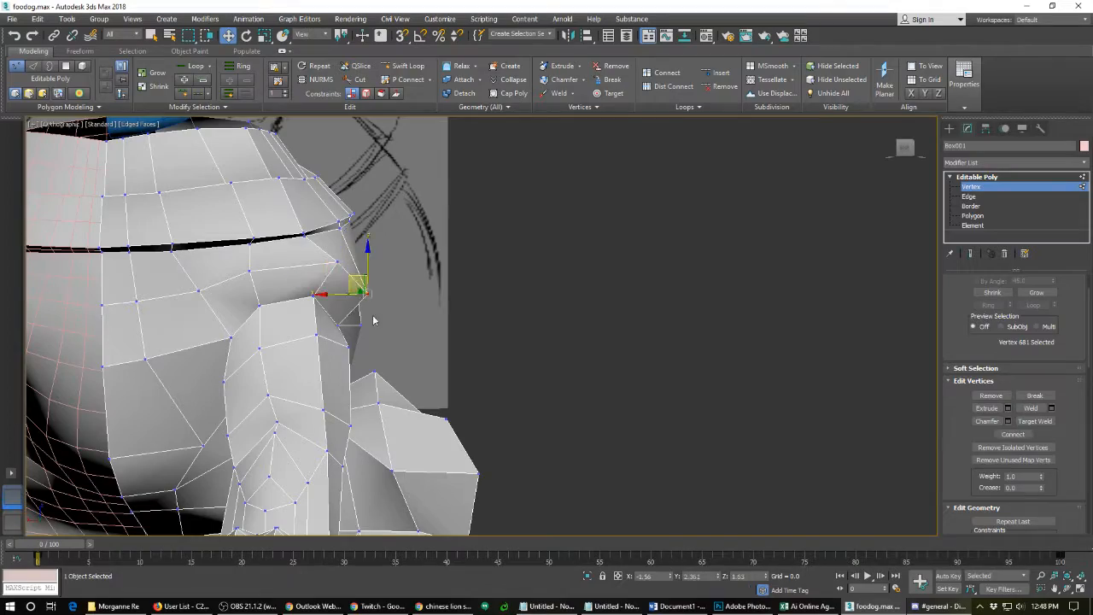
# - Pull the horizontal loop's chest vertex forward and shift the lower chest vertex down toward the centre seam
pyautogui.keyDown('alt'); pyautogui.moveTo(373, 319); pyautogui.dragTo(468, 350, button='middle'); pyautogui.keyUp('alt')
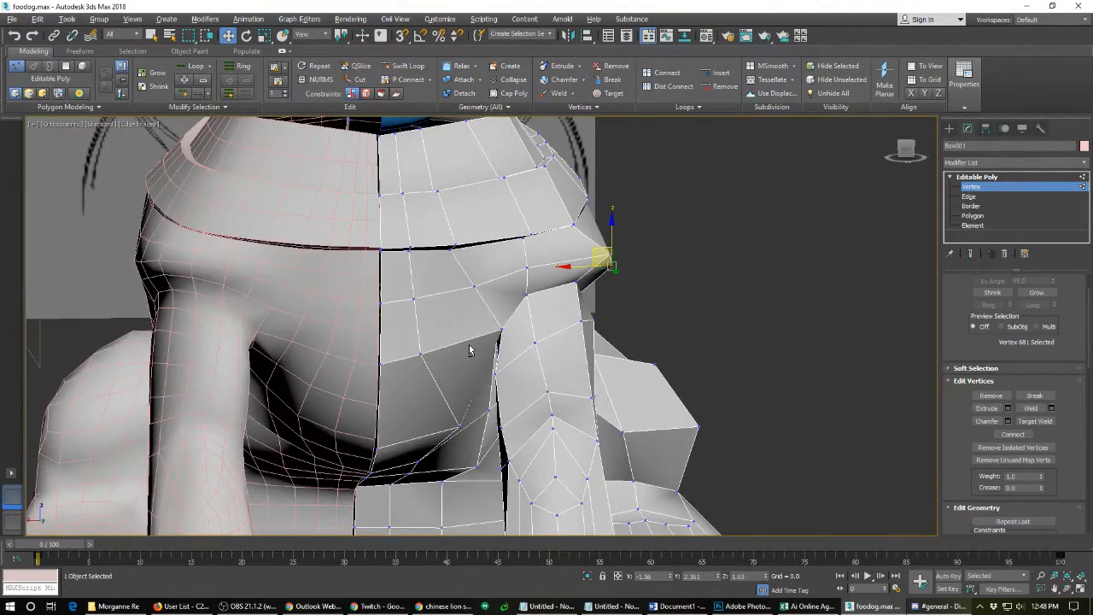
pyautogui.click(472, 286)
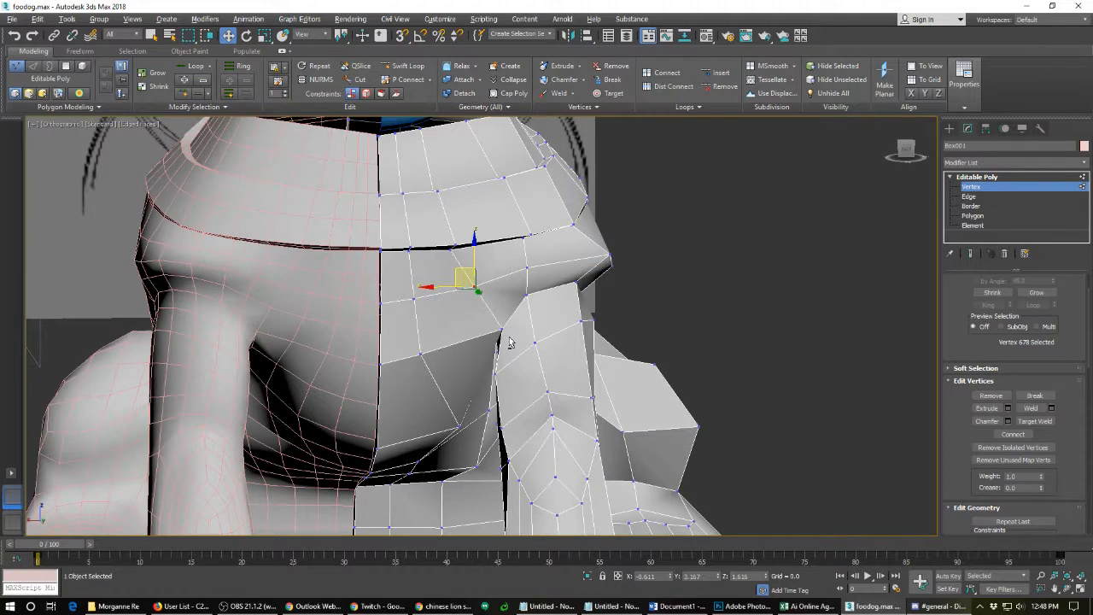
pyautogui.keyDown('alt'); pyautogui.moveTo(508, 342); pyautogui.dragTo(442, 338, button='middle'); pyautogui.keyUp('alt')
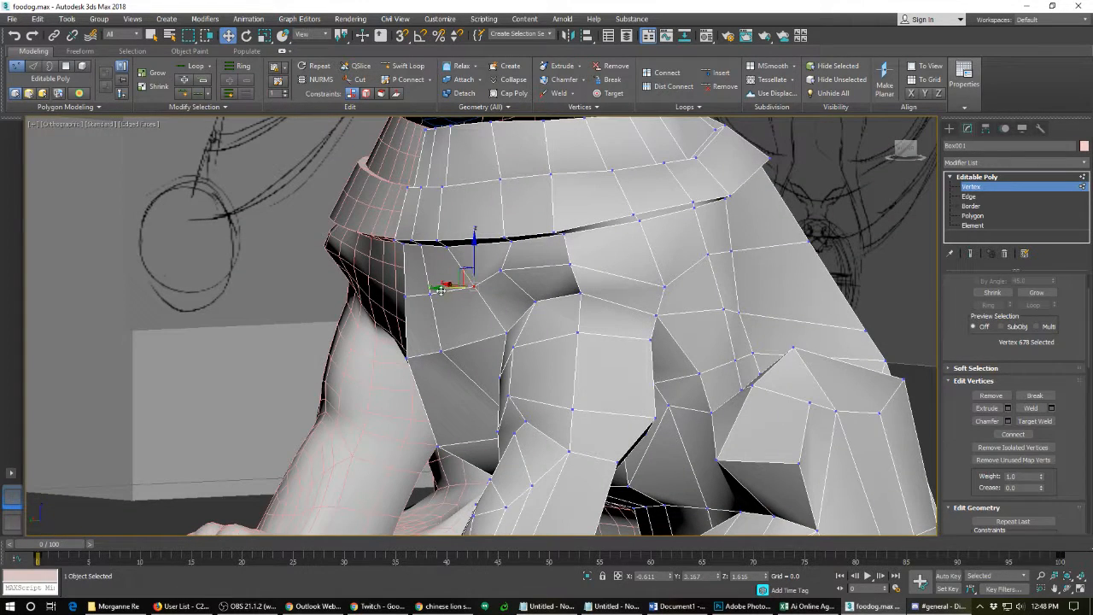
pyautogui.moveTo(443, 290); pyautogui.dragTo(432, 292)
pyautogui.keyDown('alt'); pyautogui.moveTo(431, 292); pyautogui.dragTo(381, 475, button='middle'); pyautogui.keyUp('alt')
pyautogui.click(377, 472)
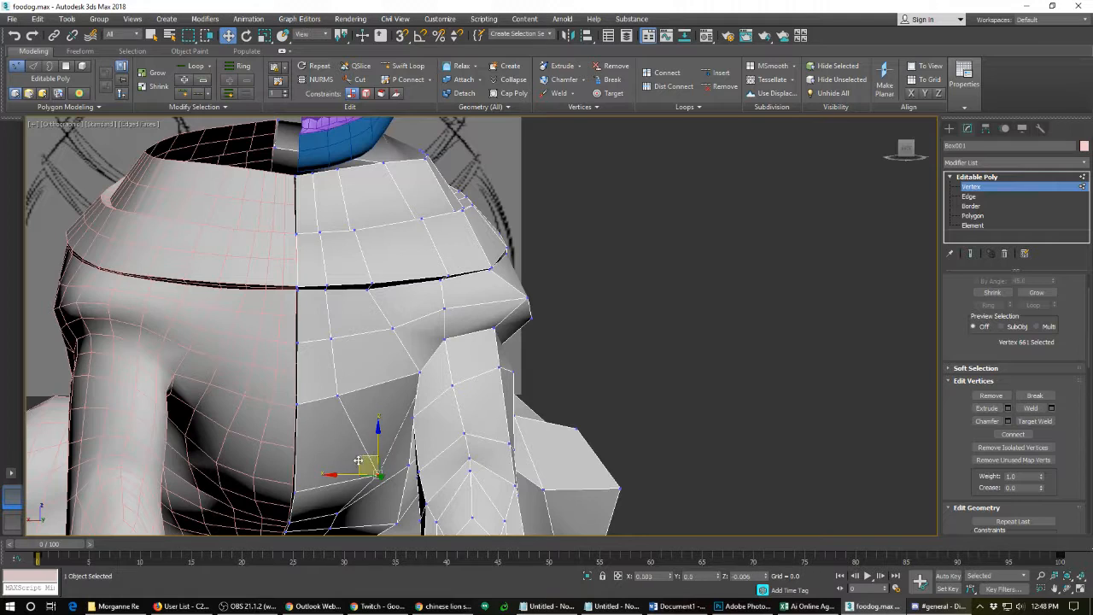
pyautogui.moveTo(357, 461); pyautogui.dragTo(344, 468)
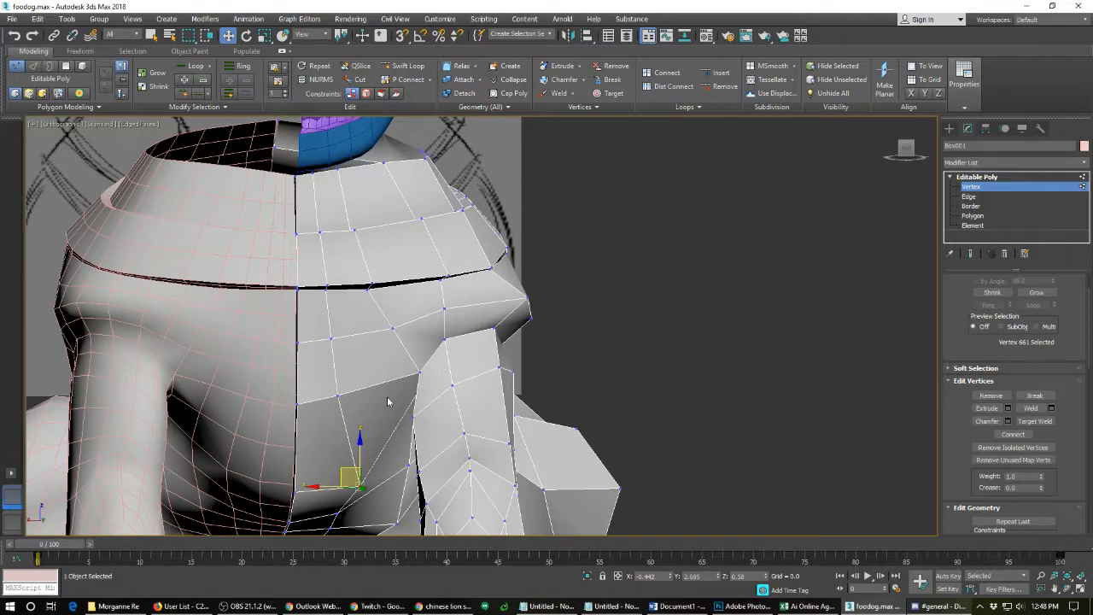
pyautogui.keyDown('alt'); pyautogui.moveTo(387, 396); pyautogui.dragTo(369, 363, button='middle'); pyautogui.keyUp('alt')
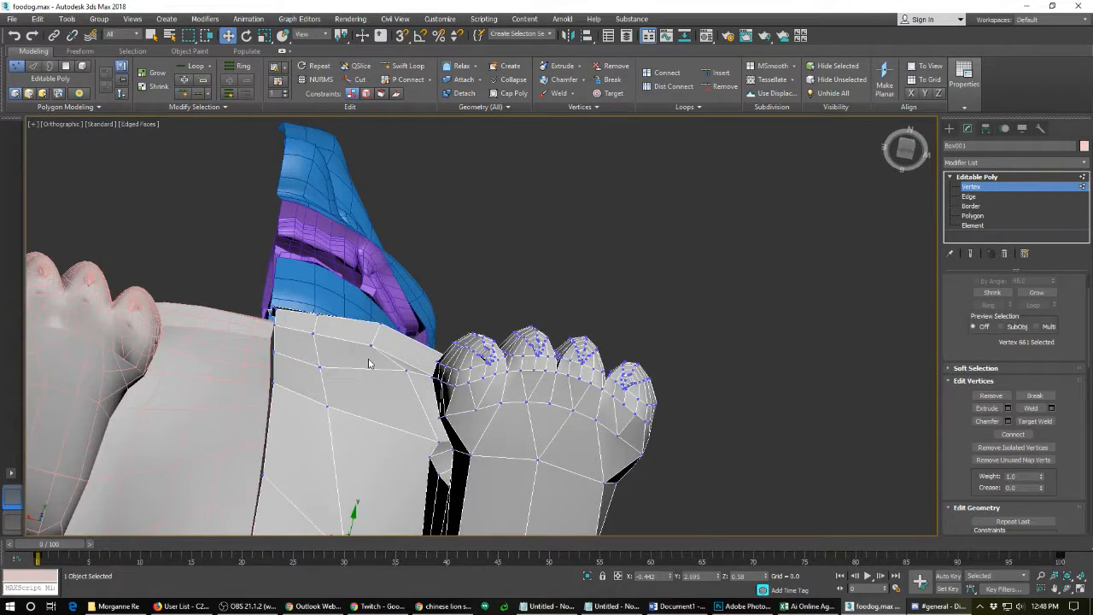
# - Pull the two chest vertices beside the centre seam forward and push the shoulder vertex just below the collar back
pyautogui.keyDown('ctrl'); pyautogui.click(320, 365); pyautogui.keyUp('ctrl')
pyautogui.moveTo(327, 350); pyautogui.dragTo(337, 333)
pyautogui.moveTo(478, 382)
pyautogui.keyDown('alt'); pyautogui.mouseDown(button='middle')
pyautogui.moveTo(461, 484)
pyautogui.moveTo(458, 448)
pyautogui.moveTo(430, 390)
pyautogui.moveTo(467, 384)
pyautogui.moveTo(457, 384)
pyautogui.mouseUp(button='middle'); pyautogui.keyUp('alt')
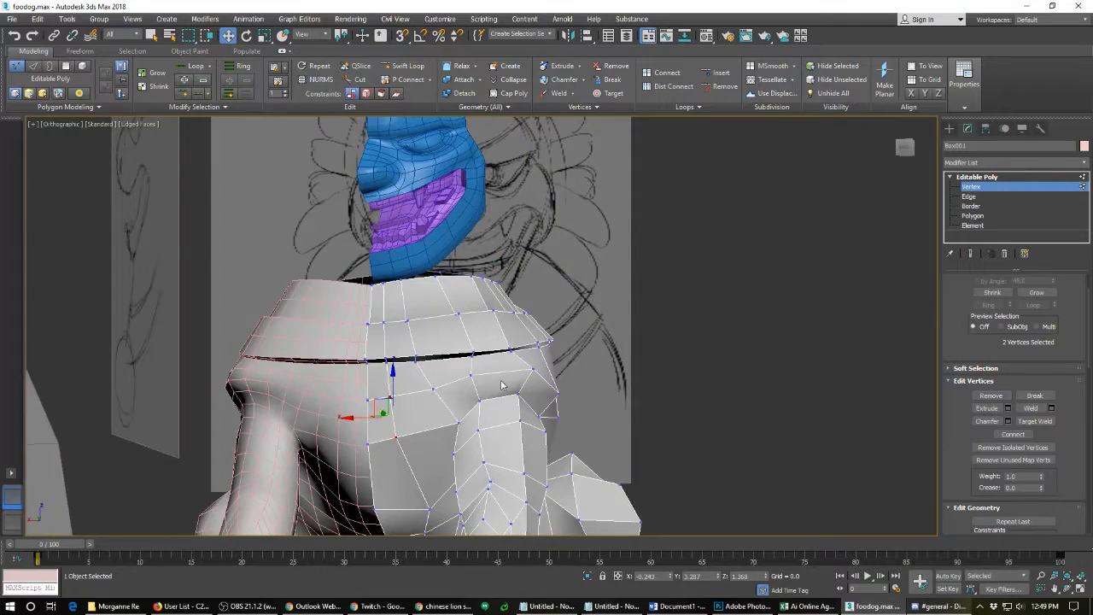
pyautogui.keyDown('alt'); pyautogui.moveTo(579, 392); pyautogui.dragTo(515, 397, button='middle'); pyautogui.keyUp('alt')
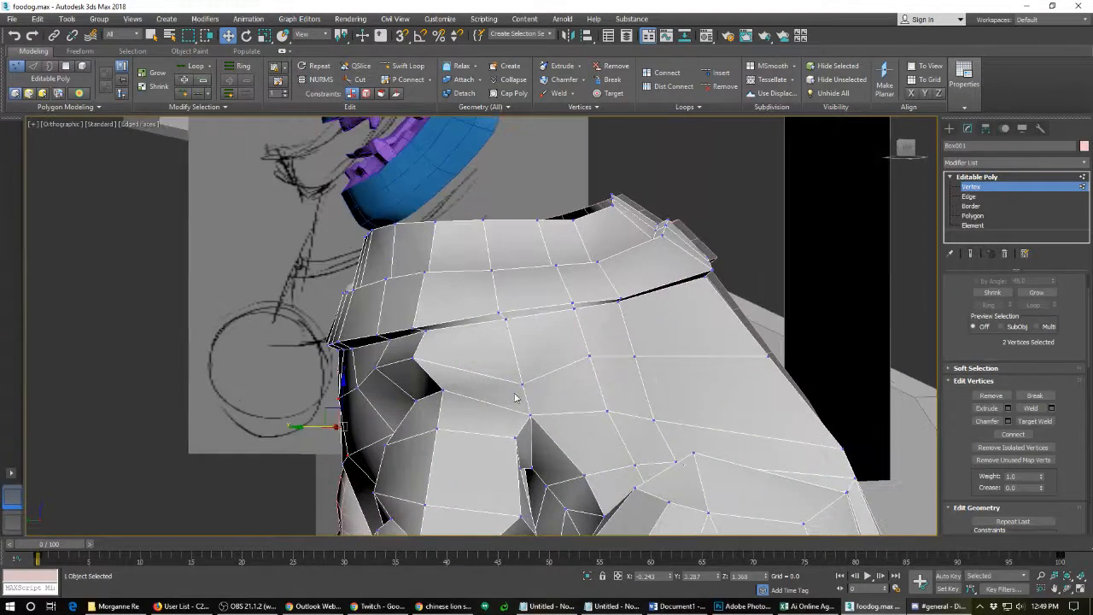
pyautogui.click(409, 359)
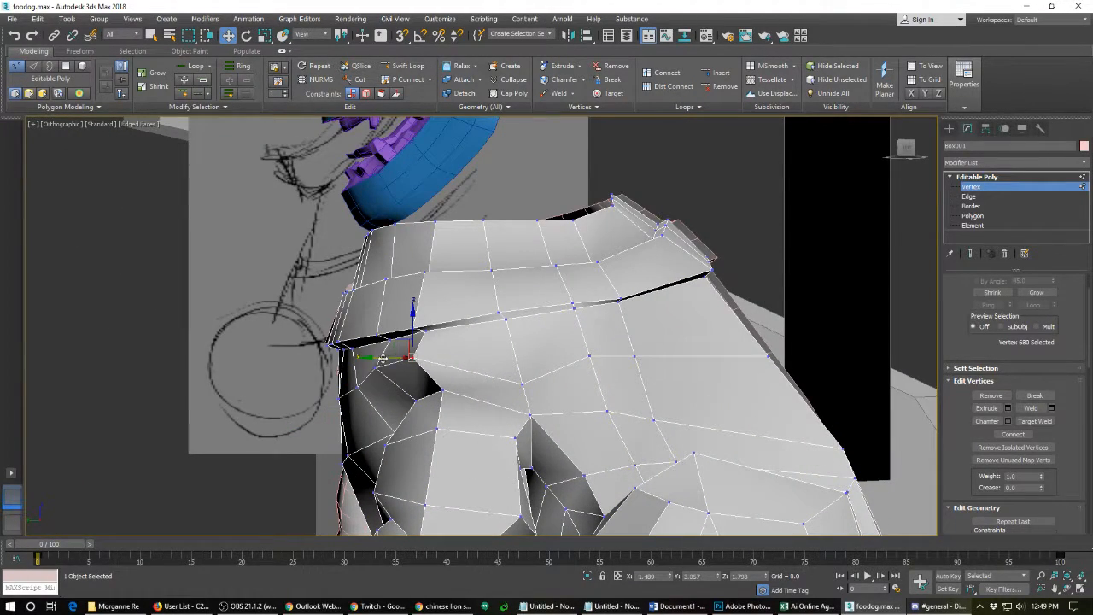
pyautogui.moveTo(383, 358); pyautogui.dragTo(411, 358)
# - Move the vertex at the inner top of the front leg outward and nudge the vertex below it up
pyautogui.keyDown('alt'); pyautogui.moveTo(344, 414); pyautogui.dragTo(402, 413, button='middle'); pyautogui.keyUp('alt')
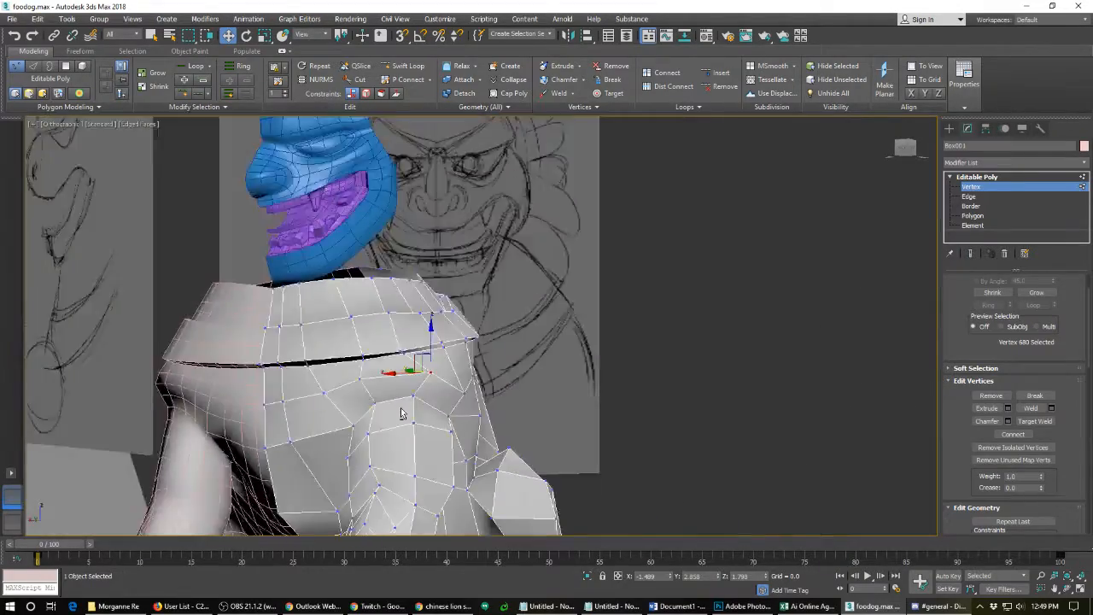
pyautogui.scroll(-4, 399, 415)
pyautogui.keyDown('alt'); pyautogui.moveTo(346, 443); pyautogui.dragTo(364, 458, button='middle'); pyautogui.keyUp('alt')
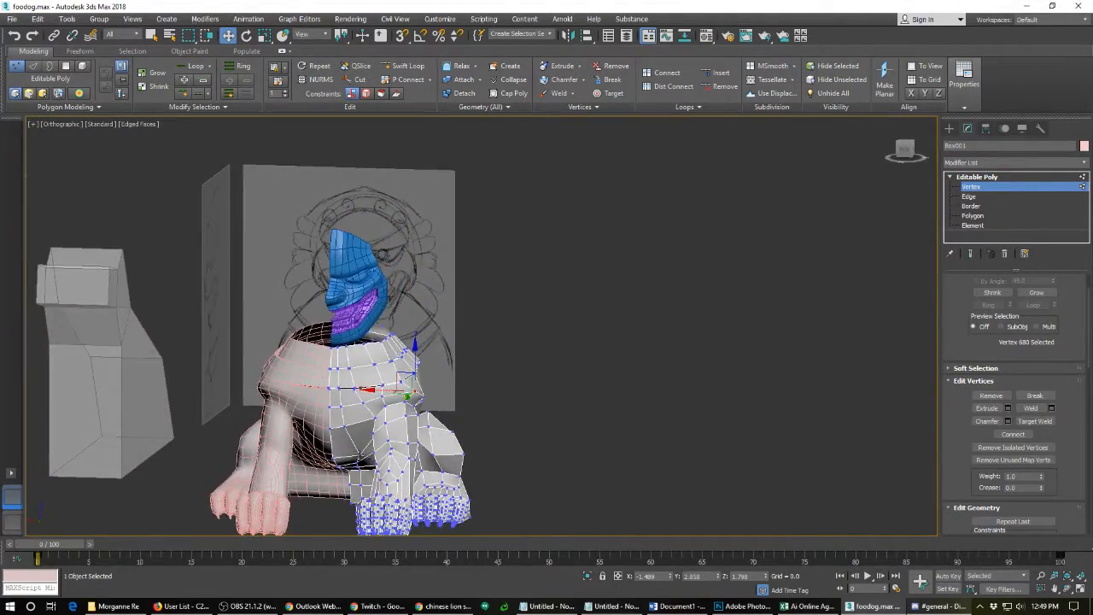
pyautogui.scroll(4, 359, 458)
pyautogui.keyDown('alt'); pyautogui.moveTo(386, 376); pyautogui.dragTo(415, 359, button='middle'); pyautogui.keyUp('alt')
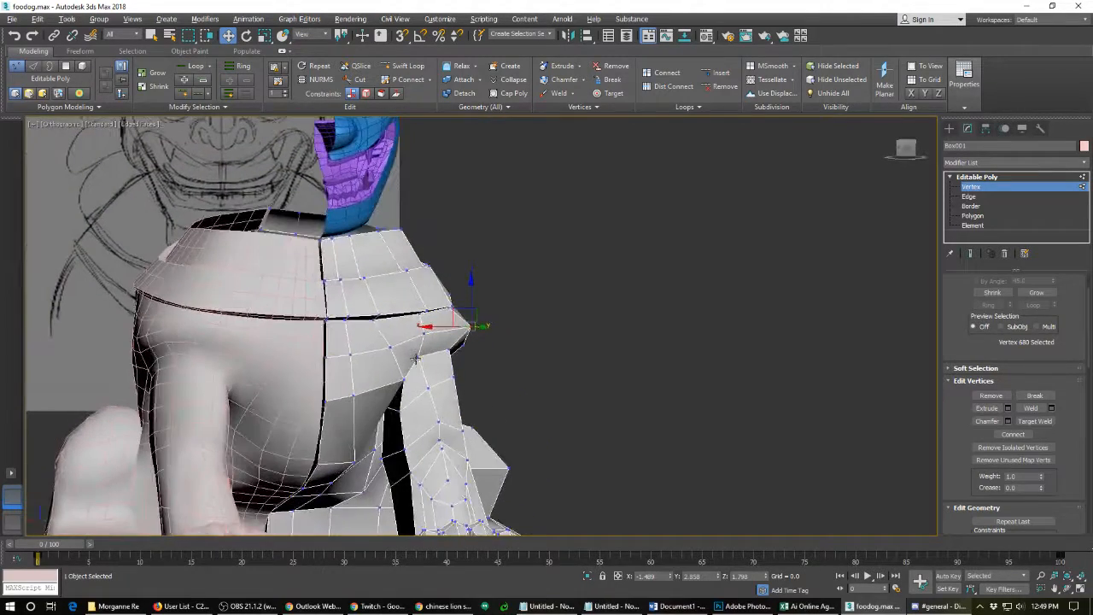
pyautogui.click(398, 411)
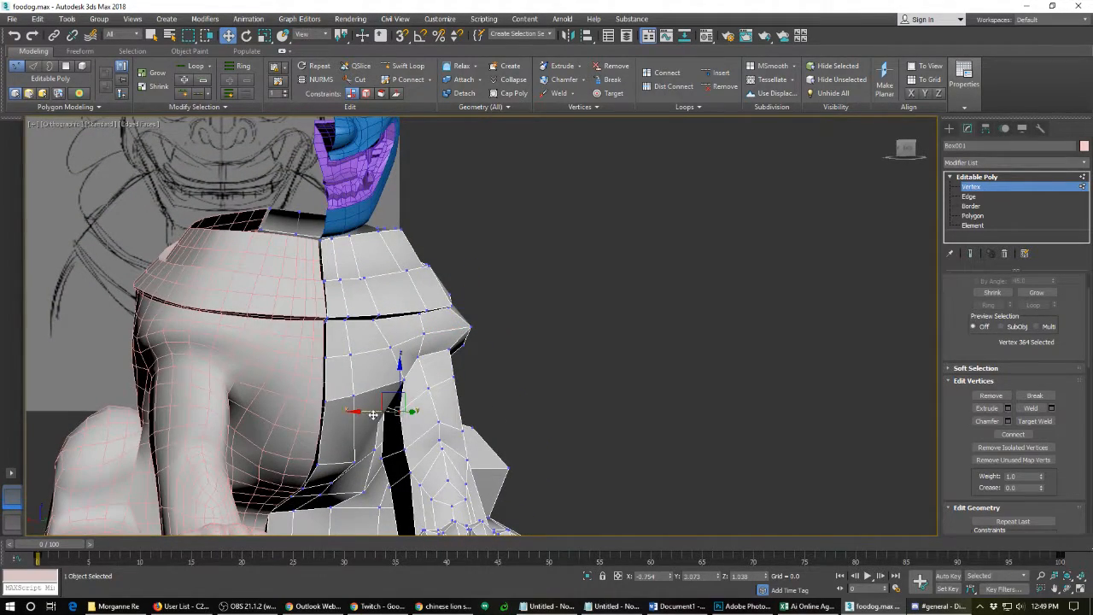
pyautogui.moveTo(373, 414); pyautogui.dragTo(380, 414)
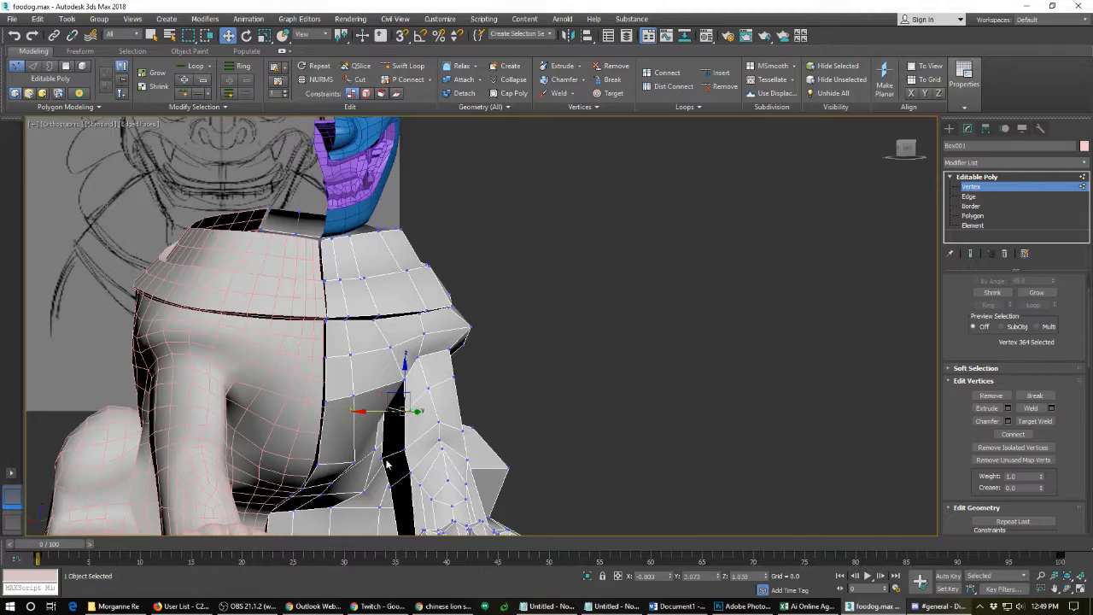
pyautogui.click(404, 446)
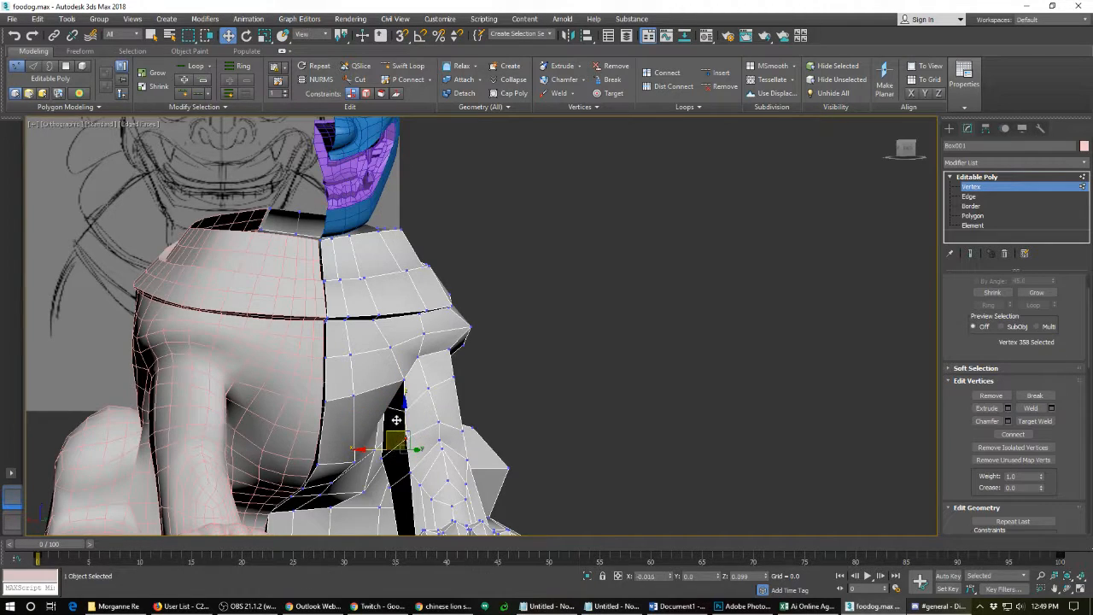
pyautogui.moveTo(396, 419); pyautogui.dragTo(398, 424)
# - Push the two short horizontal edges beside the spine on the upper and middle back rearward to round the back
pyautogui.keyDown('alt'); pyautogui.moveTo(427, 451); pyautogui.dragTo(515, 407, button='middle'); pyautogui.keyUp('alt')
pyautogui.scroll(-4, 364, 441)
pyautogui.scroll(4, 358, 413)
pyautogui.scroll(4, 426, 388)
pyautogui.click(518, 316)
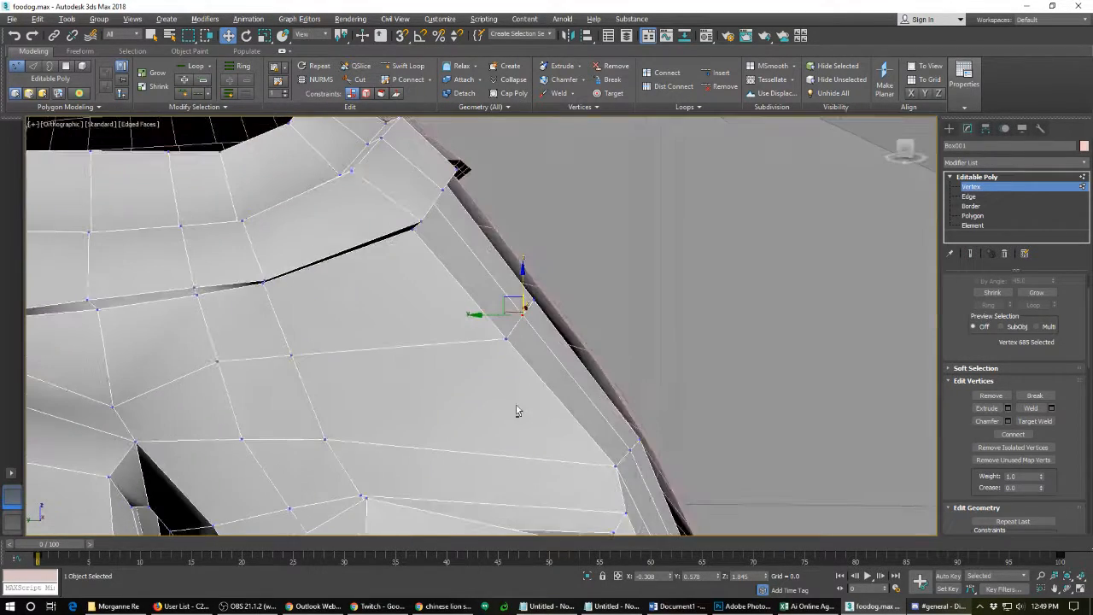
pyautogui.press('2')
pyautogui.click(535, 321)
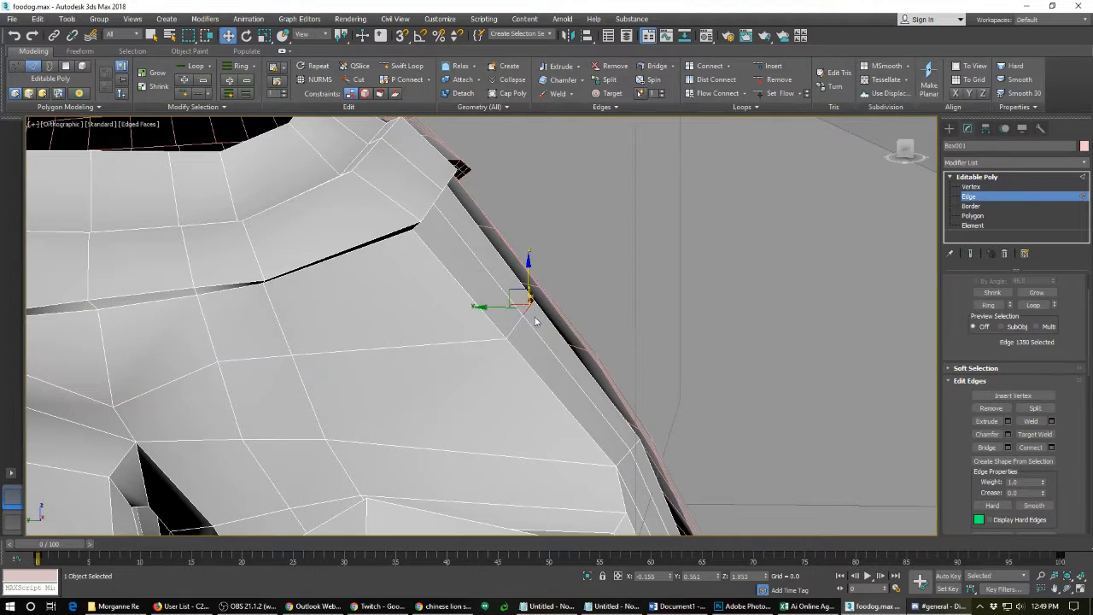
pyautogui.moveTo(495, 306); pyautogui.dragTo(521, 308)
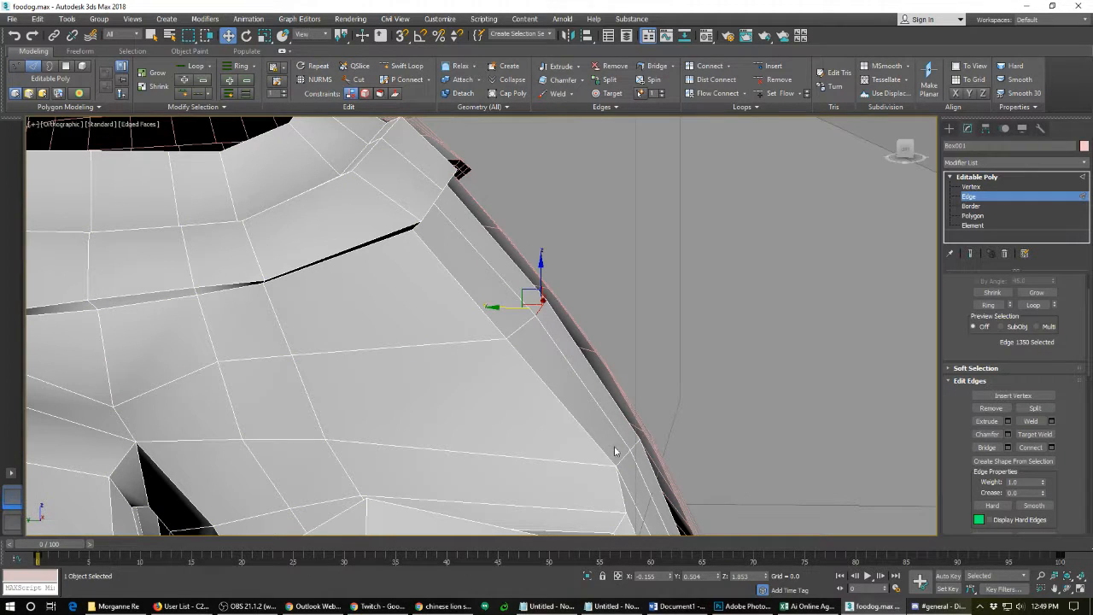
pyautogui.click(630, 445)
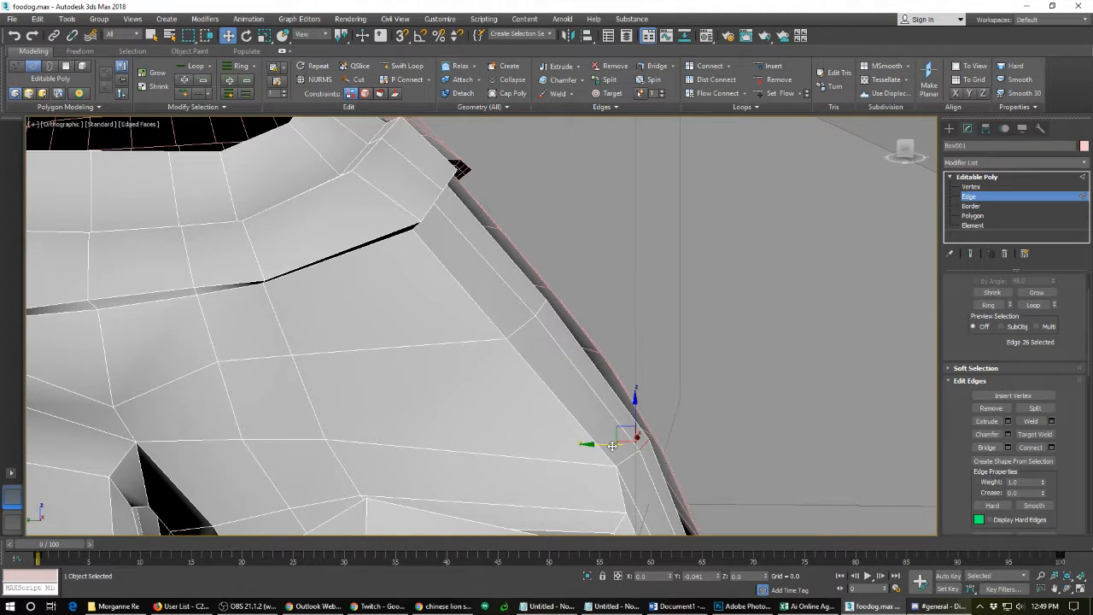
pyautogui.moveTo(602, 444); pyautogui.dragTo(613, 444)
pyautogui.keyDown('alt'); pyautogui.moveTo(661, 456); pyautogui.dragTo(563, 444, button='middle'); pyautogui.keyUp('alt')
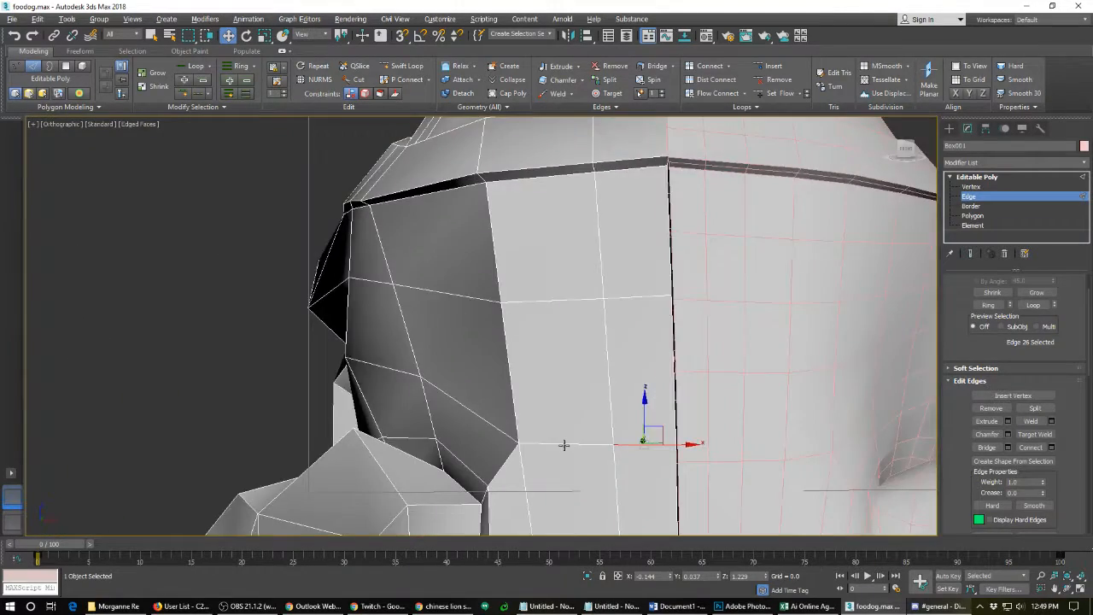
# - Push the horizontal edges beside the spine on the lower back rearward, moving the one nearest the seam farther out
pyautogui.scroll(-4, 564, 446)
pyautogui.keyDown('alt'); pyautogui.moveTo(567, 499); pyautogui.dragTo(614, 489, button='middle'); pyautogui.keyUp('alt')
pyautogui.scroll(5, 619, 494)
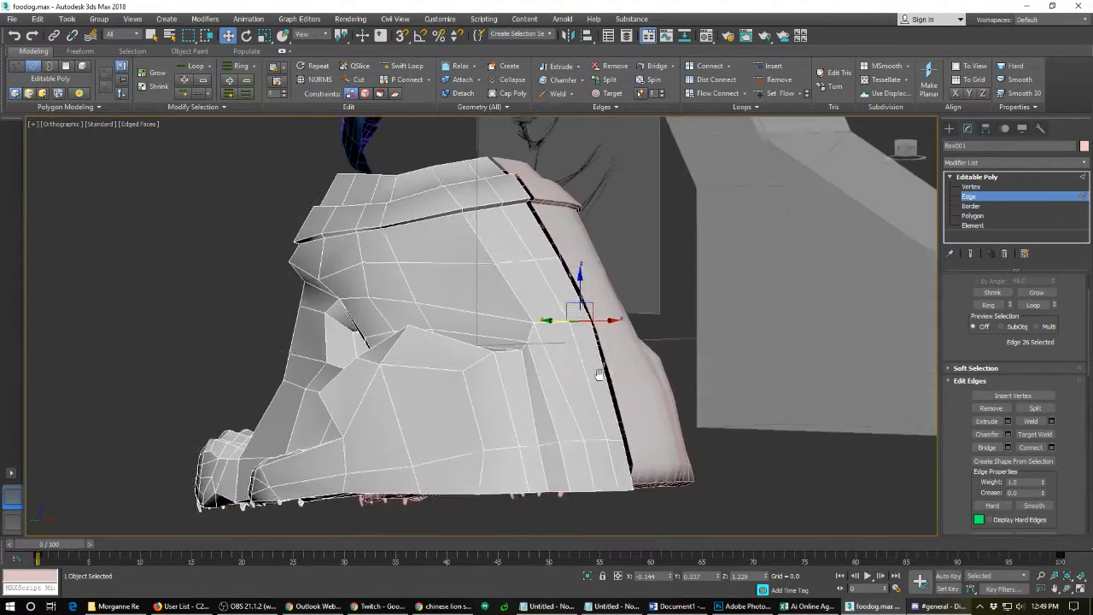
pyautogui.scroll(-4, 565, 470)
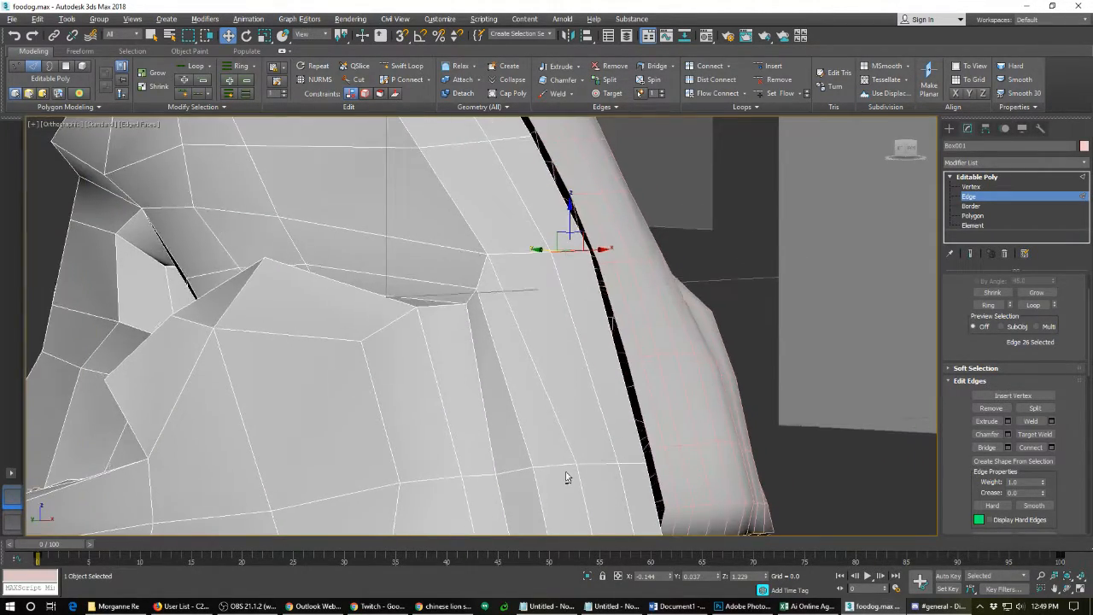
pyautogui.keyDown('ctrl'); pyautogui.click(602, 459); pyautogui.keyUp('ctrl')
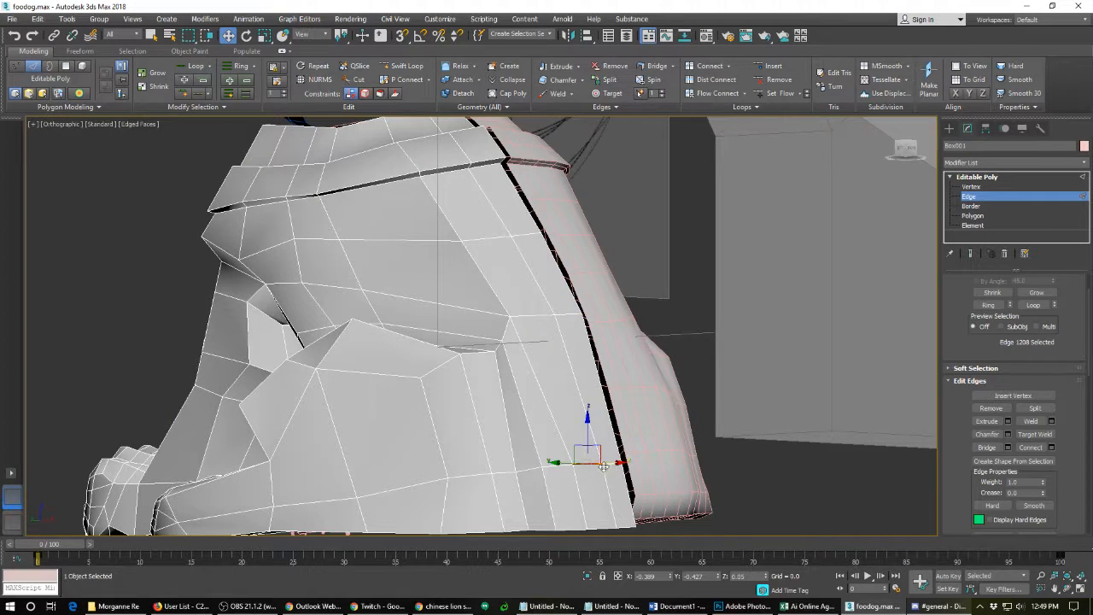
pyautogui.moveTo(610, 451); pyautogui.dragTo(630, 483)
pyautogui.keyDown('alt'); pyautogui.moveTo(630, 483); pyautogui.dragTo(664, 515, button='middle'); pyautogui.keyUp('alt')
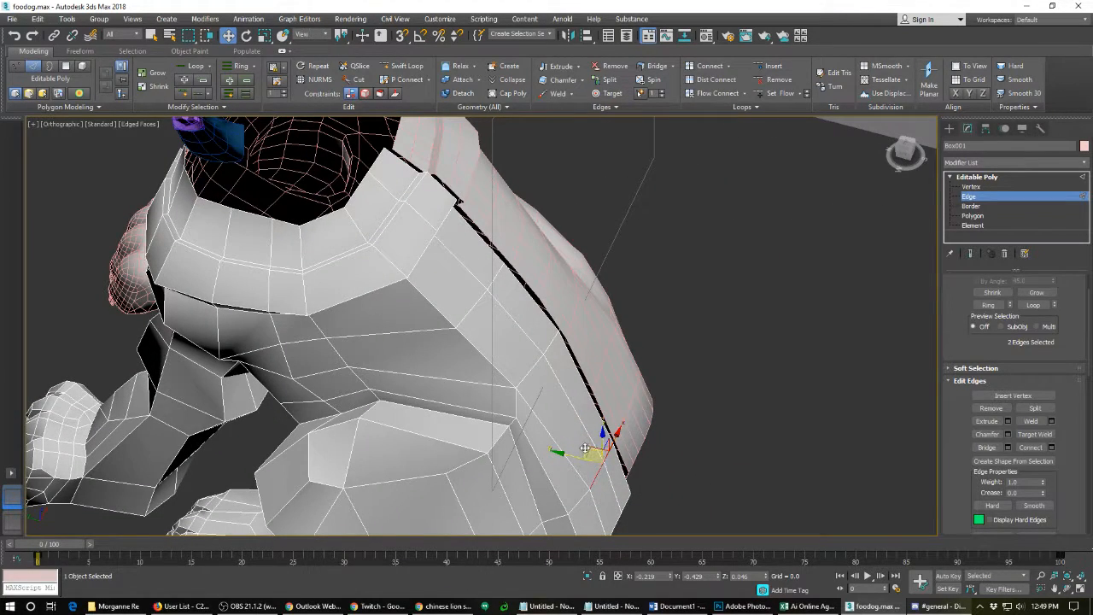
pyautogui.moveTo(585, 448); pyautogui.dragTo(605, 485)
pyautogui.click(602, 468)
pyautogui.click(627, 455)
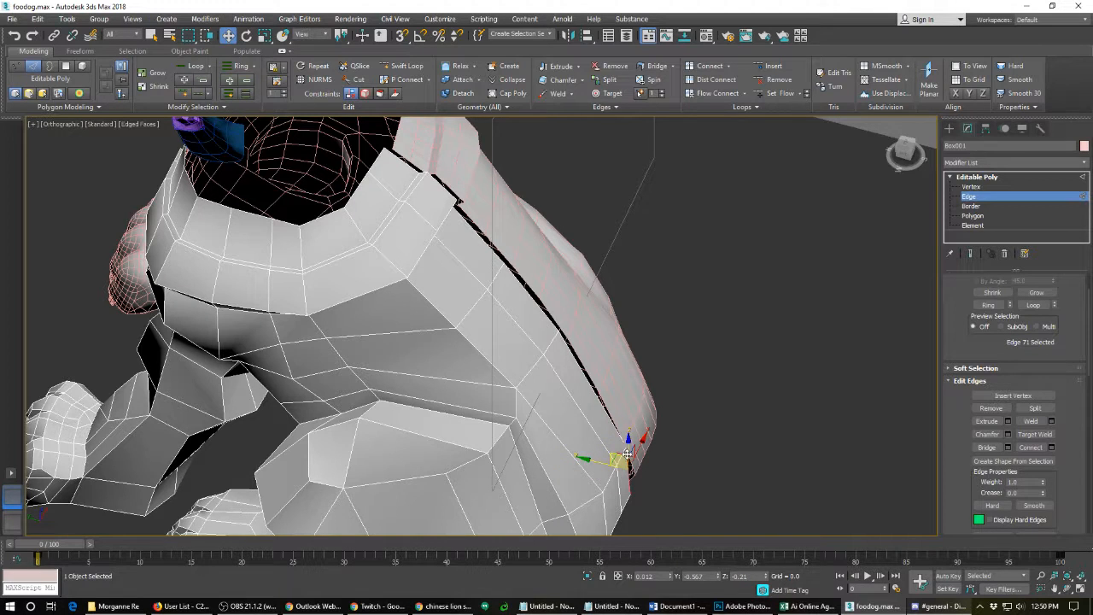
pyautogui.click(622, 451)
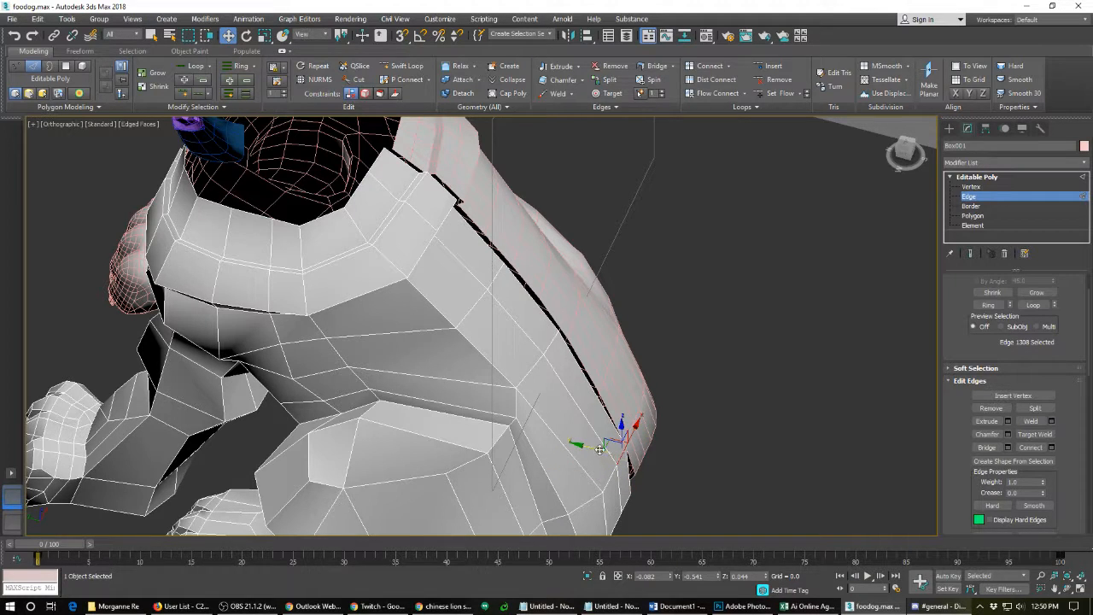
pyautogui.moveTo(600, 449); pyautogui.dragTo(600, 507)
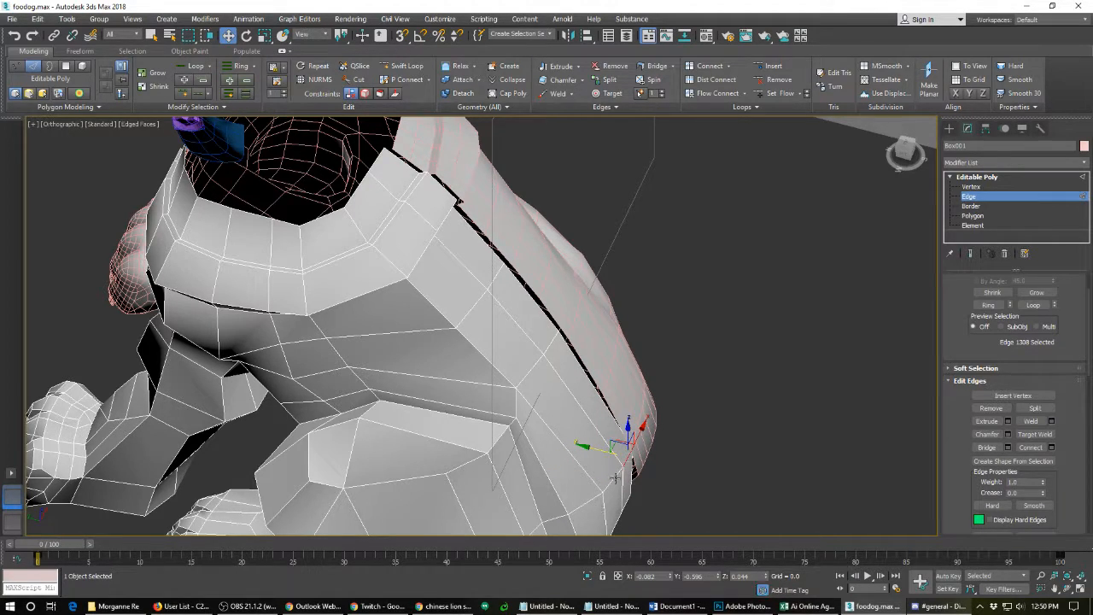
# - Raise the three horizontal edges across the lower back together, and lift the two matching edges on the haunch
pyautogui.keyDown('ctrl'); pyautogui.click(613, 479); pyautogui.keyUp('ctrl')
pyautogui.keyDown('alt'); pyautogui.moveTo(605, 522); pyautogui.dragTo(541, 469, button='middle'); pyautogui.keyUp('alt')
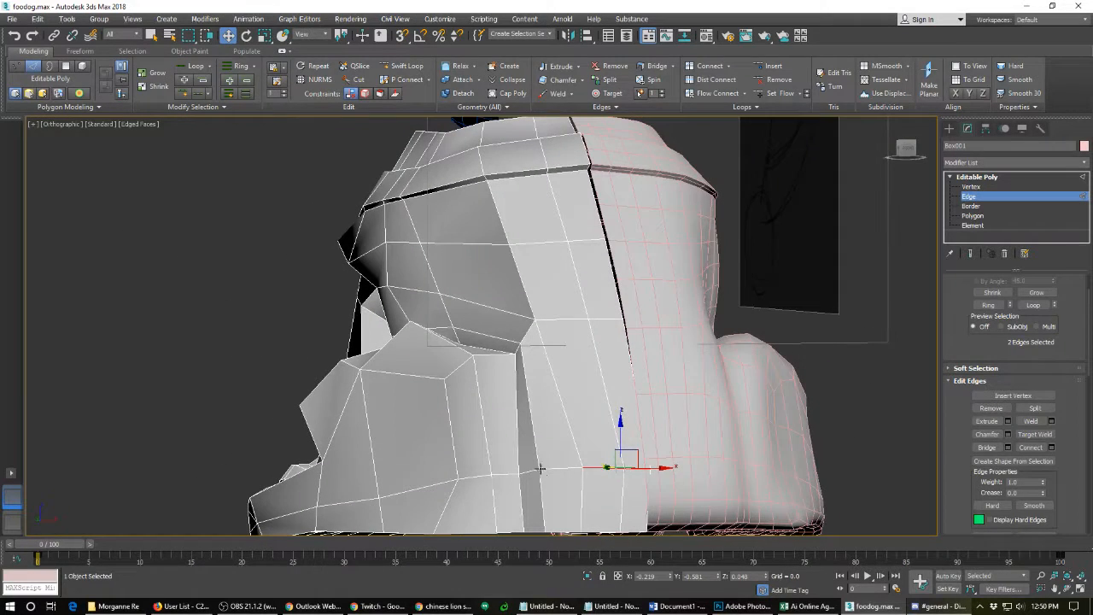
pyautogui.keyDown('ctrl'); pyautogui.click(571, 417); pyautogui.keyUp('ctrl')
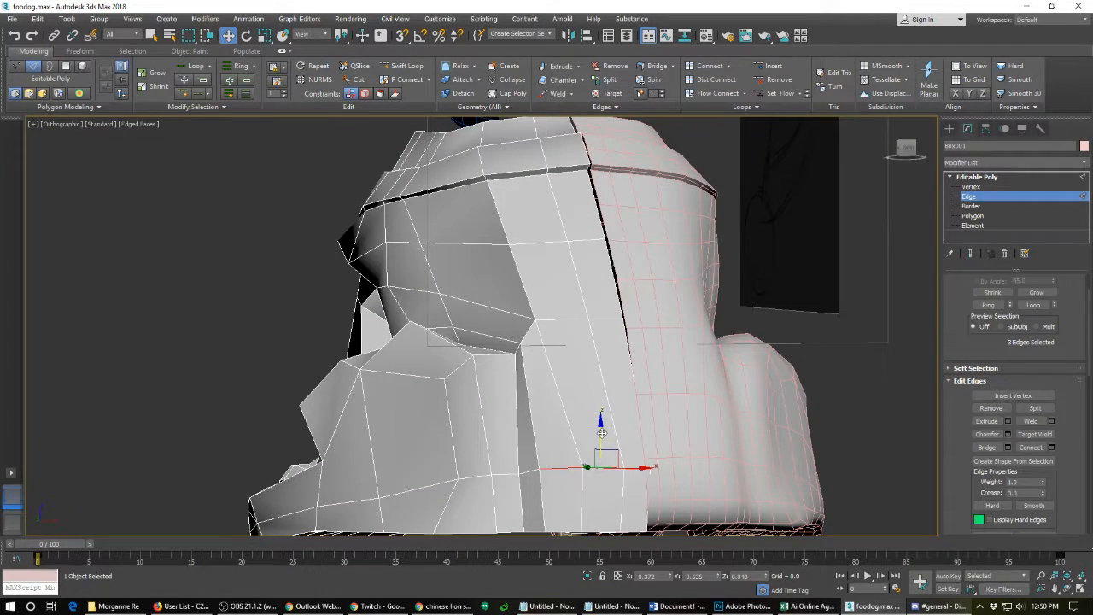
pyautogui.moveTo(598, 381); pyautogui.dragTo(597, 381)
pyautogui.click(512, 476)
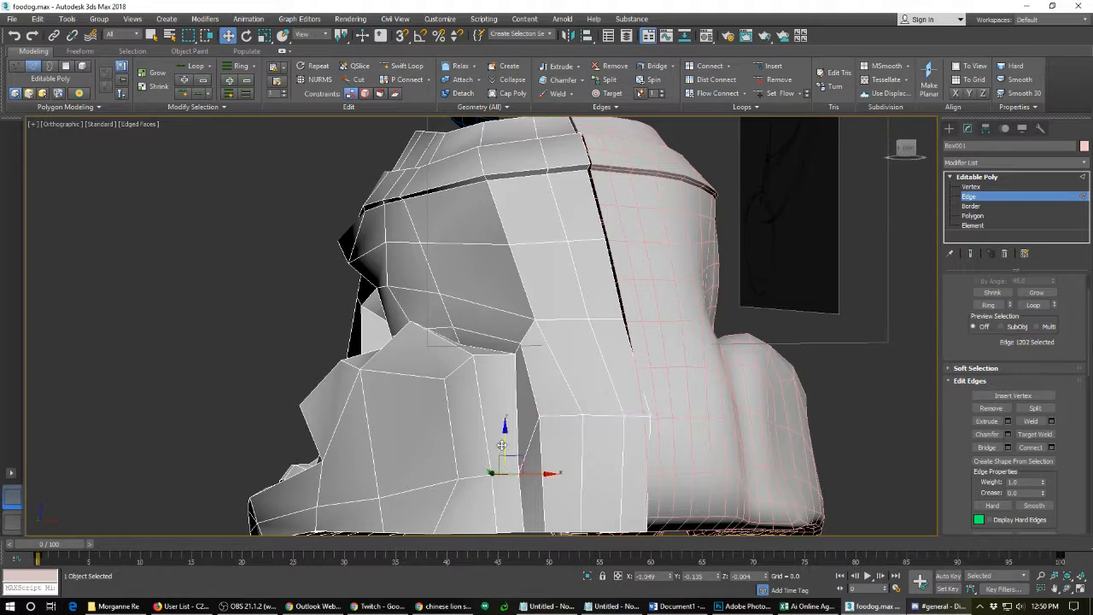
pyautogui.moveTo(503, 445); pyautogui.dragTo(502, 403)
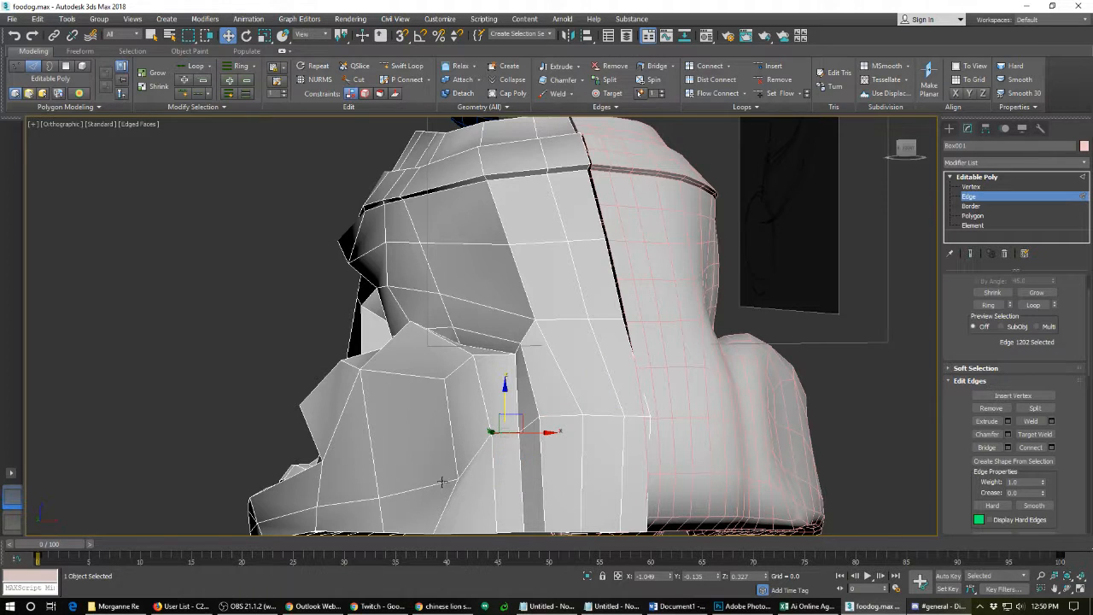
pyautogui.click(441, 482)
pyautogui.moveTo(417, 461); pyautogui.dragTo(415, 421)
# - Review the whole body's shaded form with and without the wireframe, and bring up the Chinese lion reference in the browser
pyautogui.scroll(-5, 433, 437)
pyautogui.keyDown('alt'); pyautogui.moveTo(436, 427); pyautogui.dragTo(614, 423, button='middle'); pyautogui.keyUp('alt')
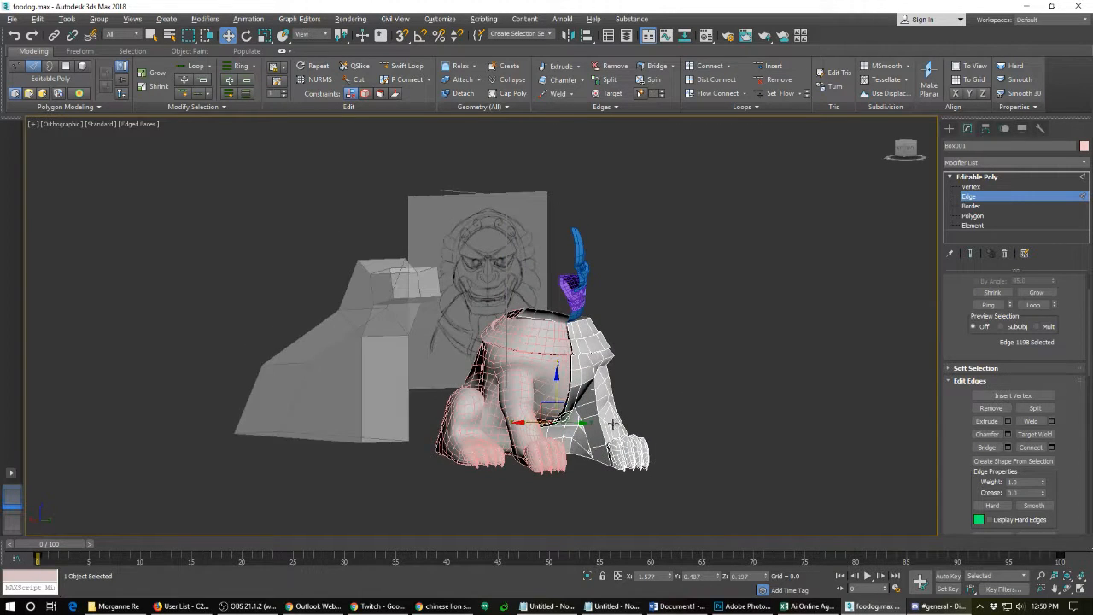
pyautogui.scroll(5, 612, 423)
pyautogui.press('F4')
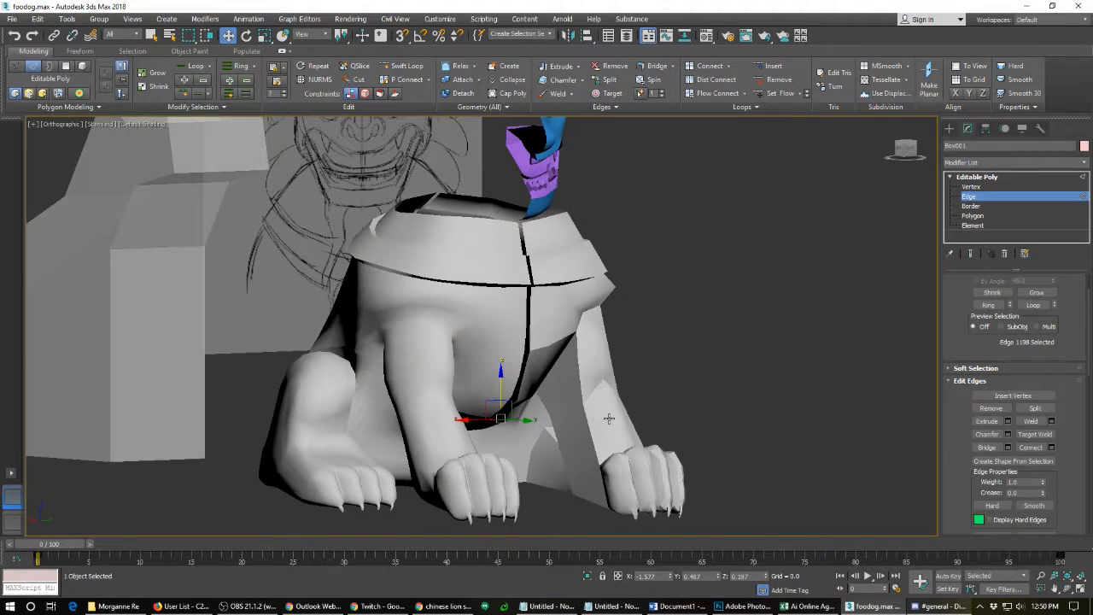
pyautogui.scroll(-2, 609, 417)
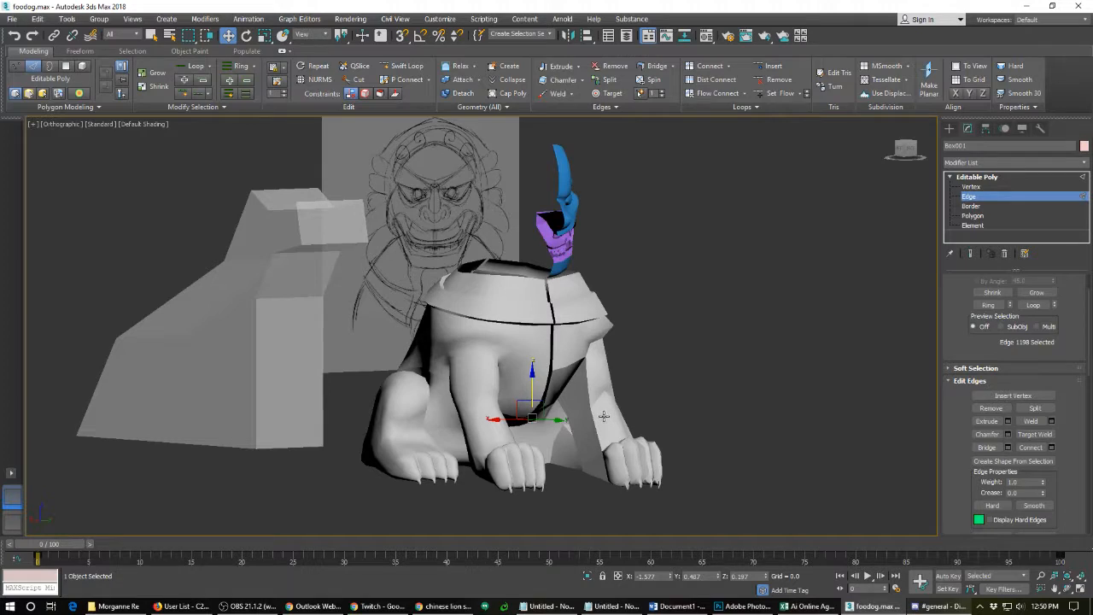
pyautogui.press('F4')
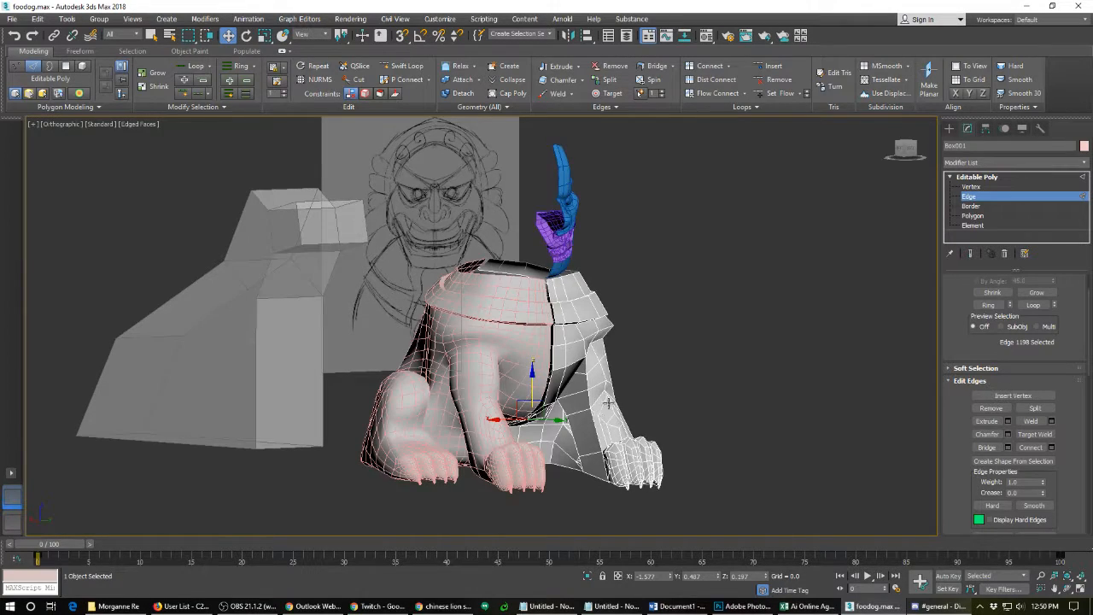
pyautogui.keyDown('alt'); pyautogui.moveTo(599, 415); pyautogui.dragTo(617, 441, button='middle'); pyautogui.keyUp('alt')
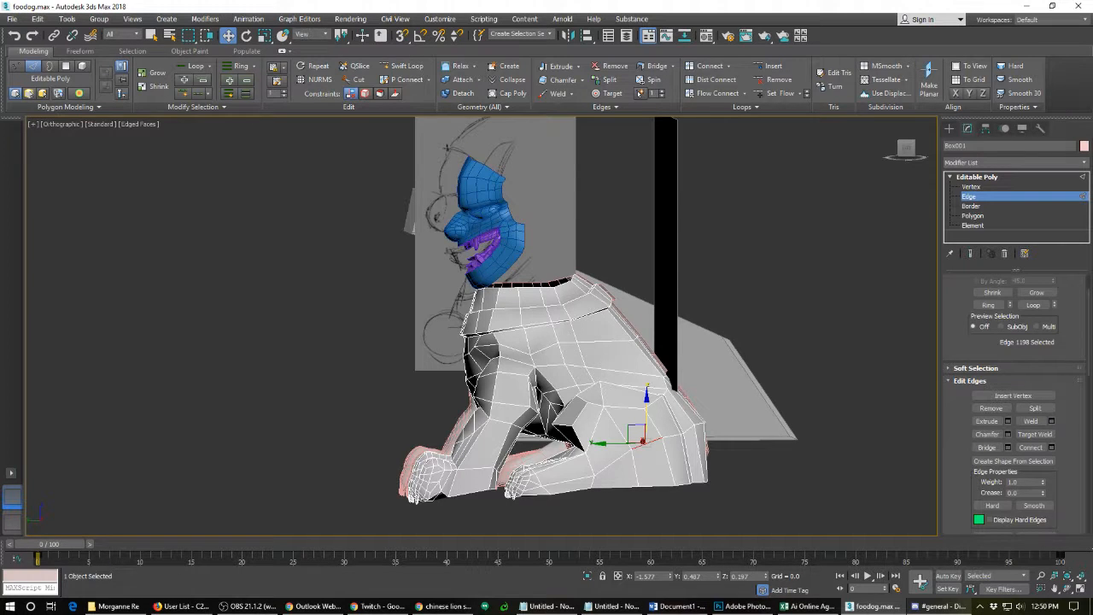
pyautogui.click(444, 607)
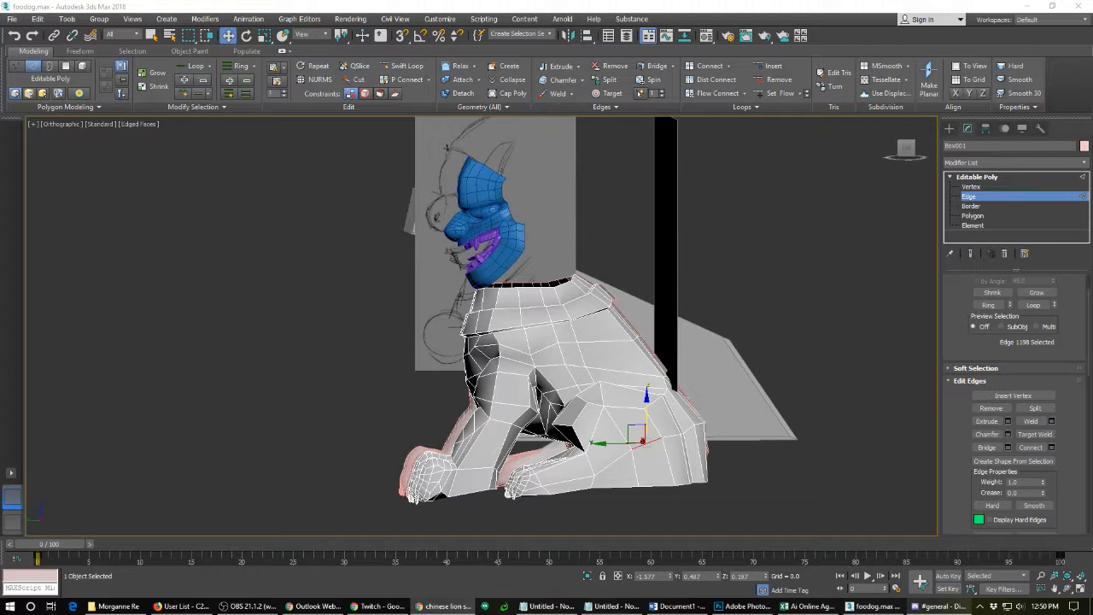
pyautogui.keyDown('alt'); pyautogui.moveTo(386, 273); pyautogui.dragTo(472, 271, button='middle'); pyautogui.keyUp('alt')
pyautogui.scroll(3, 545, 376)
pyautogui.scroll(-4, 531, 349)
pyautogui.scroll(2, 589, 256)
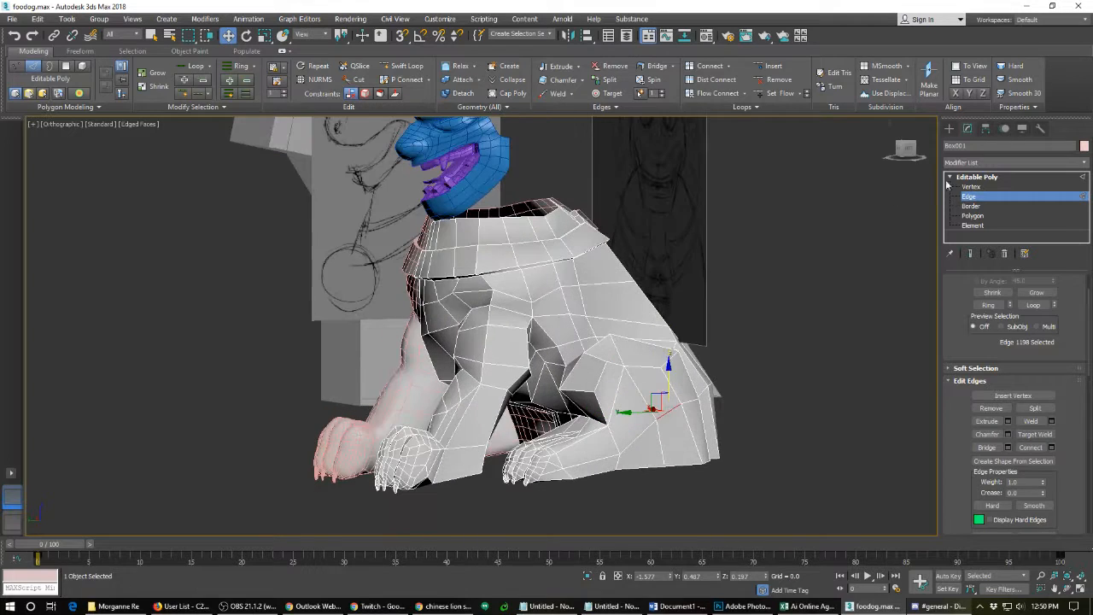
# - Finish edge editing on the body and create a box about 1 × 1 × 0.6 units in front of the foo dog's paws
pyautogui.click(971, 201)
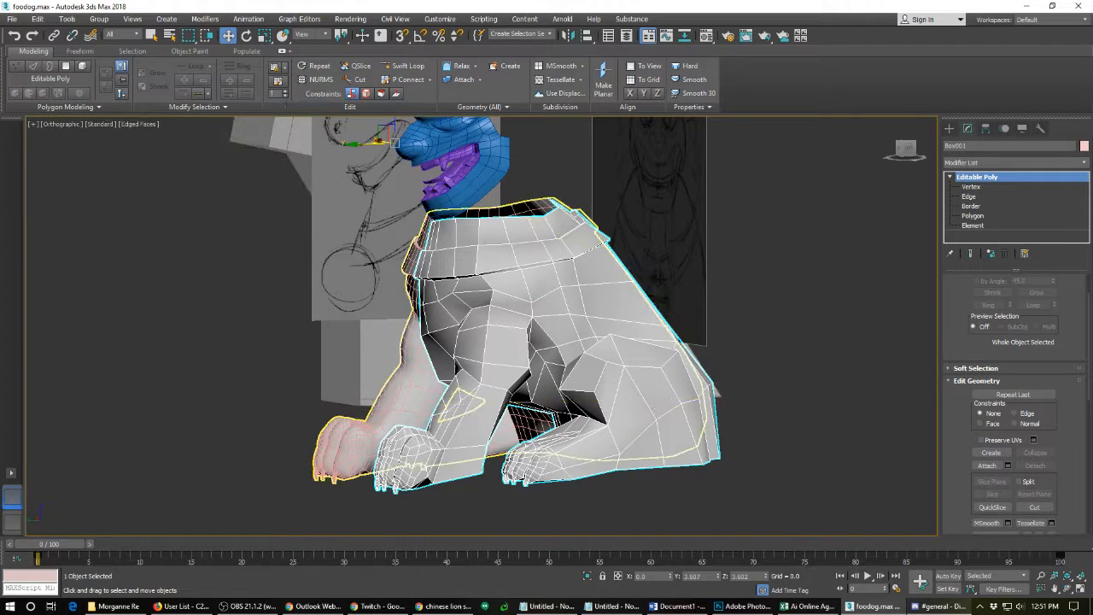
pyautogui.click(951, 130)
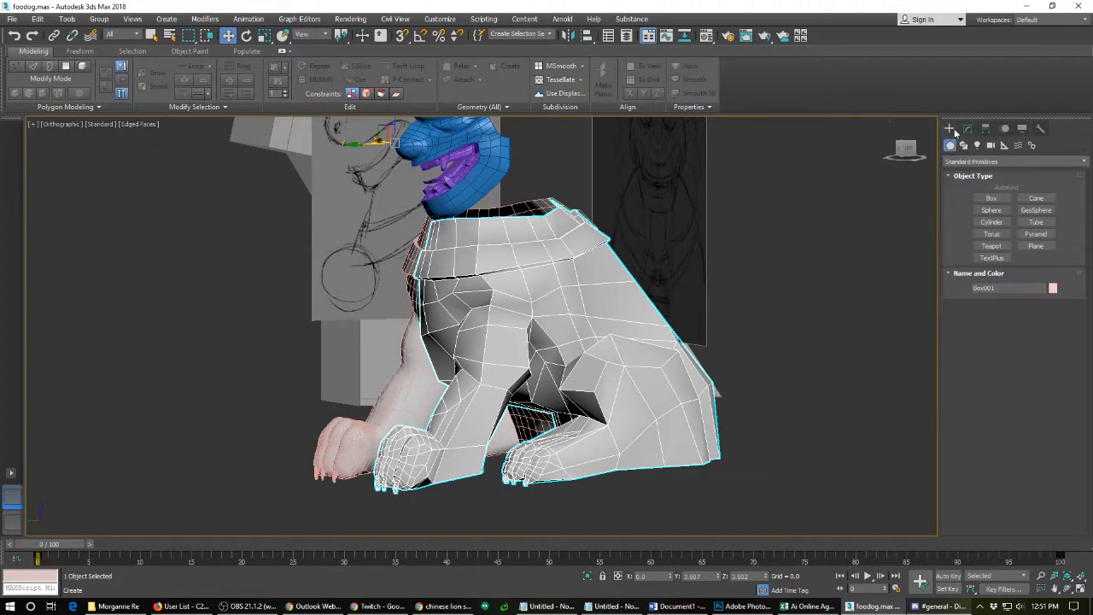
pyautogui.click(991, 198)
pyautogui.scroll(-5, 539, 309)
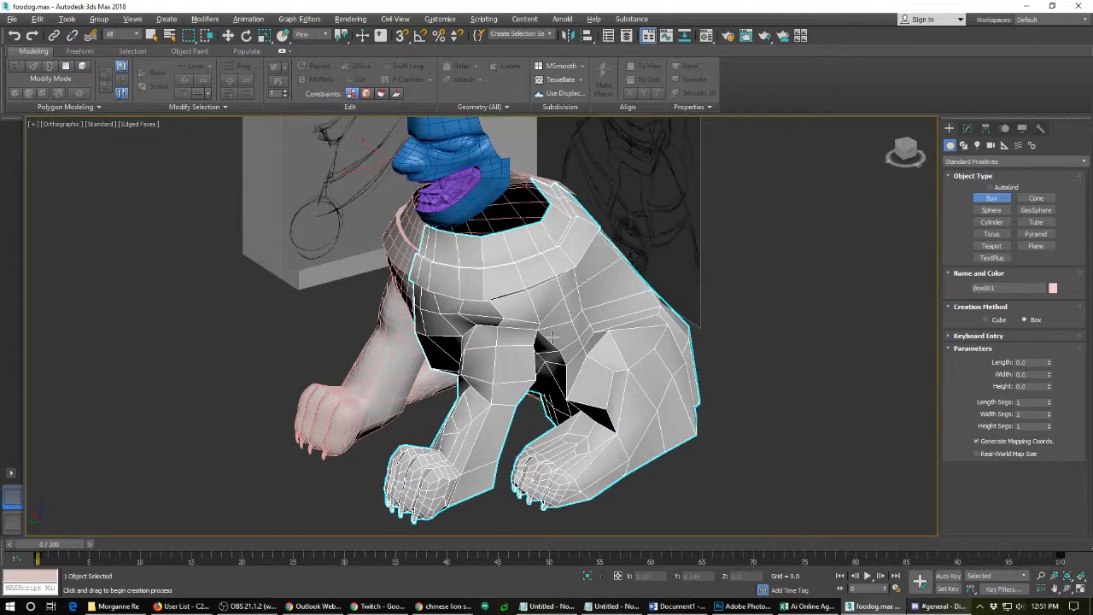
pyautogui.moveTo(434, 356); pyautogui.dragTo(483, 365)
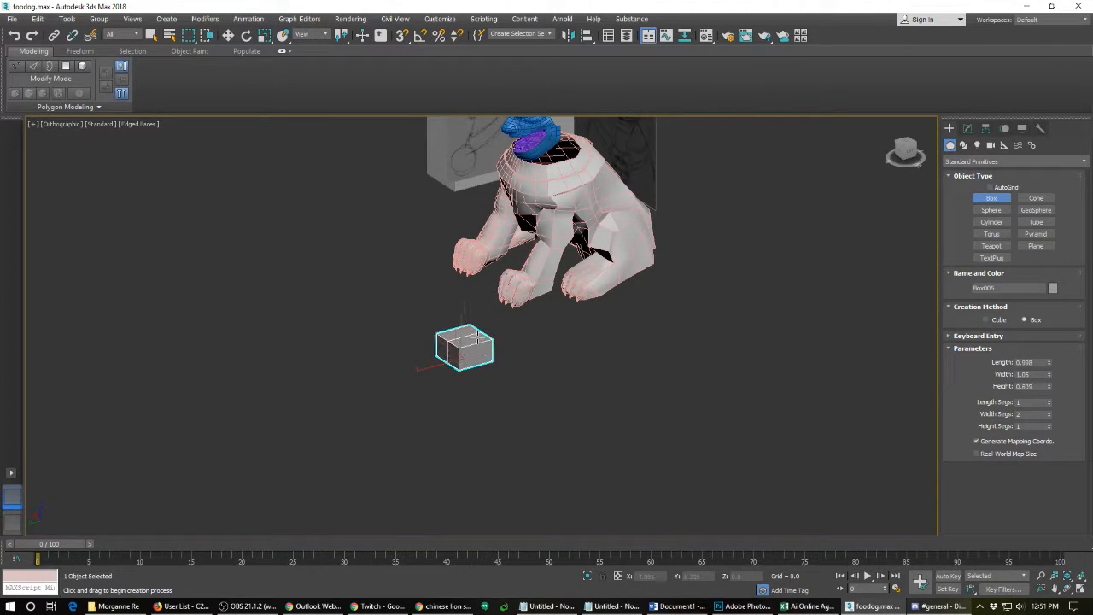
pyautogui.click(529, 373)
pyautogui.press('w')
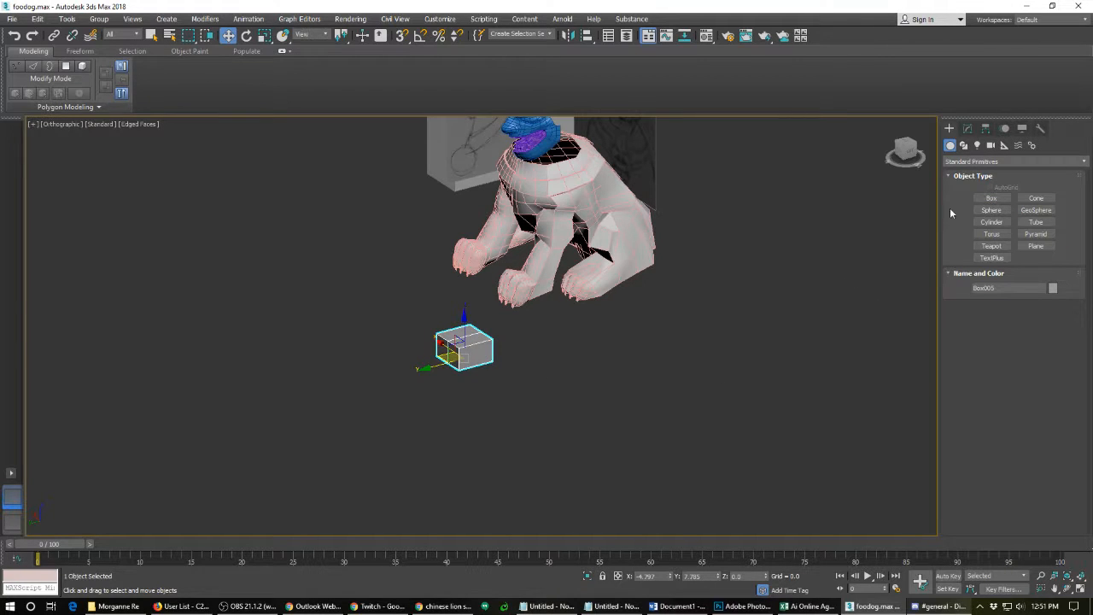
# - Reduce the box's width segments to 1 and convert it to an Editable Poly
pyautogui.click(968, 128)
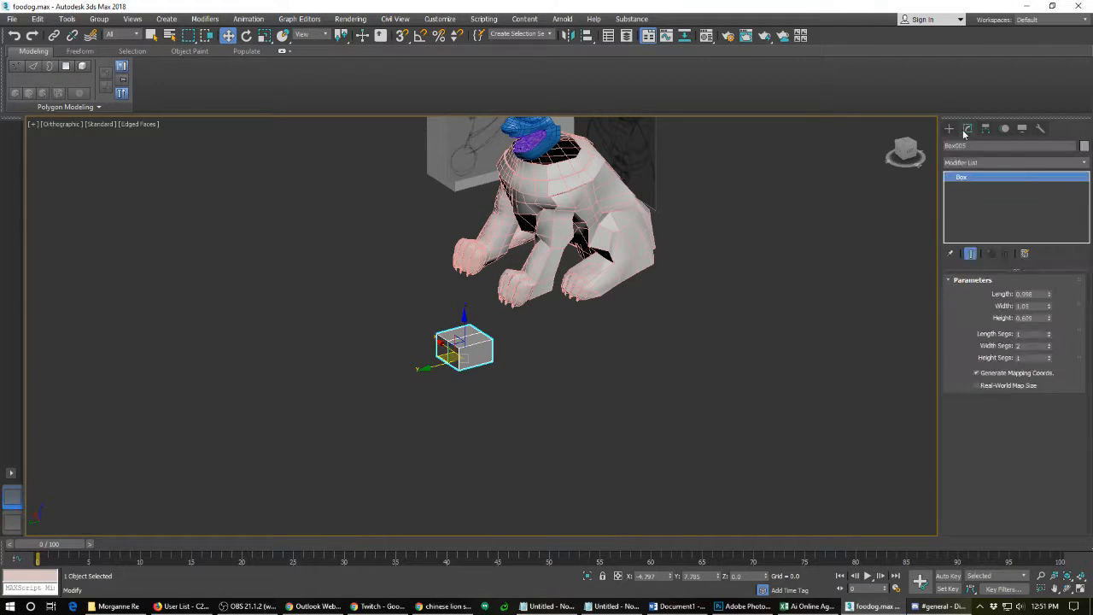
pyautogui.click(1048, 347)
pyautogui.rightClick(968, 181)
pyautogui.click(995, 264)
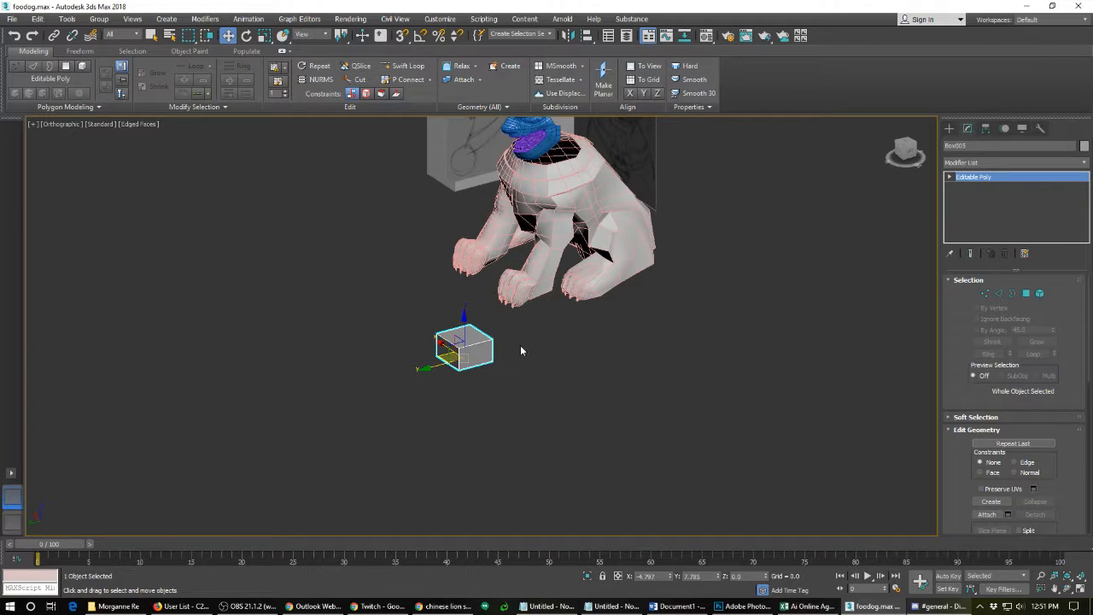
# - Try NURMS smoothing on the box, check its control cage, and turn the smoothing back off
pyautogui.keyDown('alt'); pyautogui.moveTo(517, 350); pyautogui.dragTo(536, 362, button='middle'); pyautogui.keyUp('alt')
pyautogui.scroll(3, 502, 354)
pyautogui.keyDown('alt'); pyautogui.moveTo(449, 344); pyautogui.dragTo(529, 337, button='middle'); pyautogui.keyUp('alt')
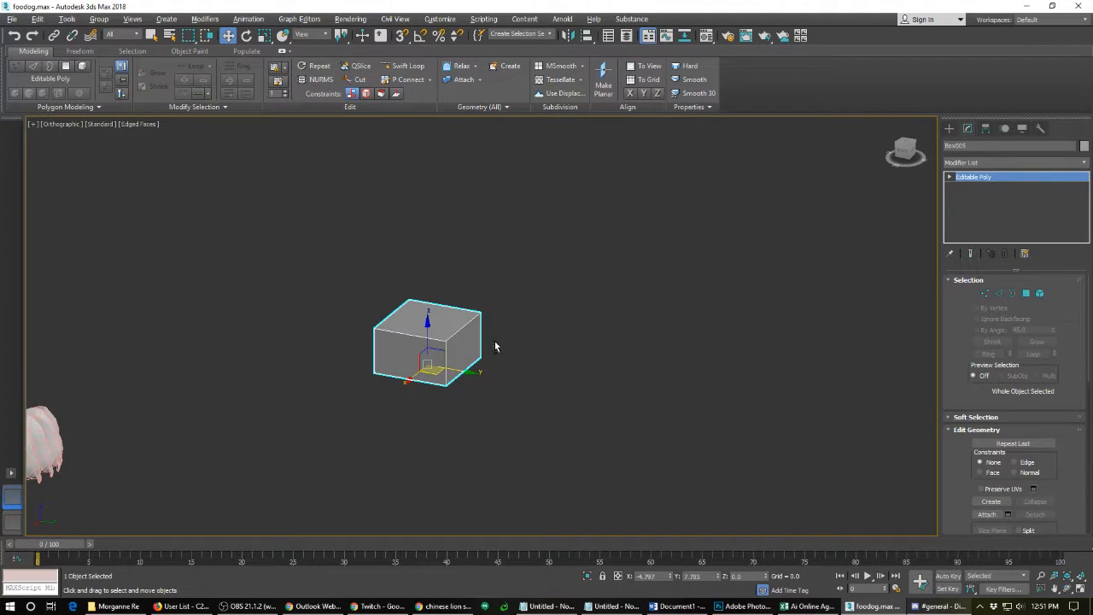
pyautogui.hotkey('ctrl', 'q')
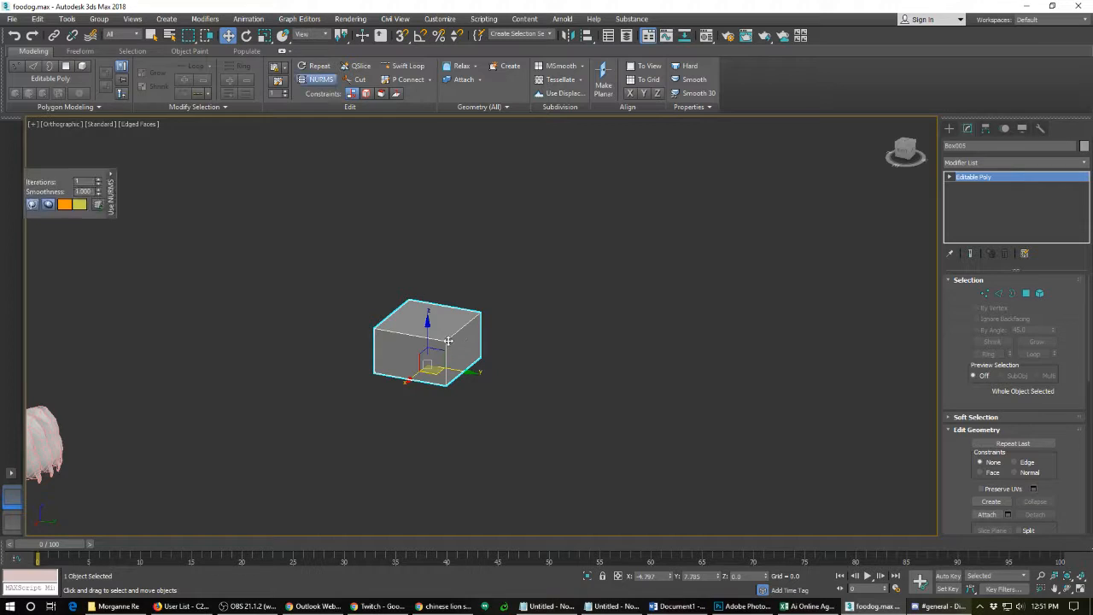
pyautogui.moveTo(442, 342); pyautogui.dragTo(497, 342, button='middle')
pyautogui.press('1')
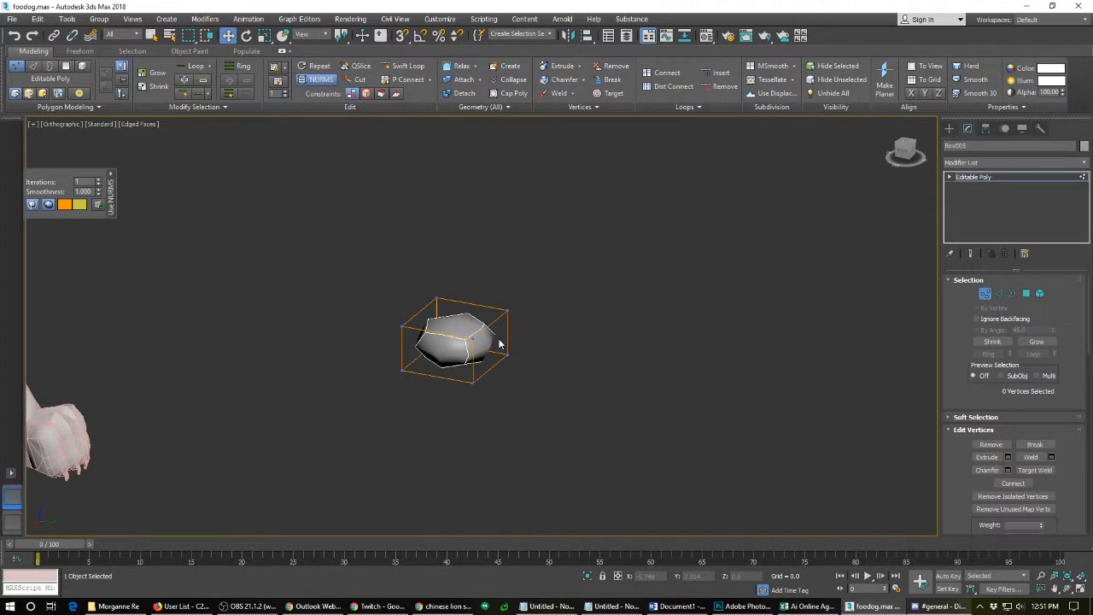
pyautogui.press('1')
pyautogui.keyDown('alt'); pyautogui.moveTo(502, 344); pyautogui.dragTo(402, 334, button='middle'); pyautogui.keyUp('alt')
pyautogui.hotkey('ctrl', 'q')
# - Shorten the box by moving its four front vertices inward along Y, and narrow it by moving one side's four vertices inward along X
pyautogui.rightClick(416, 325)
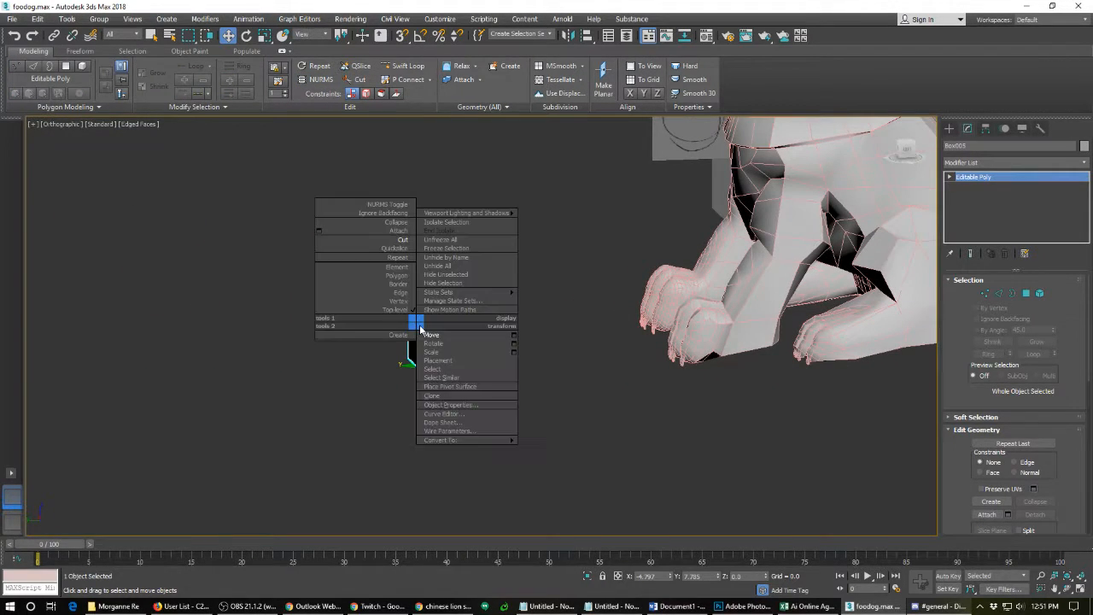
pyautogui.click(398, 301)
pyautogui.moveTo(384, 290); pyautogui.dragTo(437, 366)
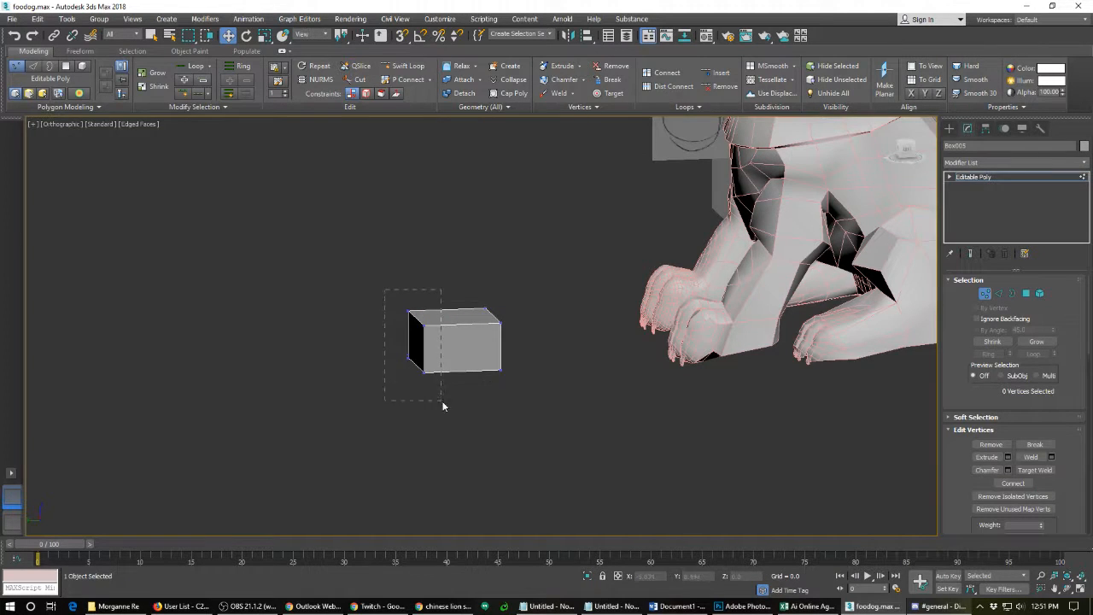
pyautogui.moveTo(442, 406); pyautogui.dragTo(443, 407)
pyautogui.moveTo(382, 343); pyautogui.dragTo(404, 342)
pyautogui.keyDown('alt'); pyautogui.moveTo(435, 355); pyautogui.dragTo(513, 343, button='middle'); pyautogui.keyUp('alt')
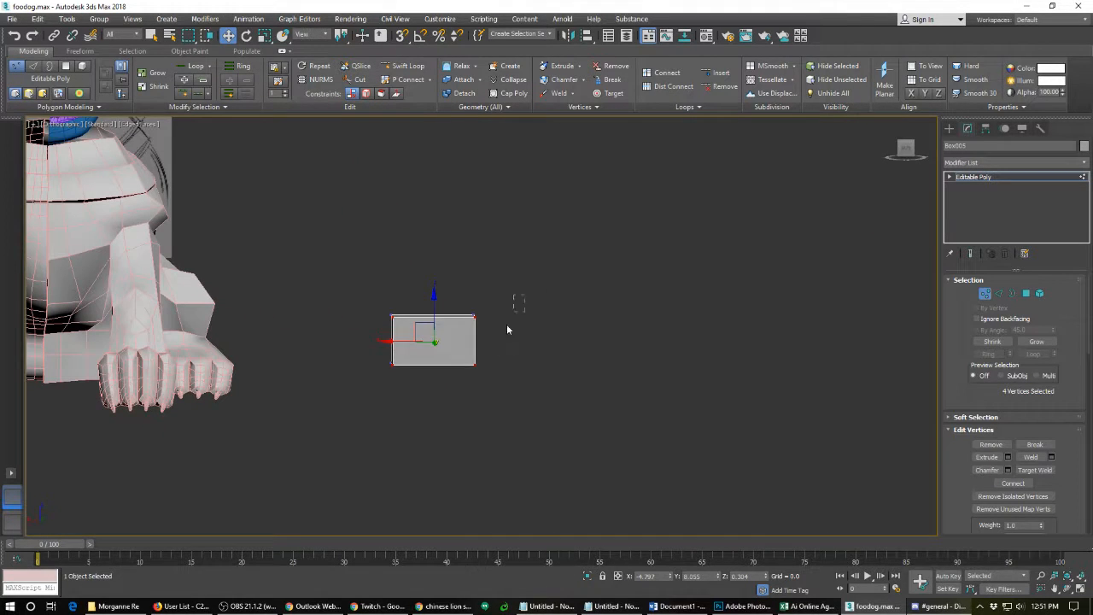
pyautogui.moveTo(507, 325); pyautogui.dragTo(446, 376)
pyautogui.moveTo(441, 336); pyautogui.dragTo(420, 335)
pyautogui.keyDown('alt'); pyautogui.moveTo(442, 344); pyautogui.dragTo(441, 360, button='middle'); pyautogui.keyUp('alt')
pyautogui.scroll(2, 449, 365)
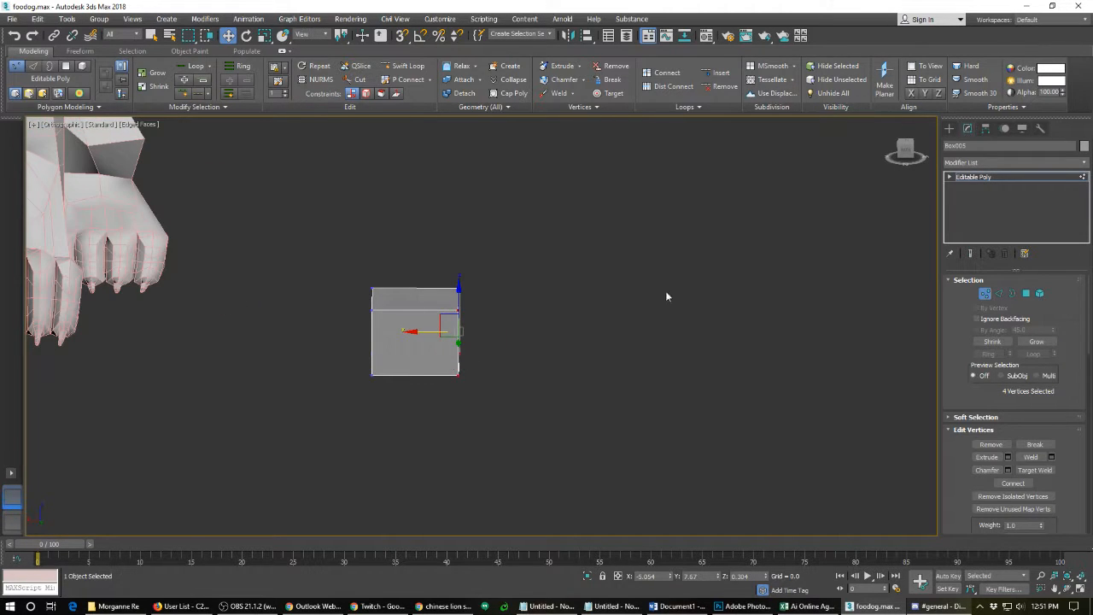
# - Add a vertical edge loop through the middle of the box with Swift Loop
pyautogui.click(406, 65)
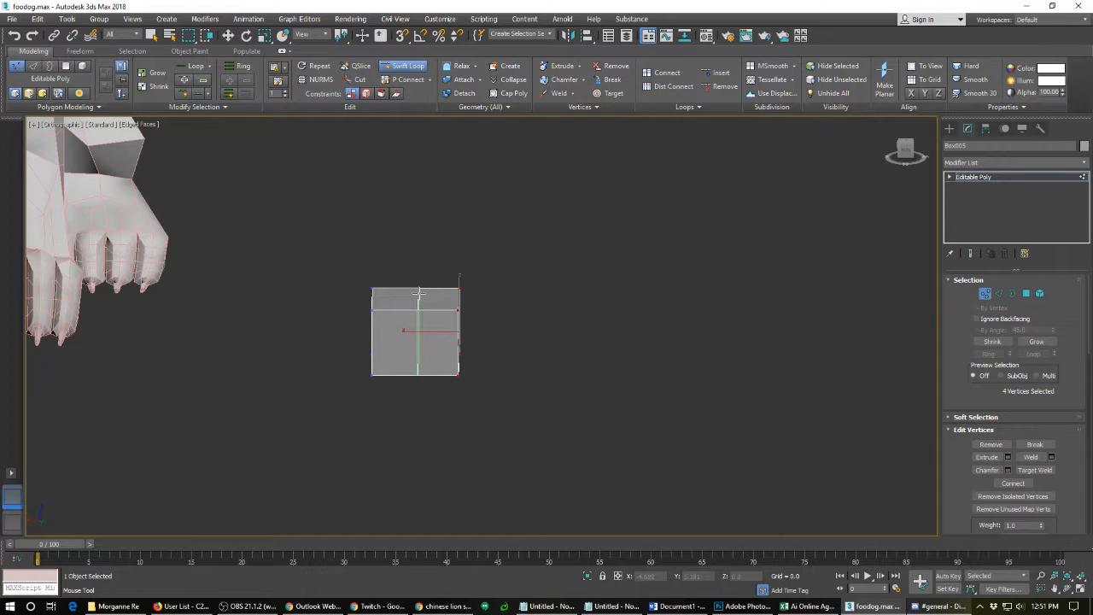
pyautogui.click(417, 294)
pyautogui.press('w')
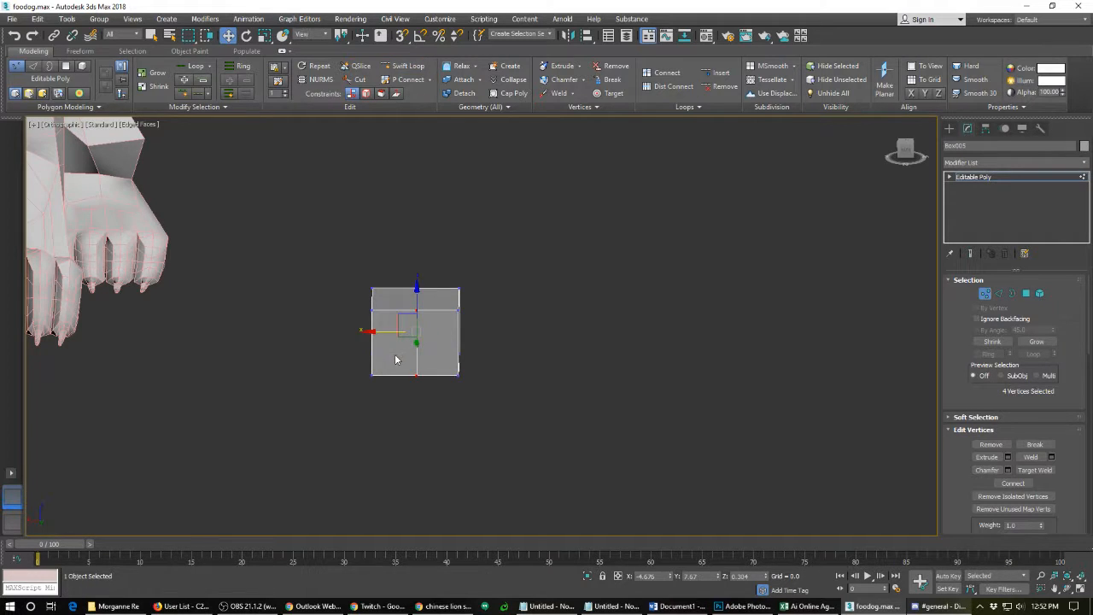
# - Delete the polygons of the box half on the side nearer the foo dog, and leave polygon editing
pyautogui.click(1025, 293)
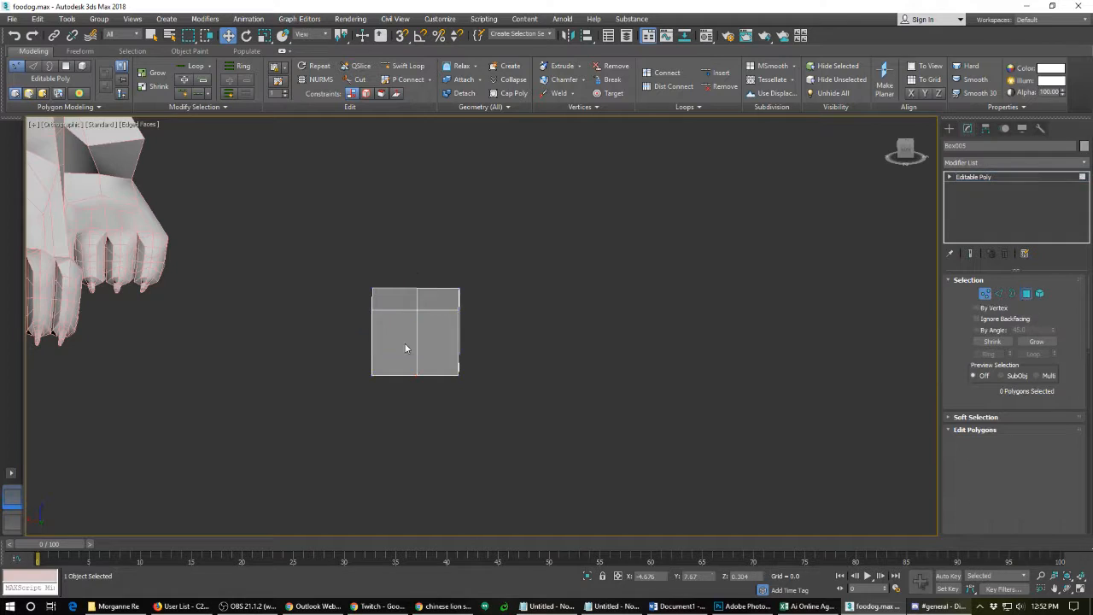
pyautogui.moveTo(367, 286); pyautogui.dragTo(397, 395)
pyautogui.press('Delete')
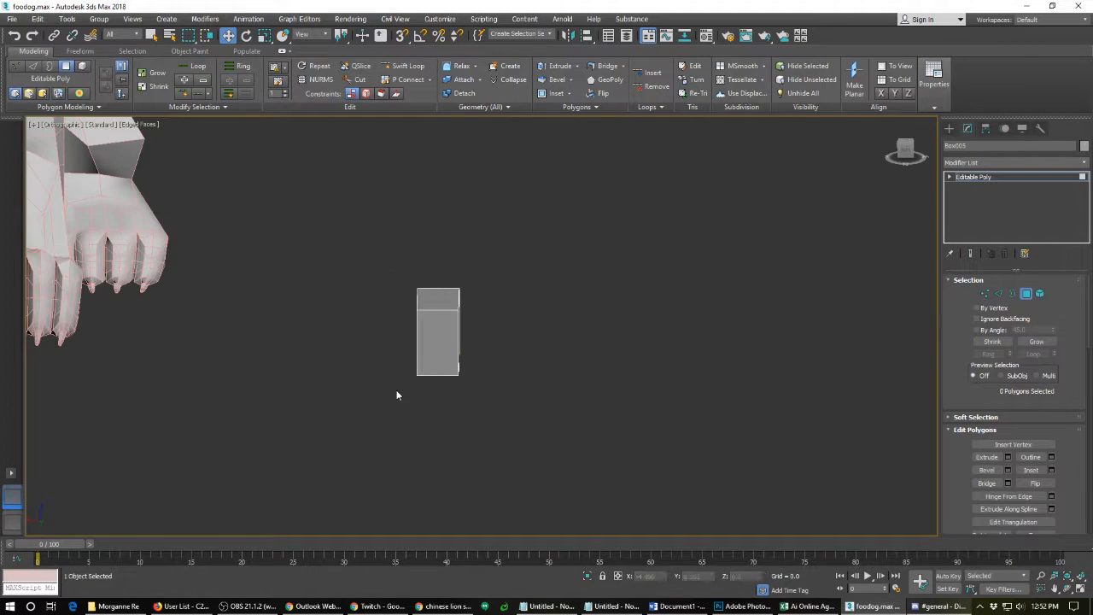
pyautogui.click(1025, 292)
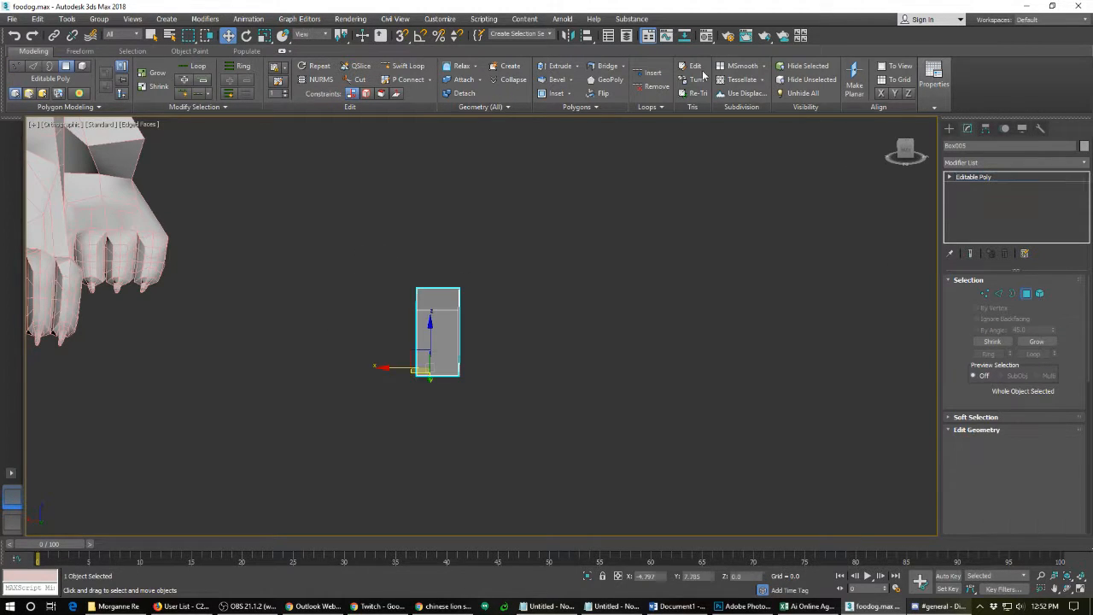
# - Mirror the remaining half on the X axis as a reference, and slide it along X to meet the original at the seam
pyautogui.click(568, 35)
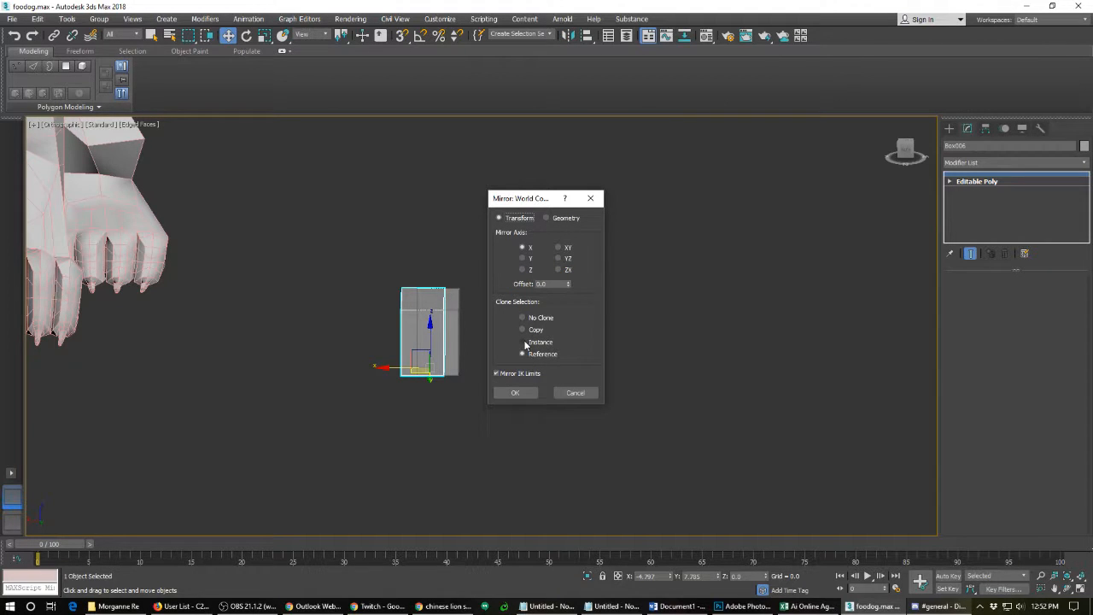
pyautogui.click(509, 394)
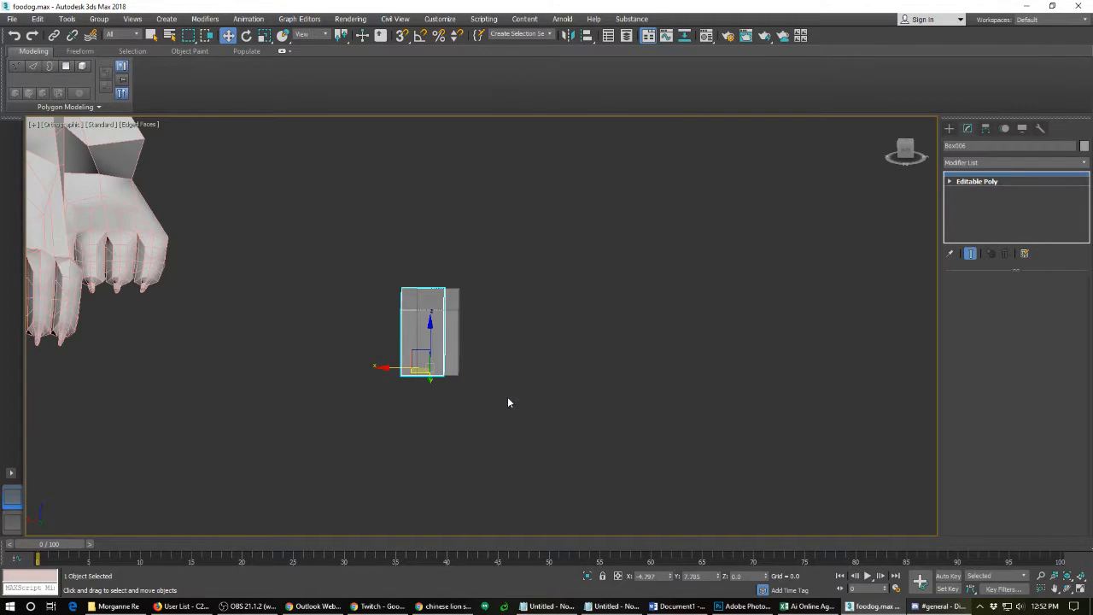
pyautogui.moveTo(405, 365); pyautogui.dragTo(376, 361)
pyautogui.keyDown('alt'); pyautogui.moveTo(397, 349); pyautogui.dragTo(425, 347, button='middle'); pyautogui.keyUp('alt')
pyautogui.click(446, 346)
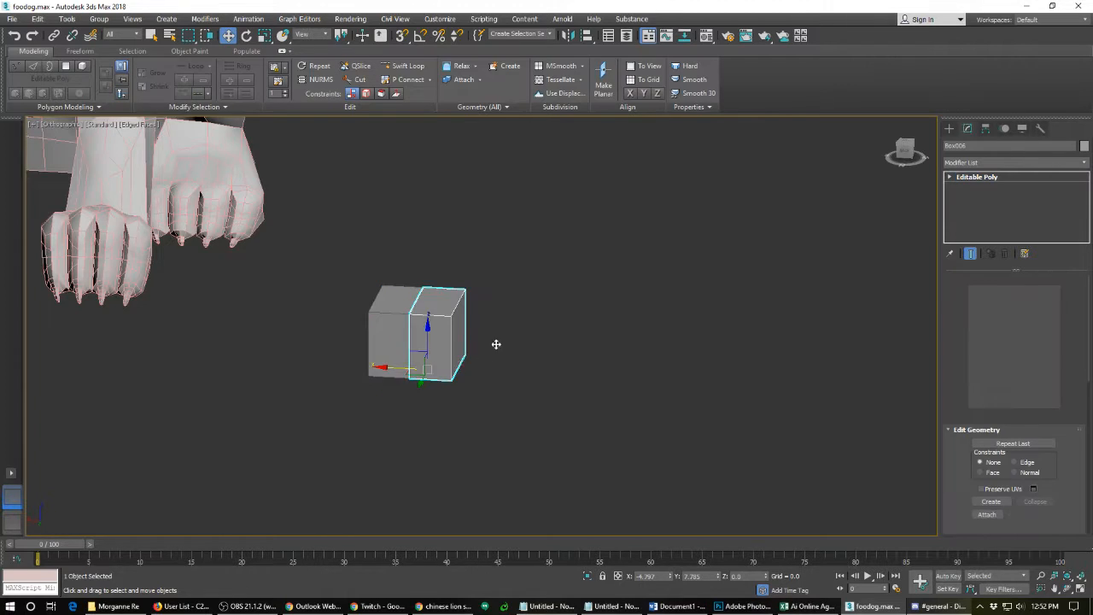
# - Apply a TurboSmooth modifier to the mirrored reference half of the box
pyautogui.keyDown('alt'); pyautogui.moveTo(495, 344); pyautogui.dragTo(466, 350, button='middle'); pyautogui.keyUp('alt')
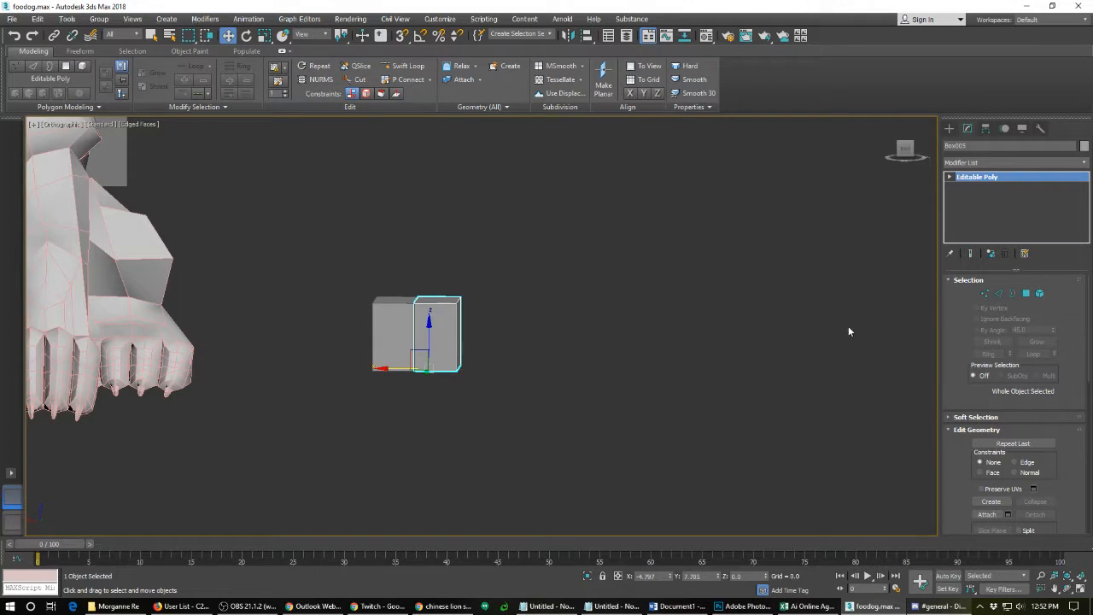
pyautogui.click(393, 342)
pyautogui.click(1085, 163)
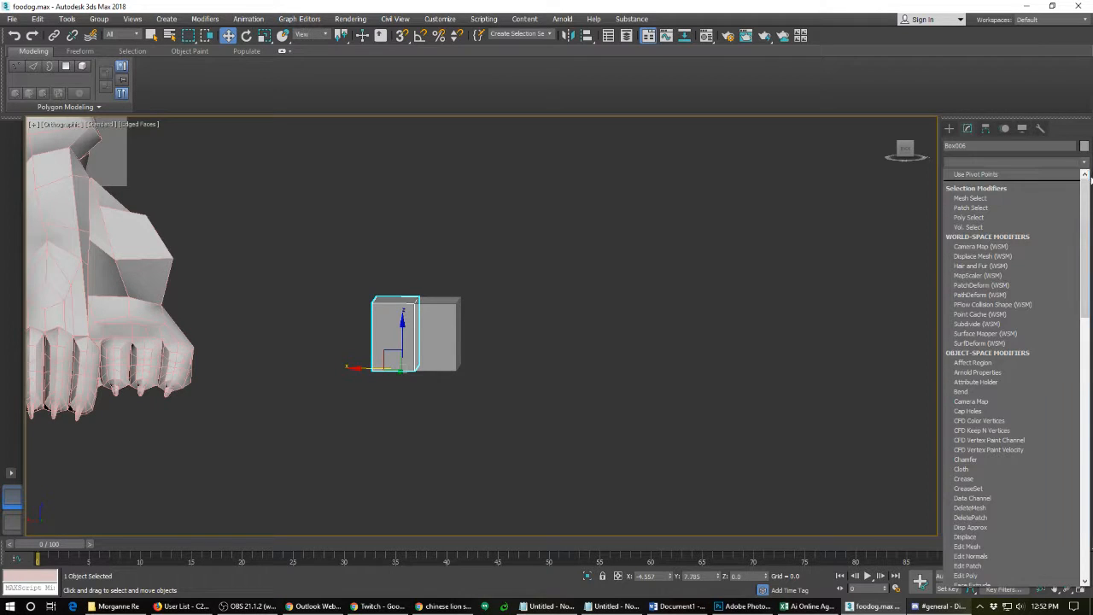
pyautogui.moveTo(1088, 199); pyautogui.dragTo(1072, 479)
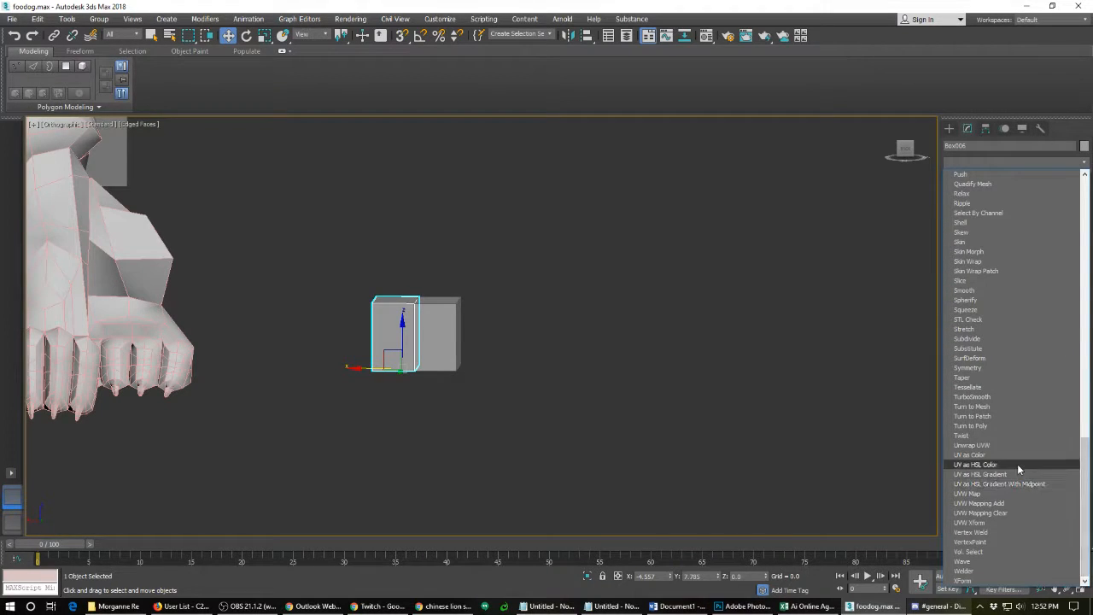
pyautogui.click(997, 396)
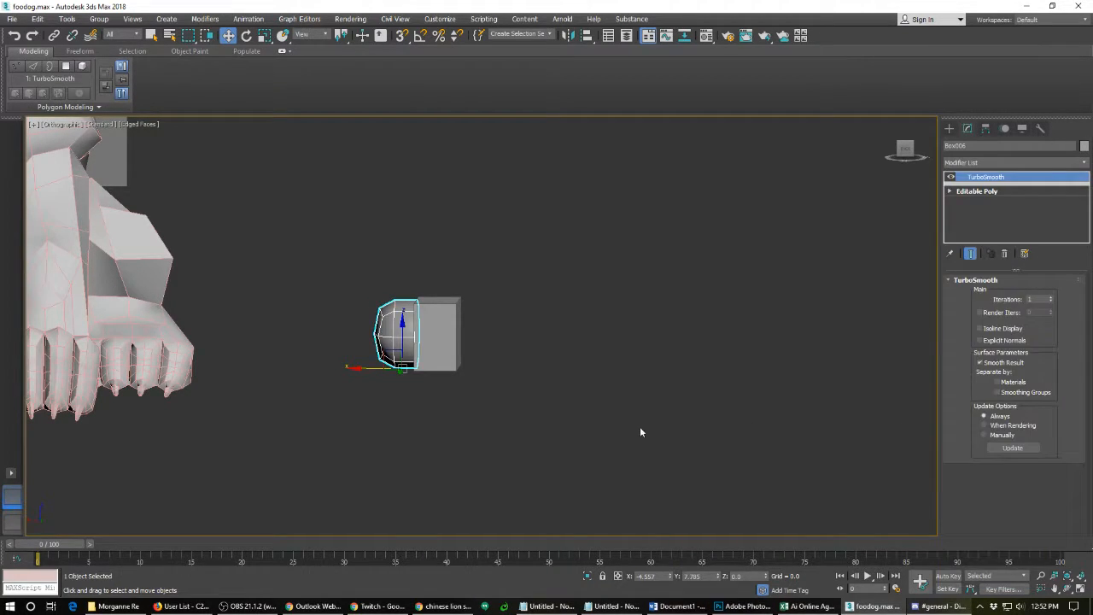
pyautogui.keyDown('alt'); pyautogui.moveTo(477, 365); pyautogui.dragTo(435, 380, button='middle'); pyautogui.keyUp('alt')
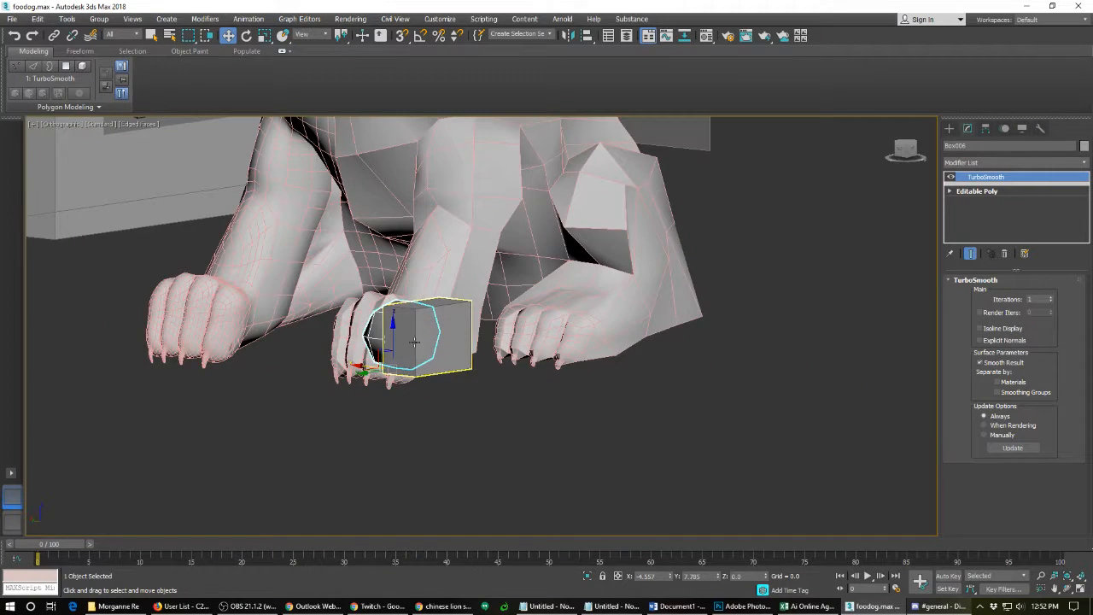
# - Move the front polygon of the original half slightly back along Y to about 7.95, and compare it with the smoothed half
pyautogui.hotkey('ctrl', 'z')
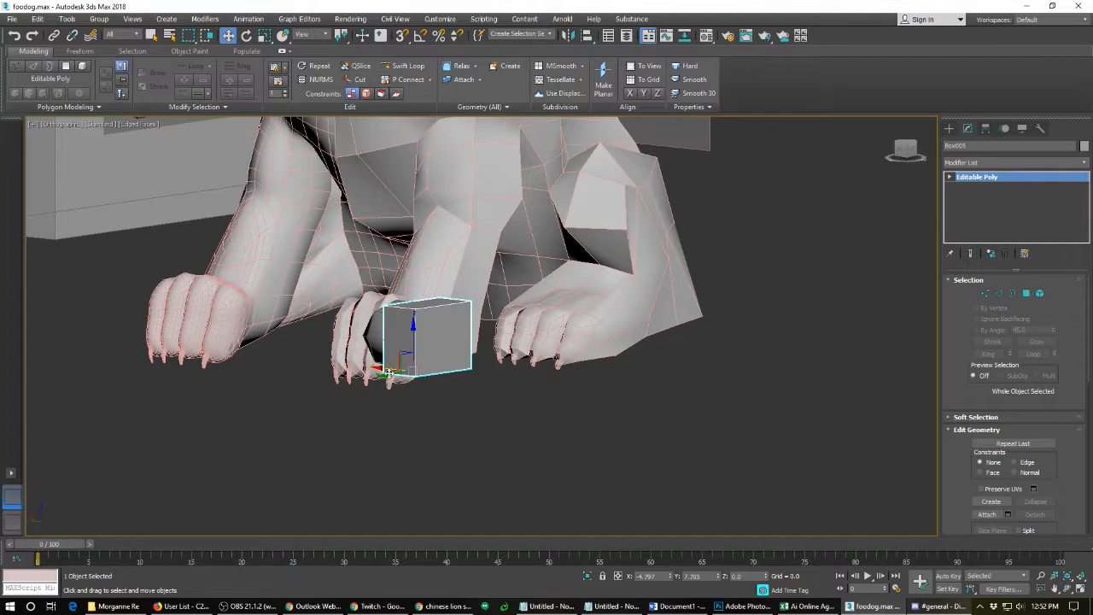
pyautogui.press('4')
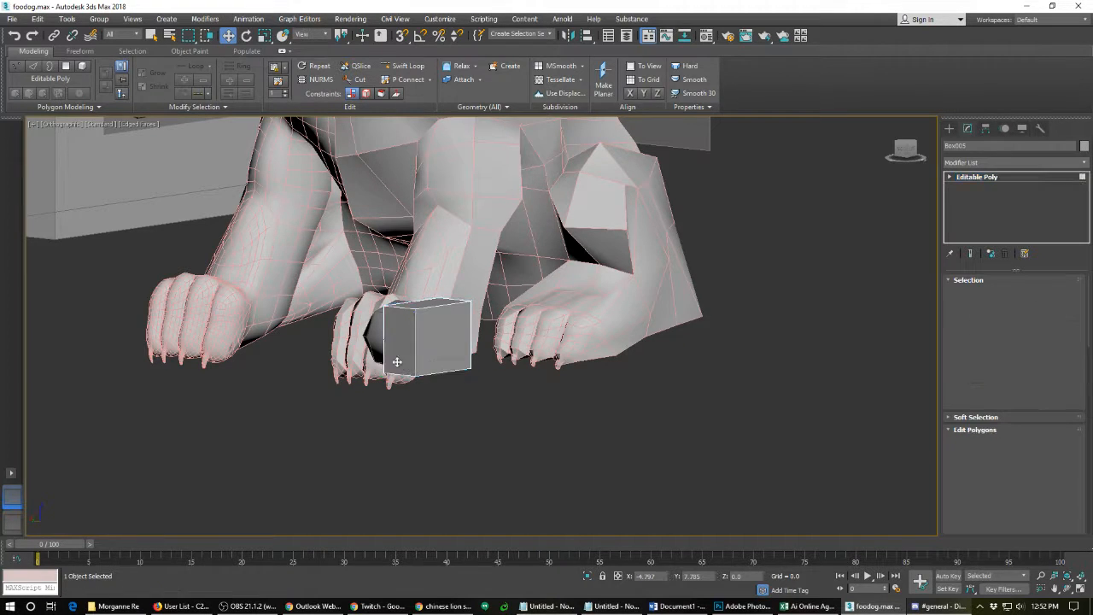
pyautogui.click(388, 342)
pyautogui.moveTo(377, 347); pyautogui.dragTo(364, 366)
pyautogui.moveTo(370, 398)
pyautogui.keyDown('alt'); pyautogui.mouseDown(button='middle')
pyautogui.moveTo(452, 411)
pyautogui.moveTo(520, 377)
pyautogui.moveTo(511, 392)
pyautogui.moveTo(461, 404)
pyautogui.moveTo(358, 406)
pyautogui.mouseUp(button='middle'); pyautogui.keyUp('alt')
pyautogui.scroll(2, 390, 370)
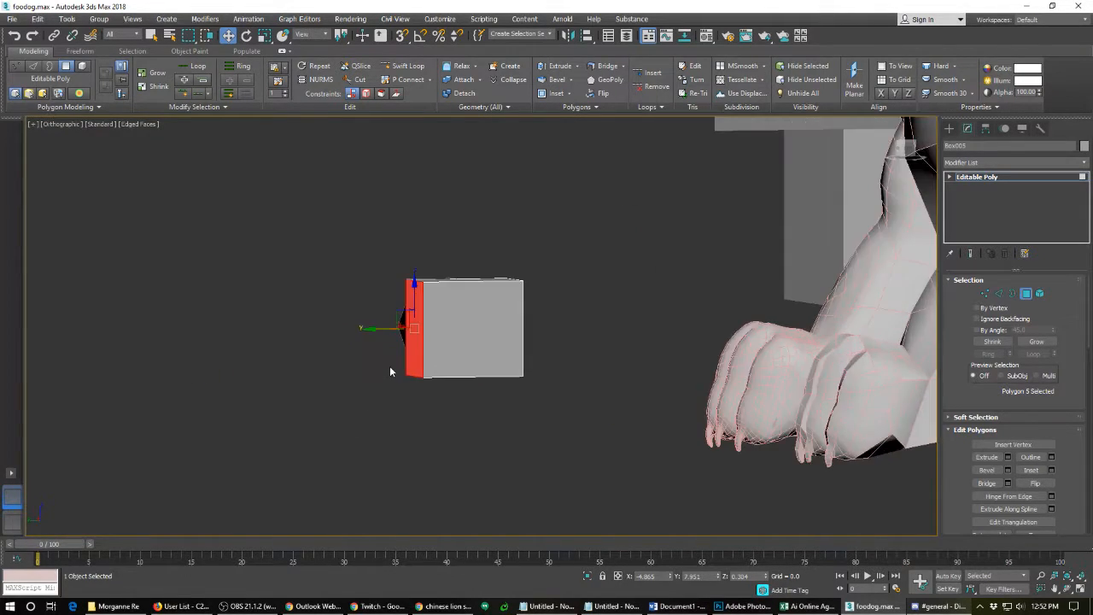
pyautogui.keyDown('alt'); pyautogui.moveTo(435, 332); pyautogui.dragTo(478, 333, button='middle'); pyautogui.keyUp('alt')
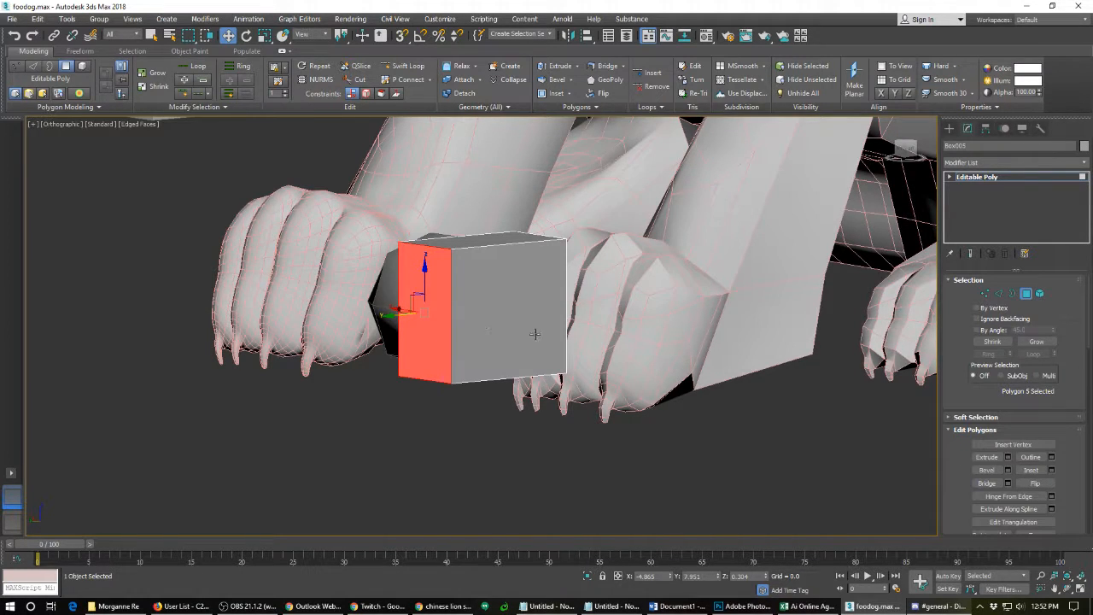
# - Select all polygons of the original box half and tessellate them once
pyautogui.click(534, 429)
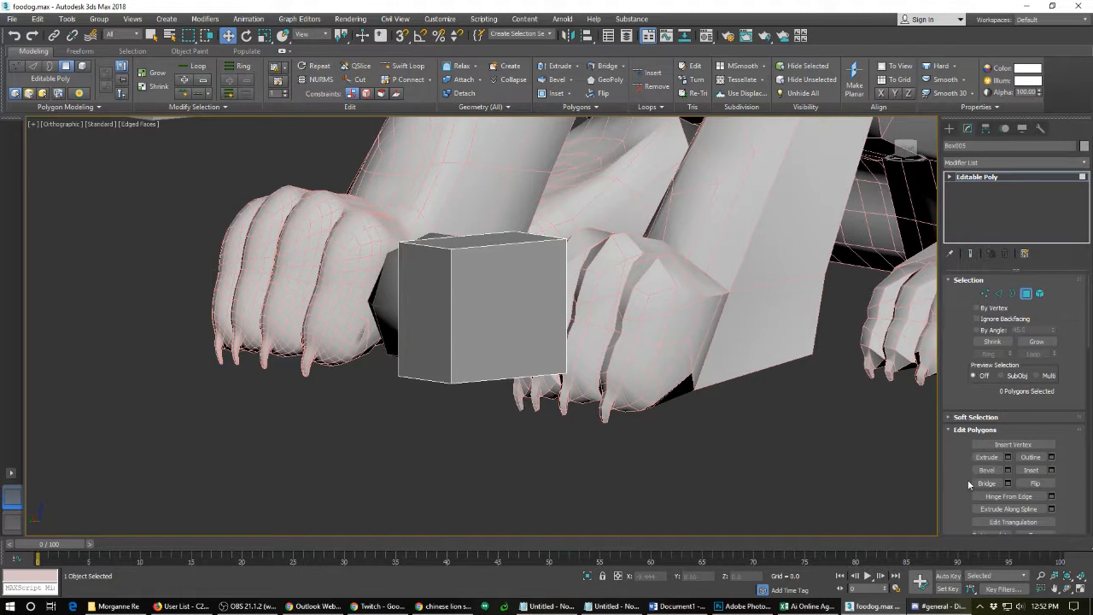
pyautogui.scroll(-5, 954, 493)
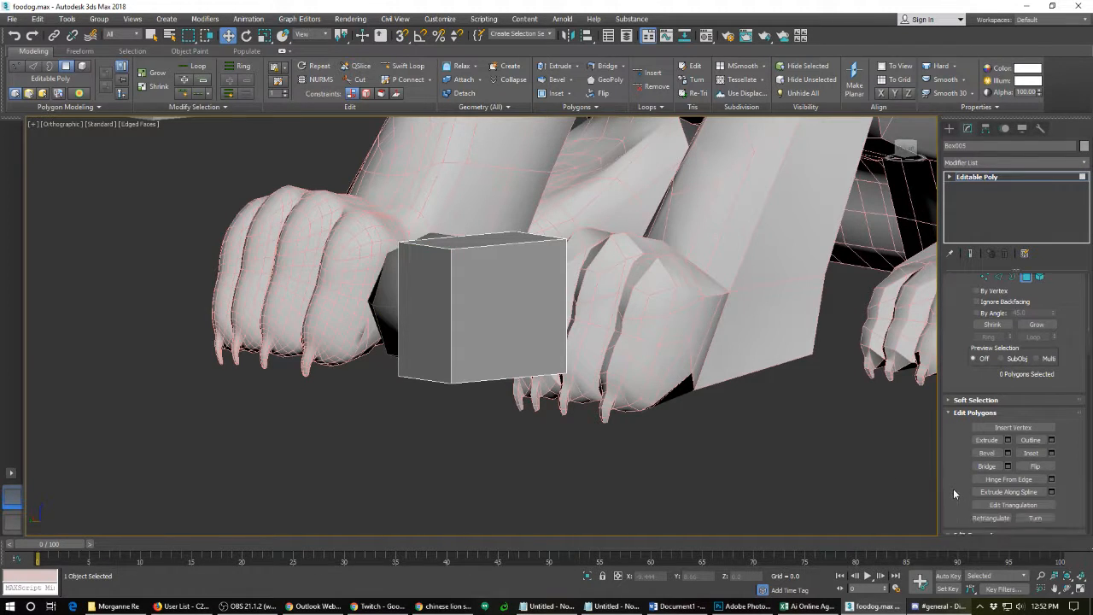
pyautogui.scroll(-4, 947, 483)
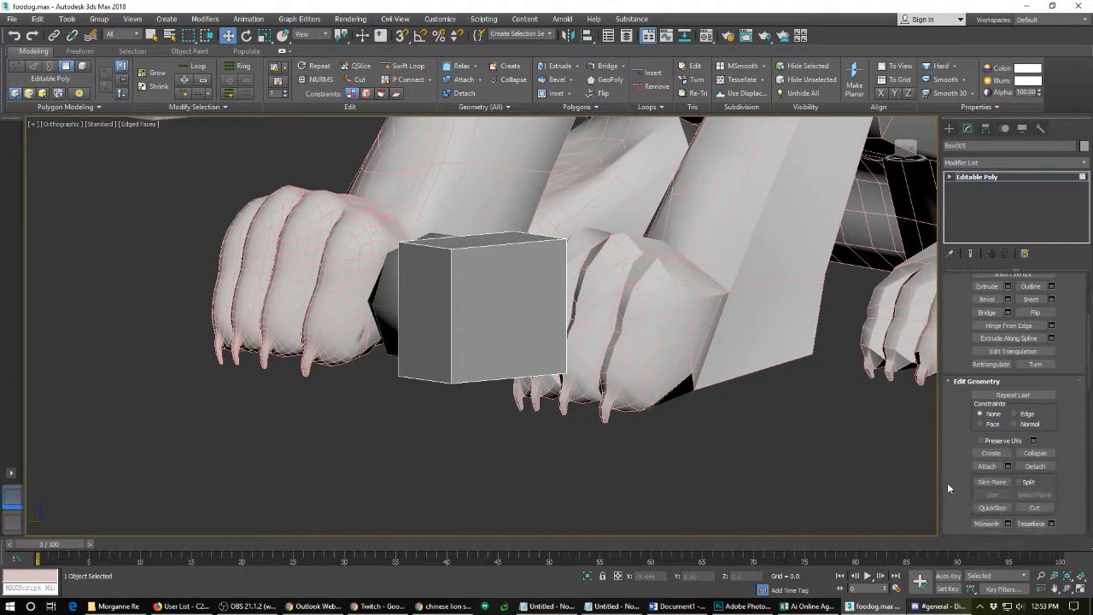
pyautogui.scroll(-4, 947, 482)
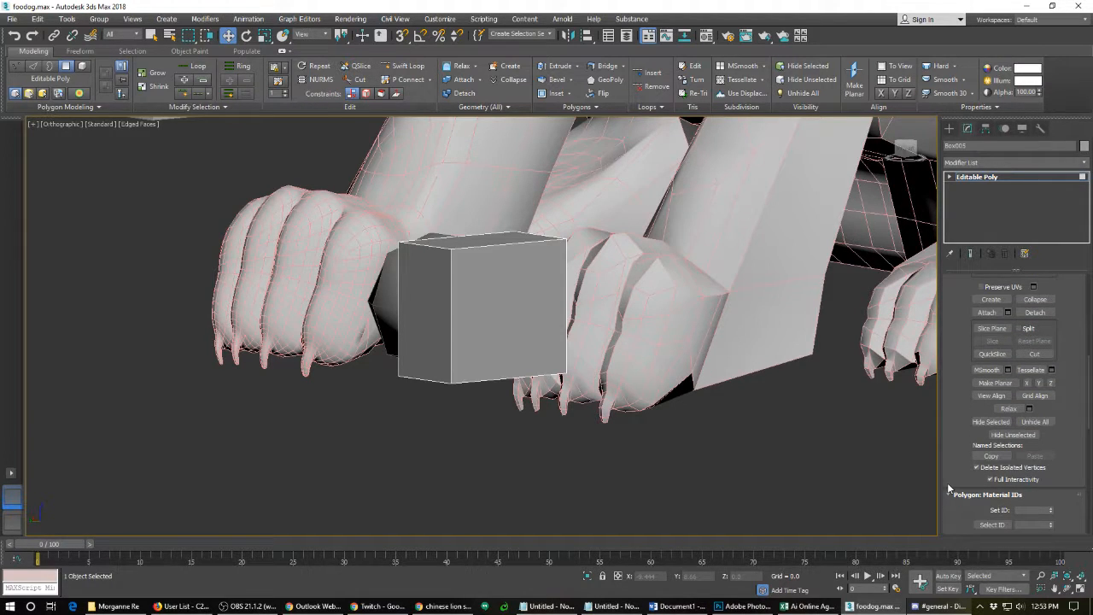
pyautogui.click(1029, 371)
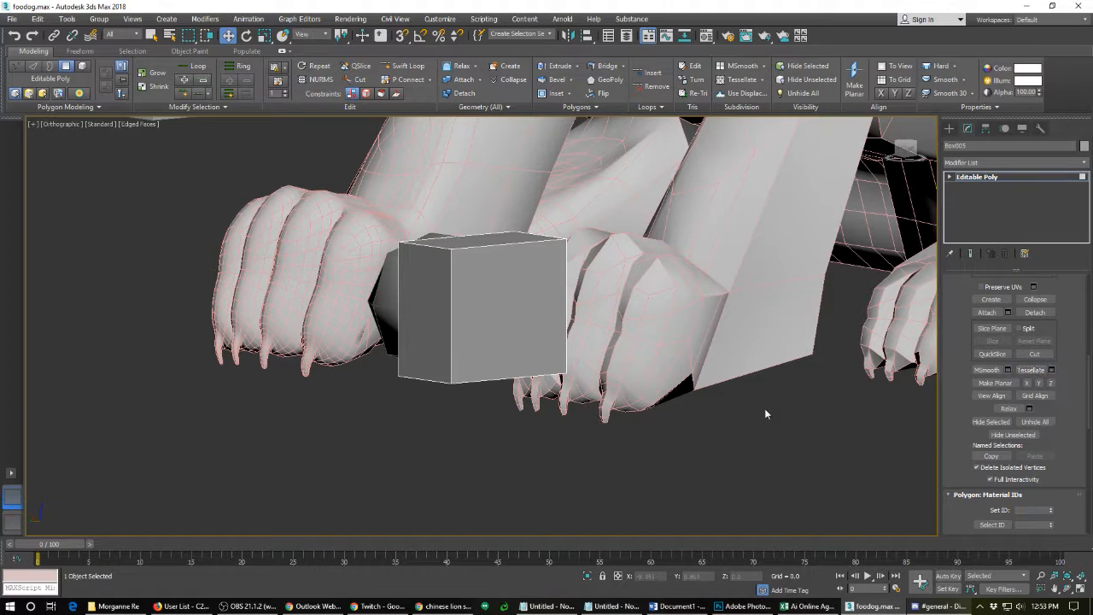
pyautogui.click(531, 350)
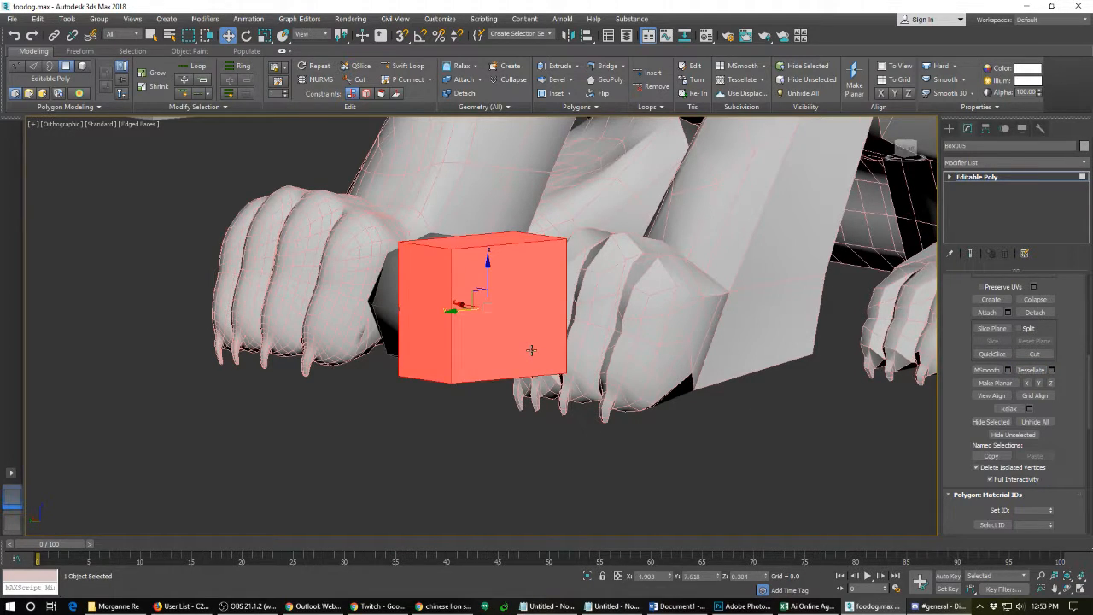
pyautogui.click(1030, 370)
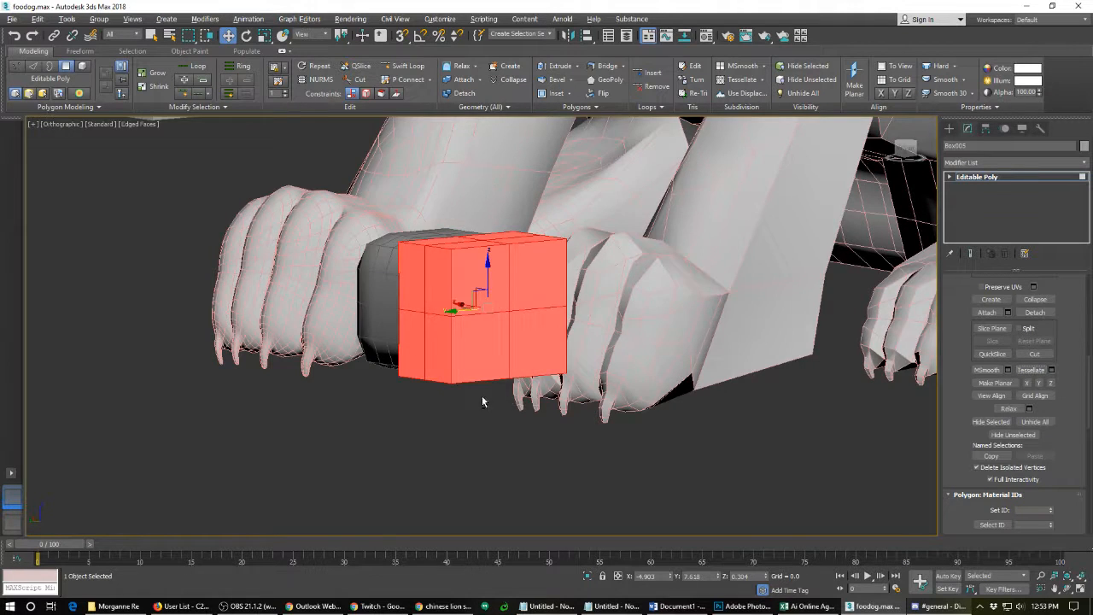
# - Isolate the box halves from the foo dog
pyautogui.hotkey('alt', 'q')
pyautogui.moveTo(552, 408)
pyautogui.keyDown('alt'); pyautogui.mouseDown(button='middle')
pyautogui.moveTo(576, 386)
pyautogui.moveTo(539, 395)
pyautogui.mouseUp(button='middle'); pyautogui.keyUp('alt')
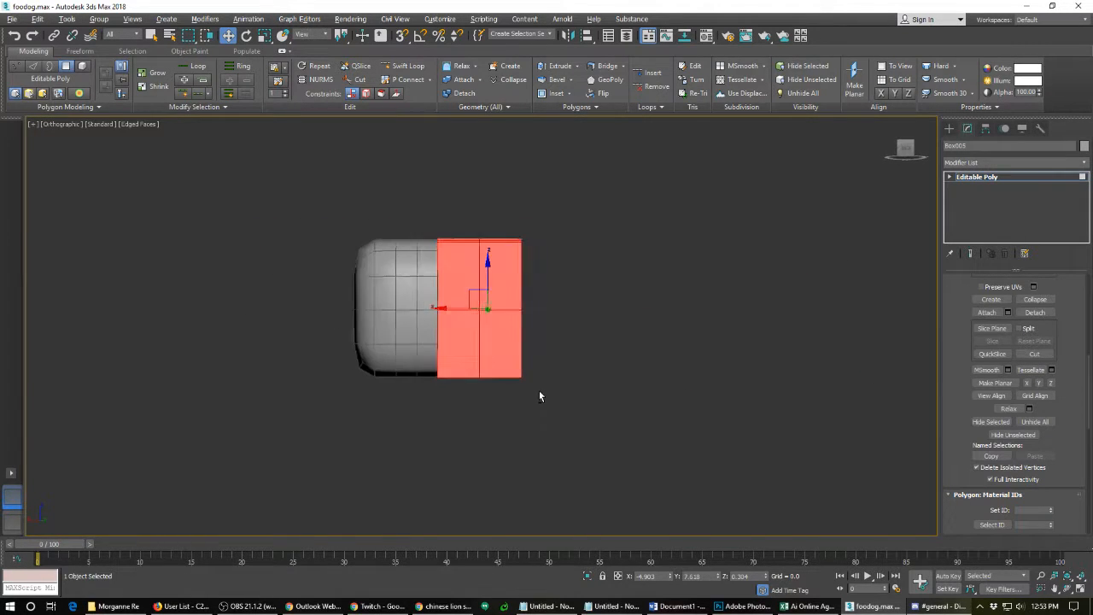
pyautogui.scroll(2, 537, 390)
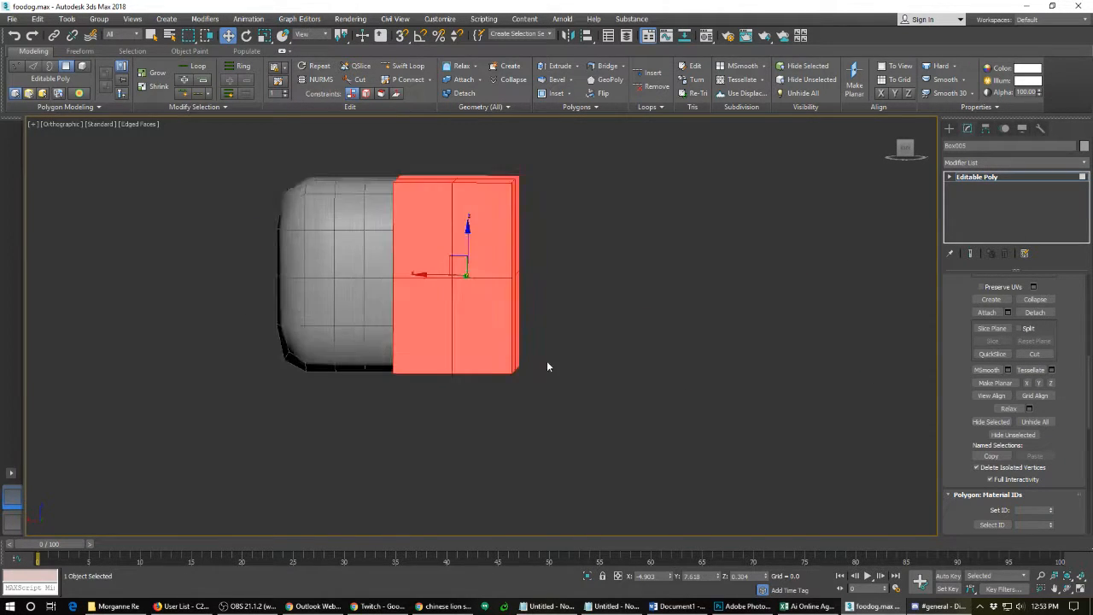
pyautogui.press('1')
pyautogui.click(513, 281)
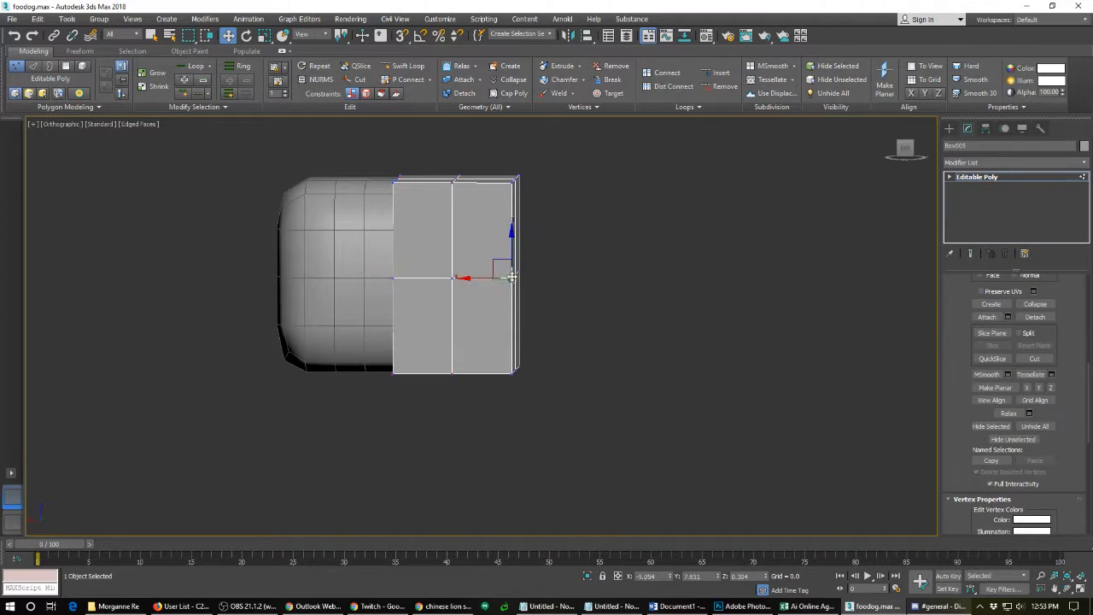
pyautogui.keyDown('alt'); pyautogui.moveTo(513, 281); pyautogui.dragTo(417, 381, button='middle'); pyautogui.keyUp('alt')
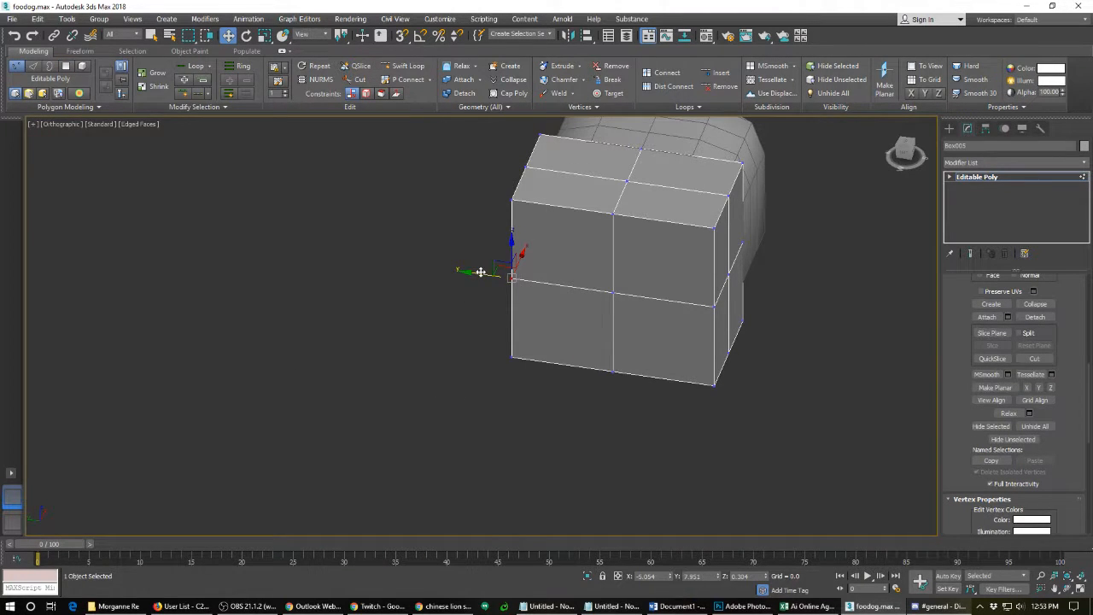
pyautogui.moveTo(480, 272); pyautogui.dragTo(500, 272)
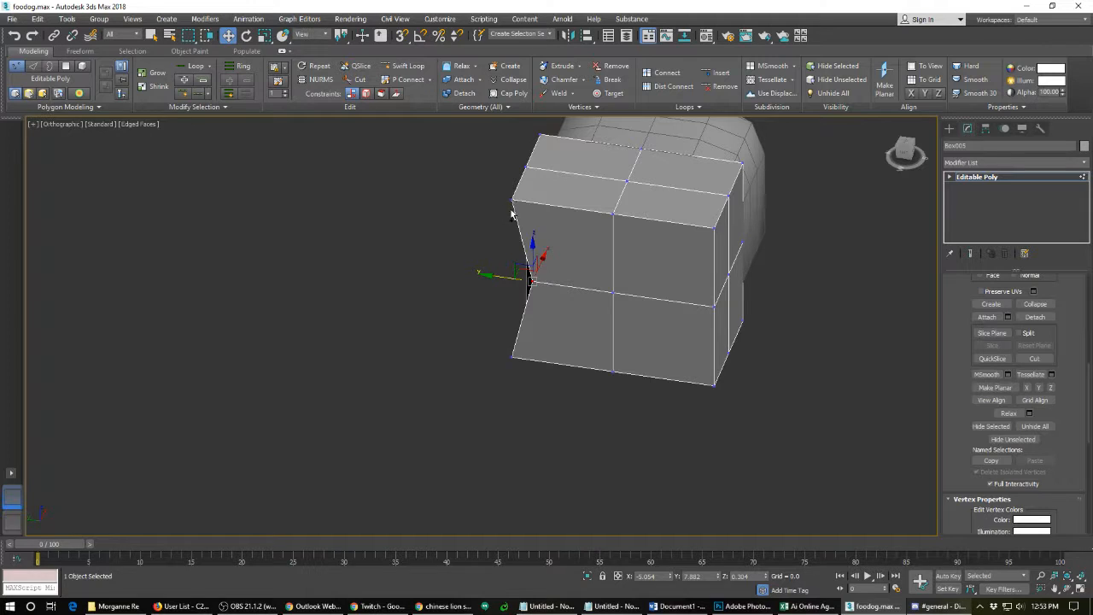
pyautogui.hotkey('ctrl', 'z')
# - Move the front and back vertical corner edges on the half's outer side inward along Y, narrowing that side
pyautogui.press('2')
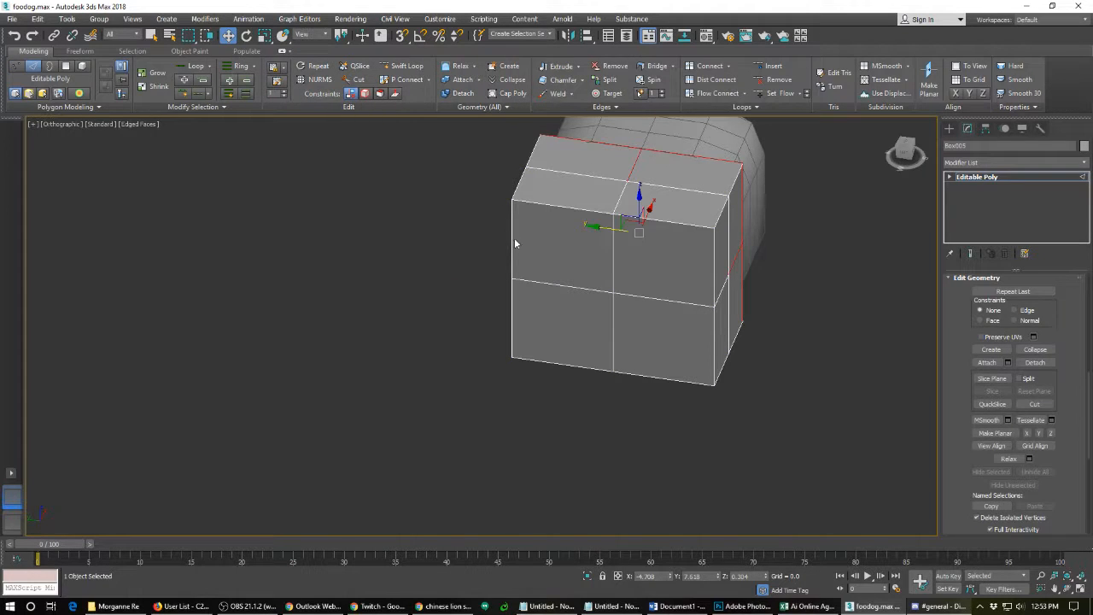
pyautogui.click(513, 242)
pyautogui.click(511, 304)
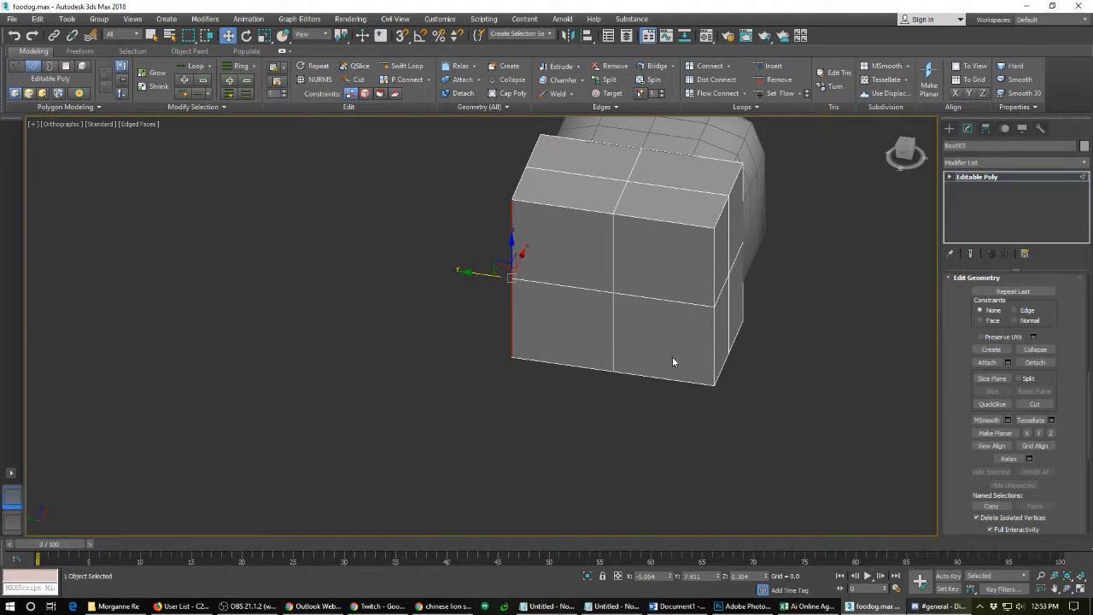
pyautogui.moveTo(491, 274); pyautogui.dragTo(525, 277)
pyautogui.click(715, 338)
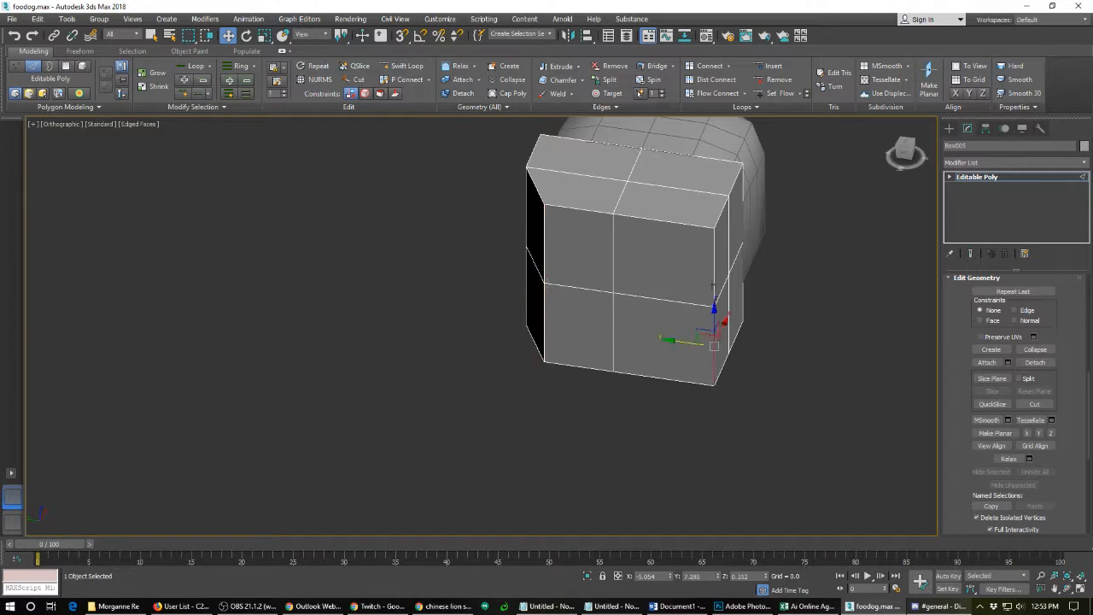
pyautogui.keyDown('ctrl'); pyautogui.click(714, 271); pyautogui.keyUp('ctrl')
pyautogui.moveTo(681, 303); pyautogui.dragTo(643, 296)
pyautogui.keyDown('alt'); pyautogui.moveTo(626, 309); pyautogui.dragTo(546, 301, button='middle'); pyautogui.keyUp('alt')
# - Move the outer side's upper and lower vertex rows inward to X about -5.004, at Z about 0.491 and 0.069
pyautogui.press('1')
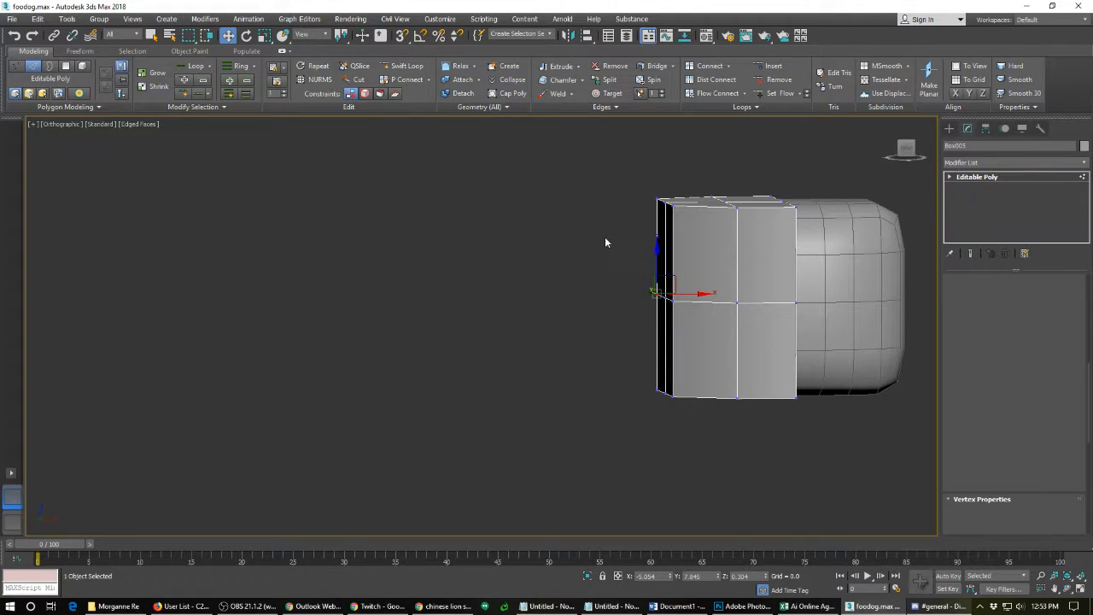
pyautogui.moveTo(622, 180); pyautogui.dragTo(659, 221)
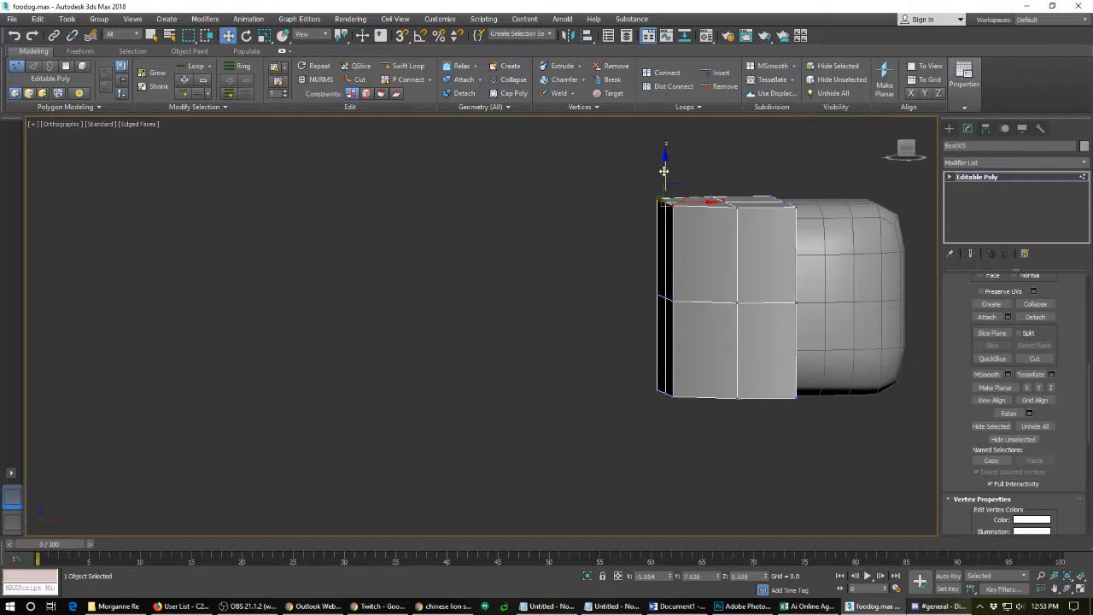
pyautogui.moveTo(661, 174); pyautogui.dragTo(702, 244)
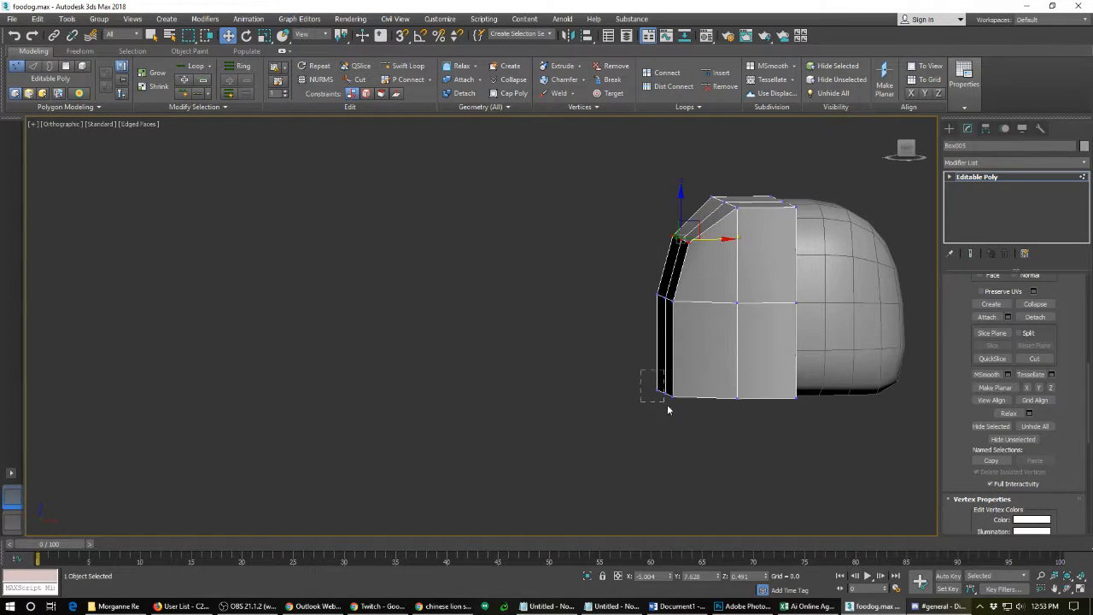
pyautogui.moveTo(669, 410); pyautogui.dragTo(700, 358)
pyautogui.keyDown('alt'); pyautogui.moveTo(616, 345); pyautogui.dragTo(710, 335, button='middle'); pyautogui.keyUp('alt')
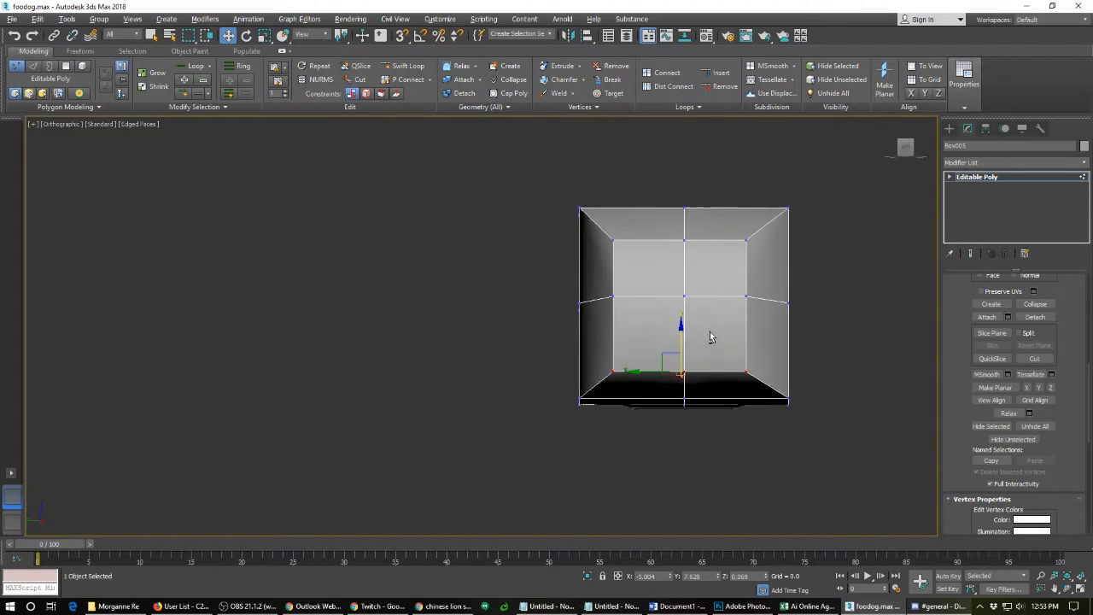
# - In the side view, pull the vertices at all four corners inward to round the half's outline
pyautogui.moveTo(842, 456); pyautogui.dragTo(767, 377)
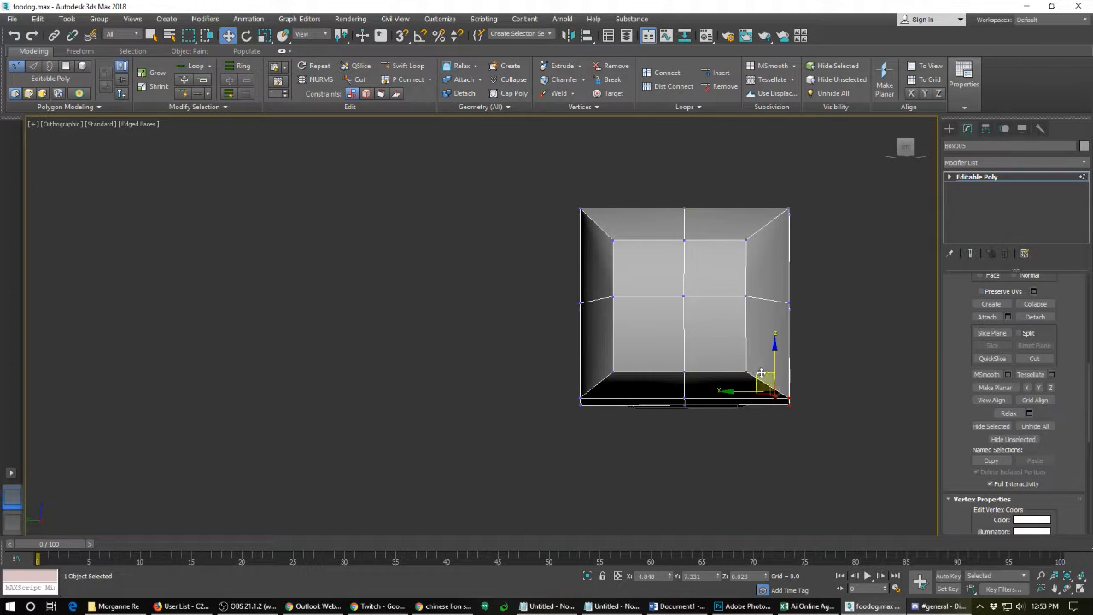
pyautogui.moveTo(763, 377); pyautogui.dragTo(741, 344)
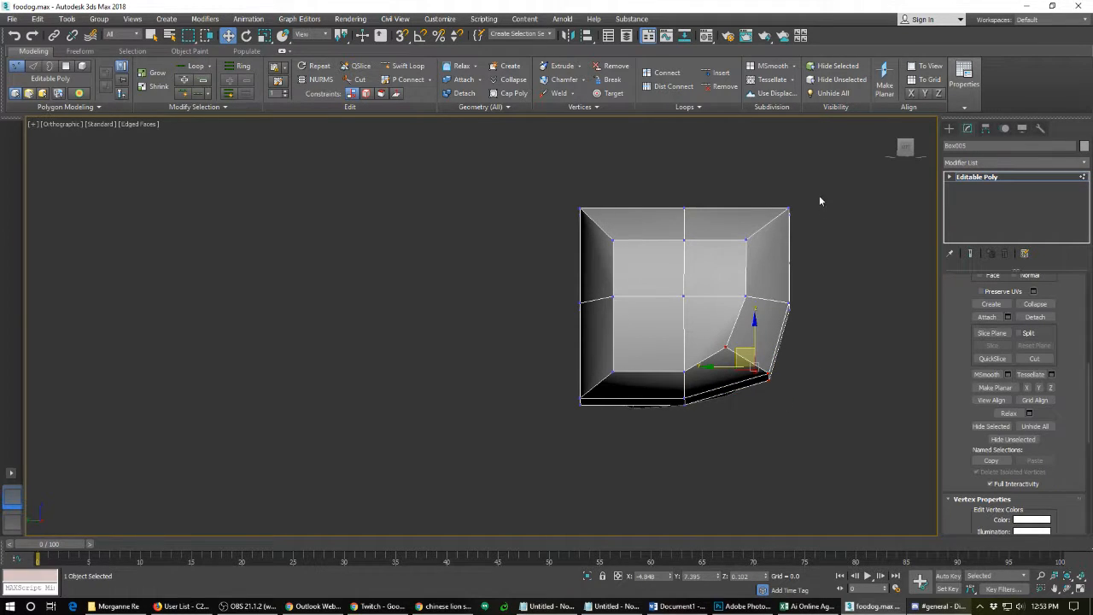
pyautogui.moveTo(820, 200); pyautogui.dragTo(727, 255)
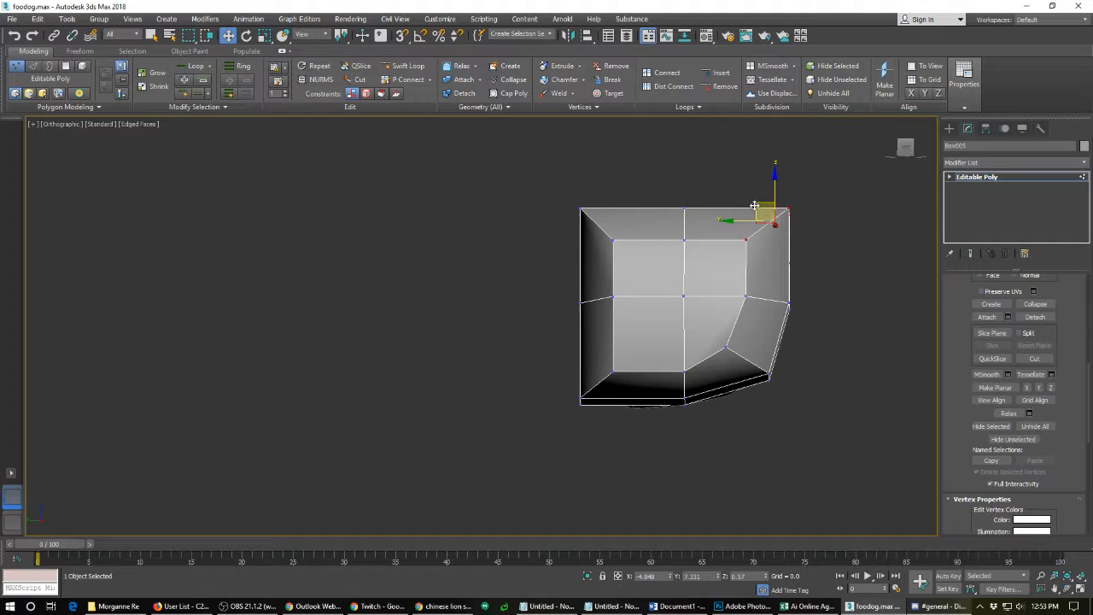
pyautogui.moveTo(754, 205); pyautogui.dragTo(601, 229)
pyautogui.moveTo(641, 260); pyautogui.dragTo(616, 250)
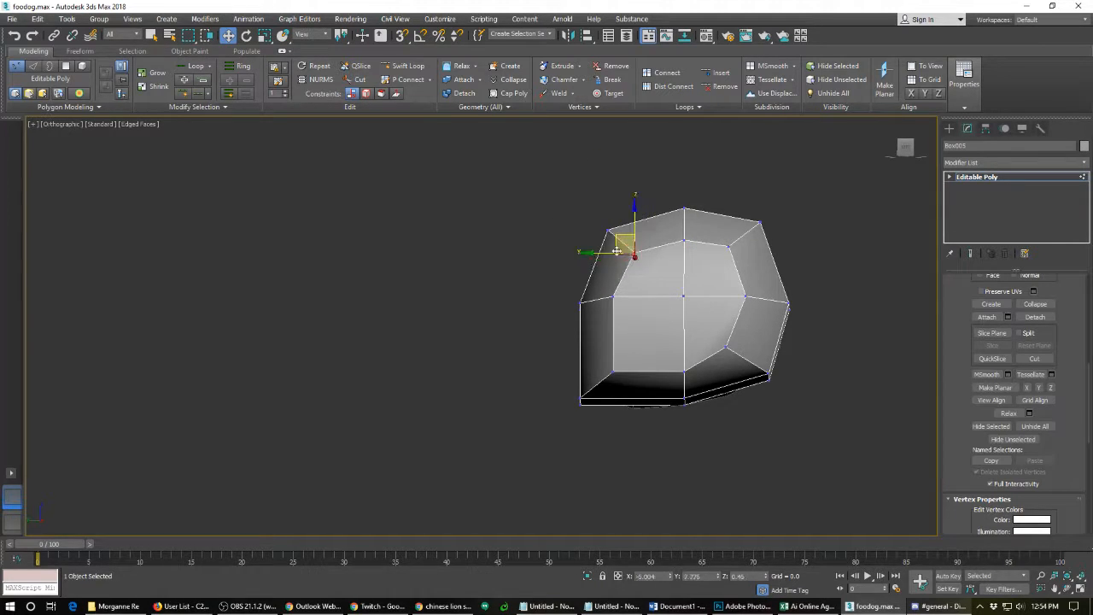
pyautogui.moveTo(551, 364); pyautogui.dragTo(638, 440)
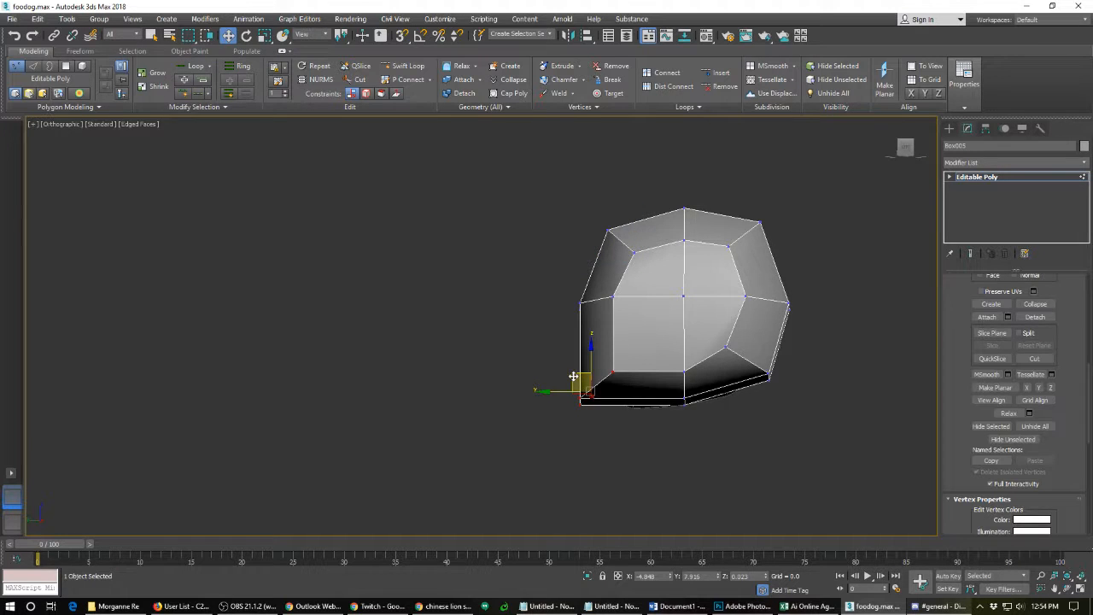
pyautogui.moveTo(573, 376); pyautogui.dragTo(592, 358)
# - Select all vertices except those on the seam and move them toward the seam along X to about -4.919
pyautogui.keyDown('alt'); pyautogui.moveTo(559, 347); pyautogui.dragTo(619, 331, button='middle'); pyautogui.keyUp('alt')
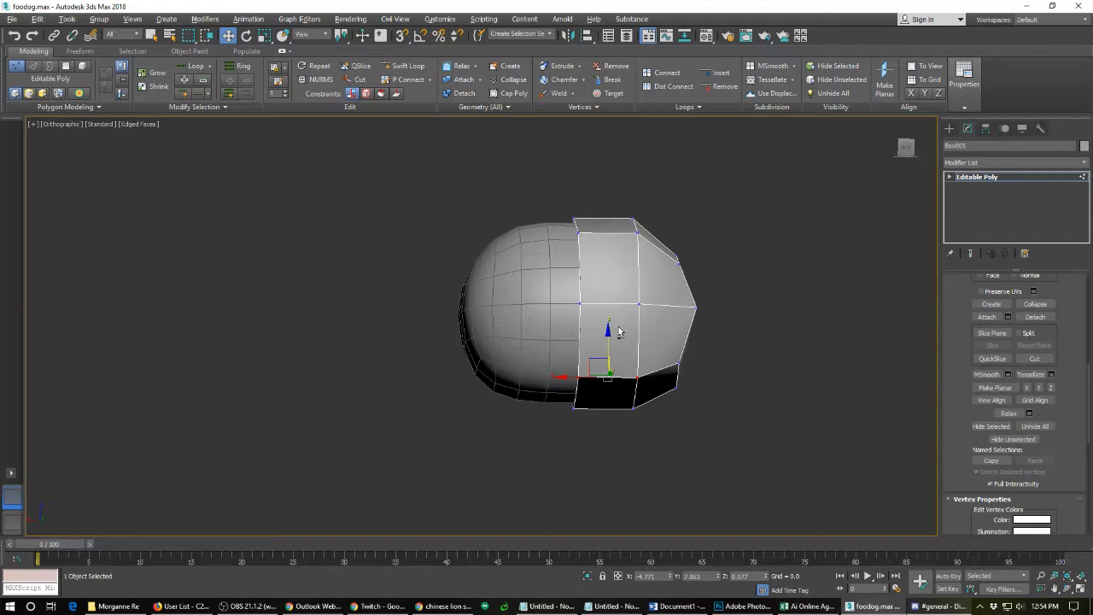
pyautogui.scroll(-2, 619, 332)
pyautogui.moveTo(697, 410); pyautogui.dragTo(622, 227)
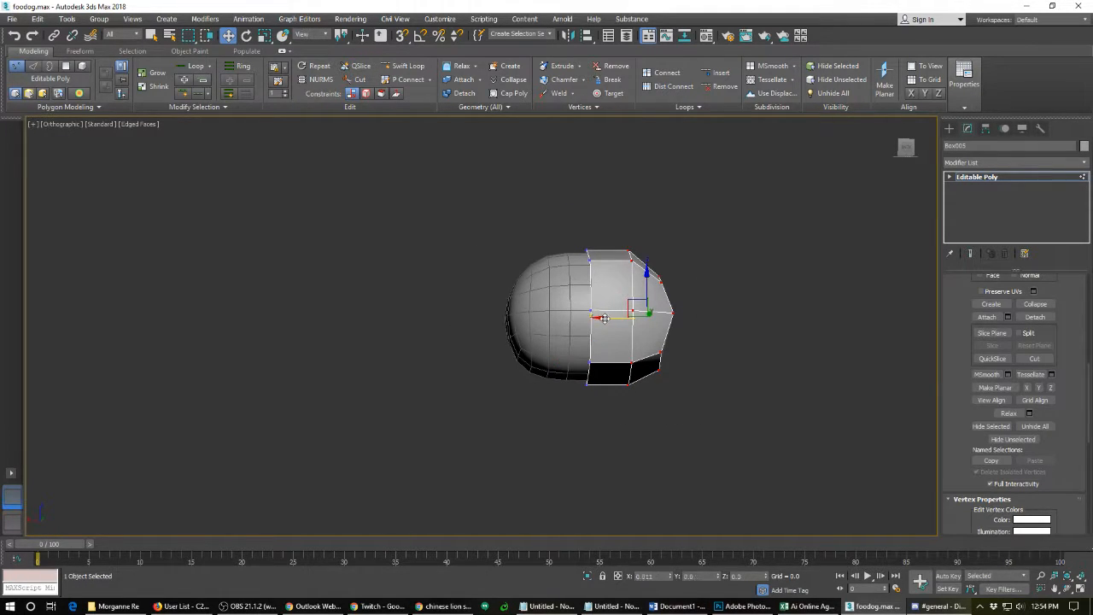
pyautogui.moveTo(607, 318); pyautogui.dragTo(602, 319)
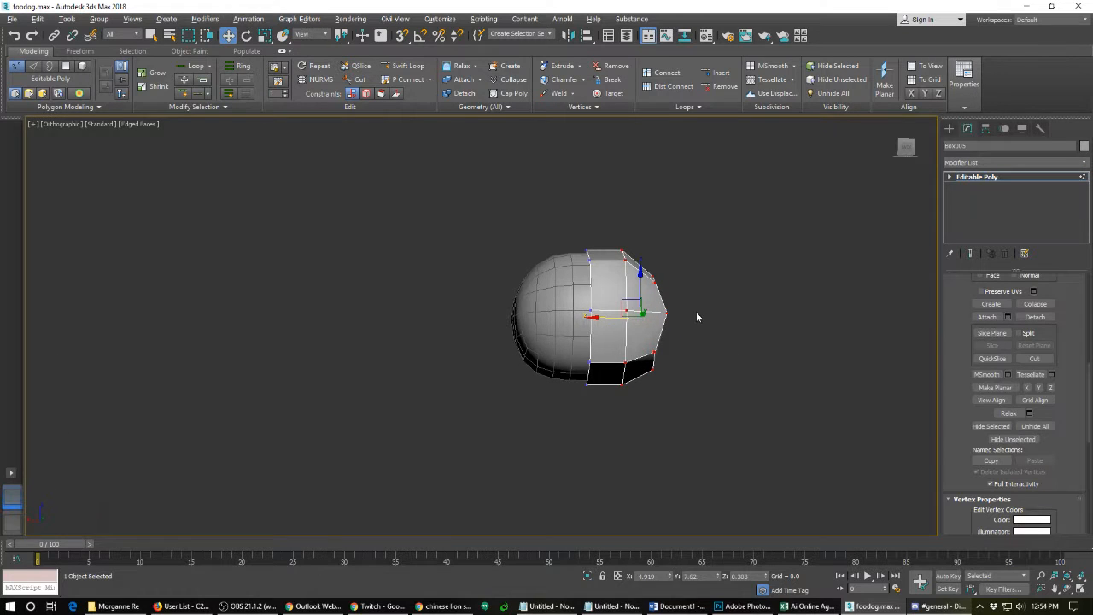
pyautogui.hotkey('alt', 'q')
pyautogui.hotkey('alt', 'q')
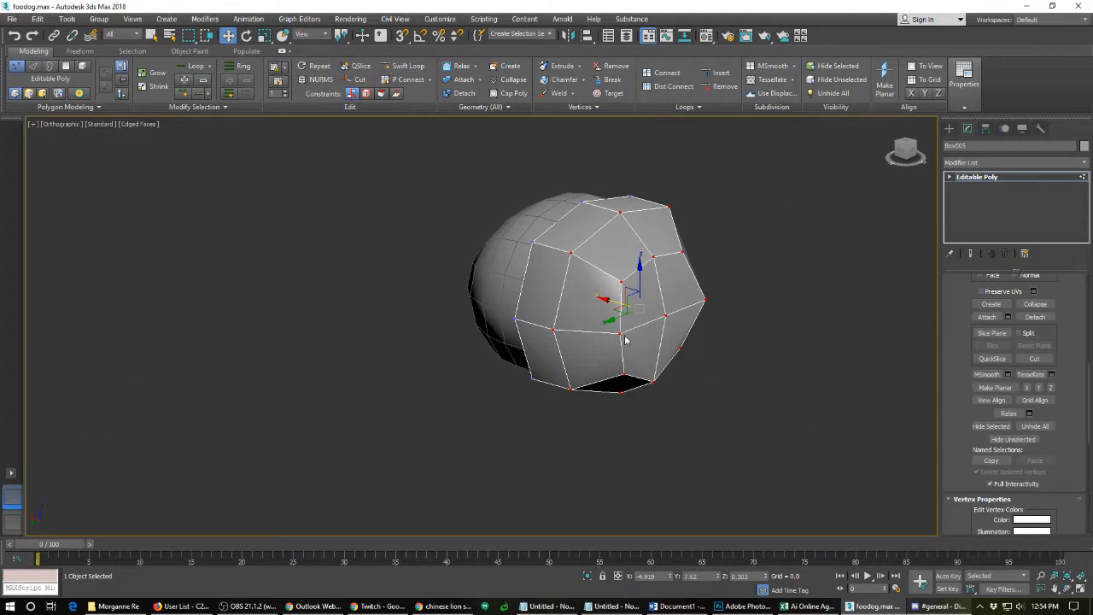
# - Select the ring of edges around the outer cap and move it toward the seam along X to about -4.931
pyautogui.click(621, 335)
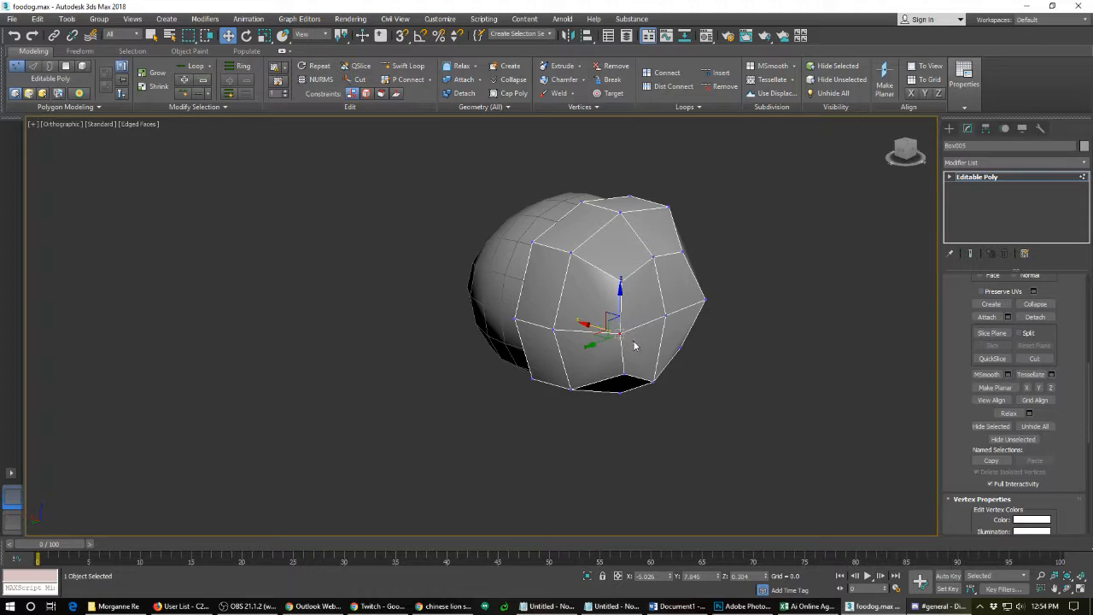
pyautogui.press('2')
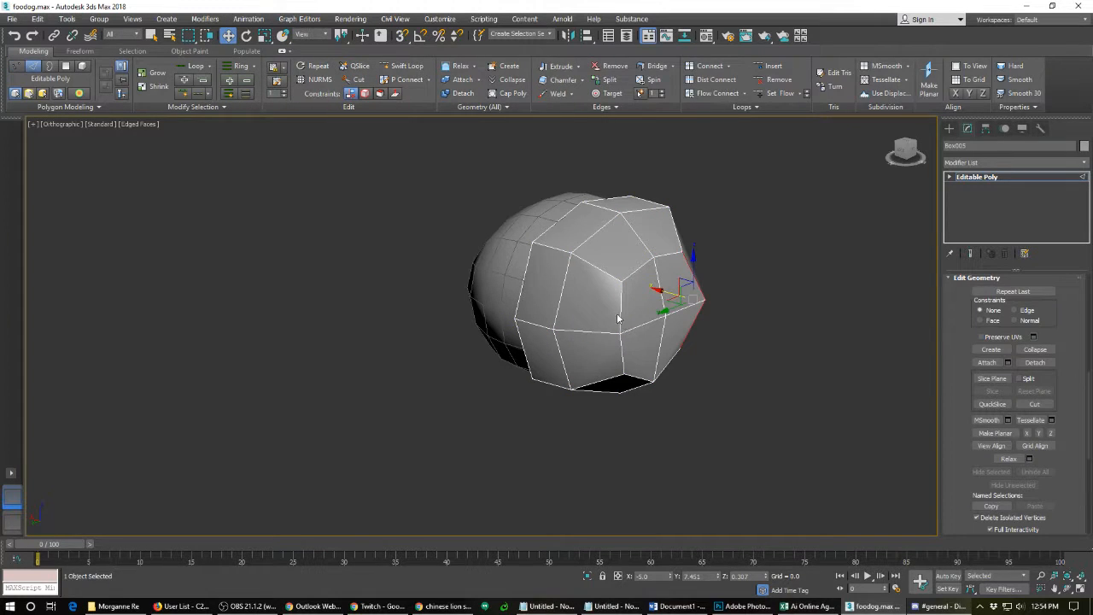
pyautogui.click(622, 314)
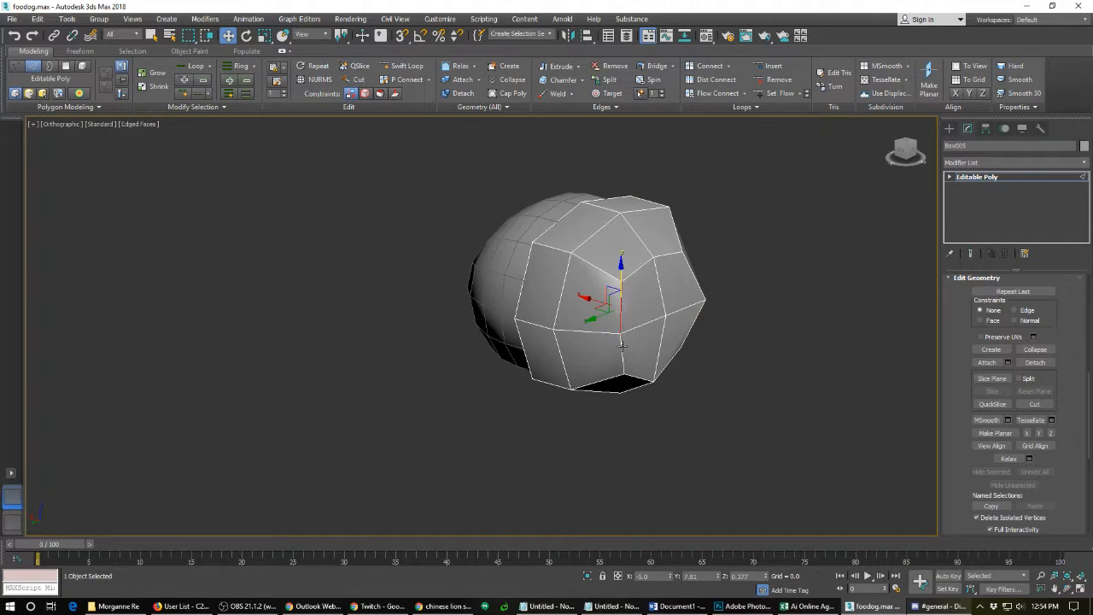
pyautogui.keyDown('ctrl'); pyautogui.doubleClick(637, 268); pyautogui.keyUp('ctrl')
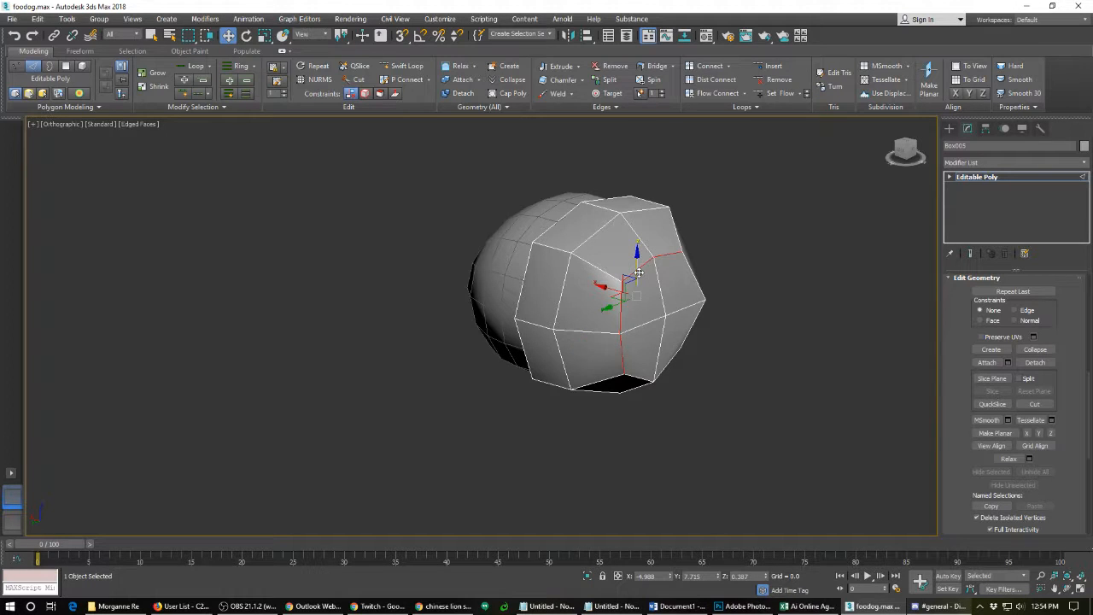
pyautogui.keyDown('ctrl'); pyautogui.doubleClick(692, 279); pyautogui.keyUp('ctrl')
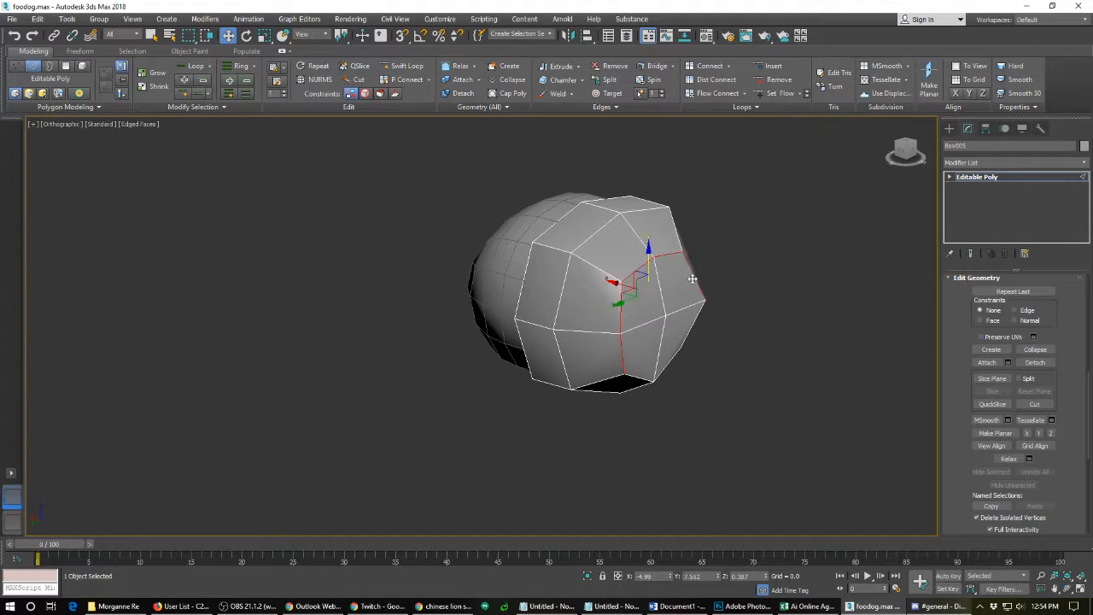
pyautogui.keyDown('ctrl'); pyautogui.doubleClick(671, 359); pyautogui.keyUp('ctrl')
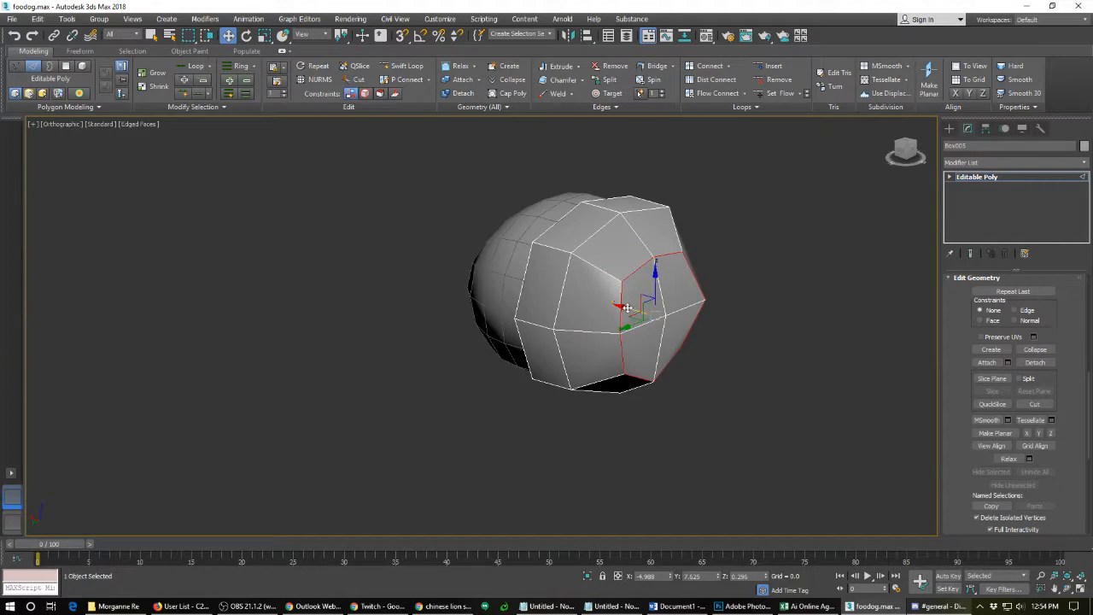
pyautogui.moveTo(626, 307); pyautogui.dragTo(613, 307)
pyautogui.keyDown('alt'); pyautogui.moveTo(581, 359); pyautogui.dragTo(631, 346, button='middle'); pyautogui.keyUp('alt')
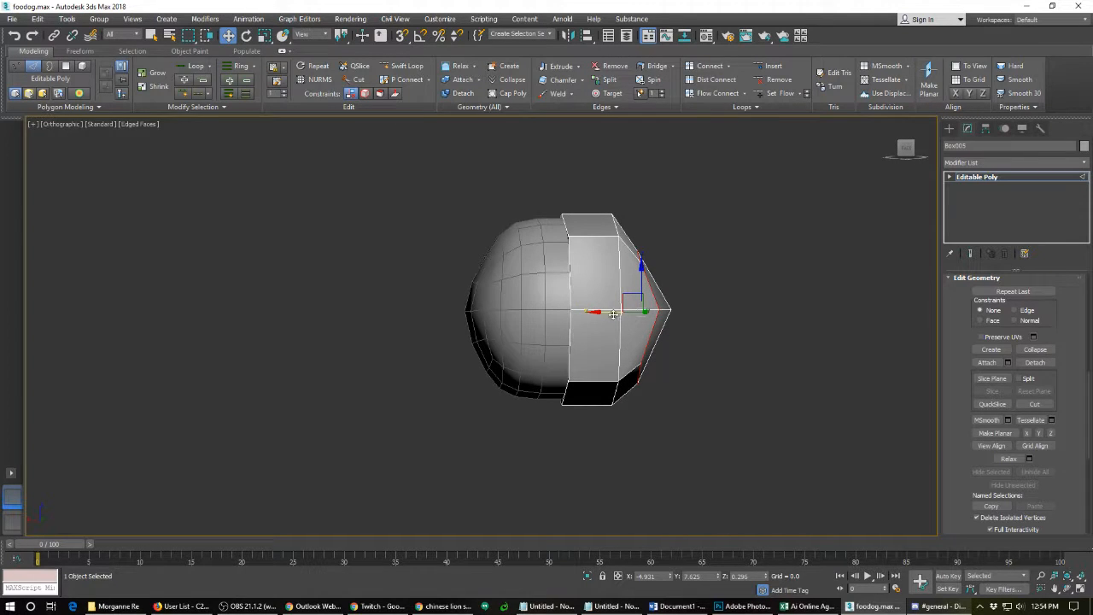
# - Select the horizontal edge loop around the middle of the box half and chamfer it into a narrow band
pyautogui.click(605, 310)
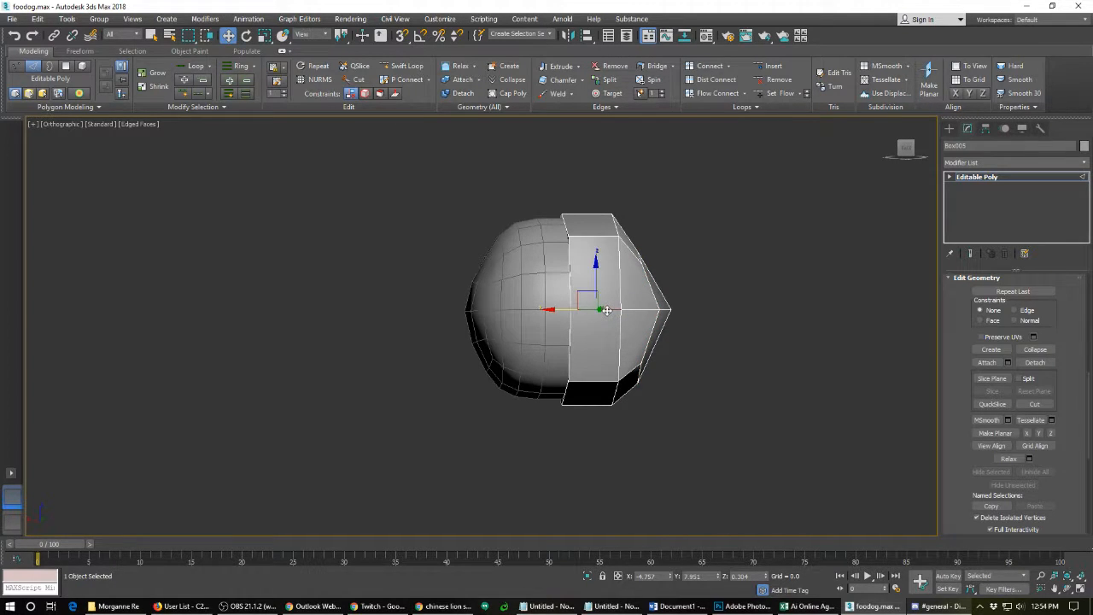
pyautogui.click(606, 310)
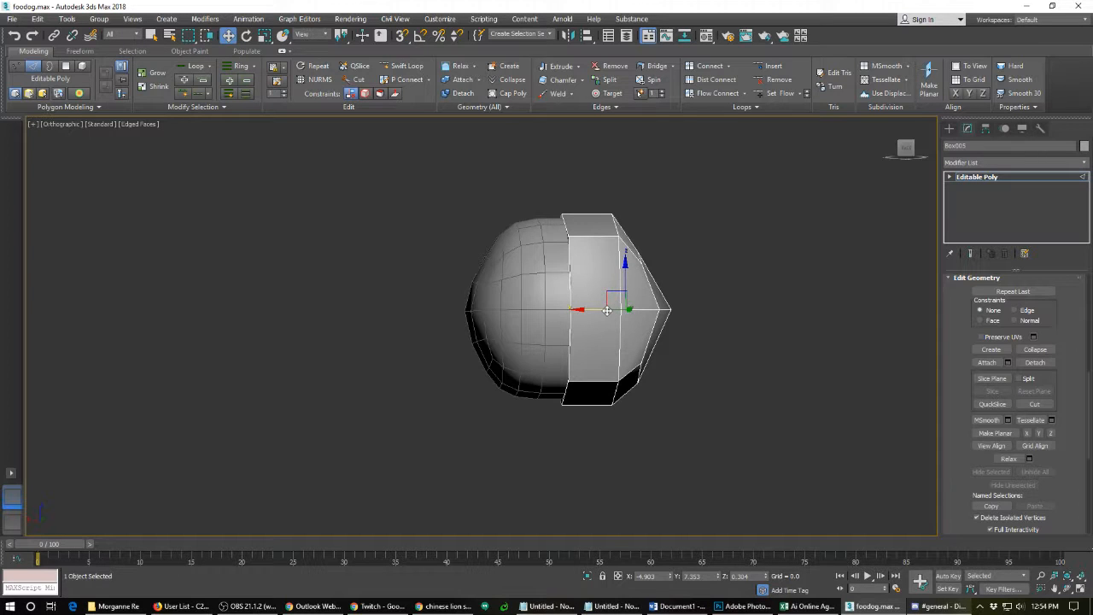
pyautogui.click(654, 309)
pyautogui.keyDown('alt'); pyautogui.moveTo(677, 348); pyautogui.dragTo(588, 357, button='middle'); pyautogui.keyUp('alt')
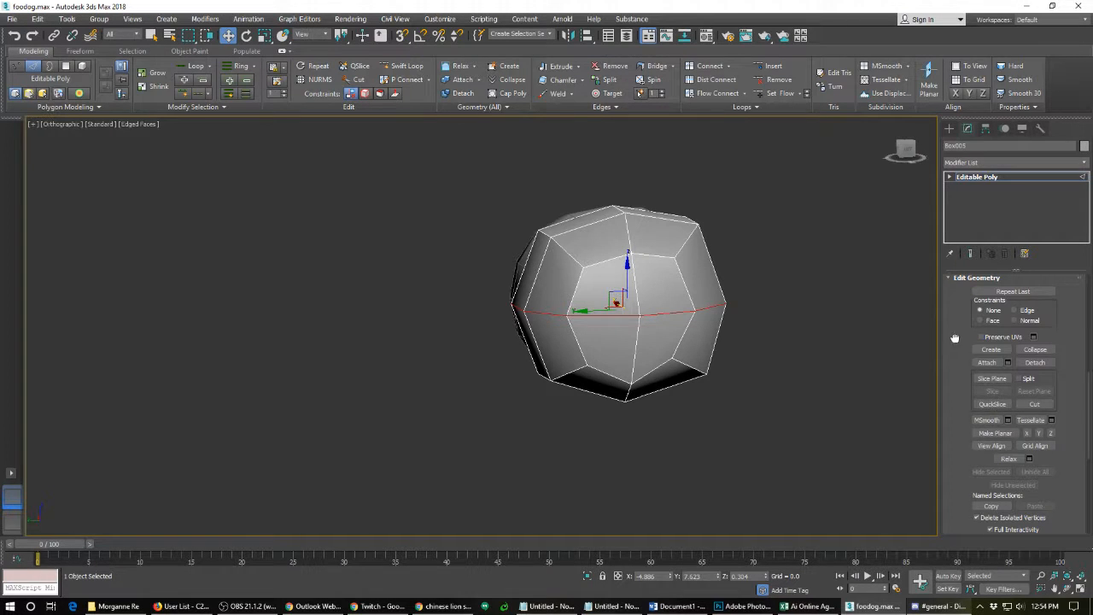
pyautogui.scroll(5, 954, 337)
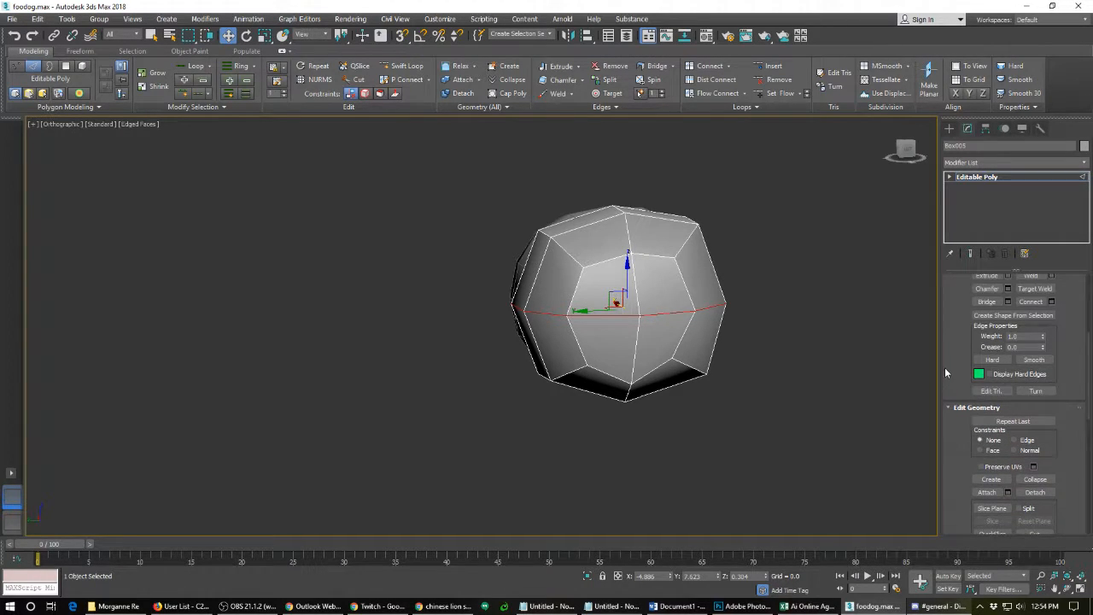
pyautogui.scroll(3, 957, 367)
pyautogui.click(986, 373)
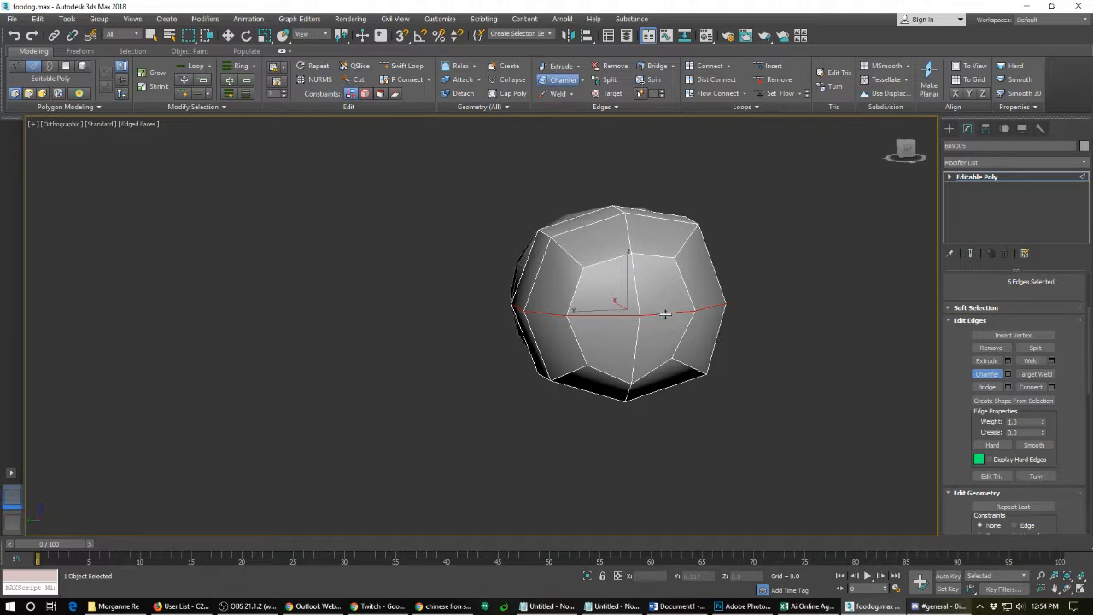
pyautogui.moveTo(664, 315); pyautogui.dragTo(665, 308)
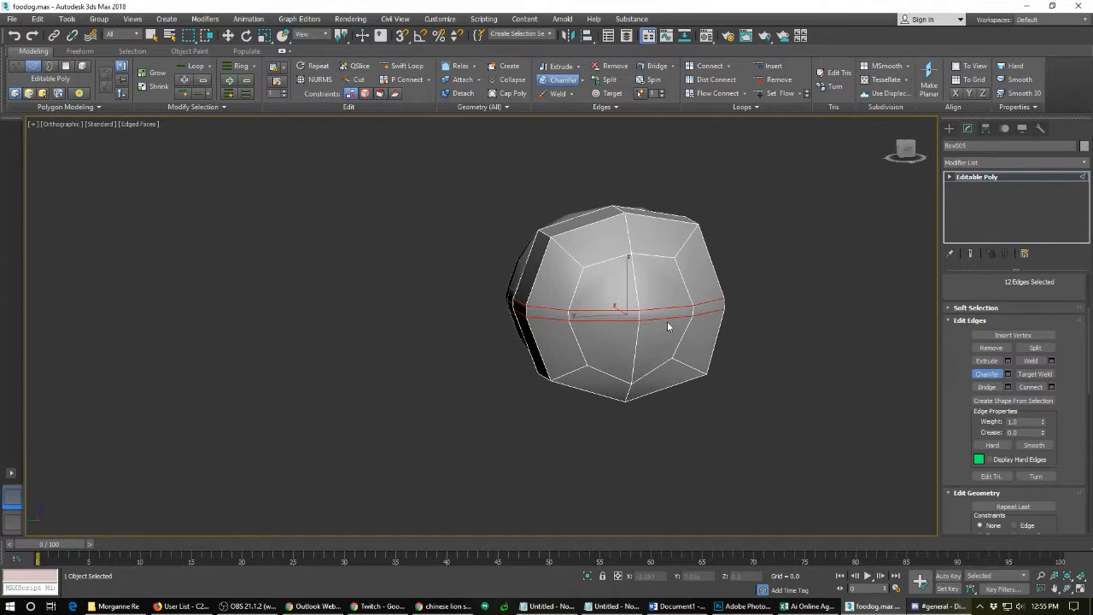
# - Select the narrow ring of polygons around the middle, extrude it outward into a rim, and adjust its size by scaling
pyautogui.press('4')
pyautogui.press('w')
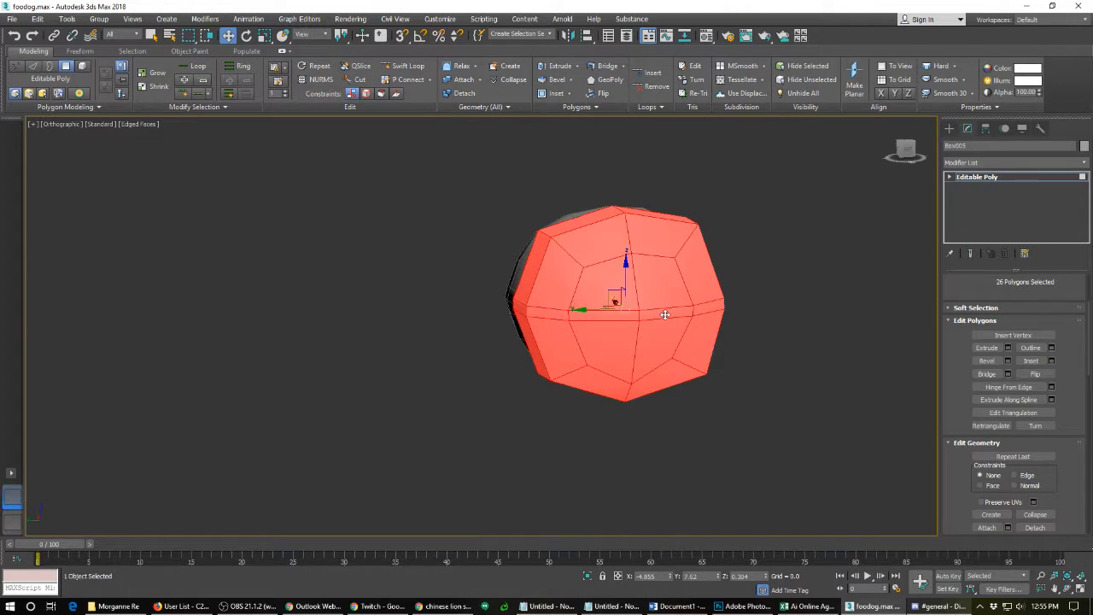
pyautogui.click(665, 315)
pyautogui.keyDown('ctrl'); pyautogui.click(709, 306); pyautogui.keyUp('ctrl')
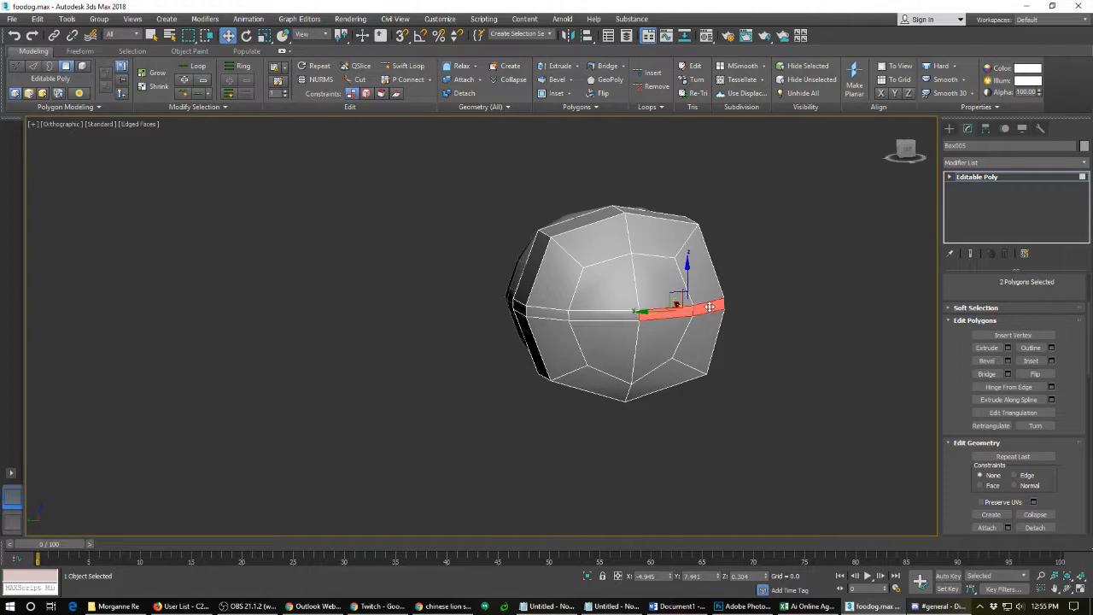
pyautogui.keyDown('ctrl'); pyautogui.click(622, 316); pyautogui.keyUp('ctrl')
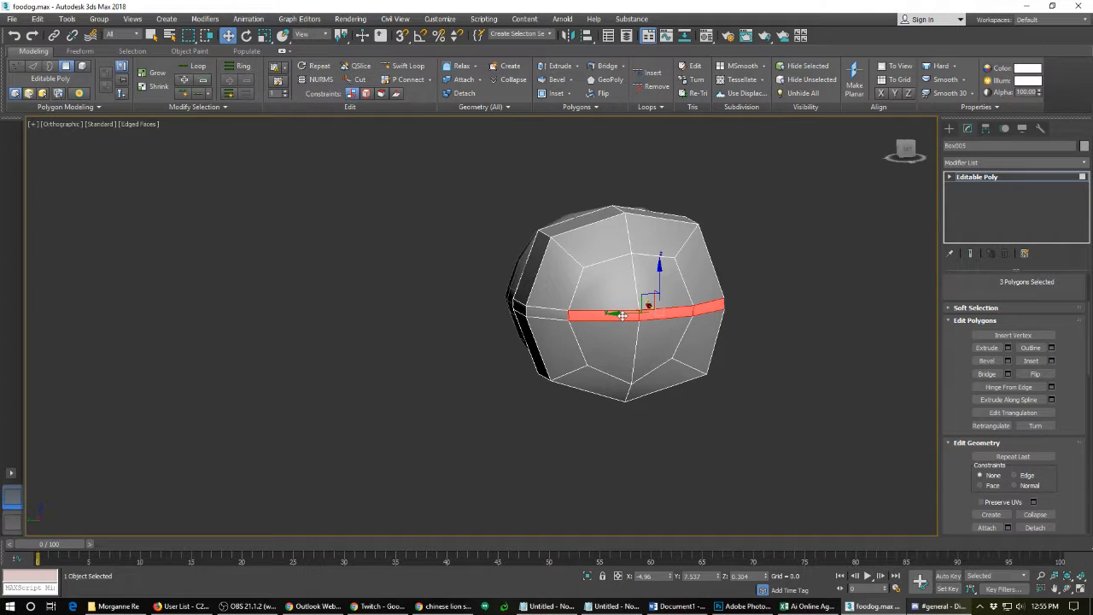
pyautogui.keyDown('shift'); pyautogui.click(622, 316); pyautogui.keyUp('shift')
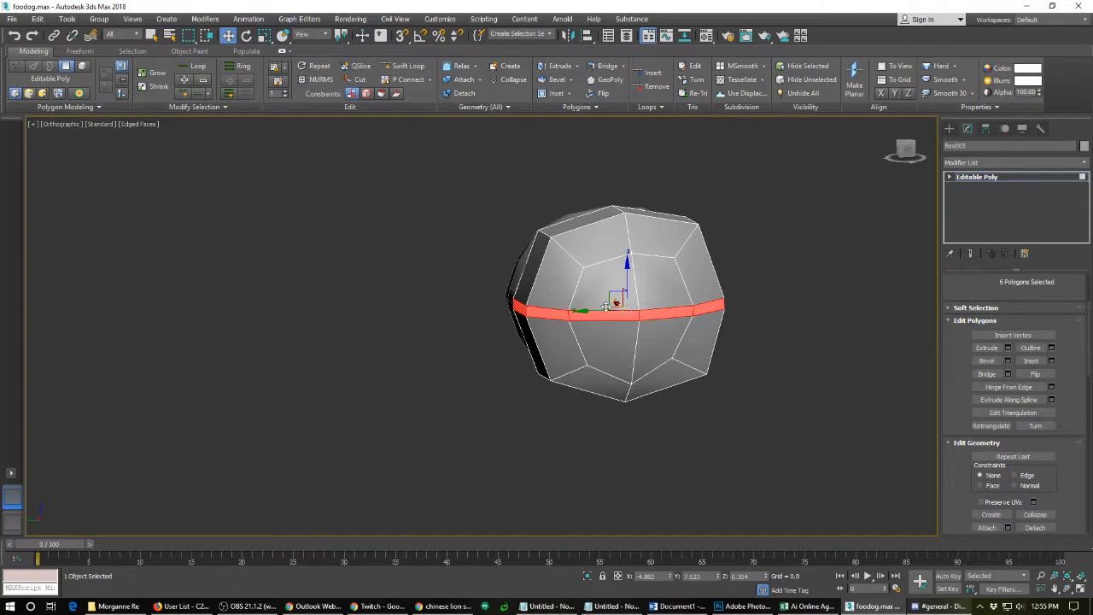
pyautogui.rightClick(606, 305)
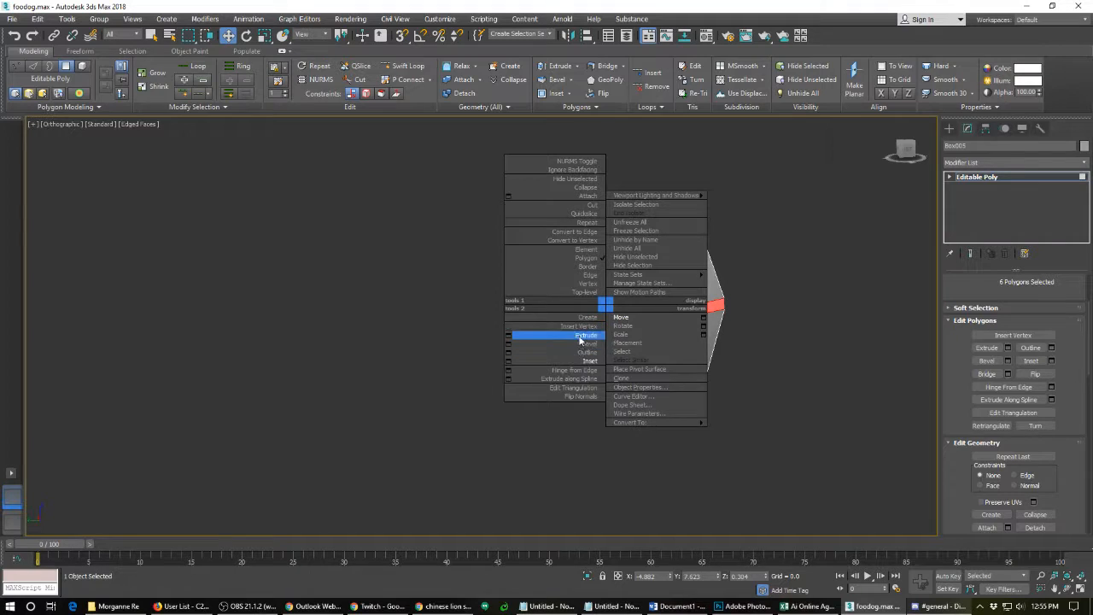
pyautogui.click(579, 336)
pyautogui.moveTo(609, 313)
pyautogui.mouseDown()
pyautogui.moveTo(614, 288)
pyautogui.moveTo(607, 305)
pyautogui.mouseUp()
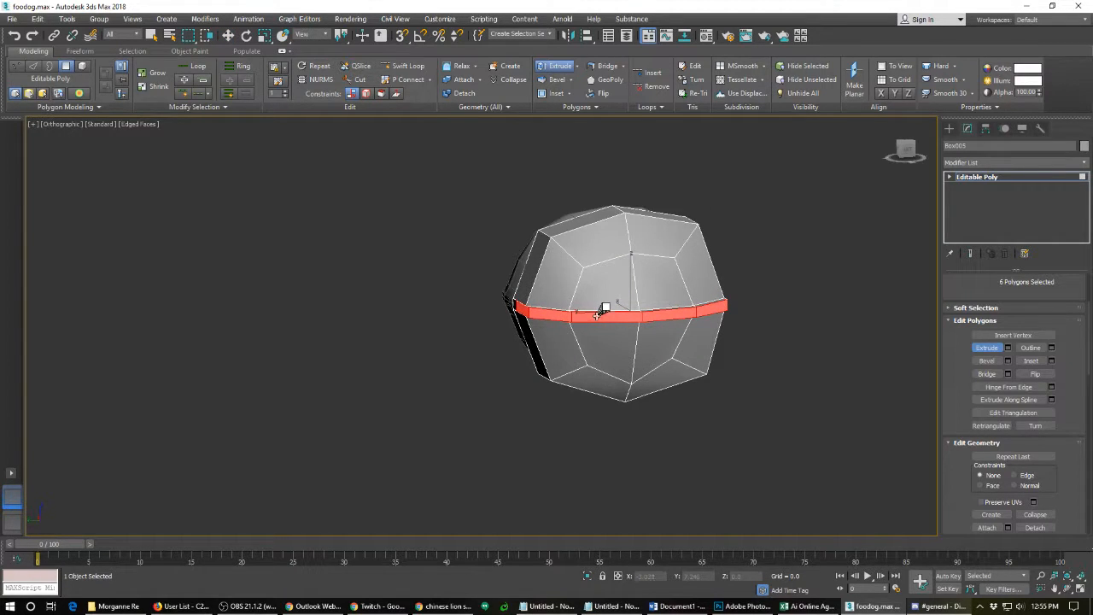
pyautogui.press('r')
pyautogui.moveTo(588, 311); pyautogui.dragTo(572, 335)
# - Delete the rim's end-cap polygons at the seam on both sides of the half
pyautogui.keyDown('alt'); pyautogui.moveTo(572, 335); pyautogui.dragTo(674, 337, button='middle'); pyautogui.keyUp('alt')
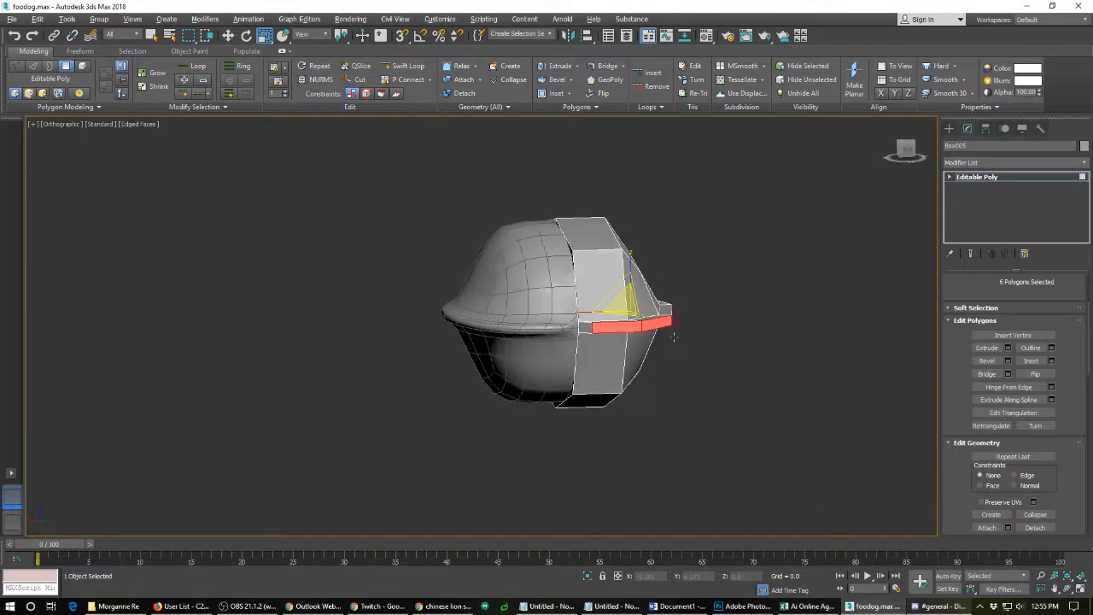
pyautogui.click(585, 327)
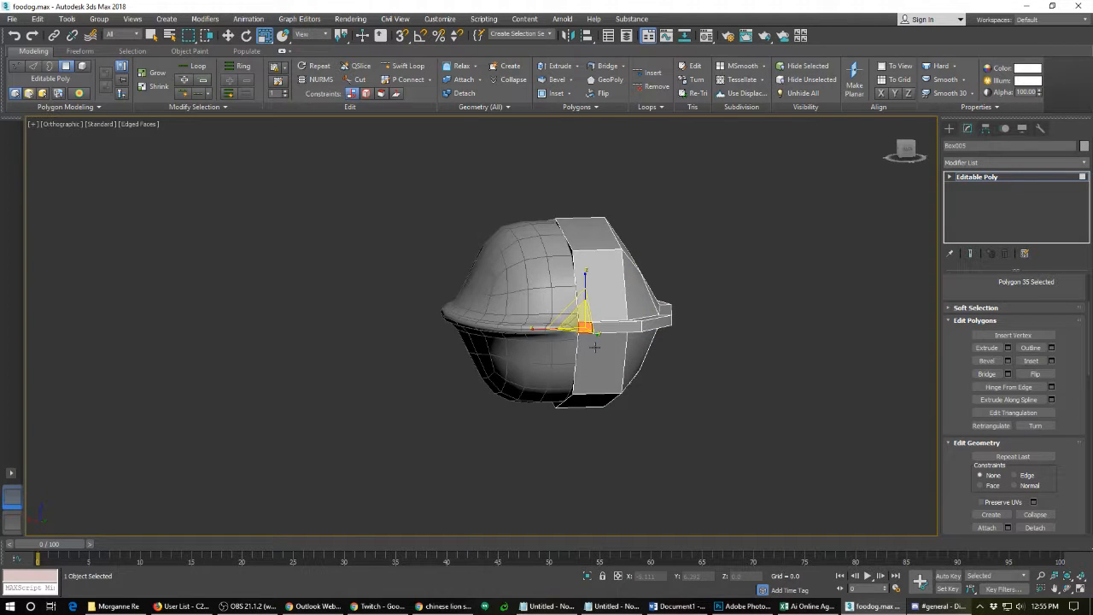
pyautogui.press('Delete')
pyautogui.keyDown('alt'); pyautogui.moveTo(581, 334); pyautogui.dragTo(750, 334, button='middle'); pyautogui.keyUp('alt')
pyautogui.click(630, 329)
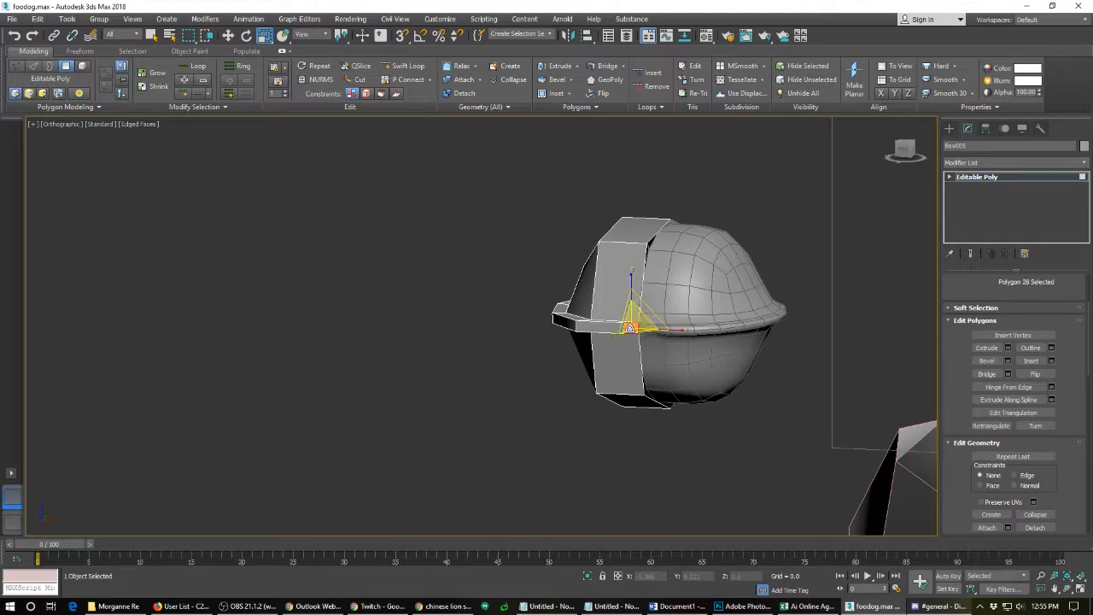
pyautogui.press('Delete')
# - Set the crease of the edge loops running along the rim to 1.0
pyautogui.keyDown('alt'); pyautogui.moveTo(658, 263); pyautogui.dragTo(510, 305, button='middle'); pyautogui.keyUp('alt')
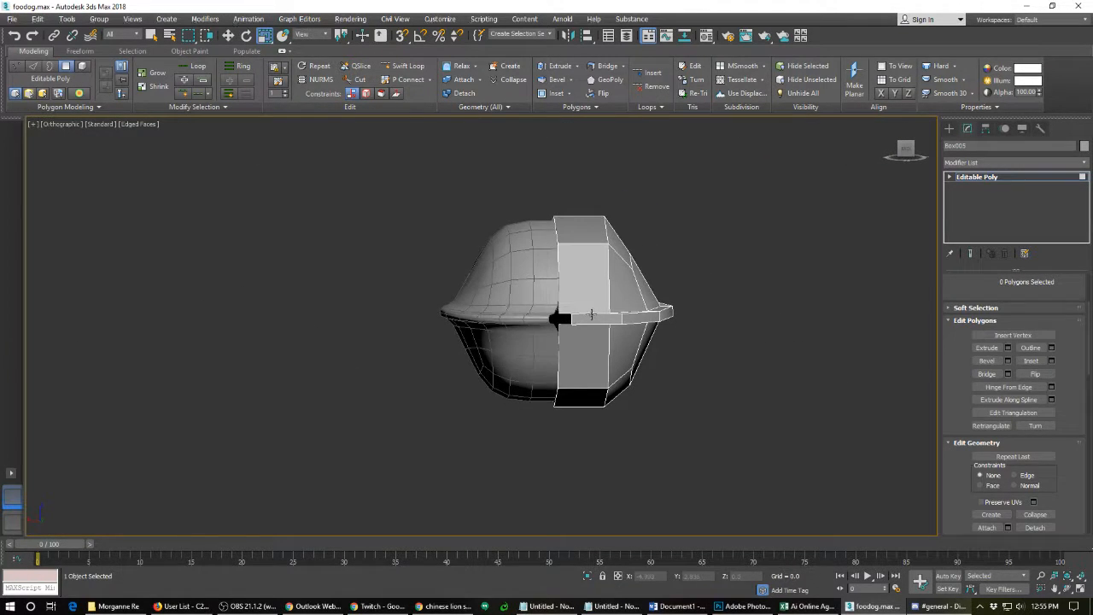
pyautogui.press('2')
pyautogui.click(639, 316)
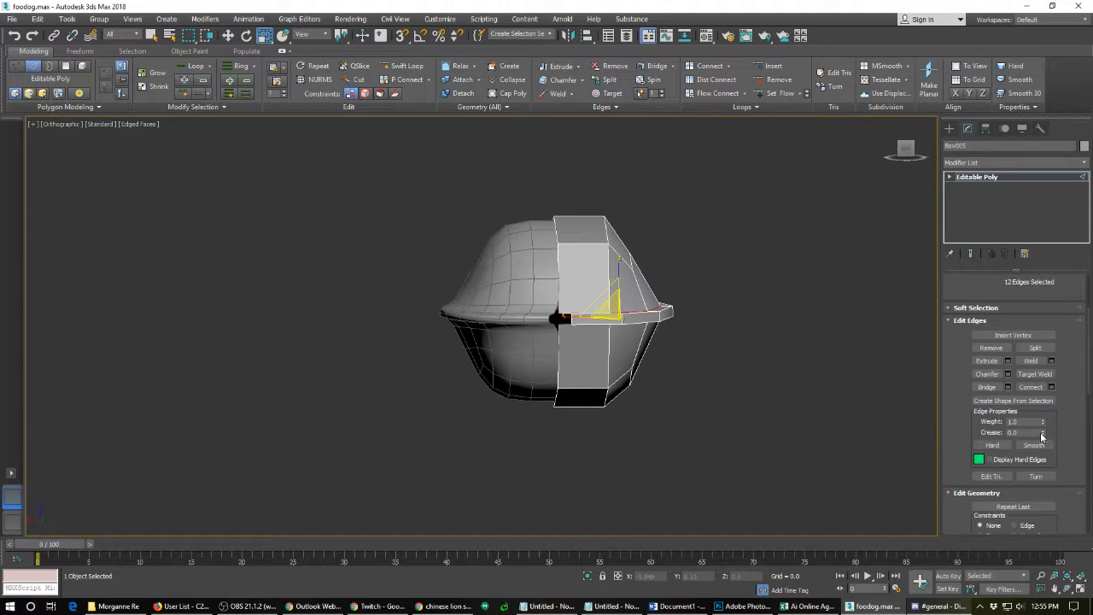
pyautogui.moveTo(1041, 433); pyautogui.dragTo(1020, 351)
pyautogui.moveTo(590, 356)
pyautogui.keyDown('alt'); pyautogui.mouseDown(button='middle')
pyautogui.moveTo(598, 299)
pyautogui.moveTo(585, 353)
pyautogui.mouseUp(button='middle'); pyautogui.keyUp('alt')
# - Move the open end edges of the rim on both sides along X to the seam, at about -4.677
pyautogui.press('1')
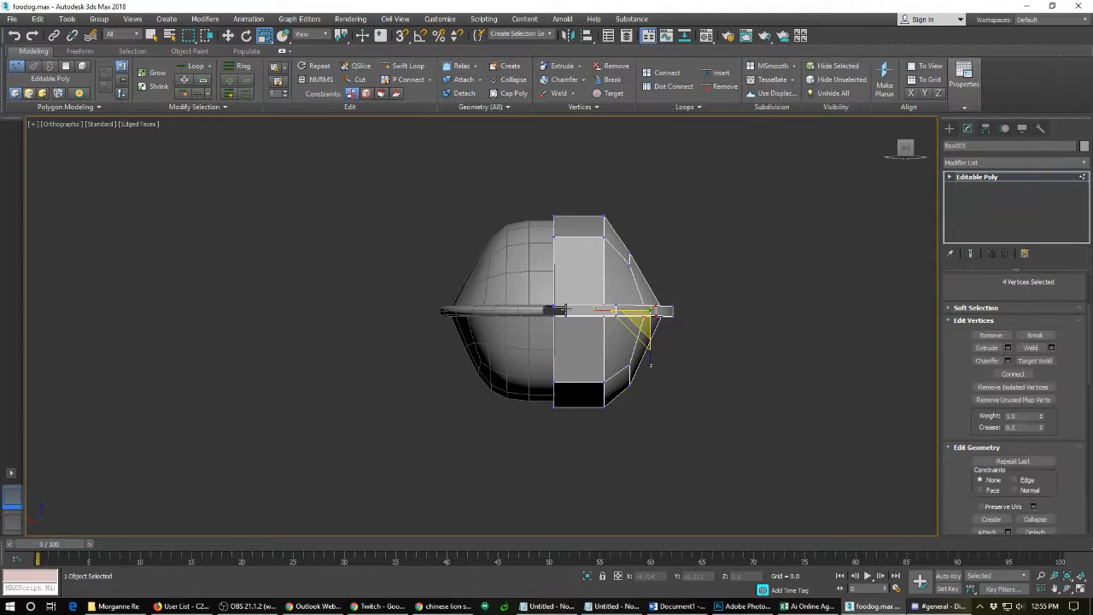
pyautogui.click(565, 310)
pyautogui.press('2')
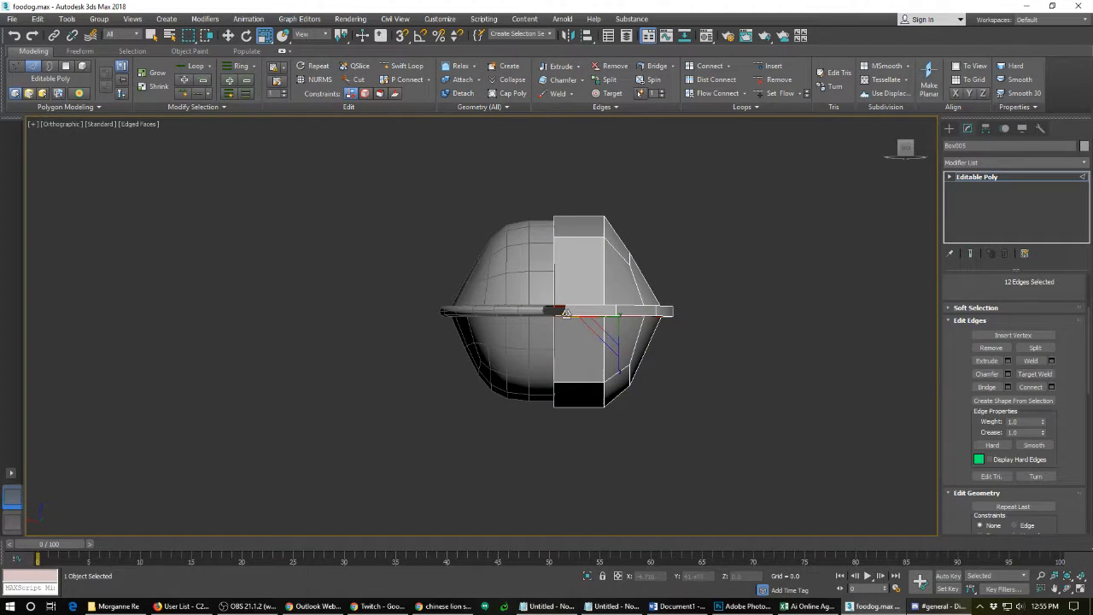
pyautogui.click(545, 312)
pyautogui.press('w')
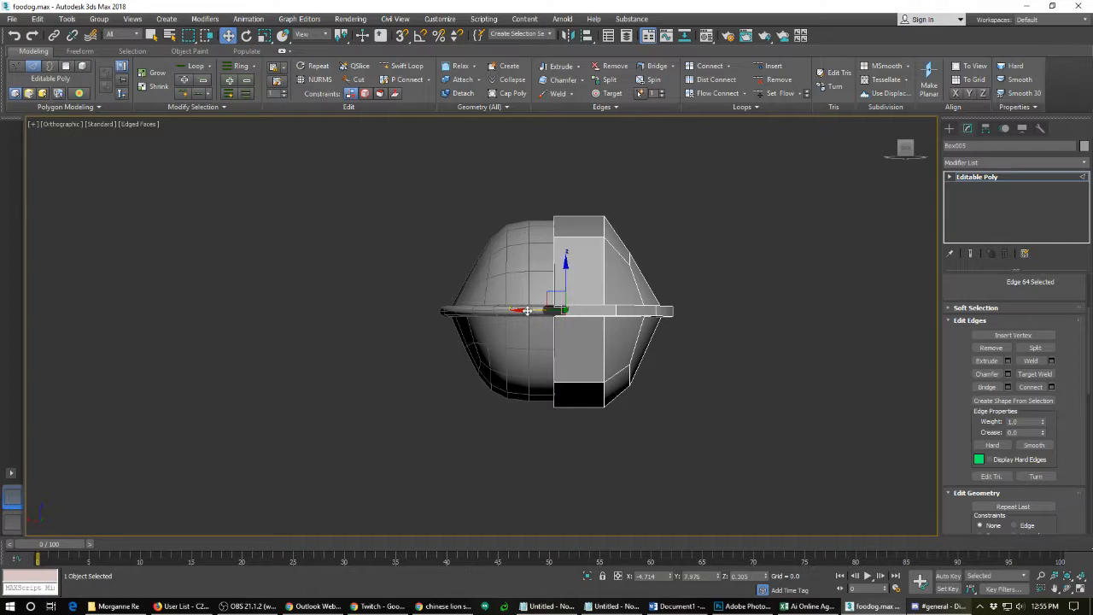
pyautogui.keyDown('alt'); pyautogui.moveTo(524, 347); pyautogui.dragTo(715, 353, button='middle'); pyautogui.keyUp('alt')
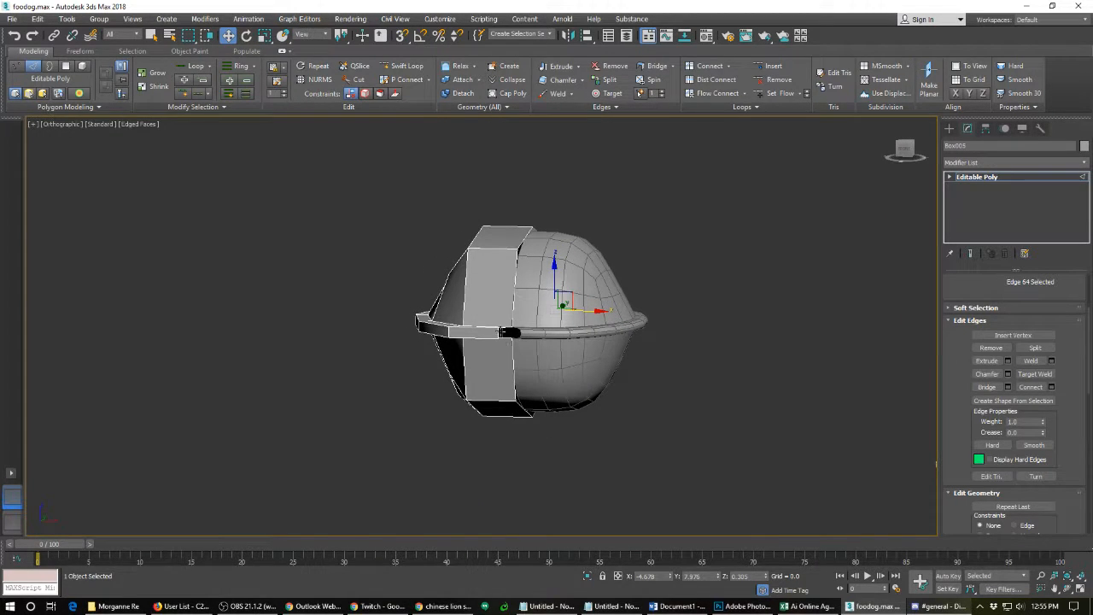
pyautogui.click(507, 332)
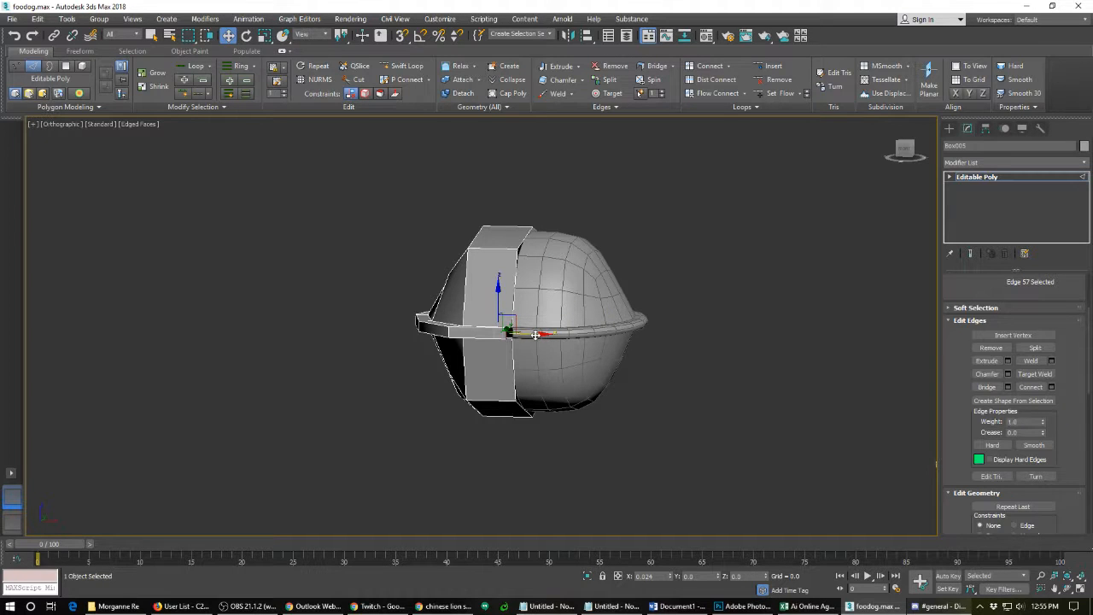
pyautogui.keyDown('alt'); pyautogui.moveTo(621, 346); pyautogui.dragTo(445, 345, button='middle'); pyautogui.keyUp('alt')
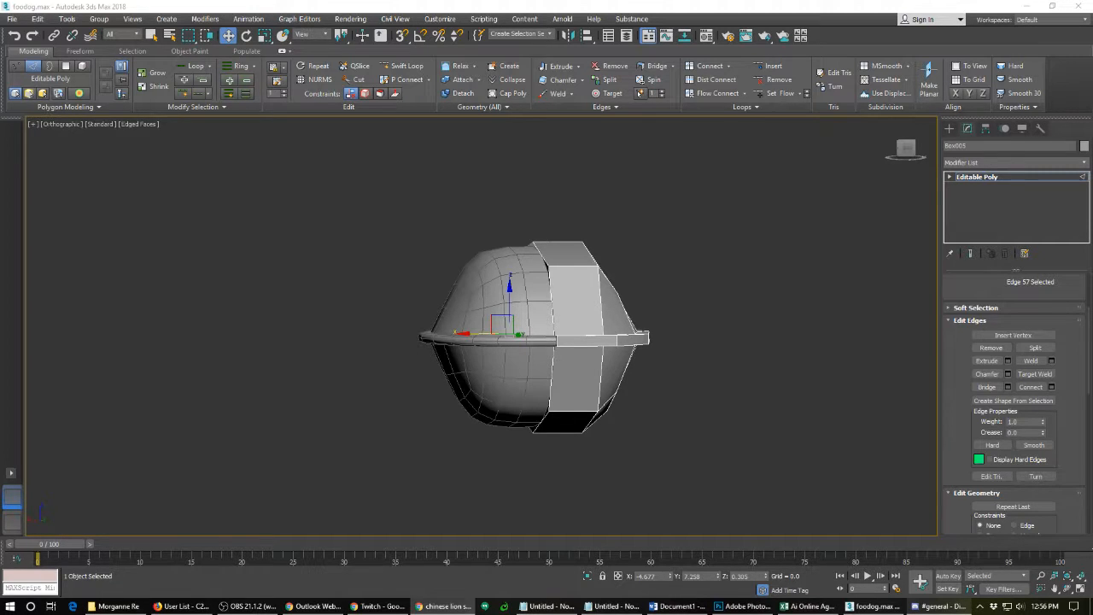
# - Select the two vertices at one upper corner of the bell half
pyautogui.keyDown('alt'); pyautogui.moveTo(550, 312); pyautogui.dragTo(422, 325, button='middle'); pyautogui.keyUp('alt')
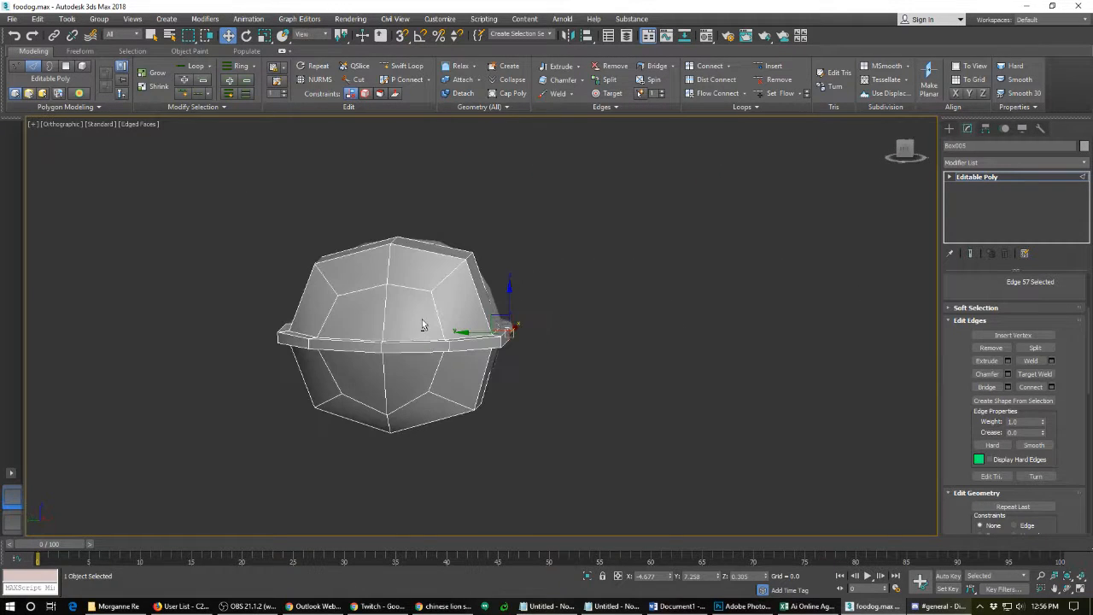
pyautogui.press('1')
pyautogui.click(469, 256)
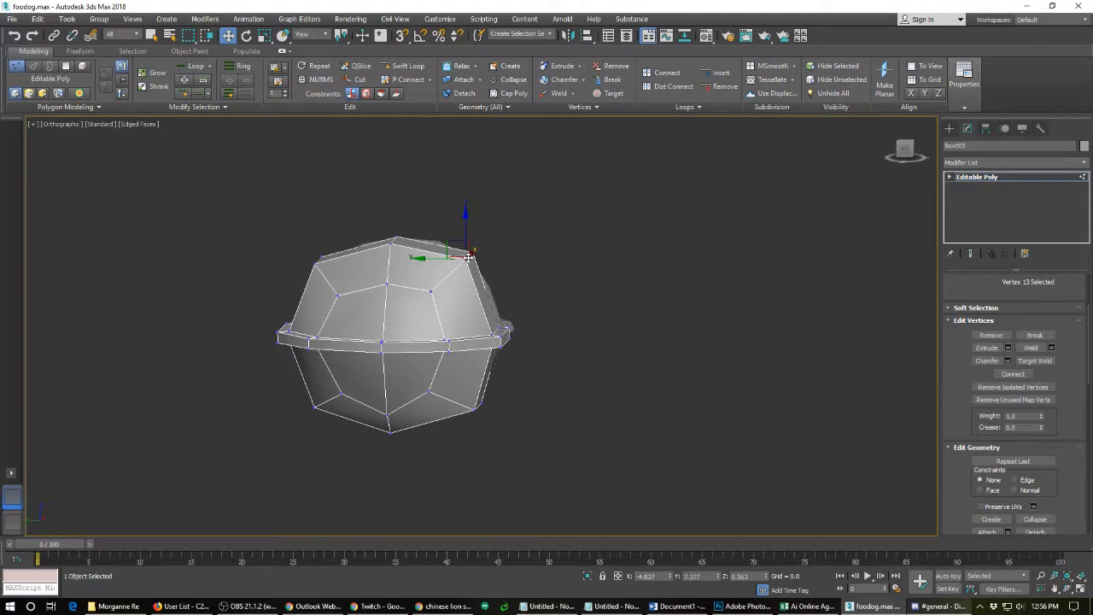
pyautogui.moveTo(503, 244); pyautogui.dragTo(447, 242)
pyautogui.keyDown('alt'); pyautogui.moveTo(461, 337); pyautogui.dragTo(476, 342, button='middle'); pyautogui.keyUp('alt')
# - Leave vertex editing, select both bell halves, and move them in front of the foo dog's chest
pyautogui.scroll(-8, 477, 341)
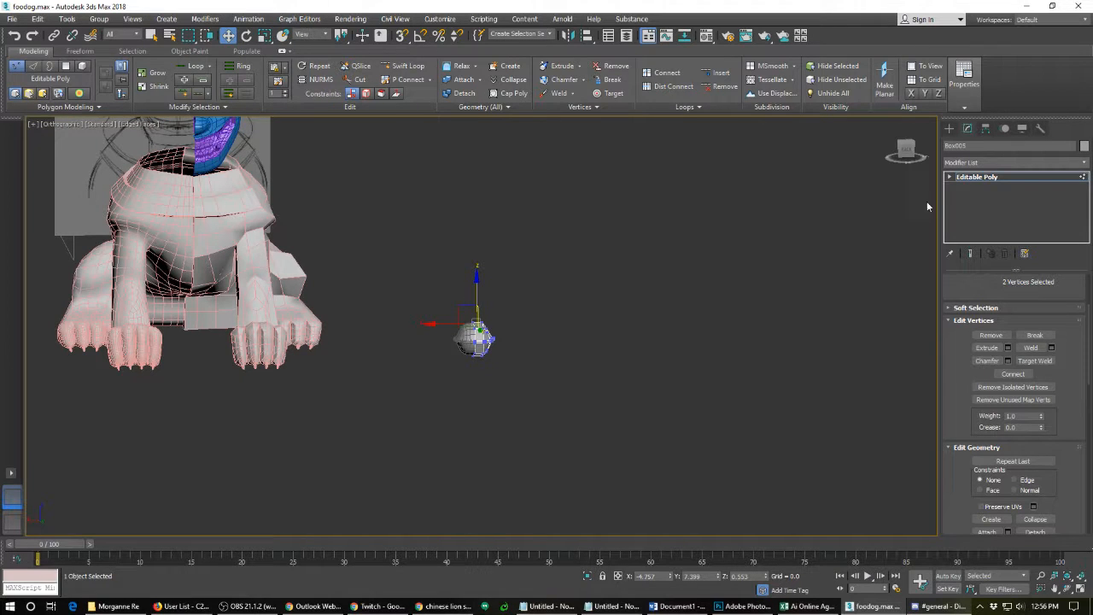
pyautogui.click(966, 177)
pyautogui.moveTo(439, 378); pyautogui.dragTo(443, 373)
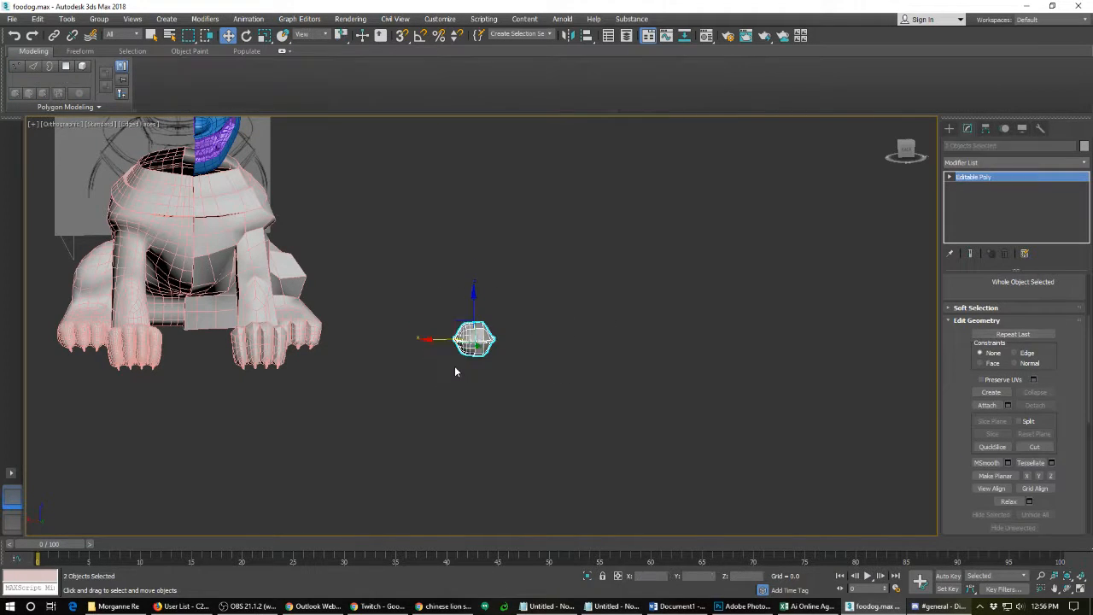
pyautogui.moveTo(455, 322); pyautogui.dragTo(166, 211)
pyautogui.keyDown('alt'); pyautogui.moveTo(276, 263); pyautogui.dragTo(273, 298, button='middle'); pyautogui.keyUp('alt')
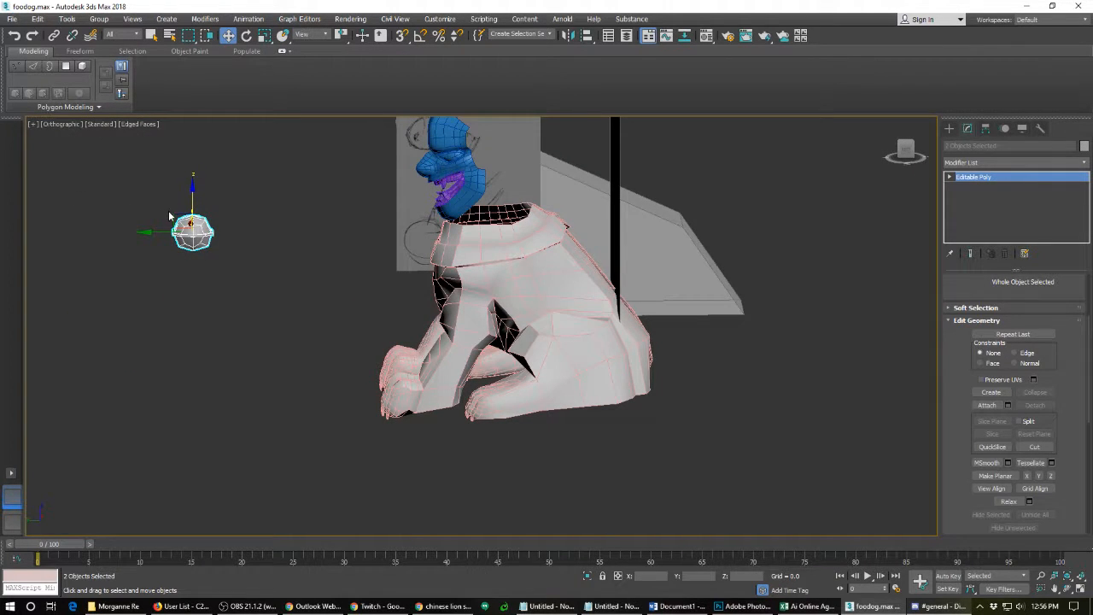
pyautogui.moveTo(172, 214); pyautogui.dragTo(367, 273)
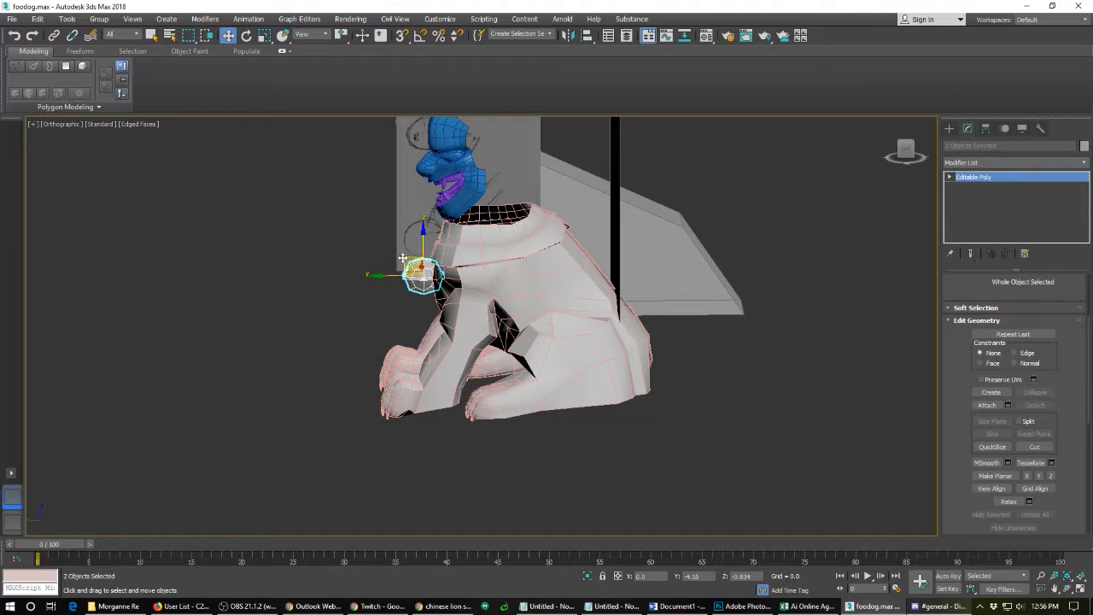
# - Center the bell across the dog's chest, raise it slightly and shift it forward toward the sketched circle, and check its fit
pyautogui.keyDown('alt'); pyautogui.moveTo(240, 325); pyautogui.dragTo(338, 330, button='middle'); pyautogui.keyUp('alt')
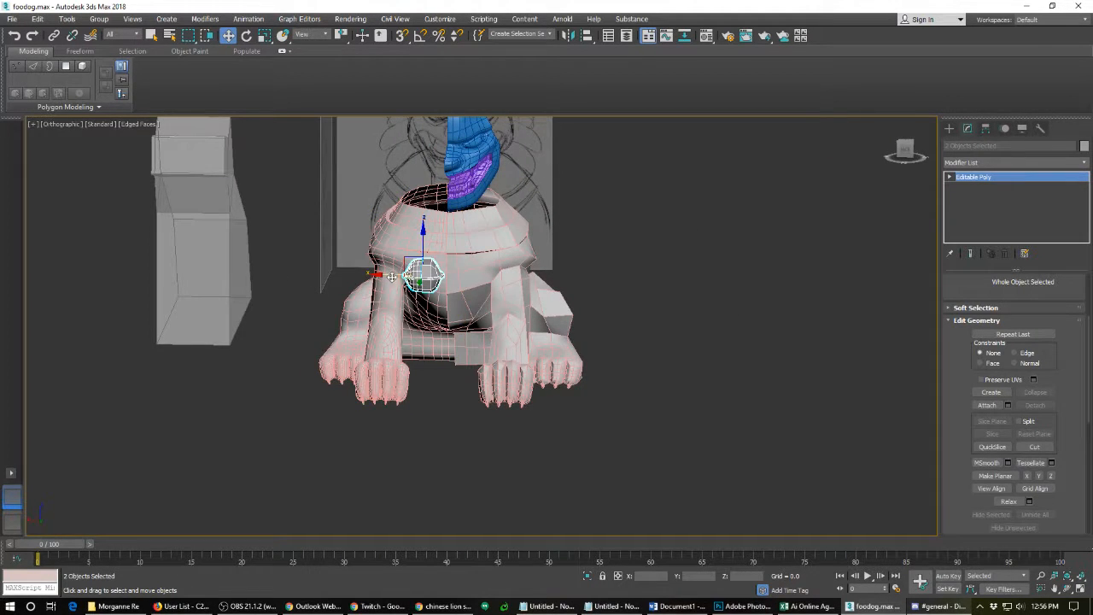
pyautogui.moveTo(388, 275); pyautogui.dragTo(413, 274)
pyautogui.keyDown('alt'); pyautogui.moveTo(414, 275); pyautogui.dragTo(356, 346, button='middle'); pyautogui.keyUp('alt')
pyautogui.scroll(5, 355, 347)
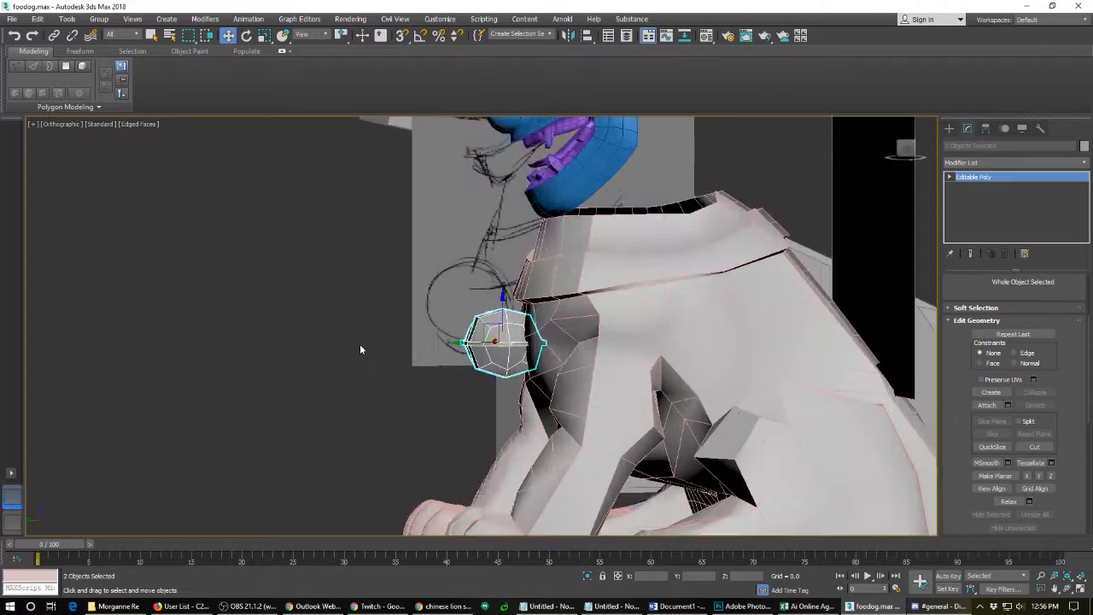
pyautogui.keyDown('alt'); pyautogui.moveTo(475, 318); pyautogui.dragTo(470, 315, button='middle'); pyautogui.keyUp('alt')
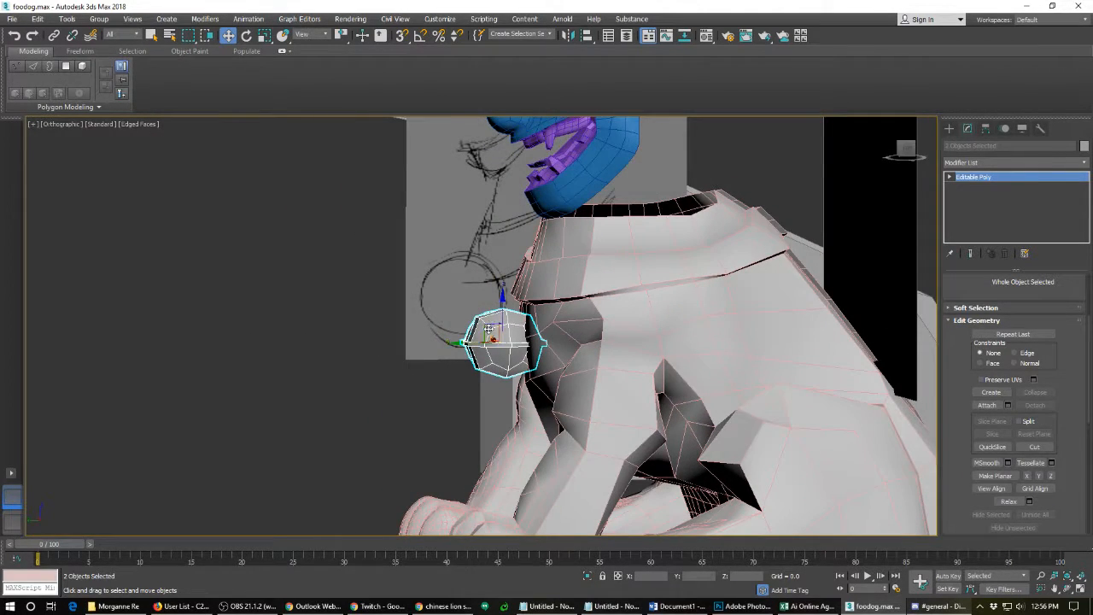
pyautogui.moveTo(483, 318); pyautogui.dragTo(476, 309)
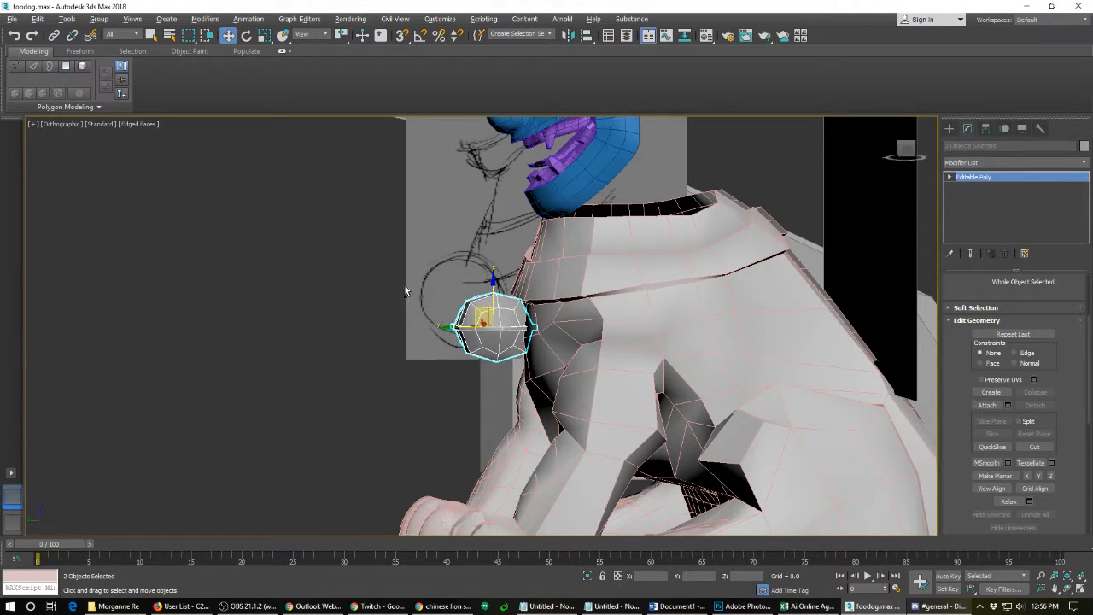
pyautogui.keyDown('alt'); pyautogui.moveTo(405, 291); pyautogui.dragTo(532, 202, button='middle'); pyautogui.keyUp('alt')
pyautogui.scroll(3, 532, 273)
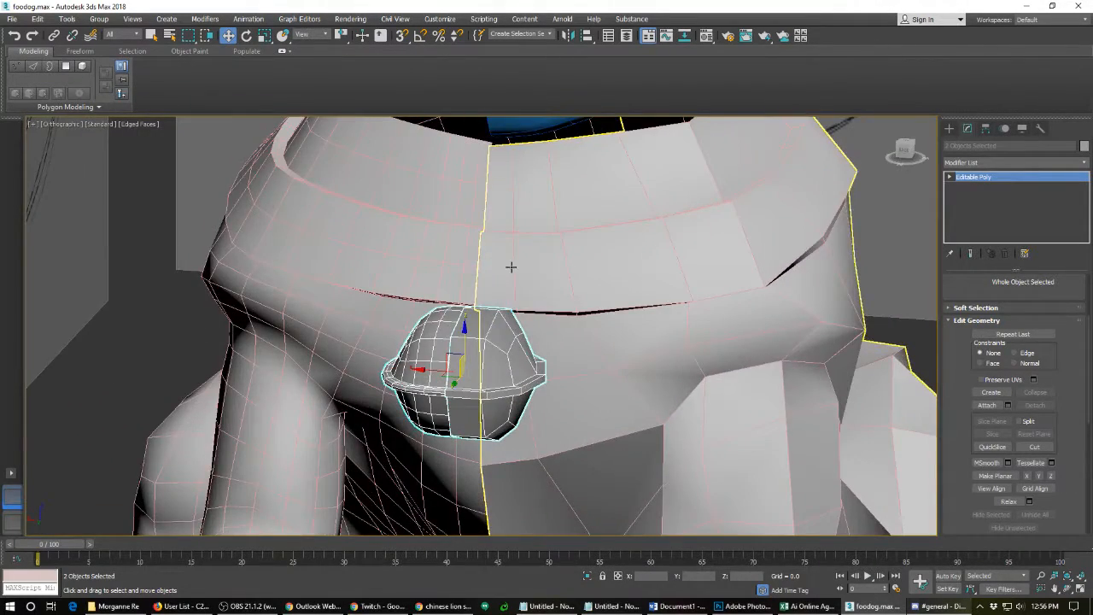
pyautogui.keyDown('alt'); pyautogui.moveTo(511, 266); pyautogui.dragTo(532, 261, button='middle'); pyautogui.keyUp('alt')
pyautogui.scroll(3, 484, 278)
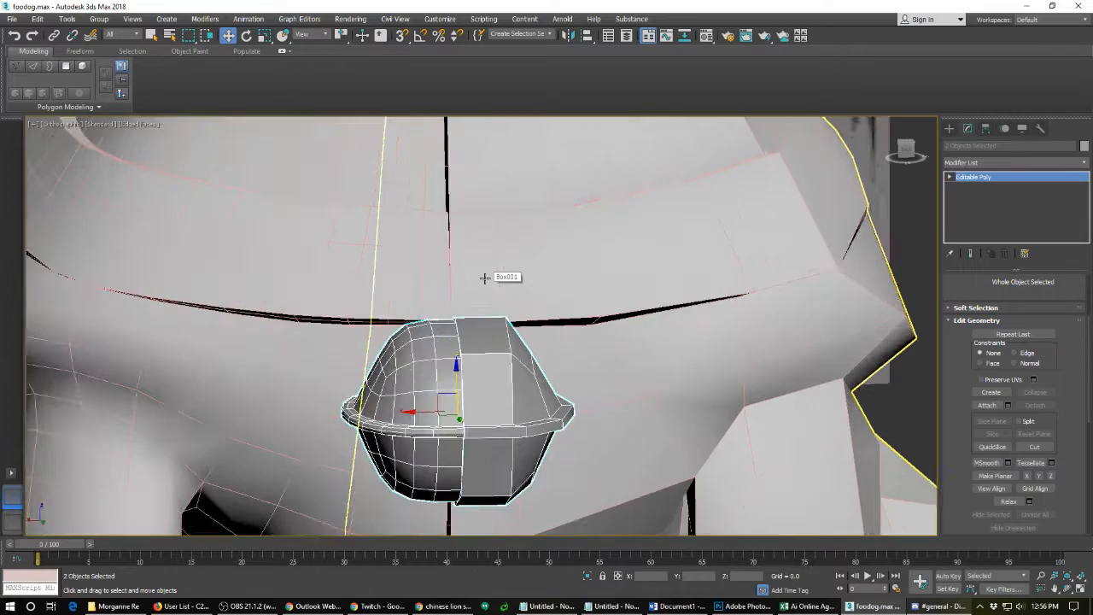
# - On the foo dog's body half, extrude the two front collar polygons beside the center seam outward above the bell
pyautogui.click(588, 273)
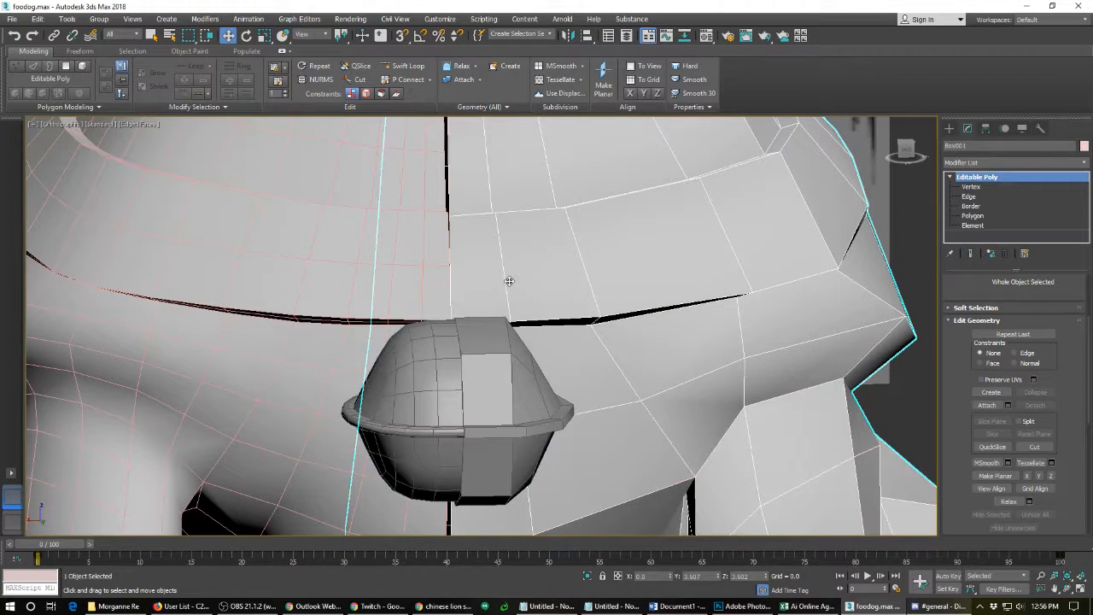
pyautogui.press('4')
pyautogui.click(478, 279)
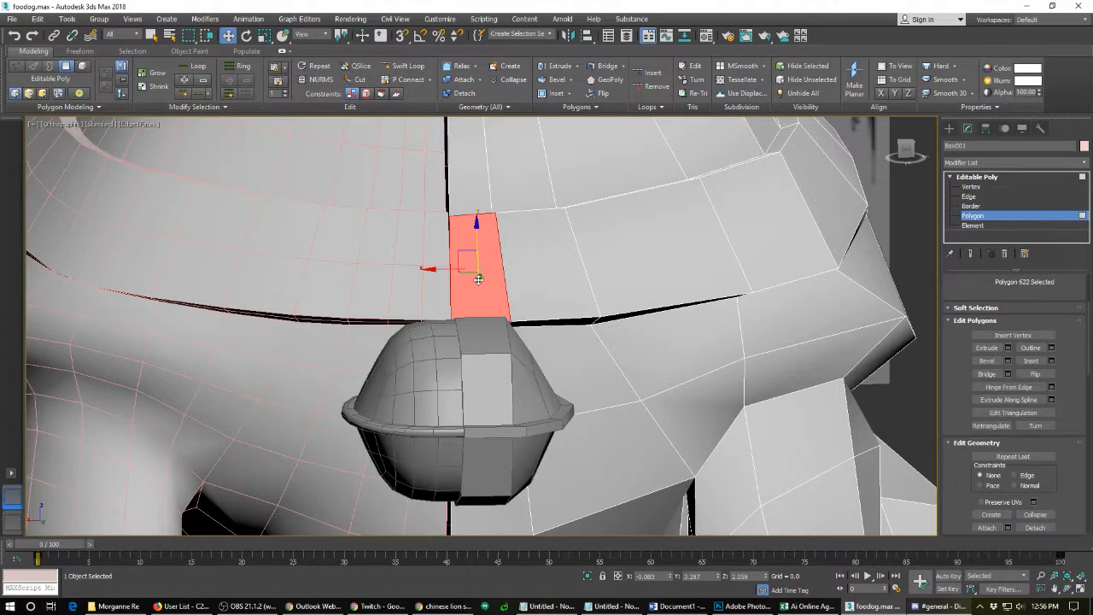
pyautogui.keyDown('alt'); pyautogui.moveTo(519, 296); pyautogui.dragTo(517, 315, button='middle'); pyautogui.keyUp('alt')
pyautogui.keyDown('ctrl'); pyautogui.click(517, 285); pyautogui.keyUp('ctrl')
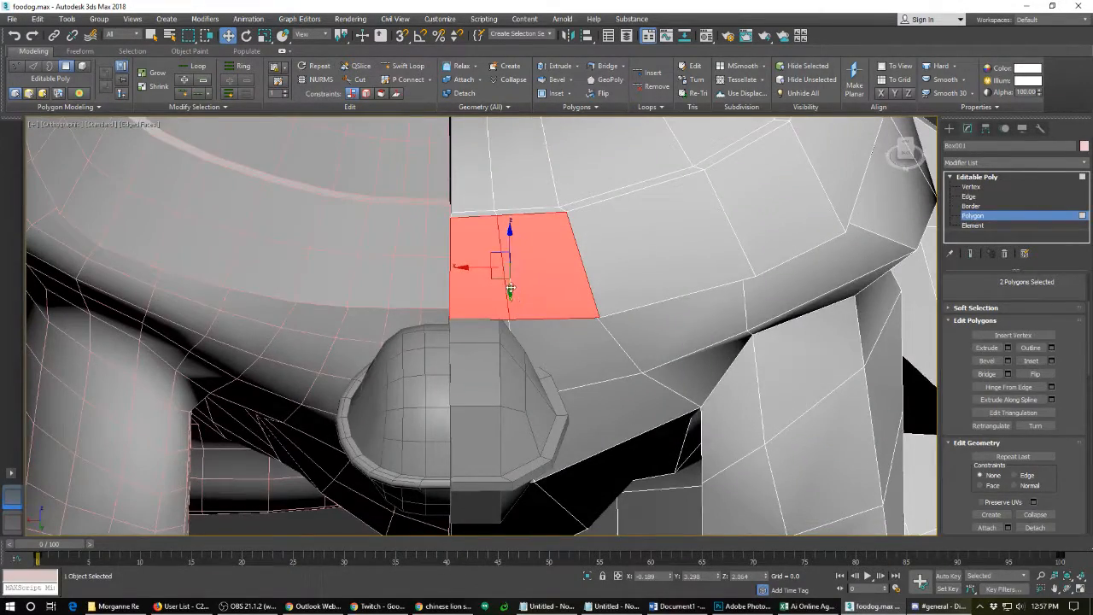
pyautogui.click(488, 214)
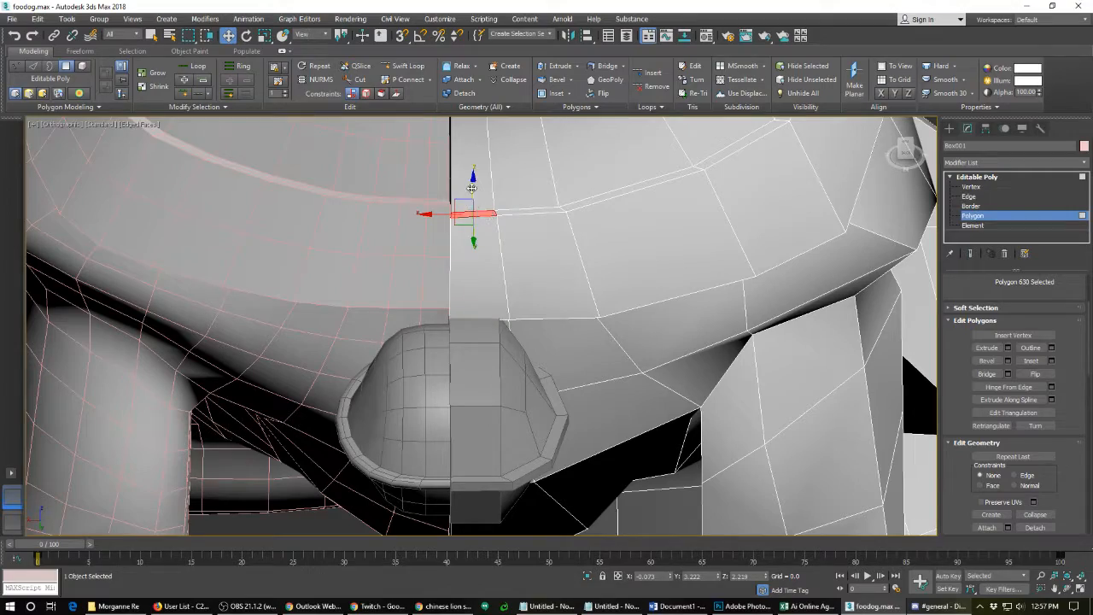
pyautogui.keyDown('alt'); pyautogui.moveTo(519, 298); pyautogui.dragTo(466, 269, button='middle'); pyautogui.keyUp('alt')
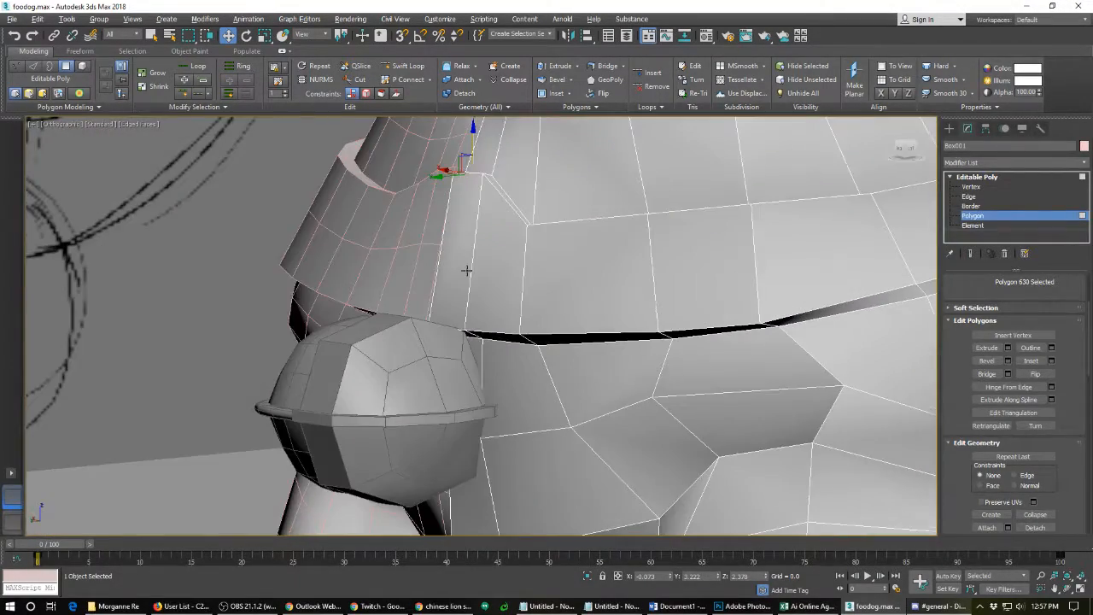
pyautogui.click(499, 289)
pyautogui.keyDown('ctrl'); pyautogui.click(461, 273); pyautogui.keyUp('ctrl')
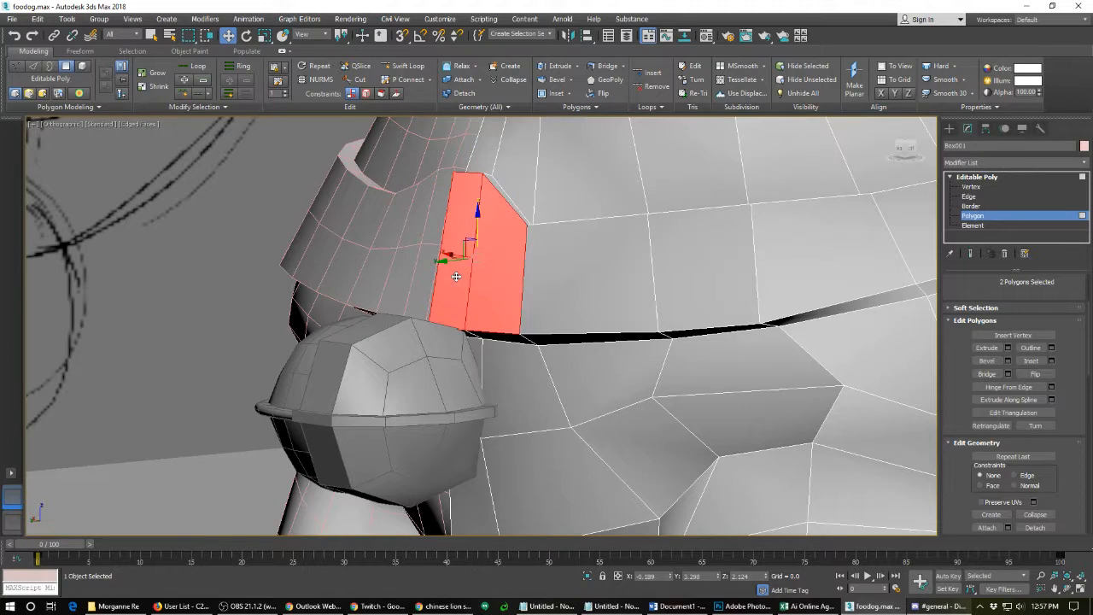
pyautogui.rightClick(450, 272)
pyautogui.click(409, 299)
pyautogui.moveTo(453, 272); pyautogui.dragTo(390, 247)
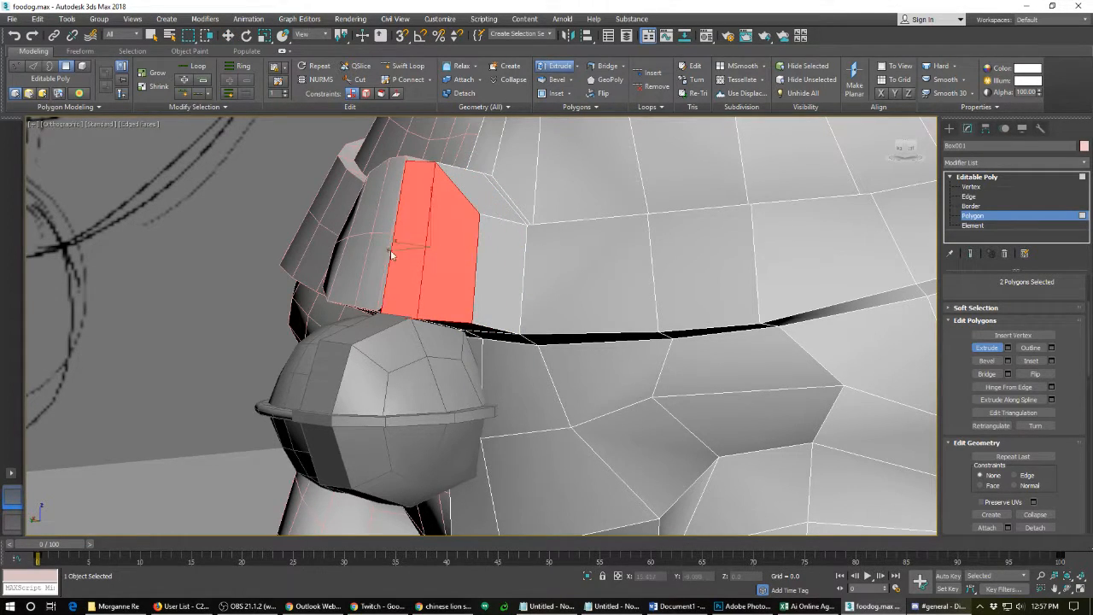
# - Move the extruded collar block's lower outer corner vertex up and inward toward the seam to taper the block
pyautogui.keyDown('alt'); pyautogui.moveTo(390, 246); pyautogui.dragTo(510, 263, button='middle'); pyautogui.keyUp('alt')
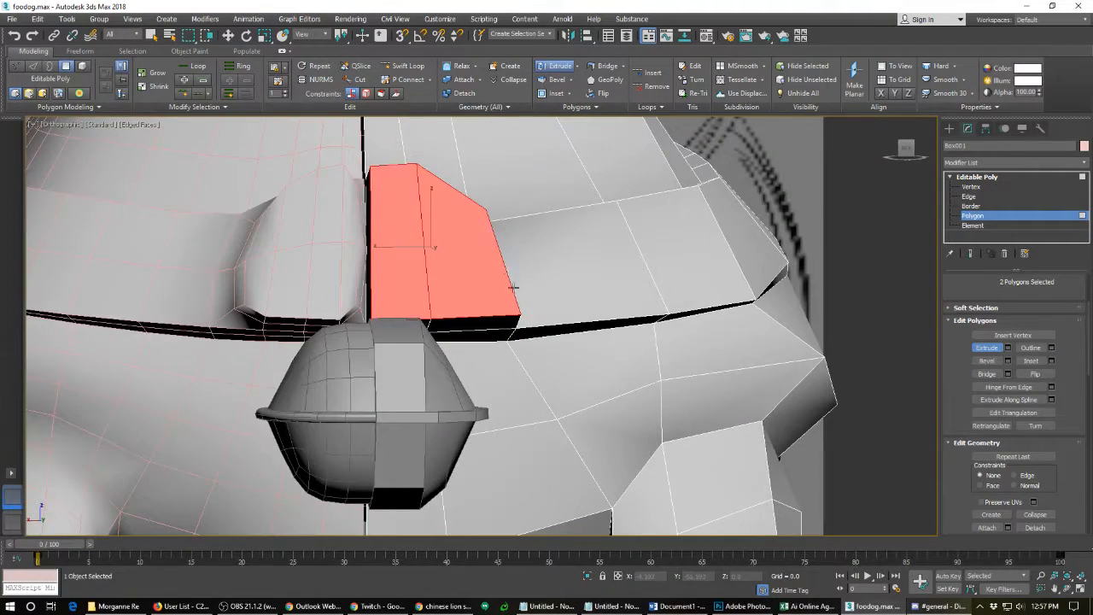
pyautogui.press('1')
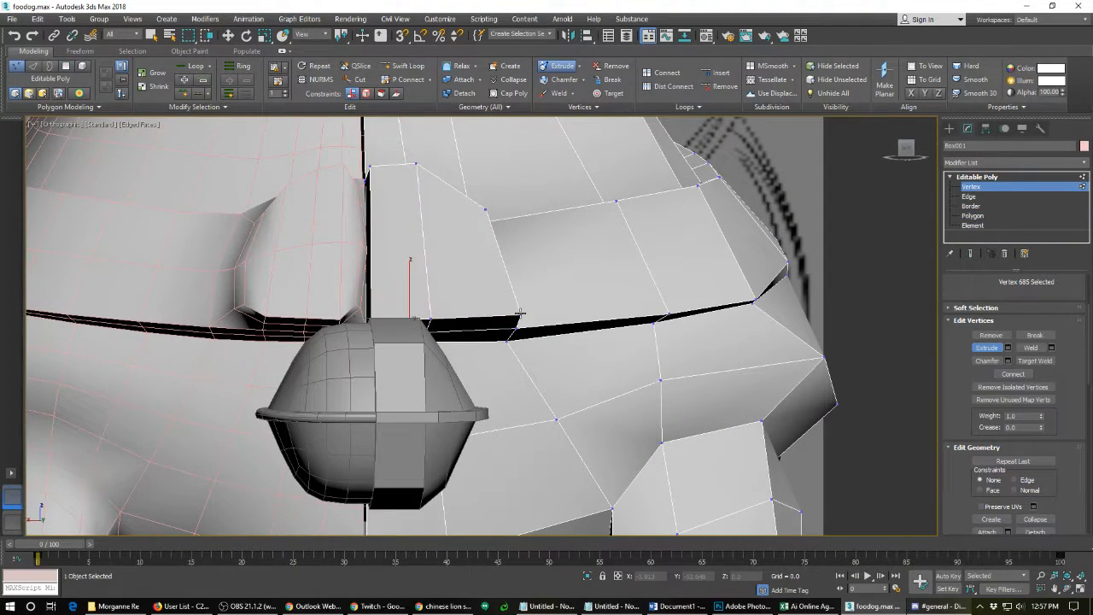
pyautogui.click(521, 315)
pyautogui.press('w')
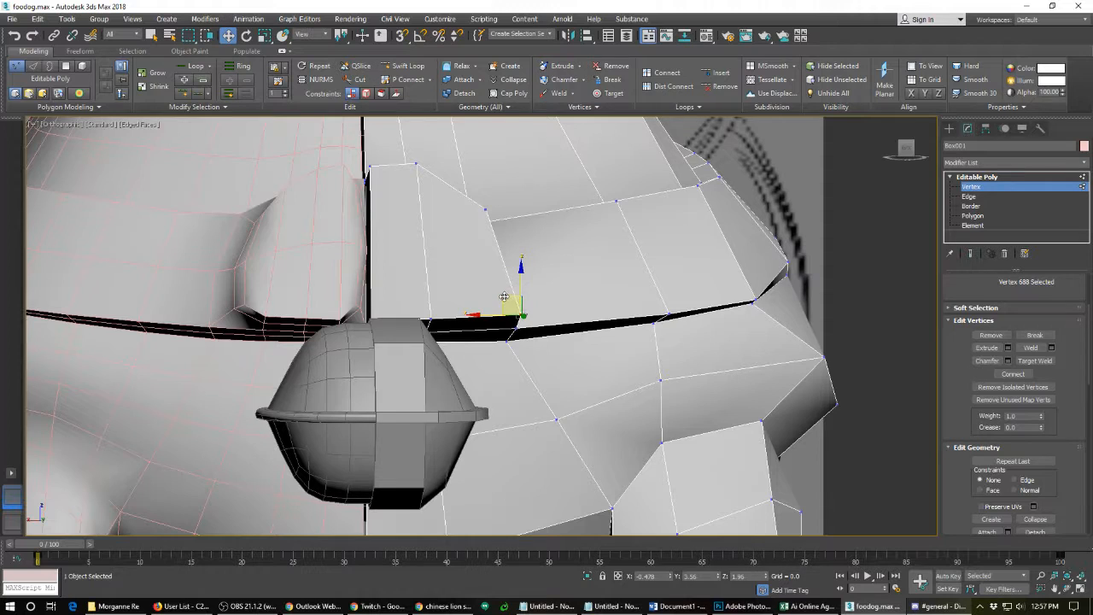
pyautogui.moveTo(504, 296)
pyautogui.mouseDown()
pyautogui.moveTo(493, 301)
pyautogui.moveTo(515, 325)
pyautogui.mouseUp()
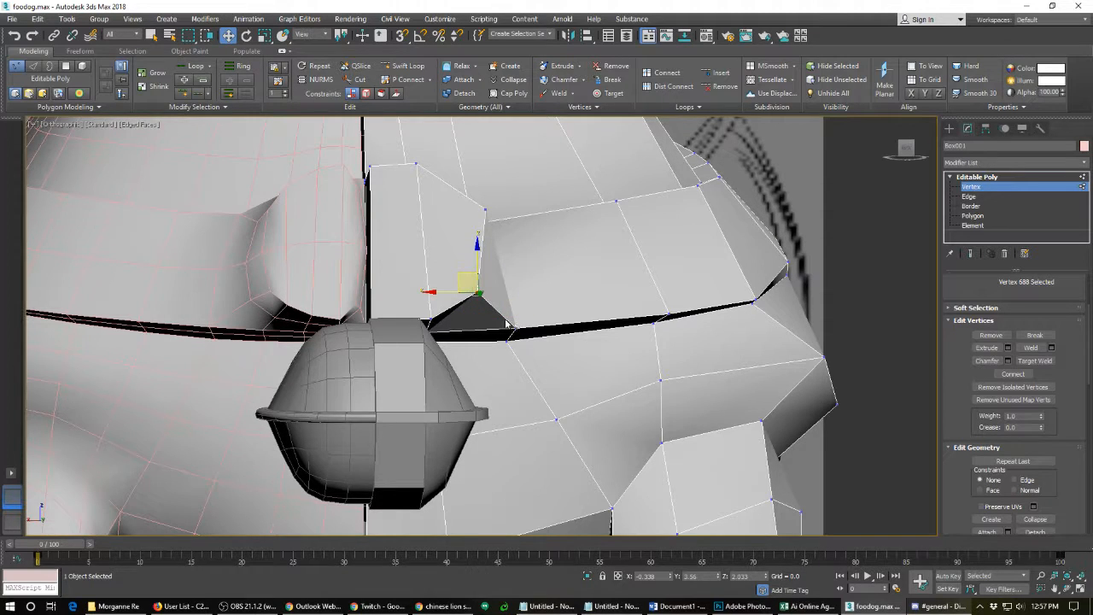
pyautogui.moveTo(535, 362); pyautogui.dragTo(534, 362)
pyautogui.moveTo(497, 317); pyautogui.dragTo(463, 318)
# - Delete the extruded block's side polygon that faces the center seam
pyautogui.keyDown('alt'); pyautogui.moveTo(388, 274); pyautogui.dragTo(420, 282, button='middle'); pyautogui.keyUp('alt')
pyautogui.press('4')
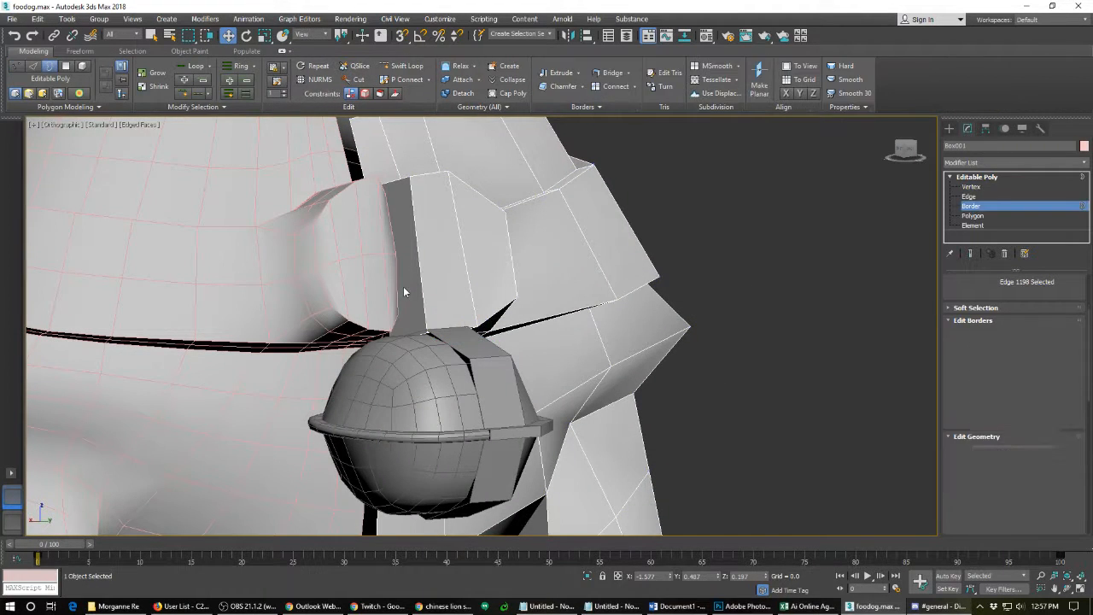
pyautogui.click(406, 287)
pyautogui.press('Delete')
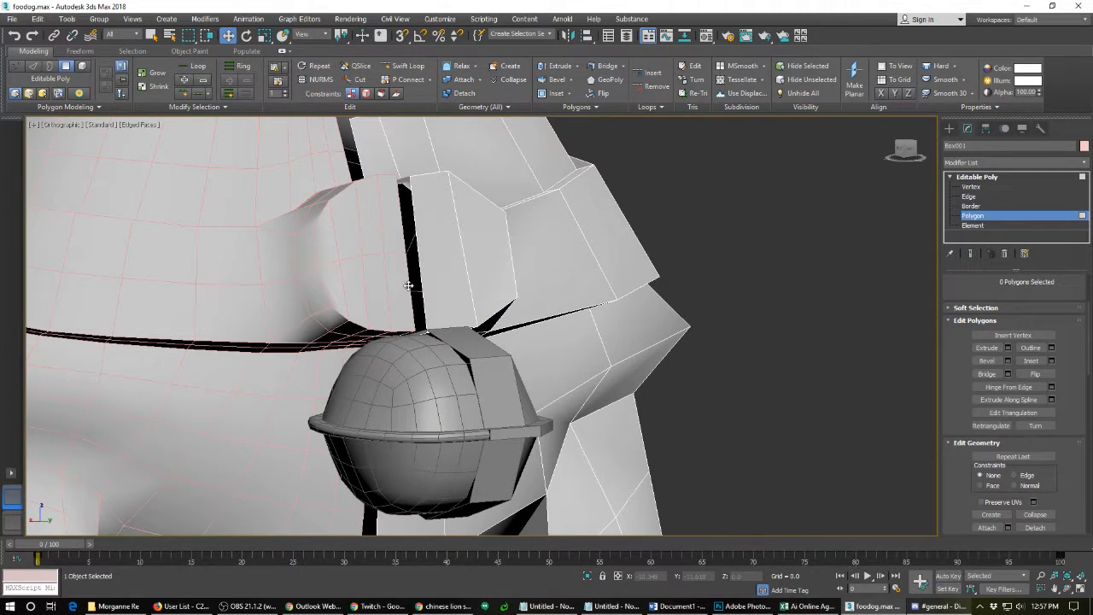
# - Move the block's upper front edge at the seam down and back toward the collar
pyautogui.keyDown('alt'); pyautogui.moveTo(429, 247); pyautogui.dragTo(381, 248, button='middle'); pyautogui.keyUp('alt')
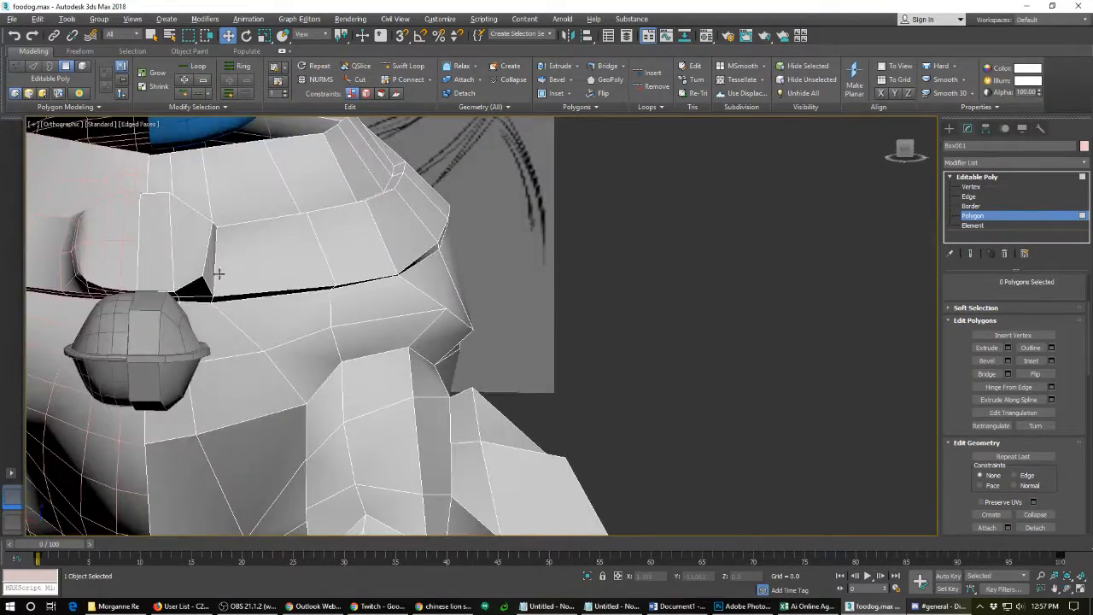
pyautogui.keyDown('alt'); pyautogui.moveTo(218, 273); pyautogui.dragTo(321, 335, button='middle'); pyautogui.keyUp('alt')
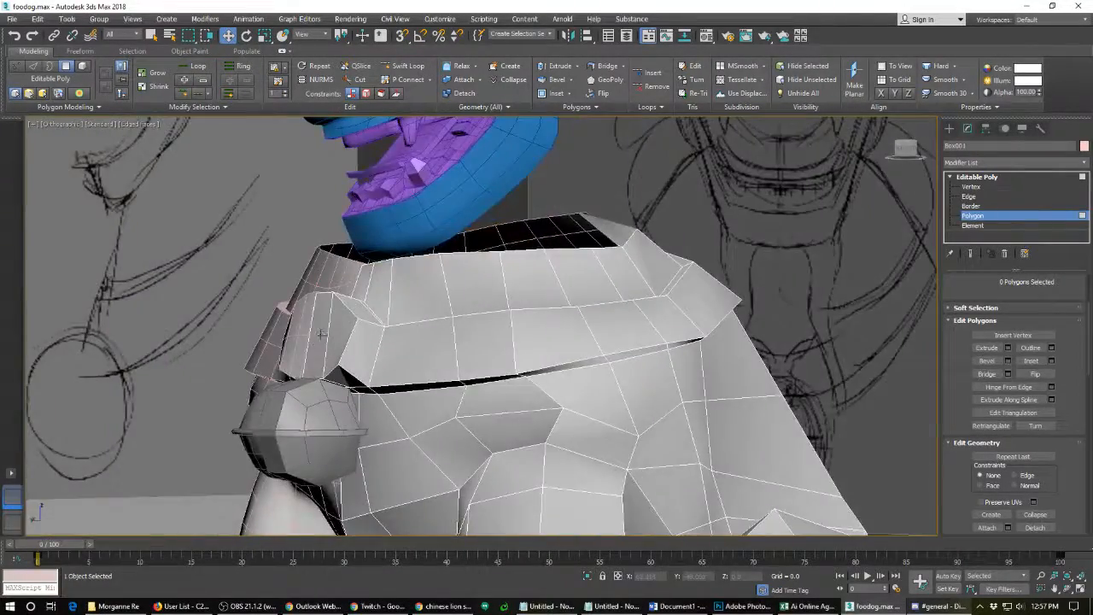
pyautogui.scroll(2, 321, 335)
pyautogui.click(321, 278)
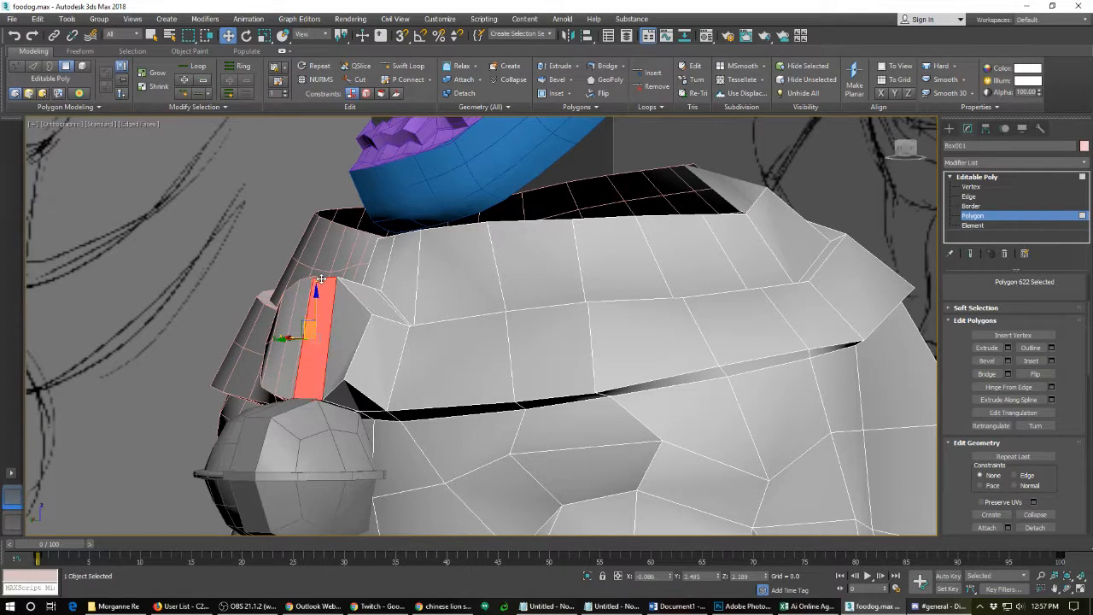
pyautogui.press('2')
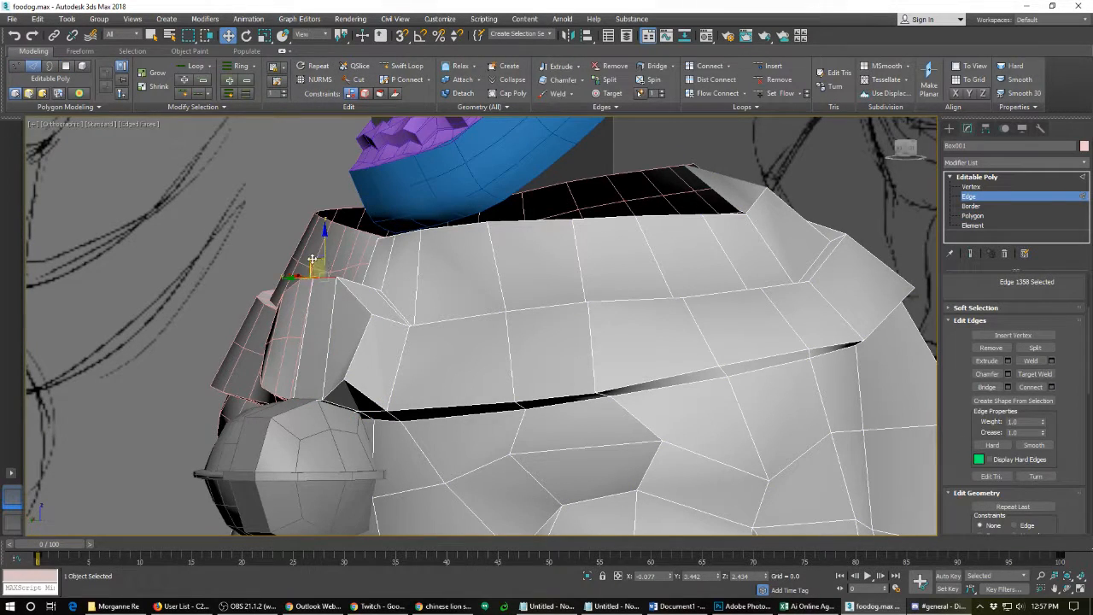
pyautogui.keyDown('alt'); pyautogui.moveTo(356, 299); pyautogui.dragTo(307, 322, button='middle'); pyautogui.keyUp('alt')
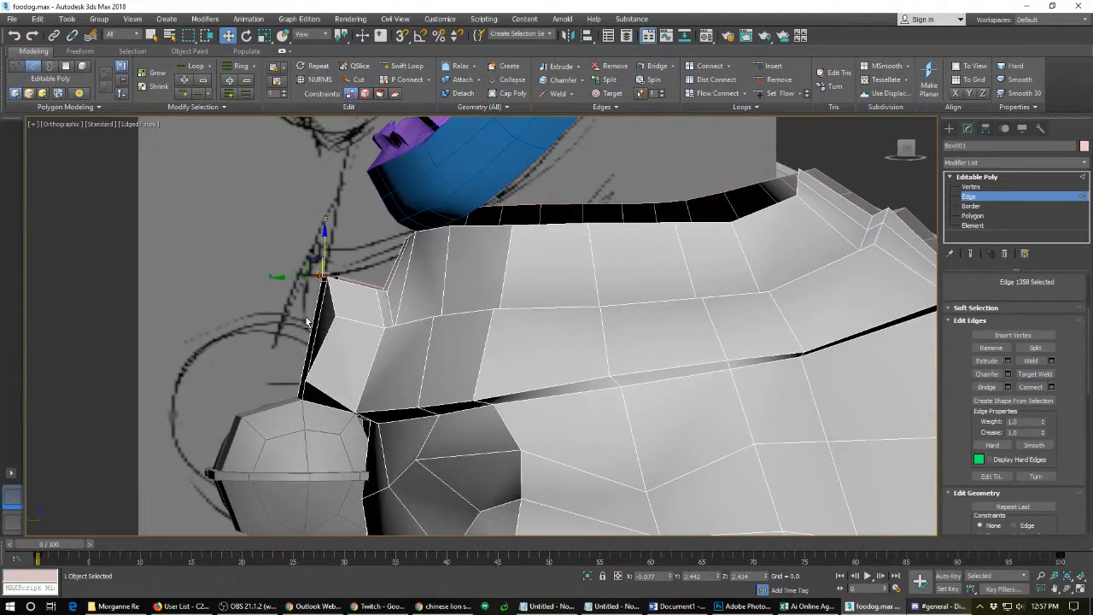
pyautogui.scroll(2, 307, 322)
pyautogui.moveTo(317, 247); pyautogui.dragTo(333, 273)
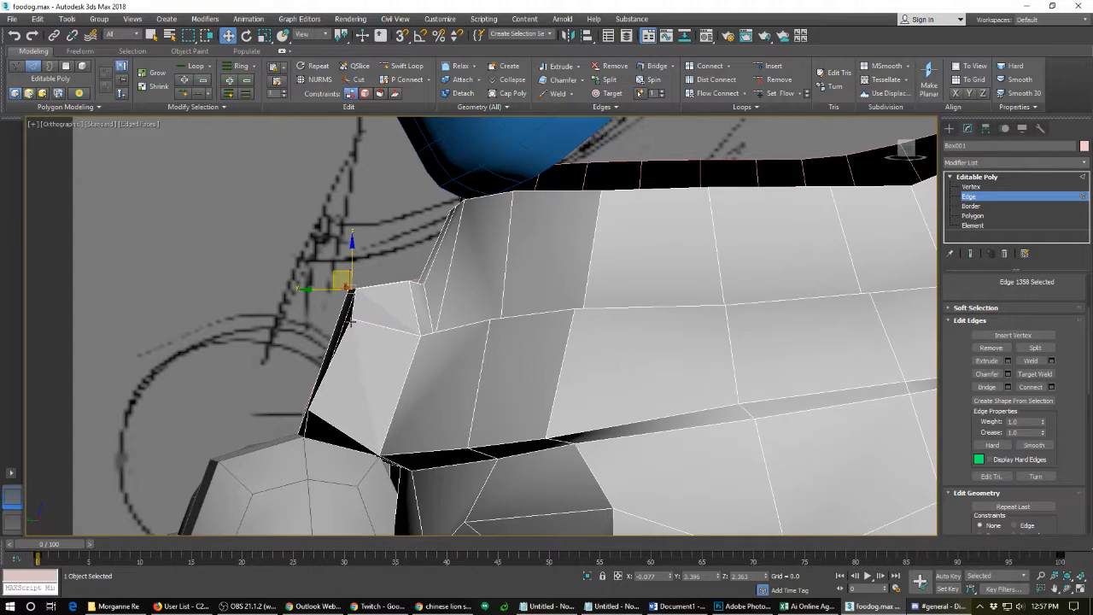
# - Shift the block's upper outer corner vertex and the lower vertex beside the seam inward to narrow the block
pyautogui.keyDown('alt'); pyautogui.moveTo(350, 317); pyautogui.dragTo(450, 353, button='middle'); pyautogui.keyUp('alt')
pyautogui.press('1')
pyautogui.click(446, 306)
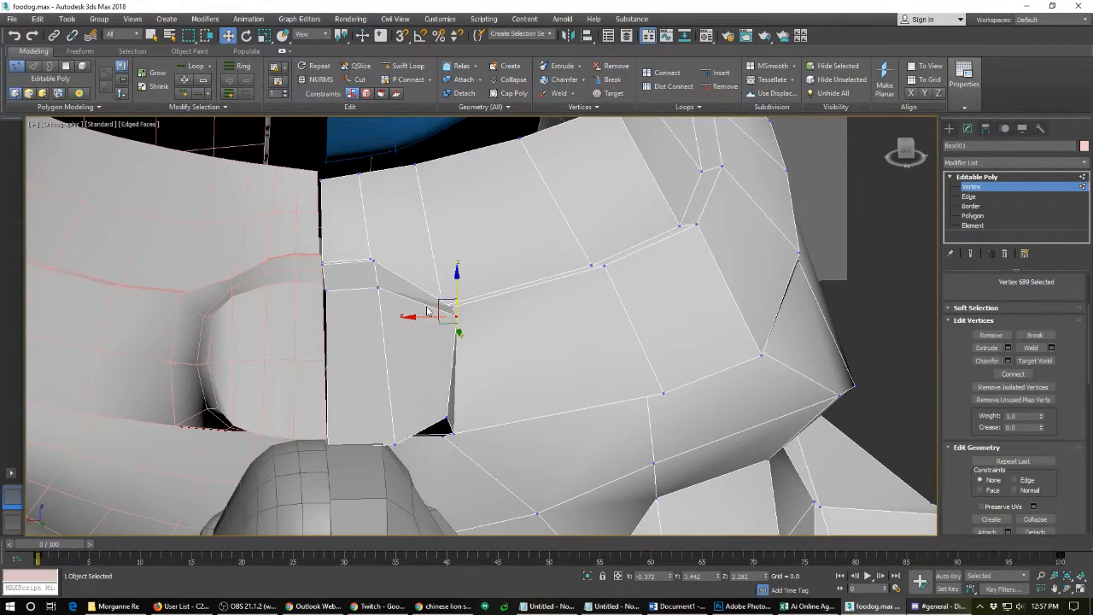
pyautogui.keyDown('alt'); pyautogui.moveTo(411, 302); pyautogui.dragTo(386, 384, button='middle'); pyautogui.keyUp('alt')
pyautogui.scroll(2, 441, 362)
pyautogui.scroll(3, 385, 384)
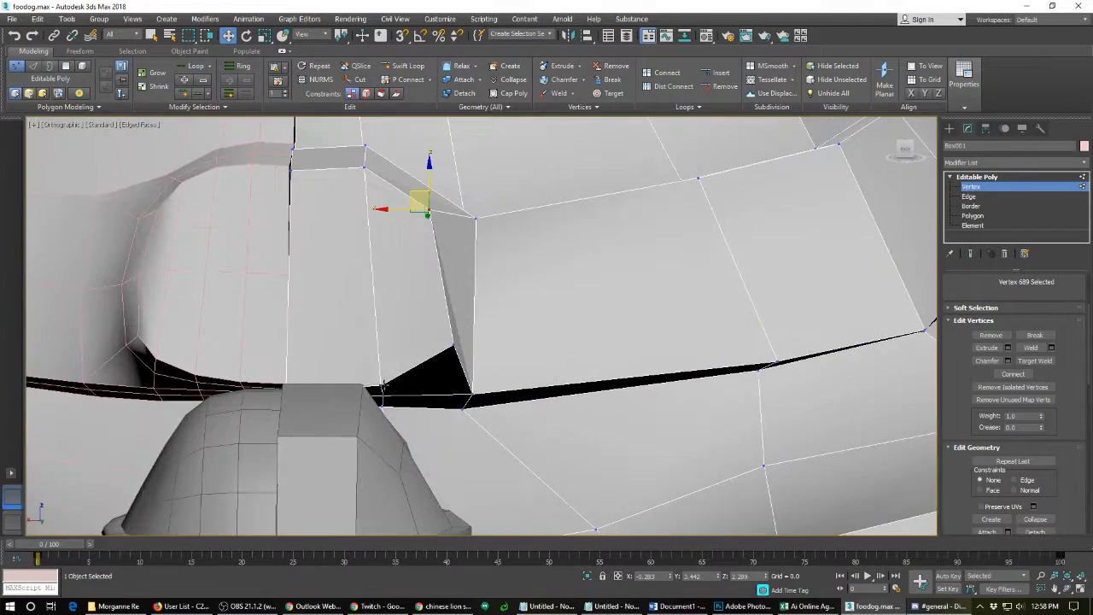
pyautogui.click(381, 386)
pyautogui.moveTo(364, 371); pyautogui.dragTo(344, 366)
# - Attach the low-poly bell half to the foo dog's body mesh
pyautogui.moveTo(398, 378)
pyautogui.keyDown('alt'); pyautogui.mouseDown(button='middle')
pyautogui.moveTo(316, 373)
pyautogui.moveTo(436, 374)
pyautogui.moveTo(349, 429)
pyautogui.moveTo(410, 424)
pyautogui.moveTo(227, 412)
pyautogui.moveTo(295, 453)
pyautogui.moveTo(342, 404)
pyautogui.mouseUp(button='middle'); pyautogui.keyUp('alt')
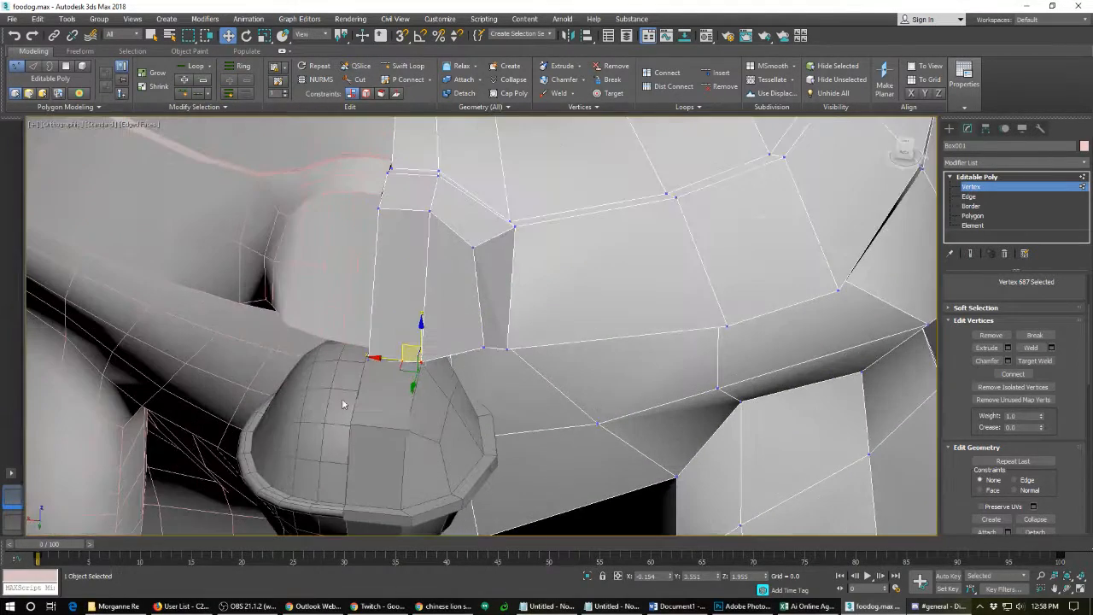
pyautogui.click(983, 534)
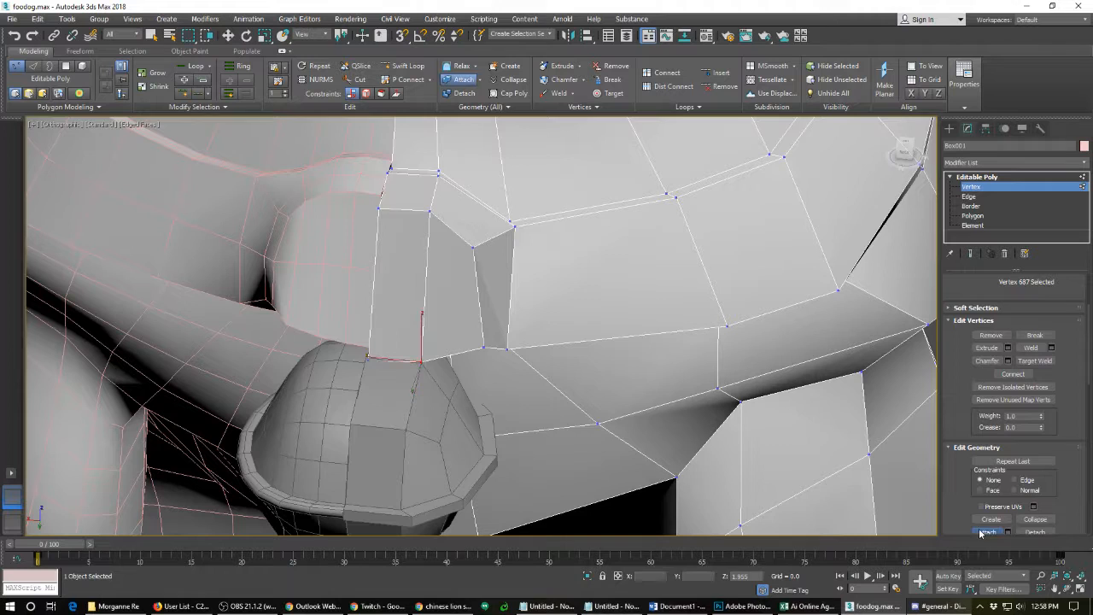
pyautogui.click(442, 444)
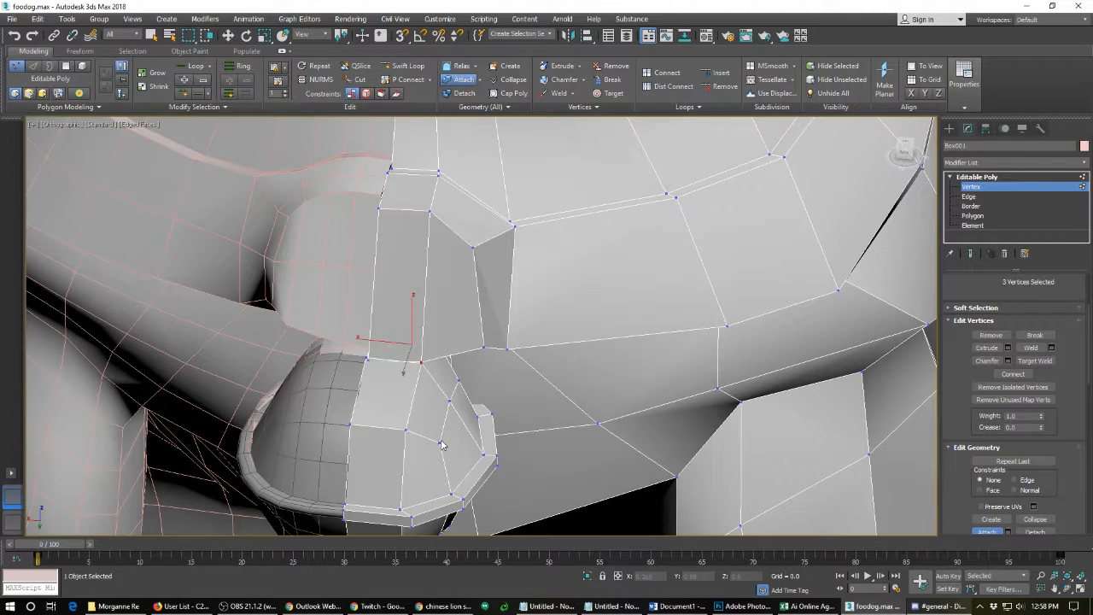
pyautogui.press('w')
# - Delete the hidden polygons between the bell's top and the underside of the extruded collar block
pyautogui.press('4')
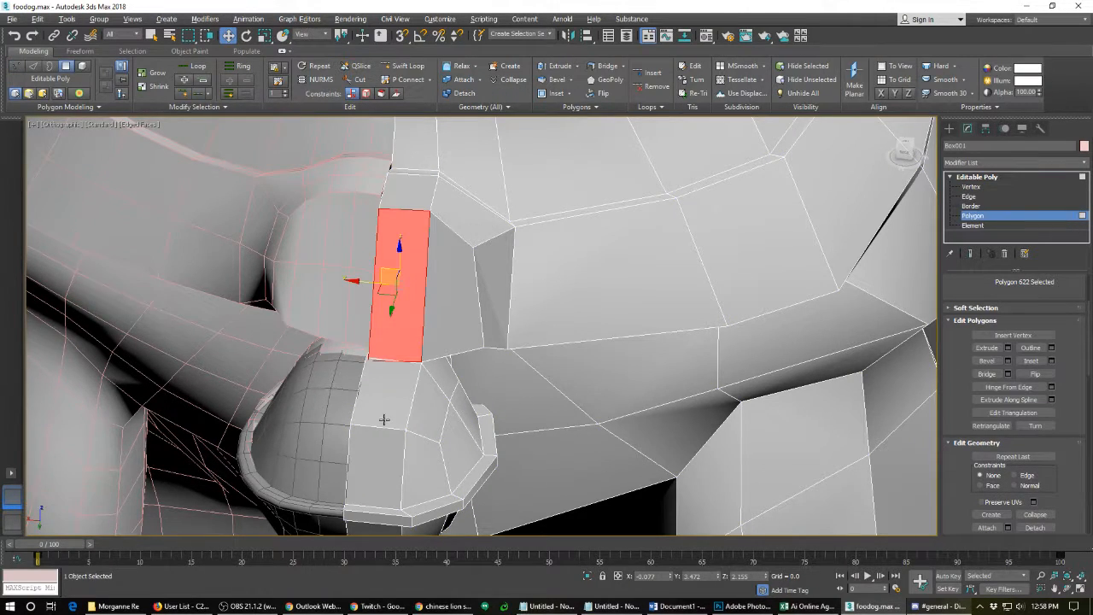
pyautogui.keyDown('alt'); pyautogui.moveTo(385, 419); pyautogui.dragTo(361, 373, button='middle'); pyautogui.keyUp('alt')
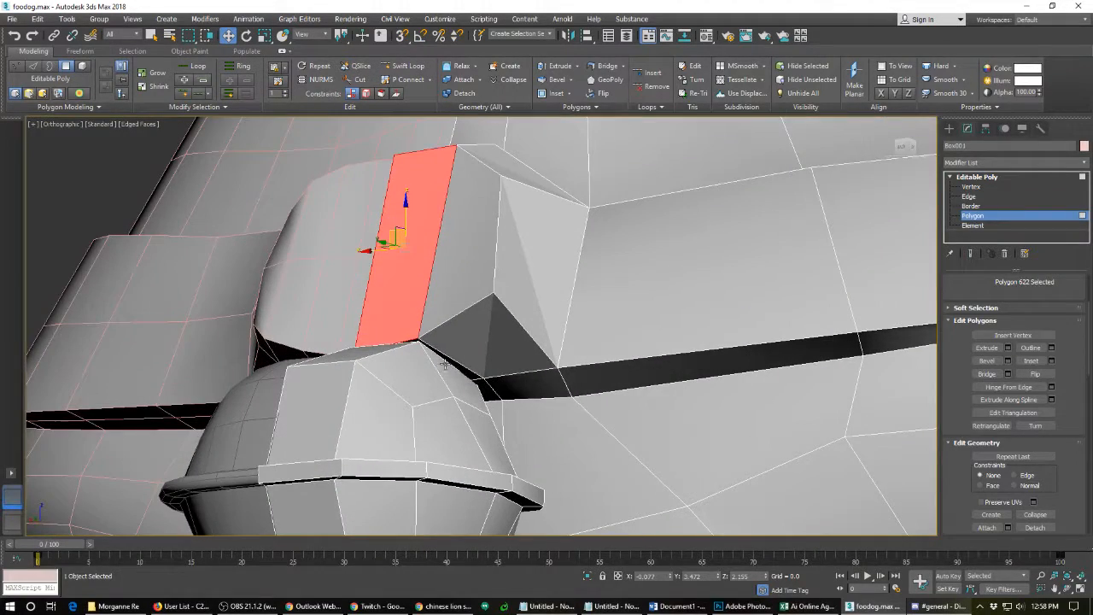
pyautogui.click(447, 362)
pyautogui.press('Delete')
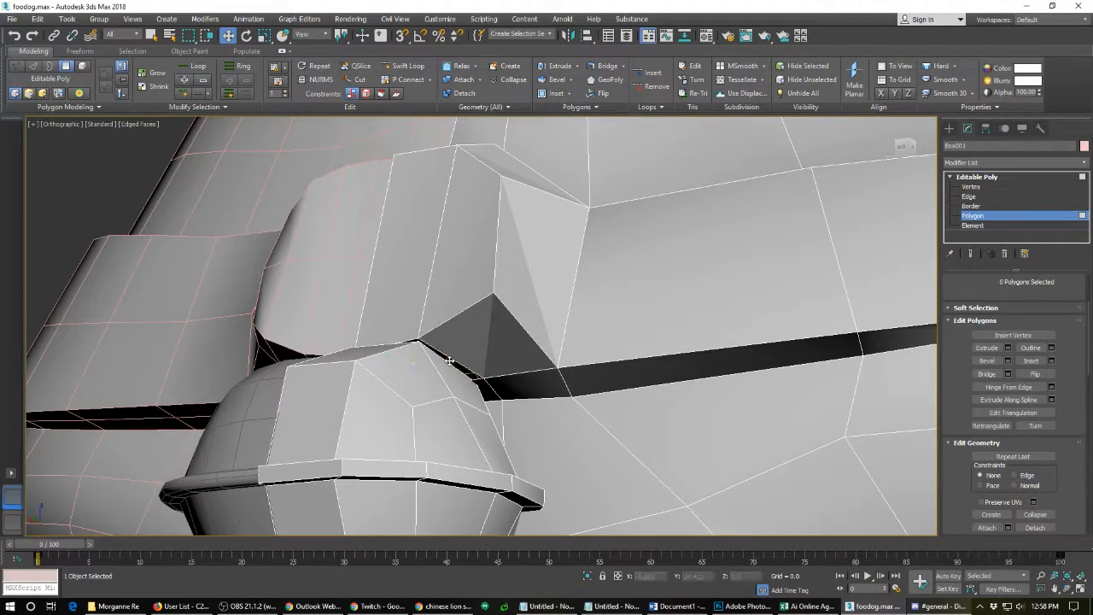
pyautogui.moveTo(412, 356)
pyautogui.keyDown('alt'); pyautogui.mouseDown(button='middle')
pyautogui.moveTo(415, 398)
pyautogui.moveTo(475, 394)
pyautogui.moveTo(334, 325)
pyautogui.moveTo(541, 312)
pyautogui.moveTo(567, 332)
pyautogui.moveTo(453, 378)
pyautogui.moveTo(617, 341)
pyautogui.moveTo(294, 269)
pyautogui.mouseUp(button='middle'); pyautogui.keyUp('alt')
pyautogui.scroll(-6, 294, 269)
pyautogui.keyDown('alt'); pyautogui.moveTo(535, 383); pyautogui.dragTo(500, 459, button='middle'); pyautogui.keyUp('alt')
pyautogui.scroll(6, 633, 296)
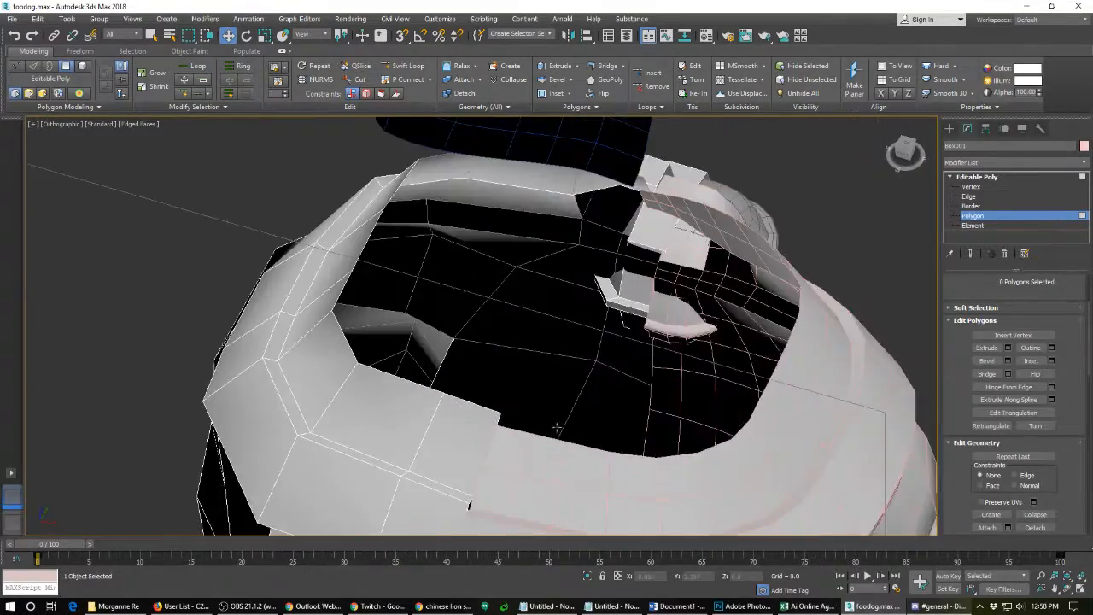
pyautogui.keyDown('alt'); pyautogui.moveTo(632, 296); pyautogui.dragTo(602, 508, button='middle'); pyautogui.keyUp('alt')
pyautogui.click(537, 289)
pyautogui.keyDown('alt'); pyautogui.moveTo(625, 384); pyautogui.dragTo(415, 341, button='middle'); pyautogui.keyUp('alt')
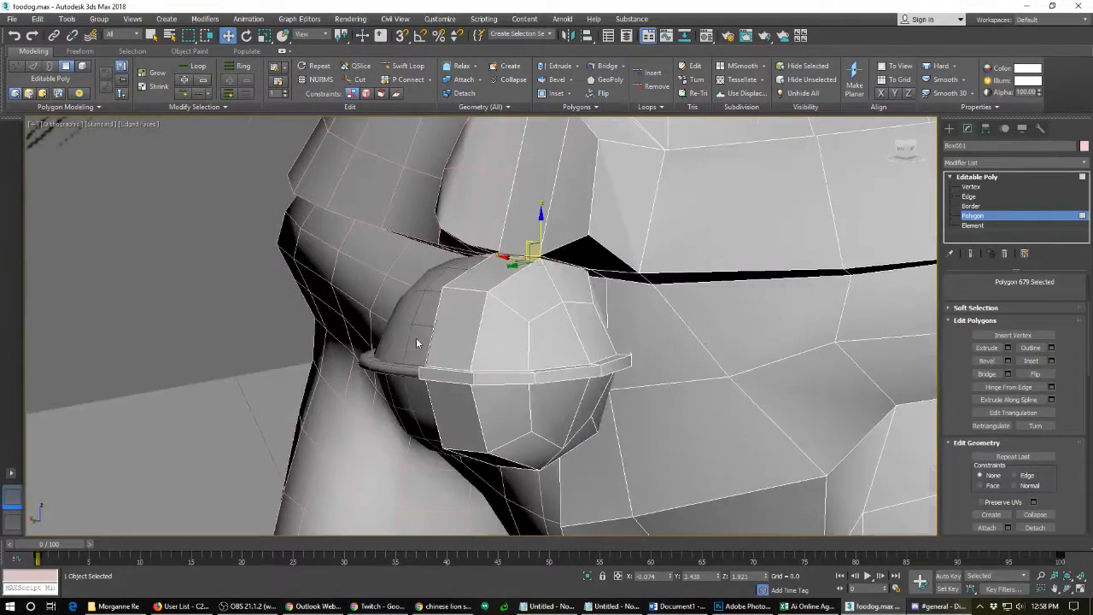
pyautogui.scroll(3, 416, 338)
pyautogui.click(416, 338)
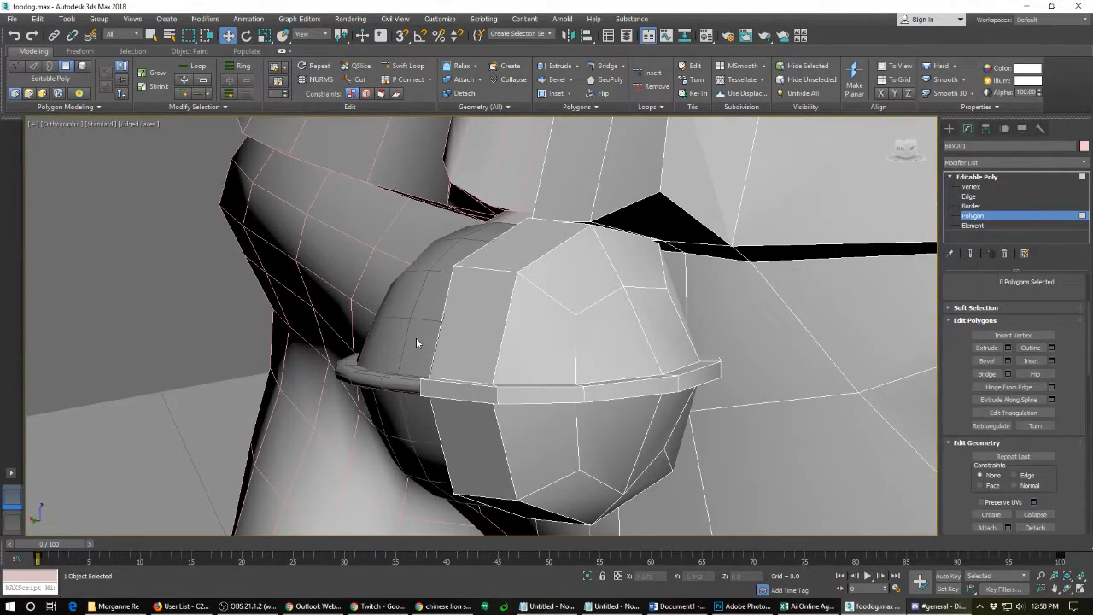
# - Collapse the adjoining bell-top and collar-block vertices together at the seam and at the next pair outward
pyautogui.press('1')
pyautogui.moveTo(541, 235); pyautogui.dragTo(544, 237)
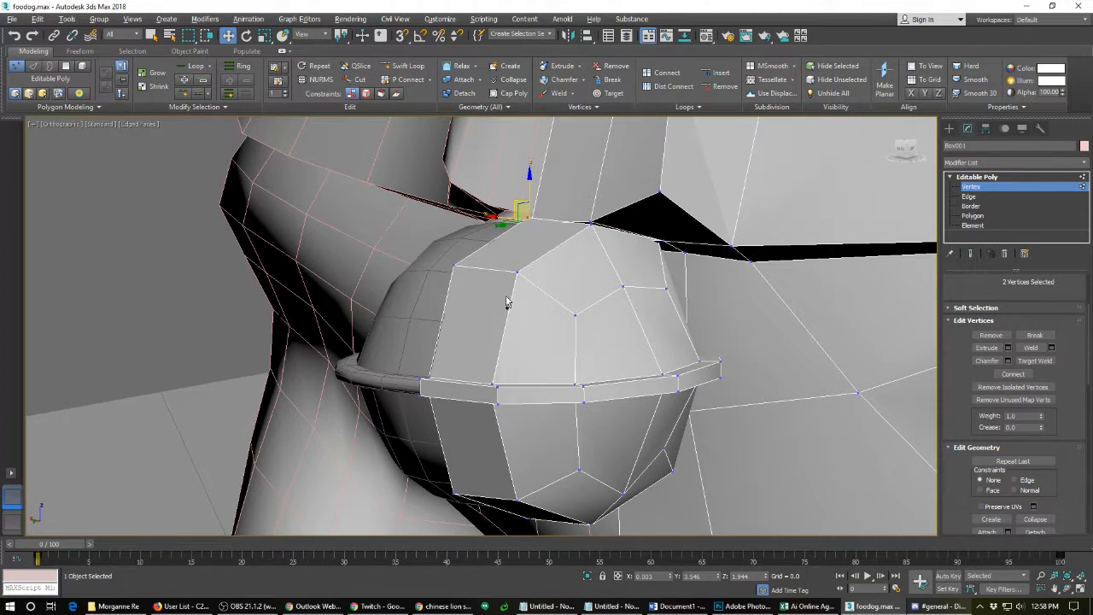
pyautogui.hotkey('ctrl', 'alt', 'c')
pyautogui.click(592, 226)
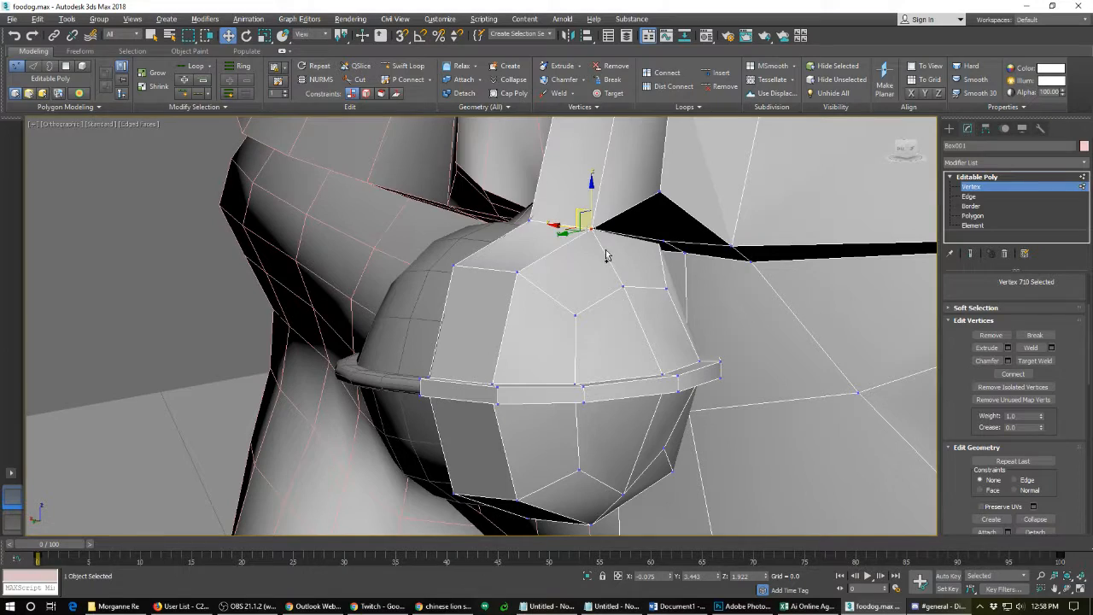
# - Try to join the bell's rear top vertices to the adjoining collar block vertices, and undo the attempt
pyautogui.keyDown('ctrl'); pyautogui.moveTo(662, 248); pyautogui.dragTo(667, 255); pyautogui.keyUp('ctrl')
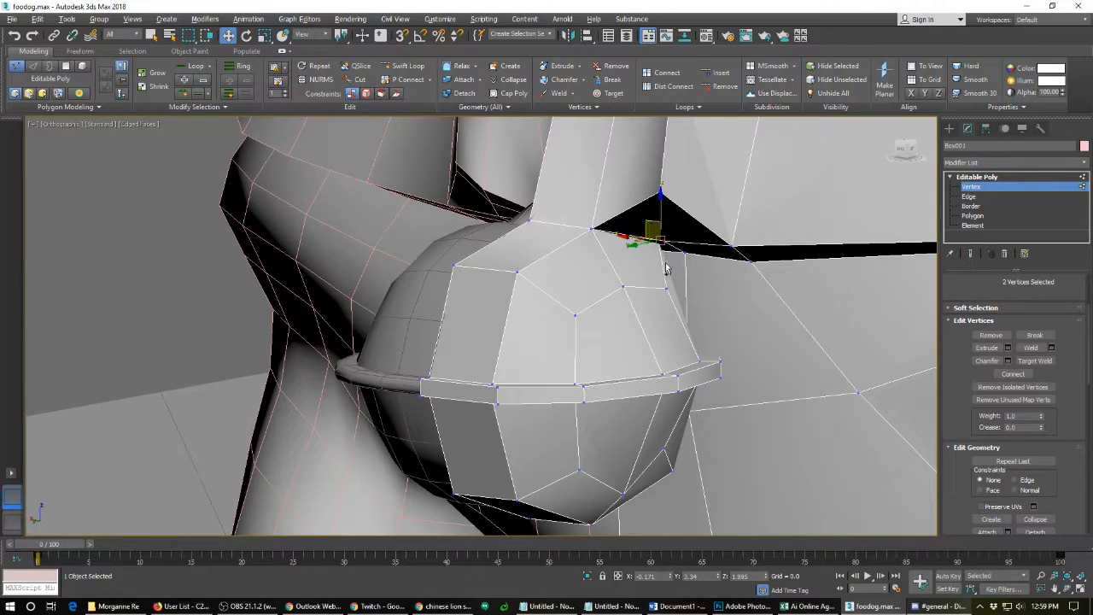
pyautogui.keyDown('alt'); pyautogui.moveTo(604, 291); pyautogui.dragTo(579, 264, button='middle'); pyautogui.keyUp('alt')
pyautogui.scroll(2, 579, 265)
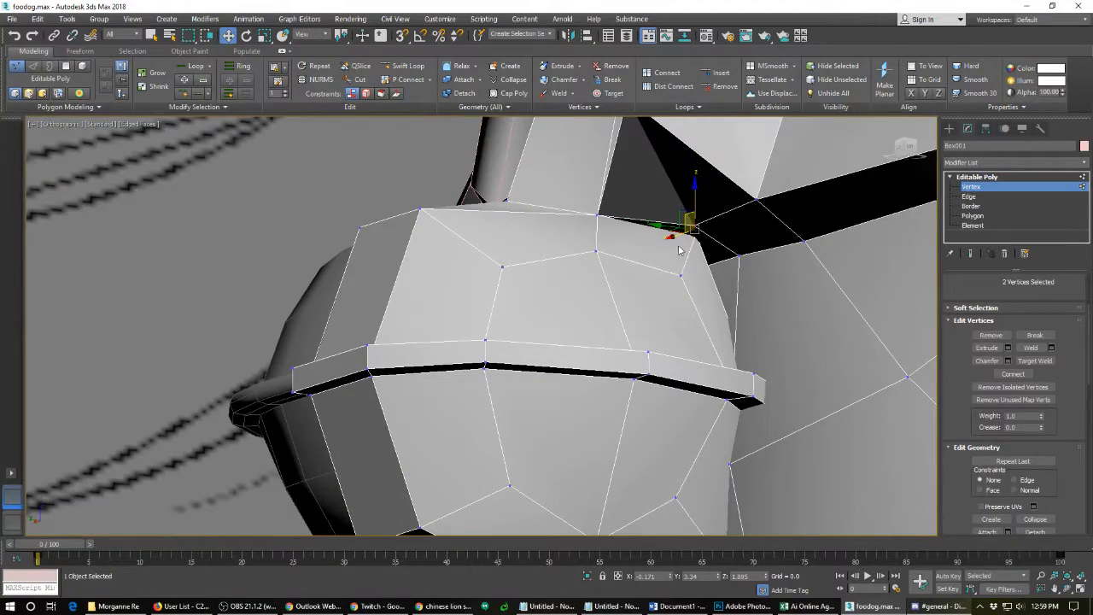
pyautogui.click(680, 250)
pyautogui.moveTo(706, 241); pyautogui.dragTo(707, 247)
pyautogui.keyDown('alt'); pyautogui.moveTo(702, 260); pyautogui.dragTo(723, 291, button='middle'); pyautogui.keyUp('alt')
pyautogui.hotkey('ctrl', 'z')
pyautogui.hotkey('ctrl', 'z')
pyautogui.hotkey('ctrl', 'z')
pyautogui.hotkey('ctrl', 'z')
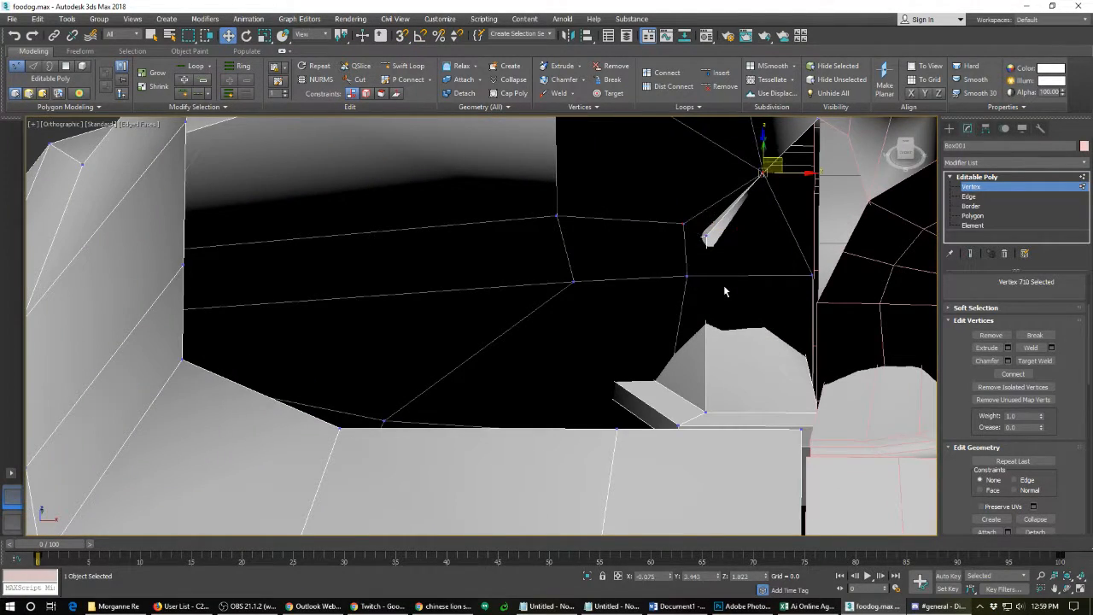
# - Collapse the remaining overlapping vertex pairs where the bell's top meets the collar block and check the join at the seam
pyautogui.keyDown('alt'); pyautogui.moveTo(748, 247); pyautogui.dragTo(696, 314, button='middle'); pyautogui.keyUp('alt')
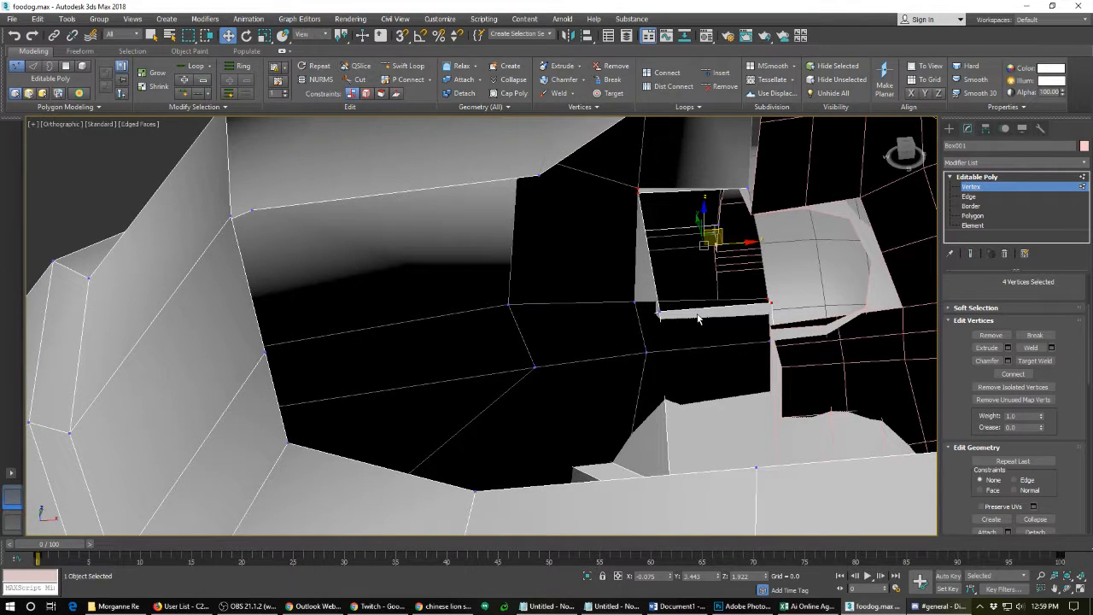
pyautogui.scroll(2, 658, 273)
pyautogui.click(642, 262)
pyautogui.scroll(-2, 630, 200)
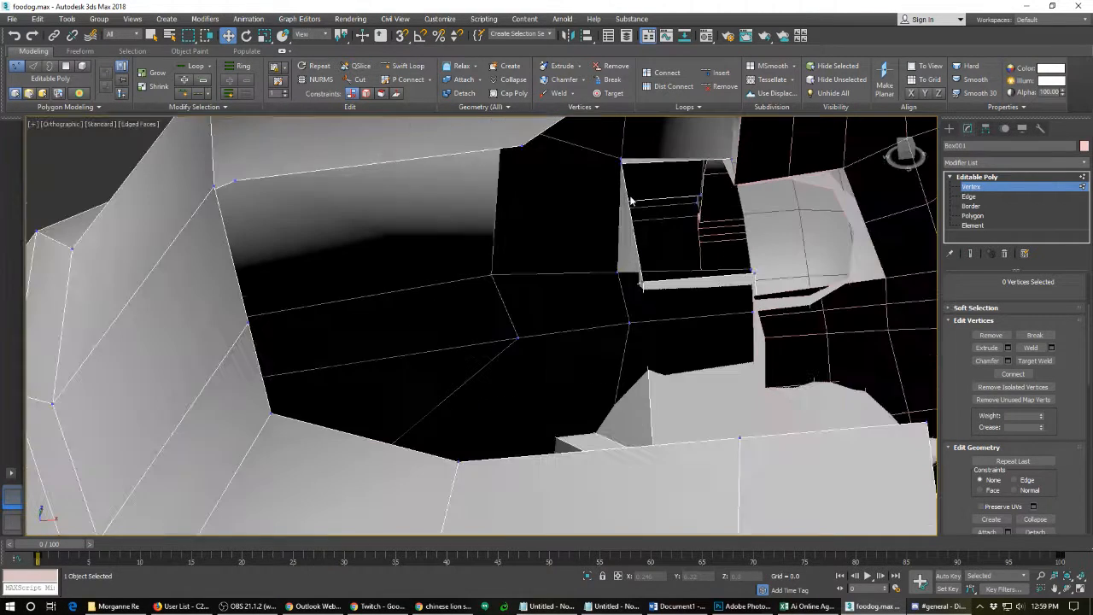
pyautogui.moveTo(632, 171); pyautogui.dragTo(632, 176)
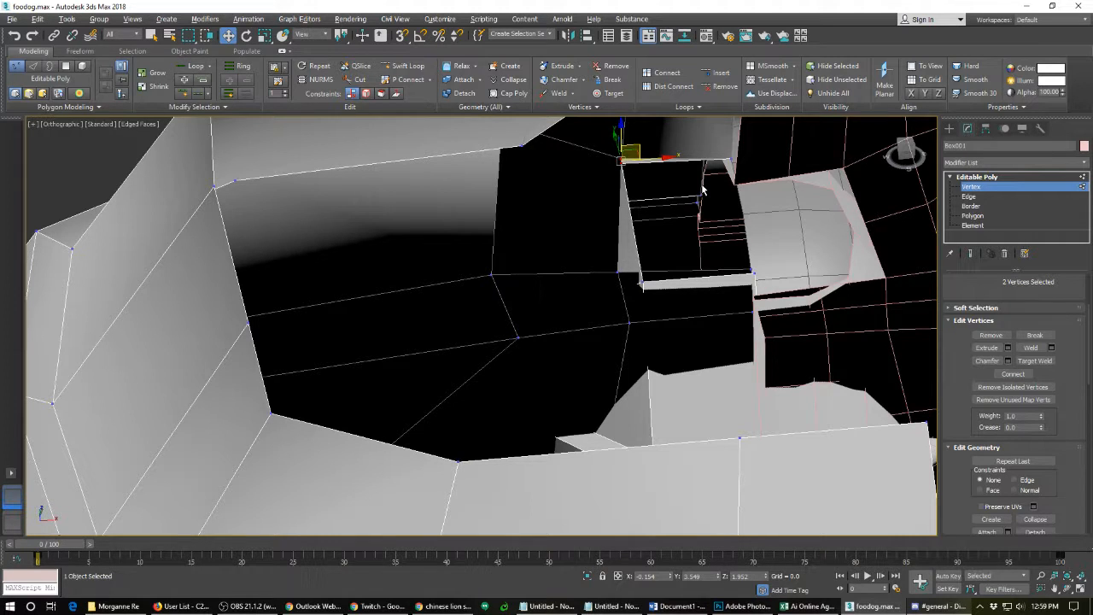
pyautogui.hotkey('ctrl', 'alt', 'c')
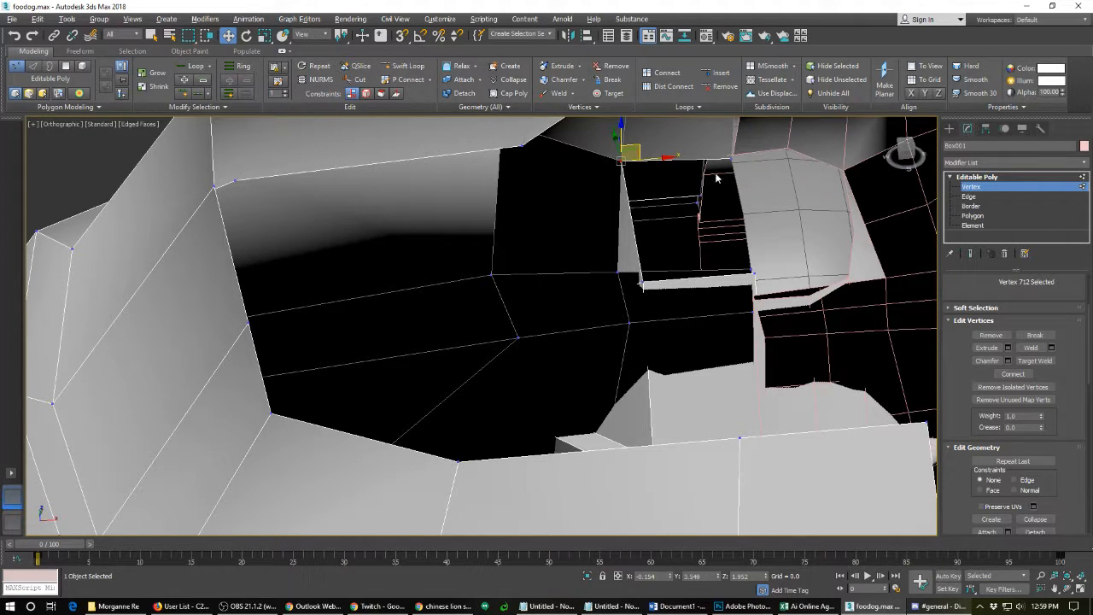
pyautogui.click(737, 172)
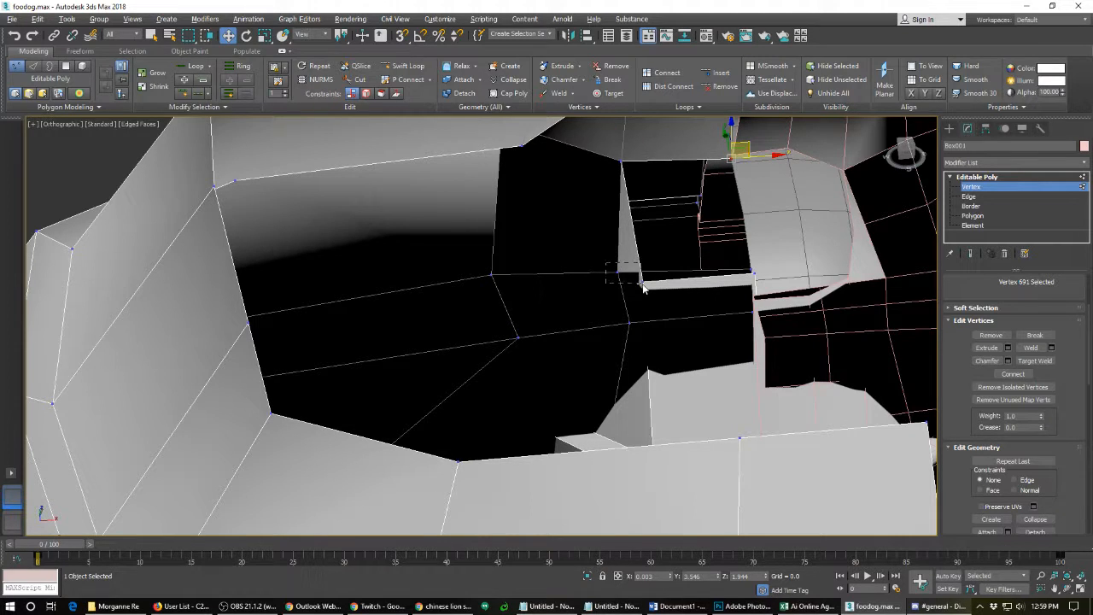
pyautogui.moveTo(645, 285); pyautogui.dragTo(647, 287)
pyautogui.hotkey('ctrl', 'alt', 'c')
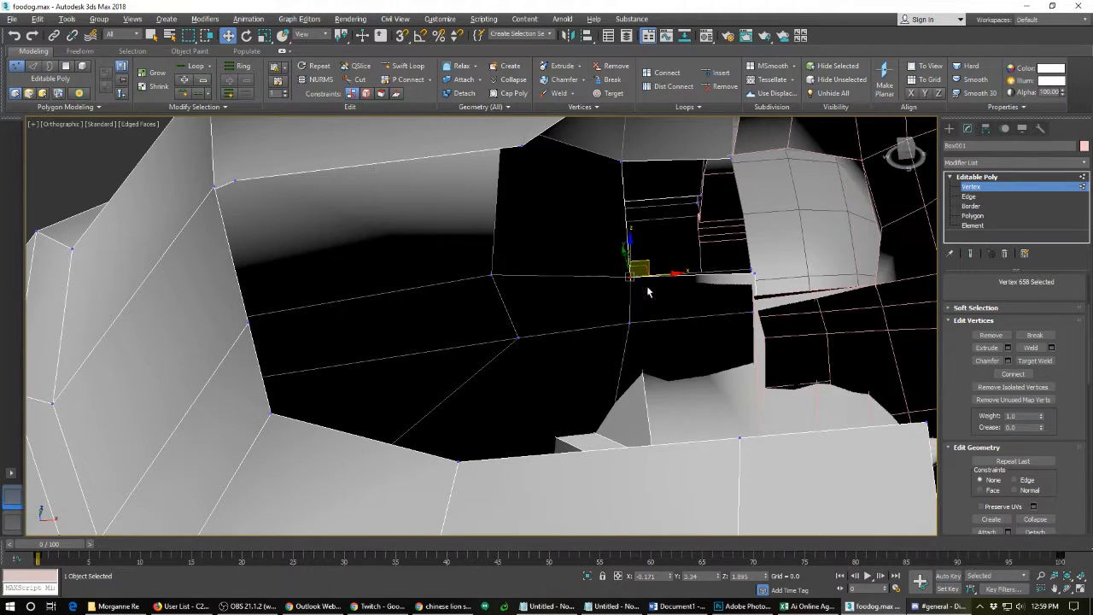
pyautogui.click(755, 273)
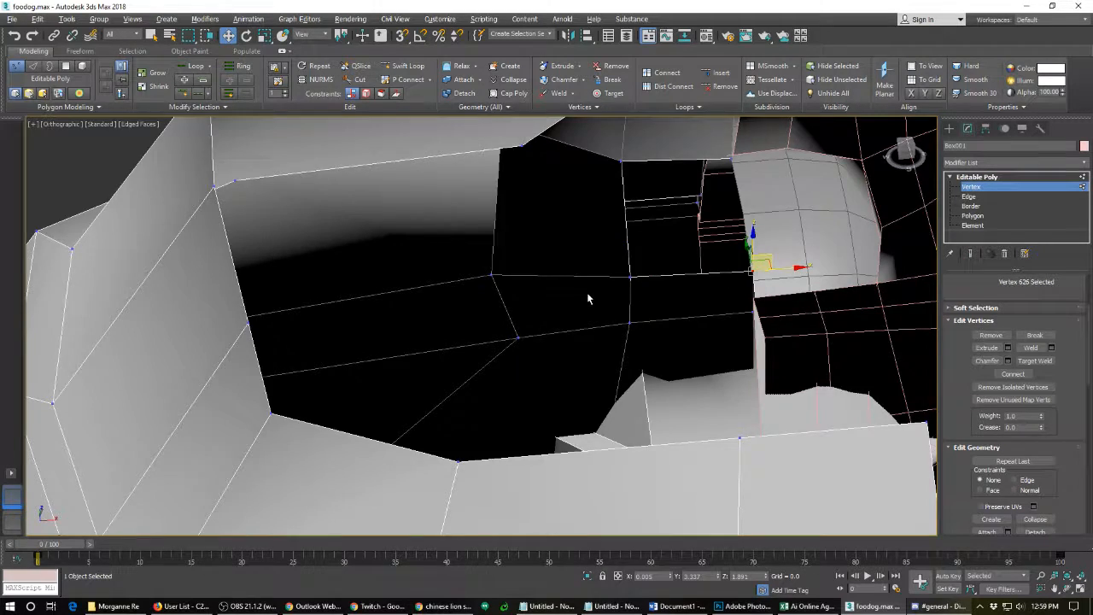
pyautogui.keyDown('alt'); pyautogui.moveTo(586, 298); pyautogui.dragTo(668, 260, button='middle'); pyautogui.keyUp('alt')
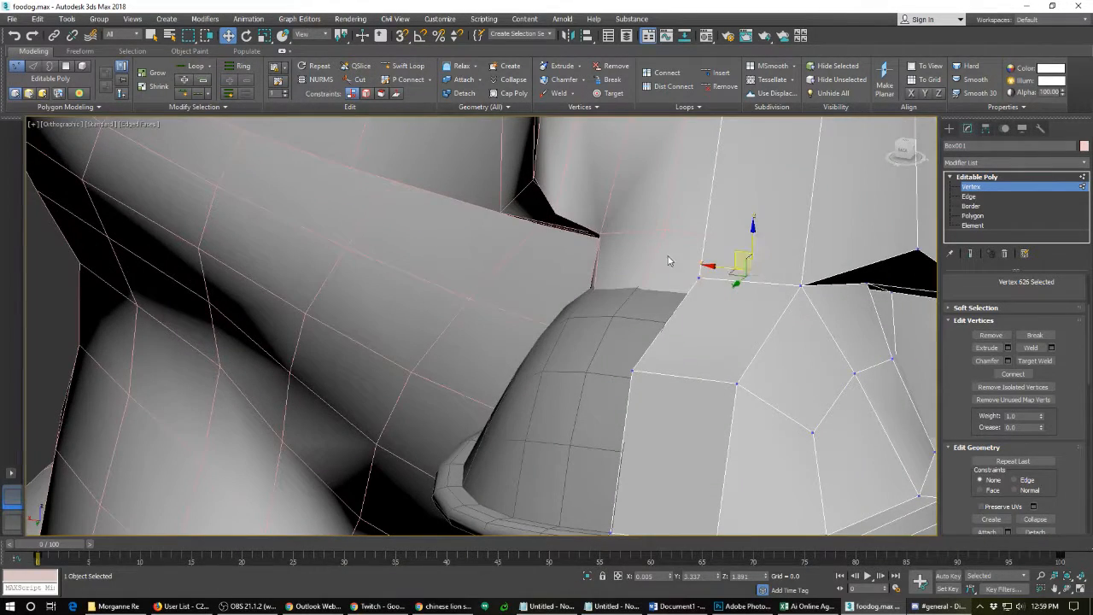
pyautogui.moveTo(718, 296); pyautogui.dragTo(707, 300)
pyautogui.keyDown('alt'); pyautogui.moveTo(705, 300); pyautogui.dragTo(714, 327, button='middle'); pyautogui.keyUp('alt')
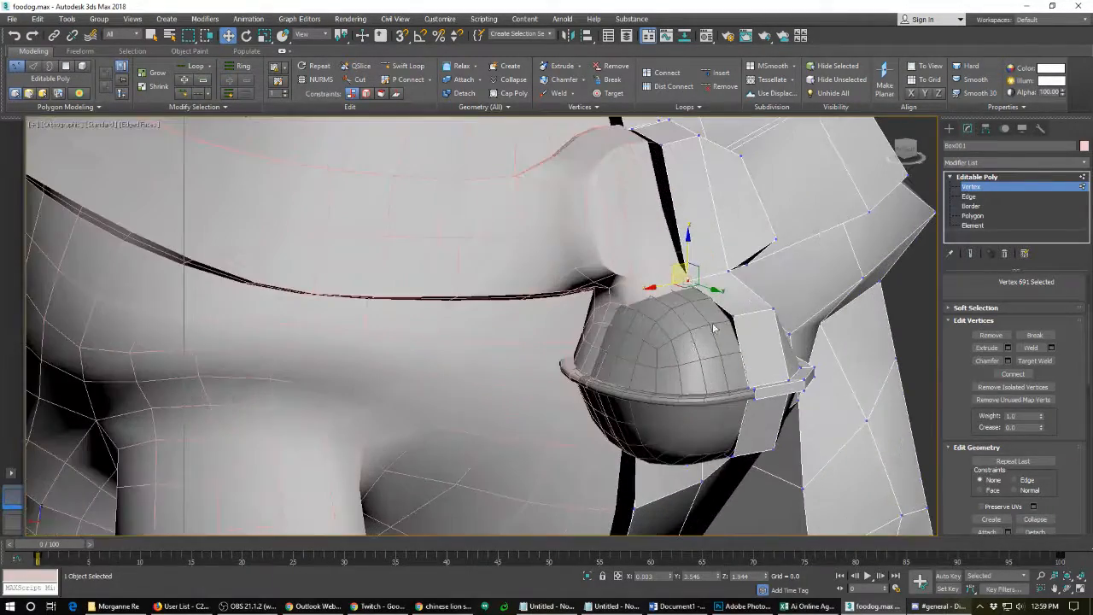
# - Delete the separate smooth bell object that overlaps the bell half merged into the body
pyautogui.click(988, 189)
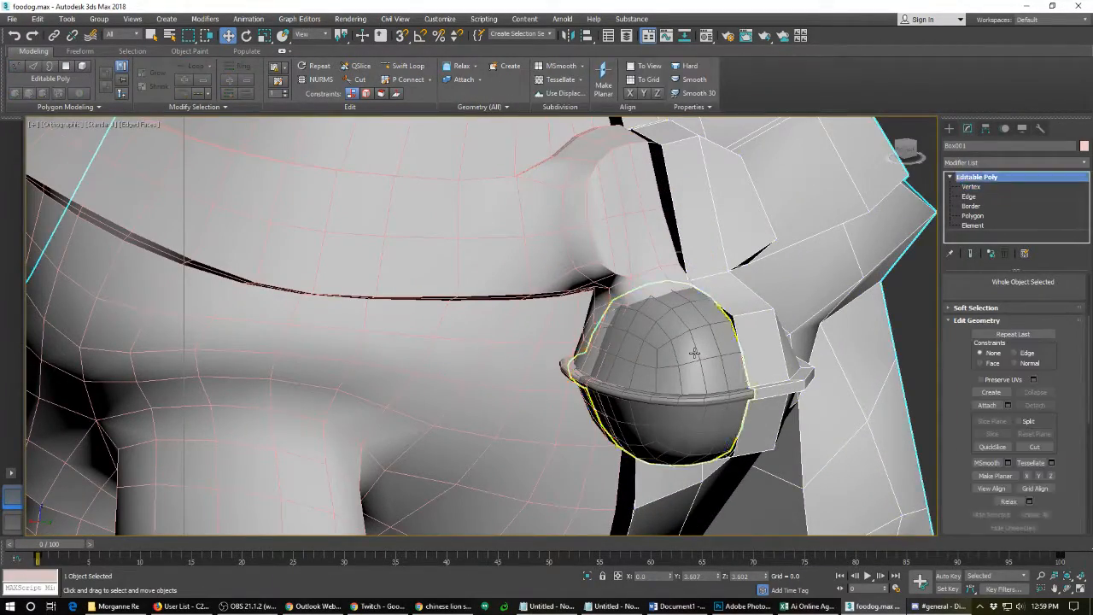
pyautogui.click(694, 352)
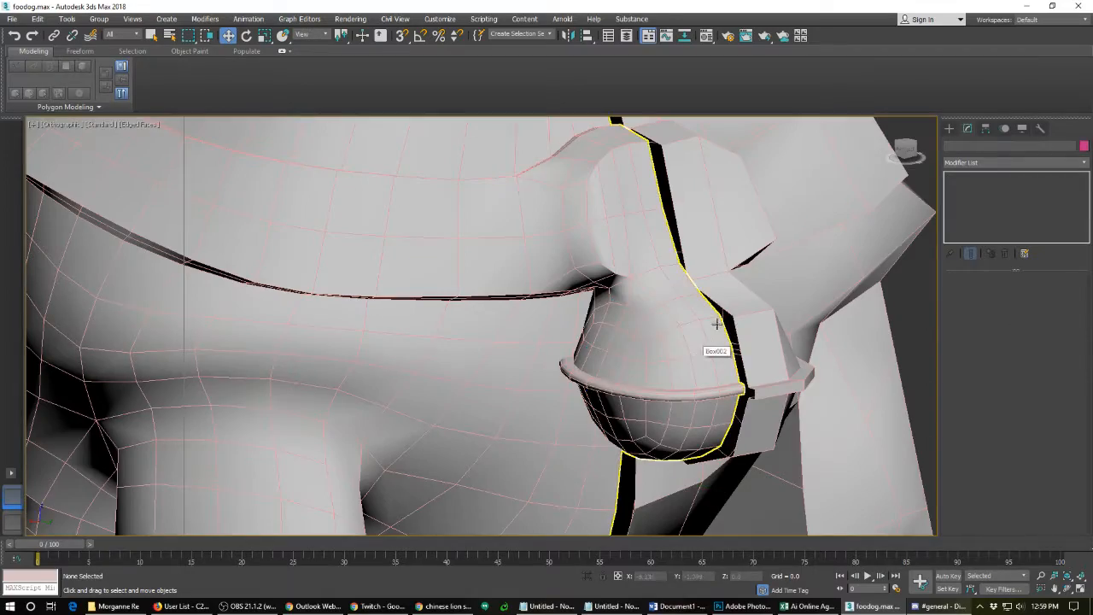
pyautogui.keyDown('alt'); pyautogui.moveTo(714, 349); pyautogui.dragTo(703, 325, button='middle'); pyautogui.keyUp('alt')
pyautogui.keyDown('alt'); pyautogui.moveTo(594, 329); pyautogui.dragTo(740, 385, button='middle'); pyautogui.keyUp('alt')
pyautogui.scroll(-3, 480, 388)
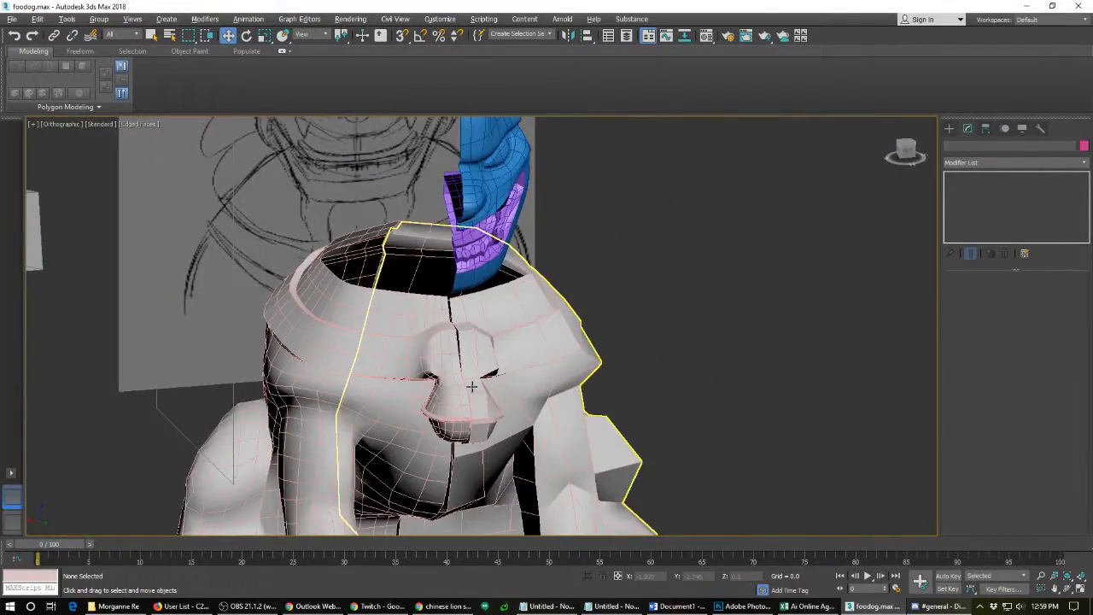
pyautogui.keyDown('alt'); pyautogui.moveTo(472, 386); pyautogui.dragTo(506, 442, button='middle'); pyautogui.keyUp('alt')
pyautogui.scroll(4, 505, 442)
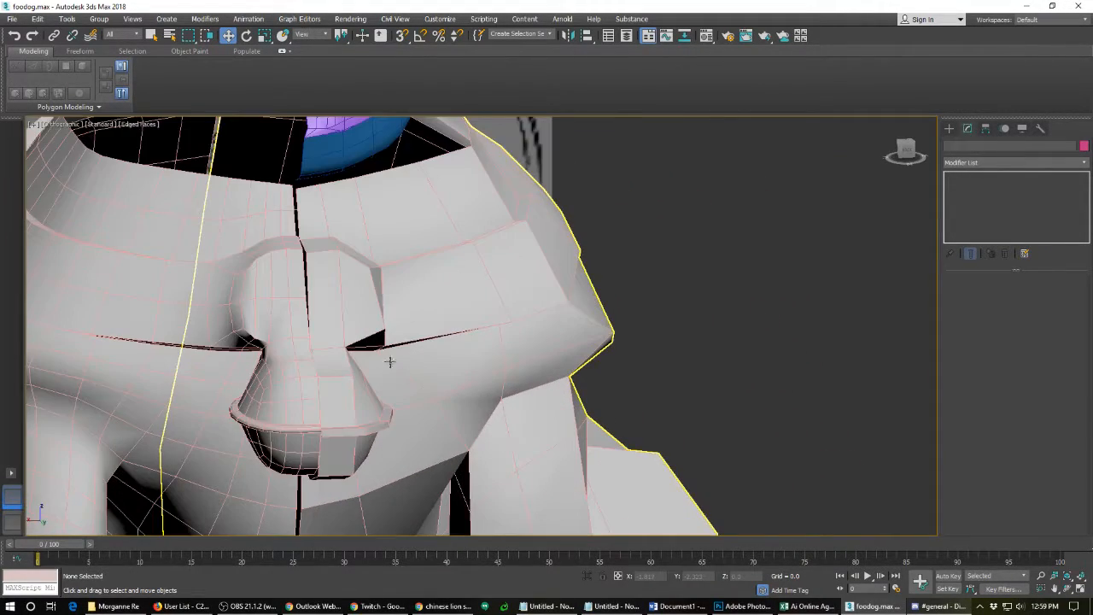
# - Raise the body's seam vertex between bell and collar block, and move the block's two outer side vertices back toward the chest
pyautogui.click(332, 349)
pyautogui.press('1')
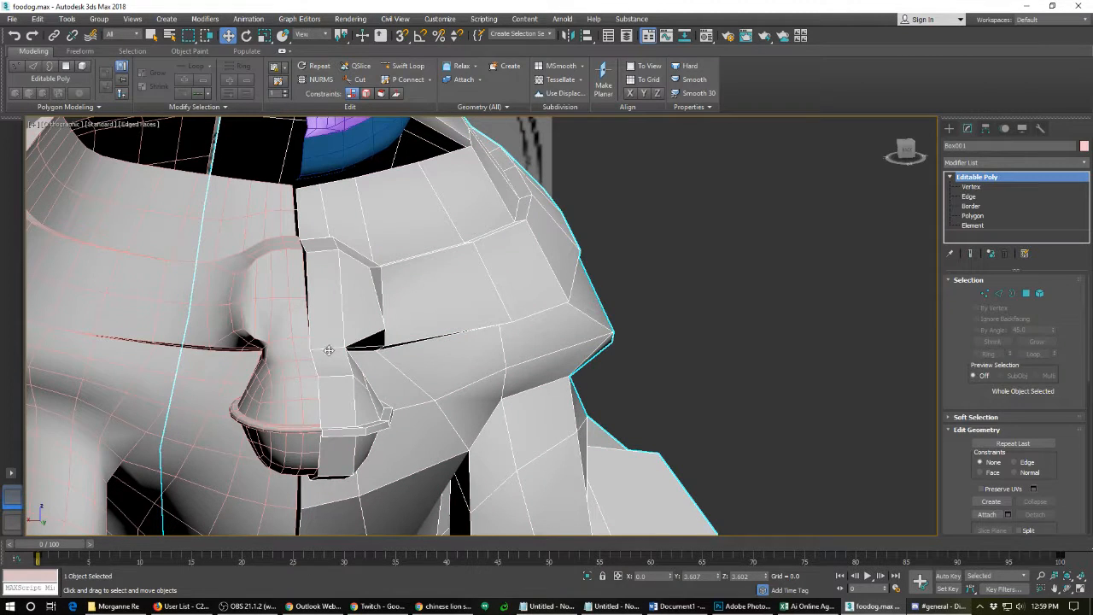
pyautogui.click(311, 351)
pyautogui.moveTo(310, 338); pyautogui.dragTo(307, 313)
pyautogui.moveTo(376, 399)
pyautogui.keyDown('alt'); pyautogui.mouseDown(button='middle')
pyautogui.moveTo(295, 384)
pyautogui.moveTo(322, 374)
pyautogui.mouseUp(button='middle'); pyautogui.keyUp('alt')
pyautogui.click(356, 340)
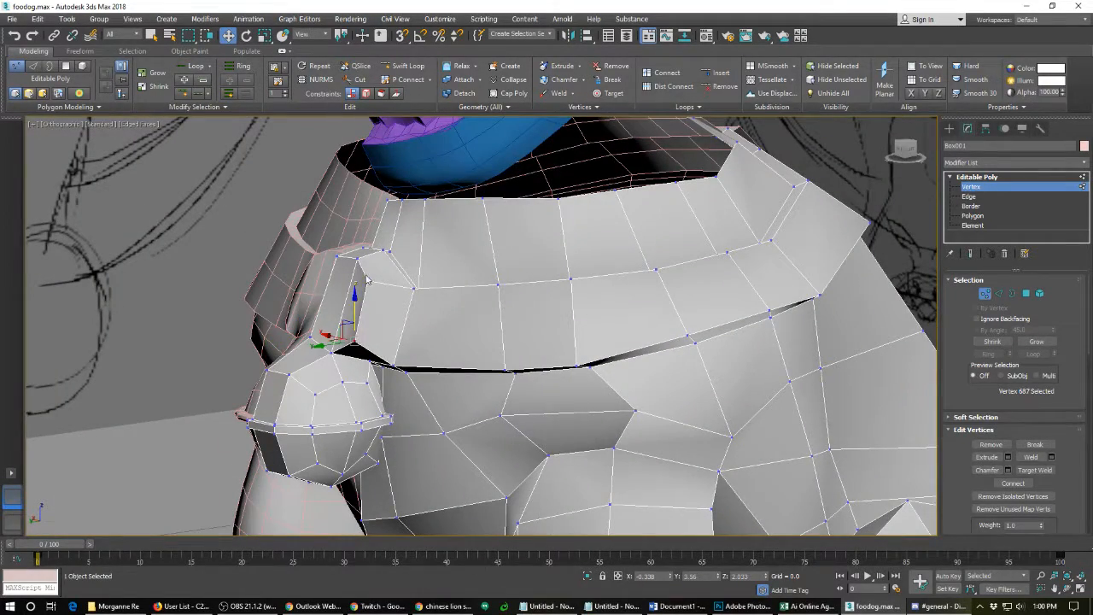
pyautogui.keyDown('ctrl'); pyautogui.click(369, 282); pyautogui.keyUp('ctrl')
pyautogui.moveTo(332, 316); pyautogui.dragTo(363, 313)
pyautogui.keyDown('alt'); pyautogui.moveTo(367, 373); pyautogui.dragTo(503, 358, button='middle'); pyautogui.keyUp('alt')
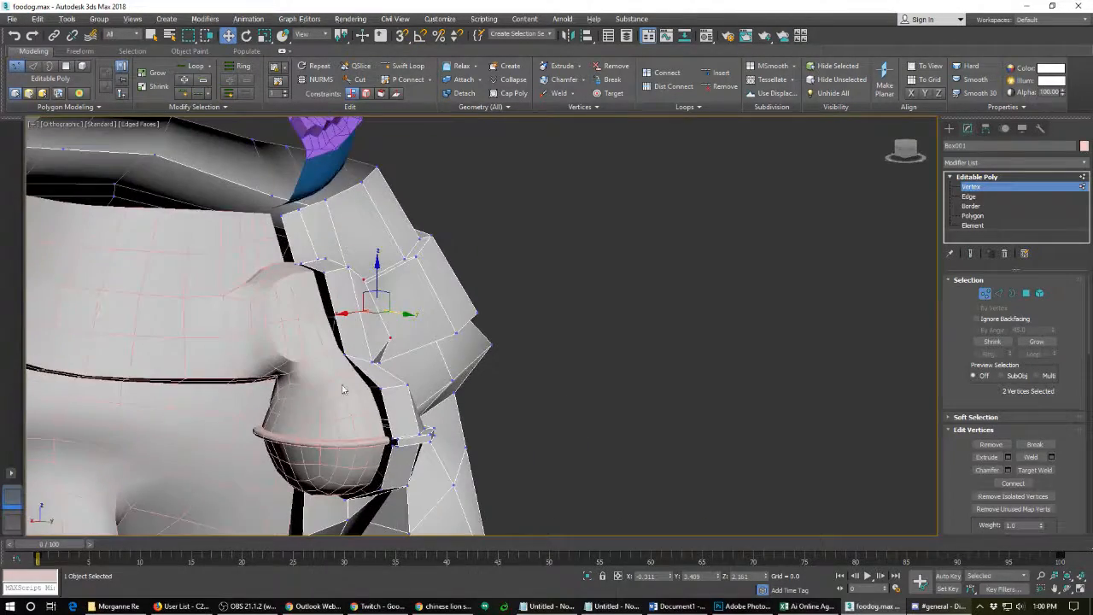
# - Crease the three edges around the bell's top, where it joins the collar block, to 1.0
pyautogui.scroll(3, 312, 391)
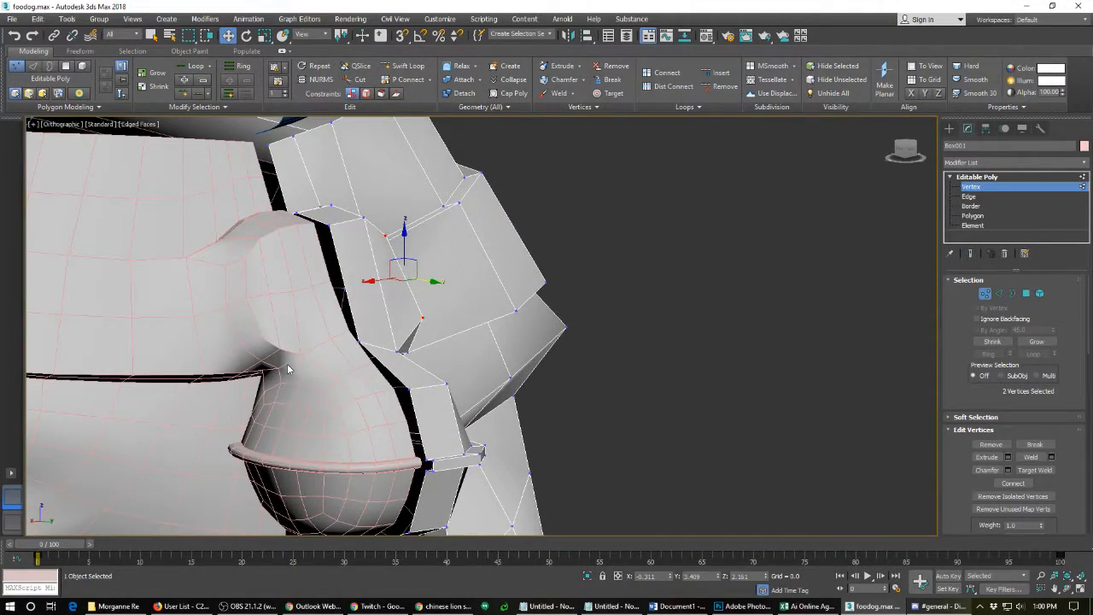
pyautogui.press('2')
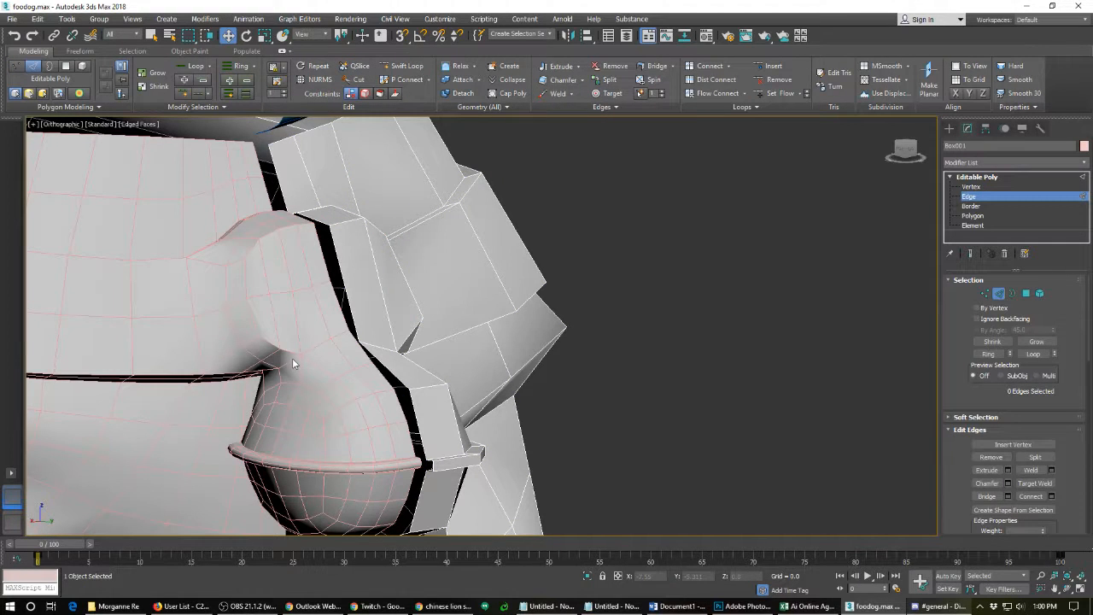
pyautogui.click(378, 344)
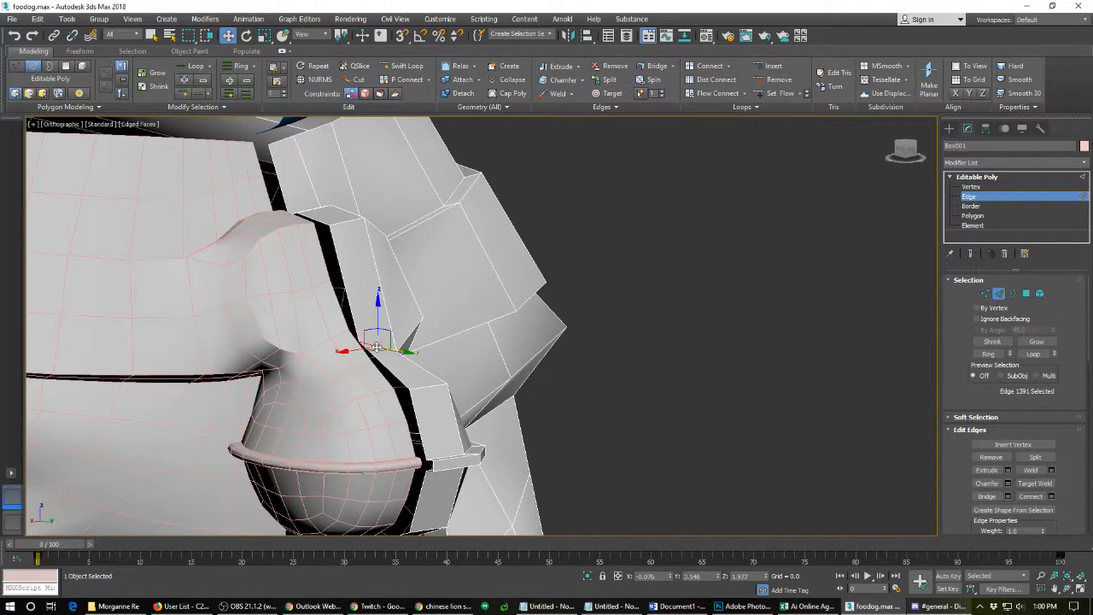
pyautogui.keyDown('alt'); pyautogui.moveTo(429, 358); pyautogui.dragTo(368, 376, button='middle'); pyautogui.keyUp('alt')
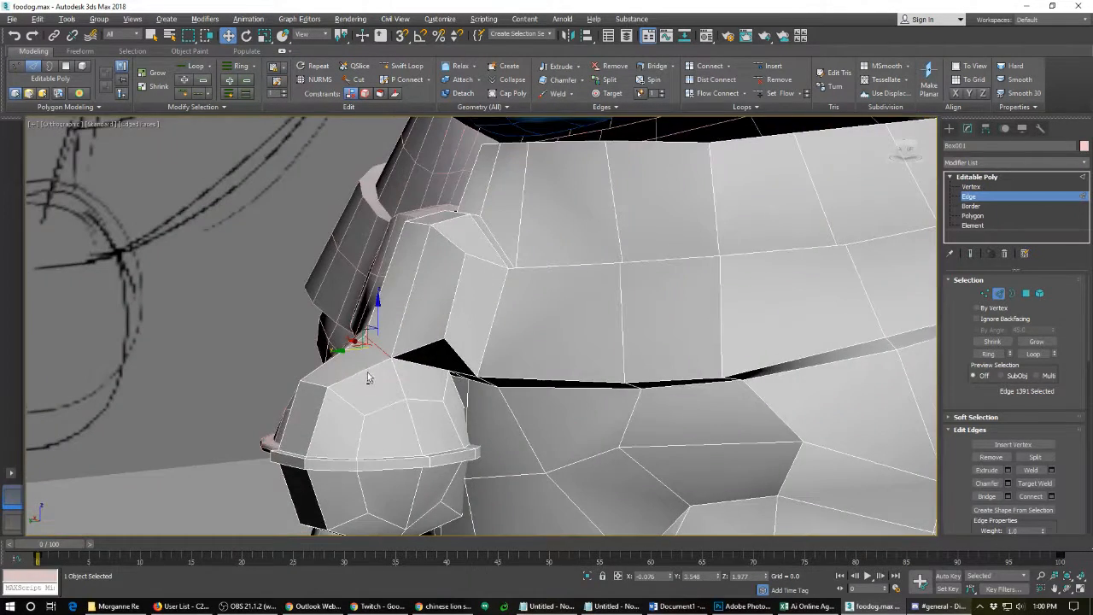
pyautogui.keyDown('ctrl'); pyautogui.click(429, 366); pyautogui.keyUp('ctrl')
pyautogui.keyDown('alt'); pyautogui.moveTo(467, 396); pyautogui.dragTo(425, 378, button='middle'); pyautogui.keyUp('alt')
pyautogui.scroll(5, 466, 369)
pyautogui.scroll(4, 466, 368)
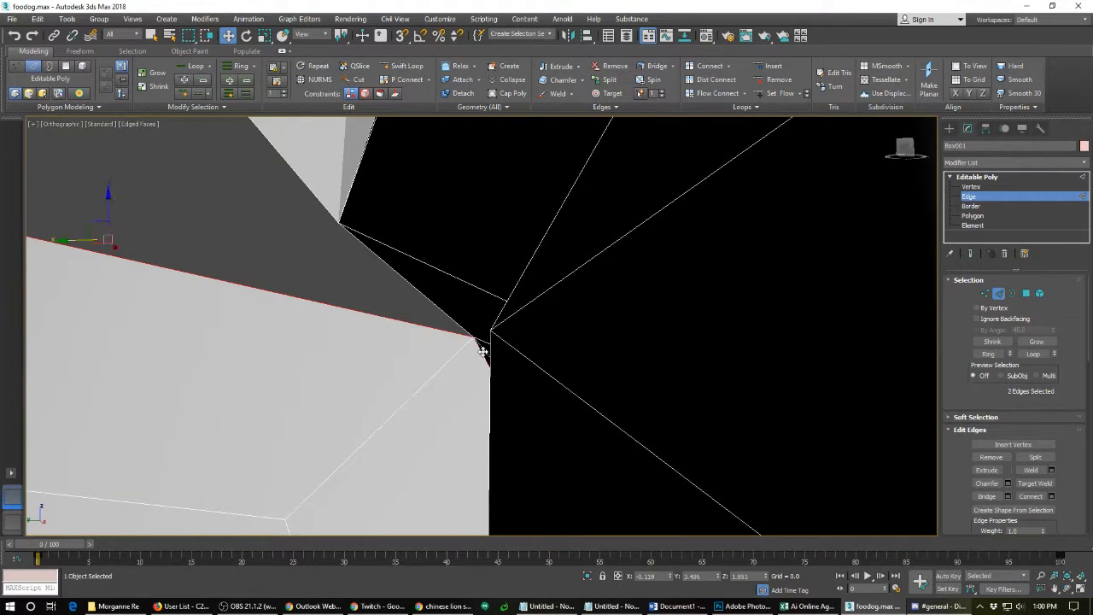
pyautogui.keyDown('ctrl'); pyautogui.click(482, 350); pyautogui.keyUp('ctrl')
pyautogui.scroll(-6, 461, 361)
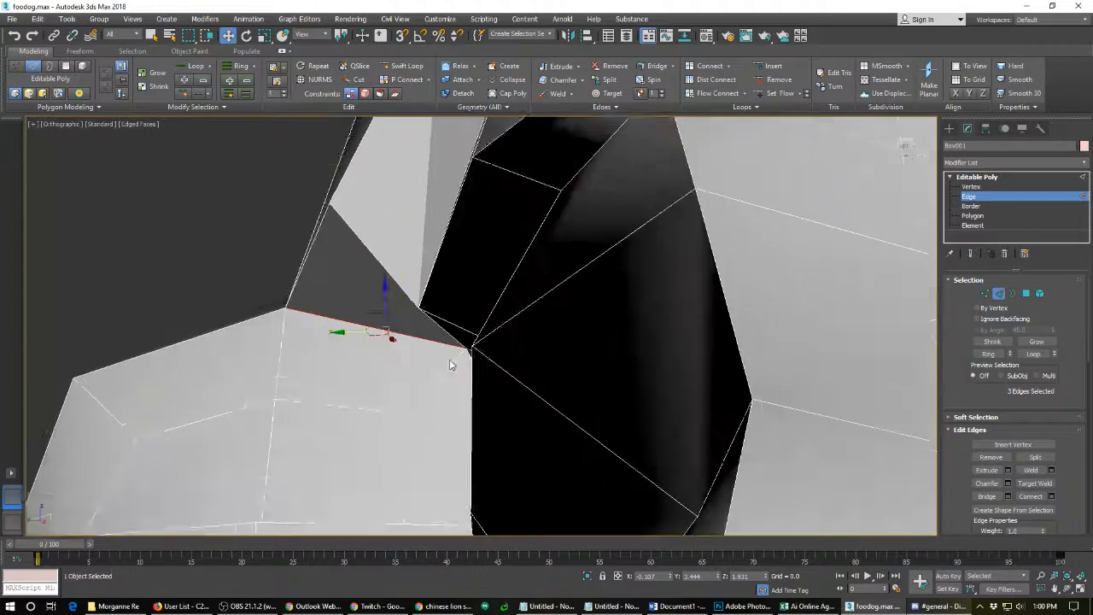
pyautogui.keyDown('alt'); pyautogui.moveTo(368, 353); pyautogui.dragTo(490, 375, button='middle'); pyautogui.keyUp('alt')
pyautogui.scroll(-1, 492, 378)
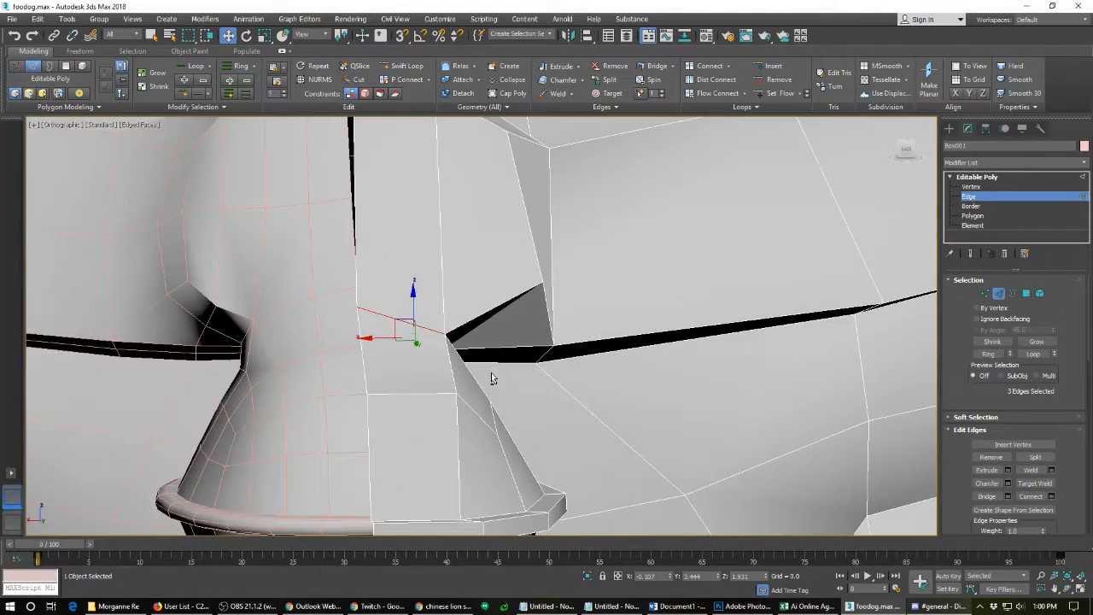
pyautogui.scroll(2, 717, 397)
pyautogui.moveTo(956, 455); pyautogui.dragTo(947, 348)
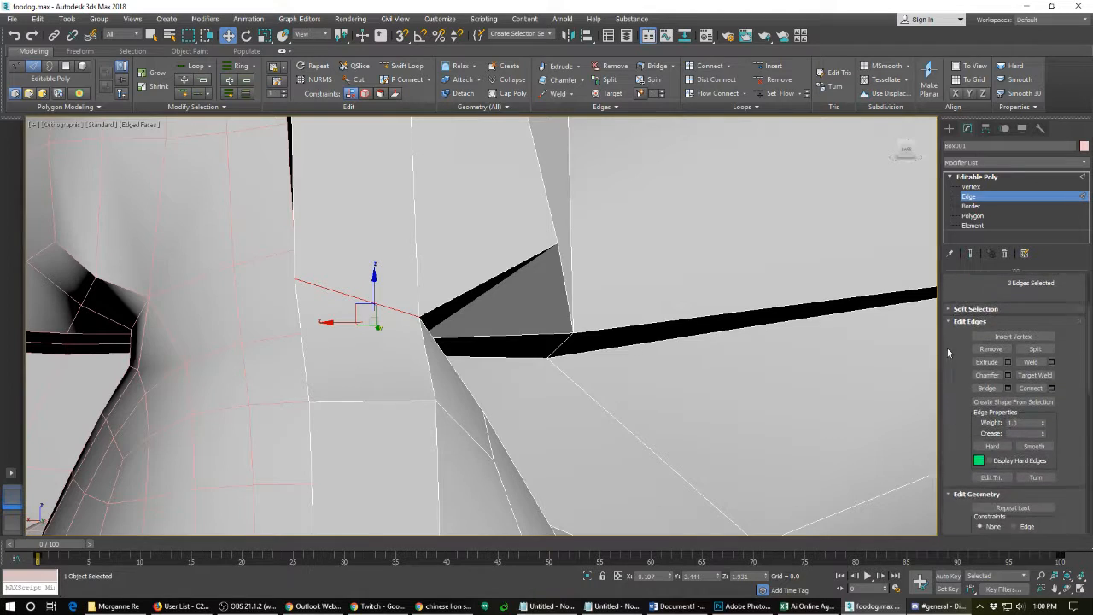
pyautogui.moveTo(1043, 435); pyautogui.dragTo(1022, 318)
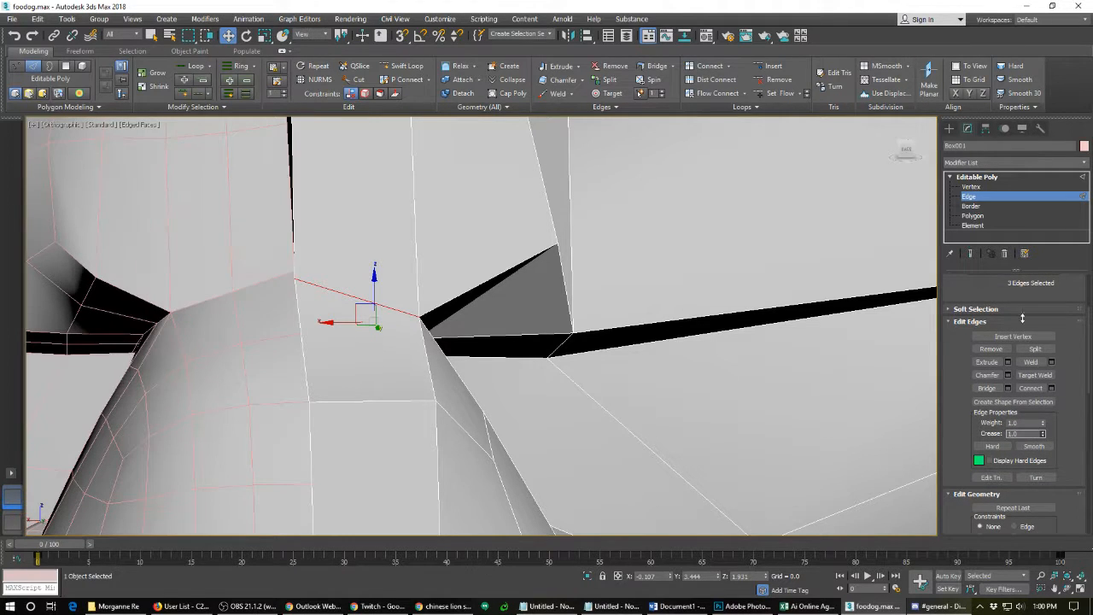
# - Examine the creased bell joint and the whole foo dog model from the front and side
pyautogui.scroll(-5, 303, 332)
pyautogui.moveTo(304, 331)
pyautogui.keyDown('alt'); pyautogui.mouseDown(button='middle')
pyautogui.moveTo(410, 322)
pyautogui.moveTo(343, 358)
pyautogui.moveTo(259, 341)
pyautogui.moveTo(299, 329)
pyautogui.mouseUp(button='middle'); pyautogui.keyUp('alt')
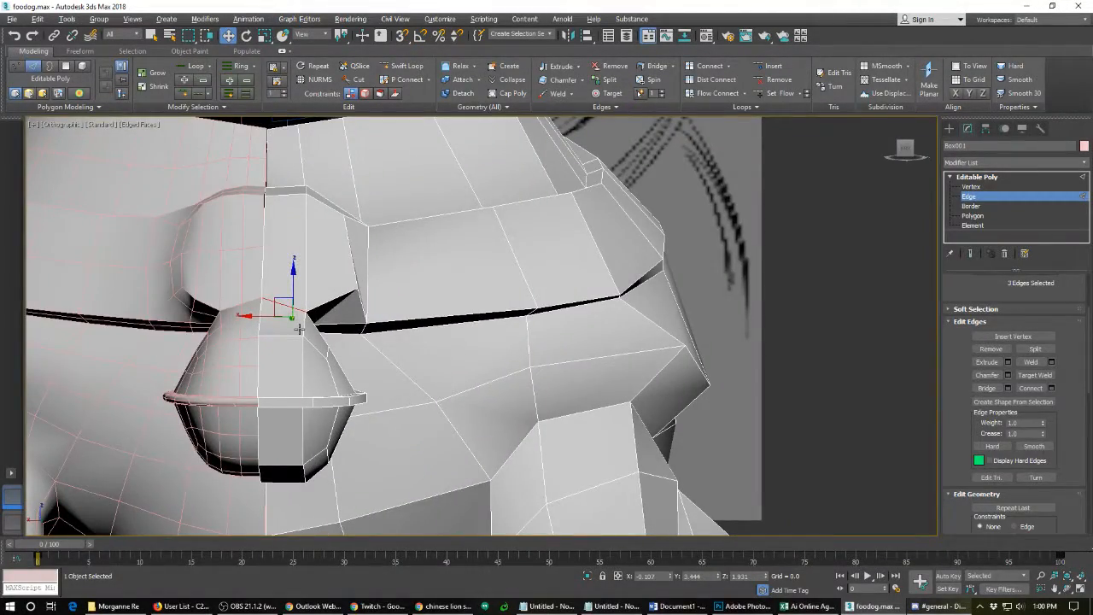
pyautogui.scroll(-6, 300, 330)
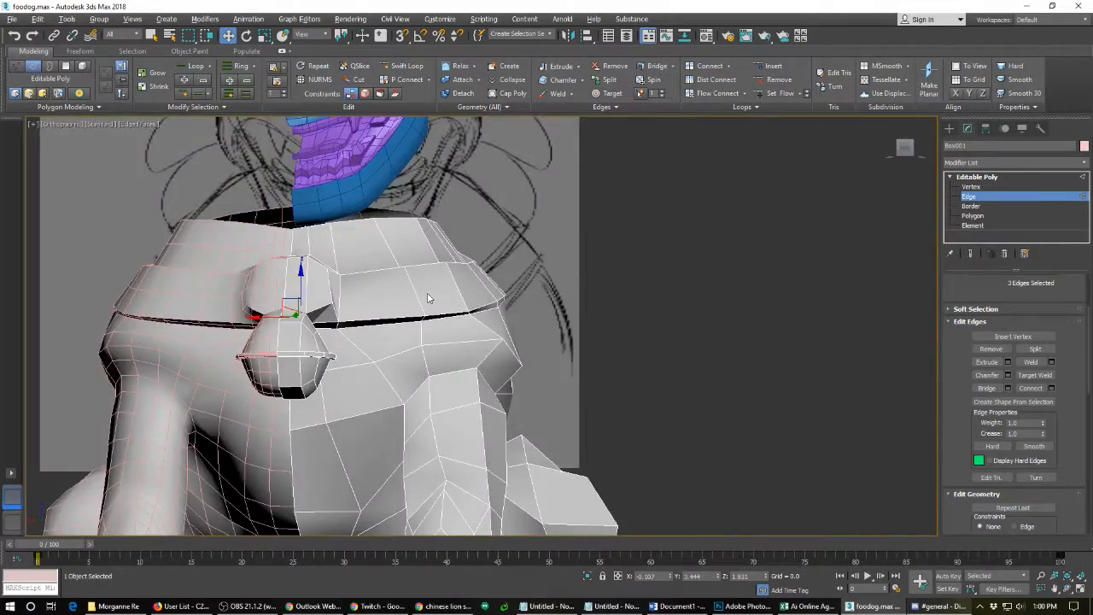
pyautogui.moveTo(428, 297)
pyautogui.keyDown('alt'); pyautogui.mouseDown(button='middle')
pyautogui.moveTo(369, 295)
pyautogui.moveTo(434, 304)
pyautogui.moveTo(336, 346)
pyautogui.moveTo(461, 273)
pyautogui.moveTo(414, 317)
pyautogui.moveTo(529, 358)
pyautogui.moveTo(513, 354)
pyautogui.mouseUp(button='middle'); pyautogui.keyUp('alt')
pyautogui.scroll(-3, 402, 314)
pyautogui.scroll(3, 515, 170)
pyautogui.scroll(-4, 491, 216)
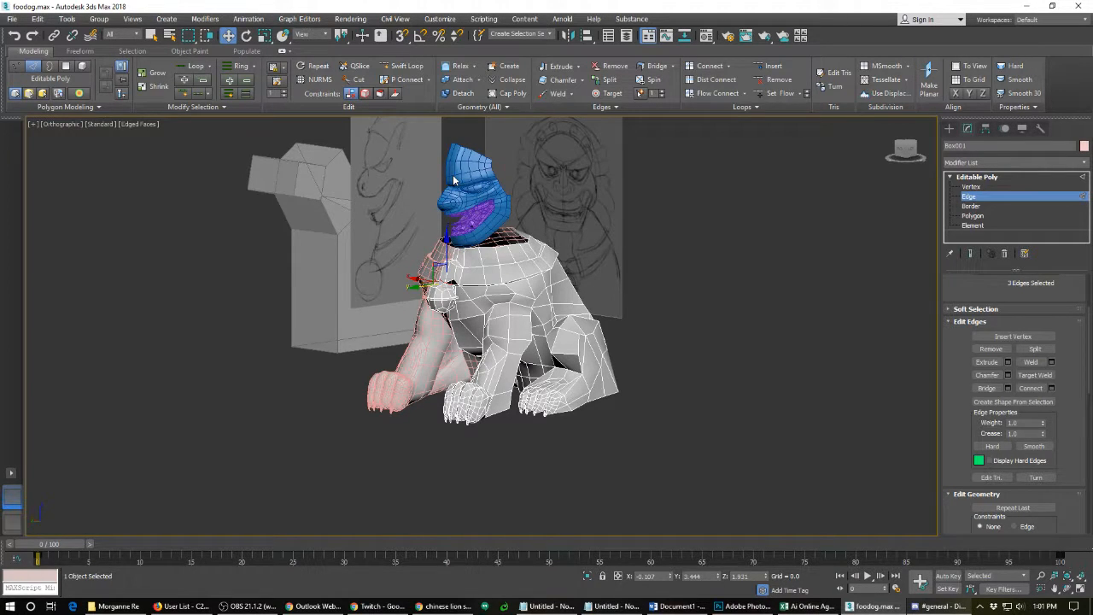
pyautogui.keyDown('alt'); pyautogui.moveTo(453, 179); pyautogui.dragTo(501, 289, button='middle'); pyautogui.keyUp('alt')
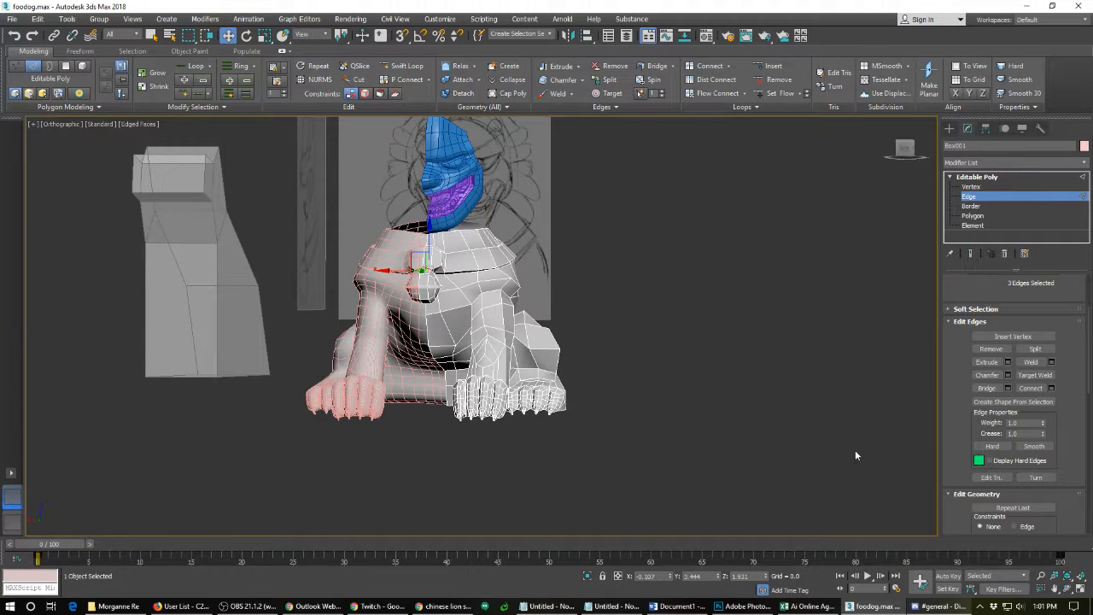
pyautogui.click(271, 604)
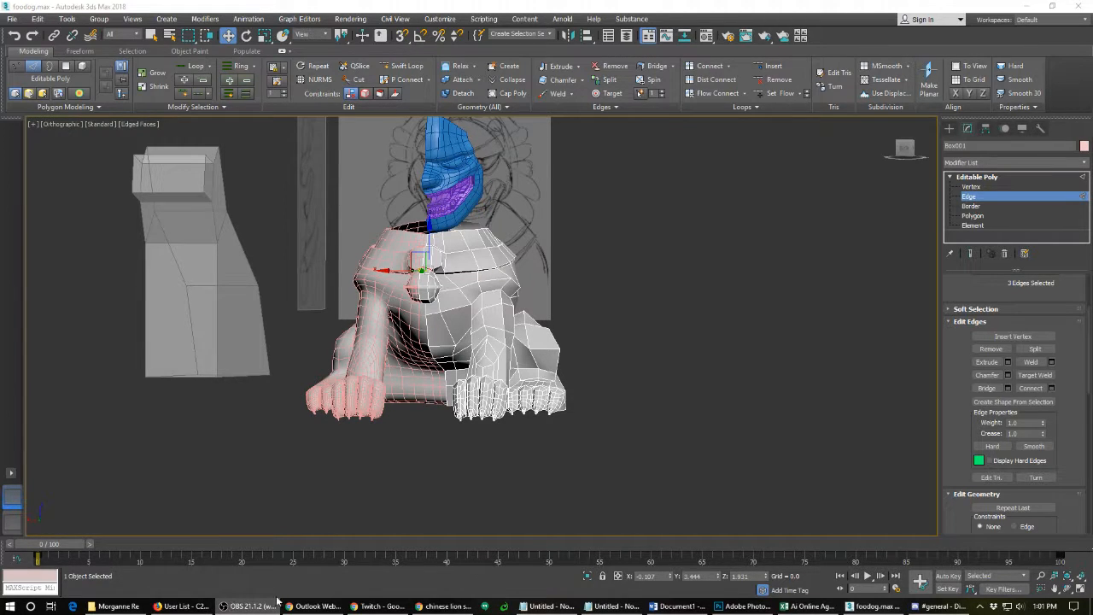